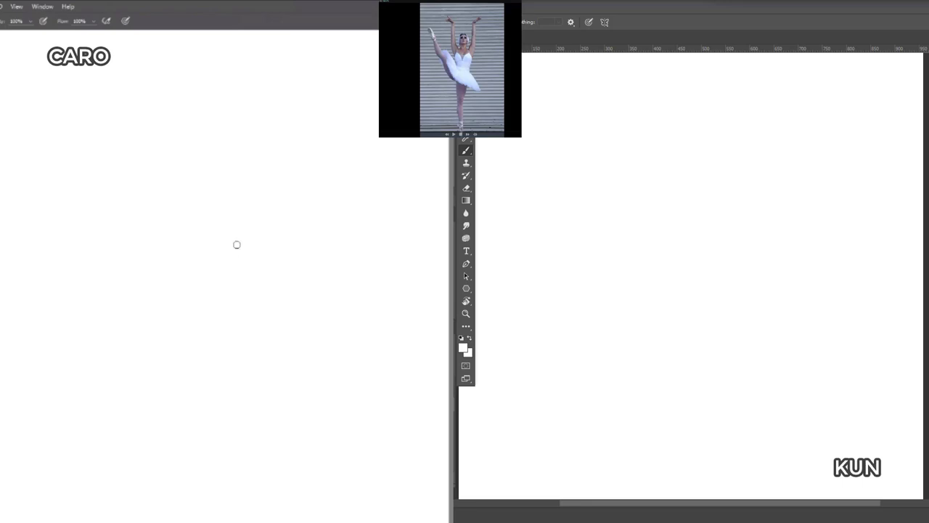
- Sketch a smiling box-headed robot with an antenna, curved legs and hands on its hips on the first canvas
{"action": "mouse_move", "coordinate": [275, 263]}
{"action": "left_mouse_down"}
{"action": "mouse_move", "coordinate": [274, 219]}
{"action": "mouse_move", "coordinate": [243, 253]}
{"action": "left_mouse_up"}
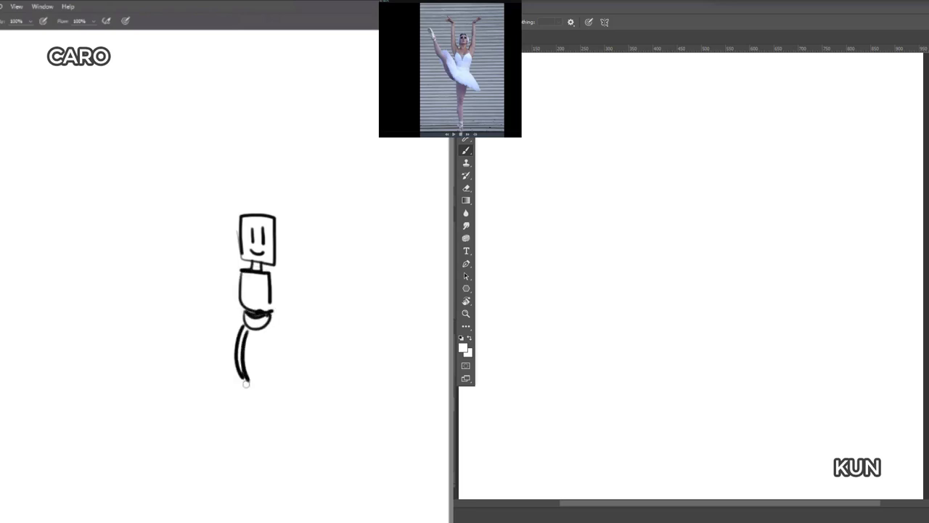
{"action": "left_click_drag", "start_coordinate": [264, 327], "coordinate": [286, 381]}
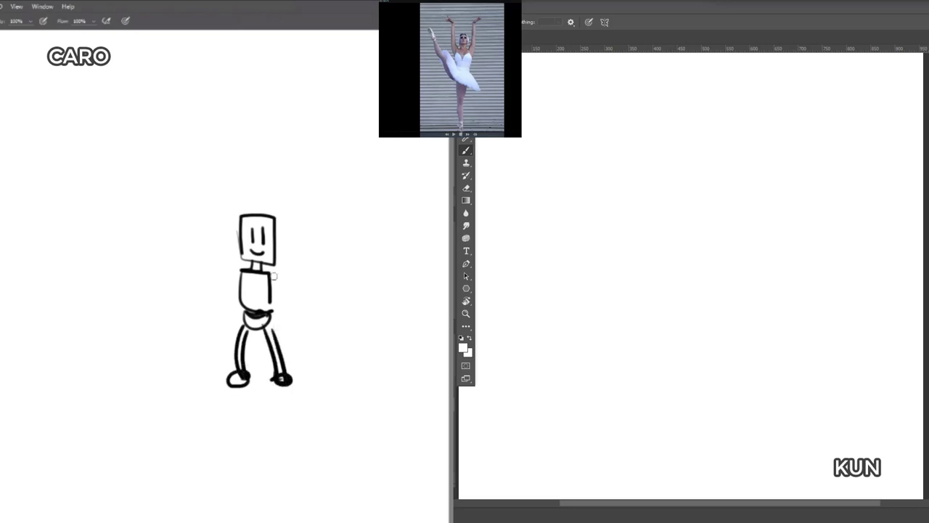
{"action": "left_click_drag", "start_coordinate": [278, 294], "coordinate": [285, 309]}
{"action": "left_click_drag", "start_coordinate": [239, 271], "coordinate": [231, 302]}
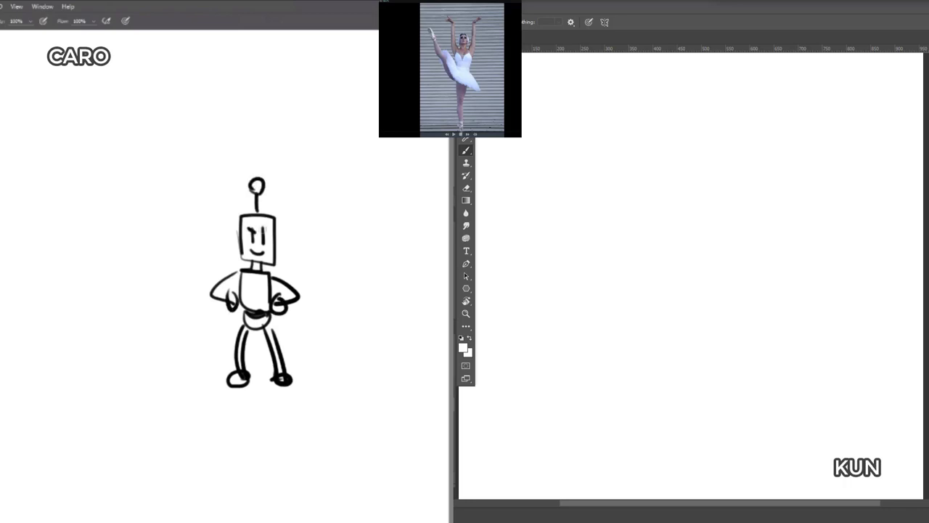
- Change the robot's face to an angry expression with slanted brows and a downturned mouth
{"action": "key", "text": "e"}
{"action": "left_click_drag", "start_coordinate": [264, 253], "coordinate": [252, 253]}
{"action": "key", "text": "b"}
{"action": "key", "text": "e"}
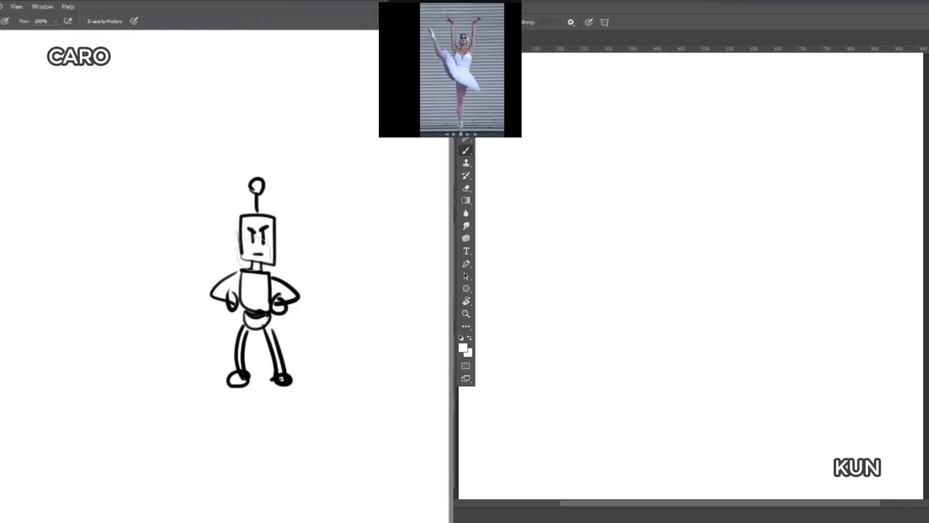
{"action": "key", "text": "b"}
{"action": "left_click_drag", "start_coordinate": [260, 254], "coordinate": [230, 308]}
- Erase the robot's hands-on-hips arms and redraw them hanging straight down beside a tidied torso
{"action": "key", "text": "e"}
{"action": "key", "text": "b"}
{"action": "left_click_drag", "start_coordinate": [242, 273], "coordinate": [242, 306]}
{"action": "mouse_move", "coordinate": [242, 273]}
{"action": "left_mouse_down"}
{"action": "mouse_move", "coordinate": [242, 304]}
{"action": "mouse_move", "coordinate": [229, 324]}
{"action": "left_mouse_up"}
{"action": "key", "text": "e"}
{"action": "mouse_move", "coordinate": [279, 283]}
{"action": "left_mouse_down"}
{"action": "mouse_move", "coordinate": [299, 308]}
{"action": "mouse_move", "coordinate": [283, 290]}
{"action": "mouse_move", "coordinate": [270, 308]}
{"action": "left_mouse_up"}
{"action": "key", "text": "b"}
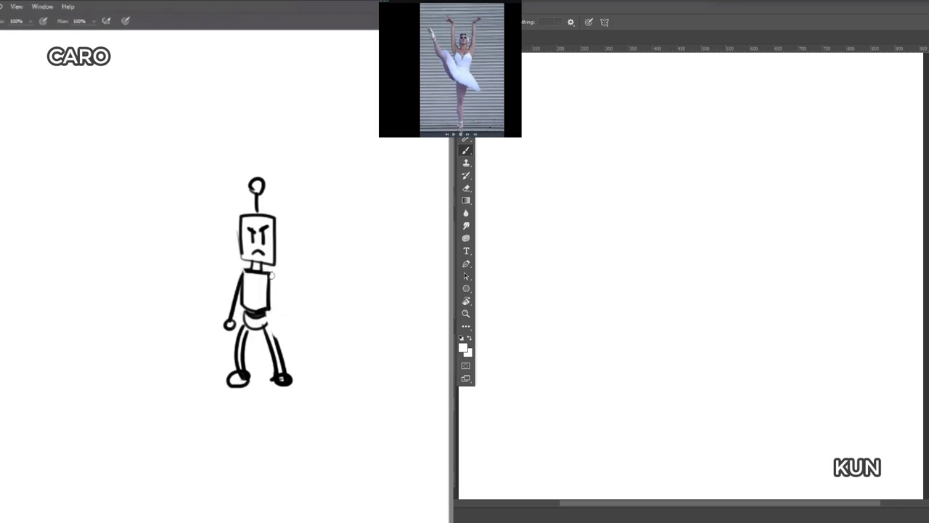
- Erase the robot's spread legs and redraw them straight and close together with small feet
{"action": "key", "text": "e"}
{"action": "mouse_move", "coordinate": [284, 344]}
{"action": "left_mouse_down"}
{"action": "mouse_move", "coordinate": [263, 354]}
{"action": "mouse_move", "coordinate": [241, 385]}
{"action": "mouse_move", "coordinate": [289, 381]}
{"action": "mouse_move", "coordinate": [264, 350]}
{"action": "mouse_move", "coordinate": [289, 379]}
{"action": "left_mouse_up"}
{"action": "key", "text": "b"}
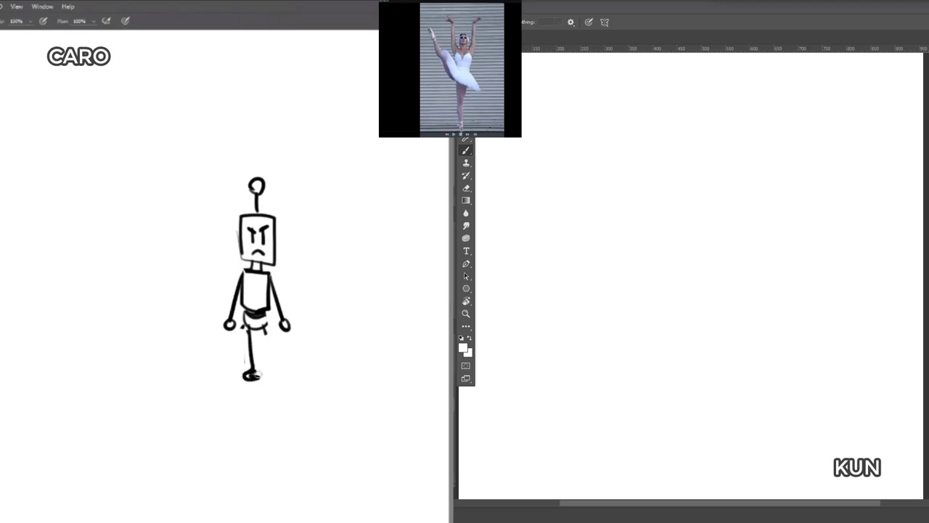
{"action": "left_click_drag", "start_coordinate": [259, 326], "coordinate": [259, 379]}
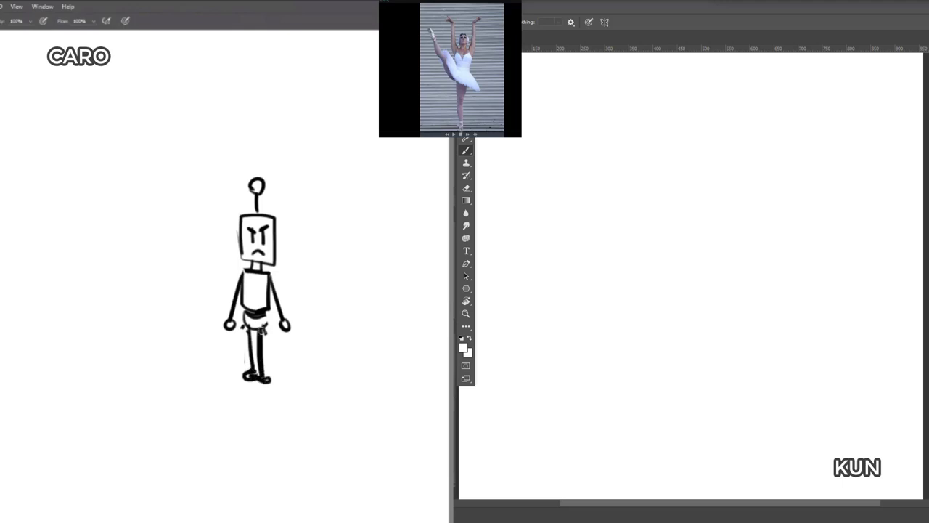
- Erase the robot's hanging arms and redraw them folded across the chest
{"action": "key", "text": "e"}
{"action": "left_click_drag", "start_coordinate": [284, 294], "coordinate": [280, 320]}
{"action": "left_click_drag", "start_coordinate": [229, 317], "coordinate": [232, 336]}
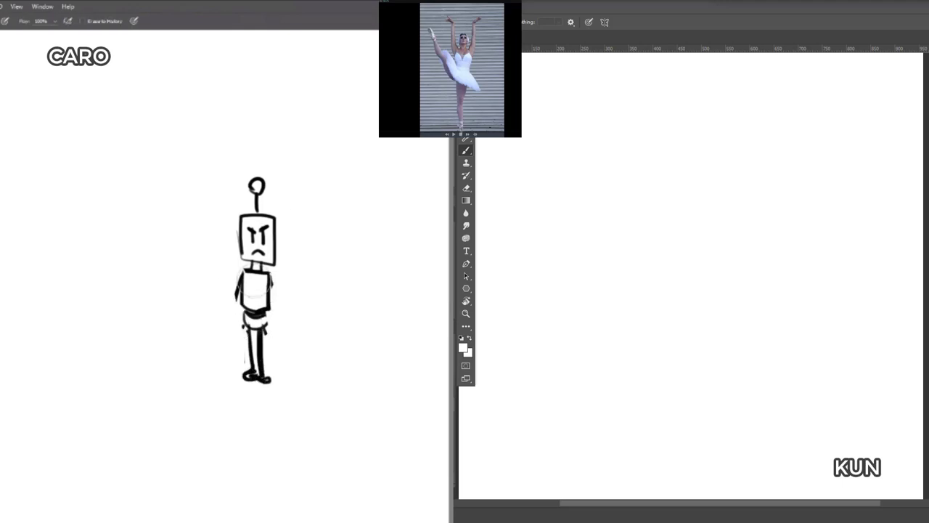
{"action": "key", "text": "b"}
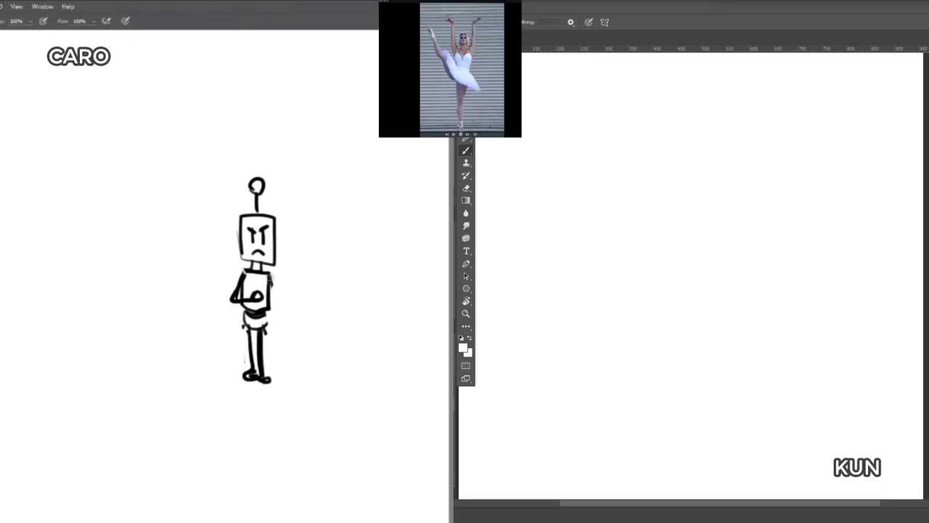
- Erase the entire robot from the first canvas and return to the Brush tool
{"action": "key", "text": "e"}
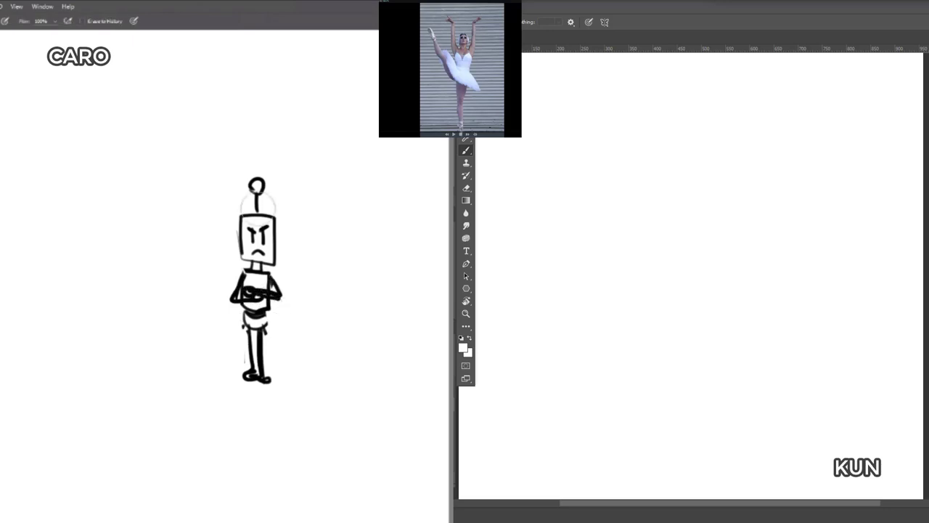
{"action": "mouse_move", "coordinate": [278, 298]}
{"action": "left_mouse_down"}
{"action": "mouse_move", "coordinate": [247, 182]}
{"action": "mouse_move", "coordinate": [299, 342]}
{"action": "left_mouse_up"}
{"action": "left_click_drag", "start_coordinate": [254, 373], "coordinate": [292, 294]}
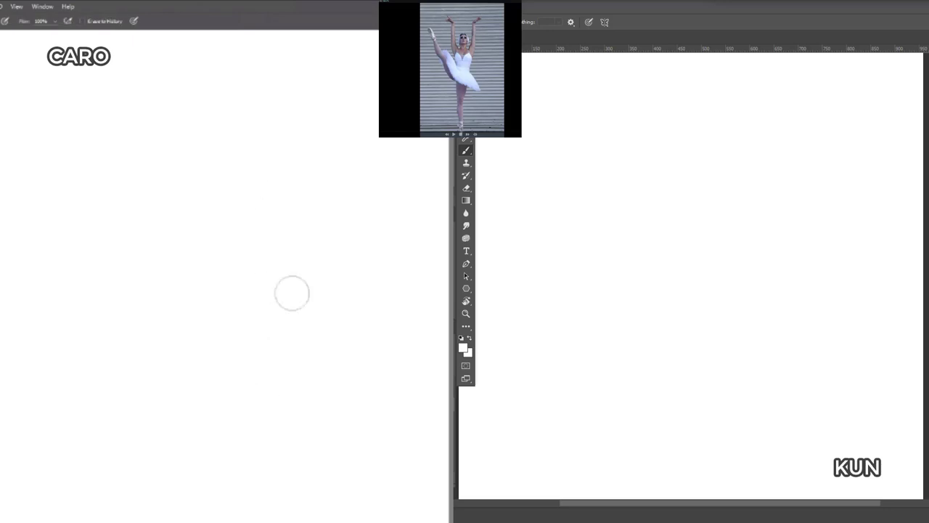
{"action": "key", "text": "b"}
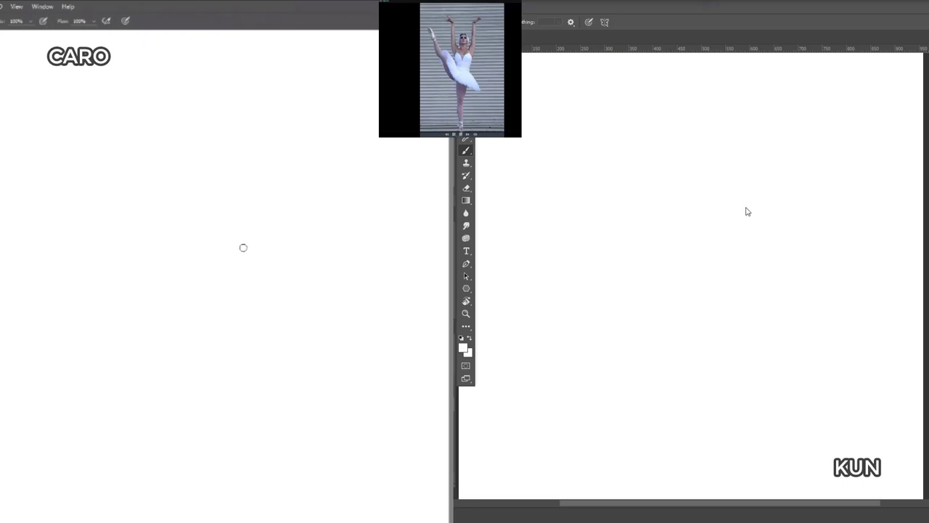
- Select the whole second canvas, and on the first rough in the ballerina's head oval, redrawing it smaller and higher
{"action": "key", "text": "ctrl+a"}
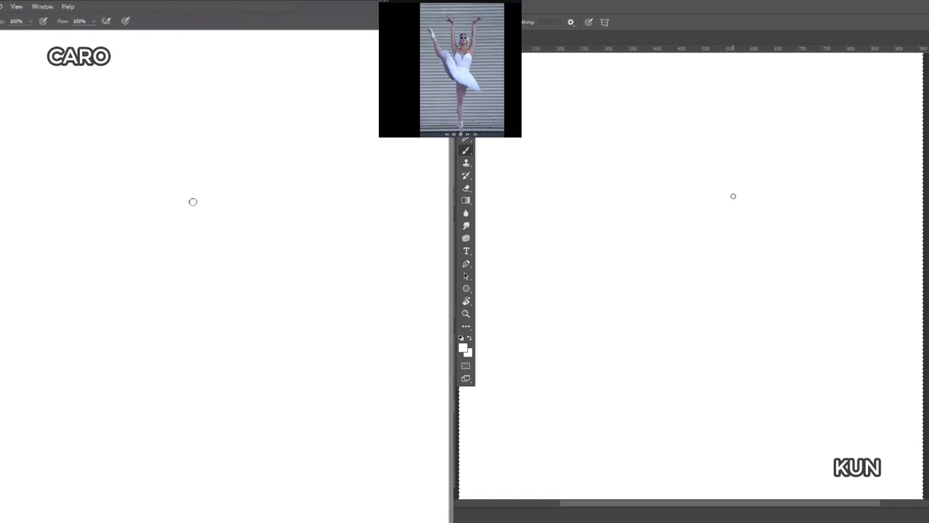
{"action": "mouse_move", "coordinate": [209, 230]}
{"action": "left_mouse_down"}
{"action": "mouse_move", "coordinate": [194, 192]}
{"action": "mouse_move", "coordinate": [242, 211]}
{"action": "mouse_move", "coordinate": [230, 157]}
{"action": "mouse_move", "coordinate": [212, 231]}
{"action": "mouse_move", "coordinate": [217, 150]}
{"action": "left_mouse_up"}
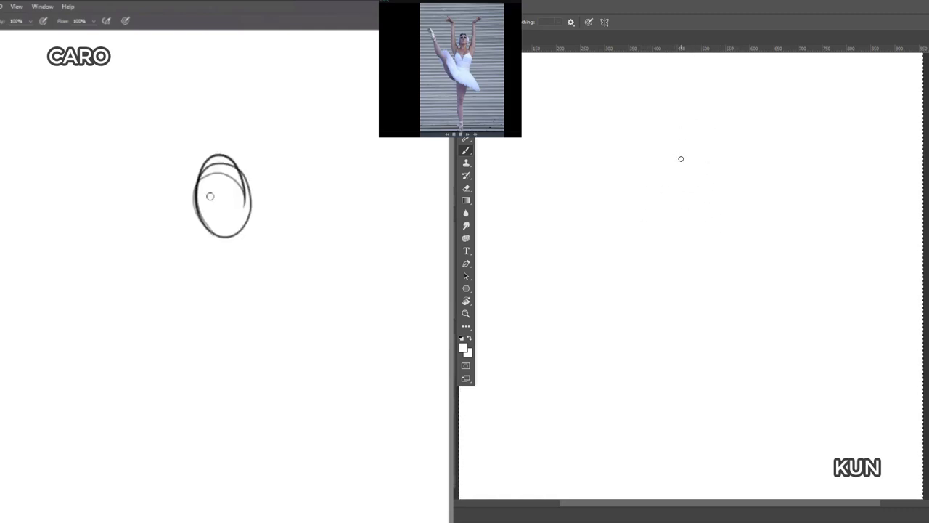
{"action": "key", "text": "e"}
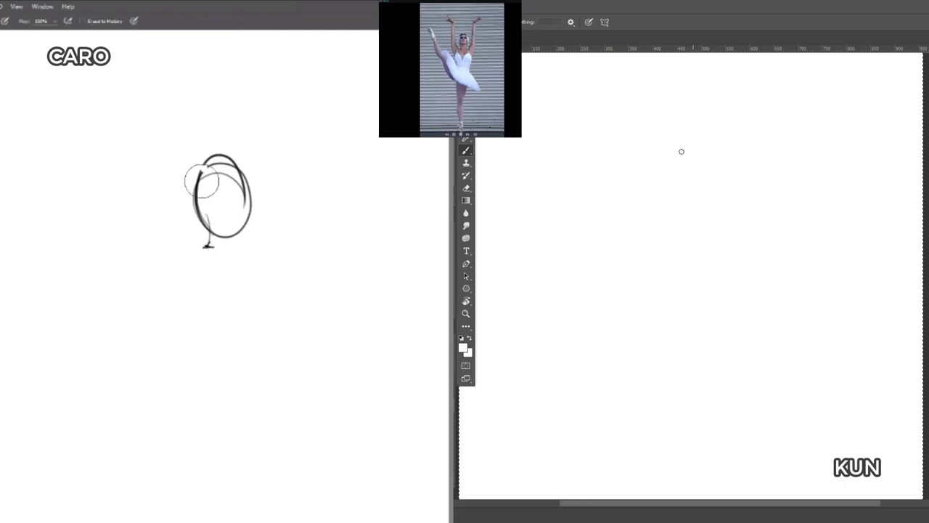
{"action": "mouse_move", "coordinate": [202, 181]}
{"action": "left_mouse_down"}
{"action": "mouse_move", "coordinate": [228, 193]}
{"action": "mouse_move", "coordinate": [222, 226]}
{"action": "left_mouse_up"}
{"action": "key", "text": "b"}
{"action": "mouse_move", "coordinate": [208, 155]}
{"action": "left_mouse_down"}
{"action": "mouse_move", "coordinate": [209, 177]}
{"action": "mouse_move", "coordinate": [254, 160]}
{"action": "mouse_move", "coordinate": [231, 191]}
{"action": "mouse_move", "coordinate": [235, 131]}
{"action": "mouse_move", "coordinate": [210, 175]}
{"action": "mouse_move", "coordinate": [238, 179]}
{"action": "mouse_move", "coordinate": [211, 188]}
{"action": "left_mouse_up"}
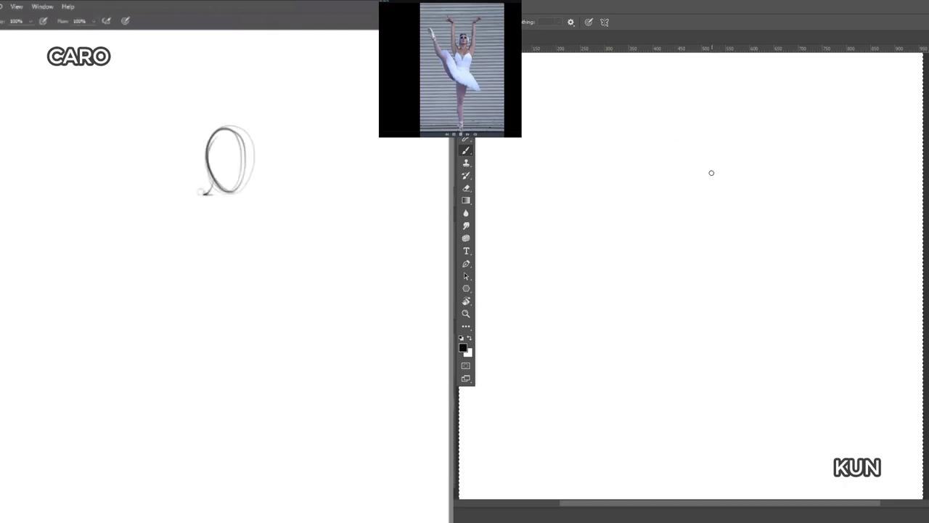
- Outline the ballerina's first raised arm and hand on the first canvas and draw the head oval on the second
{"action": "left_click_drag", "start_coordinate": [671, 162], "coordinate": [698, 155]}
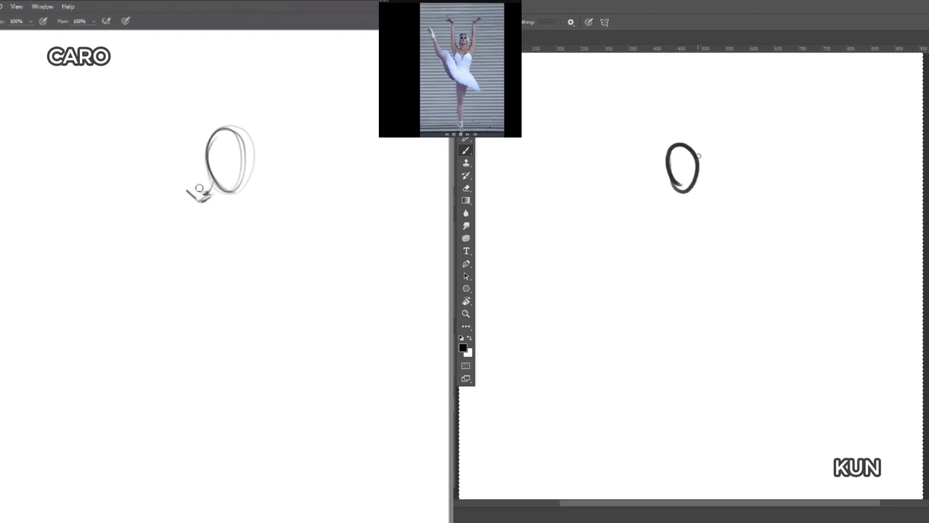
{"action": "left_click_drag", "start_coordinate": [193, 185], "coordinate": [170, 89]}
{"action": "mouse_move", "coordinate": [680, 161]}
{"action": "left_mouse_down"}
{"action": "mouse_move", "coordinate": [683, 191]}
{"action": "mouse_move", "coordinate": [675, 173]}
{"action": "left_mouse_up"}
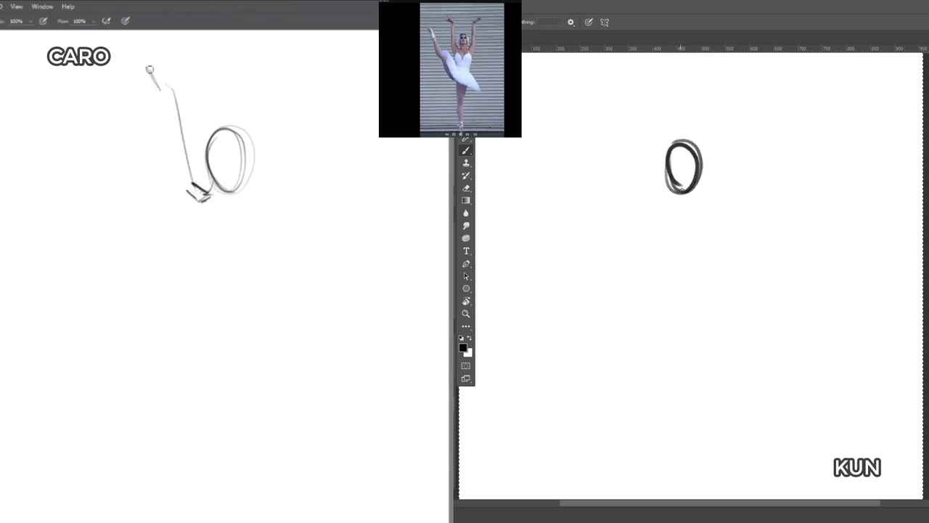
{"action": "mouse_move", "coordinate": [150, 69]}
{"action": "left_mouse_down"}
{"action": "mouse_move", "coordinate": [167, 90]}
{"action": "mouse_move", "coordinate": [194, 201]}
{"action": "left_mouse_up"}
{"action": "left_click_drag", "start_coordinate": [682, 190], "coordinate": [684, 198]}
{"action": "left_click_drag", "start_coordinate": [154, 81], "coordinate": [177, 179]}
{"action": "left_click_drag", "start_coordinate": [684, 197], "coordinate": [685, 198]}
- Draw one side of the ballerina's torso and the curved waistline on the first canvas, and the neck lines on the second
{"action": "left_click_drag", "start_coordinate": [186, 210], "coordinate": [209, 272]}
{"action": "left_click_drag", "start_coordinate": [676, 194], "coordinate": [674, 212]}
{"action": "mouse_move", "coordinate": [179, 140]}
{"action": "left_mouse_down"}
{"action": "mouse_move", "coordinate": [196, 247]}
{"action": "mouse_move", "coordinate": [216, 286]}
{"action": "left_mouse_up"}
{"action": "left_click_drag", "start_coordinate": [684, 193], "coordinate": [684, 206]}
{"action": "left_click_drag", "start_coordinate": [183, 224], "coordinate": [214, 295]}
{"action": "mouse_move", "coordinate": [215, 287]}
{"action": "left_mouse_down"}
{"action": "mouse_move", "coordinate": [243, 292]}
{"action": "mouse_move", "coordinate": [272, 278]}
{"action": "mouse_move", "coordinate": [261, 266]}
{"action": "left_mouse_up"}
{"action": "left_click_drag", "start_coordinate": [691, 191], "coordinate": [685, 215]}
{"action": "left_click_drag", "start_coordinate": [210, 284], "coordinate": [271, 220]}
{"action": "left_click_drag", "start_coordinate": [674, 191], "coordinate": [683, 216]}
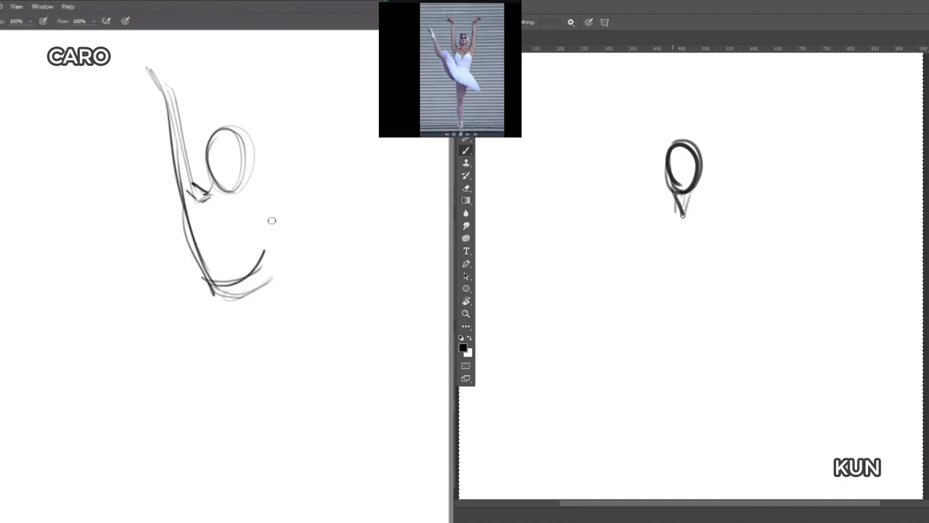
- Add the ballerina's other torso side and raised arm on the first canvas, and one shoulder line on the second
{"action": "left_click_drag", "start_coordinate": [245, 275], "coordinate": [275, 140]}
{"action": "left_click_drag", "start_coordinate": [260, 236], "coordinate": [276, 102]}
{"action": "left_click_drag", "start_coordinate": [682, 206], "coordinate": [663, 219]}
{"action": "mouse_move", "coordinate": [220, 190]}
{"action": "left_mouse_down"}
{"action": "mouse_move", "coordinate": [252, 198]}
{"action": "mouse_move", "coordinate": [276, 76]}
{"action": "left_mouse_up"}
{"action": "left_click_drag", "start_coordinate": [666, 215], "coordinate": [645, 192]}
{"action": "mouse_move", "coordinate": [273, 109]}
{"action": "left_mouse_down"}
{"action": "mouse_move", "coordinate": [299, 51]}
{"action": "mouse_move", "coordinate": [293, 58]}
{"action": "left_mouse_up"}
{"action": "left_click_drag", "start_coordinate": [300, 67], "coordinate": [276, 103]}
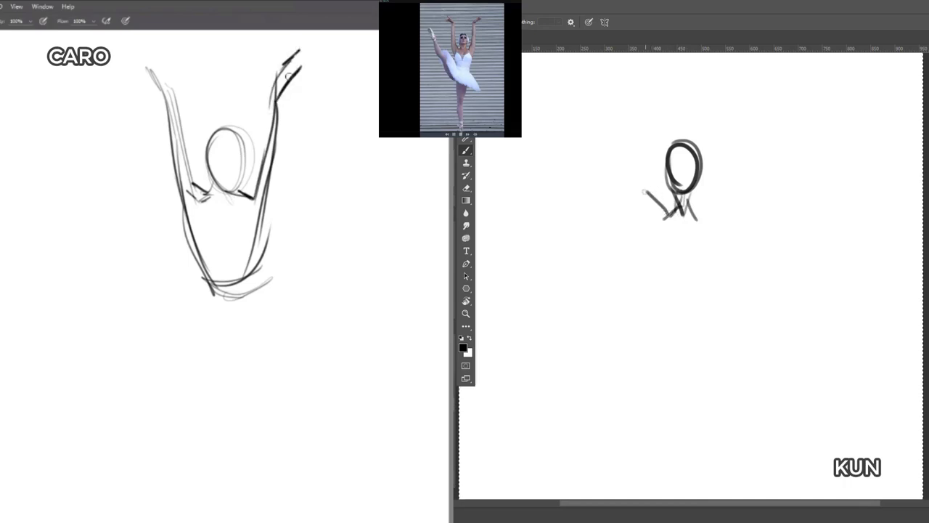
- Add curved facial guidelines inside the ballerina's head on the first canvas and straight raised-arm lines on the second
{"action": "left_click_drag", "start_coordinate": [209, 155], "coordinate": [246, 154]}
{"action": "left_click_drag", "start_coordinate": [643, 191], "coordinate": [636, 130]}
{"action": "mouse_move", "coordinate": [226, 119]}
{"action": "left_mouse_down"}
{"action": "mouse_move", "coordinate": [228, 198]}
{"action": "mouse_move", "coordinate": [225, 186]}
{"action": "left_mouse_up"}
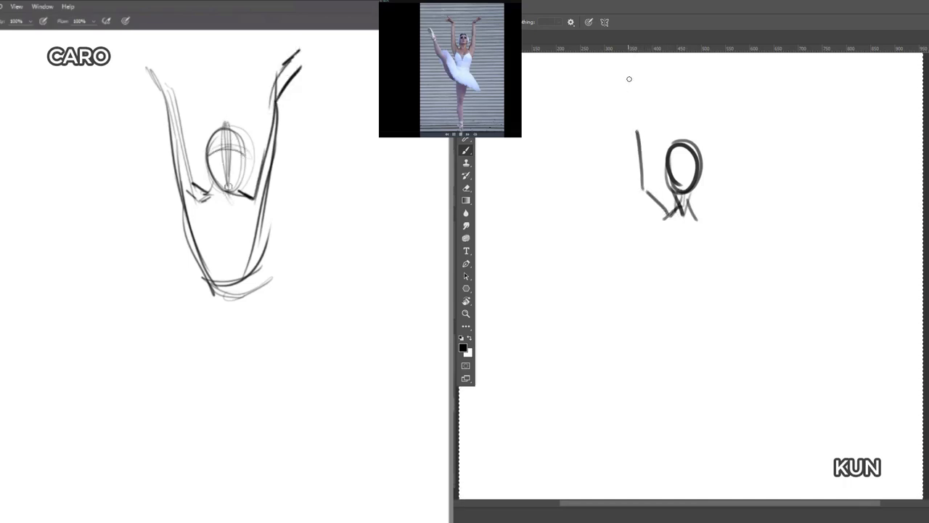
{"action": "left_click_drag", "start_coordinate": [629, 78], "coordinate": [637, 131]}
{"action": "left_click_drag", "start_coordinate": [215, 160], "coordinate": [235, 162]}
{"action": "left_click_drag", "start_coordinate": [735, 124], "coordinate": [730, 163]}
{"action": "left_click_drag", "start_coordinate": [231, 122], "coordinate": [226, 171]}
{"action": "left_click_drag", "start_coordinate": [722, 172], "coordinate": [704, 225]}
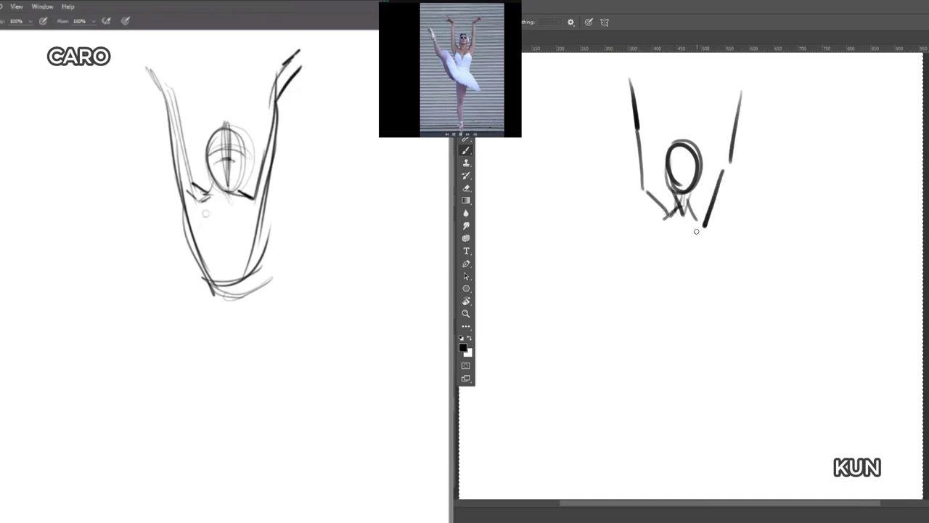
- Sketch the ballerina's wavy neckline on the first canvas and both tapering torso sides on the second
{"action": "mouse_move", "coordinate": [206, 213]}
{"action": "left_mouse_down"}
{"action": "mouse_move", "coordinate": [194, 233]}
{"action": "mouse_move", "coordinate": [217, 209]}
{"action": "left_mouse_up"}
{"action": "left_click_drag", "start_coordinate": [705, 229], "coordinate": [695, 259]}
{"action": "left_click_drag", "start_coordinate": [657, 219], "coordinate": [672, 285]}
{"action": "left_click_drag", "start_coordinate": [208, 202], "coordinate": [234, 212]}
{"action": "left_click_drag", "start_coordinate": [709, 239], "coordinate": [690, 275]}
{"action": "left_click_drag", "start_coordinate": [235, 214], "coordinate": [253, 221]}
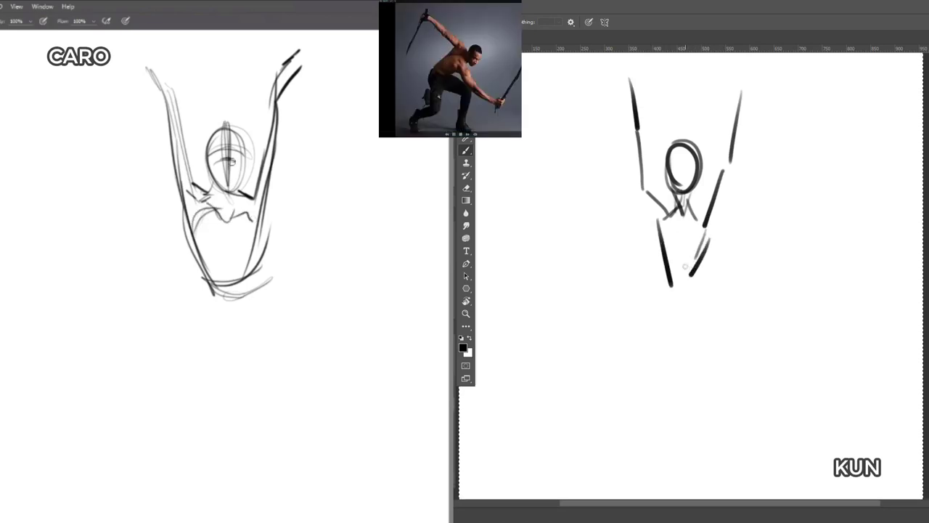
- Clear the ballerina sketches from both canvases
{"action": "key", "text": "e"}
{"action": "left_click_drag", "start_coordinate": [153, 78], "coordinate": [209, 287]}
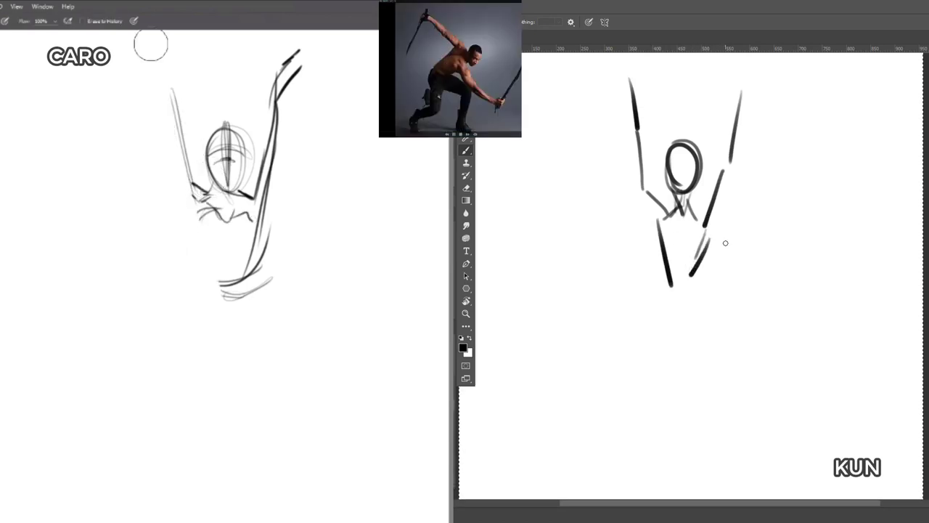
{"action": "mouse_move", "coordinate": [150, 45]}
{"action": "left_mouse_down"}
{"action": "mouse_move", "coordinate": [228, 297]}
{"action": "mouse_move", "coordinate": [293, 91]}
{"action": "mouse_move", "coordinate": [255, 162]}
{"action": "left_mouse_up"}
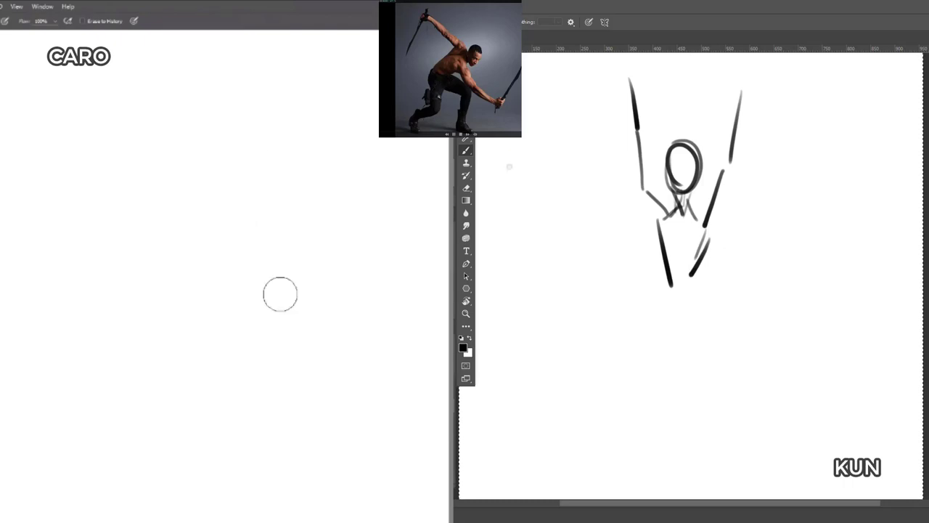
{"action": "key", "text": "b"}
{"action": "key", "text": "Delete"}
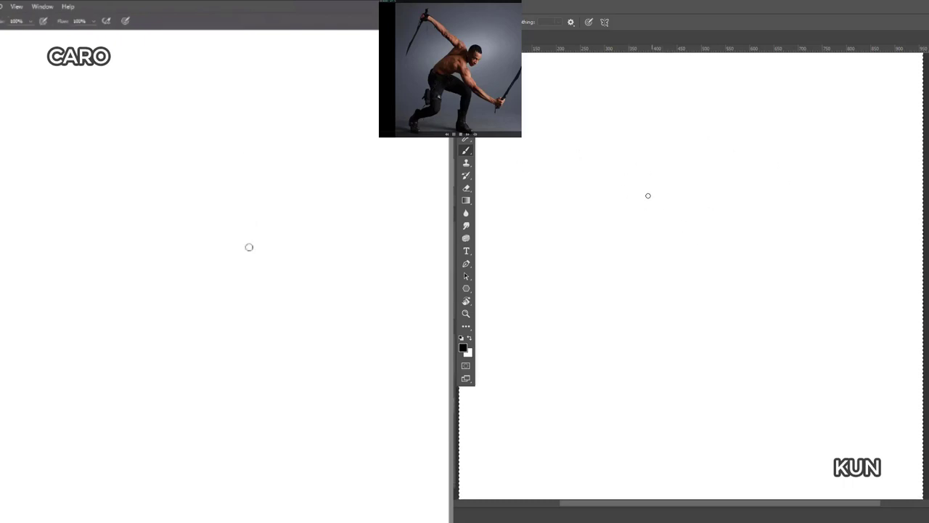
- Sketch the kneeling fighter's head oval and short neck line on the first canvas and his raised back arm on the second
{"action": "left_click_drag", "start_coordinate": [241, 217], "coordinate": [234, 224]}
{"action": "left_click_drag", "start_coordinate": [573, 133], "coordinate": [660, 210]}
{"action": "left_click_drag", "start_coordinate": [234, 225], "coordinate": [279, 217]}
{"action": "left_click_drag", "start_coordinate": [660, 210], "coordinate": [677, 219]}
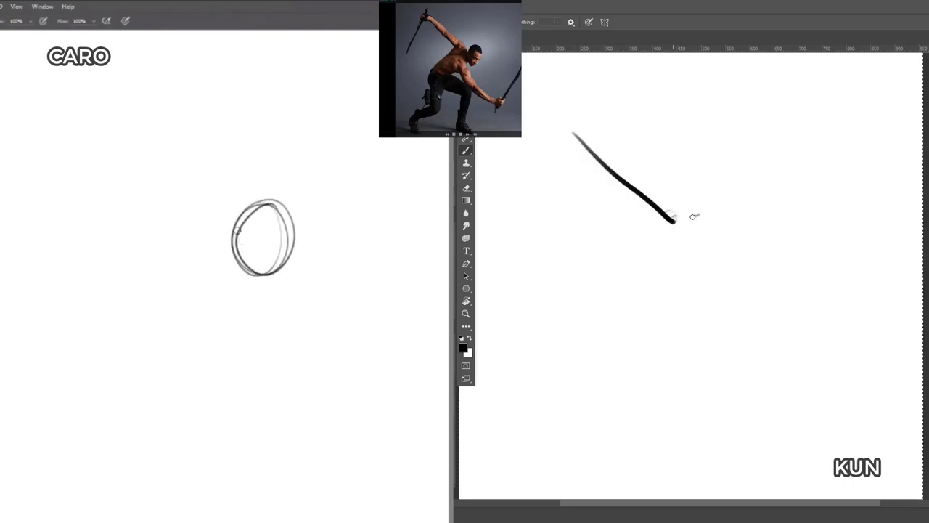
{"action": "left_click_drag", "start_coordinate": [234, 231], "coordinate": [217, 233]}
{"action": "mouse_move", "coordinate": [682, 210]}
{"action": "left_mouse_down"}
{"action": "mouse_move", "coordinate": [701, 262]}
{"action": "mouse_move", "coordinate": [694, 217]}
{"action": "left_mouse_up"}
- Outline the fighter's outstretched back arm and side on the first canvas and draw the head oval on the second
{"action": "left_click_drag", "start_coordinate": [227, 240], "coordinate": [114, 161]}
{"action": "mouse_move", "coordinate": [682, 211]}
{"action": "left_mouse_down"}
{"action": "mouse_move", "coordinate": [705, 269]}
{"action": "mouse_move", "coordinate": [723, 237]}
{"action": "left_mouse_up"}
{"action": "left_click_drag", "start_coordinate": [742, 231], "coordinate": [733, 272]}
{"action": "mouse_move", "coordinate": [190, 216]}
{"action": "left_mouse_down"}
{"action": "mouse_move", "coordinate": [127, 170]}
{"action": "mouse_move", "coordinate": [57, 137]}
{"action": "left_mouse_up"}
{"action": "left_click_drag", "start_coordinate": [743, 263], "coordinate": [705, 257]}
{"action": "left_click_drag", "start_coordinate": [126, 168], "coordinate": [52, 131]}
{"action": "left_click_drag", "start_coordinate": [705, 257], "coordinate": [746, 247]}
{"action": "left_click_drag", "start_coordinate": [38, 132], "coordinate": [188, 242]}
{"action": "left_click_drag", "start_coordinate": [137, 203], "coordinate": [172, 265]}
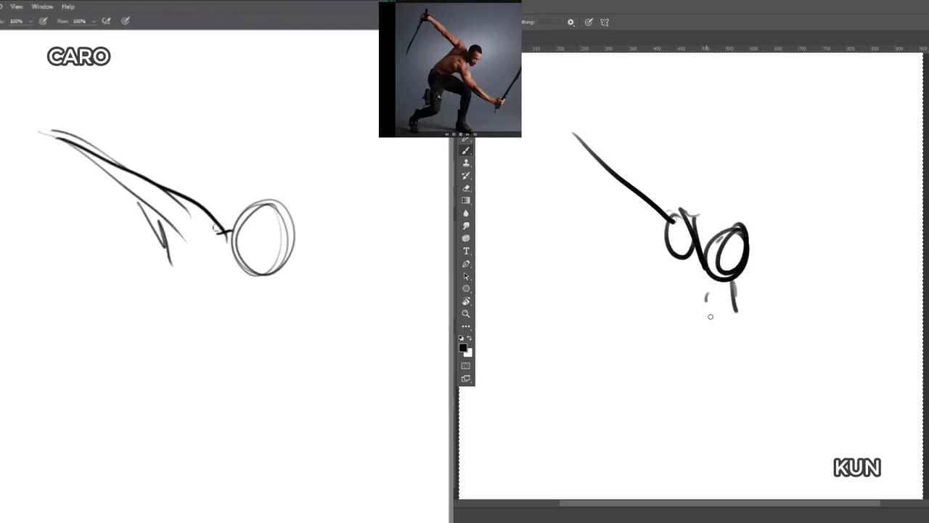
- Draw the fighter's curved back and waist on the first canvas, and the front shoulder and arm outline on the second
{"action": "left_click_drag", "start_coordinate": [218, 231], "coordinate": [149, 300]}
{"action": "left_click_drag", "start_coordinate": [707, 294], "coordinate": [765, 373]}
{"action": "left_click_drag", "start_coordinate": [167, 243], "coordinate": [140, 355]}
{"action": "mouse_move", "coordinate": [725, 331]}
{"action": "left_mouse_down"}
{"action": "mouse_move", "coordinate": [792, 410]}
{"action": "mouse_move", "coordinate": [796, 388]}
{"action": "left_mouse_up"}
{"action": "mouse_move", "coordinate": [135, 336]}
{"action": "left_mouse_down"}
{"action": "mouse_move", "coordinate": [178, 355]}
{"action": "mouse_move", "coordinate": [227, 321]}
{"action": "left_mouse_up"}
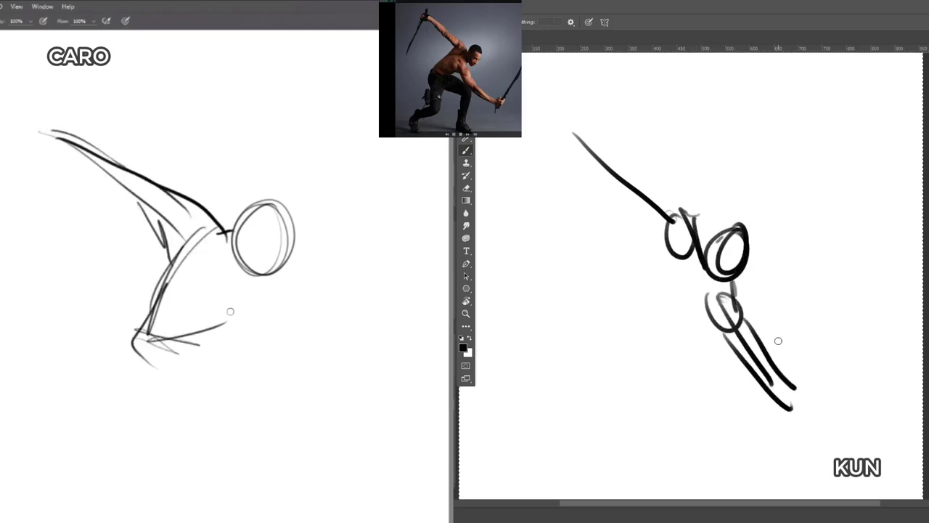
- Add the fighter's belly curve and front shoulder on the first canvas, and fill the front arm with thick strokes on the second
{"action": "mouse_move", "coordinate": [149, 298]}
{"action": "left_mouse_down"}
{"action": "mouse_move", "coordinate": [220, 322]}
{"action": "mouse_move", "coordinate": [233, 311]}
{"action": "left_mouse_up"}
{"action": "left_click_drag", "start_coordinate": [741, 326], "coordinate": [792, 382]}
{"action": "mouse_move", "coordinate": [211, 301]}
{"action": "left_mouse_down"}
{"action": "mouse_move", "coordinate": [251, 290]}
{"action": "mouse_move", "coordinate": [258, 305]}
{"action": "left_mouse_up"}
{"action": "left_click_drag", "start_coordinate": [784, 376], "coordinate": [844, 406]}
{"action": "left_click_drag", "start_coordinate": [240, 276], "coordinate": [254, 320]}
{"action": "left_click_drag", "start_coordinate": [260, 292], "coordinate": [309, 383]}
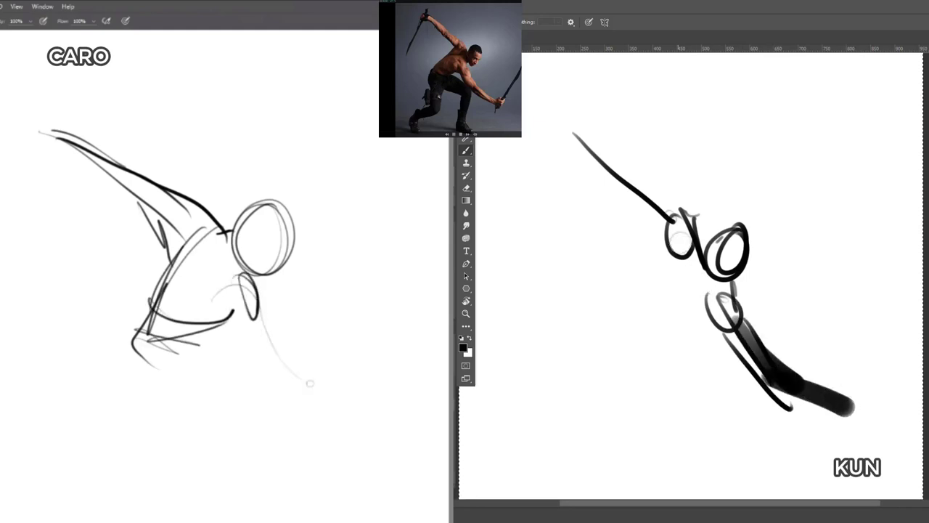
- Outline the fighter's reaching front arm on the first canvas and block in the torso and head with thick strokes on the second
{"action": "left_click_drag", "start_coordinate": [680, 242], "coordinate": [610, 302]}
{"action": "left_click_drag", "start_coordinate": [225, 308], "coordinate": [286, 404]}
{"action": "left_click_drag", "start_coordinate": [725, 301], "coordinate": [632, 338]}
{"action": "left_click_drag", "start_coordinate": [681, 243], "coordinate": [635, 297]}
{"action": "left_click_drag", "start_coordinate": [710, 250], "coordinate": [656, 317]}
{"action": "left_click_drag", "start_coordinate": [241, 298], "coordinate": [336, 411]}
{"action": "left_click_drag", "start_coordinate": [739, 212], "coordinate": [750, 247]}
{"action": "left_click_drag", "start_coordinate": [253, 369], "coordinate": [348, 417]}
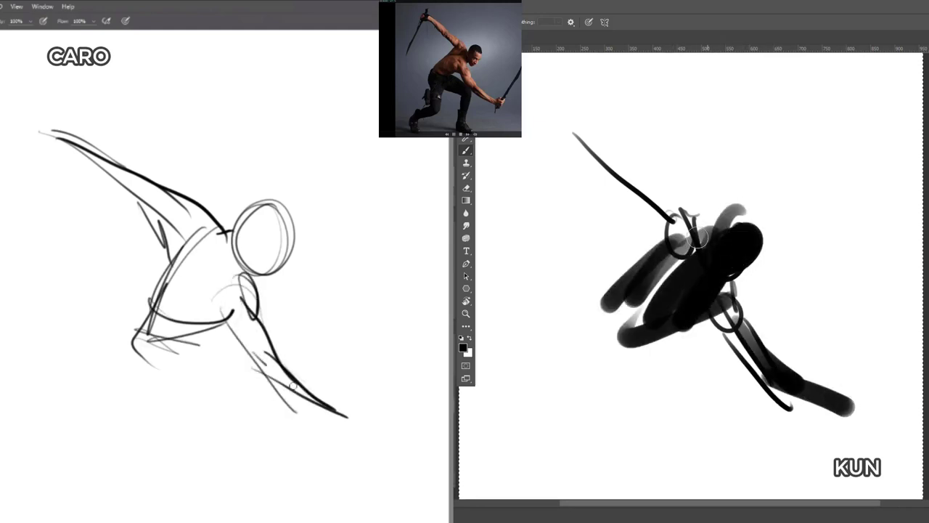
- Darken the fighter's front arm outline on the first canvas and block in the raised back arm and hand on the second
{"action": "left_click_drag", "start_coordinate": [695, 236], "coordinate": [639, 203]}
{"action": "left_click_drag", "start_coordinate": [264, 362], "coordinate": [360, 429]}
{"action": "left_click_drag", "start_coordinate": [639, 203], "coordinate": [581, 142]}
{"action": "left_click_drag", "start_coordinate": [360, 430], "coordinate": [368, 434]}
{"action": "left_click_drag", "start_coordinate": [580, 141], "coordinate": [551, 127]}
{"action": "left_click_drag", "start_coordinate": [254, 290], "coordinate": [305, 389]}
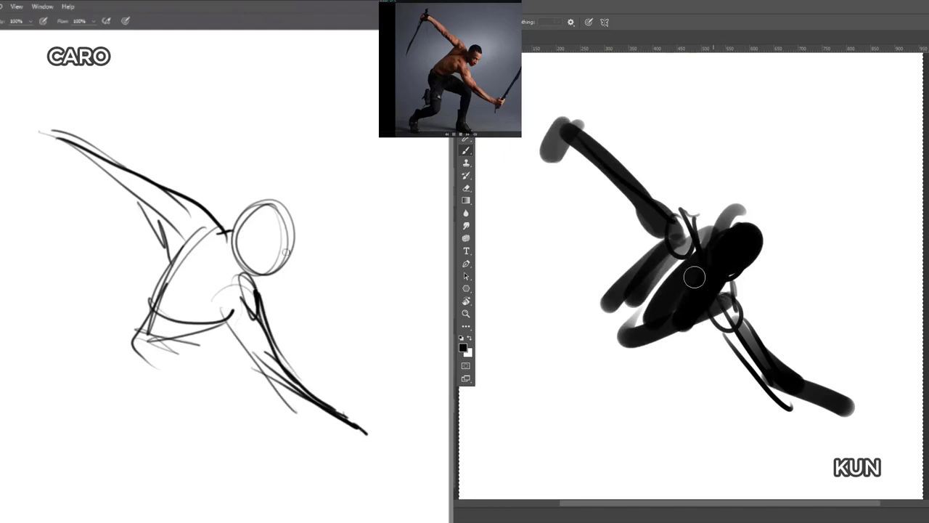
- Block in the fighter's hips and bent back leg on the second canvas, and add a curved face guideline on the first
{"action": "left_click_drag", "start_coordinate": [656, 280], "coordinate": [620, 320]}
{"action": "left_click_drag", "start_coordinate": [652, 279], "coordinate": [605, 306]}
{"action": "mouse_move", "coordinate": [238, 234]}
{"action": "left_mouse_down"}
{"action": "mouse_move", "coordinate": [262, 245]}
{"action": "mouse_move", "coordinate": [302, 241]}
{"action": "left_mouse_up"}
{"action": "left_click_drag", "start_coordinate": [588, 317], "coordinate": [583, 355]}
{"action": "left_click_drag", "start_coordinate": [591, 319], "coordinate": [633, 406]}
{"action": "mouse_move", "coordinate": [620, 316]}
{"action": "left_mouse_down"}
{"action": "mouse_move", "coordinate": [608, 446]}
{"action": "mouse_move", "coordinate": [577, 468]}
{"action": "left_mouse_up"}
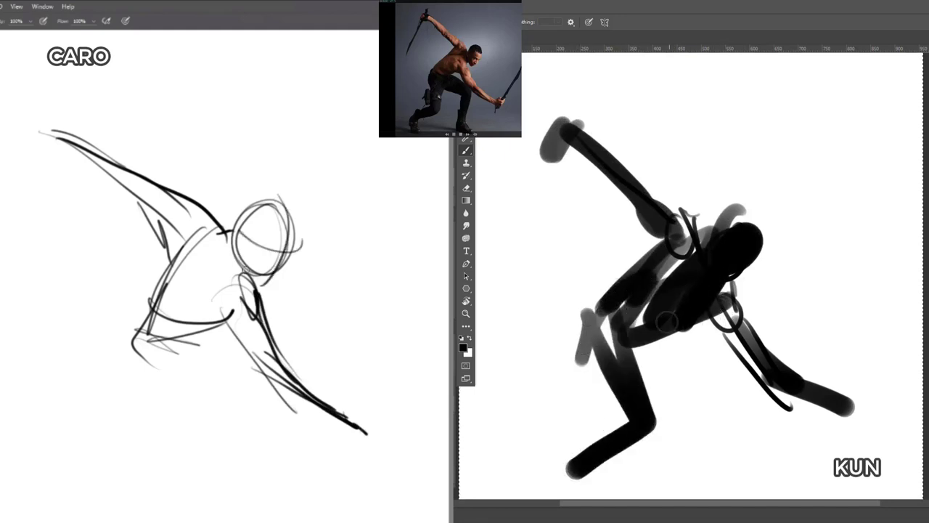
- Block in the fighter's front thigh and shin on the second canvas, and add jaw and waist lines on the first
{"action": "left_click_drag", "start_coordinate": [667, 321], "coordinate": [641, 332]}
{"action": "left_click_drag", "start_coordinate": [239, 263], "coordinate": [279, 277]}
{"action": "left_click_drag", "start_coordinate": [643, 328], "coordinate": [705, 367]}
{"action": "left_click_drag", "start_coordinate": [670, 328], "coordinate": [709, 345]}
{"action": "left_click_drag", "start_coordinate": [238, 260], "coordinate": [265, 282]}
{"action": "mouse_move", "coordinate": [661, 337]}
{"action": "left_mouse_down"}
{"action": "mouse_move", "coordinate": [726, 365]}
{"action": "mouse_move", "coordinate": [712, 443]}
{"action": "left_mouse_up"}
{"action": "left_click_drag", "start_coordinate": [217, 321], "coordinate": [181, 336]}
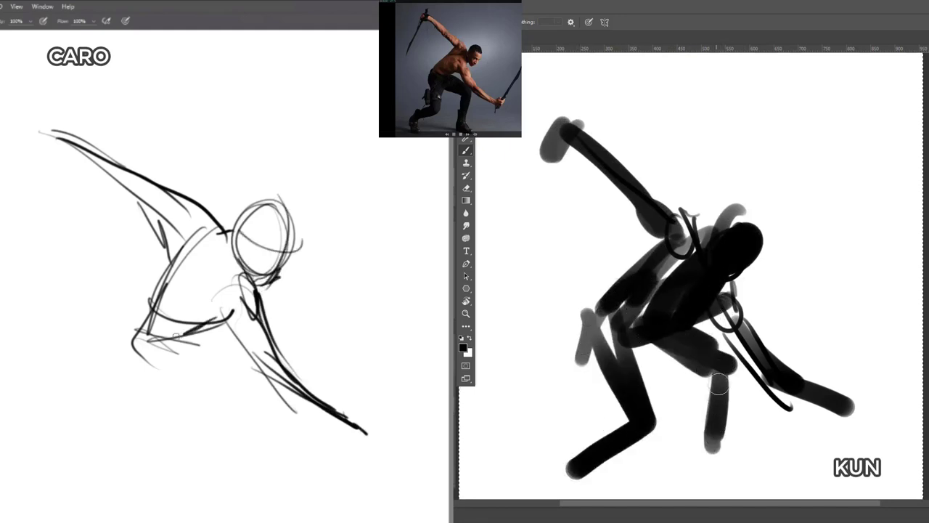
{"action": "left_click_drag", "start_coordinate": [718, 384], "coordinate": [711, 450]}
- Outline the fighter's hip and back thigh edge on the first canvas and block in both feet on the second
{"action": "left_click_drag", "start_coordinate": [147, 318], "coordinate": [127, 378]}
{"action": "left_click_drag", "start_coordinate": [702, 458], "coordinate": [739, 471]}
{"action": "mouse_move", "coordinate": [131, 332]}
{"action": "left_mouse_down"}
{"action": "mouse_move", "coordinate": [127, 376]}
{"action": "mouse_move", "coordinate": [138, 398]}
{"action": "left_mouse_up"}
{"action": "left_click_drag", "start_coordinate": [564, 463], "coordinate": [589, 477]}
{"action": "left_click_drag", "start_coordinate": [123, 386], "coordinate": [157, 463]}
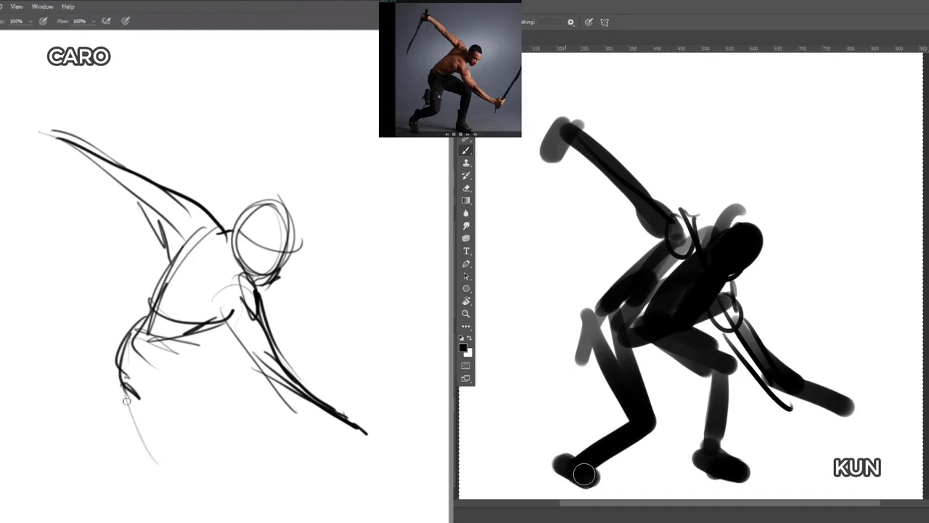
{"action": "left_click_drag", "start_coordinate": [584, 474], "coordinate": [588, 481]}
- Outline both sides of the fighter's back thigh on the first canvas and darken the back leg and foot on the second
{"action": "left_click_drag", "start_coordinate": [122, 389], "coordinate": [170, 465]}
{"action": "left_click_drag", "start_coordinate": [616, 432], "coordinate": [555, 460]}
{"action": "left_click_drag", "start_coordinate": [174, 371], "coordinate": [224, 475]}
{"action": "left_click_drag", "start_coordinate": [574, 457], "coordinate": [597, 488]}
{"action": "left_click_drag", "start_coordinate": [590, 309], "coordinate": [626, 415]}
{"action": "left_click_drag", "start_coordinate": [149, 374], "coordinate": [216, 479]}
{"action": "left_click_drag", "start_coordinate": [586, 314], "coordinate": [652, 289]}
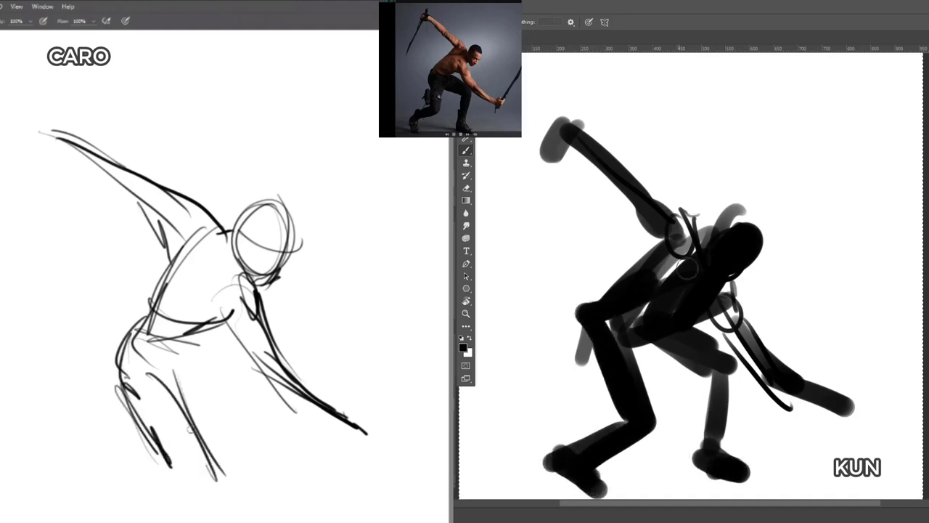
- Add the fighter's front thigh and back knee on the first canvas and thicken the head and raised arm on the second
{"action": "left_click_drag", "start_coordinate": [122, 373], "coordinate": [154, 379]}
{"action": "mouse_move", "coordinate": [727, 263]}
{"action": "left_mouse_down"}
{"action": "mouse_move", "coordinate": [765, 227]}
{"action": "mouse_move", "coordinate": [746, 236]}
{"action": "left_mouse_up"}
{"action": "left_click_drag", "start_coordinate": [187, 400], "coordinate": [195, 489]}
{"action": "left_click_drag", "start_coordinate": [153, 438], "coordinate": [175, 489]}
{"action": "left_click_drag", "start_coordinate": [580, 138], "coordinate": [712, 258]}
{"action": "mouse_move", "coordinate": [154, 374]}
{"action": "left_mouse_down"}
{"action": "mouse_move", "coordinate": [201, 385]}
{"action": "mouse_move", "coordinate": [283, 430]}
{"action": "left_mouse_up"}
{"action": "mouse_move", "coordinate": [185, 338]}
{"action": "left_mouse_down"}
{"action": "mouse_move", "coordinate": [232, 355]}
{"action": "mouse_move", "coordinate": [299, 448]}
{"action": "left_mouse_up"}
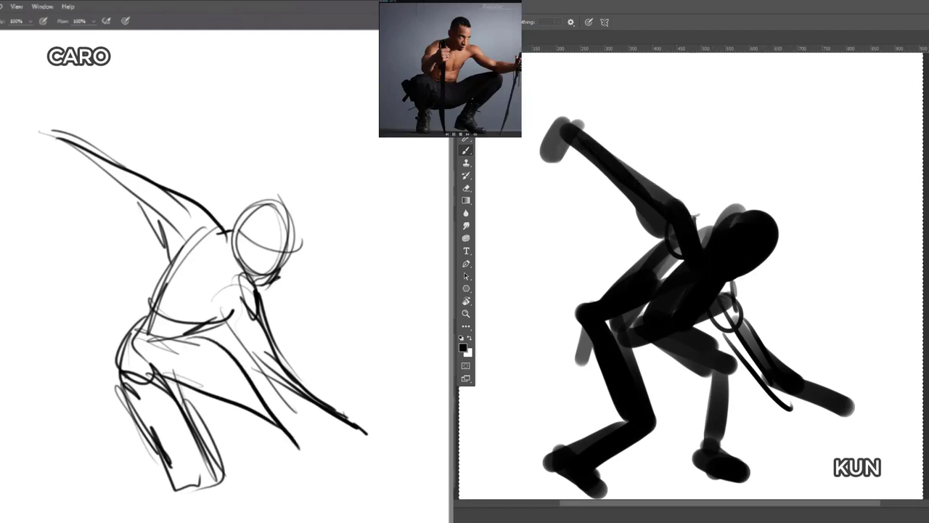
- Clear the finished kneeling sketches from both canvases
{"action": "key", "text": "Delete"}
{"action": "key", "text": "ctrl+a"}
{"action": "key", "text": "v"}
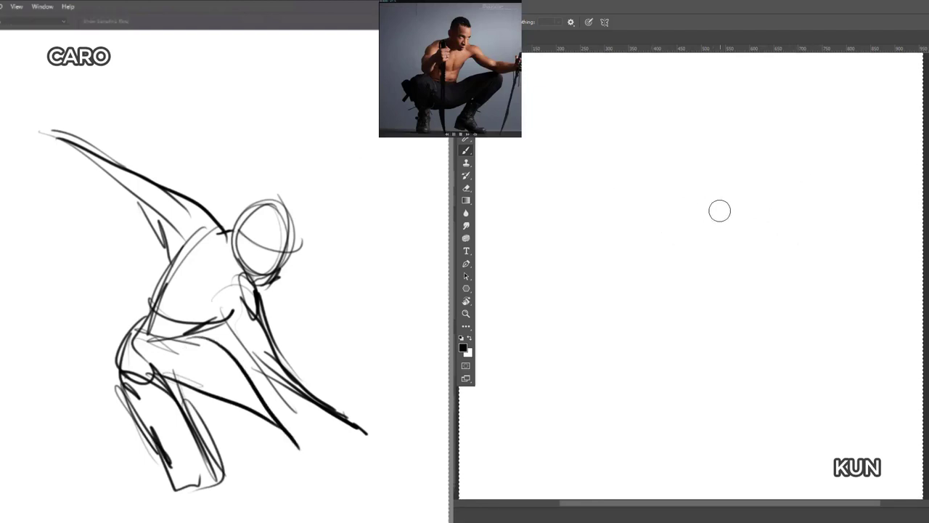
{"action": "key", "text": "b"}
- Block in the crouching fighter's head, torso and outstretched arm with thick strokes on the second canvas
{"action": "mouse_move", "coordinate": [699, 174]}
{"action": "left_mouse_down"}
{"action": "mouse_move", "coordinate": [698, 184]}
{"action": "mouse_move", "coordinate": [693, 178]}
{"action": "mouse_move", "coordinate": [708, 165]}
{"action": "mouse_move", "coordinate": [696, 198]}
{"action": "left_mouse_up"}
{"action": "mouse_move", "coordinate": [649, 219]}
{"action": "left_mouse_down"}
{"action": "mouse_move", "coordinate": [701, 204]}
{"action": "mouse_move", "coordinate": [774, 245]}
{"action": "mouse_move", "coordinate": [810, 237]}
{"action": "mouse_move", "coordinate": [815, 254]}
{"action": "left_mouse_up"}
{"action": "left_click_drag", "start_coordinate": [735, 233], "coordinate": [689, 277]}
{"action": "mouse_move", "coordinate": [689, 220]}
{"action": "left_mouse_down"}
{"action": "mouse_move", "coordinate": [669, 261]}
{"action": "mouse_move", "coordinate": [691, 275]}
{"action": "left_mouse_up"}
{"action": "left_click_drag", "start_coordinate": [691, 275], "coordinate": [666, 266]}
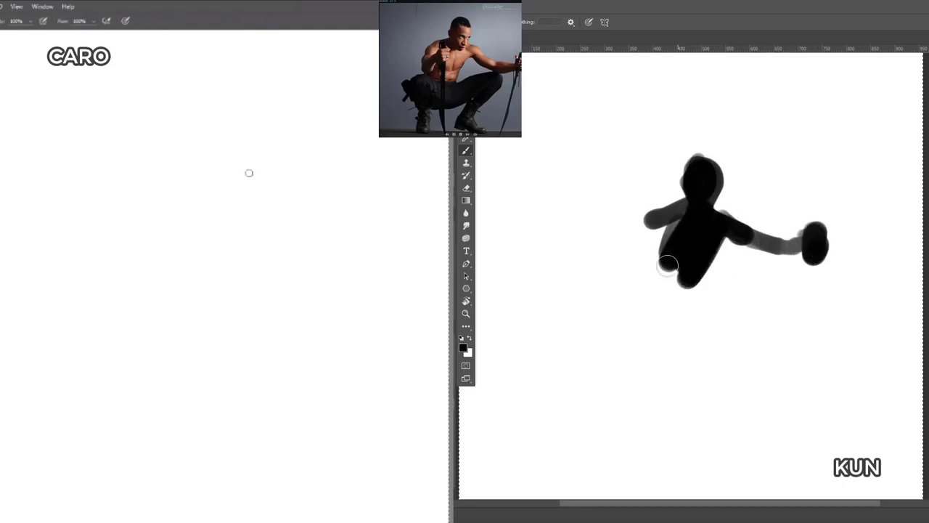
{"action": "left_click_drag", "start_coordinate": [662, 232], "coordinate": [662, 293]}
{"action": "left_click_drag", "start_coordinate": [707, 254], "coordinate": [682, 285]}
{"action": "mouse_move", "coordinate": [697, 263]}
{"action": "left_mouse_down"}
{"action": "mouse_move", "coordinate": [702, 303]}
{"action": "mouse_move", "coordinate": [680, 299]}
{"action": "left_mouse_up"}
- Sketch the crouching fighter's oval head on the first canvas and block in the bent arm on the second
{"action": "left_click_drag", "start_coordinate": [195, 148], "coordinate": [218, 218]}
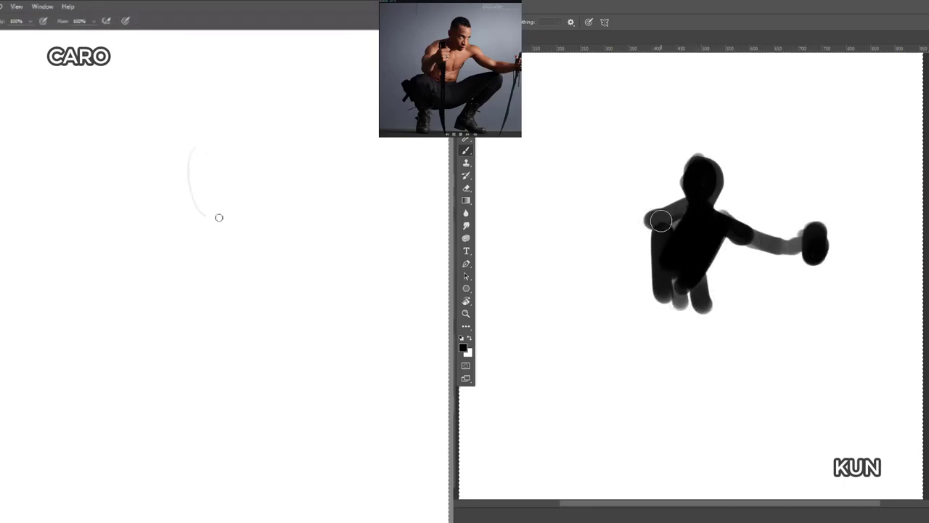
{"action": "left_click_drag", "start_coordinate": [659, 220], "coordinate": [638, 271]}
{"action": "left_click_drag", "start_coordinate": [218, 218], "coordinate": [197, 171]}
{"action": "left_click_drag", "start_coordinate": [638, 272], "coordinate": [665, 283]}
{"action": "left_click_drag", "start_coordinate": [199, 182], "coordinate": [208, 198]}
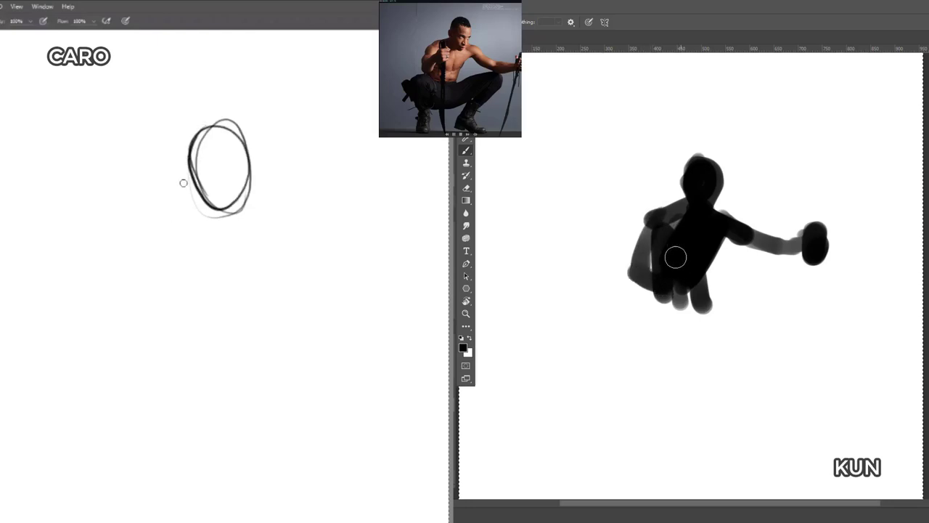
{"action": "left_click_drag", "start_coordinate": [651, 222], "coordinate": [627, 274]}
- Outline the crouching fighter's neck, shoulder and bent upper arm on the first canvas and fill in the hips on the second
{"action": "mouse_move", "coordinate": [187, 182]}
{"action": "left_mouse_down"}
{"action": "mouse_move", "coordinate": [148, 272]}
{"action": "mouse_move", "coordinate": [137, 213]}
{"action": "left_mouse_up"}
{"action": "left_click_drag", "start_coordinate": [717, 270], "coordinate": [709, 298]}
{"action": "left_click_drag", "start_coordinate": [137, 214], "coordinate": [138, 257]}
{"action": "left_click_drag", "start_coordinate": [135, 247], "coordinate": [129, 272]}
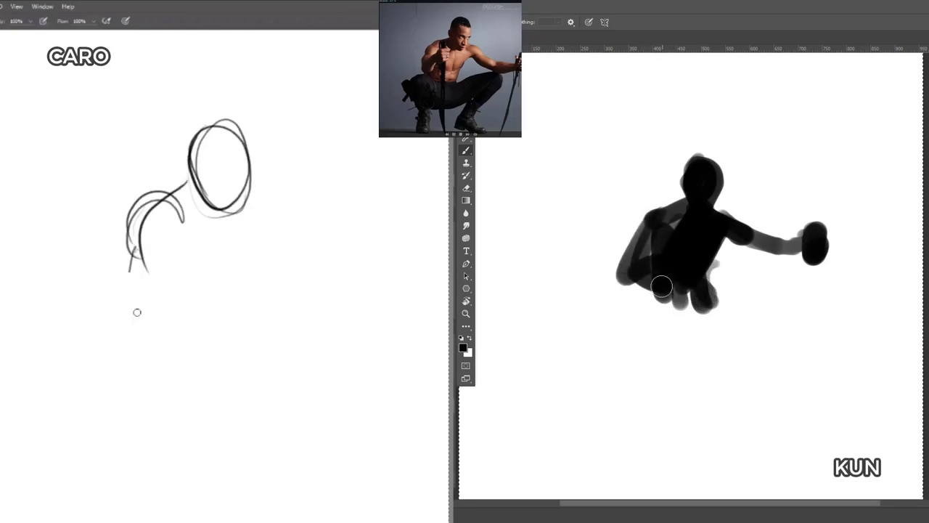
{"action": "left_click_drag", "start_coordinate": [661, 286], "coordinate": [690, 317]}
{"action": "left_click_drag", "start_coordinate": [130, 271], "coordinate": [140, 312]}
{"action": "left_click_drag", "start_coordinate": [690, 317], "coordinate": [673, 304]}
{"action": "left_click_drag", "start_coordinate": [136, 248], "coordinate": [138, 315]}
- Round out the crouching fighter's bent forearm and wrist on the first canvas and block in both thighs on the second
{"action": "left_click_drag", "start_coordinate": [187, 288], "coordinate": [151, 335]}
{"action": "mouse_move", "coordinate": [714, 302]}
{"action": "left_mouse_down"}
{"action": "mouse_move", "coordinate": [750, 306]}
{"action": "mouse_move", "coordinate": [790, 289]}
{"action": "left_mouse_up"}
{"action": "left_click_drag", "start_coordinate": [129, 303], "coordinate": [175, 264]}
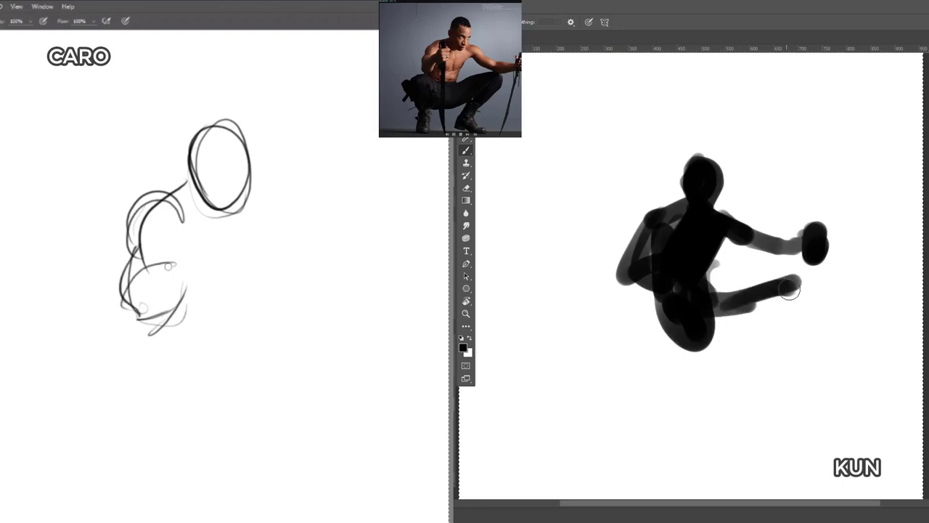
{"action": "left_click_drag", "start_coordinate": [790, 290], "coordinate": [725, 330]}
{"action": "left_click_drag", "start_coordinate": [169, 266], "coordinate": [178, 243]}
{"action": "left_click_drag", "start_coordinate": [725, 330], "coordinate": [628, 330]}
{"action": "left_click_drag", "start_coordinate": [178, 243], "coordinate": [181, 279]}
{"action": "left_click_drag", "start_coordinate": [627, 331], "coordinate": [682, 370]}
{"action": "left_click_drag", "start_coordinate": [182, 279], "coordinate": [200, 286]}
{"action": "left_click_drag", "start_coordinate": [682, 370], "coordinate": [733, 335]}
{"action": "left_click_drag", "start_coordinate": [199, 287], "coordinate": [200, 222]}
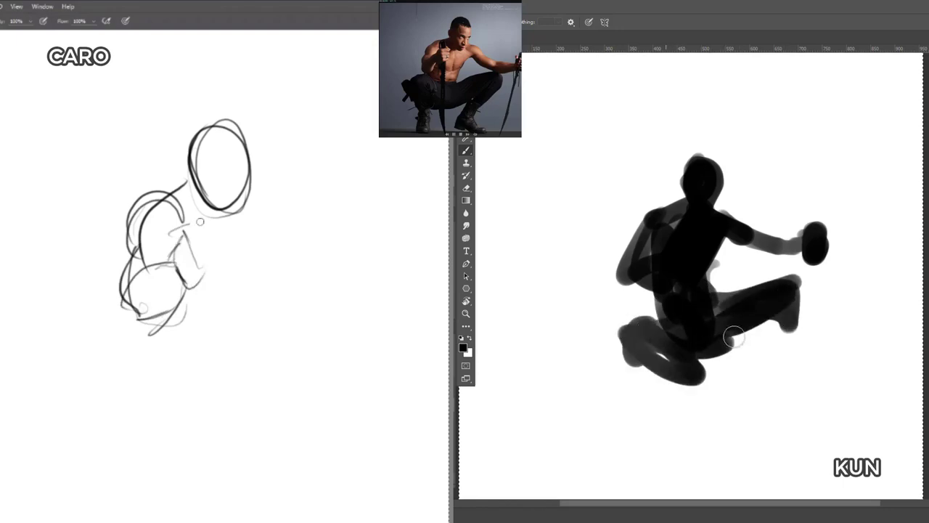
- Sketch the crouching fighter's fist and torso side on the first canvas and block in the near thigh and lower leg on the second
{"action": "left_click_drag", "start_coordinate": [734, 336], "coordinate": [626, 338]}
{"action": "left_click_drag", "start_coordinate": [201, 222], "coordinate": [219, 273]}
{"action": "left_click_drag", "start_coordinate": [626, 337], "coordinate": [629, 408]}
{"action": "left_click_drag", "start_coordinate": [188, 281], "coordinate": [220, 274]}
{"action": "left_click_drag", "start_coordinate": [638, 347], "coordinate": [660, 407]}
{"action": "left_click_drag", "start_coordinate": [272, 248], "coordinate": [247, 320]}
{"action": "left_click_drag", "start_coordinate": [644, 379], "coordinate": [662, 408]}
{"action": "left_click_drag", "start_coordinate": [259, 234], "coordinate": [253, 259]}
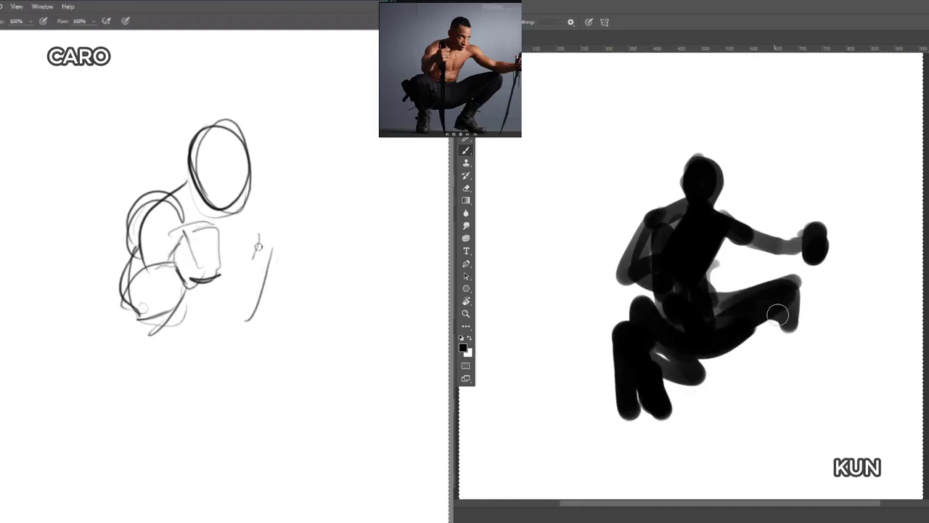
- Draw the crouching fighter's chest and waist curves on the first canvas and block in the far shin and foot on the second
{"action": "left_click_drag", "start_coordinate": [777, 314], "coordinate": [787, 327]}
{"action": "left_click_drag", "start_coordinate": [257, 247], "coordinate": [240, 319]}
{"action": "left_click_drag", "start_coordinate": [788, 327], "coordinate": [771, 388]}
{"action": "left_click_drag", "start_coordinate": [240, 319], "coordinate": [243, 291]}
{"action": "left_click_drag", "start_coordinate": [772, 388], "coordinate": [751, 396]}
{"action": "left_click_drag", "start_coordinate": [243, 290], "coordinate": [217, 298]}
{"action": "left_click_drag", "start_coordinate": [751, 395], "coordinate": [762, 419]}
{"action": "left_click_drag", "start_coordinate": [218, 298], "coordinate": [274, 245]}
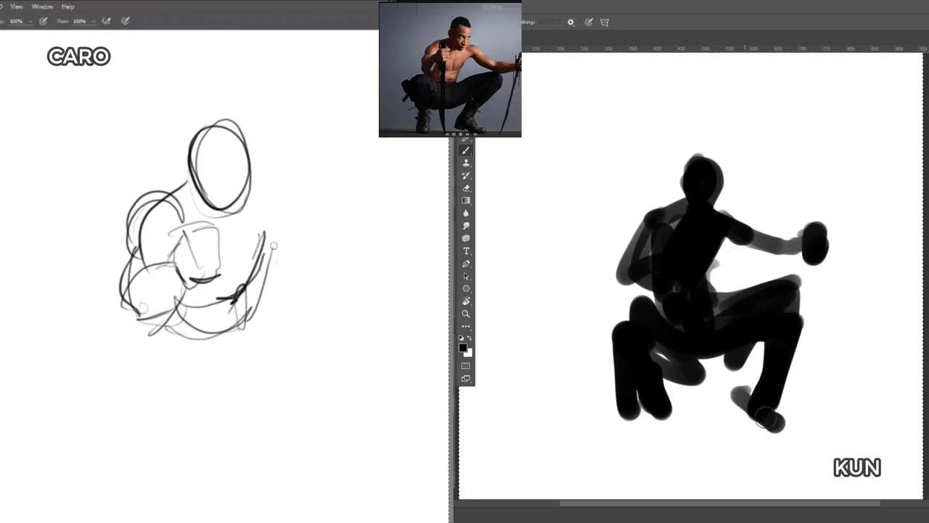
- Outline the crouching fighter's outstretched shoulder and upper arm on the first canvas and fill in both feet on the second
{"action": "left_click_drag", "start_coordinate": [734, 398], "coordinate": [771, 436]}
{"action": "left_click_drag", "start_coordinate": [247, 199], "coordinate": [291, 212]}
{"action": "left_click_drag", "start_coordinate": [638, 418], "coordinate": [661, 444]}
{"action": "left_click_drag", "start_coordinate": [260, 182], "coordinate": [299, 217]}
{"action": "left_click_drag", "start_coordinate": [246, 202], "coordinate": [318, 225]}
{"action": "left_click_drag", "start_coordinate": [747, 236], "coordinate": [816, 243]}
{"action": "left_click_drag", "start_coordinate": [287, 213], "coordinate": [302, 215]}
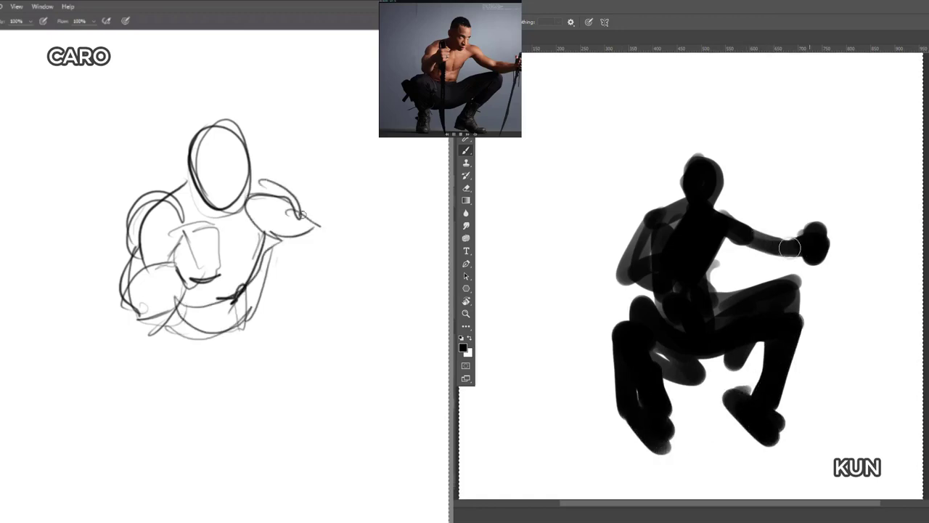
- Outline the crouching fighter's outstretched forearm and hand on the first canvas and thicken the matching forearm on the second
{"action": "left_click_drag", "start_coordinate": [789, 247], "coordinate": [737, 248]}
{"action": "left_click_drag", "start_coordinate": [297, 208], "coordinate": [347, 243]}
{"action": "left_click_drag", "start_coordinate": [280, 240], "coordinate": [344, 267]}
{"action": "left_click_drag", "start_coordinate": [288, 213], "coordinate": [353, 258]}
{"action": "mouse_move", "coordinate": [344, 243]}
{"action": "left_mouse_down"}
{"action": "mouse_move", "coordinate": [408, 250]}
{"action": "mouse_move", "coordinate": [363, 271]}
{"action": "left_mouse_up"}
{"action": "left_click_drag", "start_coordinate": [355, 274], "coordinate": [407, 268]}
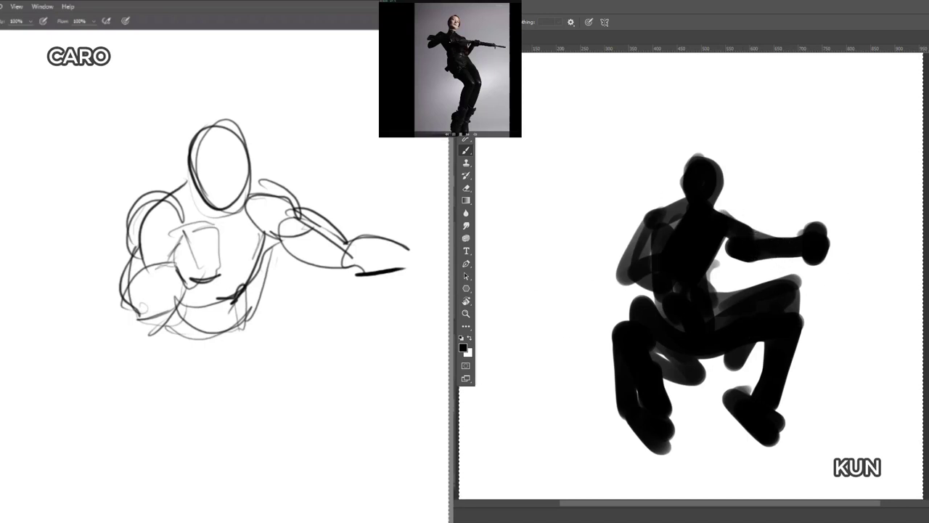
- Clear the crouching figure from the second canvas
{"action": "key", "text": "Delete"}
{"action": "key", "text": "Delete"}
{"action": "key", "text": "ctrl+z"}
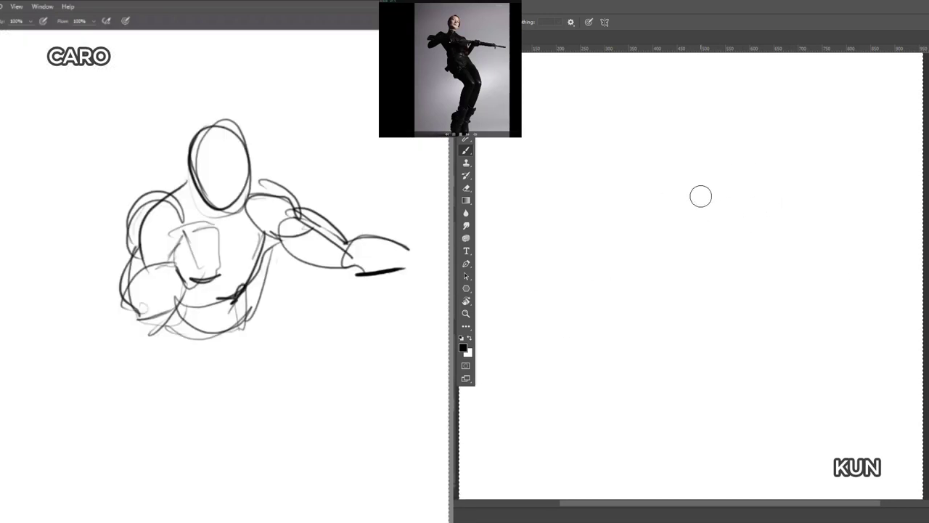
{"action": "key", "text": "z"}
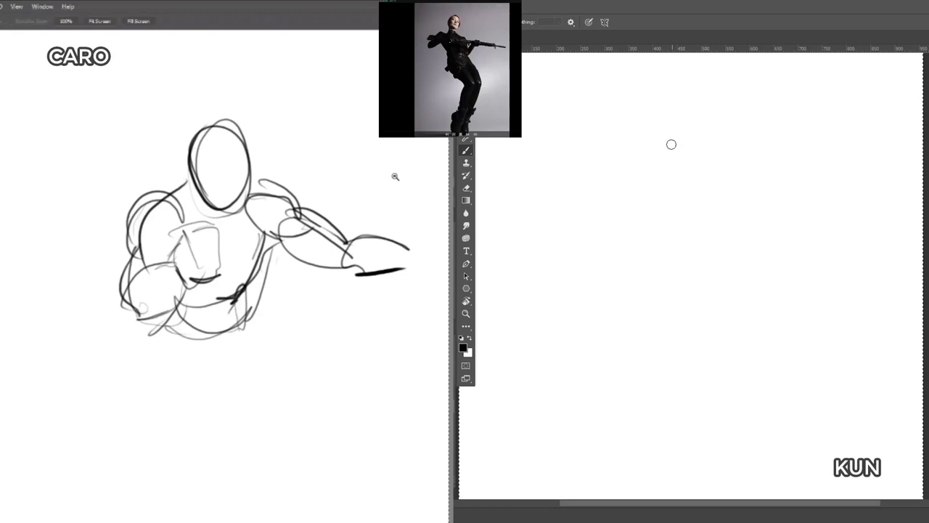
{"action": "left_click", "coordinate": [394, 175], "text": "alt"}
- Fill the first canvas with white and sketch the rifle-holding figure's head, neck and shoulder on the second
{"action": "mouse_move", "coordinate": [672, 157]}
{"action": "left_mouse_down"}
{"action": "mouse_move", "coordinate": [681, 127]}
{"action": "mouse_move", "coordinate": [707, 131]}
{"action": "mouse_move", "coordinate": [699, 160]}
{"action": "mouse_move", "coordinate": [680, 162]}
{"action": "mouse_move", "coordinate": [670, 183]}
{"action": "left_mouse_up"}
{"action": "left_click", "coordinate": [386, 195], "text": "alt"}
{"action": "left_click", "coordinate": [384, 195]}
{"action": "left_click", "coordinate": [385, 196]}
{"action": "key", "text": "b"}
{"action": "mouse_move", "coordinate": [695, 162]}
{"action": "left_mouse_down"}
{"action": "mouse_move", "coordinate": [687, 183]}
{"action": "mouse_move", "coordinate": [641, 175]}
{"action": "left_mouse_up"}
{"action": "key", "text": "g"}
{"action": "left_click", "coordinate": [396, 180], "text": "alt"}
{"action": "left_click", "coordinate": [402, 189]}
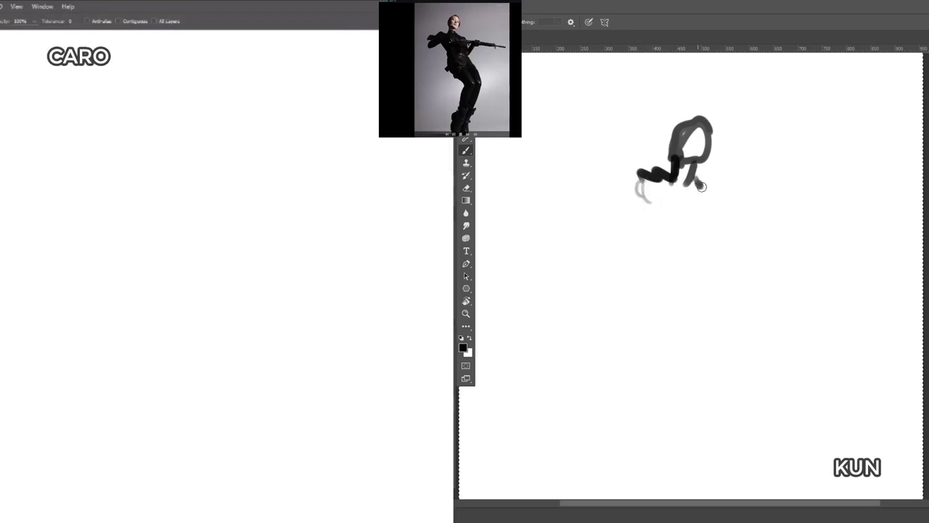
- Sketch the rifle-holding figure's shoulders, bent arm and long rifle line on the second canvas
{"action": "left_click_drag", "start_coordinate": [701, 186], "coordinate": [720, 213]}
{"action": "key", "text": "b"}
{"action": "mouse_move", "coordinate": [662, 180]}
{"action": "left_mouse_down"}
{"action": "mouse_move", "coordinate": [648, 210]}
{"action": "mouse_move", "coordinate": [651, 201]}
{"action": "mouse_move", "coordinate": [673, 212]}
{"action": "mouse_move", "coordinate": [626, 204]}
{"action": "mouse_move", "coordinate": [617, 219]}
{"action": "mouse_move", "coordinate": [671, 203]}
{"action": "mouse_move", "coordinate": [743, 213]}
{"action": "left_mouse_up"}
{"action": "left_click_drag", "start_coordinate": [648, 196], "coordinate": [726, 203]}
{"action": "left_click_drag", "start_coordinate": [650, 203], "coordinate": [811, 226]}
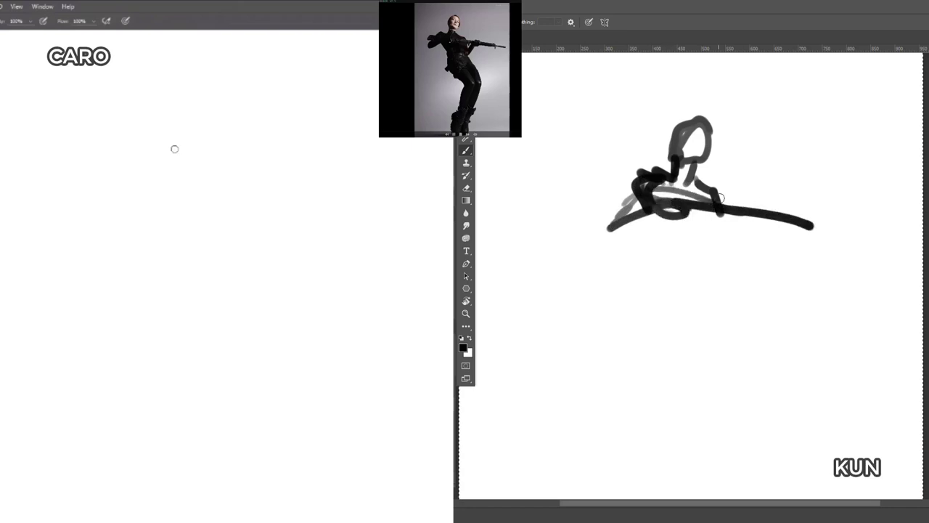
- Sketch the rifle-holding figure's head, neck and shoulder on the first canvas and the torso line and pelvis on the second
{"action": "left_click_drag", "start_coordinate": [196, 122], "coordinate": [174, 180]}
{"action": "mouse_move", "coordinate": [650, 202]}
{"action": "left_mouse_down"}
{"action": "mouse_move", "coordinate": [711, 219]}
{"action": "mouse_move", "coordinate": [706, 293]}
{"action": "left_mouse_up"}
{"action": "left_click_drag", "start_coordinate": [166, 149], "coordinate": [202, 181]}
{"action": "left_click_drag", "start_coordinate": [668, 254], "coordinate": [701, 298]}
{"action": "left_click_drag", "start_coordinate": [179, 181], "coordinate": [175, 200]}
{"action": "mouse_move", "coordinate": [686, 242]}
{"action": "left_mouse_down"}
{"action": "mouse_move", "coordinate": [726, 278]}
{"action": "mouse_move", "coordinate": [674, 287]}
{"action": "left_mouse_up"}
{"action": "left_click_drag", "start_coordinate": [176, 194], "coordinate": [126, 226]}
- Outline the rifle-holding figure's bent arm and torso on the first canvas and draw the bent legs and feet on the second
{"action": "left_click_drag", "start_coordinate": [675, 256], "coordinate": [688, 270]}
{"action": "mouse_move", "coordinate": [715, 256]}
{"action": "left_mouse_down"}
{"action": "mouse_move", "coordinate": [697, 268]}
{"action": "mouse_move", "coordinate": [731, 324]}
{"action": "left_mouse_up"}
{"action": "left_click_drag", "start_coordinate": [139, 197], "coordinate": [112, 248]}
{"action": "left_click_drag", "start_coordinate": [115, 240], "coordinate": [140, 247]}
{"action": "mouse_move", "coordinate": [689, 304]}
{"action": "left_mouse_down"}
{"action": "mouse_move", "coordinate": [721, 354]}
{"action": "mouse_move", "coordinate": [705, 439]}
{"action": "left_mouse_up"}
{"action": "left_click_drag", "start_coordinate": [158, 222], "coordinate": [205, 285]}
{"action": "mouse_move", "coordinate": [719, 274]}
{"action": "left_mouse_down"}
{"action": "mouse_move", "coordinate": [754, 324]}
{"action": "mouse_move", "coordinate": [720, 414]}
{"action": "left_mouse_up"}
{"action": "mouse_move", "coordinate": [713, 372]}
{"action": "left_mouse_down"}
{"action": "mouse_move", "coordinate": [695, 446]}
{"action": "mouse_move", "coordinate": [699, 475]}
{"action": "left_mouse_up"}
{"action": "left_click_drag", "start_coordinate": [190, 198], "coordinate": [236, 271]}
{"action": "left_click_drag", "start_coordinate": [719, 428], "coordinate": [721, 473]}
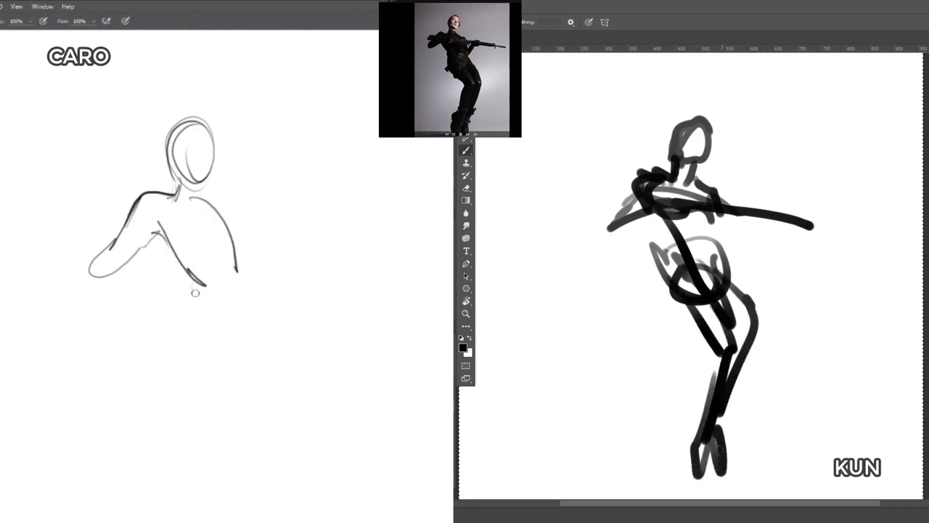
- Outline the rifle-holding figure's hips and thighs on the first canvas and add torso side lines on the second
{"action": "mouse_move", "coordinate": [187, 280]}
{"action": "left_mouse_down"}
{"action": "mouse_move", "coordinate": [228, 387]}
{"action": "mouse_move", "coordinate": [269, 386]}
{"action": "left_mouse_up"}
{"action": "mouse_move", "coordinate": [706, 216]}
{"action": "left_mouse_down"}
{"action": "mouse_move", "coordinate": [711, 270]}
{"action": "mouse_move", "coordinate": [726, 265]}
{"action": "left_mouse_up"}
{"action": "left_click_drag", "start_coordinate": [212, 303], "coordinate": [289, 374]}
{"action": "left_click_drag", "start_coordinate": [682, 219], "coordinate": [690, 256]}
{"action": "left_click_drag", "start_coordinate": [257, 336], "coordinate": [287, 373]}
{"action": "mouse_move", "coordinate": [229, 286]}
{"action": "left_mouse_down"}
{"action": "mouse_move", "coordinate": [299, 330]}
{"action": "mouse_move", "coordinate": [316, 368]}
{"action": "left_mouse_up"}
- Draw the rifle-holding figure's shins and foot on the first canvas and darken the head, bent arm and rifle on the second
{"action": "left_click_drag", "start_coordinate": [675, 154], "coordinate": [700, 171]}
{"action": "left_click_drag", "start_coordinate": [302, 373], "coordinate": [307, 403]}
{"action": "mouse_move", "coordinate": [681, 151]}
{"action": "left_mouse_down"}
{"action": "mouse_move", "coordinate": [671, 116]}
{"action": "mouse_move", "coordinate": [711, 141]}
{"action": "left_mouse_up"}
{"action": "left_click_drag", "start_coordinate": [270, 374], "coordinate": [250, 475]}
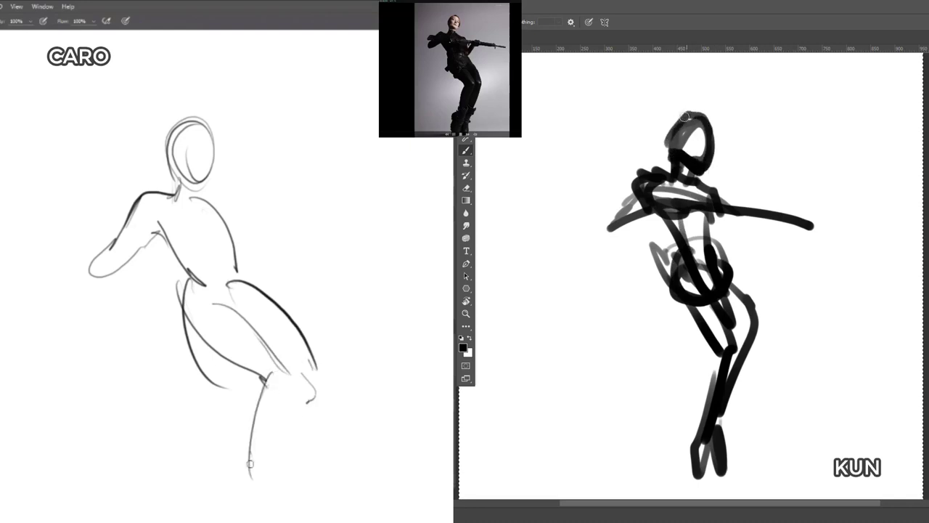
{"action": "left_click_drag", "start_coordinate": [686, 113], "coordinate": [675, 156]}
{"action": "left_click_drag", "start_coordinate": [265, 385], "coordinate": [249, 489]}
{"action": "left_click_drag", "start_coordinate": [668, 168], "coordinate": [606, 226]}
{"action": "left_click_drag", "start_coordinate": [247, 486], "coordinate": [216, 513]}
{"action": "left_click_drag", "start_coordinate": [666, 209], "coordinate": [743, 217]}
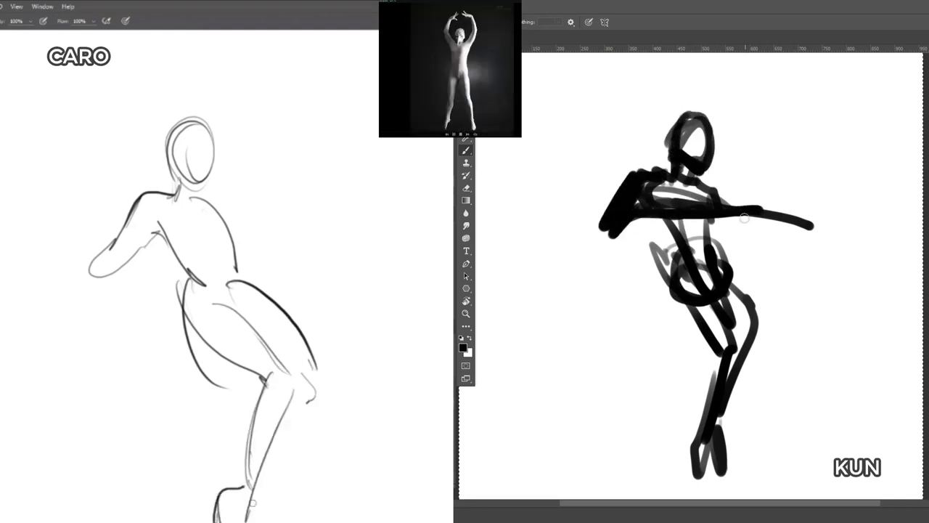
{"action": "left_click_drag", "start_coordinate": [328, 358], "coordinate": [269, 496]}
- Clear both canvases and start the raised-arms pose with one bent arm on the second
{"action": "key", "text": "Delete"}
{"action": "left_click_drag", "start_coordinate": [238, 213], "coordinate": [260, 254]}
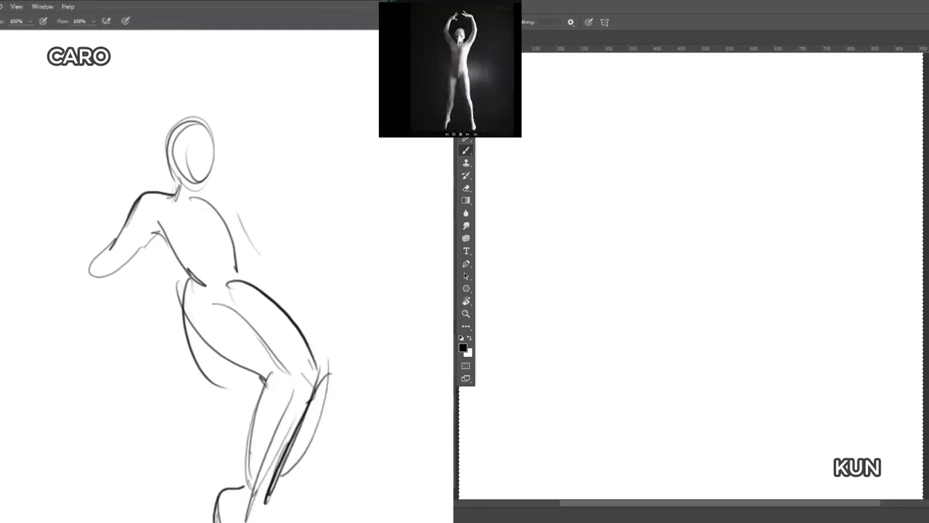
{"action": "key", "text": "Delete"}
{"action": "key", "text": "ctrl+z"}
{"action": "mouse_move", "coordinate": [696, 166]}
{"action": "left_mouse_down"}
{"action": "mouse_move", "coordinate": [684, 148]}
{"action": "mouse_move", "coordinate": [691, 165]}
{"action": "mouse_move", "coordinate": [663, 182]}
{"action": "mouse_move", "coordinate": [676, 201]}
{"action": "mouse_move", "coordinate": [616, 201]}
{"action": "mouse_move", "coordinate": [619, 131]}
{"action": "mouse_move", "coordinate": [633, 99]}
{"action": "left_mouse_up"}
{"action": "key", "text": "Delete"}
- Block in the raised-arms figure's head, shoulders, other arm and torso sides on the second canvas
{"action": "left_click_drag", "start_coordinate": [683, 214], "coordinate": [672, 170]}
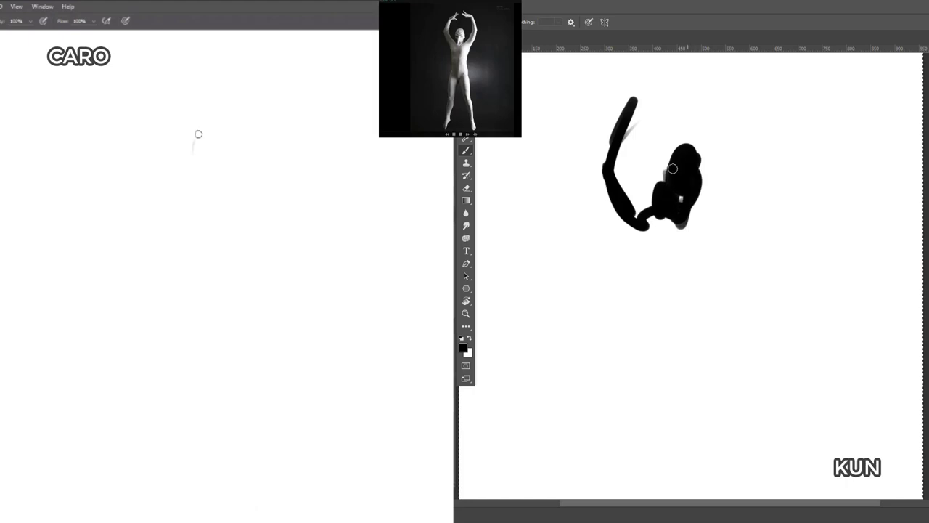
{"action": "mouse_move", "coordinate": [639, 197]}
{"action": "left_mouse_down"}
{"action": "mouse_move", "coordinate": [690, 228]}
{"action": "mouse_move", "coordinate": [716, 224]}
{"action": "left_mouse_up"}
{"action": "mouse_move", "coordinate": [737, 182]}
{"action": "left_mouse_down"}
{"action": "mouse_move", "coordinate": [709, 216]}
{"action": "mouse_move", "coordinate": [740, 174]}
{"action": "mouse_move", "coordinate": [701, 85]}
{"action": "mouse_move", "coordinate": [711, 100]}
{"action": "mouse_move", "coordinate": [654, 86]}
{"action": "mouse_move", "coordinate": [724, 79]}
{"action": "left_mouse_up"}
{"action": "left_click_drag", "start_coordinate": [657, 219], "coordinate": [655, 291]}
{"action": "left_click_drag", "start_coordinate": [714, 227], "coordinate": [696, 320]}
{"action": "left_click_drag", "start_coordinate": [642, 229], "coordinate": [648, 326]}
{"action": "left_click_drag", "start_coordinate": [616, 218], "coordinate": [638, 308]}
- Draw the raised-arms figure's rounded pelvis and both spread legs on the second canvas
{"action": "mouse_move", "coordinate": [708, 218]}
{"action": "left_mouse_down"}
{"action": "mouse_move", "coordinate": [693, 341]}
{"action": "mouse_move", "coordinate": [728, 418]}
{"action": "left_mouse_up"}
{"action": "left_click_drag", "start_coordinate": [637, 298], "coordinate": [613, 429]}
{"action": "mouse_move", "coordinate": [654, 356]}
{"action": "left_mouse_down"}
{"action": "mouse_move", "coordinate": [715, 403]}
{"action": "mouse_move", "coordinate": [730, 445]}
{"action": "left_mouse_up"}
{"action": "left_click_drag", "start_coordinate": [674, 359], "coordinate": [726, 475]}
{"action": "left_click_drag", "start_coordinate": [679, 299], "coordinate": [657, 363]}
{"action": "left_click_drag", "start_coordinate": [639, 308], "coordinate": [612, 475]}
{"action": "left_click_drag", "start_coordinate": [653, 359], "coordinate": [621, 485]}
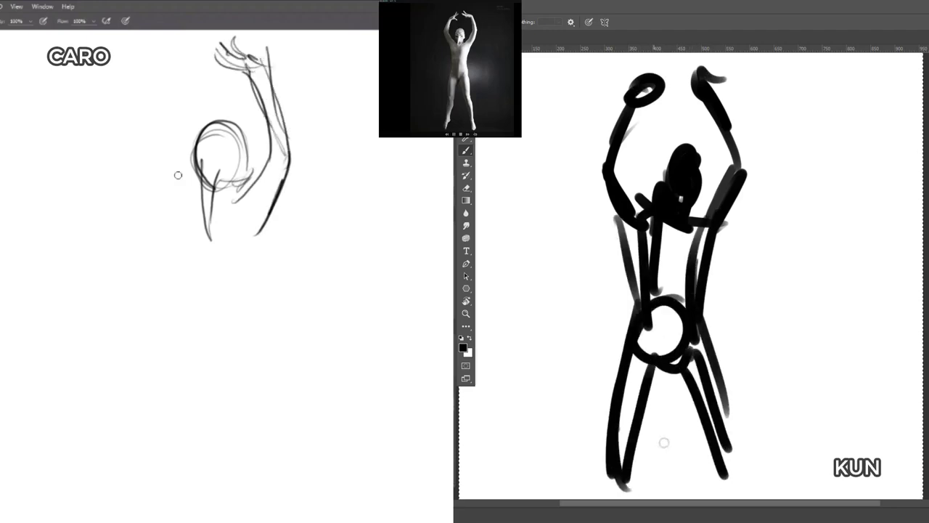
- Finish the raised-arms figure's lower legs and feet on the second canvas and add a dark stroke beside the head
{"action": "left_click_drag", "start_coordinate": [708, 402], "coordinate": [734, 497]}
{"action": "mouse_move", "coordinate": [671, 142]}
{"action": "left_mouse_down"}
{"action": "mouse_move", "coordinate": [657, 185]}
{"action": "mouse_move", "coordinate": [668, 185]}
{"action": "left_mouse_up"}
{"action": "left_click_drag", "start_coordinate": [746, 263], "coordinate": [737, 234]}
{"action": "left_click_drag", "start_coordinate": [717, 419], "coordinate": [732, 474]}
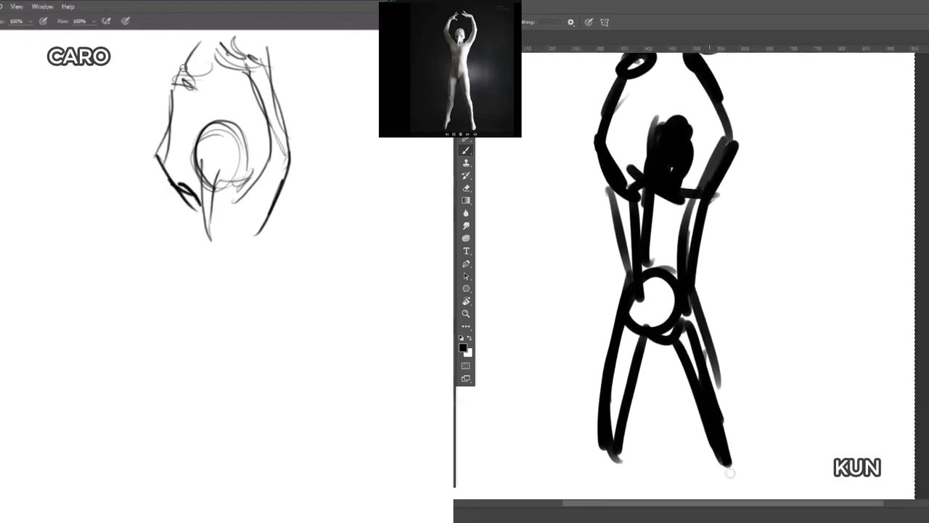
{"action": "left_click_drag", "start_coordinate": [612, 404], "coordinate": [626, 486]}
{"action": "left_click_drag", "start_coordinate": [735, 433], "coordinate": [731, 474]}
- Start a smaller raised-arms figure beside the large one with its head, arms and torso sides, and sketch the first canvas figure's raised hand
{"action": "left_click_drag", "start_coordinate": [822, 152], "coordinate": [829, 142]}
{"action": "left_click_drag", "start_coordinate": [174, 48], "coordinate": [152, 81]}
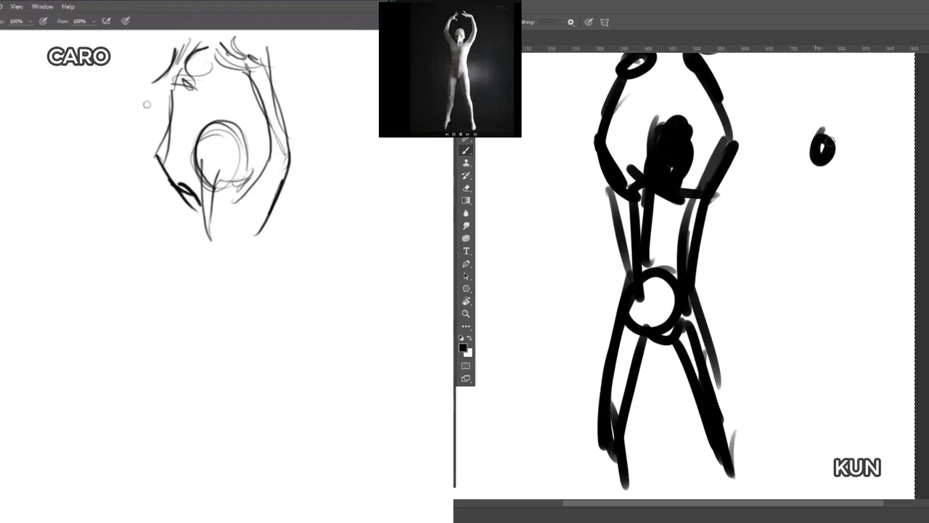
{"action": "mouse_move", "coordinate": [819, 163]}
{"action": "left_mouse_down"}
{"action": "mouse_move", "coordinate": [820, 193]}
{"action": "mouse_move", "coordinate": [797, 156]}
{"action": "mouse_move", "coordinate": [799, 84]}
{"action": "mouse_move", "coordinate": [849, 150]}
{"action": "mouse_move", "coordinate": [820, 197]}
{"action": "left_mouse_up"}
{"action": "left_click_drag", "start_coordinate": [826, 169], "coordinate": [820, 197]}
{"action": "left_click_drag", "start_coordinate": [840, 192], "coordinate": [824, 267]}
{"action": "left_click_drag", "start_coordinate": [796, 192], "coordinate": [793, 281]}
{"action": "left_click_drag", "start_coordinate": [824, 205], "coordinate": [820, 237]}
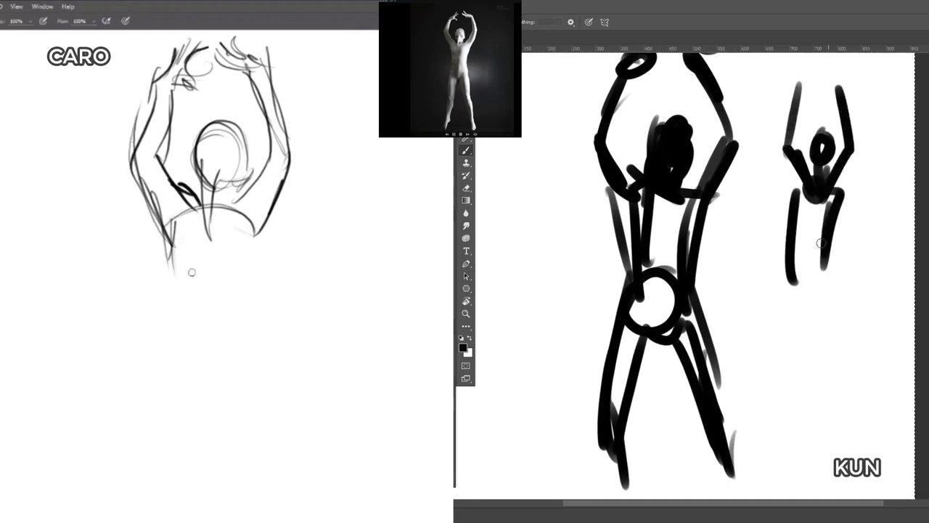
- Draw the smaller raised-arms figure's torso side, rounded pelvis and both legs on the second canvas
{"action": "left_click_drag", "start_coordinate": [793, 174], "coordinate": [839, 369]}
{"action": "mouse_move", "coordinate": [789, 267]}
{"action": "left_mouse_down"}
{"action": "mouse_move", "coordinate": [818, 285]}
{"action": "mouse_move", "coordinate": [803, 248]}
{"action": "left_mouse_up"}
{"action": "left_click_drag", "start_coordinate": [786, 270], "coordinate": [790, 388]}
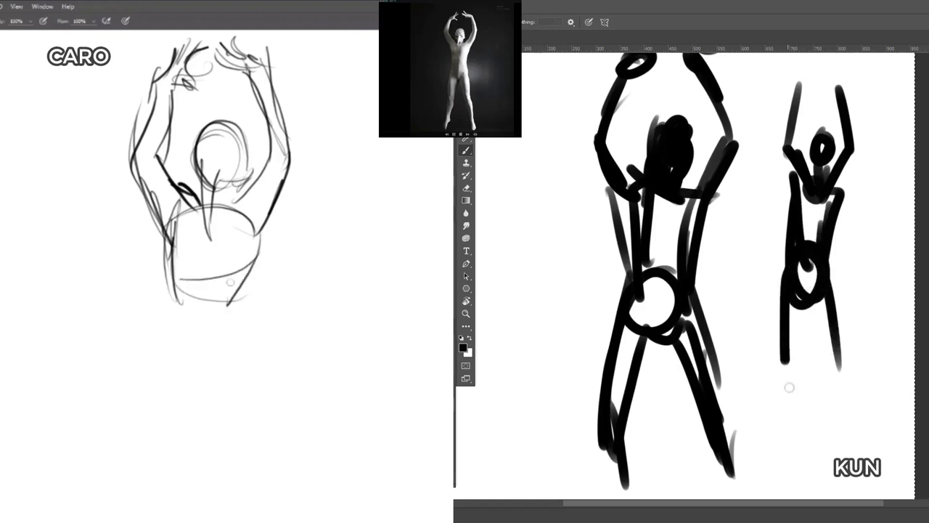
{"action": "left_click_drag", "start_coordinate": [798, 309], "coordinate": [793, 398]}
{"action": "left_click_drag", "start_coordinate": [826, 284], "coordinate": [841, 423]}
- Sketch the raised-arms figure's thighs on the first canvas and fill in the smaller figure's head on the second
{"action": "left_click_drag", "start_coordinate": [166, 279], "coordinate": [185, 397]}
{"action": "left_click_drag", "start_coordinate": [822, 145], "coordinate": [820, 171]}
{"action": "left_click_drag", "start_coordinate": [167, 339], "coordinate": [175, 373]}
{"action": "left_click_drag", "start_coordinate": [236, 285], "coordinate": [251, 360]}
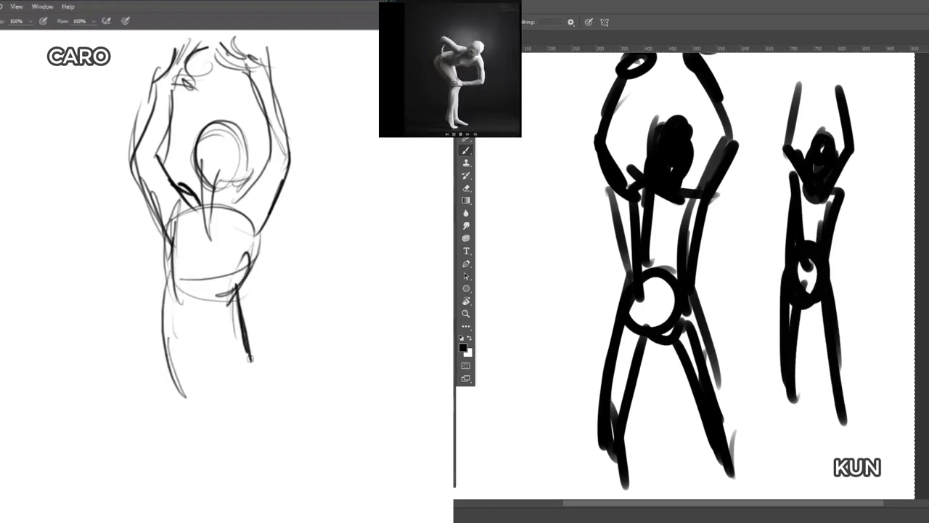
{"action": "left_click_drag", "start_coordinate": [241, 314], "coordinate": [251, 362]}
- Clear both canvases and start the bent-over pose with the back line and the arm bent behind the back
{"action": "key", "text": "Delete"}
{"action": "key", "text": "ctrl+a"}
{"action": "key", "text": "Delete"}
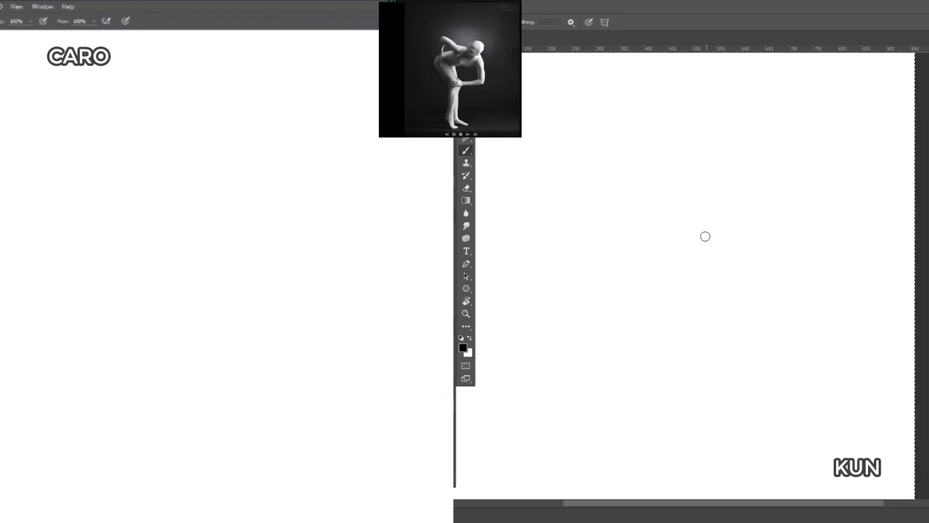
{"action": "mouse_move", "coordinate": [657, 219]}
{"action": "left_mouse_down"}
{"action": "mouse_move", "coordinate": [616, 274]}
{"action": "mouse_move", "coordinate": [631, 233]}
{"action": "mouse_move", "coordinate": [658, 216]}
{"action": "mouse_move", "coordinate": [718, 229]}
{"action": "left_mouse_up"}
{"action": "left_click_drag", "start_coordinate": [298, 185], "coordinate": [218, 196]}
{"action": "mouse_move", "coordinate": [669, 185]}
{"action": "left_mouse_down"}
{"action": "mouse_move", "coordinate": [704, 212]}
{"action": "mouse_move", "coordinate": [669, 157]}
{"action": "left_mouse_up"}
{"action": "left_click_drag", "start_coordinate": [229, 193], "coordinate": [151, 153]}
{"action": "left_click_drag", "start_coordinate": [669, 157], "coordinate": [630, 198]}
{"action": "left_click_drag", "start_coordinate": [151, 153], "coordinate": [169, 289]}
{"action": "left_click_drag", "start_coordinate": [656, 174], "coordinate": [617, 233]}
{"action": "left_click_drag", "start_coordinate": [169, 180], "coordinate": [168, 254]}
- Add the bent-over figure's head and shoulder on the second canvas and the chest line and hanging upper arm on the first
{"action": "left_click_drag", "start_coordinate": [699, 197], "coordinate": [745, 238]}
{"action": "left_click_drag", "start_coordinate": [167, 254], "coordinate": [166, 265]}
{"action": "left_click_drag", "start_coordinate": [775, 195], "coordinate": [754, 222]}
{"action": "mouse_move", "coordinate": [169, 189]}
{"action": "left_mouse_down"}
{"action": "mouse_move", "coordinate": [216, 236]}
{"action": "mouse_move", "coordinate": [304, 243]}
{"action": "left_mouse_up"}
{"action": "mouse_move", "coordinate": [773, 222]}
{"action": "left_mouse_down"}
{"action": "mouse_move", "coordinate": [761, 245]}
{"action": "mouse_move", "coordinate": [708, 219]}
{"action": "left_mouse_up"}
{"action": "mouse_move", "coordinate": [298, 185]}
{"action": "left_mouse_down"}
{"action": "mouse_move", "coordinate": [319, 195]}
{"action": "mouse_move", "coordinate": [332, 297]}
{"action": "left_mouse_up"}
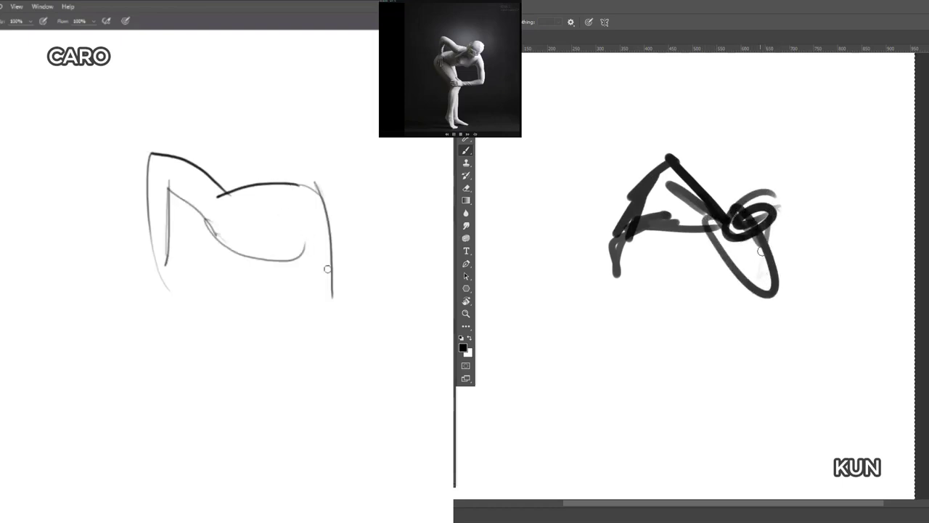
- Draw the bent-over figure's supporting arm on both canvases and block in the thighs on the second
{"action": "left_click_drag", "start_coordinate": [760, 252], "coordinate": [699, 290]}
{"action": "left_click_drag", "start_coordinate": [703, 288], "coordinate": [669, 265]}
{"action": "left_click_drag", "start_coordinate": [286, 204], "coordinate": [311, 310]}
{"action": "left_click_drag", "start_coordinate": [653, 261], "coordinate": [678, 337]}
{"action": "left_click_drag", "start_coordinate": [311, 299], "coordinate": [218, 306]}
{"action": "left_click_drag", "start_coordinate": [613, 247], "coordinate": [675, 356]}
{"action": "left_click_drag", "start_coordinate": [196, 290], "coordinate": [225, 309]}
{"action": "left_click_drag", "start_coordinate": [667, 290], "coordinate": [693, 356]}
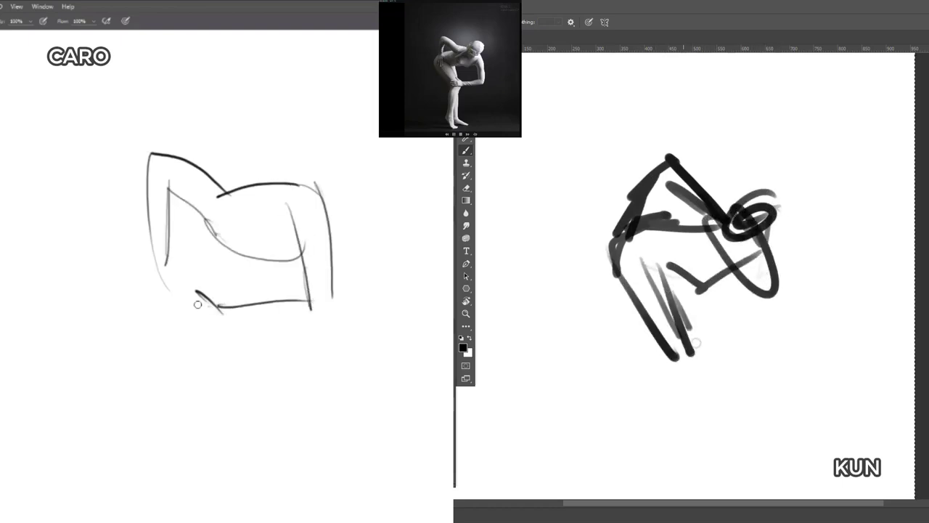
- Outline the bent-over figure's hand and forearm underside on the first canvas and draw one lower leg on the second
{"action": "left_click_drag", "start_coordinate": [181, 305], "coordinate": [218, 333]}
{"action": "left_click_drag", "start_coordinate": [697, 352], "coordinate": [664, 431]}
{"action": "left_click_drag", "start_coordinate": [181, 334], "coordinate": [349, 305]}
{"action": "left_click_drag", "start_coordinate": [678, 355], "coordinate": [653, 418]}
{"action": "left_click_drag", "start_coordinate": [332, 320], "coordinate": [336, 265]}
{"action": "left_click_drag", "start_coordinate": [656, 406], "coordinate": [668, 472]}
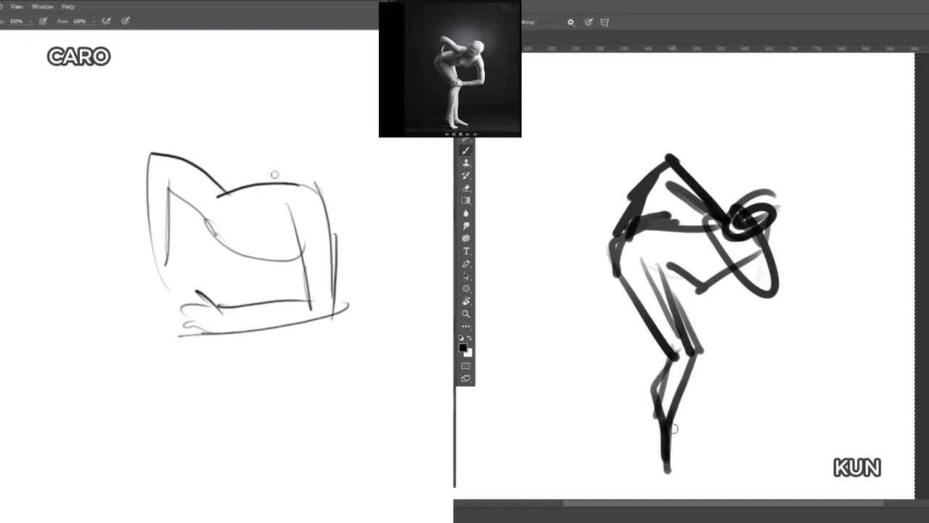
- Draw the bent-over figure's oval head on the first canvas and its other lower leg and feet on the second
{"action": "left_click_drag", "start_coordinate": [274, 175], "coordinate": [243, 210]}
{"action": "left_click_drag", "start_coordinate": [673, 428], "coordinate": [675, 490]}
{"action": "left_click_drag", "start_coordinate": [243, 211], "coordinate": [254, 165]}
{"action": "left_click_drag", "start_coordinate": [236, 206], "coordinate": [248, 225]}
{"action": "mouse_move", "coordinate": [686, 354]}
{"action": "left_mouse_down"}
{"action": "mouse_move", "coordinate": [686, 445]}
{"action": "mouse_move", "coordinate": [717, 460]}
{"action": "left_mouse_up"}
{"action": "left_click_drag", "start_coordinate": [203, 210], "coordinate": [157, 244]}
{"action": "left_click_drag", "start_coordinate": [655, 475], "coordinate": [703, 495]}
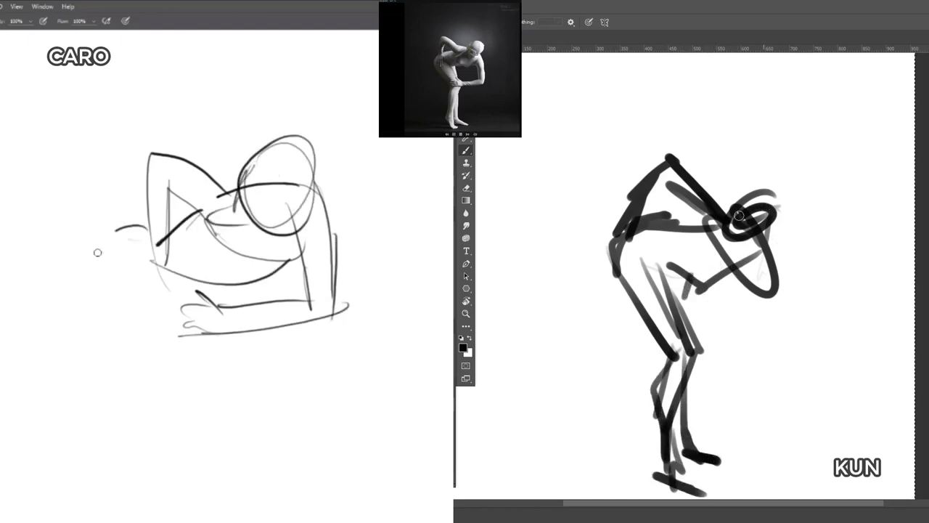
- Draw the bent-over figure's hips, thigh and knees on the first canvas and darken the head, hanging arm and back on the second
{"action": "left_click_drag", "start_coordinate": [98, 252], "coordinate": [127, 325]}
{"action": "left_click_drag", "start_coordinate": [738, 216], "coordinate": [743, 241]}
{"action": "mouse_move", "coordinate": [151, 232]}
{"action": "left_mouse_down"}
{"action": "mouse_move", "coordinate": [148, 359]}
{"action": "mouse_move", "coordinate": [209, 398]}
{"action": "left_mouse_up"}
{"action": "left_click_drag", "start_coordinate": [751, 255], "coordinate": [758, 323]}
{"action": "left_click_drag", "start_coordinate": [127, 252], "coordinate": [228, 372]}
{"action": "mouse_move", "coordinate": [752, 254]}
{"action": "left_mouse_down"}
{"action": "mouse_move", "coordinate": [672, 340]}
{"action": "mouse_move", "coordinate": [745, 341]}
{"action": "left_mouse_up"}
{"action": "left_click_drag", "start_coordinate": [193, 380], "coordinate": [199, 398]}
{"action": "left_click_drag", "start_coordinate": [247, 415], "coordinate": [238, 425]}
{"action": "left_click_drag", "start_coordinate": [742, 230], "coordinate": [630, 239]}
- Sketch the bent-over figure's front thigh and shins on the first canvas and darken the buttocks, rear arm and supporting forearm on the second
{"action": "left_click_drag", "start_coordinate": [207, 406], "coordinate": [192, 485]}
{"action": "left_click_drag", "start_coordinate": [632, 220], "coordinate": [643, 299]}
{"action": "left_click_drag", "start_coordinate": [258, 386], "coordinate": [203, 522]}
{"action": "mouse_move", "coordinate": [672, 170]}
{"action": "left_mouse_down"}
{"action": "mouse_move", "coordinate": [639, 221]}
{"action": "mouse_move", "coordinate": [719, 233]}
{"action": "left_mouse_up"}
{"action": "left_click_drag", "start_coordinate": [194, 263], "coordinate": [248, 373]}
{"action": "left_click_drag", "start_coordinate": [690, 173], "coordinate": [737, 219]}
{"action": "left_click_drag", "start_coordinate": [240, 414], "coordinate": [237, 522]}
{"action": "mouse_move", "coordinate": [767, 262]}
{"action": "left_mouse_down"}
{"action": "mouse_move", "coordinate": [764, 350]}
{"action": "mouse_move", "coordinate": [691, 337]}
{"action": "left_mouse_up"}
- Add the bent-over figure's ankle lines on the first canvas and darken the lower legs and foot on the second
{"action": "left_click_drag", "start_coordinate": [214, 469], "coordinate": [216, 514]}
{"action": "left_click_drag", "start_coordinate": [682, 368], "coordinate": [684, 444]}
{"action": "left_click_drag", "start_coordinate": [218, 486], "coordinate": [216, 520]}
{"action": "left_click_drag", "start_coordinate": [662, 424], "coordinate": [666, 465]}
{"action": "left_click_drag", "start_coordinate": [187, 496], "coordinate": [178, 522]}
{"action": "left_click_drag", "start_coordinate": [659, 477], "coordinate": [692, 495]}
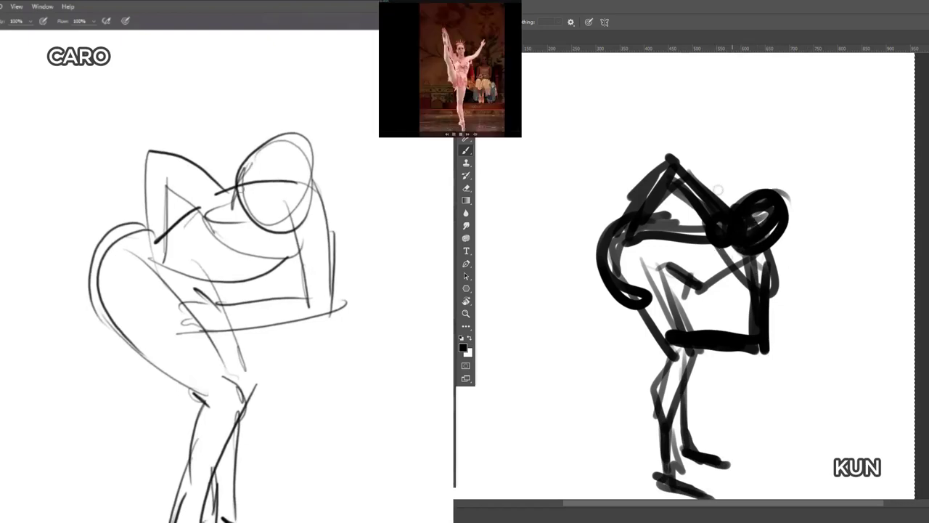
- Clear both canvases and block in the high-kicking ballerina's head, outstretched arm, shoulders and tapered torso on the second
{"action": "key", "text": "Delete"}
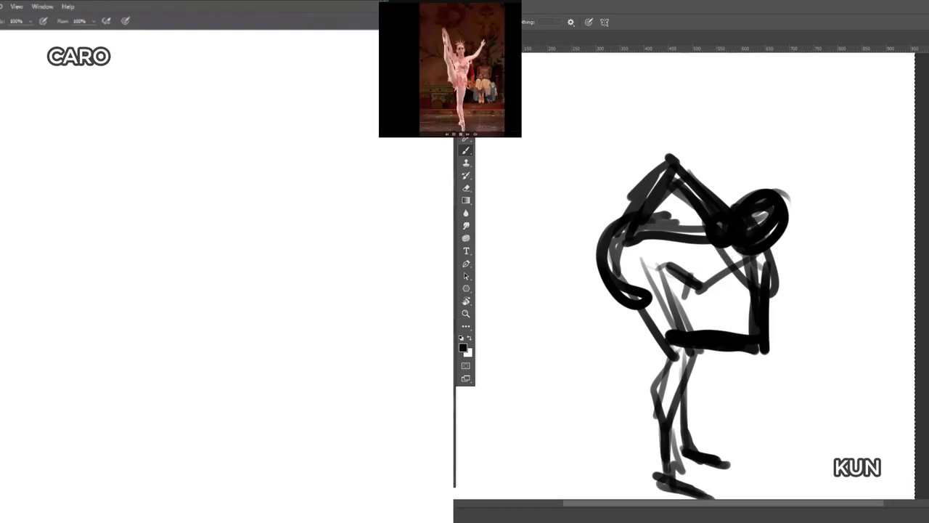
{"action": "key", "text": "Delete"}
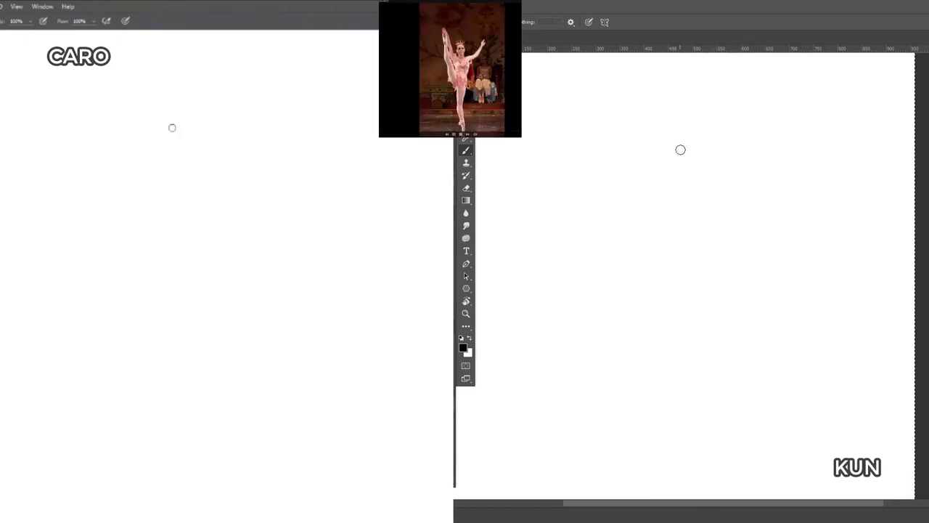
{"action": "mouse_move", "coordinate": [680, 150]}
{"action": "left_mouse_down"}
{"action": "mouse_move", "coordinate": [701, 172]}
{"action": "mouse_move", "coordinate": [681, 168]}
{"action": "mouse_move", "coordinate": [697, 204]}
{"action": "mouse_move", "coordinate": [744, 208]}
{"action": "mouse_move", "coordinate": [811, 151]}
{"action": "left_mouse_up"}
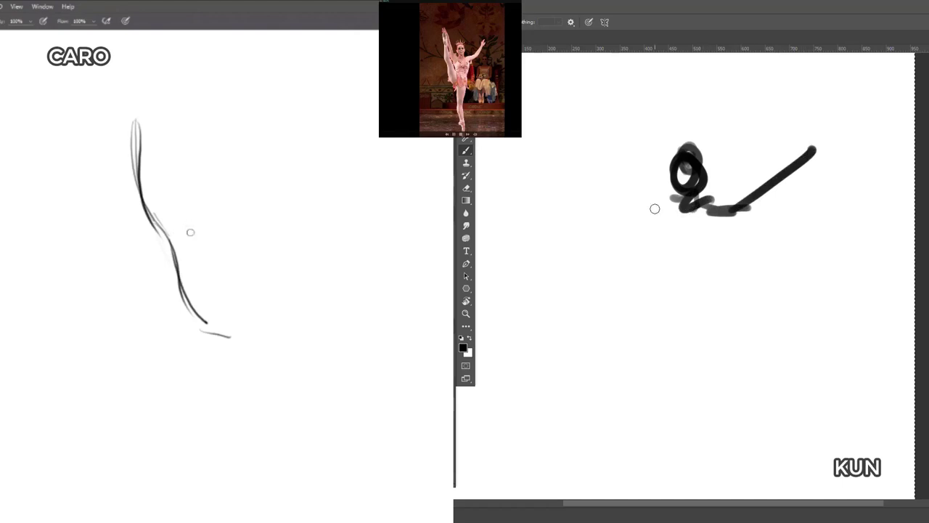
{"action": "left_click_drag", "start_coordinate": [638, 212], "coordinate": [664, 278]}
{"action": "left_click_drag", "start_coordinate": [718, 227], "coordinate": [691, 300]}
{"action": "mouse_move", "coordinate": [666, 199]}
{"action": "left_mouse_down"}
{"action": "mouse_move", "coordinate": [692, 282]}
{"action": "mouse_move", "coordinate": [686, 271]}
{"action": "left_mouse_up"}
{"action": "mouse_move", "coordinate": [699, 200]}
{"action": "left_mouse_down"}
{"action": "mouse_move", "coordinate": [711, 201]}
{"action": "mouse_move", "coordinate": [716, 223]}
{"action": "left_mouse_up"}
{"action": "left_click_drag", "start_coordinate": [663, 199], "coordinate": [699, 286]}
- Draw the ballerina's vertically raised leg and straight standing leg down to the pointed foot on the second canvas
{"action": "mouse_move", "coordinate": [661, 219]}
{"action": "left_mouse_down"}
{"action": "mouse_move", "coordinate": [688, 292]}
{"action": "mouse_move", "coordinate": [658, 316]}
{"action": "left_mouse_up"}
{"action": "left_click_drag", "start_coordinate": [656, 287], "coordinate": [618, 121]}
{"action": "left_click_drag", "start_coordinate": [617, 121], "coordinate": [628, 233]}
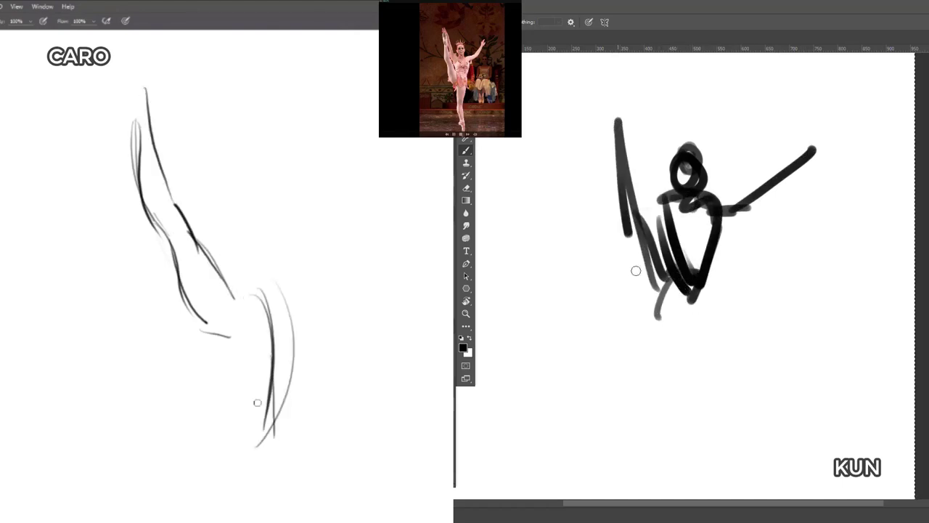
{"action": "mouse_move", "coordinate": [636, 271]}
{"action": "left_mouse_down"}
{"action": "mouse_move", "coordinate": [701, 290]}
{"action": "mouse_move", "coordinate": [693, 382]}
{"action": "left_mouse_up"}
{"action": "left_click_drag", "start_coordinate": [676, 318], "coordinate": [680, 394]}
{"action": "mouse_move", "coordinate": [707, 296]}
{"action": "left_mouse_down"}
{"action": "mouse_move", "coordinate": [677, 397]}
{"action": "mouse_move", "coordinate": [673, 476]}
{"action": "left_mouse_up"}
{"action": "left_click_drag", "start_coordinate": [685, 406], "coordinate": [691, 490]}
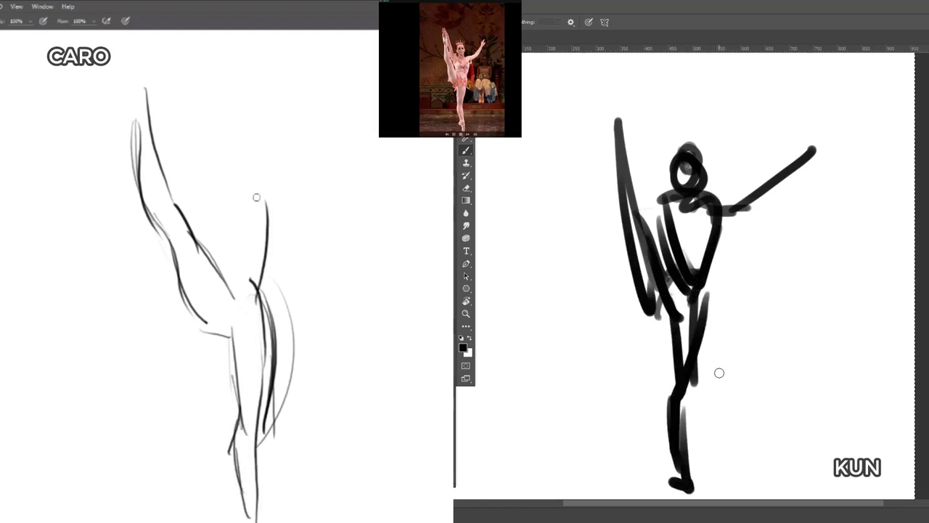
- Darken the ballerina's torso side, hip, standing leg and head on the second canvas
{"action": "mouse_move", "coordinate": [619, 145]}
{"action": "left_mouse_down"}
{"action": "mouse_move", "coordinate": [621, 120]}
{"action": "mouse_move", "coordinate": [661, 224]}
{"action": "mouse_move", "coordinate": [625, 96]}
{"action": "mouse_move", "coordinate": [637, 102]}
{"action": "mouse_move", "coordinate": [606, 142]}
{"action": "mouse_move", "coordinate": [626, 153]}
{"action": "left_mouse_up"}
{"action": "mouse_move", "coordinate": [725, 197]}
{"action": "left_mouse_down"}
{"action": "mouse_move", "coordinate": [812, 151]}
{"action": "mouse_move", "coordinate": [804, 145]}
{"action": "mouse_move", "coordinate": [796, 167]}
{"action": "mouse_move", "coordinate": [749, 197]}
{"action": "mouse_move", "coordinate": [707, 196]}
{"action": "mouse_move", "coordinate": [712, 289]}
{"action": "mouse_move", "coordinate": [696, 322]}
{"action": "left_mouse_up"}
{"action": "left_click_drag", "start_coordinate": [651, 287], "coordinate": [688, 334]}
{"action": "mouse_move", "coordinate": [714, 288]}
{"action": "left_mouse_down"}
{"action": "mouse_move", "coordinate": [680, 411]}
{"action": "mouse_move", "coordinate": [687, 479]}
{"action": "left_mouse_up"}
{"action": "left_click_drag", "start_coordinate": [688, 432], "coordinate": [691, 471]}
{"action": "left_click_drag", "start_coordinate": [690, 153], "coordinate": [700, 171]}
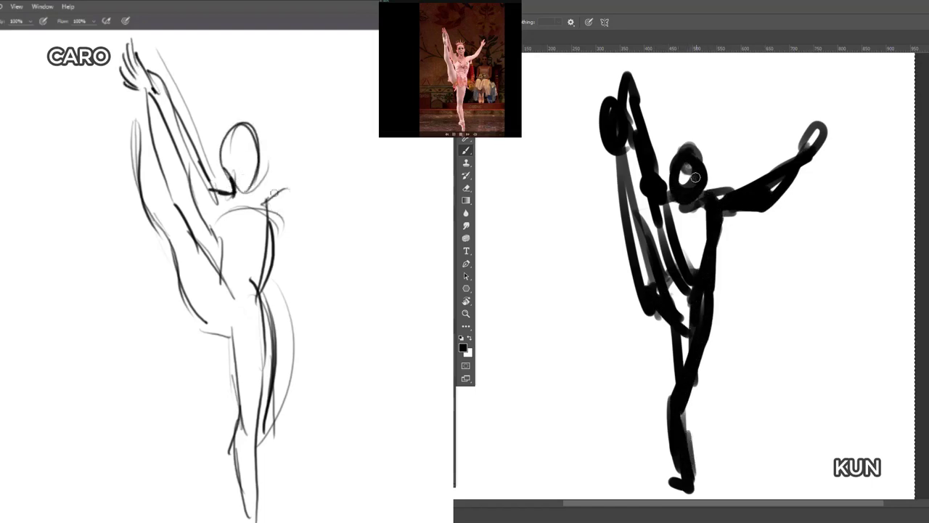
- Sketch the ballerina's outstretched arm on the first canvas and strengthen the head, neck and near shoulder on the second
{"action": "left_click_drag", "start_coordinate": [273, 194], "coordinate": [307, 189]}
{"action": "left_click_drag", "start_coordinate": [695, 177], "coordinate": [704, 190]}
{"action": "left_click_drag", "start_coordinate": [266, 180], "coordinate": [303, 162]}
{"action": "left_click_drag", "start_coordinate": [686, 206], "coordinate": [671, 209]}
{"action": "left_click_drag", "start_coordinate": [264, 213], "coordinate": [317, 177]}
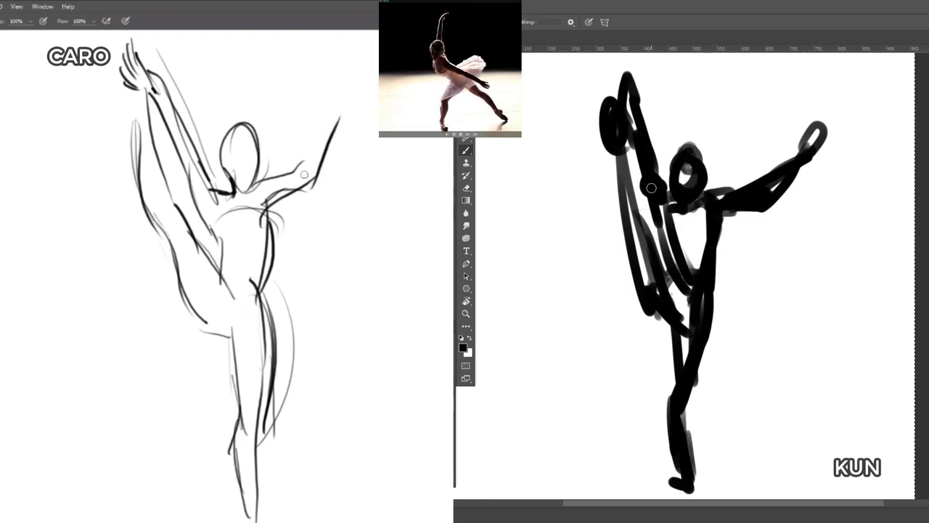
{"action": "left_click_drag", "start_coordinate": [651, 188], "coordinate": [660, 268]}
- Clear both canvases and start the lunging dancer on the second with the raised arm, head and torso
{"action": "key", "text": "Delete"}
{"action": "key", "text": "Delete"}
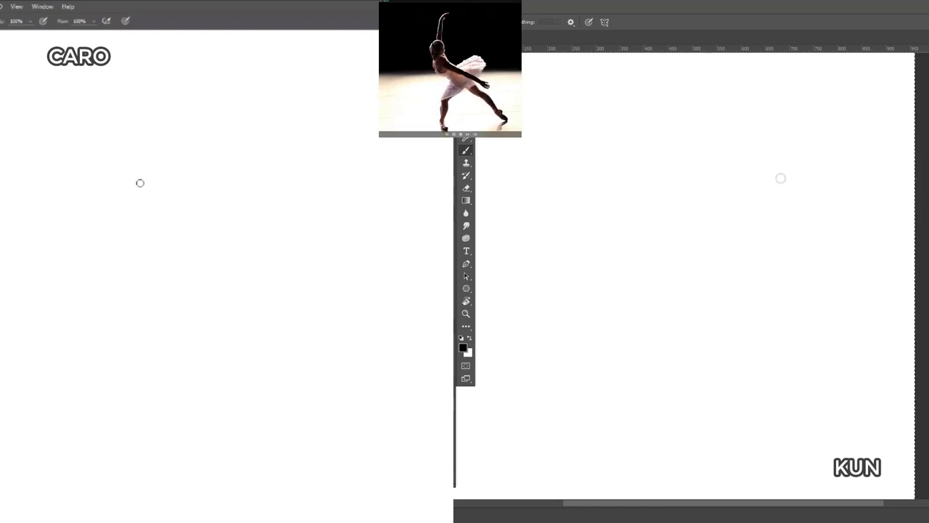
{"action": "mouse_move", "coordinate": [680, 130]}
{"action": "left_mouse_down"}
{"action": "mouse_move", "coordinate": [621, 220]}
{"action": "mouse_move", "coordinate": [675, 334]}
{"action": "left_mouse_up"}
{"action": "mouse_move", "coordinate": [586, 208]}
{"action": "left_mouse_down"}
{"action": "mouse_move", "coordinate": [615, 244]}
{"action": "mouse_move", "coordinate": [639, 211]}
{"action": "mouse_move", "coordinate": [689, 283]}
{"action": "left_mouse_up"}
{"action": "left_click_drag", "start_coordinate": [604, 229], "coordinate": [690, 278]}
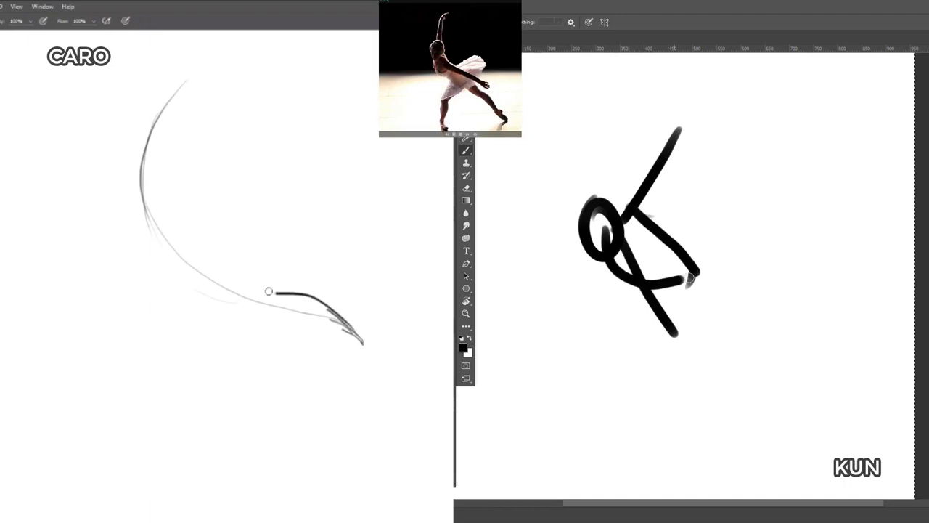
- Draw the lunging dancer's back and long extended rear leg down to the foot on the second canvas
{"action": "mouse_move", "coordinate": [634, 214]}
{"action": "left_mouse_down"}
{"action": "mouse_move", "coordinate": [686, 258]}
{"action": "mouse_move", "coordinate": [722, 319]}
{"action": "left_mouse_up"}
{"action": "left_click_drag", "start_coordinate": [663, 289], "coordinate": [740, 344]}
{"action": "left_click_drag", "start_coordinate": [714, 296], "coordinate": [807, 375]}
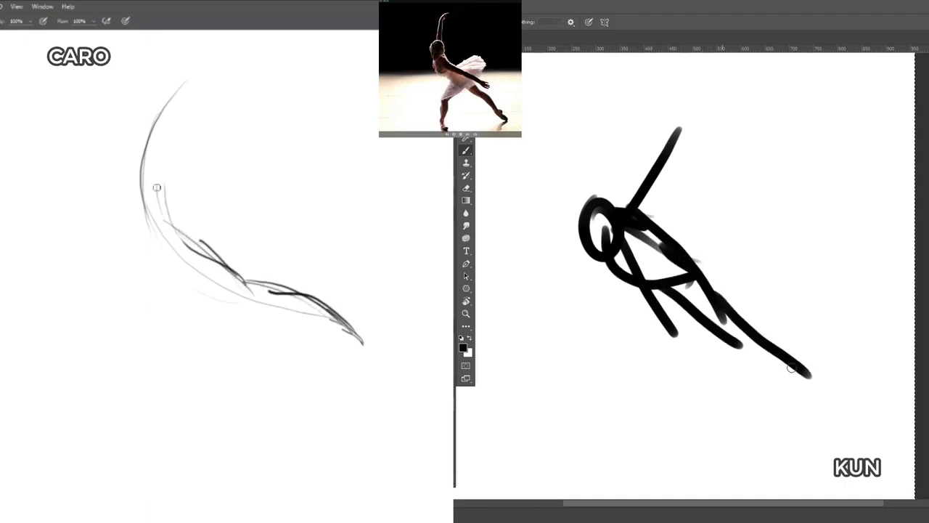
{"action": "mouse_move", "coordinate": [723, 332]}
{"action": "left_mouse_down"}
{"action": "mouse_move", "coordinate": [799, 375]}
{"action": "mouse_move", "coordinate": [844, 414]}
{"action": "mouse_move", "coordinate": [855, 431]}
{"action": "mouse_move", "coordinate": [844, 444]}
{"action": "left_mouse_up"}
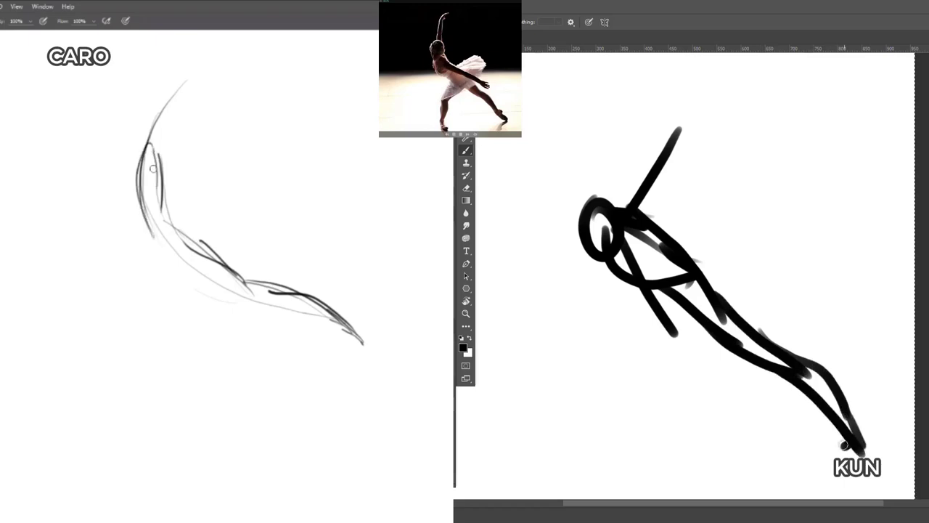
- Draw the lunging dancer's bent front thigh and shin on the second canvas
{"action": "left_click_drag", "start_coordinate": [683, 285], "coordinate": [635, 346]}
{"action": "left_click_drag", "start_coordinate": [697, 295], "coordinate": [634, 373]}
{"action": "left_click_drag", "start_coordinate": [656, 318], "coordinate": [653, 413]}
{"action": "left_click_drag", "start_coordinate": [651, 357], "coordinate": [660, 433]}
{"action": "left_click_drag", "start_coordinate": [638, 366], "coordinate": [649, 444]}
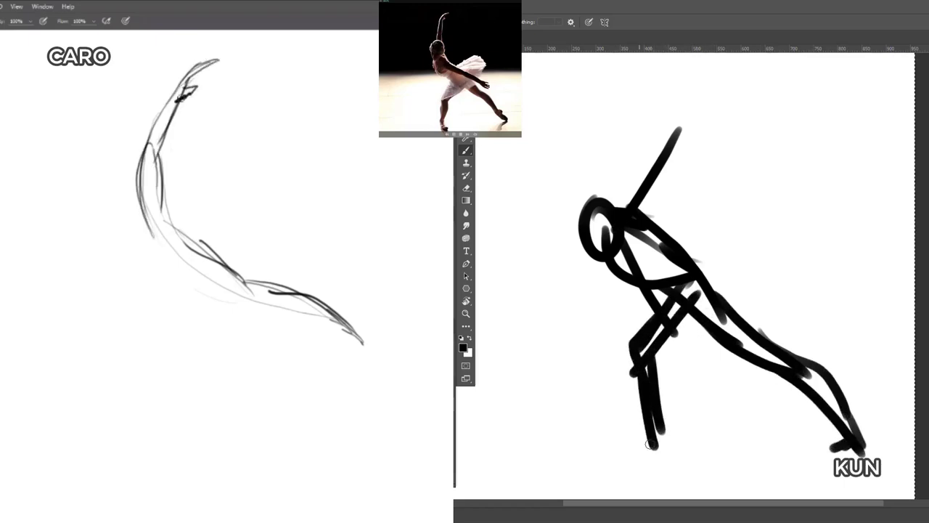
- Sketch the top of the lunging dancer's head on the first canvas and add the front foot on the second
{"action": "left_click_drag", "start_coordinate": [179, 190], "coordinate": [122, 216]}
{"action": "left_click_drag", "start_coordinate": [645, 445], "coordinate": [660, 467]}
{"action": "left_click_drag", "start_coordinate": [178, 212], "coordinate": [122, 218]}
{"action": "left_click_drag", "start_coordinate": [660, 438], "coordinate": [684, 470]}
{"action": "left_click_drag", "start_coordinate": [684, 473], "coordinate": [646, 468]}
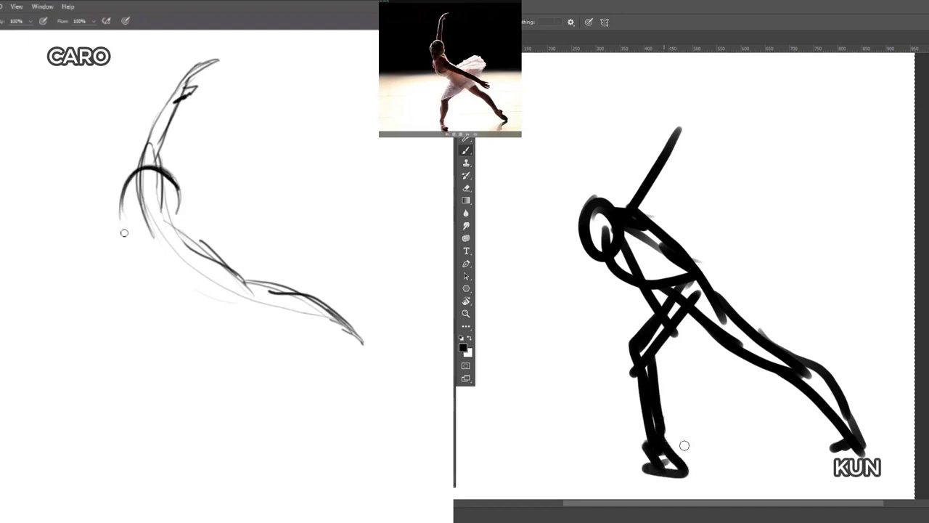
- Draw the lunging dancer's trailing arm and hand on the second canvas and close the lower part of the head on the first
{"action": "mouse_move", "coordinate": [613, 238]}
{"action": "left_mouse_down"}
{"action": "mouse_move", "coordinate": [650, 264]}
{"action": "mouse_move", "coordinate": [742, 283]}
{"action": "left_mouse_up"}
{"action": "left_click_drag", "start_coordinate": [180, 212], "coordinate": [138, 258]}
{"action": "left_click_drag", "start_coordinate": [639, 262], "coordinate": [762, 292]}
{"action": "left_click_drag", "start_coordinate": [171, 234], "coordinate": [134, 254]}
{"action": "left_click_drag", "start_coordinate": [760, 292], "coordinate": [767, 309]}
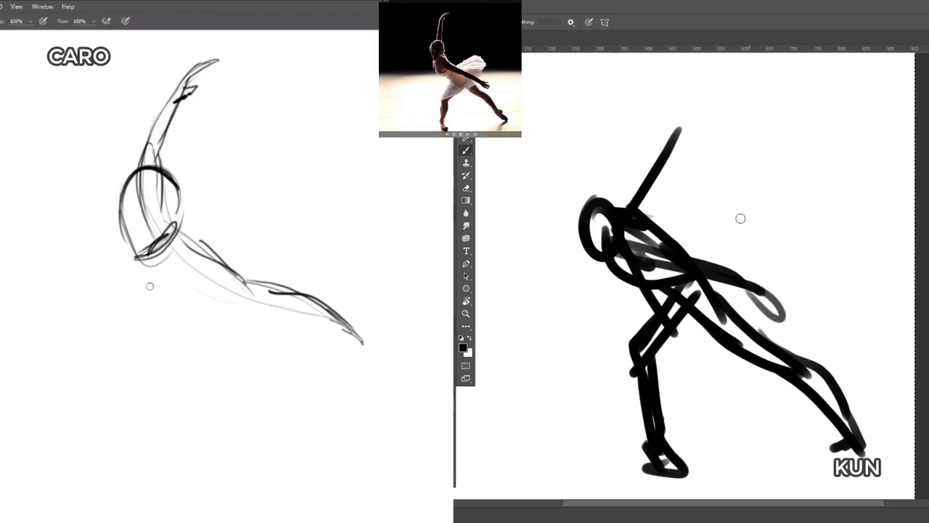
- Sketch the lunging dancer's torso curves on the first canvas and thicken the raised arm and front shin on the second
{"action": "left_click_drag", "start_coordinate": [152, 263], "coordinate": [186, 329]}
{"action": "mouse_move", "coordinate": [628, 210]}
{"action": "left_mouse_down"}
{"action": "mouse_move", "coordinate": [679, 114]}
{"action": "mouse_move", "coordinate": [683, 131]}
{"action": "left_mouse_up"}
{"action": "left_click_drag", "start_coordinate": [140, 263], "coordinate": [144, 299]}
{"action": "mouse_move", "coordinate": [138, 279]}
{"action": "left_mouse_down"}
{"action": "mouse_move", "coordinate": [154, 306]}
{"action": "mouse_move", "coordinate": [233, 352]}
{"action": "left_mouse_up"}
{"action": "left_click_drag", "start_coordinate": [630, 351], "coordinate": [645, 434]}
{"action": "left_click_drag", "start_coordinate": [180, 324], "coordinate": [251, 335]}
{"action": "left_click_drag", "start_coordinate": [183, 246], "coordinate": [220, 271]}
{"action": "left_click_drag", "start_coordinate": [202, 280], "coordinate": [234, 292]}
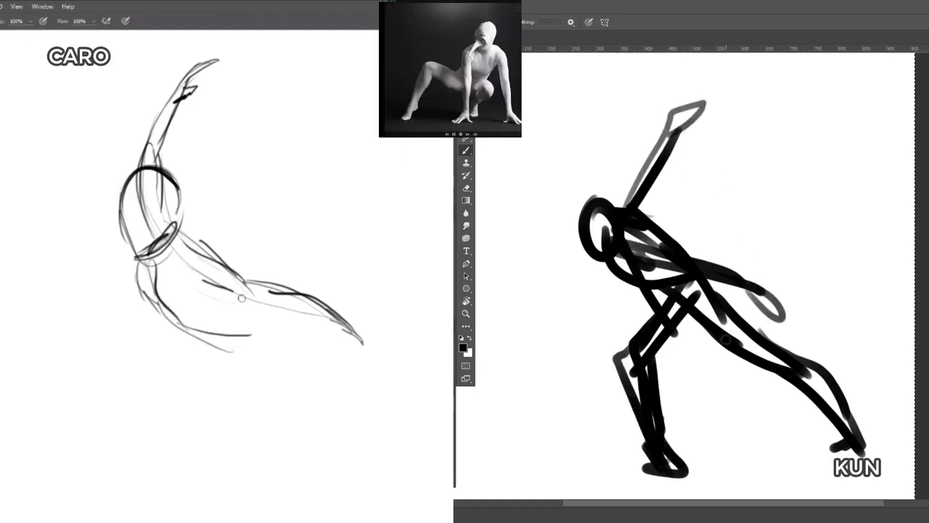
- Clear both canvases and start the crouching figure with its head on the second and a curved shoulder line on the first
{"action": "key", "text": "Delete"}
{"action": "key", "text": "Delete"}
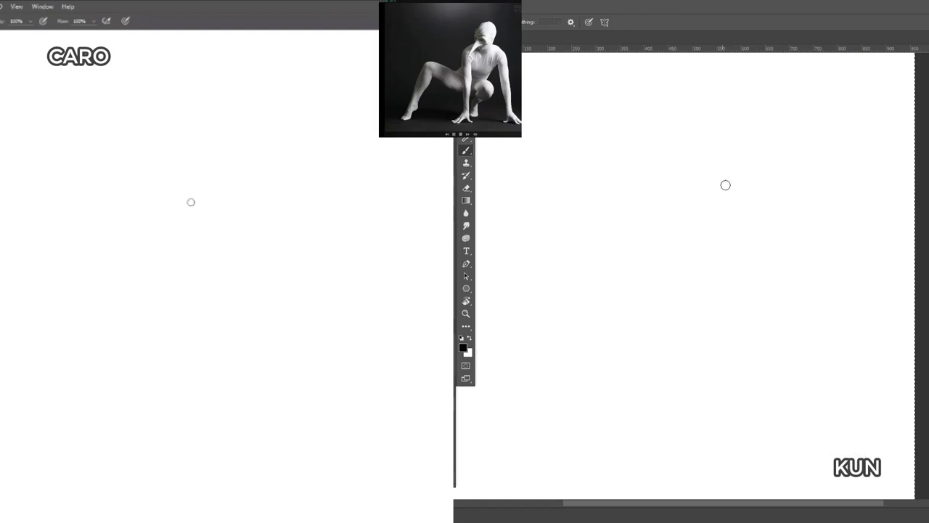
{"action": "left_click_drag", "start_coordinate": [725, 185], "coordinate": [726, 175]}
{"action": "left_click_drag", "start_coordinate": [245, 162], "coordinate": [213, 206]}
{"action": "left_click_drag", "start_coordinate": [218, 160], "coordinate": [215, 234]}
{"action": "left_click_drag", "start_coordinate": [729, 174], "coordinate": [692, 202]}
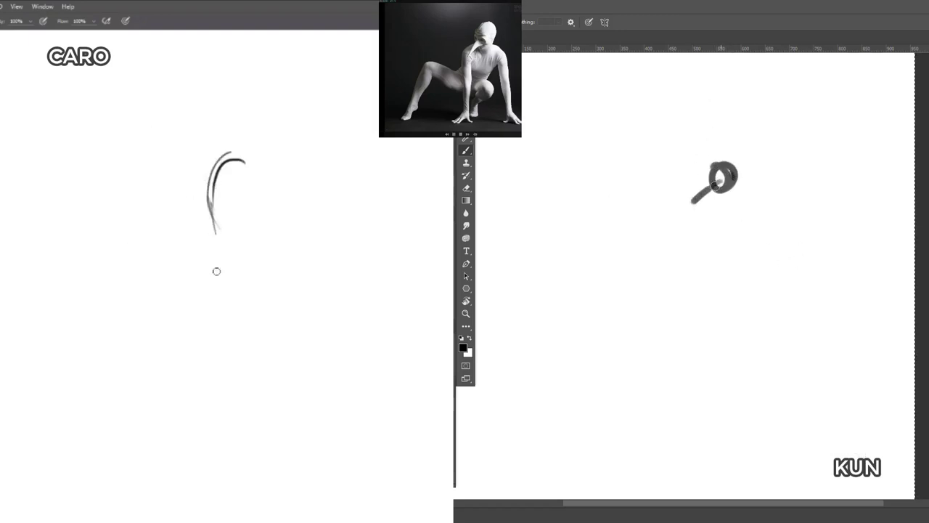
- Sketch the crouching figure's supporting arm and shoulder line on the first canvas and the shoulders and torso sides on the second
{"action": "left_click_drag", "start_coordinate": [210, 196], "coordinate": [228, 336]}
{"action": "left_click_drag", "start_coordinate": [692, 190], "coordinate": [703, 194]}
{"action": "mouse_move", "coordinate": [209, 230]}
{"action": "left_mouse_down"}
{"action": "mouse_move", "coordinate": [224, 394]}
{"action": "mouse_move", "coordinate": [305, 153]}
{"action": "left_mouse_up"}
{"action": "left_click_drag", "start_coordinate": [750, 207], "coordinate": [708, 266]}
{"action": "mouse_move", "coordinate": [696, 199]}
{"action": "left_mouse_down"}
{"action": "mouse_move", "coordinate": [675, 251]}
{"action": "mouse_move", "coordinate": [703, 280]}
{"action": "left_mouse_up"}
{"action": "left_click_drag", "start_coordinate": [228, 169], "coordinate": [331, 169]}
{"action": "left_click_drag", "start_coordinate": [732, 220], "coordinate": [669, 289]}
- Draw the crouching figure's far arm on the first canvas and the outstretched bent leg on the second
{"action": "left_click_drag", "start_coordinate": [348, 136], "coordinate": [366, 363]}
{"action": "left_click_drag", "start_coordinate": [677, 271], "coordinate": [622, 241]}
{"action": "left_click_drag", "start_coordinate": [359, 236], "coordinate": [382, 413]}
{"action": "left_click_drag", "start_coordinate": [624, 242], "coordinate": [568, 304]}
{"action": "left_click_drag", "start_coordinate": [383, 419], "coordinate": [355, 192]}
{"action": "left_click_drag", "start_coordinate": [354, 193], "coordinate": [405, 437]}
{"action": "left_click_drag", "start_coordinate": [616, 256], "coordinate": [572, 327]}
{"action": "left_click_drag", "start_coordinate": [723, 273], "coordinate": [736, 267]}
- Sketch the crouching figure's torso side and upper hip arcs on the first canvas and the folded knee and shin on the second
{"action": "left_click_drag", "start_coordinate": [332, 167], "coordinate": [246, 294]}
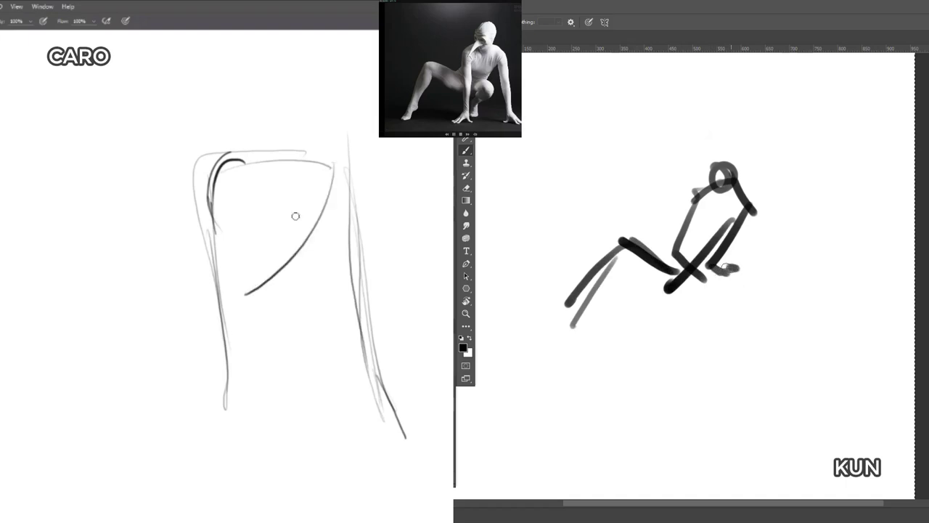
{"action": "left_click_drag", "start_coordinate": [736, 267], "coordinate": [739, 275]}
{"action": "left_click_drag", "start_coordinate": [330, 173], "coordinate": [247, 294]}
{"action": "left_click_drag", "start_coordinate": [739, 274], "coordinate": [743, 288]}
{"action": "left_click_drag", "start_coordinate": [196, 212], "coordinate": [175, 249]}
{"action": "left_click_drag", "start_coordinate": [709, 311], "coordinate": [710, 338]}
{"action": "left_click_drag", "start_coordinate": [149, 286], "coordinate": [259, 273]}
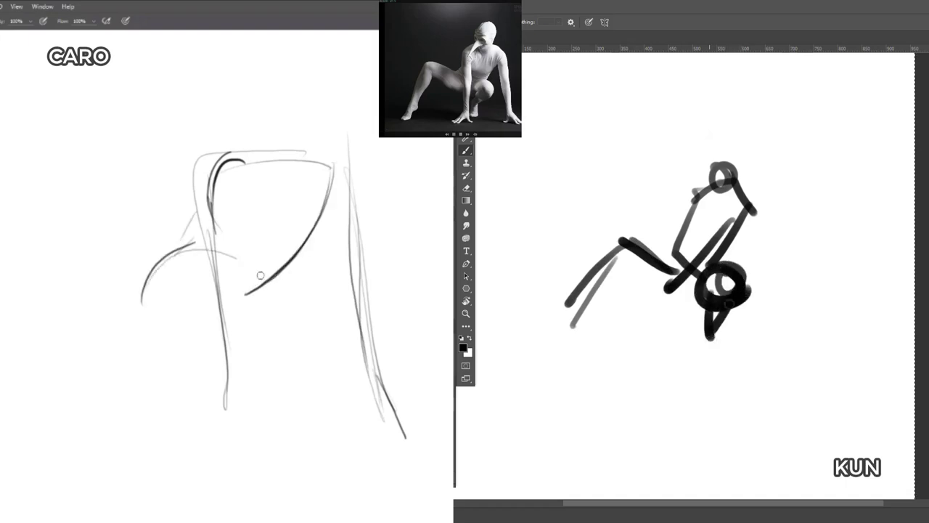
{"action": "left_click_drag", "start_coordinate": [728, 310], "coordinate": [717, 341]}
- Close the large hip circle and begin the folded knee on the first canvas, and reinforce the outstretched leg on the second
{"action": "left_click_drag", "start_coordinate": [259, 273], "coordinate": [139, 300]}
{"action": "left_click_drag", "start_coordinate": [622, 244], "coordinate": [667, 290]}
{"action": "left_click_drag", "start_coordinate": [139, 300], "coordinate": [264, 300]}
{"action": "left_click_drag", "start_coordinate": [626, 258], "coordinate": [585, 323]}
{"action": "left_click_drag", "start_coordinate": [265, 300], "coordinate": [247, 346]}
{"action": "mouse_move", "coordinate": [584, 322]}
{"action": "left_mouse_down"}
{"action": "mouse_move", "coordinate": [600, 316]}
{"action": "mouse_move", "coordinate": [571, 326]}
{"action": "left_mouse_up"}
{"action": "left_click_drag", "start_coordinate": [236, 305], "coordinate": [276, 275]}
{"action": "left_click_drag", "start_coordinate": [586, 324], "coordinate": [576, 336]}
{"action": "left_click_drag", "start_coordinate": [306, 300], "coordinate": [269, 341]}
- Round out the folded knee on the first canvas and thicken the head and add a shoulder bar on the second
{"action": "left_click_drag", "start_coordinate": [719, 158], "coordinate": [729, 185]}
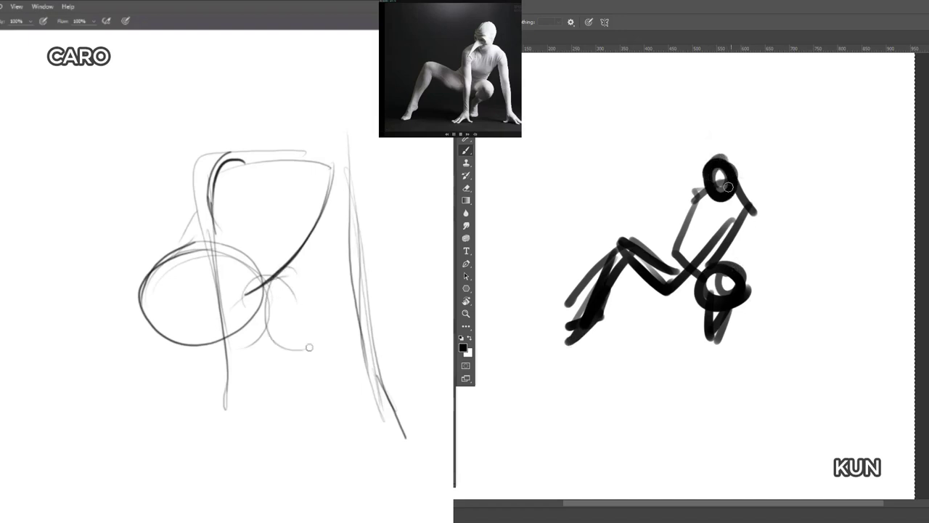
{"action": "left_click_drag", "start_coordinate": [268, 342], "coordinate": [323, 304]}
{"action": "left_click_drag", "start_coordinate": [729, 185], "coordinate": [707, 174]}
{"action": "left_click_drag", "start_coordinate": [323, 305], "coordinate": [291, 368]}
{"action": "mouse_move", "coordinate": [708, 174]}
{"action": "left_mouse_down"}
{"action": "mouse_move", "coordinate": [693, 190]}
{"action": "mouse_move", "coordinate": [768, 189]}
{"action": "left_mouse_up"}
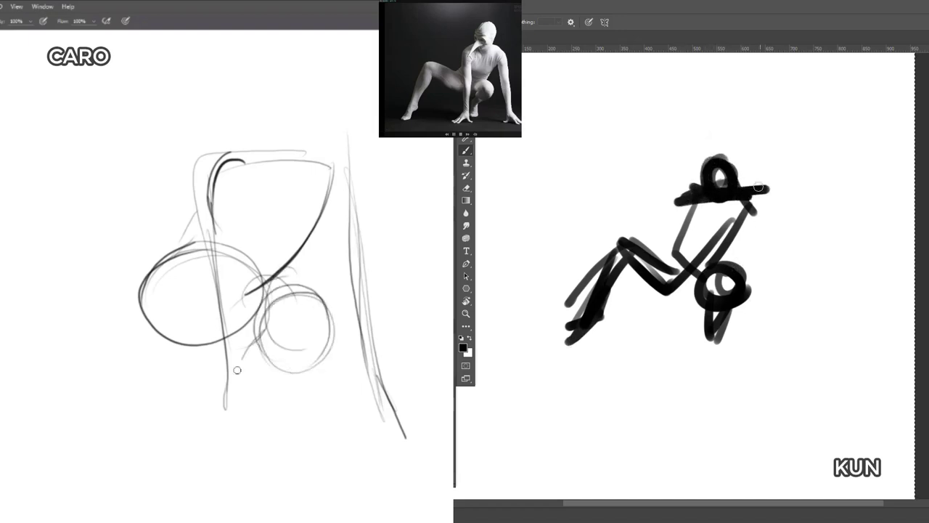
- Draw the folded leg's shin and foot on the first canvas and the torso side and hip circle on the second
{"action": "left_click_drag", "start_coordinate": [700, 201], "coordinate": [664, 265]}
{"action": "left_click_drag", "start_coordinate": [255, 332], "coordinate": [244, 381]}
{"action": "left_click_drag", "start_coordinate": [664, 264], "coordinate": [657, 270]}
{"action": "left_click_drag", "start_coordinate": [244, 381], "coordinate": [230, 399]}
{"action": "left_click_drag", "start_coordinate": [657, 270], "coordinate": [665, 271]}
{"action": "left_click_drag", "start_coordinate": [231, 400], "coordinate": [236, 415]}
{"action": "left_click_drag", "start_coordinate": [646, 255], "coordinate": [738, 279]}
{"action": "mouse_move", "coordinate": [236, 415]}
{"action": "left_mouse_down"}
{"action": "mouse_move", "coordinate": [245, 433]}
{"action": "mouse_move", "coordinate": [281, 438]}
{"action": "left_mouse_up"}
- Add the folded leg's ankle and underside on the first canvas and the near supporting arm on the second
{"action": "left_click_drag", "start_coordinate": [274, 428], "coordinate": [266, 385]}
{"action": "left_click_drag", "start_coordinate": [676, 205], "coordinate": [684, 263]}
{"action": "left_click_drag", "start_coordinate": [258, 400], "coordinate": [331, 356]}
{"action": "left_click_drag", "start_coordinate": [323, 316], "coordinate": [285, 375]}
{"action": "left_click_drag", "start_coordinate": [671, 201], "coordinate": [681, 313]}
{"action": "left_click_drag", "start_coordinate": [285, 374], "coordinate": [294, 301]}
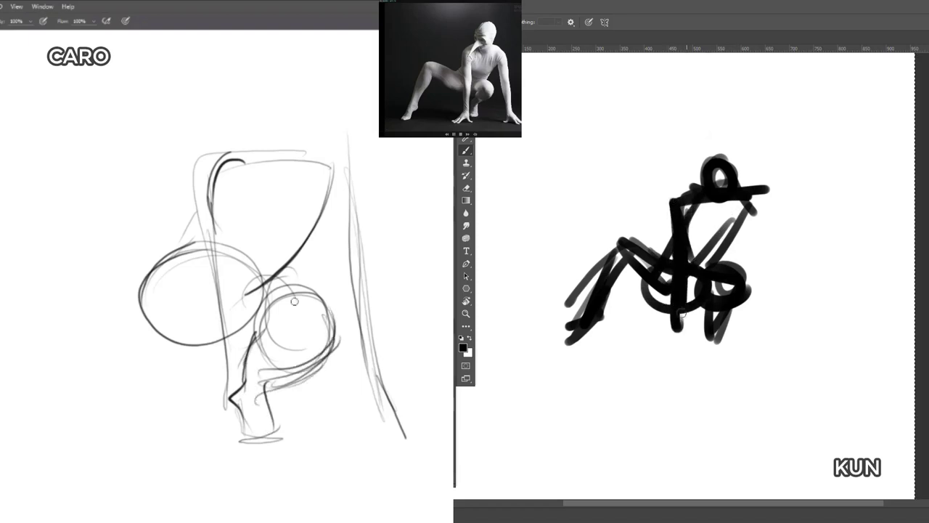
- Extend the near arm and draw the outstretched thigh's top on the first canvas, and add the far arm and hand on the second
{"action": "left_click_drag", "start_coordinate": [217, 265], "coordinate": [218, 453]}
{"action": "left_click_drag", "start_coordinate": [218, 394], "coordinate": [219, 454]}
{"action": "left_click_drag", "start_coordinate": [756, 187], "coordinate": [771, 318]}
{"action": "left_click_drag", "start_coordinate": [260, 344], "coordinate": [316, 353]}
{"action": "left_click_drag", "start_coordinate": [759, 199], "coordinate": [772, 332]}
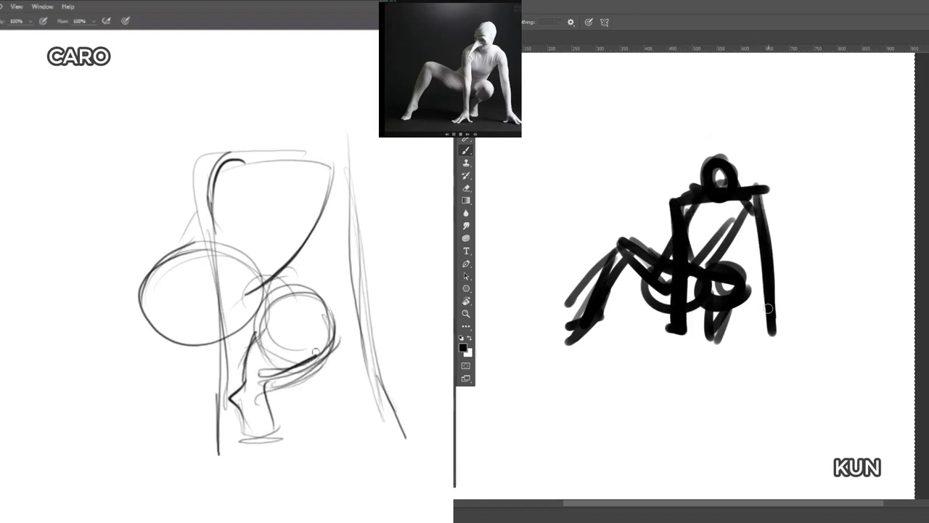
{"action": "left_click_drag", "start_coordinate": [714, 205], "coordinate": [742, 172]}
{"action": "left_click_drag", "start_coordinate": [166, 268], "coordinate": [40, 228]}
{"action": "left_click_drag", "start_coordinate": [770, 331], "coordinate": [793, 339]}
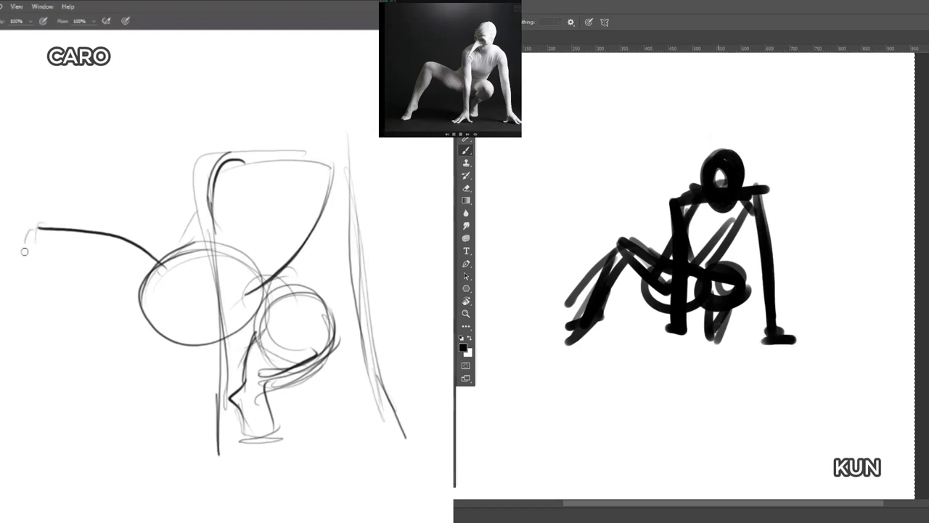
- Draw the outstretched leg's knee and thigh underside on the first canvas and the folded leg's foot and near hand on the second
{"action": "left_click_drag", "start_coordinate": [26, 254], "coordinate": [32, 234]}
{"action": "left_click_drag", "start_coordinate": [726, 313], "coordinate": [722, 346]}
{"action": "left_click_drag", "start_coordinate": [32, 234], "coordinate": [71, 289]}
{"action": "left_click_drag", "start_coordinate": [701, 349], "coordinate": [738, 356]}
{"action": "left_click_drag", "start_coordinate": [663, 337], "coordinate": [680, 340]}
{"action": "mouse_move", "coordinate": [58, 264]}
{"action": "left_mouse_down"}
{"action": "mouse_move", "coordinate": [139, 331]}
{"action": "mouse_move", "coordinate": [200, 339]}
{"action": "left_mouse_up"}
{"action": "left_click_drag", "start_coordinate": [41, 260], "coordinate": [152, 338]}
{"action": "mouse_move", "coordinate": [681, 341]}
{"action": "left_mouse_down"}
{"action": "mouse_move", "coordinate": [648, 354]}
{"action": "mouse_move", "coordinate": [691, 353]}
{"action": "left_mouse_up"}
- Sketch the outstretched leg's shin on the first canvas and finish the near hand and outstretched foot on the second
{"action": "left_click_drag", "start_coordinate": [27, 233], "coordinate": [24, 378]}
{"action": "left_click_drag", "start_coordinate": [694, 356], "coordinate": [668, 355]}
{"action": "left_click_drag", "start_coordinate": [17, 249], "coordinate": [24, 389]}
{"action": "mouse_move", "coordinate": [587, 326]}
{"action": "left_mouse_down"}
{"action": "mouse_move", "coordinate": [558, 349]}
{"action": "mouse_move", "coordinate": [595, 348]}
{"action": "left_mouse_up"}
{"action": "left_click_drag", "start_coordinate": [27, 347], "coordinate": [20, 419]}
{"action": "left_click_drag", "start_coordinate": [29, 389], "coordinate": [20, 418]}
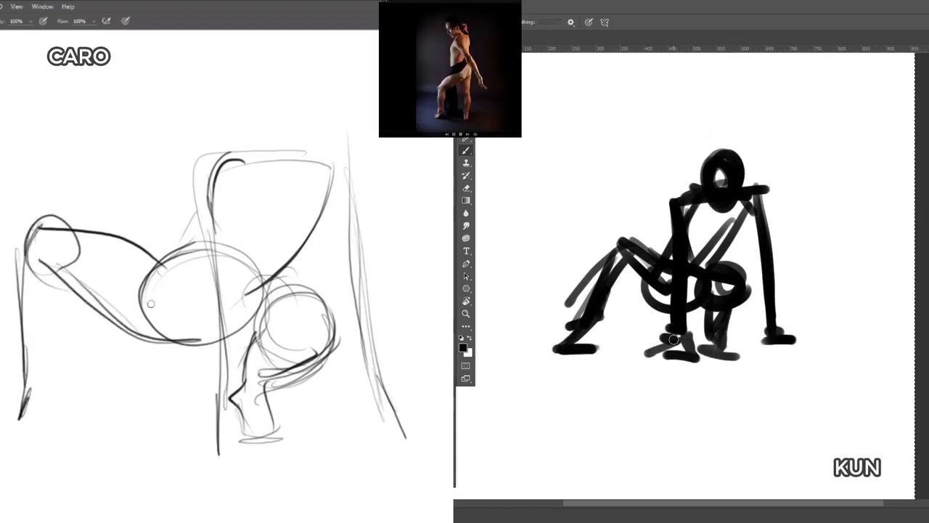
{"action": "left_click_drag", "start_coordinate": [673, 339], "coordinate": [664, 338]}
- Clear both canvases and draw the head of the standing figure with one knee bent on each canvas
{"action": "key", "text": "Delete"}
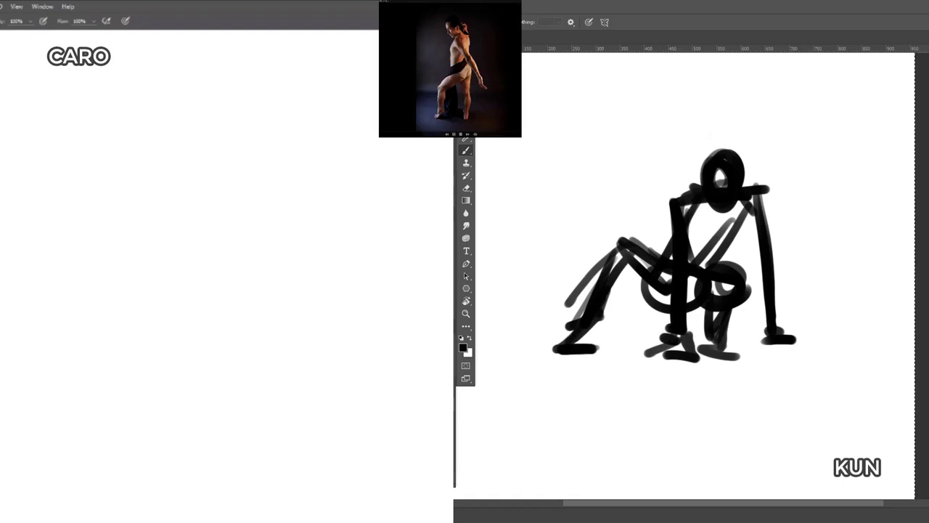
{"action": "key", "text": "ctrl+a"}
{"action": "key", "text": "Delete"}
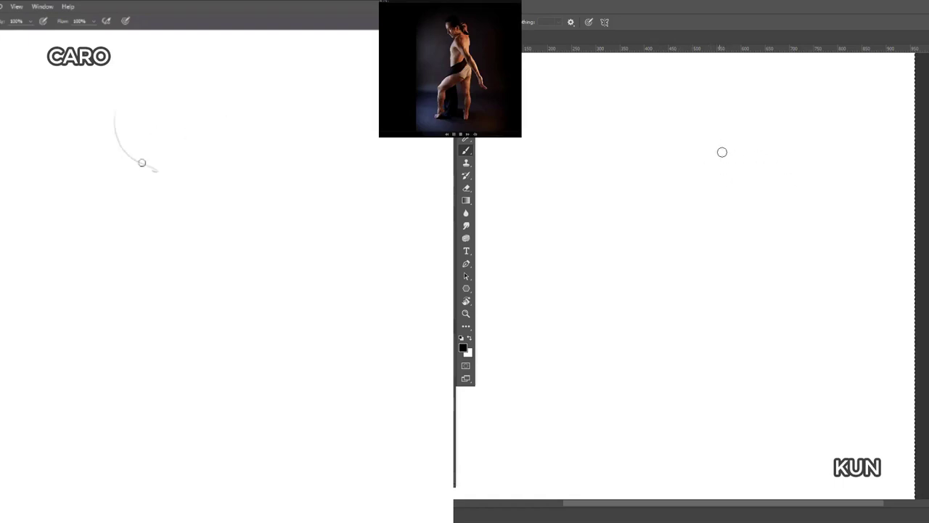
{"action": "mouse_move", "coordinate": [154, 70]}
{"action": "left_mouse_down"}
{"action": "mouse_move", "coordinate": [155, 171]}
{"action": "mouse_move", "coordinate": [167, 172]}
{"action": "mouse_move", "coordinate": [157, 175]}
{"action": "left_mouse_up"}
{"action": "left_click_drag", "start_coordinate": [176, 102], "coordinate": [162, 87]}
{"action": "left_click_drag", "start_coordinate": [682, 129], "coordinate": [674, 178]}
{"action": "left_click_drag", "start_coordinate": [133, 160], "coordinate": [188, 129]}
{"action": "left_click_drag", "start_coordinate": [674, 176], "coordinate": [701, 171]}
{"action": "left_click_drag", "start_coordinate": [696, 132], "coordinate": [702, 170]}
{"action": "left_click_drag", "start_coordinate": [167, 156], "coordinate": [134, 160]}
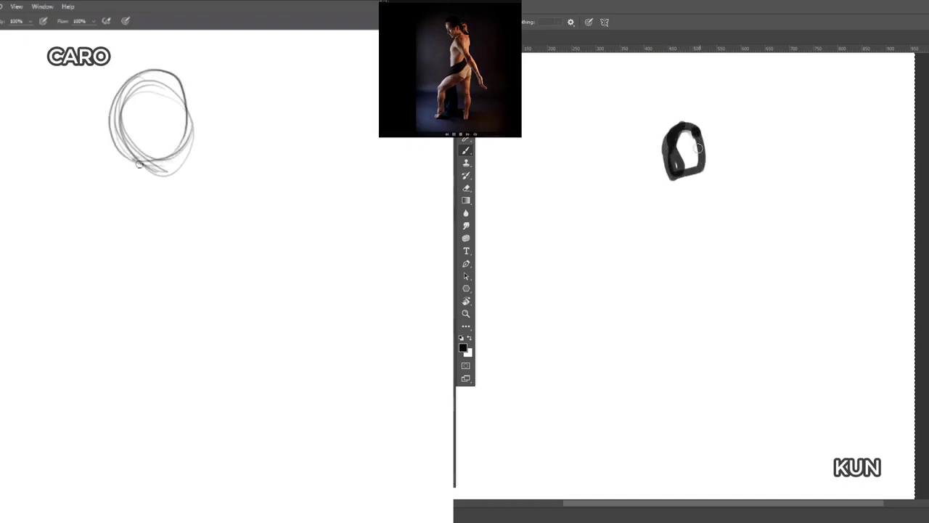
- Sketch the standing figure's neck and back shoulder line on the first canvas and the neck and shoulder circle on the second
{"action": "mouse_move", "coordinate": [700, 149]}
{"action": "left_mouse_down"}
{"action": "mouse_move", "coordinate": [707, 190]}
{"action": "mouse_move", "coordinate": [679, 210]}
{"action": "left_mouse_up"}
{"action": "left_click_drag", "start_coordinate": [184, 123], "coordinate": [202, 149]}
{"action": "left_click_drag", "start_coordinate": [699, 192], "coordinate": [701, 192]}
{"action": "left_click_drag", "start_coordinate": [197, 140], "coordinate": [231, 158]}
{"action": "left_click_drag", "start_coordinate": [679, 210], "coordinate": [705, 221]}
- Draw the standing figure's trailing upper arm and forearm on the second canvas and a faint chest line on the first
{"action": "left_click_drag", "start_coordinate": [708, 197], "coordinate": [743, 271]}
{"action": "left_click_drag", "start_coordinate": [698, 223], "coordinate": [739, 284]}
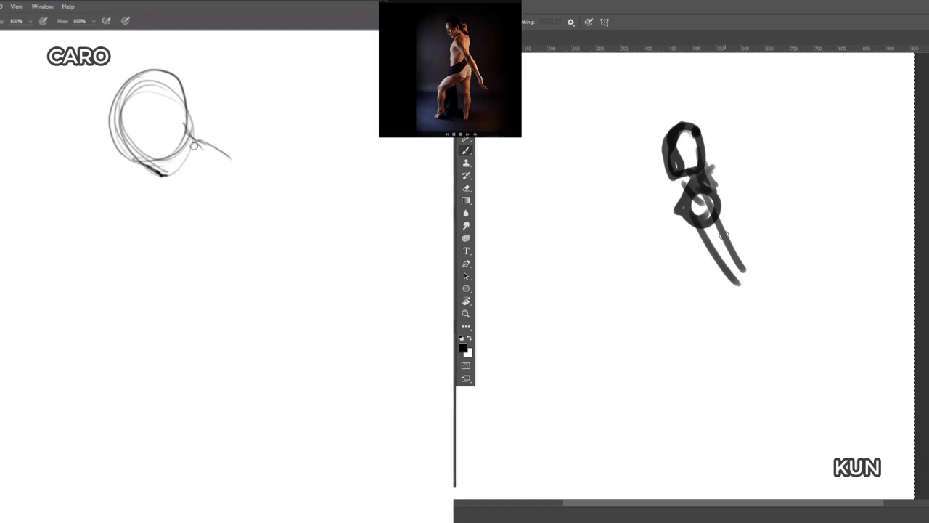
{"action": "left_click_drag", "start_coordinate": [733, 251], "coordinate": [758, 319]}
{"action": "left_click_drag", "start_coordinate": [152, 173], "coordinate": [156, 220]}
{"action": "left_click_drag", "start_coordinate": [719, 263], "coordinate": [761, 334]}
{"action": "left_click_drag", "start_coordinate": [739, 263], "coordinate": [743, 280]}
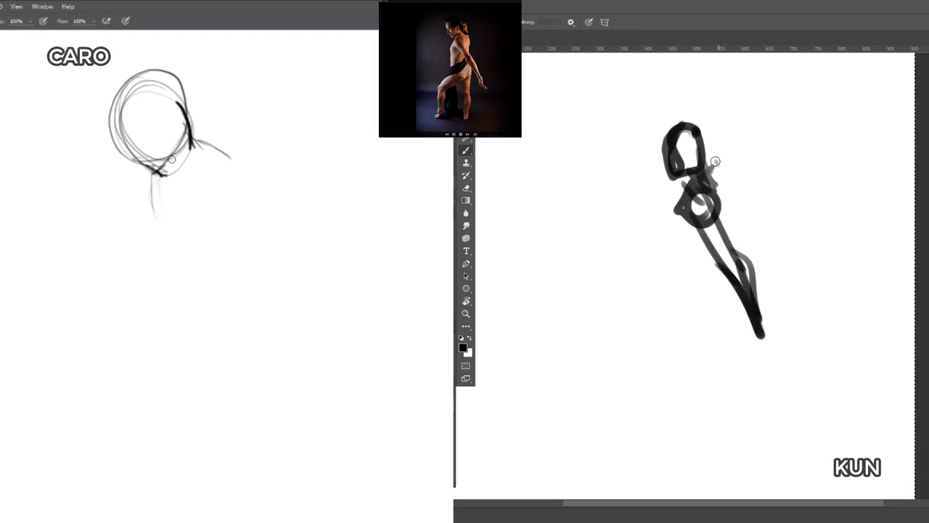
- Outline the standing figure's back shoulder and torso sides on the second canvas and the chest contour on the first
{"action": "left_click_drag", "start_coordinate": [732, 177], "coordinate": [730, 196]}
{"action": "left_click_drag", "start_coordinate": [724, 174], "coordinate": [707, 223]}
{"action": "left_click_drag", "start_coordinate": [162, 172], "coordinate": [144, 236]}
{"action": "left_click_drag", "start_coordinate": [670, 195], "coordinate": [684, 272]}
{"action": "left_click_drag", "start_coordinate": [716, 206], "coordinate": [688, 273]}
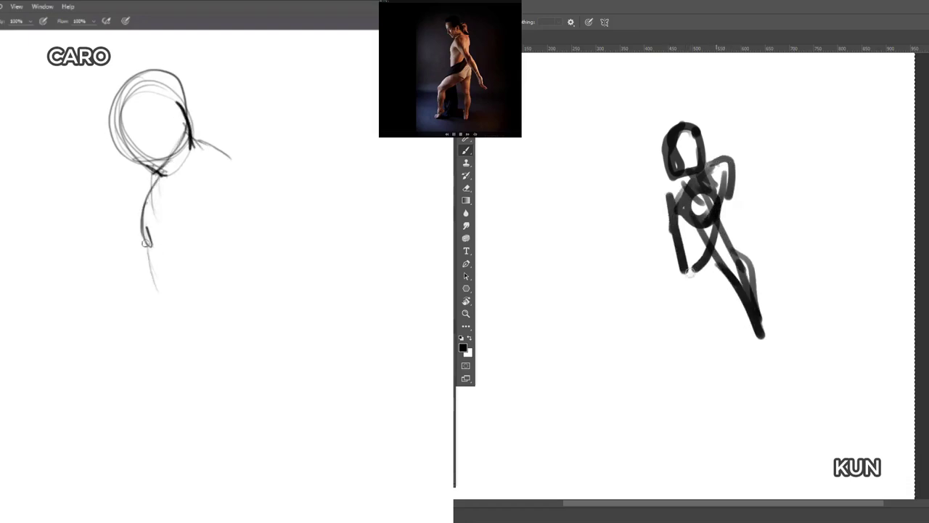
- Draw the standing figure's belly line, shoulder circle and upper arm on the first canvas, and the hips and upper thigh on the second
{"action": "left_click_drag", "start_coordinate": [147, 244], "coordinate": [164, 295]}
{"action": "mouse_move", "coordinate": [718, 272]}
{"action": "left_mouse_down"}
{"action": "mouse_move", "coordinate": [679, 288]}
{"action": "mouse_move", "coordinate": [719, 270]}
{"action": "left_mouse_up"}
{"action": "mouse_move", "coordinate": [173, 204]}
{"action": "left_mouse_down"}
{"action": "mouse_move", "coordinate": [203, 153]}
{"action": "mouse_move", "coordinate": [170, 200]}
{"action": "left_mouse_up"}
{"action": "mouse_move", "coordinate": [719, 269]}
{"action": "left_mouse_down"}
{"action": "mouse_move", "coordinate": [725, 330]}
{"action": "mouse_move", "coordinate": [675, 319]}
{"action": "left_mouse_up"}
{"action": "mouse_move", "coordinate": [168, 179]}
{"action": "left_mouse_down"}
{"action": "mouse_move", "coordinate": [230, 296]}
{"action": "mouse_move", "coordinate": [249, 313]}
{"action": "left_mouse_up"}
{"action": "left_click_drag", "start_coordinate": [686, 271], "coordinate": [648, 321]}
{"action": "left_click_drag", "start_coordinate": [200, 197], "coordinate": [218, 220]}
- Draw the standing figure's bent thigh, knee and upper shin on the second canvas and the elbow contours on the first
{"action": "mouse_move", "coordinate": [707, 289]}
{"action": "left_mouse_down"}
{"action": "mouse_move", "coordinate": [650, 344]}
{"action": "mouse_move", "coordinate": [626, 353]}
{"action": "left_mouse_up"}
{"action": "left_click_drag", "start_coordinate": [220, 206], "coordinate": [249, 290]}
{"action": "left_click_drag", "start_coordinate": [626, 354], "coordinate": [641, 377]}
{"action": "mouse_move", "coordinate": [658, 344]}
{"action": "left_mouse_down"}
{"action": "mouse_move", "coordinate": [656, 390]}
{"action": "mouse_move", "coordinate": [632, 400]}
{"action": "left_mouse_up"}
{"action": "left_click_drag", "start_coordinate": [640, 366], "coordinate": [643, 408]}
{"action": "left_click_drag", "start_coordinate": [219, 216], "coordinate": [240, 267]}
- Draw the straight supporting leg on the second canvas and the trailing forearm on the first
{"action": "left_click_drag", "start_coordinate": [693, 291], "coordinate": [737, 390]}
{"action": "left_click_drag", "start_coordinate": [231, 232], "coordinate": [245, 270]}
{"action": "left_click_drag", "start_coordinate": [714, 337], "coordinate": [721, 404]}
{"action": "left_click_drag", "start_coordinate": [245, 269], "coordinate": [269, 308]}
{"action": "left_click_drag", "start_coordinate": [717, 373], "coordinate": [725, 422]}
{"action": "left_click_drag", "start_coordinate": [228, 295], "coordinate": [285, 361]}
{"action": "left_click_drag", "start_coordinate": [270, 287], "coordinate": [315, 397]}
{"action": "left_click_drag", "start_coordinate": [729, 409], "coordinate": [728, 417]}
- Add the trailing hand on the first canvas and the bent leg's shin and foot on the second
{"action": "left_click_drag", "start_coordinate": [297, 376], "coordinate": [325, 418]}
{"action": "left_click_drag", "start_coordinate": [659, 371], "coordinate": [662, 409]}
{"action": "left_click_drag", "start_coordinate": [653, 375], "coordinate": [649, 419]}
{"action": "left_click_drag", "start_coordinate": [309, 411], "coordinate": [326, 418]}
{"action": "left_click_drag", "start_coordinate": [651, 400], "coordinate": [644, 457]}
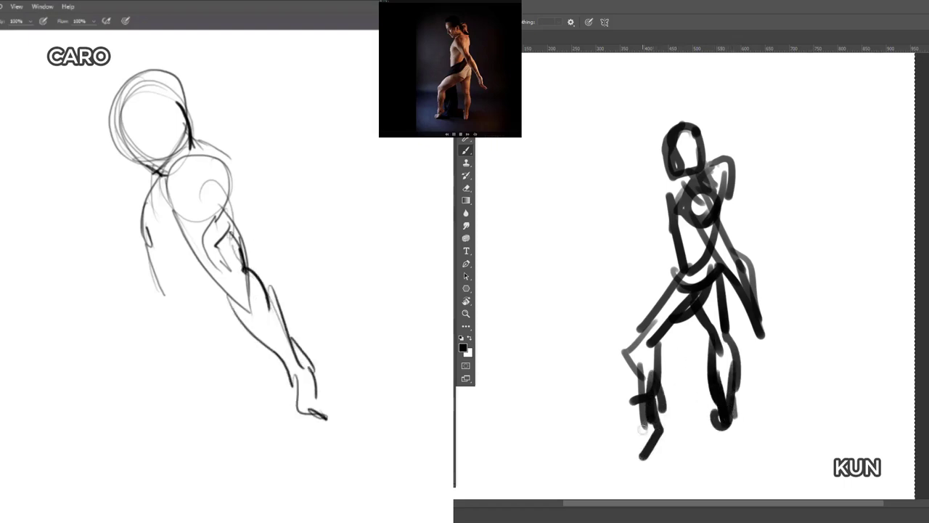
{"action": "left_click_drag", "start_coordinate": [643, 425], "coordinate": [625, 455]}
{"action": "left_click_drag", "start_coordinate": [626, 456], "coordinate": [651, 458]}
- Sketch the standing figure's back contour, waist and bent thigh on the first canvas and extend the trailing hand on the second
{"action": "left_click_drag", "start_coordinate": [235, 158], "coordinate": [235, 207]}
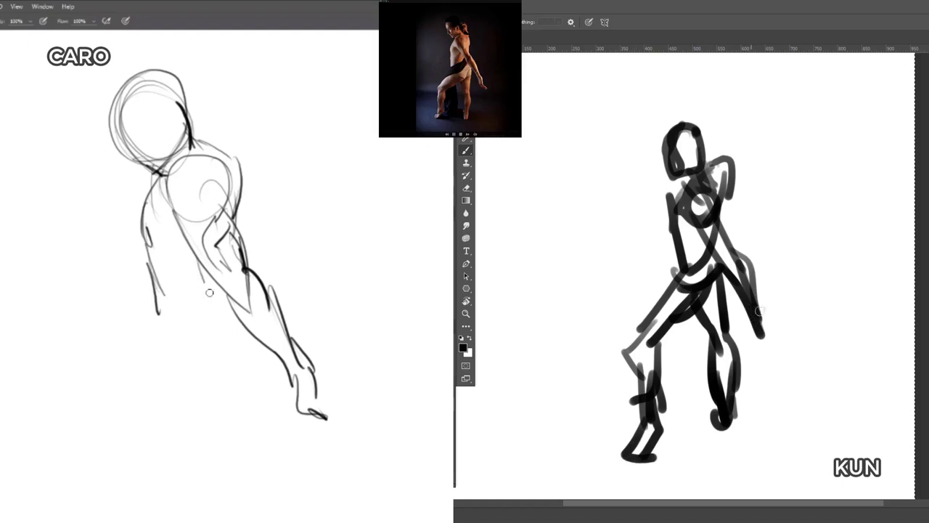
{"action": "left_click_drag", "start_coordinate": [204, 271], "coordinate": [217, 306]}
{"action": "left_click_drag", "start_coordinate": [766, 312], "coordinate": [778, 357]}
{"action": "mouse_move", "coordinate": [167, 302]}
{"action": "left_mouse_down"}
{"action": "mouse_move", "coordinate": [133, 334]}
{"action": "mouse_move", "coordinate": [159, 336]}
{"action": "mouse_move", "coordinate": [122, 381]}
{"action": "left_mouse_up"}
{"action": "left_click_drag", "start_coordinate": [155, 321], "coordinate": [105, 383]}
{"action": "left_click_drag", "start_coordinate": [70, 429], "coordinate": [74, 440]}
{"action": "left_click_drag", "start_coordinate": [113, 454], "coordinate": [217, 325]}
- Clear both canvases and draw the head and shoulder of the front-facing standing figure on the second canvas
{"action": "key", "text": "Delete"}
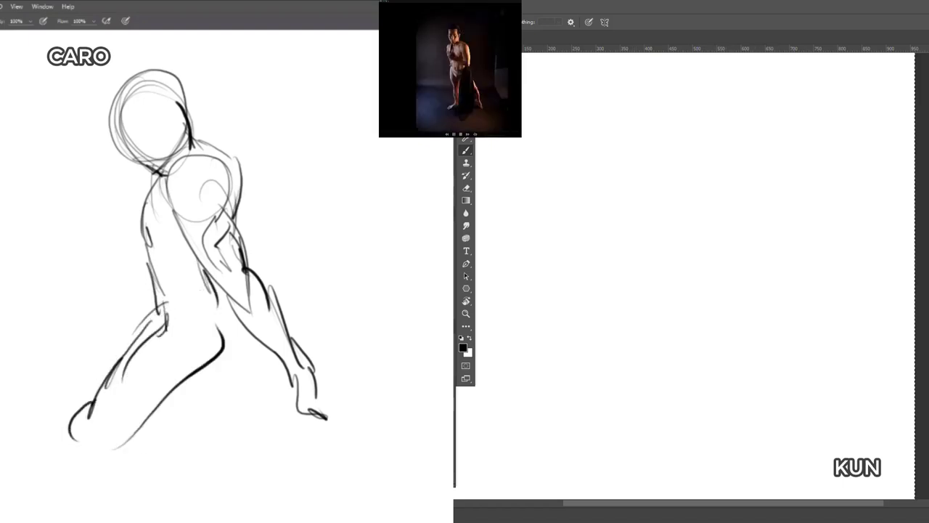
{"action": "key", "text": "Delete"}
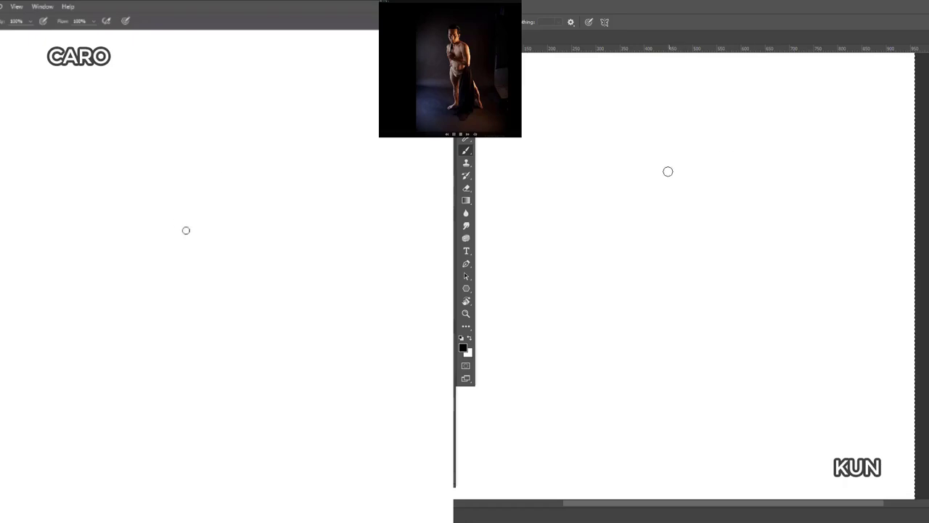
{"action": "mouse_move", "coordinate": [658, 142]}
{"action": "left_mouse_down"}
{"action": "mouse_move", "coordinate": [688, 165]}
{"action": "mouse_move", "coordinate": [669, 174]}
{"action": "mouse_move", "coordinate": [664, 196]}
{"action": "left_mouse_up"}
{"action": "mouse_move", "coordinate": [656, 138]}
{"action": "left_mouse_down"}
{"action": "mouse_move", "coordinate": [666, 182]}
{"action": "mouse_move", "coordinate": [688, 131]}
{"action": "mouse_move", "coordinate": [673, 182]}
{"action": "mouse_move", "coordinate": [714, 191]}
{"action": "mouse_move", "coordinate": [717, 254]}
{"action": "left_mouse_up"}
- Draw the front-facing figure's arms, torso sides and hips on the second canvas
{"action": "mouse_move", "coordinate": [720, 206]}
{"action": "left_mouse_down"}
{"action": "mouse_move", "coordinate": [720, 266]}
{"action": "mouse_move", "coordinate": [671, 254]}
{"action": "mouse_move", "coordinate": [724, 278]}
{"action": "left_mouse_up"}
{"action": "mouse_move", "coordinate": [648, 219]}
{"action": "left_mouse_down"}
{"action": "mouse_move", "coordinate": [651, 279]}
{"action": "mouse_move", "coordinate": [619, 254]}
{"action": "mouse_move", "coordinate": [659, 288]}
{"action": "left_mouse_up"}
{"action": "left_click_drag", "start_coordinate": [640, 191], "coordinate": [642, 264]}
{"action": "left_click_drag", "start_coordinate": [702, 219], "coordinate": [691, 294]}
{"action": "left_click_drag", "start_coordinate": [651, 260], "coordinate": [648, 315]}
{"action": "mouse_move", "coordinate": [655, 306]}
{"action": "left_mouse_down"}
{"action": "mouse_move", "coordinate": [680, 307]}
{"action": "mouse_move", "coordinate": [709, 276]}
{"action": "mouse_move", "coordinate": [720, 328]}
{"action": "left_mouse_up"}
- Draw both legs of the front-facing figure on the second canvas, with the far leg angled outward
{"action": "left_click_drag", "start_coordinate": [639, 285], "coordinate": [660, 383]}
{"action": "left_click_drag", "start_coordinate": [669, 312], "coordinate": [659, 401]}
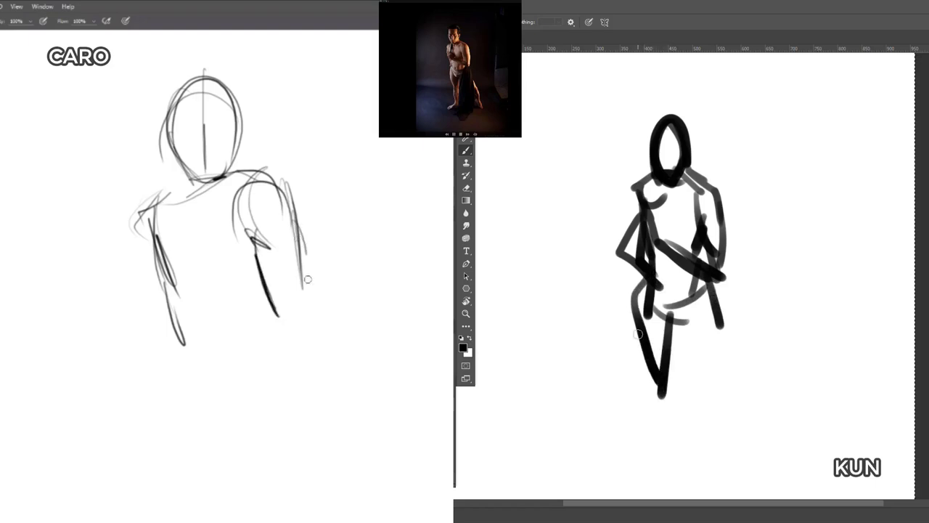
{"action": "left_click_drag", "start_coordinate": [637, 328], "coordinate": [660, 441]}
{"action": "mouse_move", "coordinate": [676, 313]}
{"action": "left_mouse_down"}
{"action": "mouse_move", "coordinate": [695, 305]}
{"action": "mouse_move", "coordinate": [725, 381]}
{"action": "left_mouse_up"}
{"action": "left_click_drag", "start_coordinate": [708, 298], "coordinate": [742, 381]}
{"action": "left_click_drag", "start_coordinate": [693, 334], "coordinate": [749, 425]}
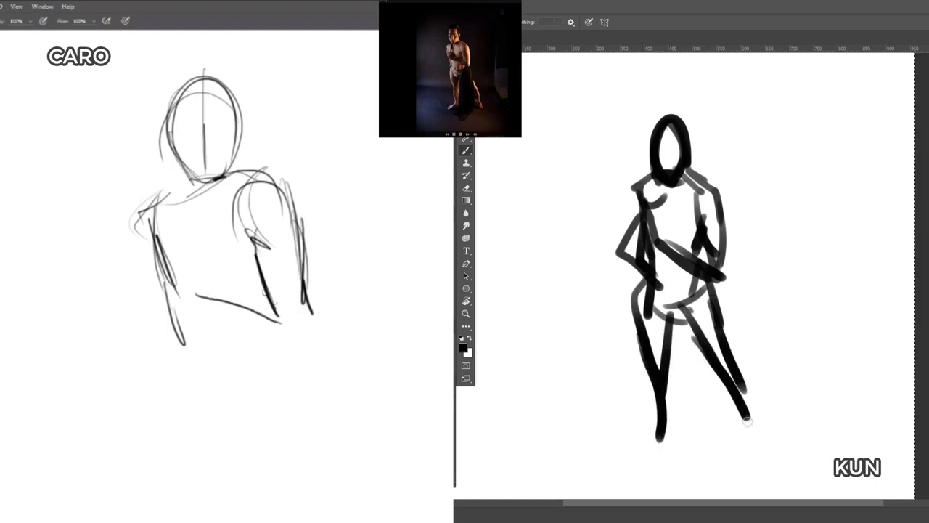
- Draw the front-facing figure's far shin, near foot, fist, shoulder and torso-side contours on the second canvas
{"action": "left_click_drag", "start_coordinate": [742, 370], "coordinate": [766, 465]}
{"action": "mouse_move", "coordinate": [681, 328]}
{"action": "left_mouse_down"}
{"action": "mouse_move", "coordinate": [660, 434]}
{"action": "mouse_move", "coordinate": [641, 449]}
{"action": "mouse_move", "coordinate": [675, 447]}
{"action": "left_mouse_up"}
{"action": "mouse_move", "coordinate": [669, 235]}
{"action": "left_mouse_down"}
{"action": "mouse_move", "coordinate": [646, 223]}
{"action": "mouse_move", "coordinate": [654, 245]}
{"action": "mouse_move", "coordinate": [636, 232]}
{"action": "left_mouse_up"}
{"action": "left_click_drag", "start_coordinate": [651, 177], "coordinate": [646, 231]}
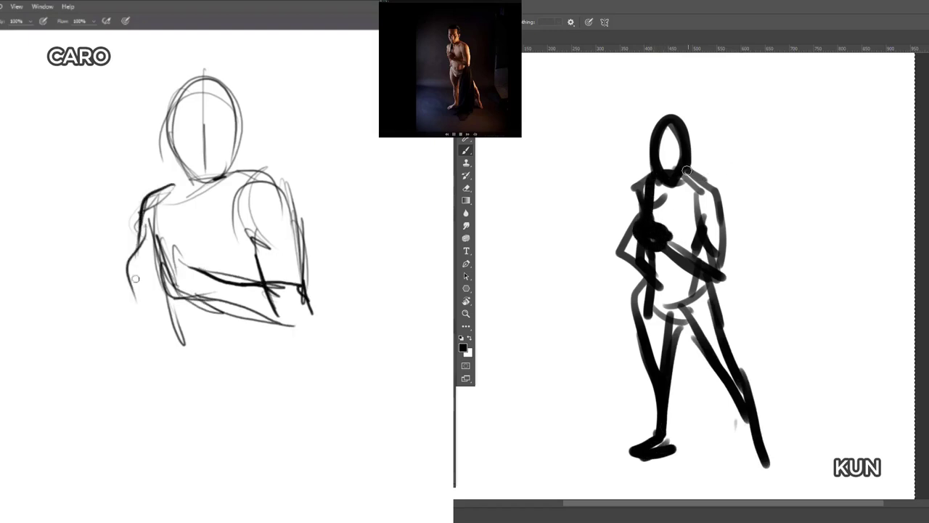
{"action": "left_click_drag", "start_coordinate": [687, 170], "coordinate": [723, 257]}
{"action": "mouse_move", "coordinate": [694, 189]}
{"action": "left_mouse_down"}
{"action": "mouse_move", "coordinate": [722, 270]}
{"action": "mouse_move", "coordinate": [708, 283]}
{"action": "mouse_move", "coordinate": [704, 326]}
{"action": "mouse_move", "coordinate": [682, 322]}
{"action": "left_mouse_up"}
- Draw the chest, waist and hip contours on the first canvas and add the far foot on the second
{"action": "left_click_drag", "start_coordinate": [171, 257], "coordinate": [250, 259]}
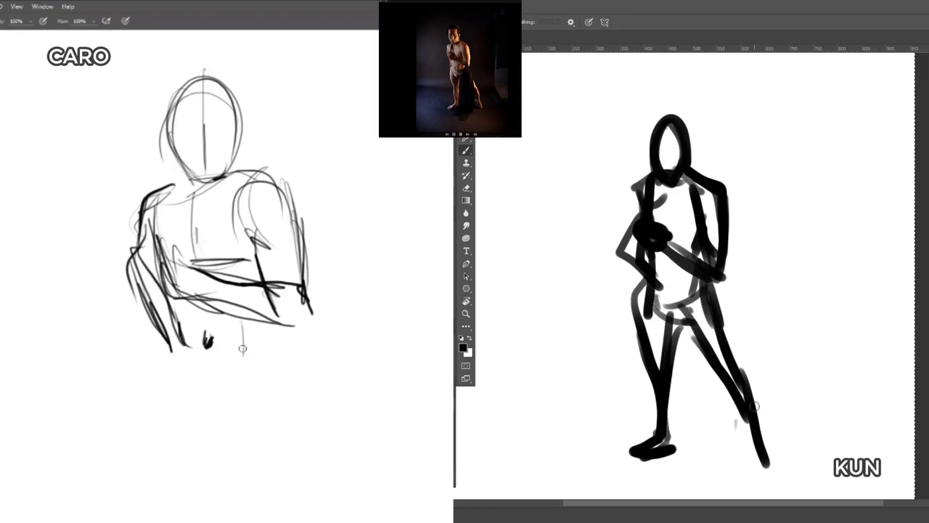
{"action": "left_click_drag", "start_coordinate": [241, 323], "coordinate": [241, 362]}
{"action": "mouse_move", "coordinate": [752, 423]}
{"action": "left_mouse_down"}
{"action": "mouse_move", "coordinate": [753, 463]}
{"action": "mouse_move", "coordinate": [780, 477]}
{"action": "left_mouse_up"}
{"action": "left_click_drag", "start_coordinate": [273, 319], "coordinate": [298, 390]}
{"action": "mouse_move", "coordinate": [769, 451]}
{"action": "left_mouse_down"}
{"action": "mouse_move", "coordinate": [787, 479]}
{"action": "mouse_move", "coordinate": [764, 475]}
{"action": "left_mouse_up"}
{"action": "left_click_drag", "start_coordinate": [278, 363], "coordinate": [177, 351]}
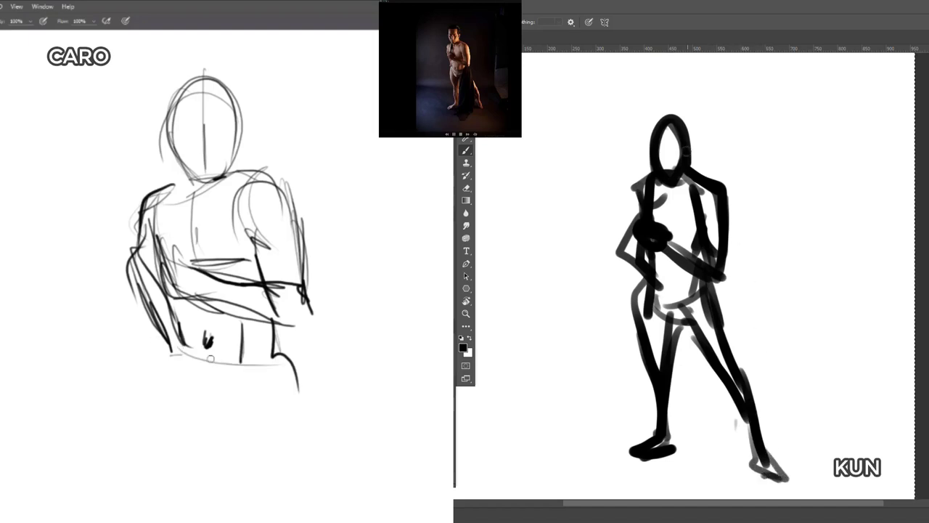
{"action": "left_click_drag", "start_coordinate": [292, 328], "coordinate": [182, 360]}
{"action": "left_click_drag", "start_coordinate": [688, 167], "coordinate": [680, 180]}
- Outline the pelvis and brief shape on the first canvas and reinforce the bent arm on the second
{"action": "mouse_move", "coordinate": [165, 354]}
{"action": "left_mouse_down"}
{"action": "mouse_move", "coordinate": [226, 418]}
{"action": "mouse_move", "coordinate": [279, 397]}
{"action": "left_mouse_up"}
{"action": "left_click_drag", "start_coordinate": [639, 192], "coordinate": [622, 235]}
{"action": "mouse_move", "coordinate": [204, 381]}
{"action": "left_mouse_down"}
{"action": "mouse_move", "coordinate": [208, 400]}
{"action": "mouse_move", "coordinate": [276, 397]}
{"action": "left_mouse_up"}
{"action": "left_click_drag", "start_coordinate": [634, 192], "coordinate": [618, 248]}
{"action": "left_click_drag", "start_coordinate": [258, 426], "coordinate": [298, 392]}
{"action": "left_click_drag", "start_coordinate": [620, 224], "coordinate": [648, 271]}
{"action": "left_click_drag", "start_coordinate": [161, 350], "coordinate": [156, 373]}
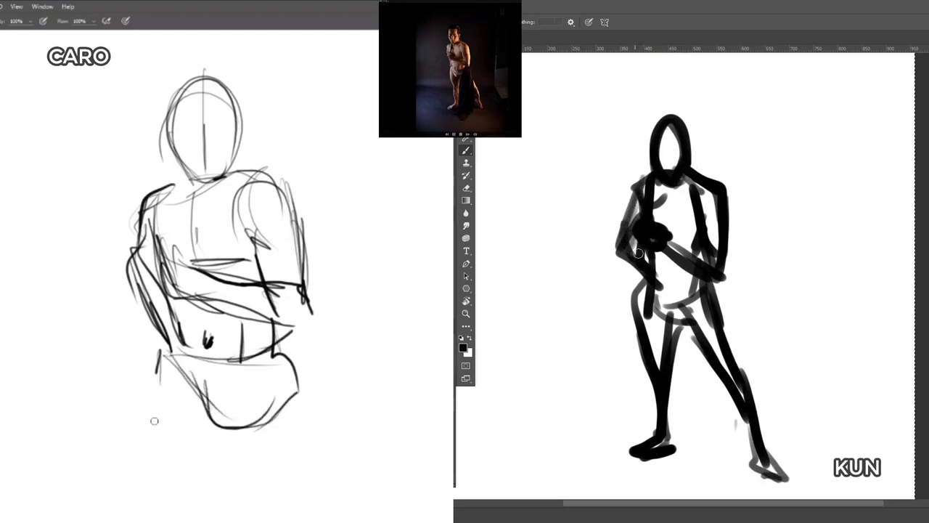
- Draw the inner and outer contours of both thighs on the first canvas, angling the far leg outward
{"action": "left_click_drag", "start_coordinate": [155, 421], "coordinate": [187, 494]}
{"action": "left_click_drag", "start_coordinate": [157, 356], "coordinate": [196, 490]}
{"action": "left_click_drag", "start_coordinate": [639, 255], "coordinate": [626, 293]}
{"action": "left_click_drag", "start_coordinate": [155, 335], "coordinate": [201, 502]}
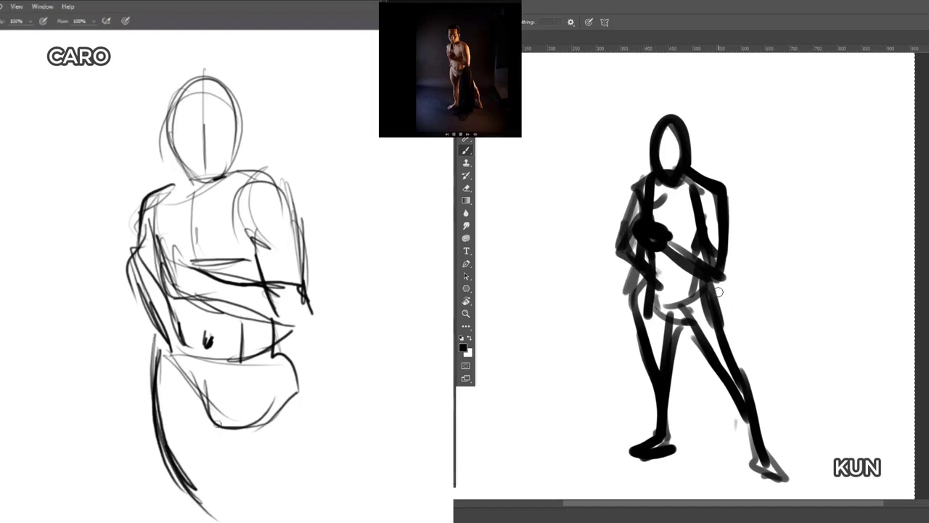
{"action": "left_click_drag", "start_coordinate": [231, 421], "coordinate": [245, 494]}
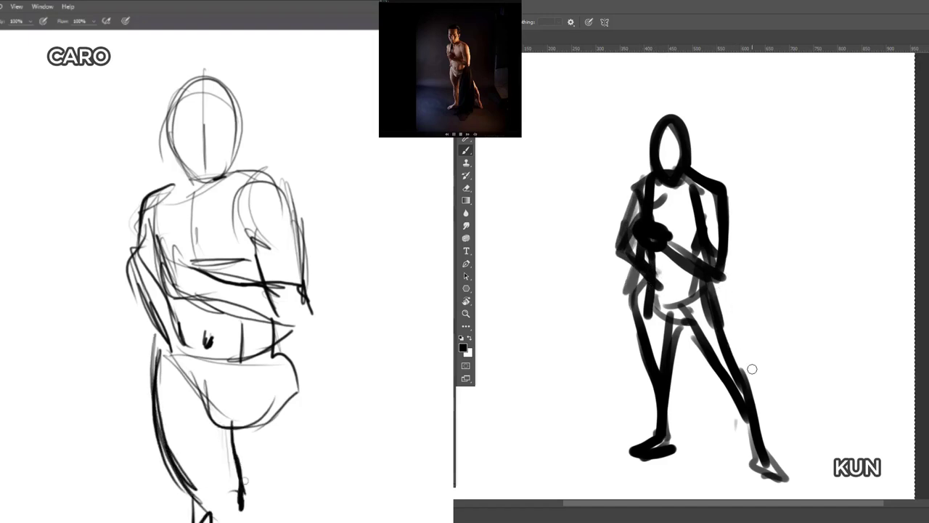
{"action": "left_click_drag", "start_coordinate": [243, 428], "coordinate": [315, 519]}
{"action": "left_click_drag", "start_coordinate": [291, 338], "coordinate": [344, 457]}
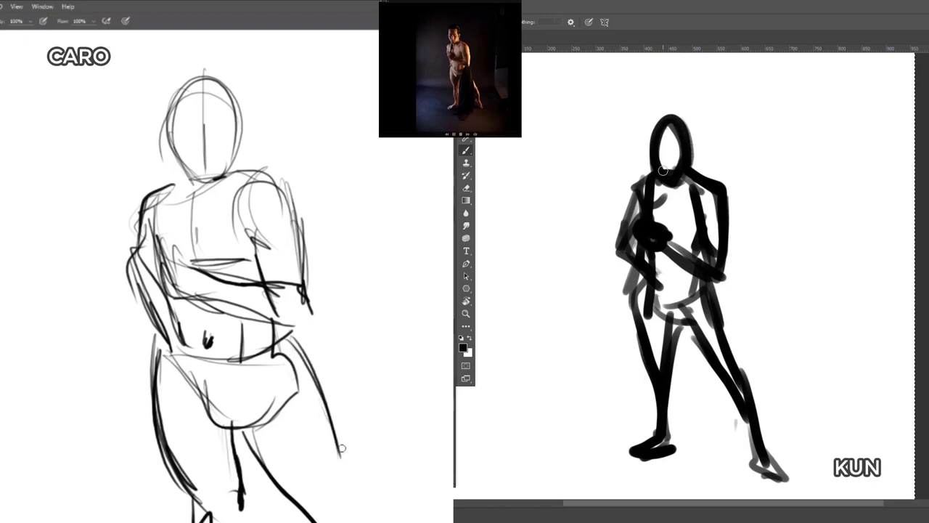
{"action": "left_click_drag", "start_coordinate": [308, 412], "coordinate": [385, 519]}
{"action": "left_click_drag", "start_coordinate": [287, 340], "coordinate": [334, 444]}
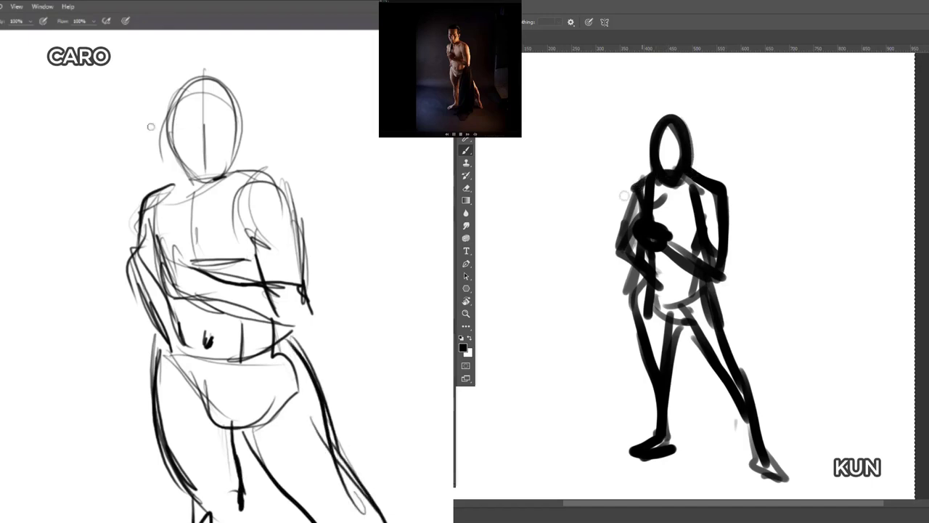
- Add face guidelines, jaw and neck lines on the first canvas and darken the bent arm on the second
{"action": "left_click_drag", "start_coordinate": [153, 133], "coordinate": [236, 132]}
{"action": "left_click_drag", "start_coordinate": [201, 69], "coordinate": [204, 188]}
{"action": "left_click_drag", "start_coordinate": [203, 91], "coordinate": [207, 193]}
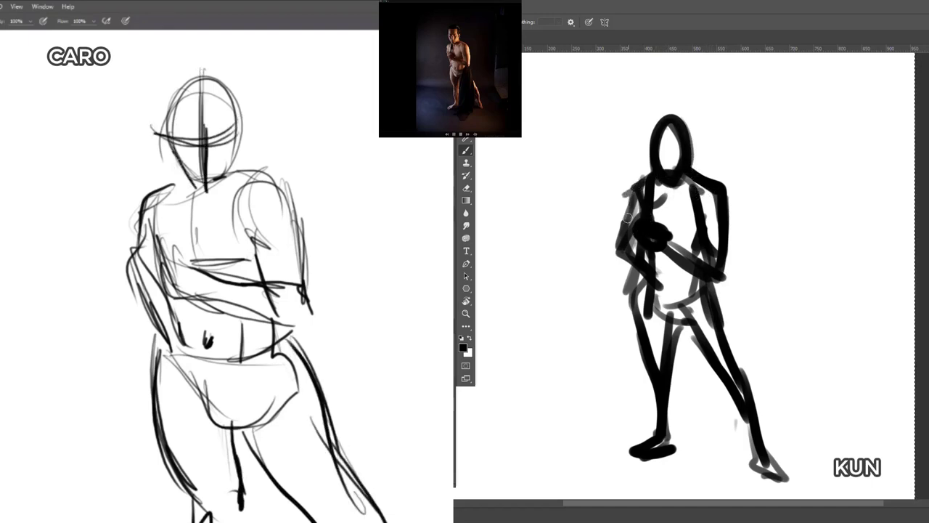
{"action": "left_click_drag", "start_coordinate": [172, 150], "coordinate": [196, 191]}
{"action": "left_click_drag", "start_coordinate": [622, 208], "coordinate": [635, 234]}
{"action": "left_click_drag", "start_coordinate": [183, 188], "coordinate": [219, 187]}
{"action": "left_click_drag", "start_coordinate": [620, 223], "coordinate": [646, 277]}
{"action": "left_click_drag", "start_coordinate": [206, 190], "coordinate": [228, 170]}
{"action": "left_click_drag", "start_coordinate": [224, 99], "coordinate": [228, 165]}
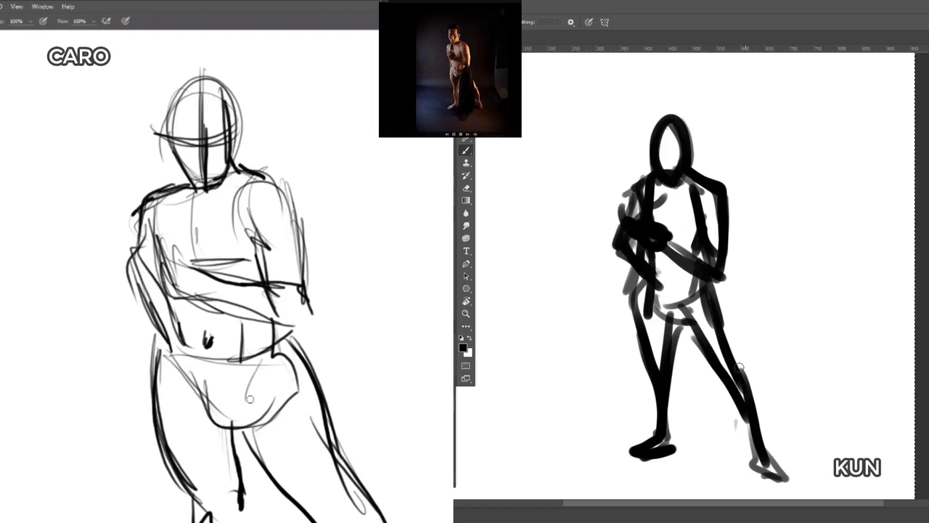
- Add waist and pelvis construction strokes to the front-facing figure on both canvases
{"action": "left_click_drag", "start_coordinate": [655, 302], "coordinate": [709, 317]}
{"action": "left_click_drag", "start_coordinate": [281, 368], "coordinate": [238, 424]}
{"action": "left_click_drag", "start_coordinate": [709, 304], "coordinate": [676, 322]}
{"action": "mouse_move", "coordinate": [297, 358]}
{"action": "left_mouse_down"}
{"action": "mouse_move", "coordinate": [240, 423]}
{"action": "mouse_move", "coordinate": [161, 356]}
{"action": "left_mouse_up"}
{"action": "left_click_drag", "start_coordinate": [657, 279], "coordinate": [715, 282]}
{"action": "left_click_drag", "start_coordinate": [159, 350], "coordinate": [249, 367]}
{"action": "left_click_drag", "start_coordinate": [657, 262], "coordinate": [692, 266]}
{"action": "left_click_drag", "start_coordinate": [248, 367], "coordinate": [273, 356]}
{"action": "mouse_move", "coordinate": [161, 341]}
{"action": "left_mouse_down"}
{"action": "mouse_move", "coordinate": [238, 362]}
{"action": "mouse_move", "coordinate": [285, 343]}
{"action": "mouse_move", "coordinate": [245, 359]}
{"action": "left_mouse_up"}
- Clear both canvases and draw the tilted head oval of the new dancing pose on each
{"action": "key", "text": "Delete"}
{"action": "key", "text": "Delete"}
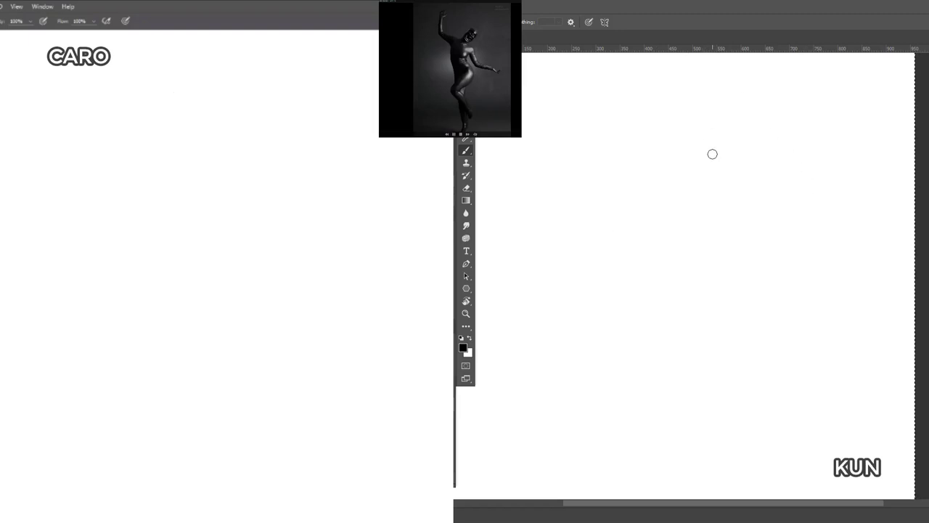
{"action": "left_click_drag", "start_coordinate": [701, 180], "coordinate": [715, 171]}
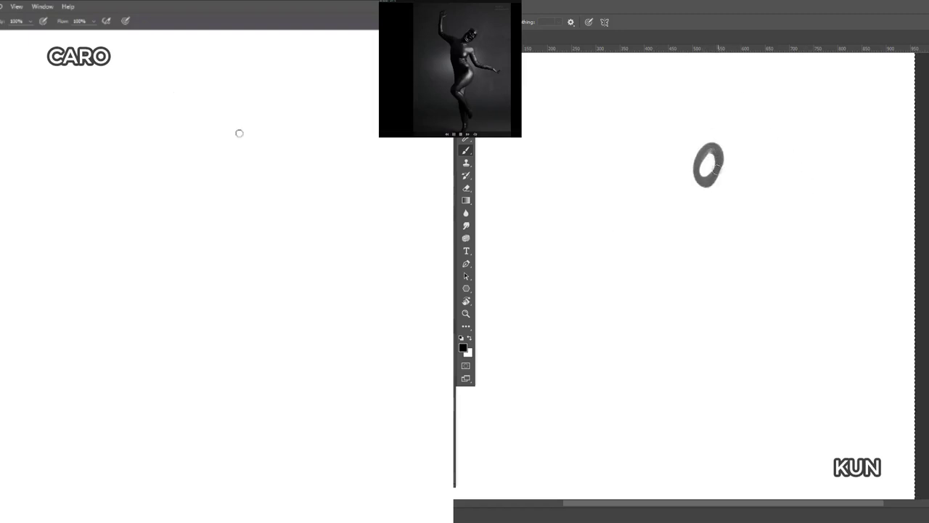
{"action": "mouse_move", "coordinate": [234, 135]}
{"action": "left_mouse_down"}
{"action": "mouse_move", "coordinate": [220, 143]}
{"action": "mouse_move", "coordinate": [284, 122]}
{"action": "mouse_move", "coordinate": [266, 111]}
{"action": "left_mouse_up"}
{"action": "left_click_drag", "start_coordinate": [697, 171], "coordinate": [688, 183]}
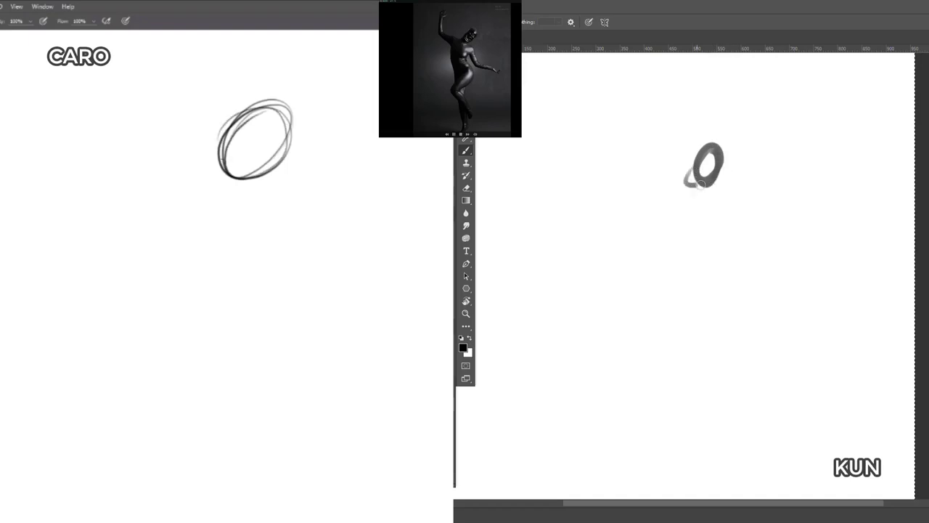
{"action": "left_click_drag", "start_coordinate": [706, 149], "coordinate": [691, 179]}
- Sketch the dancing figure's neck and sloping shoulders on both canvases
{"action": "mouse_move", "coordinate": [217, 145]}
{"action": "left_mouse_down"}
{"action": "mouse_move", "coordinate": [201, 168]}
{"action": "mouse_move", "coordinate": [166, 159]}
{"action": "left_mouse_up"}
{"action": "left_click_drag", "start_coordinate": [690, 179], "coordinate": [684, 188]}
{"action": "left_click_drag", "start_coordinate": [154, 164], "coordinate": [212, 166]}
{"action": "left_click_drag", "start_coordinate": [689, 181], "coordinate": [672, 198]}
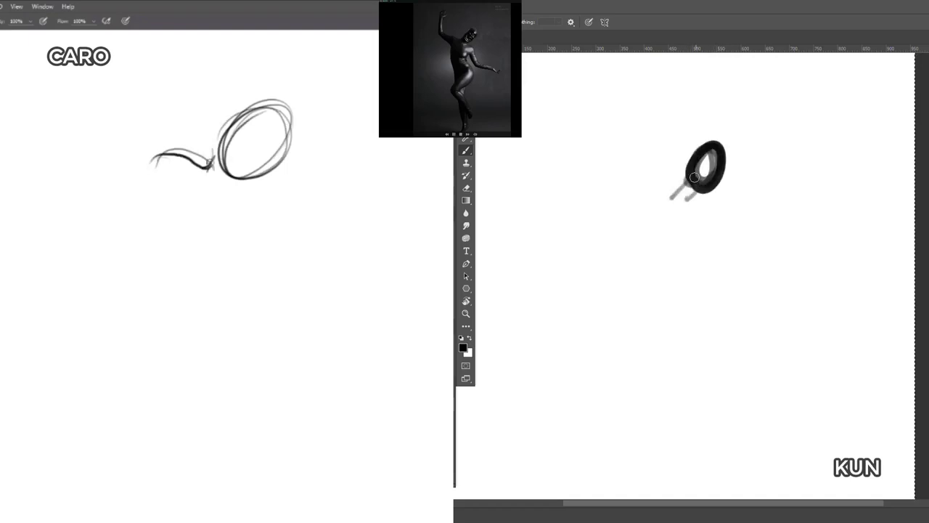
{"action": "left_click_drag", "start_coordinate": [209, 168], "coordinate": [170, 148]}
{"action": "mouse_move", "coordinate": [688, 185]}
{"action": "left_mouse_down"}
{"action": "mouse_move", "coordinate": [672, 196]}
{"action": "mouse_move", "coordinate": [627, 195]}
{"action": "left_mouse_up"}
{"action": "left_click_drag", "start_coordinate": [231, 173], "coordinate": [244, 190]}
{"action": "left_click_drag", "start_coordinate": [638, 194], "coordinate": [660, 201]}
{"action": "left_click_drag", "start_coordinate": [235, 179], "coordinate": [286, 205]}
{"action": "mouse_move", "coordinate": [662, 189]}
{"action": "left_mouse_down"}
{"action": "mouse_move", "coordinate": [686, 207]}
{"action": "mouse_move", "coordinate": [669, 188]}
{"action": "left_mouse_up"}
{"action": "left_click_drag", "start_coordinate": [242, 190], "coordinate": [276, 214]}
- Draw the lowered upper arm on the second canvas and the outer side of the torso on the first
{"action": "mouse_move", "coordinate": [695, 200]}
{"action": "left_mouse_down"}
{"action": "mouse_move", "coordinate": [712, 233]}
{"action": "mouse_move", "coordinate": [709, 210]}
{"action": "mouse_move", "coordinate": [741, 295]}
{"action": "left_mouse_up"}
{"action": "left_click_drag", "start_coordinate": [175, 171], "coordinate": [145, 217]}
{"action": "left_click_drag", "start_coordinate": [153, 190], "coordinate": [146, 233]}
{"action": "left_click_drag", "start_coordinate": [701, 236], "coordinate": [724, 288]}
{"action": "left_click_drag", "start_coordinate": [169, 168], "coordinate": [162, 243]}
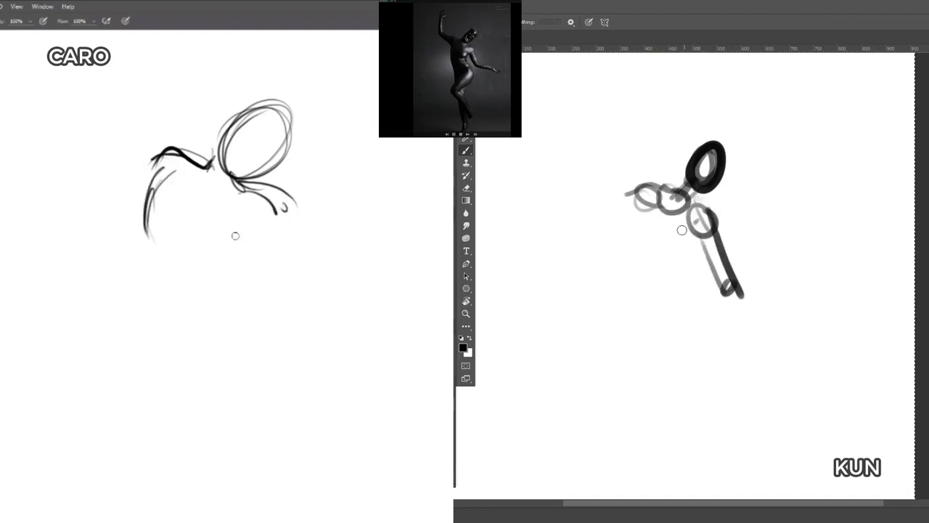
- Draw the dancing figure's torso sides narrowing to the waist on both canvases
{"action": "left_click_drag", "start_coordinate": [248, 214], "coordinate": [217, 267]}
{"action": "left_click_drag", "start_coordinate": [645, 206], "coordinate": [634, 236]}
{"action": "left_click_drag", "start_coordinate": [247, 234], "coordinate": [211, 277]}
{"action": "left_click_drag", "start_coordinate": [691, 215], "coordinate": [658, 266]}
{"action": "mouse_move", "coordinate": [642, 208]}
{"action": "left_mouse_down"}
{"action": "mouse_move", "coordinate": [624, 233]}
{"action": "mouse_move", "coordinate": [634, 299]}
{"action": "left_mouse_up"}
{"action": "left_click_drag", "start_coordinate": [149, 210], "coordinate": [142, 299]}
{"action": "left_click_drag", "start_coordinate": [152, 234], "coordinate": [155, 299]}
{"action": "left_click_drag", "start_coordinate": [669, 250], "coordinate": [687, 298]}
{"action": "left_click_drag", "start_coordinate": [153, 261], "coordinate": [166, 312]}
- Sketch the protruding hip on both canvases and the rear thigh line on the second
{"action": "left_click_drag", "start_coordinate": [213, 268], "coordinate": [231, 288]}
{"action": "mouse_move", "coordinate": [652, 277]}
{"action": "left_mouse_down"}
{"action": "mouse_move", "coordinate": [639, 297]}
{"action": "mouse_move", "coordinate": [693, 317]}
{"action": "left_mouse_up"}
{"action": "left_click_drag", "start_coordinate": [214, 271], "coordinate": [254, 338]}
{"action": "left_click_drag", "start_coordinate": [686, 291], "coordinate": [662, 372]}
{"action": "left_click_drag", "start_coordinate": [629, 191], "coordinate": [622, 254]}
{"action": "left_click_drag", "start_coordinate": [152, 294], "coordinate": [158, 335]}
{"action": "left_click_drag", "start_coordinate": [650, 292], "coordinate": [639, 299]}
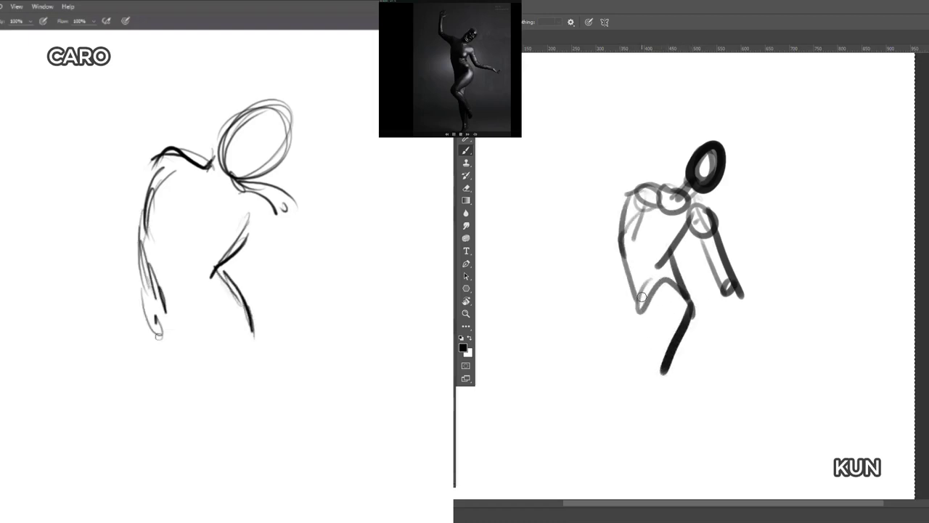
- Extend the hip into the thigh on the first canvas and draw the raised thigh's front on the second
{"action": "left_click_drag", "start_coordinate": [157, 324], "coordinate": [163, 341]}
{"action": "left_click_drag", "start_coordinate": [230, 282], "coordinate": [262, 337]}
{"action": "left_click_drag", "start_coordinate": [650, 296], "coordinate": [623, 333]}
{"action": "left_click_drag", "start_coordinate": [215, 272], "coordinate": [264, 365]}
{"action": "left_click_drag", "start_coordinate": [633, 326], "coordinate": [603, 371]}
{"action": "left_click_drag", "start_coordinate": [266, 349], "coordinate": [235, 394]}
{"action": "mouse_move", "coordinate": [640, 323]}
{"action": "left_mouse_down"}
{"action": "mouse_move", "coordinate": [599, 391]}
{"action": "mouse_move", "coordinate": [617, 403]}
{"action": "left_mouse_up"}
{"action": "left_click_drag", "start_coordinate": [264, 364], "coordinate": [194, 439]}
- Close the bent thigh at the knee on the first canvas and draw the lower legs and foot on the second
{"action": "mouse_move", "coordinate": [693, 317]}
{"action": "left_mouse_down"}
{"action": "mouse_move", "coordinate": [614, 402]}
{"action": "mouse_move", "coordinate": [638, 385]}
{"action": "left_mouse_up"}
{"action": "left_click_drag", "start_coordinate": [206, 308], "coordinate": [154, 410]}
{"action": "left_click_drag", "start_coordinate": [636, 386], "coordinate": [654, 422]}
{"action": "left_click_drag", "start_coordinate": [155, 407], "coordinate": [207, 456]}
{"action": "left_click_drag", "start_coordinate": [599, 389], "coordinate": [645, 435]}
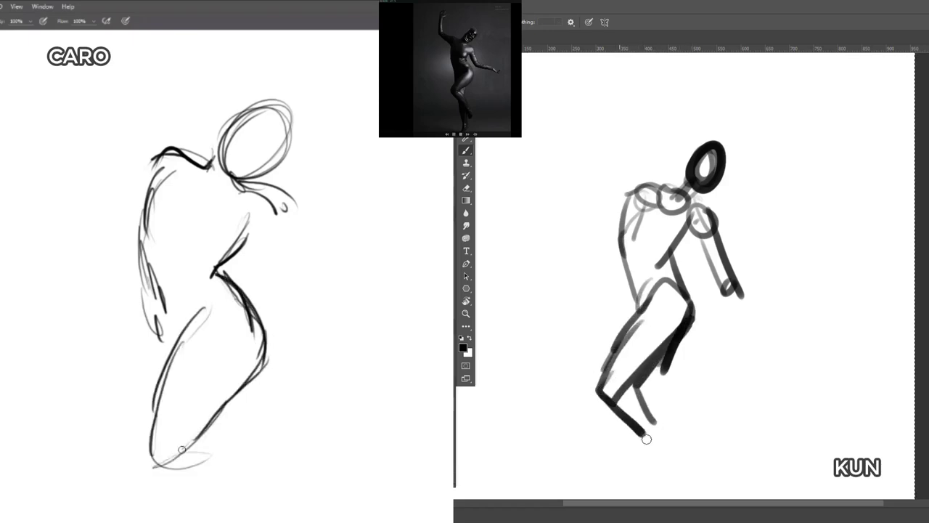
{"action": "left_click_drag", "start_coordinate": [182, 449], "coordinate": [264, 369]}
{"action": "left_click_drag", "start_coordinate": [637, 388], "coordinate": [647, 465]}
{"action": "left_click_drag", "start_coordinate": [265, 321], "coordinate": [156, 469]}
{"action": "left_click_drag", "start_coordinate": [217, 274], "coordinate": [190, 444]}
{"action": "left_click_drag", "start_coordinate": [623, 433], "coordinate": [658, 486]}
{"action": "left_click_drag", "start_coordinate": [216, 277], "coordinate": [157, 182]}
{"action": "left_click_drag", "start_coordinate": [665, 451], "coordinate": [664, 497]}
- Draw the raised arm up to the hand on the first canvas and build the raised shoulder on the second
{"action": "left_click_drag", "start_coordinate": [192, 160], "coordinate": [146, 132]}
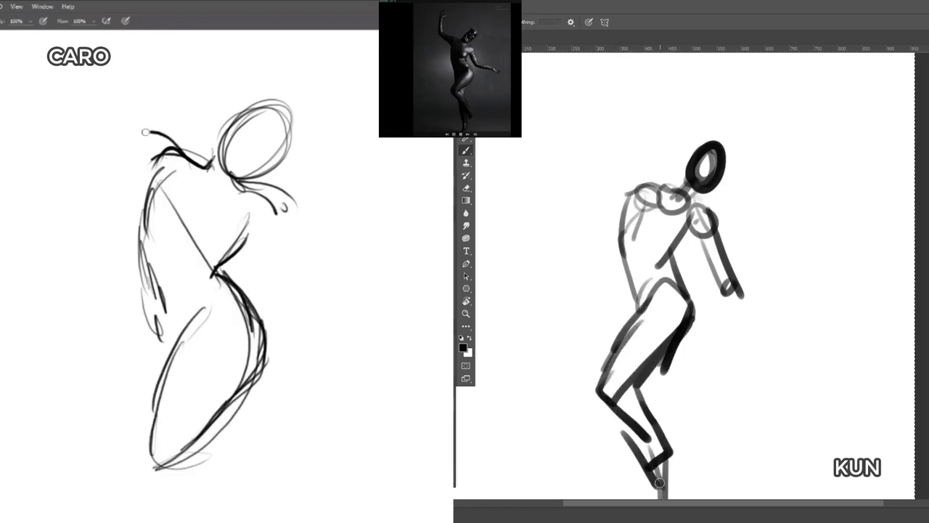
{"action": "left_click_drag", "start_coordinate": [660, 479], "coordinate": [652, 490]}
{"action": "mouse_move", "coordinate": [158, 142]}
{"action": "left_mouse_down"}
{"action": "mouse_move", "coordinate": [119, 135]}
{"action": "mouse_move", "coordinate": [166, 155]}
{"action": "left_mouse_up"}
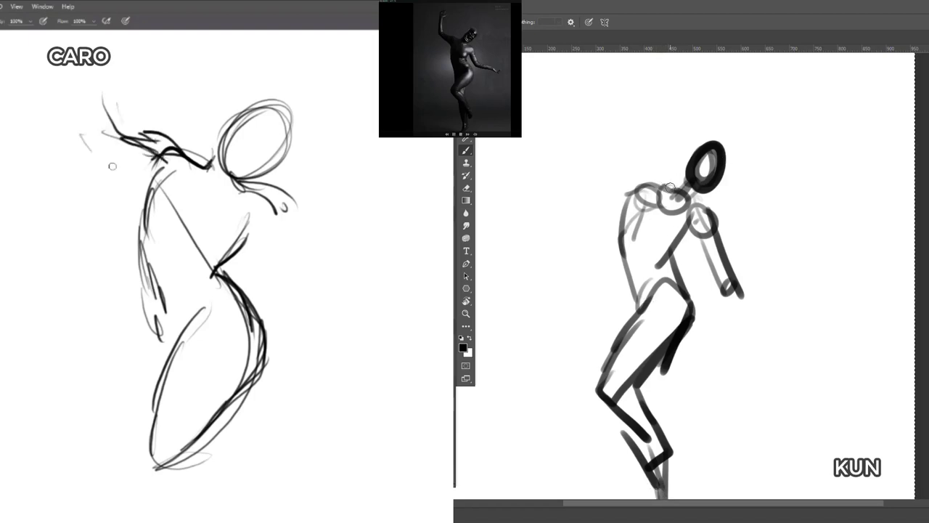
{"action": "left_click_drag", "start_coordinate": [90, 143], "coordinate": [149, 179]}
{"action": "left_click_drag", "start_coordinate": [662, 184], "coordinate": [633, 218]}
{"action": "left_click_drag", "start_coordinate": [89, 139], "coordinate": [82, 79]}
{"action": "left_click_drag", "start_coordinate": [660, 185], "coordinate": [633, 218]}
{"action": "left_click_drag", "start_coordinate": [89, 135], "coordinate": [86, 51]}
{"action": "left_click_drag", "start_coordinate": [662, 181], "coordinate": [639, 200]}
{"action": "mouse_move", "coordinate": [103, 64]}
{"action": "left_mouse_down"}
{"action": "mouse_move", "coordinate": [120, 147]}
{"action": "mouse_move", "coordinate": [100, 40]}
{"action": "left_mouse_up"}
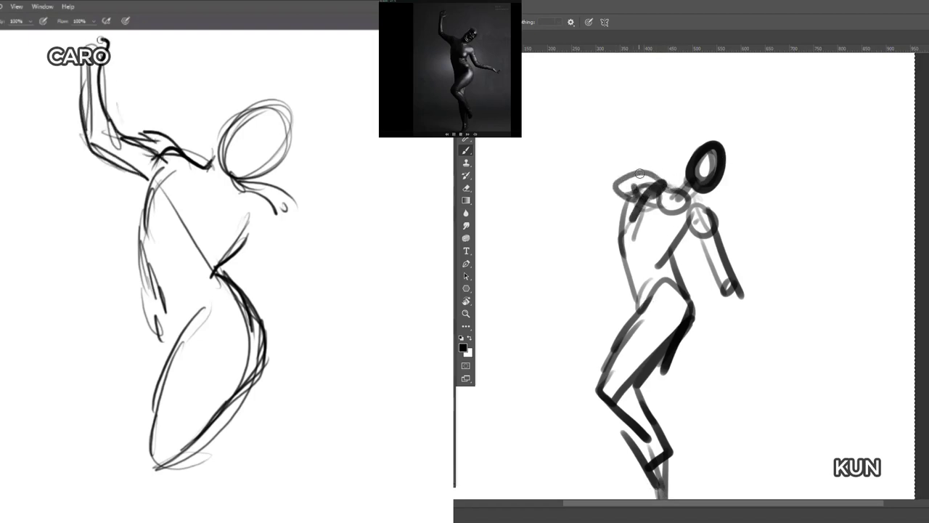
- Draw the raised arm on the second canvas and add the raised fist and opposite shoulder on the first
{"action": "left_click_drag", "start_coordinate": [639, 174], "coordinate": [638, 191]}
{"action": "mouse_move", "coordinate": [101, 39]}
{"action": "left_mouse_down"}
{"action": "mouse_move", "coordinate": [81, 54]}
{"action": "mouse_move", "coordinate": [100, 55]}
{"action": "left_mouse_up"}
{"action": "left_click_drag", "start_coordinate": [638, 173], "coordinate": [587, 155]}
{"action": "mouse_move", "coordinate": [138, 136]}
{"action": "left_mouse_down"}
{"action": "mouse_move", "coordinate": [170, 141]}
{"action": "mouse_move", "coordinate": [190, 158]}
{"action": "left_mouse_up"}
{"action": "left_click_drag", "start_coordinate": [632, 199], "coordinate": [589, 166]}
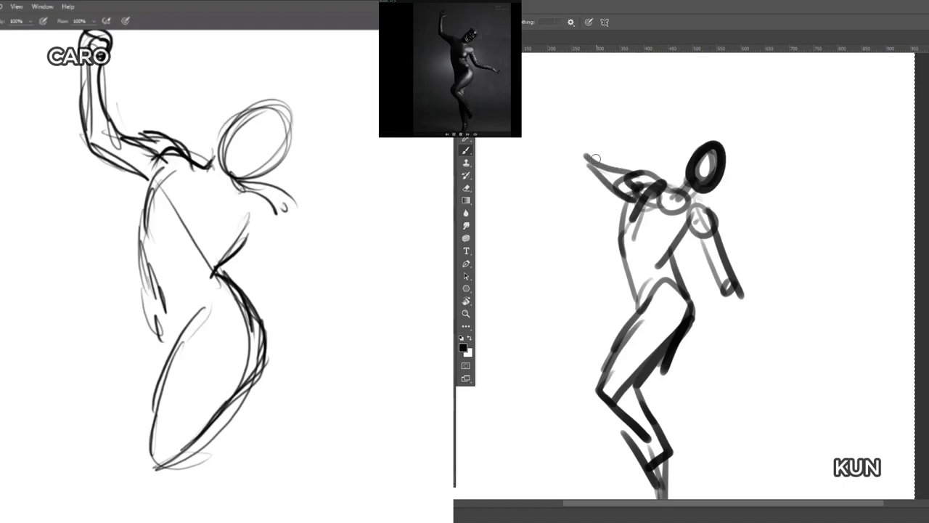
{"action": "left_click_drag", "start_coordinate": [270, 181], "coordinate": [300, 254]}
{"action": "left_click_drag", "start_coordinate": [580, 166], "coordinate": [583, 93]}
{"action": "left_click_drag", "start_coordinate": [240, 218], "coordinate": [285, 233]}
{"action": "left_click_drag", "start_coordinate": [589, 167], "coordinate": [587, 86]}
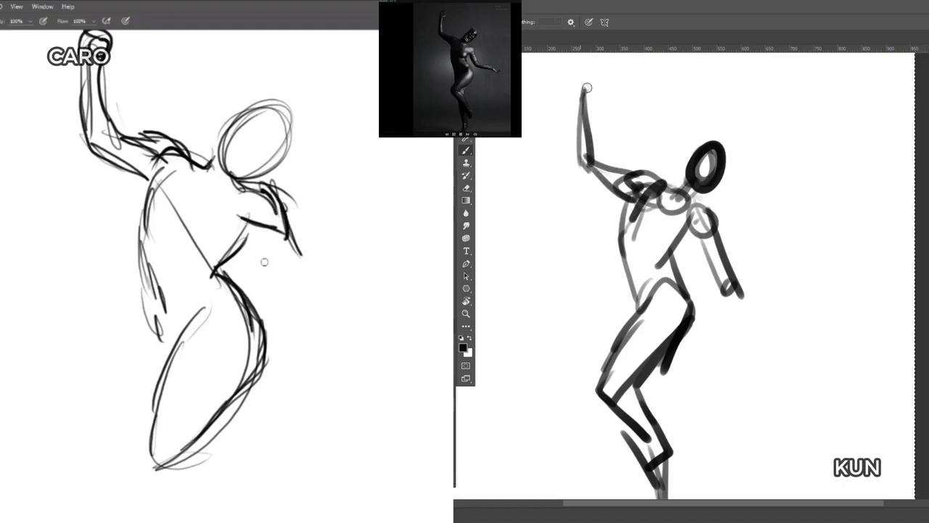
- Draw the lowered upper arm and elbow on the first canvas and the raised fist on the second
{"action": "left_click_drag", "start_coordinate": [253, 225], "coordinate": [286, 283]}
{"action": "mouse_move", "coordinate": [587, 86]}
{"action": "left_mouse_down"}
{"action": "mouse_move", "coordinate": [601, 71]}
{"action": "mouse_move", "coordinate": [585, 88]}
{"action": "left_mouse_up"}
{"action": "left_click_drag", "start_coordinate": [254, 232], "coordinate": [283, 280]}
{"action": "left_click_drag", "start_coordinate": [271, 264], "coordinate": [301, 299]}
{"action": "mouse_move", "coordinate": [290, 241]}
{"action": "left_mouse_down"}
{"action": "mouse_move", "coordinate": [310, 288]}
{"action": "mouse_move", "coordinate": [341, 288]}
{"action": "left_mouse_up"}
{"action": "left_click_drag", "start_coordinate": [726, 286], "coordinate": [735, 293]}
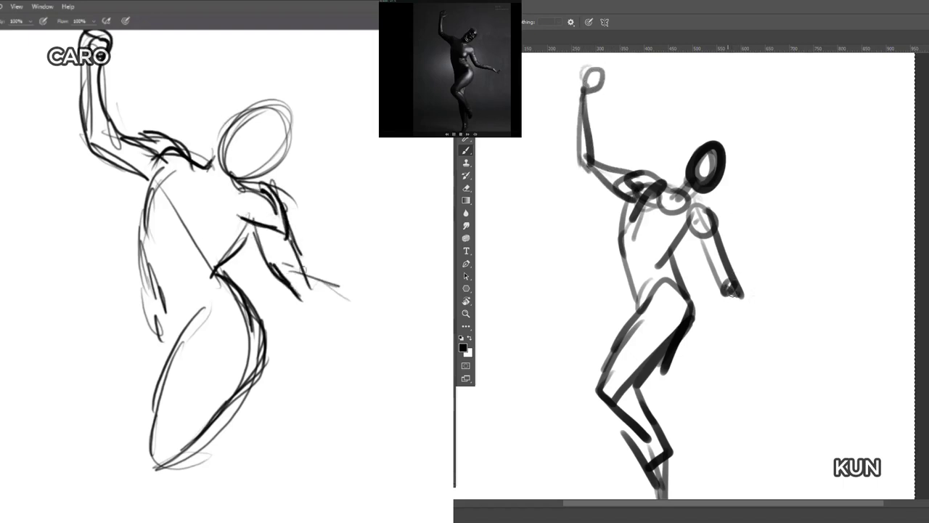
- Draw the outstretched forearm and hand on both canvases and retrace the head outline on the second
{"action": "left_click_drag", "start_coordinate": [280, 273], "coordinate": [362, 293]}
{"action": "mouse_move", "coordinate": [736, 293]}
{"action": "left_mouse_down"}
{"action": "mouse_move", "coordinate": [782, 306]}
{"action": "mouse_move", "coordinate": [798, 300]}
{"action": "left_mouse_up"}
{"action": "left_click_drag", "start_coordinate": [300, 298], "coordinate": [367, 307]}
{"action": "left_click_drag", "start_coordinate": [736, 297], "coordinate": [805, 310]}
{"action": "left_click_drag", "start_coordinate": [301, 293], "coordinate": [375, 302]}
{"action": "left_click_drag", "start_coordinate": [793, 299], "coordinate": [819, 307]}
{"action": "left_click_drag", "start_coordinate": [364, 293], "coordinate": [403, 319]}
{"action": "left_click_drag", "start_coordinate": [698, 145], "coordinate": [720, 133]}
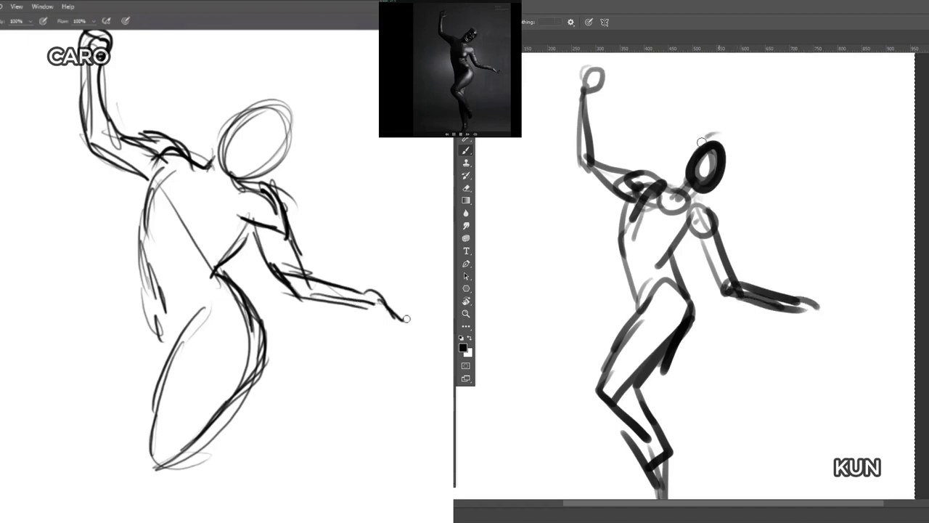
{"action": "left_click_drag", "start_coordinate": [726, 174], "coordinate": [696, 193]}
{"action": "left_click_drag", "start_coordinate": [401, 324], "coordinate": [414, 325]}
{"action": "left_click_drag", "start_coordinate": [357, 310], "coordinate": [399, 327]}
- Reshape the head and neck on the first canvas and add the standing leg and darker torso lines on the second
{"action": "left_click_drag", "start_coordinate": [631, 294], "coordinate": [656, 427]}
{"action": "left_click_drag", "start_coordinate": [658, 364], "coordinate": [661, 431]}
{"action": "mouse_move", "coordinate": [206, 161]}
{"action": "left_mouse_down"}
{"action": "mouse_move", "coordinate": [243, 111]}
{"action": "mouse_move", "coordinate": [289, 104]}
{"action": "left_mouse_up"}
{"action": "left_click_drag", "start_coordinate": [628, 208], "coordinate": [620, 249]}
{"action": "mouse_move", "coordinate": [244, 93]}
{"action": "left_mouse_down"}
{"action": "mouse_move", "coordinate": [291, 97]}
{"action": "mouse_move", "coordinate": [272, 174]}
{"action": "left_mouse_up"}
{"action": "left_click_drag", "start_coordinate": [631, 209], "coordinate": [621, 251]}
{"action": "left_click_drag", "start_coordinate": [271, 175], "coordinate": [239, 179]}
{"action": "mouse_move", "coordinate": [634, 203]}
{"action": "left_mouse_down"}
{"action": "mouse_move", "coordinate": [621, 253]}
{"action": "mouse_move", "coordinate": [689, 298]}
{"action": "left_mouse_up"}
{"action": "mouse_move", "coordinate": [227, 112]}
{"action": "left_mouse_down"}
{"action": "mouse_move", "coordinate": [283, 152]}
{"action": "mouse_move", "coordinate": [280, 143]}
{"action": "left_mouse_up"}
{"action": "mouse_move", "coordinate": [294, 90]}
{"action": "left_mouse_down"}
{"action": "mouse_move", "coordinate": [221, 175]}
{"action": "mouse_move", "coordinate": [260, 141]}
{"action": "left_mouse_up"}
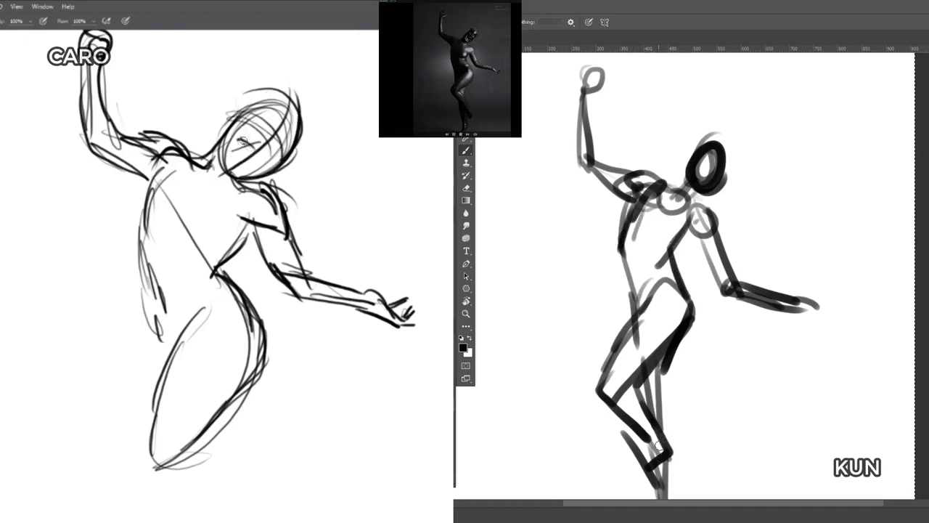
- Add face guidelines and an ear mark on the first canvas and a foot shape beside the ankle on the second
{"action": "left_click_drag", "start_coordinate": [662, 458], "coordinate": [683, 488]}
{"action": "left_click_drag", "start_coordinate": [241, 136], "coordinate": [262, 160]}
{"action": "left_click_drag", "start_coordinate": [679, 453], "coordinate": [682, 498]}
{"action": "left_click_drag", "start_coordinate": [231, 127], "coordinate": [261, 167]}
{"action": "left_click_drag", "start_coordinate": [247, 112], "coordinate": [268, 133]}
{"action": "left_click_drag", "start_coordinate": [277, 126], "coordinate": [287, 154]}
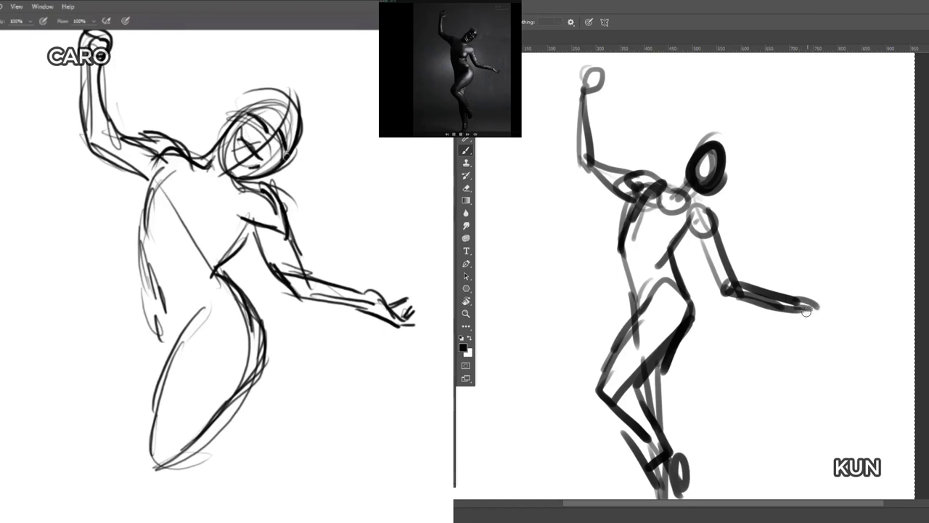
- Add the outstretched hand, neck and darker head edge on the second canvas and a curved chest line on the first
{"action": "left_click_drag", "start_coordinate": [802, 302], "coordinate": [818, 328]}
{"action": "left_click_drag", "start_coordinate": [689, 173], "coordinate": [689, 197]}
{"action": "left_click_drag", "start_coordinate": [195, 195], "coordinate": [221, 212]}
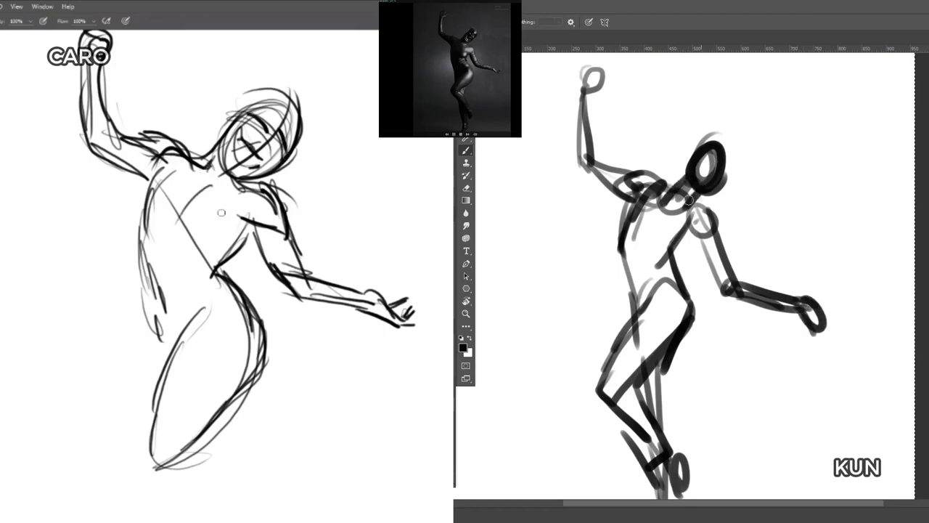
{"action": "left_click_drag", "start_coordinate": [717, 139], "coordinate": [721, 161]}
- Sketch the chest, rib, hip and inner thigh lines on the first canvas and darken the torso edge and standing leg on the second
{"action": "mouse_move", "coordinate": [220, 222]}
{"action": "left_mouse_down"}
{"action": "mouse_move", "coordinate": [196, 267]}
{"action": "mouse_move", "coordinate": [202, 284]}
{"action": "left_mouse_up"}
{"action": "mouse_move", "coordinate": [690, 222]}
{"action": "left_mouse_down"}
{"action": "mouse_move", "coordinate": [670, 247]}
{"action": "mouse_move", "coordinate": [688, 298]}
{"action": "left_mouse_up"}
{"action": "left_click_drag", "start_coordinate": [196, 287], "coordinate": [218, 294]}
{"action": "left_click_drag", "start_coordinate": [688, 298], "coordinate": [693, 313]}
{"action": "mouse_move", "coordinate": [212, 290]}
{"action": "left_mouse_down"}
{"action": "mouse_move", "coordinate": [237, 326]}
{"action": "mouse_move", "coordinate": [229, 351]}
{"action": "mouse_move", "coordinate": [191, 385]}
{"action": "left_mouse_up"}
{"action": "left_click_drag", "start_coordinate": [663, 353], "coordinate": [657, 384]}
{"action": "left_click_drag", "start_coordinate": [198, 374], "coordinate": [154, 475]}
{"action": "left_click_drag", "start_coordinate": [659, 381], "coordinate": [639, 408]}
{"action": "left_click_drag", "start_coordinate": [244, 286], "coordinate": [192, 387]}
{"action": "left_click_drag", "start_coordinate": [643, 371], "coordinate": [620, 391]}
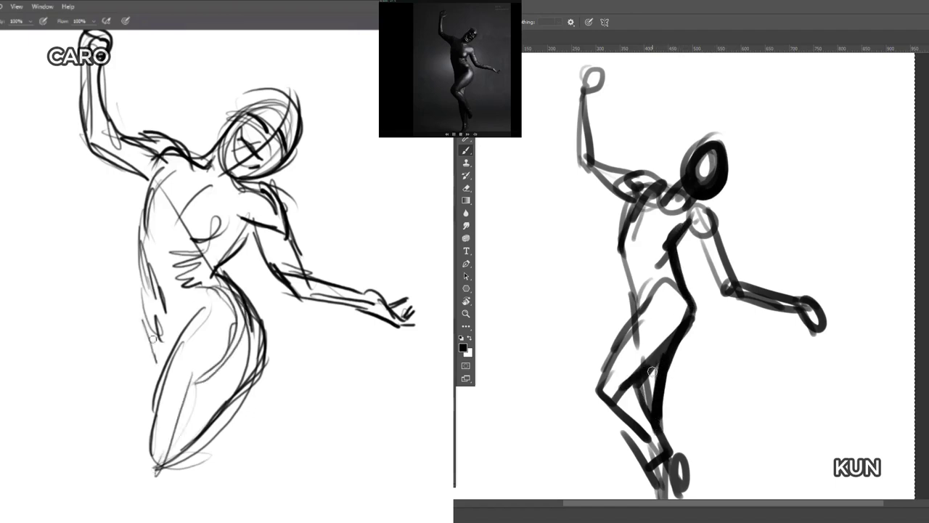
- Strengthen the figure's outer torso contour on the first canvas and add the outer thigh of the other leg
{"action": "mouse_move", "coordinate": [150, 316]}
{"action": "left_mouse_down"}
{"action": "mouse_move", "coordinate": [141, 444]}
{"action": "mouse_move", "coordinate": [145, 211]}
{"action": "left_mouse_up"}
{"action": "left_click_drag", "start_coordinate": [133, 251], "coordinate": [145, 296]}
{"action": "left_click_drag", "start_coordinate": [145, 197], "coordinate": [172, 167]}
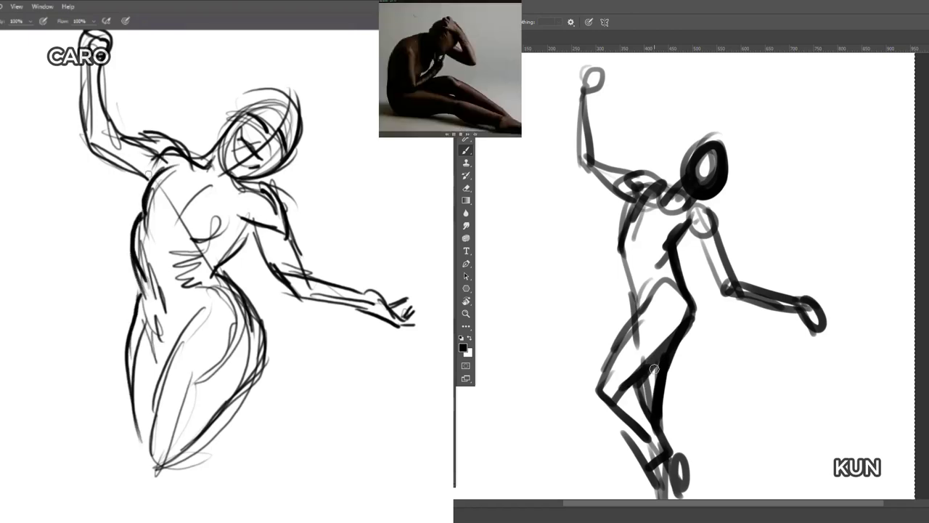
- Clear both canvases and start the seated pose with the head, curved back and hip on the first and head and torso on the second
{"action": "key", "text": "Delete"}
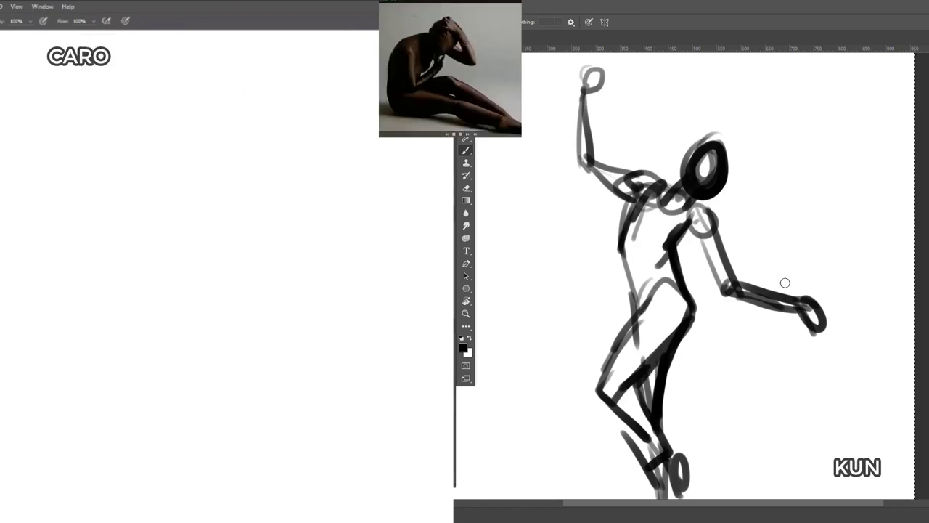
{"action": "key", "text": "Delete"}
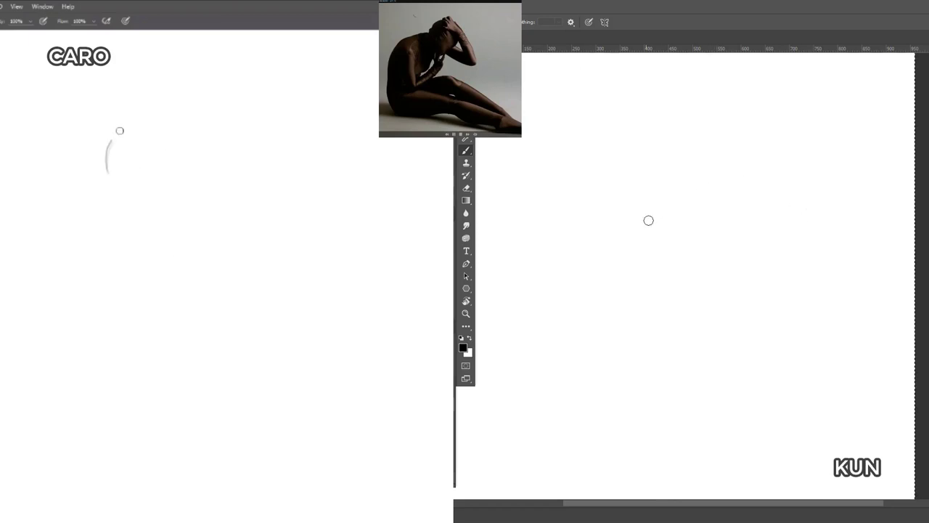
{"action": "mouse_move", "coordinate": [120, 131]}
{"action": "left_mouse_down"}
{"action": "mouse_move", "coordinate": [113, 187]}
{"action": "mouse_move", "coordinate": [108, 174]}
{"action": "mouse_move", "coordinate": [26, 314]}
{"action": "left_mouse_up"}
{"action": "mouse_move", "coordinate": [87, 180]}
{"action": "left_mouse_down"}
{"action": "mouse_move", "coordinate": [31, 309]}
{"action": "mouse_move", "coordinate": [94, 401]}
{"action": "left_mouse_up"}
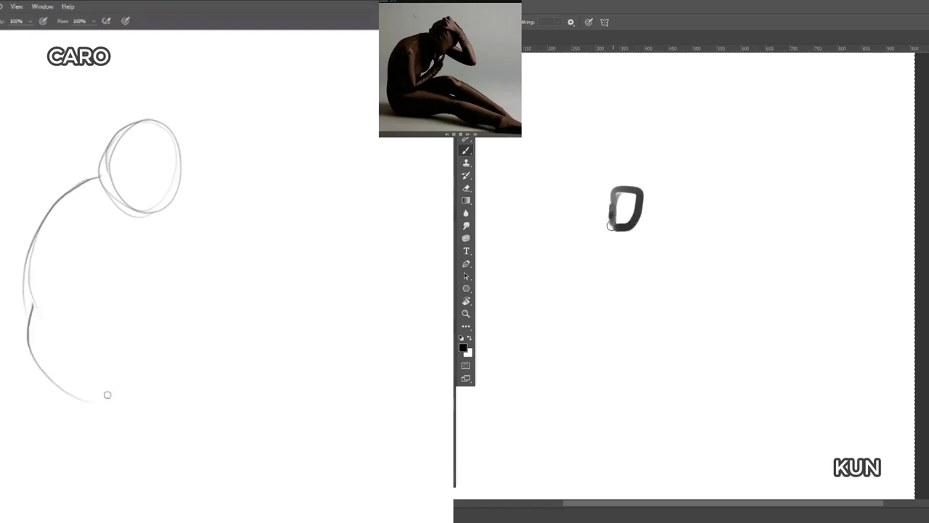
{"action": "mouse_move", "coordinate": [32, 309]}
{"action": "left_mouse_down"}
{"action": "mouse_move", "coordinate": [33, 370]}
{"action": "mouse_move", "coordinate": [46, 394]}
{"action": "mouse_move", "coordinate": [196, 406]}
{"action": "left_mouse_up"}
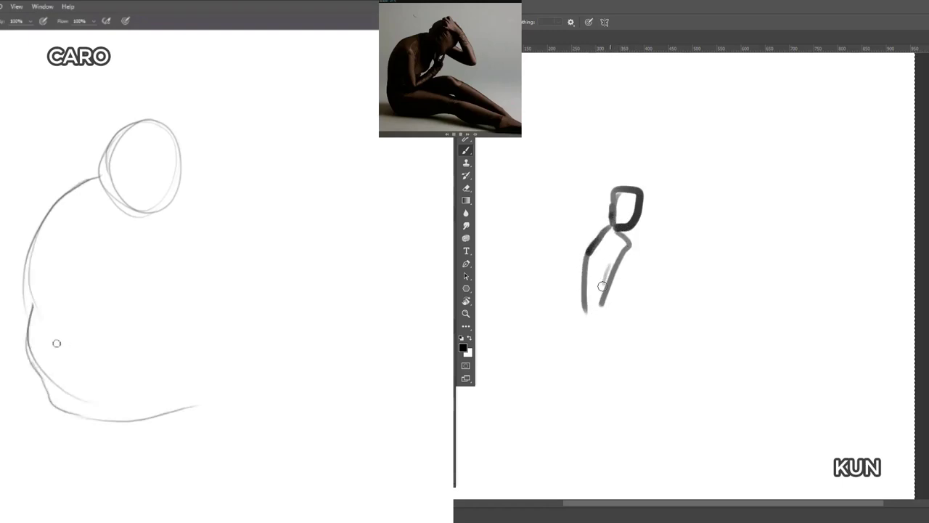
- Draw the outstretched leg and feet on the first canvas and the torso, round head and hips on the second
{"action": "left_click_drag", "start_coordinate": [57, 338], "coordinate": [258, 392]}
{"action": "mouse_move", "coordinate": [183, 403]}
{"action": "left_mouse_down"}
{"action": "mouse_move", "coordinate": [354, 470]}
{"action": "mouse_move", "coordinate": [370, 465]}
{"action": "left_mouse_up"}
{"action": "left_click_drag", "start_coordinate": [222, 367], "coordinate": [395, 472]}
{"action": "left_click_drag", "start_coordinate": [316, 438], "coordinate": [438, 487]}
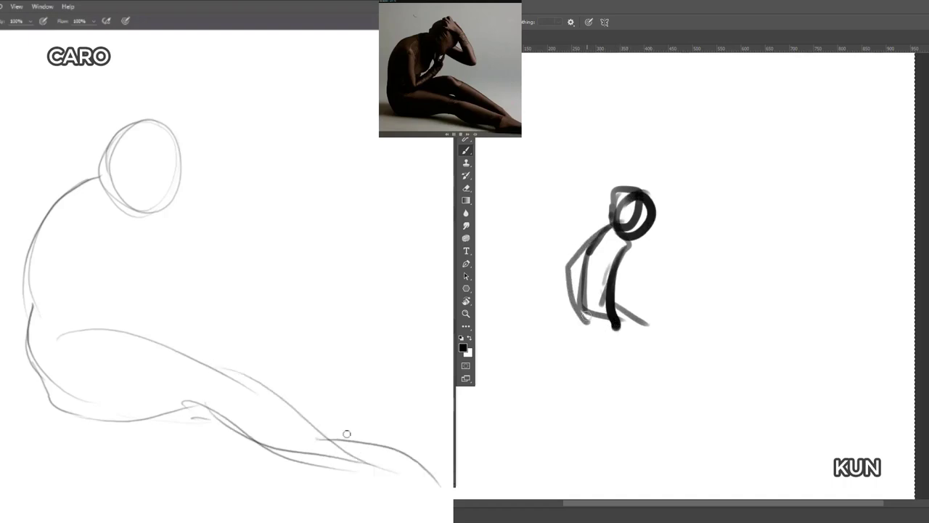
{"action": "mouse_move", "coordinate": [300, 418]}
{"action": "left_mouse_down"}
{"action": "mouse_move", "coordinate": [360, 435]}
{"action": "mouse_move", "coordinate": [439, 490]}
{"action": "left_mouse_up"}
{"action": "mouse_move", "coordinate": [353, 474]}
{"action": "left_mouse_down"}
{"action": "mouse_move", "coordinate": [377, 492]}
{"action": "mouse_move", "coordinate": [444, 506]}
{"action": "left_mouse_up"}
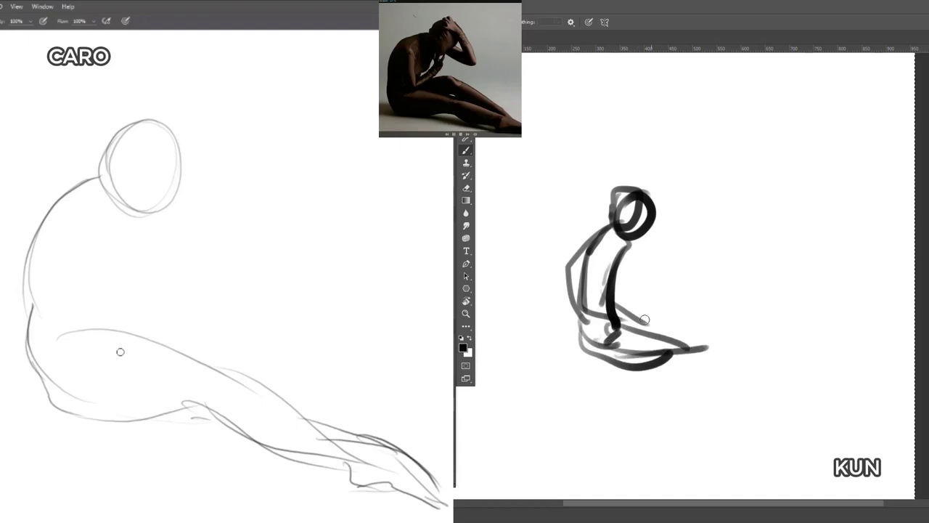
- Draw the raised knee and bent leg on the first canvas and the extended lower leg and foot on the second
{"action": "mouse_move", "coordinate": [100, 335]}
{"action": "left_mouse_down"}
{"action": "mouse_move", "coordinate": [207, 321]}
{"action": "mouse_move", "coordinate": [237, 376]}
{"action": "left_mouse_up"}
{"action": "left_click_drag", "start_coordinate": [193, 305], "coordinate": [187, 363]}
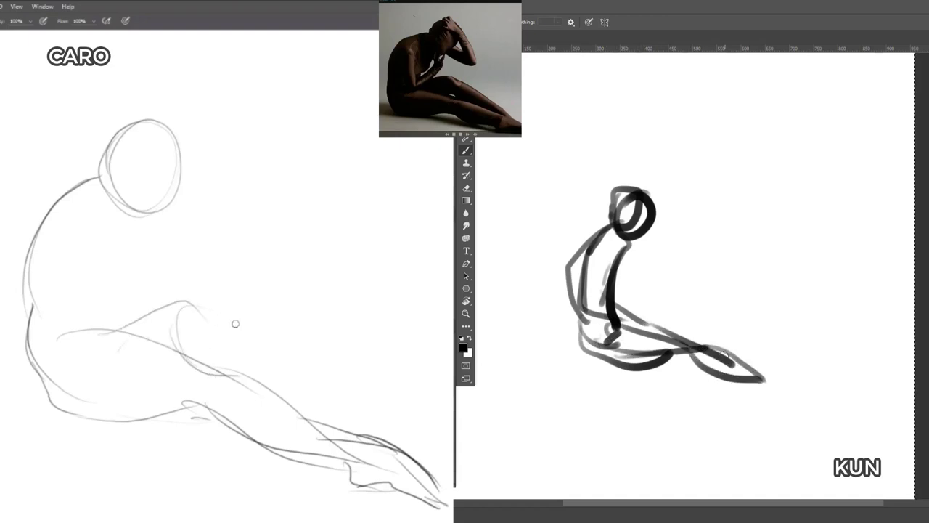
{"action": "mouse_move", "coordinate": [234, 308]}
{"action": "left_mouse_down"}
{"action": "mouse_move", "coordinate": [210, 358]}
{"action": "mouse_move", "coordinate": [247, 311]}
{"action": "mouse_move", "coordinate": [311, 366]}
{"action": "mouse_move", "coordinate": [334, 426]}
{"action": "left_mouse_up"}
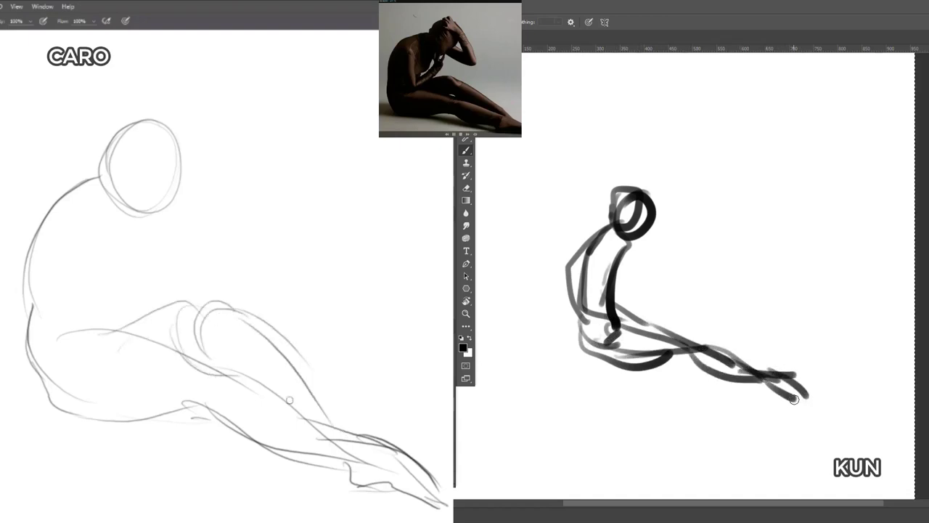
{"action": "left_click_drag", "start_coordinate": [222, 329], "coordinate": [319, 431]}
{"action": "left_click_drag", "start_coordinate": [290, 384], "coordinate": [348, 435]}
{"action": "left_click_drag", "start_coordinate": [312, 404], "coordinate": [375, 455]}
- Sketch the upper arm and forearm on the first canvas and the hip, raised knee and shin on the second
{"action": "mouse_move", "coordinate": [578, 308]}
{"action": "left_mouse_down"}
{"action": "mouse_move", "coordinate": [599, 358]}
{"action": "mouse_move", "coordinate": [617, 347]}
{"action": "left_mouse_up"}
{"action": "left_click_drag", "start_coordinate": [102, 220], "coordinate": [92, 314]}
{"action": "mouse_move", "coordinate": [617, 307]}
{"action": "left_mouse_down"}
{"action": "mouse_move", "coordinate": [682, 298]}
{"action": "mouse_move", "coordinate": [726, 341]}
{"action": "left_mouse_up"}
{"action": "left_click_drag", "start_coordinate": [58, 233], "coordinate": [63, 324]}
{"action": "left_click_drag", "start_coordinate": [682, 296], "coordinate": [733, 355]}
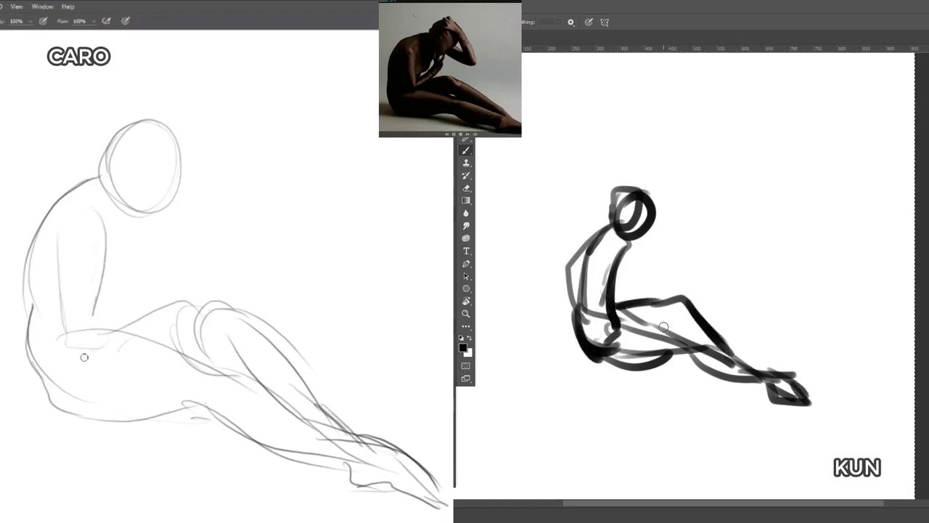
{"action": "left_click_drag", "start_coordinate": [121, 339], "coordinate": [166, 283]}
{"action": "left_click_drag", "start_coordinate": [93, 314], "coordinate": [124, 271]}
- Darken the neck and back contour on the second canvas and firm up the forearm and wrist on the first
{"action": "left_click_drag", "start_coordinate": [614, 223], "coordinate": [592, 233]}
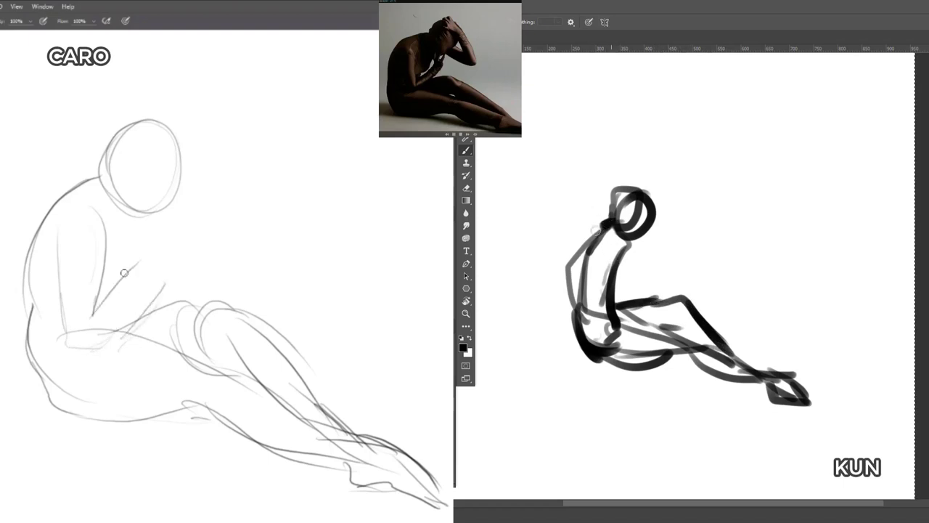
{"action": "left_click_drag", "start_coordinate": [124, 271], "coordinate": [140, 261]}
{"action": "left_click_drag", "start_coordinate": [592, 232], "coordinate": [577, 312]}
{"action": "left_click_drag", "start_coordinate": [569, 266], "coordinate": [571, 333]}
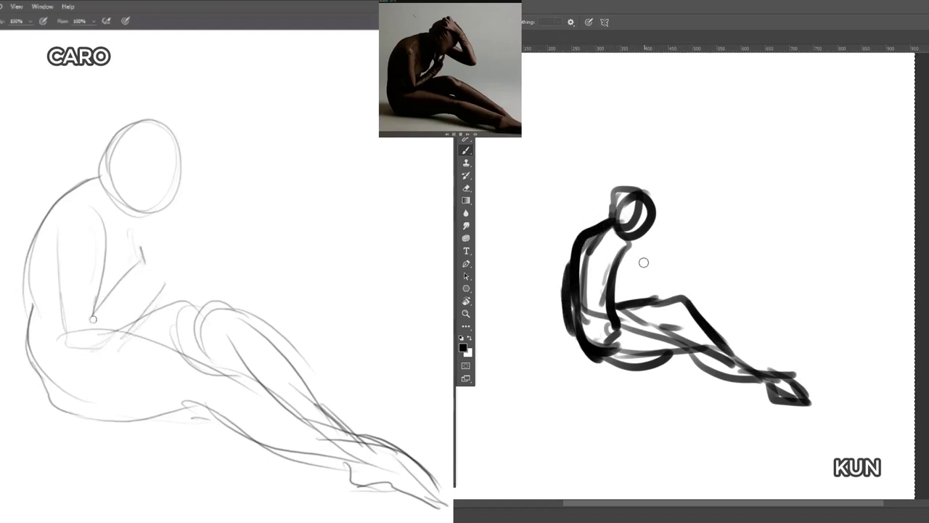
{"action": "left_click_drag", "start_coordinate": [93, 318], "coordinate": [145, 253]}
{"action": "left_click_drag", "start_coordinate": [629, 252], "coordinate": [647, 242]}
{"action": "left_click_drag", "start_coordinate": [90, 318], "coordinate": [151, 255]}
{"action": "left_click_drag", "start_coordinate": [639, 244], "coordinate": [611, 285]}
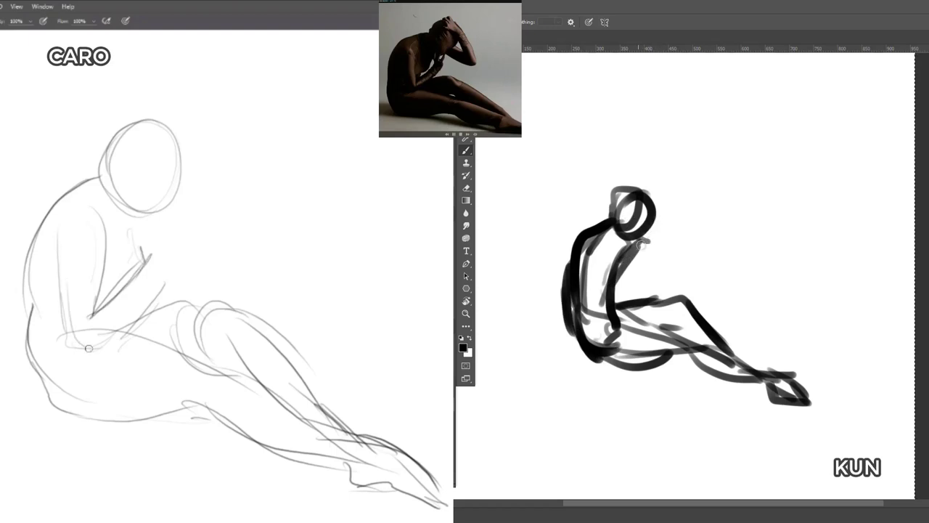
- Draw the hand with spread fingers below the chin on the first canvas and the head outline and bent raised arm on the second
{"action": "left_click_drag", "start_coordinate": [117, 330], "coordinate": [145, 284]}
{"action": "left_click_drag", "start_coordinate": [647, 236], "coordinate": [666, 245]}
{"action": "left_click_drag", "start_coordinate": [128, 327], "coordinate": [150, 286]}
{"action": "left_click_drag", "start_coordinate": [608, 228], "coordinate": [640, 248]}
{"action": "left_click_drag", "start_coordinate": [150, 286], "coordinate": [164, 266]}
{"action": "mouse_move", "coordinate": [617, 189]}
{"action": "left_mouse_down"}
{"action": "mouse_move", "coordinate": [630, 243]}
{"action": "mouse_move", "coordinate": [677, 267]}
{"action": "left_mouse_up"}
{"action": "left_click_drag", "start_coordinate": [164, 222], "coordinate": [154, 233]}
{"action": "left_click_drag", "start_coordinate": [652, 231], "coordinate": [690, 256]}
{"action": "left_click_drag", "start_coordinate": [155, 234], "coordinate": [155, 213]}
{"action": "left_click_drag", "start_coordinate": [677, 267], "coordinate": [669, 245]}
{"action": "left_click_drag", "start_coordinate": [147, 214], "coordinate": [143, 235]}
{"action": "left_click_drag", "start_coordinate": [669, 245], "coordinate": [659, 210]}
{"action": "left_click_drag", "start_coordinate": [141, 235], "coordinate": [135, 219]}
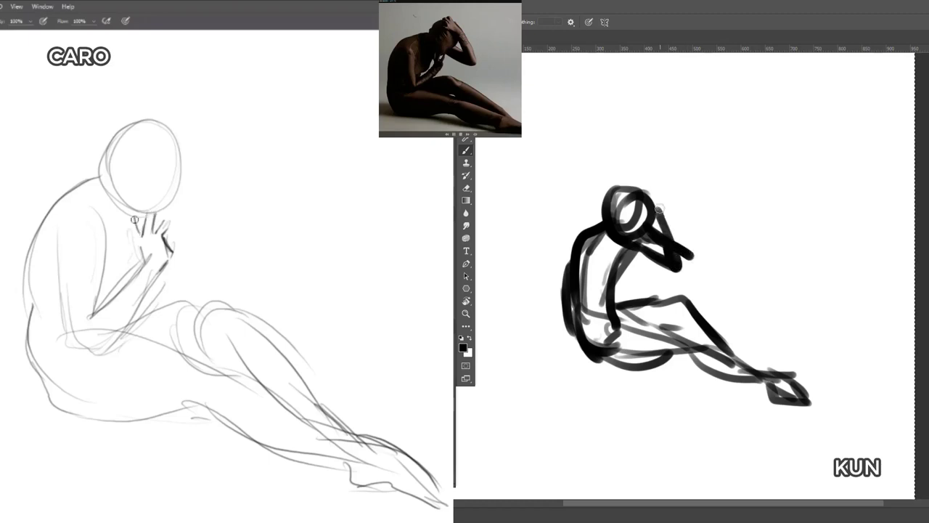
- Add the hand gripping the head and the elbow on the second canvas and shape the thumb and wrist on the first
{"action": "mouse_move", "coordinate": [659, 209]}
{"action": "left_mouse_down"}
{"action": "mouse_move", "coordinate": [691, 261]}
{"action": "mouse_move", "coordinate": [672, 285]}
{"action": "left_mouse_up"}
{"action": "left_click_drag", "start_coordinate": [144, 239], "coordinate": [128, 251]}
{"action": "left_click_drag", "start_coordinate": [629, 212], "coordinate": [668, 190]}
{"action": "left_click_drag", "start_coordinate": [156, 245], "coordinate": [138, 276]}
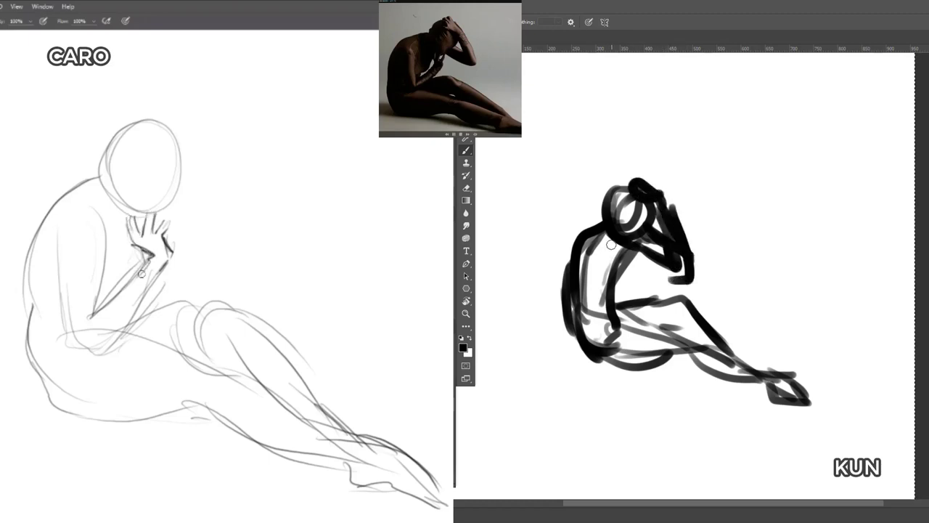
- Erase the forearm's upper line on the first canvas and draw the near upper arm on the second
{"action": "key", "text": "e"}
{"action": "left_click_drag", "start_coordinate": [598, 246], "coordinate": [604, 296]}
{"action": "left_click_drag", "start_coordinate": [115, 299], "coordinate": [140, 274]}
{"action": "left_click_drag", "start_coordinate": [584, 251], "coordinate": [602, 307]}
{"action": "left_click_drag", "start_coordinate": [140, 275], "coordinate": [144, 264]}
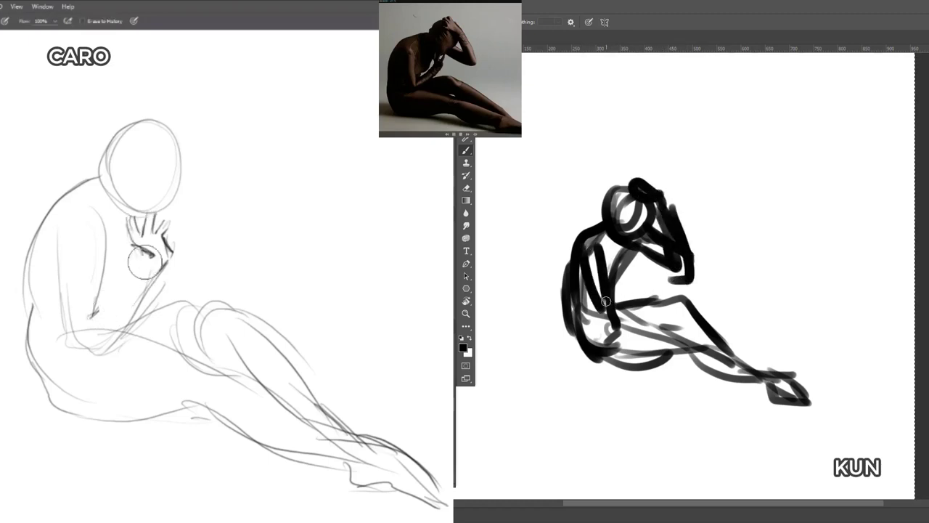
- Redraw the forearm and wrist line on the first canvas and add the near forearm and raised hand on the second
{"action": "key", "text": "b"}
{"action": "left_click_drag", "start_coordinate": [607, 301], "coordinate": [643, 282]}
{"action": "left_click_drag", "start_coordinate": [95, 314], "coordinate": [148, 264]}
{"action": "left_click_drag", "start_coordinate": [639, 247], "coordinate": [643, 277]}
{"action": "left_click_drag", "start_coordinate": [102, 310], "coordinate": [147, 269]}
{"action": "left_click_drag", "start_coordinate": [640, 253], "coordinate": [651, 283]}
{"action": "left_click_drag", "start_coordinate": [132, 287], "coordinate": [148, 259]}
{"action": "left_click_drag", "start_coordinate": [652, 282], "coordinate": [608, 308]}
{"action": "mouse_move", "coordinate": [147, 270]}
{"action": "left_mouse_down"}
{"action": "mouse_move", "coordinate": [150, 251]}
{"action": "mouse_move", "coordinate": [166, 246]}
{"action": "left_mouse_up"}
- Clean up and darken the forearm's lower edge on the first canvas and thicken the back and hip contour on the second
{"action": "key", "text": "e"}
{"action": "left_click_drag", "start_coordinate": [584, 276], "coordinate": [598, 313]}
{"action": "left_click_drag", "start_coordinate": [165, 245], "coordinate": [164, 265]}
{"action": "key", "text": "b"}
{"action": "mouse_move", "coordinate": [585, 290]}
{"action": "left_mouse_down"}
{"action": "mouse_move", "coordinate": [582, 271]}
{"action": "mouse_move", "coordinate": [565, 331]}
{"action": "left_mouse_up"}
{"action": "left_click_drag", "start_coordinate": [167, 266], "coordinate": [122, 331]}
{"action": "left_click_drag", "start_coordinate": [565, 331], "coordinate": [608, 361]}
{"action": "left_click_drag", "start_coordinate": [166, 274], "coordinate": [116, 339]}
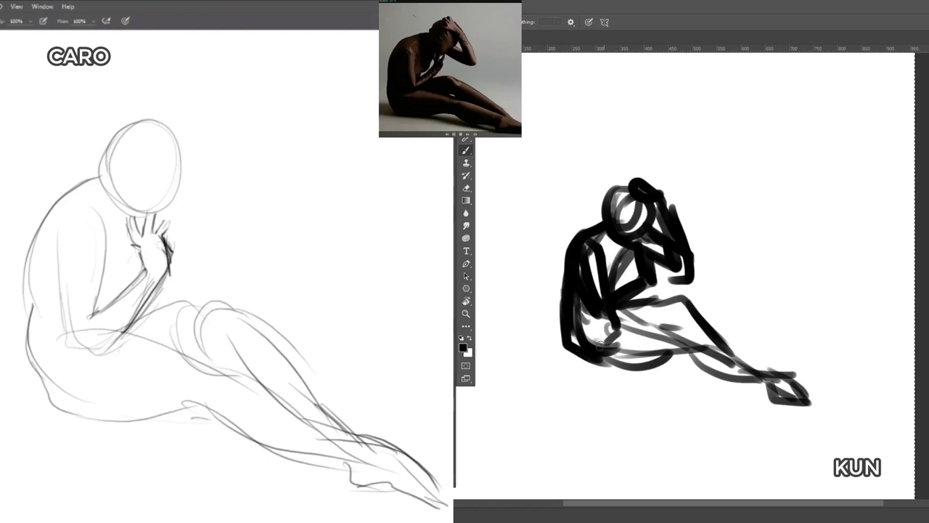
- Reinforce the thigh contours on the second canvas and darken the side of the hand and wrist on the first
{"action": "left_click_drag", "start_coordinate": [599, 342], "coordinate": [689, 359]}
{"action": "left_click_drag", "start_coordinate": [158, 233], "coordinate": [167, 249]}
{"action": "left_click_drag", "start_coordinate": [609, 321], "coordinate": [710, 355]}
{"action": "left_click_drag", "start_coordinate": [161, 243], "coordinate": [167, 259]}
{"action": "left_click_drag", "start_coordinate": [621, 355], "coordinate": [723, 349]}
{"action": "left_click_drag", "start_coordinate": [152, 239], "coordinate": [170, 254]}
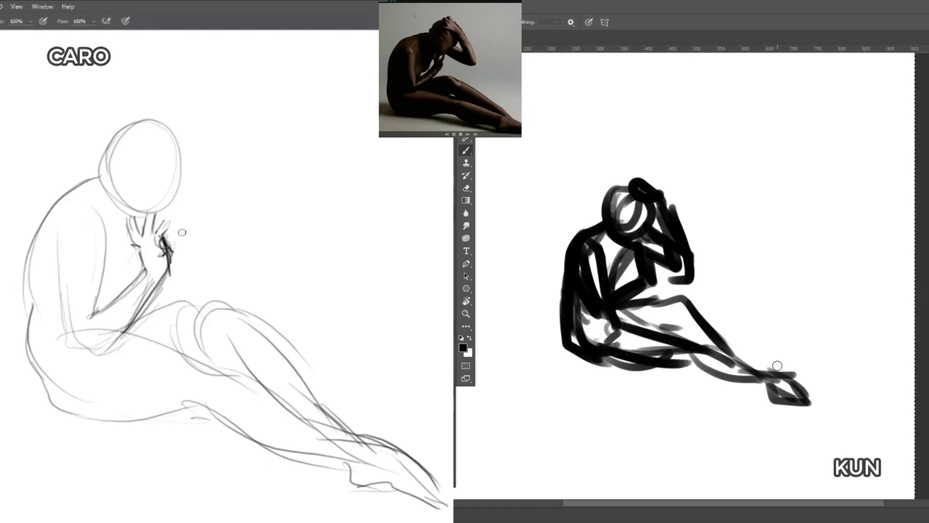
{"action": "left_click_drag", "start_coordinate": [679, 296], "coordinate": [640, 310]}
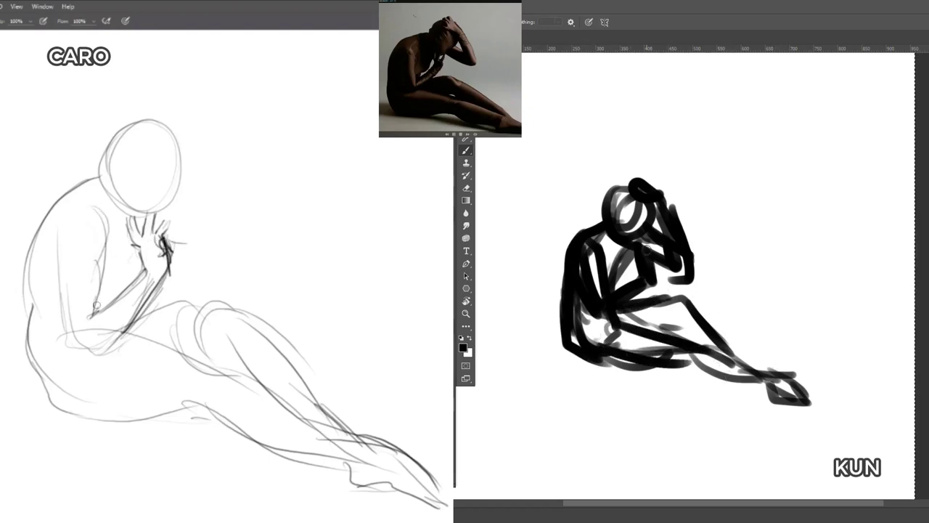
- Darken the upper arm's inner edge and add a chest line on the first canvas, and retrace the lower leg on the second
{"action": "left_click_drag", "start_coordinate": [98, 261], "coordinate": [92, 314]}
{"action": "left_click_drag", "start_coordinate": [112, 224], "coordinate": [87, 324]}
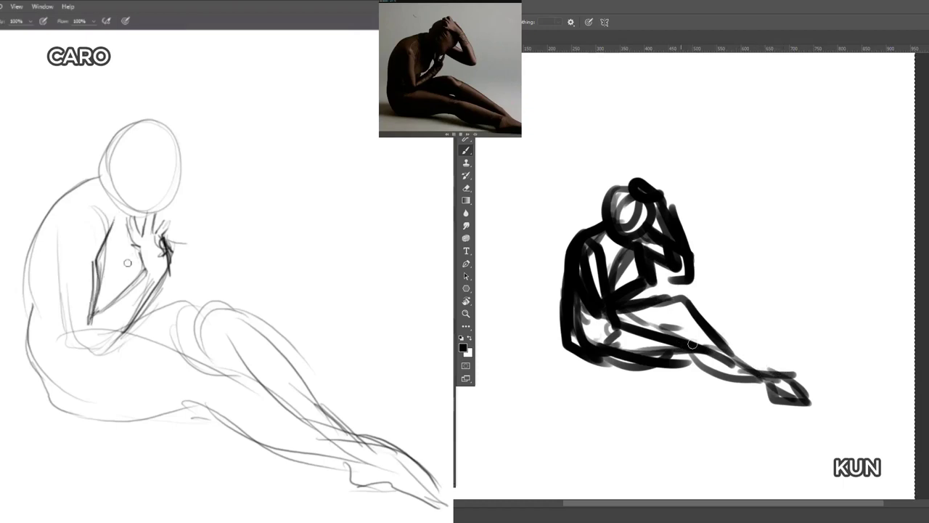
{"action": "left_click_drag", "start_coordinate": [693, 344], "coordinate": [762, 373]}
{"action": "left_click_drag", "start_coordinate": [119, 241], "coordinate": [125, 278]}
{"action": "left_click_drag", "start_coordinate": [762, 373], "coordinate": [786, 384]}
{"action": "left_click_drag", "start_coordinate": [125, 278], "coordinate": [95, 312]}
- Darken the shin and foot on the second canvas and draw the other arm extending beside the hand on the first
{"action": "mouse_move", "coordinate": [692, 352]}
{"action": "left_mouse_down"}
{"action": "mouse_move", "coordinate": [698, 369]}
{"action": "mouse_move", "coordinate": [771, 375]}
{"action": "left_mouse_up"}
{"action": "left_click_drag", "start_coordinate": [131, 229], "coordinate": [125, 269]}
{"action": "left_click_drag", "start_coordinate": [771, 375], "coordinate": [813, 405]}
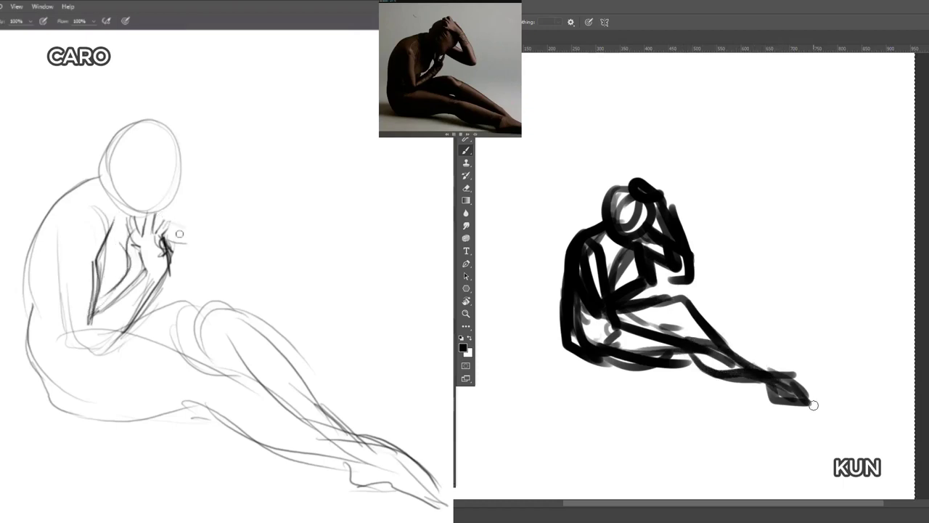
{"action": "left_click_drag", "start_coordinate": [231, 233], "coordinate": [175, 229]}
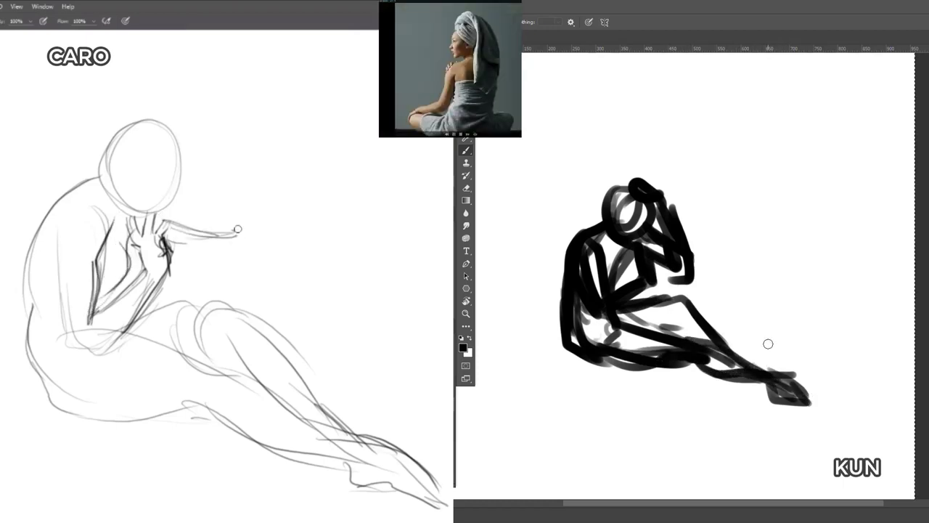
- Clear both canvases and start the head outline of the towel-wrapped seated woman on each
{"action": "key", "text": "Delete"}
{"action": "left_click_drag", "start_coordinate": [246, 244], "coordinate": [224, 158]}
{"action": "key", "text": "Delete"}
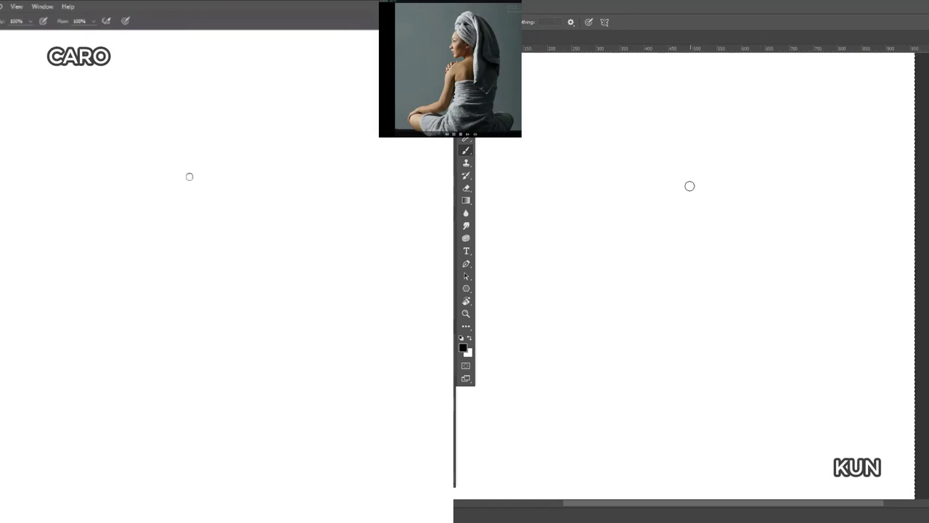
{"action": "mouse_move", "coordinate": [684, 164]}
{"action": "left_mouse_down"}
{"action": "mouse_move", "coordinate": [675, 196]}
{"action": "mouse_move", "coordinate": [700, 182]}
{"action": "mouse_move", "coordinate": [670, 192]}
{"action": "left_mouse_up"}
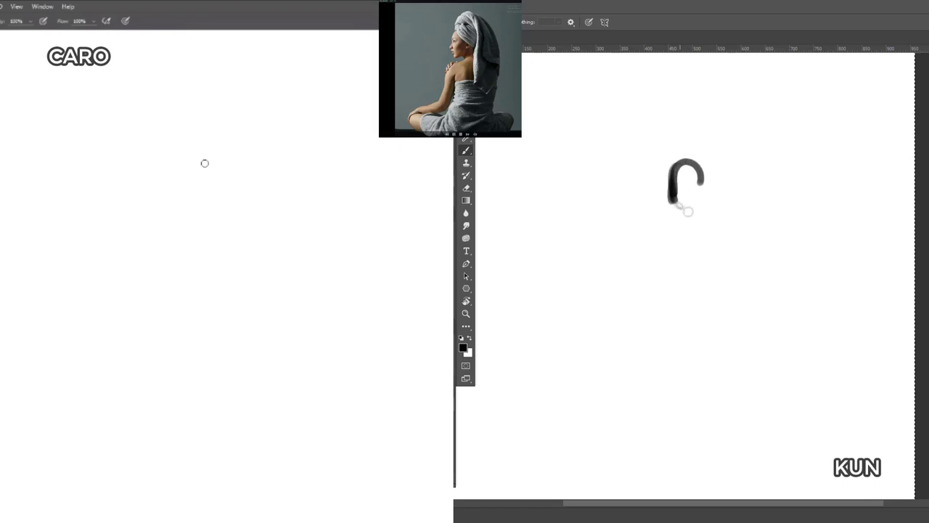
{"action": "left_click_drag", "start_coordinate": [277, 138], "coordinate": [208, 164]}
{"action": "left_click_drag", "start_coordinate": [703, 172], "coordinate": [697, 197]}
{"action": "left_click_drag", "start_coordinate": [208, 164], "coordinate": [235, 205]}
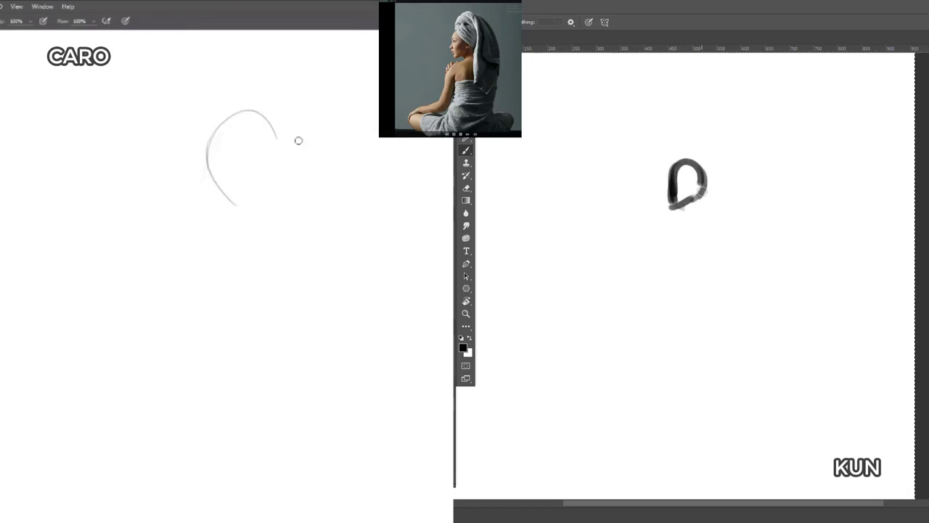
- Complete the head oval and forehead line on the first canvas and add the jaw and neck on the second
{"action": "left_click_drag", "start_coordinate": [254, 112], "coordinate": [209, 138]}
{"action": "left_click_drag", "start_coordinate": [701, 188], "coordinate": [703, 215]}
{"action": "left_click_drag", "start_coordinate": [210, 139], "coordinate": [210, 156]}
{"action": "left_click_drag", "start_coordinate": [686, 205], "coordinate": [693, 216]}
{"action": "left_click_drag", "start_coordinate": [701, 185], "coordinate": [706, 214]}
{"action": "left_click_drag", "start_coordinate": [211, 156], "coordinate": [208, 190]}
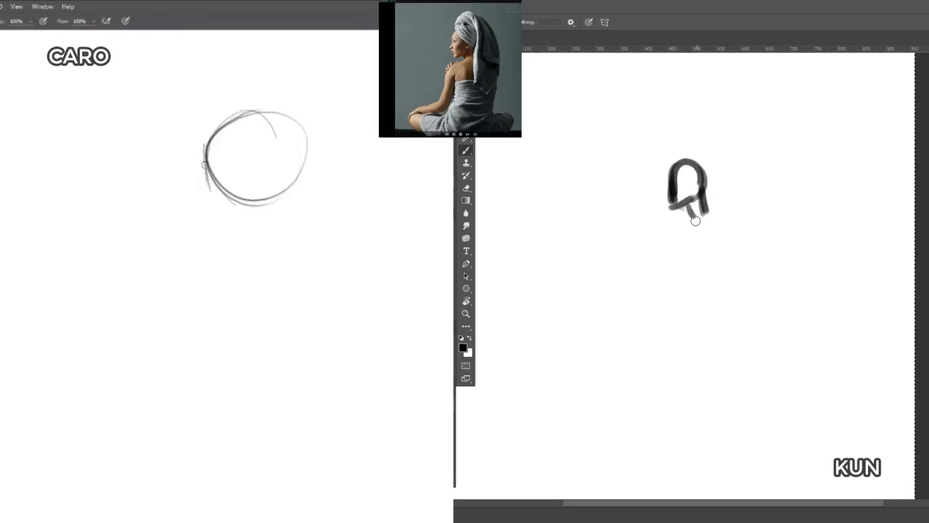
- Draw the nose, jaw profile and first fingers on the first canvas and the shoulders and upper torso sides on the second
{"action": "left_click_drag", "start_coordinate": [696, 210], "coordinate": [666, 231]}
{"action": "left_click_drag", "start_coordinate": [199, 203], "coordinate": [208, 211]}
{"action": "left_click_drag", "start_coordinate": [666, 231], "coordinate": [657, 256]}
{"action": "left_click_drag", "start_coordinate": [208, 212], "coordinate": [214, 215]}
{"action": "left_click_drag", "start_coordinate": [666, 226], "coordinate": [717, 281]}
{"action": "mouse_move", "coordinate": [211, 207]}
{"action": "left_mouse_down"}
{"action": "mouse_move", "coordinate": [243, 241]}
{"action": "mouse_move", "coordinate": [234, 243]}
{"action": "left_mouse_up"}
{"action": "left_click_drag", "start_coordinate": [725, 222], "coordinate": [706, 279]}
{"action": "left_click_drag", "start_coordinate": [674, 228], "coordinate": [680, 263]}
{"action": "left_click_drag", "start_coordinate": [232, 244], "coordinate": [260, 229]}
{"action": "left_click_drag", "start_coordinate": [671, 246], "coordinate": [671, 290]}
{"action": "left_click_drag", "start_coordinate": [251, 236], "coordinate": [260, 253]}
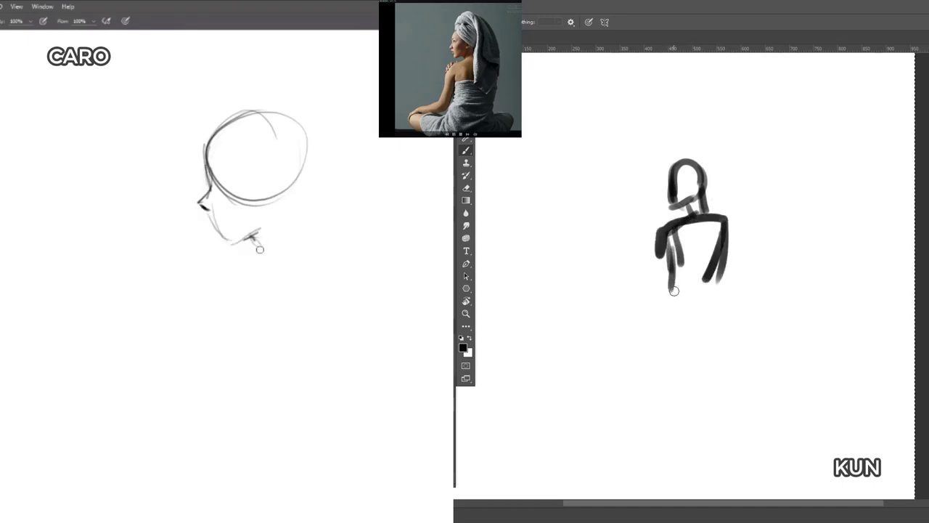
- Sketch both folded legs on the second canvas and the fingers, shoulder and upper arm on the first
{"action": "mouse_move", "coordinate": [716, 247]}
{"action": "left_mouse_down"}
{"action": "mouse_move", "coordinate": [713, 319]}
{"action": "mouse_move", "coordinate": [657, 350]}
{"action": "left_mouse_up"}
{"action": "left_click_drag", "start_coordinate": [256, 232], "coordinate": [262, 257]}
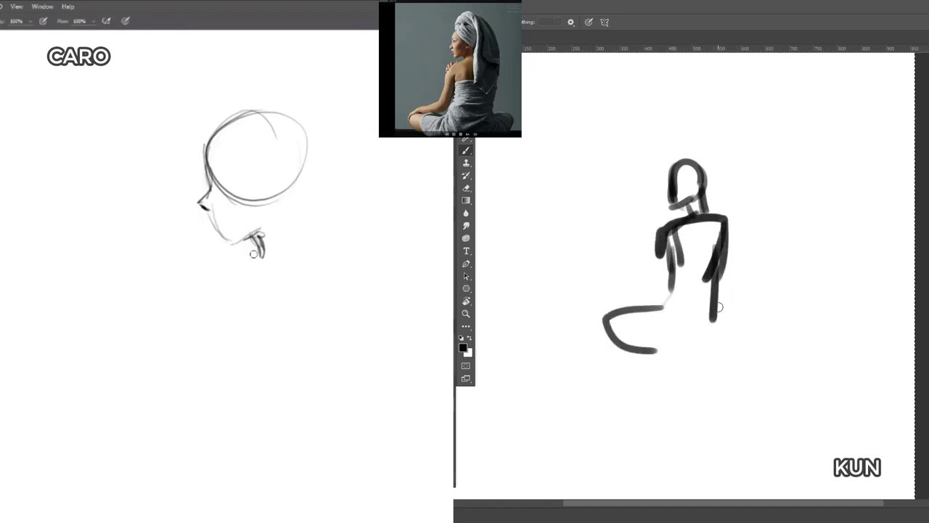
{"action": "left_click_drag", "start_coordinate": [719, 307], "coordinate": [732, 333]}
{"action": "mouse_move", "coordinate": [262, 254]}
{"action": "left_mouse_down"}
{"action": "mouse_move", "coordinate": [225, 266]}
{"action": "mouse_move", "coordinate": [185, 319]}
{"action": "left_mouse_up"}
{"action": "left_click_drag", "start_coordinate": [664, 221], "coordinate": [653, 250]}
{"action": "left_click_drag", "start_coordinate": [250, 246], "coordinate": [181, 323]}
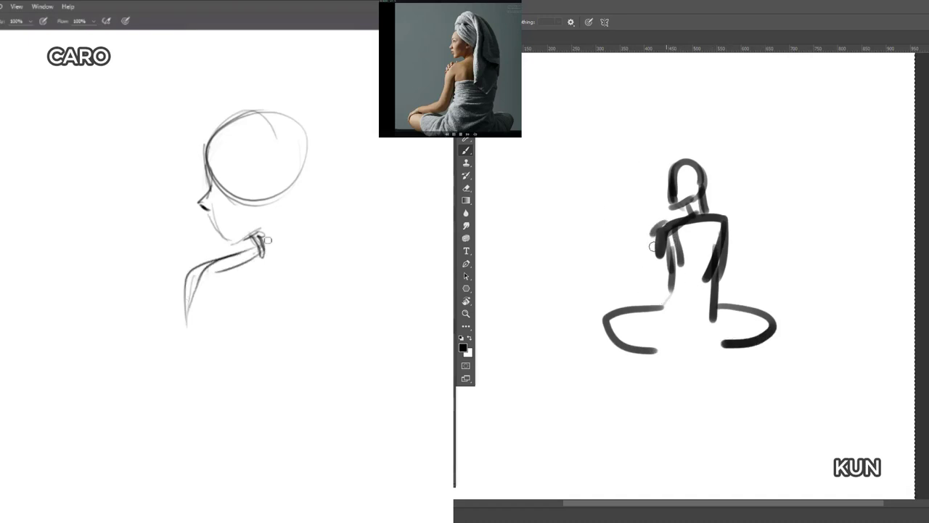
- Draw the arm reaching to the knee on the second canvas and the garment's upper edge and head-towel wrap lines on the first
{"action": "left_click_drag", "start_coordinate": [657, 232], "coordinate": [657, 270]}
{"action": "mouse_move", "coordinate": [247, 250]}
{"action": "left_mouse_down"}
{"action": "mouse_move", "coordinate": [176, 326]}
{"action": "mouse_move", "coordinate": [333, 299]}
{"action": "left_mouse_up"}
{"action": "left_click_drag", "start_coordinate": [657, 249], "coordinate": [645, 299]}
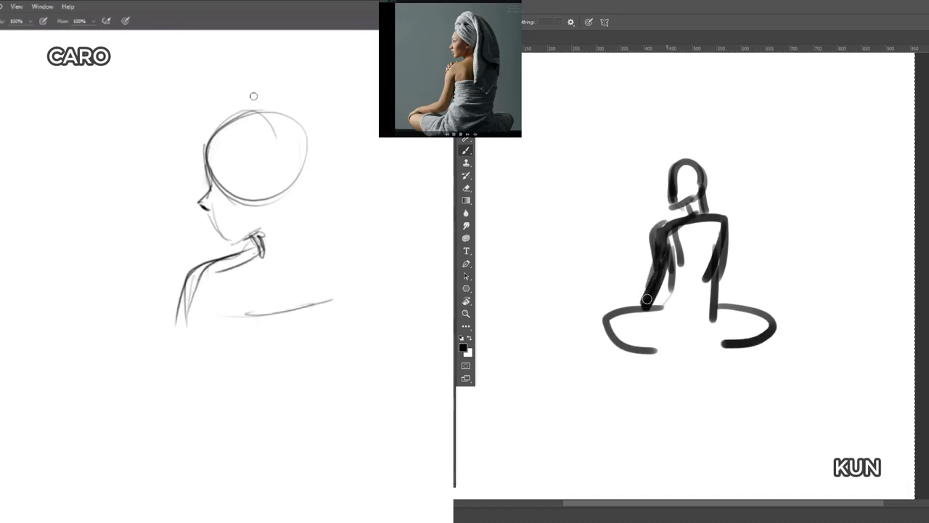
{"action": "left_click_drag", "start_coordinate": [230, 126], "coordinate": [296, 175]}
{"action": "left_click_drag", "start_coordinate": [651, 285], "coordinate": [592, 311]}
{"action": "left_click_drag", "start_coordinate": [226, 93], "coordinate": [302, 210]}
{"action": "left_click_drag", "start_coordinate": [220, 116], "coordinate": [286, 200]}
{"action": "left_click_drag", "start_coordinate": [593, 311], "coordinate": [662, 306]}
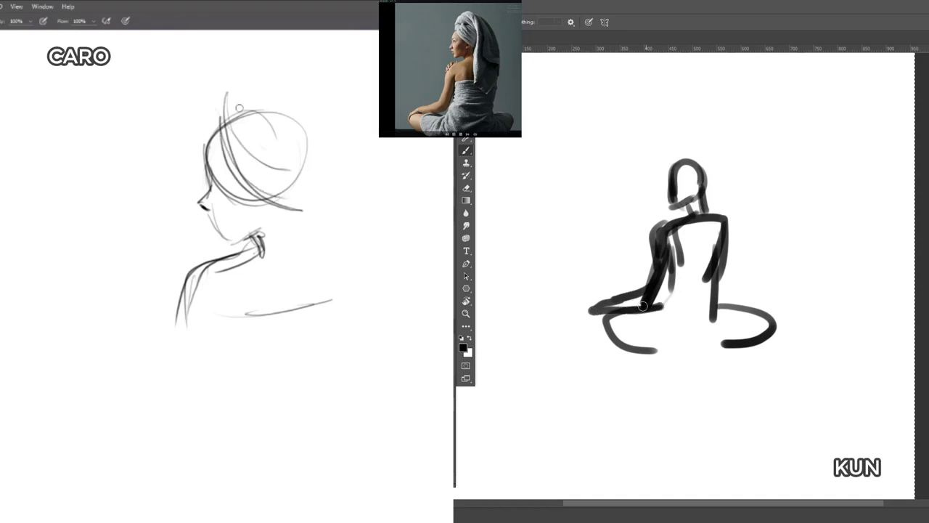
- Add more folds and the rising edge of the head towel on the first canvas and a hand at the knee on the second
{"action": "left_click_drag", "start_coordinate": [240, 109], "coordinate": [307, 176]}
{"action": "mouse_move", "coordinate": [237, 122]}
{"action": "left_mouse_down"}
{"action": "mouse_move", "coordinate": [304, 154]}
{"action": "mouse_move", "coordinate": [276, 111]}
{"action": "left_mouse_up"}
{"action": "left_click_drag", "start_coordinate": [274, 114], "coordinate": [302, 145]}
{"action": "left_click_drag", "start_coordinate": [226, 131], "coordinate": [298, 103]}
{"action": "mouse_move", "coordinate": [598, 320]}
{"action": "left_mouse_down"}
{"action": "mouse_move", "coordinate": [585, 347]}
{"action": "mouse_move", "coordinate": [611, 354]}
{"action": "left_mouse_up"}
{"action": "left_click_drag", "start_coordinate": [254, 64], "coordinate": [227, 119]}
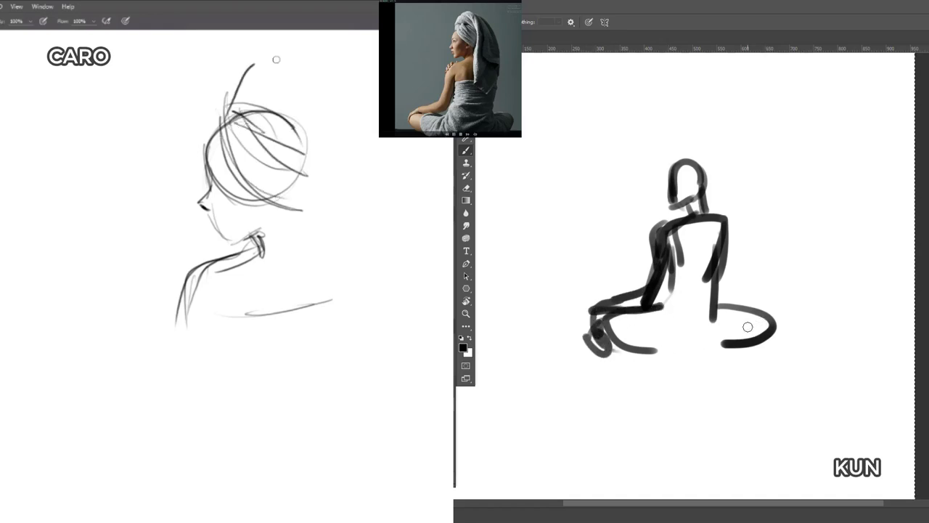
- Draw the towel's peak and long back edge on the first canvas and join the crossed legs' lower contour on the second
{"action": "left_click_drag", "start_coordinate": [248, 70], "coordinate": [286, 127]}
{"action": "left_click_drag", "start_coordinate": [267, 90], "coordinate": [309, 120]}
{"action": "left_click_drag", "start_coordinate": [765, 325], "coordinate": [710, 368]}
{"action": "left_click_drag", "start_coordinate": [305, 85], "coordinate": [309, 292]}
{"action": "left_click_drag", "start_coordinate": [643, 351], "coordinate": [743, 344]}
- Outline the hanging towel down to its lower end on the first canvas and round off the lower back on the second
{"action": "left_click_drag", "start_coordinate": [302, 154], "coordinate": [283, 261]}
{"action": "left_click_drag", "start_coordinate": [277, 301], "coordinate": [299, 390]}
{"action": "mouse_move", "coordinate": [289, 337]}
{"action": "left_mouse_down"}
{"action": "mouse_move", "coordinate": [314, 399]}
{"action": "mouse_move", "coordinate": [375, 354]}
{"action": "left_mouse_up"}
{"action": "left_click_drag", "start_coordinate": [672, 278], "coordinate": [717, 327]}
{"action": "left_click_drag", "start_coordinate": [301, 400], "coordinate": [413, 299]}
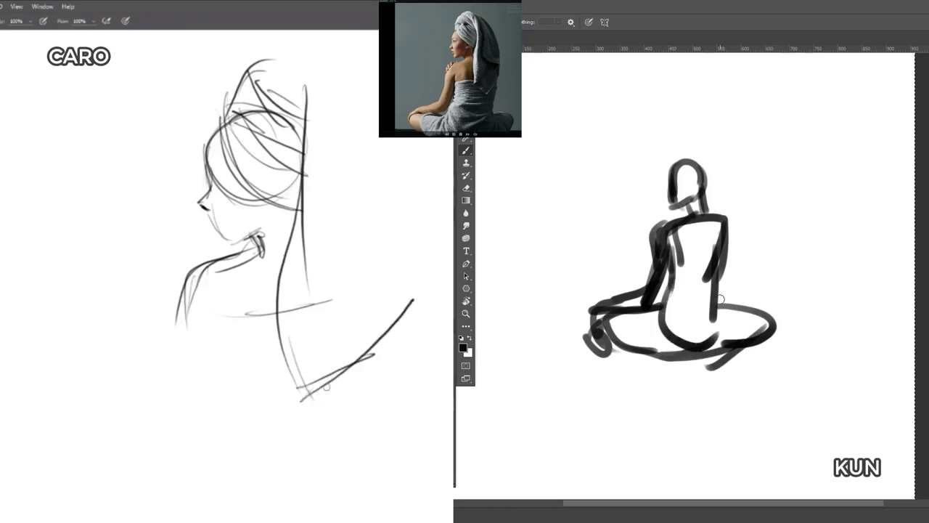
- Outline the hanging towel's folds, outer end and top edge on the first canvas and reinforce the lower back on the second
{"action": "left_click_drag", "start_coordinate": [719, 296], "coordinate": [694, 338]}
{"action": "left_click_drag", "start_coordinate": [308, 384], "coordinate": [368, 285]}
{"action": "left_click_drag", "start_coordinate": [328, 186], "coordinate": [410, 293]}
{"action": "left_click_drag", "start_coordinate": [330, 213], "coordinate": [332, 124]}
{"action": "left_click_drag", "start_coordinate": [326, 181], "coordinate": [330, 114]}
{"action": "left_click_drag", "start_coordinate": [259, 41], "coordinate": [360, 97]}
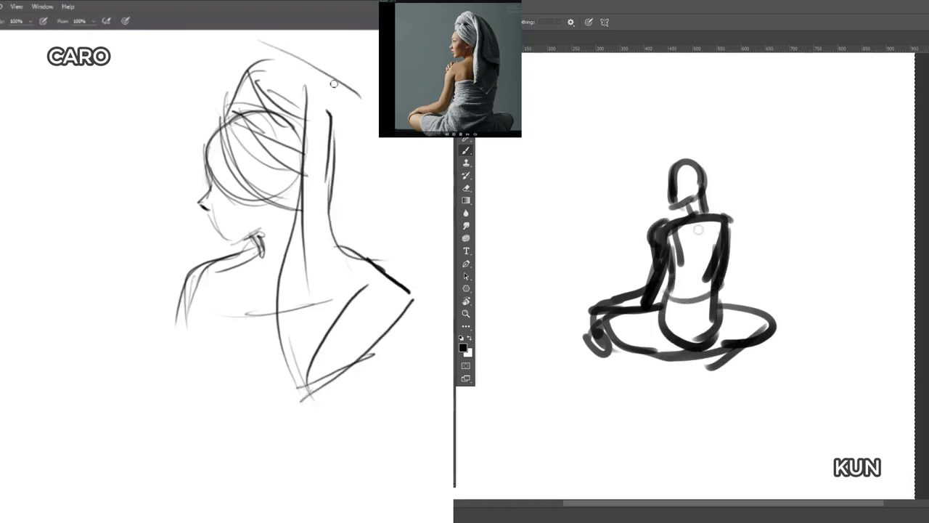
- Draw and darken the head towel's long back edge down to its outer corner on the first canvas
{"action": "mouse_move", "coordinate": [308, 75]}
{"action": "left_mouse_down"}
{"action": "mouse_move", "coordinate": [373, 125]}
{"action": "mouse_move", "coordinate": [378, 241]}
{"action": "left_mouse_up"}
{"action": "left_click_drag", "start_coordinate": [362, 179], "coordinate": [402, 294]}
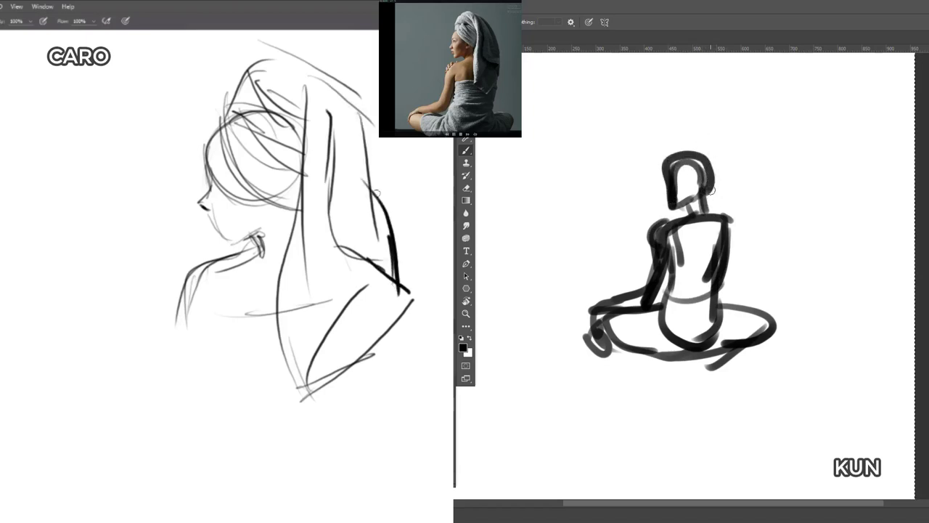
{"action": "left_click_drag", "start_coordinate": [350, 109], "coordinate": [395, 283]}
- Add the eye and lips on the first canvas and thicken the torso's side and the front leg on the second
{"action": "left_click_drag", "start_coordinate": [216, 174], "coordinate": [218, 190]}
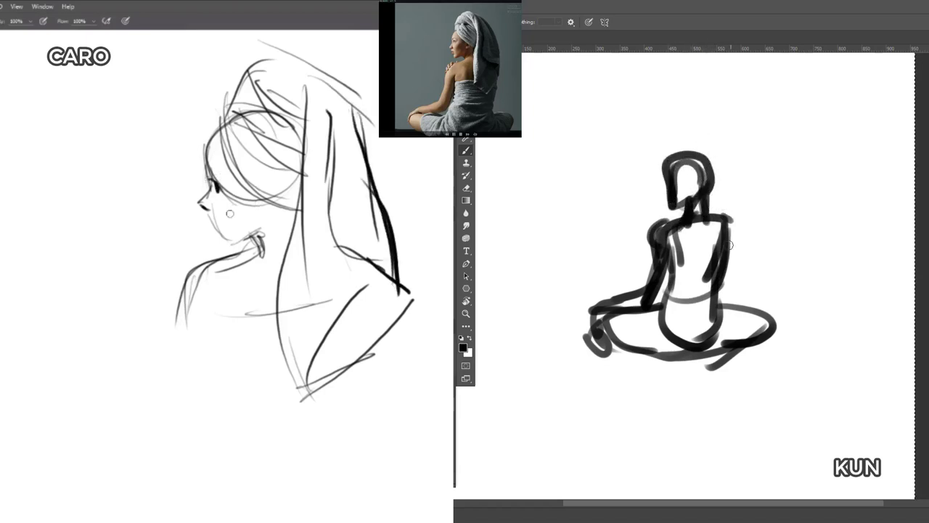
{"action": "left_click_drag", "start_coordinate": [725, 219], "coordinate": [716, 314]}
{"action": "left_click_drag", "start_coordinate": [214, 178], "coordinate": [229, 180]}
{"action": "mouse_move", "coordinate": [668, 270]}
{"action": "left_mouse_down"}
{"action": "mouse_move", "coordinate": [669, 303]}
{"action": "mouse_move", "coordinate": [640, 310]}
{"action": "mouse_move", "coordinate": [609, 350]}
{"action": "left_mouse_up"}
{"action": "left_click_drag", "start_coordinate": [209, 211], "coordinate": [212, 222]}
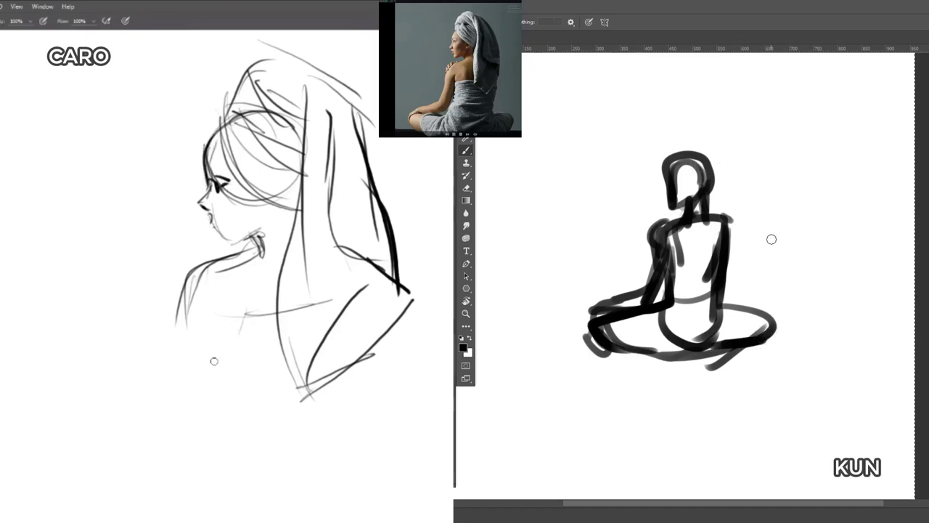
- Draw the upper arm, the body towel's upper edge and the near side of the torso on the first canvas
{"action": "left_click_drag", "start_coordinate": [225, 308], "coordinate": [209, 370]}
{"action": "left_click_drag", "start_coordinate": [194, 274], "coordinate": [187, 356]}
{"action": "mouse_move", "coordinate": [193, 317]}
{"action": "left_mouse_down"}
{"action": "mouse_move", "coordinate": [178, 392]}
{"action": "mouse_move", "coordinate": [193, 415]}
{"action": "mouse_move", "coordinate": [225, 310]}
{"action": "mouse_move", "coordinate": [278, 323]}
{"action": "left_mouse_up"}
{"action": "left_click_drag", "start_coordinate": [231, 319], "coordinate": [238, 398]}
{"action": "left_click_drag", "start_coordinate": [227, 355], "coordinate": [210, 417]}
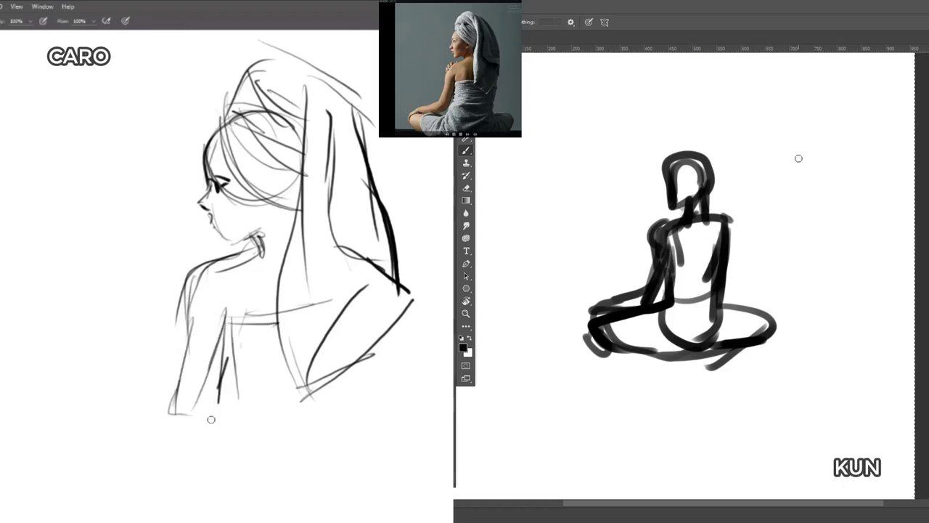
- Draw the far side of the torso down to the waist on the first canvas and start a face profile's nose on the second
{"action": "left_click_drag", "start_coordinate": [799, 157], "coordinate": [774, 193]}
{"action": "left_click_drag", "start_coordinate": [358, 294], "coordinate": [312, 437]}
{"action": "left_click_drag", "start_coordinate": [798, 157], "coordinate": [774, 195]}
{"action": "left_click_drag", "start_coordinate": [368, 293], "coordinate": [304, 436]}
{"action": "left_click_drag", "start_coordinate": [319, 395], "coordinate": [309, 451]}
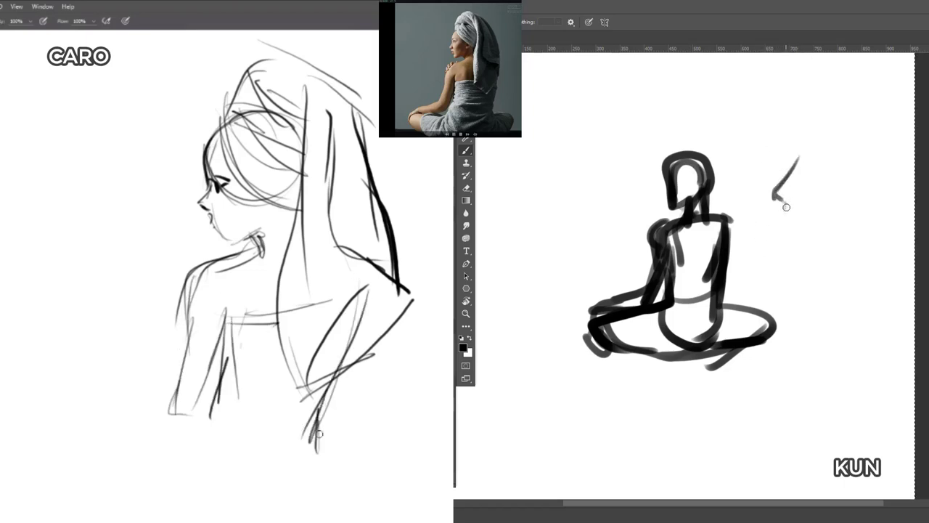
{"action": "left_click_drag", "start_coordinate": [314, 420], "coordinate": [321, 468]}
- Sketch the hips and towel folds around the waist on the first canvas and the upper lip on the second
{"action": "mouse_move", "coordinate": [232, 399]}
{"action": "left_mouse_down"}
{"action": "mouse_move", "coordinate": [205, 443]}
{"action": "mouse_move", "coordinate": [183, 476]}
{"action": "left_mouse_up"}
{"action": "left_click_drag", "start_coordinate": [789, 220], "coordinate": [806, 226]}
{"action": "left_click_drag", "start_coordinate": [184, 465], "coordinate": [222, 506]}
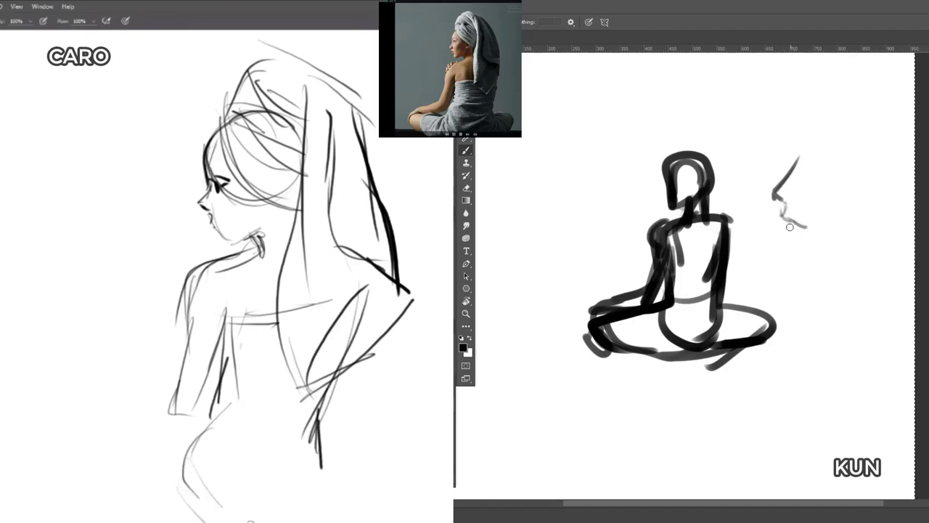
{"action": "left_click_drag", "start_coordinate": [202, 446], "coordinate": [304, 517]}
{"action": "left_click_drag", "start_coordinate": [257, 491], "coordinate": [325, 473]}
{"action": "left_click_drag", "start_coordinate": [217, 448], "coordinate": [317, 441]}
{"action": "left_click_drag", "start_coordinate": [223, 417], "coordinate": [292, 438]}
- Draw the profile's lips and chin on the second canvas and the far hip and thigh on the first
{"action": "mouse_move", "coordinate": [792, 221]}
{"action": "left_mouse_down"}
{"action": "mouse_move", "coordinate": [807, 222]}
{"action": "mouse_move", "coordinate": [803, 236]}
{"action": "left_mouse_up"}
{"action": "mouse_move", "coordinate": [361, 433]}
{"action": "left_mouse_down"}
{"action": "mouse_move", "coordinate": [308, 456]}
{"action": "mouse_move", "coordinate": [331, 435]}
{"action": "mouse_move", "coordinate": [389, 421]}
{"action": "left_mouse_up"}
{"action": "mouse_move", "coordinate": [802, 237]}
{"action": "left_mouse_down"}
{"action": "mouse_move", "coordinate": [798, 248]}
{"action": "mouse_move", "coordinate": [809, 251]}
{"action": "left_mouse_up"}
{"action": "left_click_drag", "start_coordinate": [331, 416], "coordinate": [390, 439]}
{"action": "left_click_drag", "start_coordinate": [795, 251], "coordinate": [809, 264]}
{"action": "left_click_drag", "start_coordinate": [346, 421], "coordinate": [397, 495]}
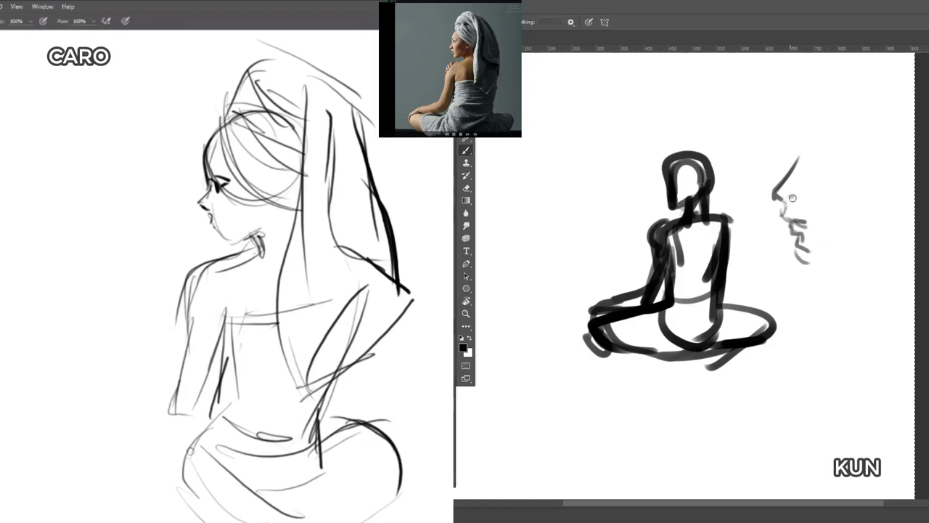
- Outline the near folded leg's thigh and towel edge on the first canvas and add the nostril to the profile on the second
{"action": "left_click_drag", "start_coordinate": [209, 447], "coordinate": [121, 460]}
{"action": "left_click_drag", "start_coordinate": [792, 198], "coordinate": [796, 193]}
{"action": "mouse_move", "coordinate": [120, 461]}
{"action": "left_mouse_down"}
{"action": "mouse_move", "coordinate": [118, 500]}
{"action": "mouse_move", "coordinate": [187, 431]}
{"action": "left_mouse_up"}
{"action": "mouse_move", "coordinate": [174, 425]}
{"action": "left_mouse_down"}
{"action": "mouse_move", "coordinate": [108, 457]}
{"action": "mouse_move", "coordinate": [119, 514]}
{"action": "left_mouse_up"}
{"action": "left_click_drag", "start_coordinate": [796, 186], "coordinate": [797, 197]}
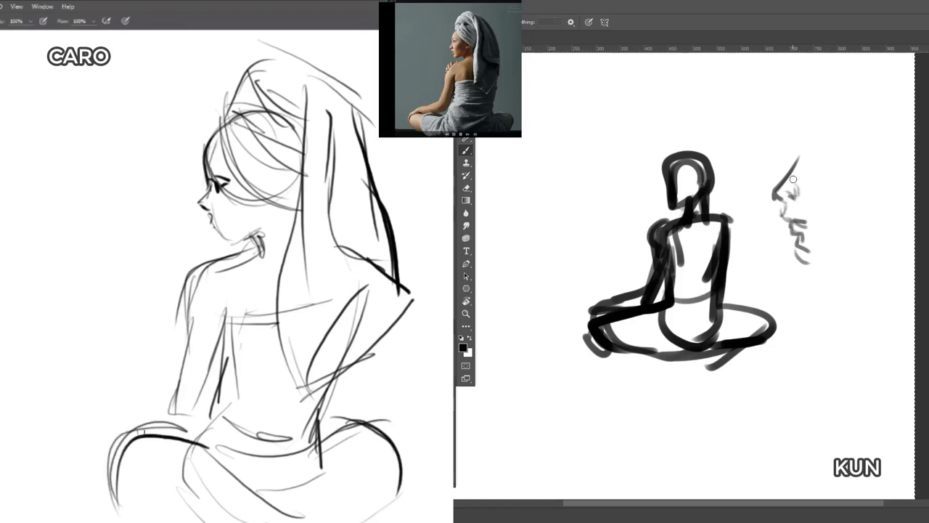
{"action": "left_click_drag", "start_coordinate": [158, 418], "coordinate": [71, 464]}
{"action": "mouse_move", "coordinate": [129, 504]}
{"action": "left_mouse_down"}
{"action": "mouse_move", "coordinate": [187, 430]}
{"action": "mouse_move", "coordinate": [153, 439]}
{"action": "left_mouse_up"}
- Draw the profile's forehead, chin and jaw on the second canvas and the knee and resting forearm on the first
{"action": "mouse_move", "coordinate": [799, 159]}
{"action": "left_mouse_down"}
{"action": "mouse_move", "coordinate": [797, 143]}
{"action": "mouse_move", "coordinate": [857, 100]}
{"action": "mouse_move", "coordinate": [882, 106]}
{"action": "left_mouse_up"}
{"action": "left_click_drag", "start_coordinate": [64, 439], "coordinate": [99, 409]}
{"action": "left_click_drag", "start_coordinate": [841, 95], "coordinate": [802, 123]}
{"action": "mouse_move", "coordinate": [804, 142]}
{"action": "left_mouse_down"}
{"action": "mouse_move", "coordinate": [812, 119]}
{"action": "mouse_move", "coordinate": [855, 85]}
{"action": "left_mouse_up"}
{"action": "left_click_drag", "start_coordinate": [57, 441], "coordinate": [80, 403]}
{"action": "left_click_drag", "start_coordinate": [795, 245], "coordinate": [796, 262]}
{"action": "left_click_drag", "start_coordinate": [797, 254], "coordinate": [820, 261]}
{"action": "left_click_drag", "start_coordinate": [61, 424], "coordinate": [83, 404]}
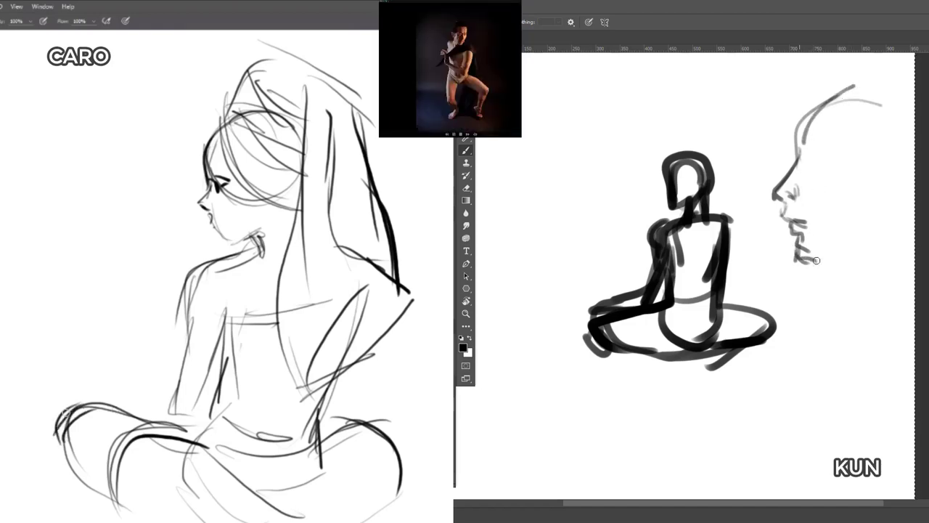
{"action": "left_click_drag", "start_coordinate": [807, 262], "coordinate": [871, 219]}
{"action": "left_click_drag", "start_coordinate": [66, 408], "coordinate": [180, 388]}
{"action": "left_click_drag", "start_coordinate": [121, 415], "coordinate": [209, 411]}
- Clear both canvases and sketch the crouching figure's oval head on each, plus the first shoulder curve on the first canvas
{"action": "key", "text": "Delete"}
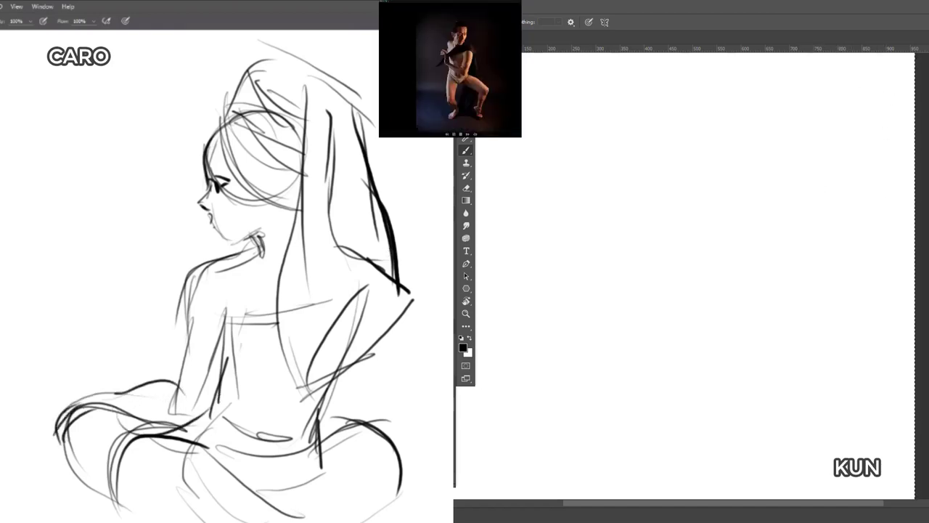
{"action": "key", "text": "Delete"}
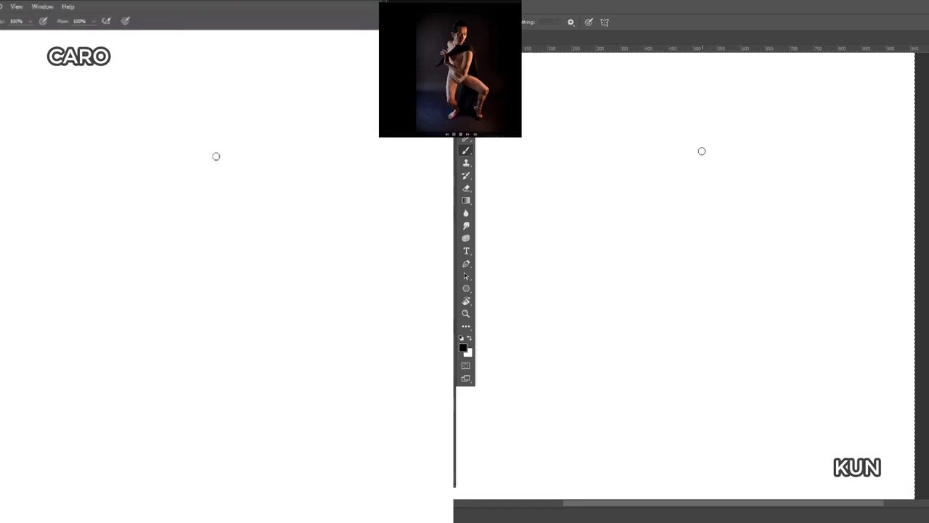
{"action": "left_click_drag", "start_coordinate": [696, 168], "coordinate": [729, 181]}
{"action": "mouse_move", "coordinate": [189, 135]}
{"action": "left_mouse_down"}
{"action": "mouse_move", "coordinate": [224, 92]}
{"action": "mouse_move", "coordinate": [255, 126]}
{"action": "left_mouse_up"}
{"action": "left_click_drag", "start_coordinate": [711, 144], "coordinate": [689, 181]}
{"action": "left_click_drag", "start_coordinate": [252, 114], "coordinate": [198, 148]}
{"action": "left_click_drag", "start_coordinate": [690, 169], "coordinate": [691, 189]}
{"action": "mouse_move", "coordinate": [200, 153]}
{"action": "left_mouse_down"}
{"action": "mouse_move", "coordinate": [254, 111]}
{"action": "mouse_move", "coordinate": [247, 167]}
{"action": "left_mouse_up"}
{"action": "mouse_move", "coordinate": [192, 118]}
{"action": "left_mouse_down"}
{"action": "mouse_move", "coordinate": [196, 164]}
{"action": "mouse_move", "coordinate": [226, 197]}
{"action": "mouse_move", "coordinate": [244, 190]}
{"action": "left_mouse_up"}
{"action": "left_click_drag", "start_coordinate": [261, 138], "coordinate": [241, 181]}
{"action": "left_click_drag", "start_coordinate": [192, 157], "coordinate": [159, 158]}
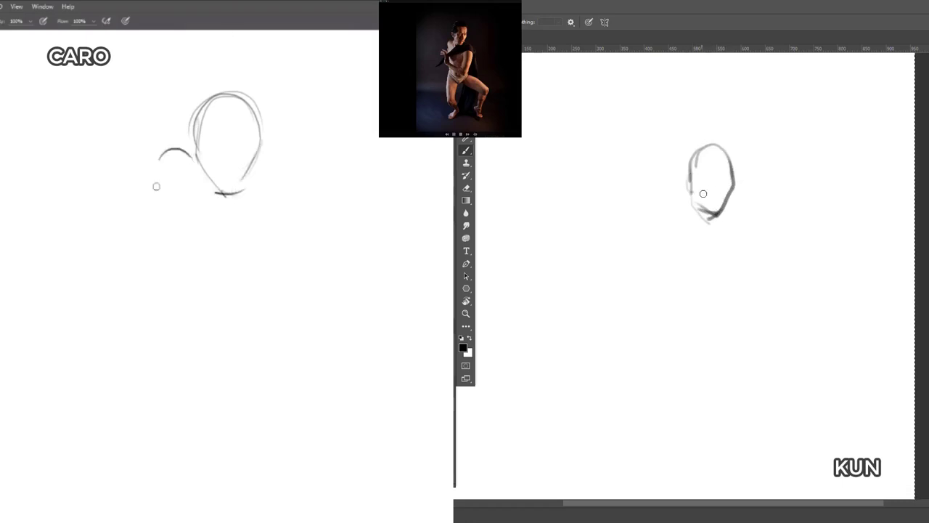
- Block in the torso, chest line and shoulders on the first canvas and the bent arm's forearm on the second
{"action": "mouse_move", "coordinate": [240, 181]}
{"action": "left_mouse_down"}
{"action": "mouse_move", "coordinate": [268, 227]}
{"action": "mouse_move", "coordinate": [261, 286]}
{"action": "left_mouse_up"}
{"action": "left_click_drag", "start_coordinate": [280, 210], "coordinate": [261, 289]}
{"action": "mouse_move", "coordinate": [156, 223]}
{"action": "left_mouse_down"}
{"action": "mouse_move", "coordinate": [170, 177]}
{"action": "mouse_move", "coordinate": [158, 253]}
{"action": "mouse_move", "coordinate": [164, 291]}
{"action": "mouse_move", "coordinate": [229, 317]}
{"action": "left_mouse_up"}
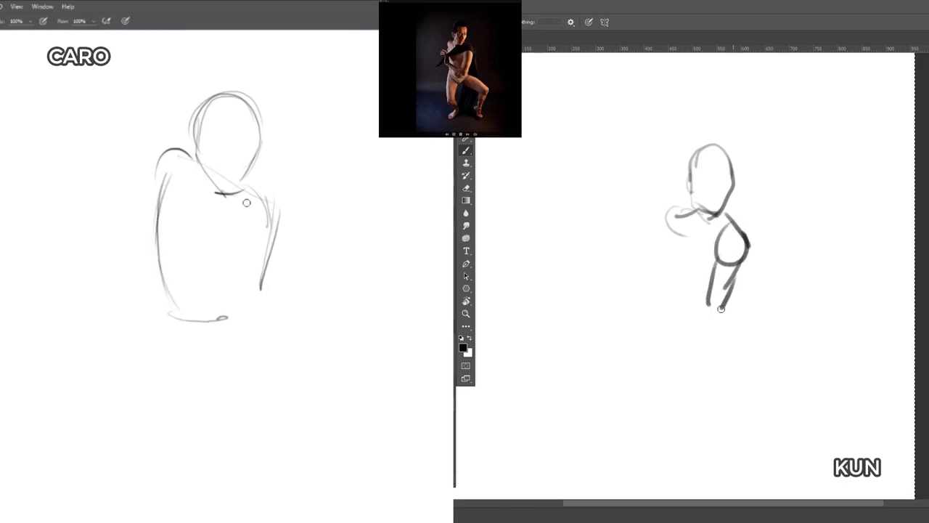
{"action": "left_click_drag", "start_coordinate": [253, 268], "coordinate": [232, 320]}
{"action": "left_click_drag", "start_coordinate": [155, 182], "coordinate": [269, 223]}
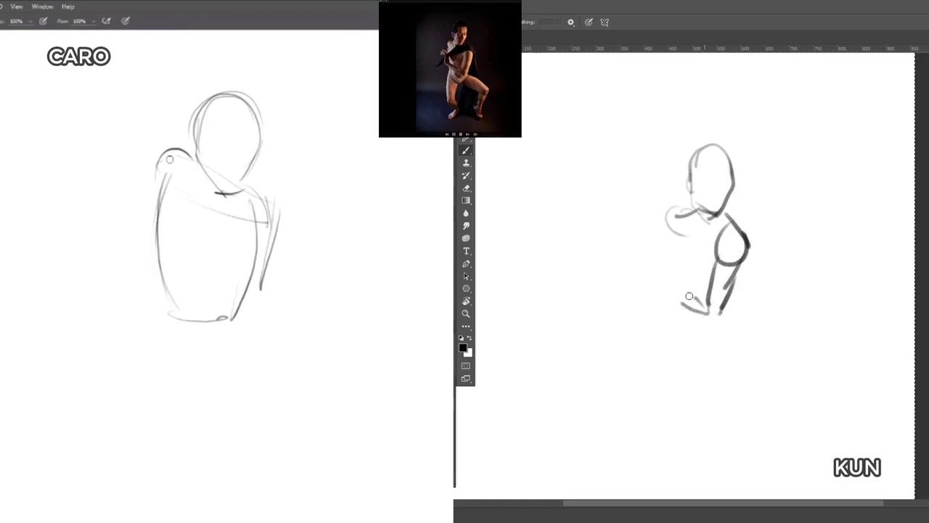
{"action": "left_click_drag", "start_coordinate": [166, 159], "coordinate": [175, 203]}
{"action": "mouse_move", "coordinate": [627, 272]}
{"action": "left_mouse_down"}
{"action": "mouse_move", "coordinate": [690, 322]}
{"action": "mouse_move", "coordinate": [726, 303]}
{"action": "left_mouse_up"}
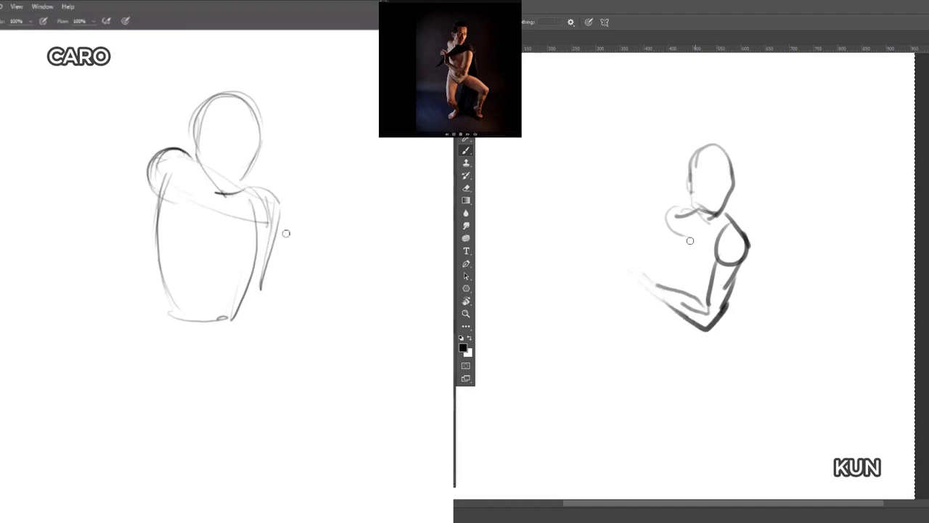
- Draw the standing leg's outer thigh on the first canvas and the pelvis and upper line of the extended thigh on the second
{"action": "left_click_drag", "start_coordinate": [156, 264], "coordinate": [146, 423]}
{"action": "mouse_move", "coordinate": [157, 300]}
{"action": "left_mouse_down"}
{"action": "mouse_move", "coordinate": [145, 419]}
{"action": "mouse_move", "coordinate": [182, 433]}
{"action": "left_mouse_up"}
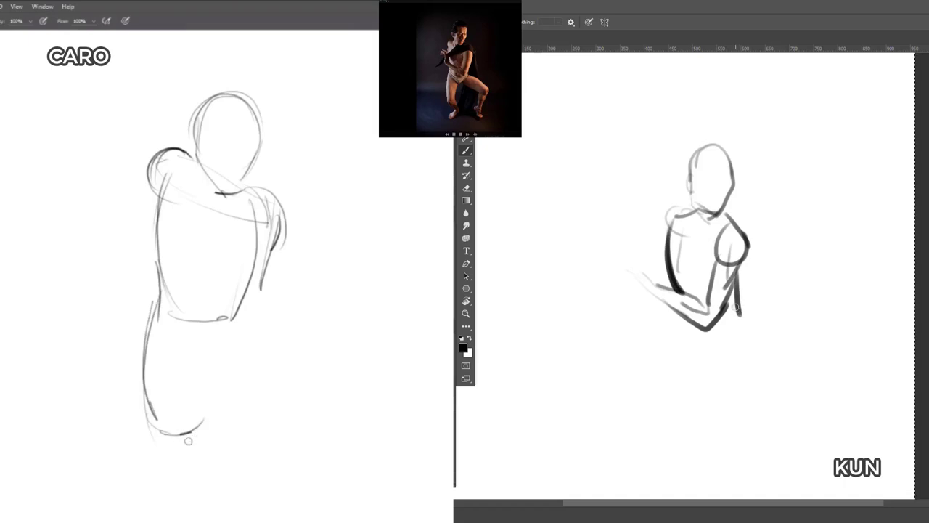
{"action": "mouse_move", "coordinate": [672, 333]}
{"action": "left_mouse_down"}
{"action": "mouse_move", "coordinate": [698, 365]}
{"action": "mouse_move", "coordinate": [728, 353]}
{"action": "mouse_move", "coordinate": [742, 335]}
{"action": "left_mouse_up"}
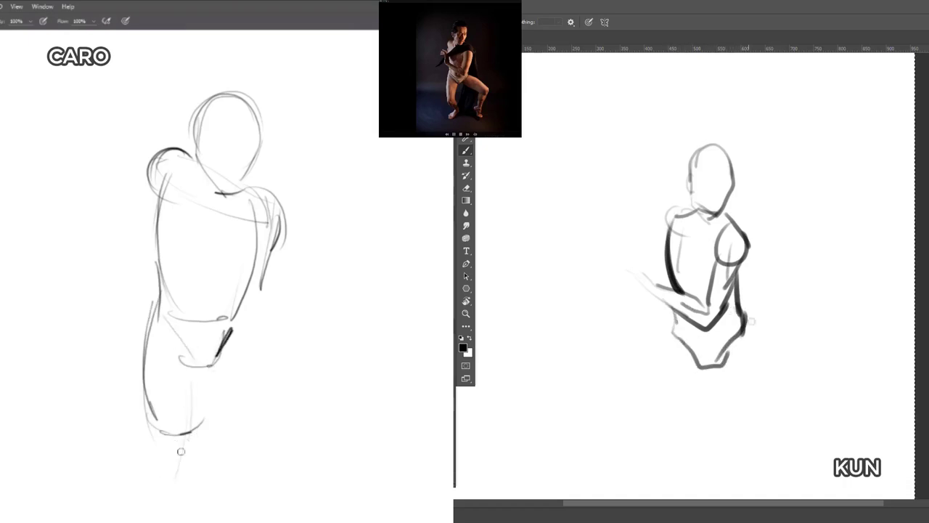
{"action": "left_click_drag", "start_coordinate": [142, 361], "coordinate": [167, 466]}
{"action": "left_click_drag", "start_coordinate": [751, 324], "coordinate": [842, 367]}
{"action": "left_click_drag", "start_coordinate": [151, 307], "coordinate": [153, 470]}
{"action": "left_click_drag", "start_coordinate": [771, 339], "coordinate": [835, 371]}
{"action": "left_click_drag", "start_coordinate": [164, 469], "coordinate": [187, 473]}
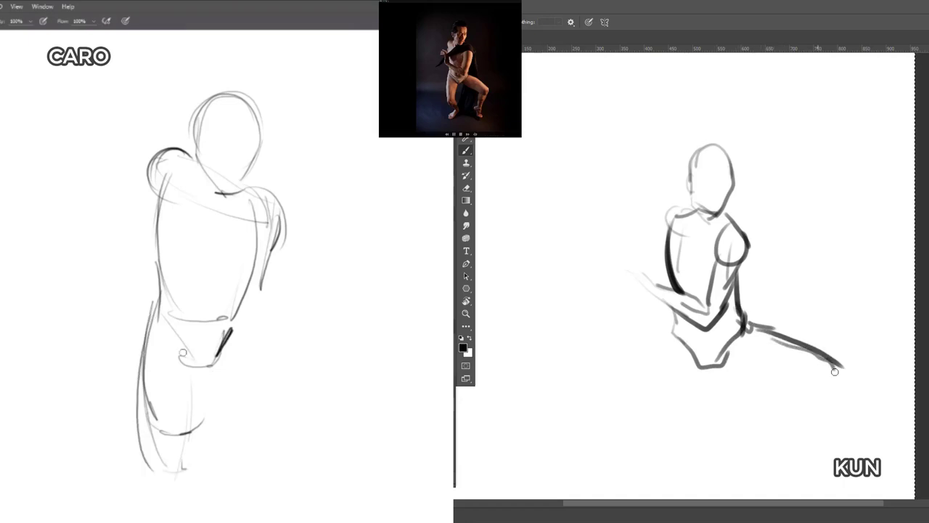
- Add the standing thigh's inner line and knee on the first canvas and the extended thigh's underside and knee on the second
{"action": "left_click_drag", "start_coordinate": [181, 357], "coordinate": [182, 474]}
{"action": "left_click_drag", "start_coordinate": [142, 306], "coordinate": [173, 467]}
{"action": "left_click_drag", "start_coordinate": [728, 359], "coordinate": [757, 386]}
{"action": "left_click_drag", "start_coordinate": [146, 308], "coordinate": [166, 469]}
{"action": "left_click_drag", "start_coordinate": [753, 329], "coordinate": [819, 376]}
{"action": "left_click_drag", "start_coordinate": [184, 435], "coordinate": [204, 449]}
{"action": "left_click_drag", "start_coordinate": [727, 361], "coordinate": [817, 395]}
{"action": "mouse_move", "coordinate": [188, 441]}
{"action": "left_mouse_down"}
{"action": "mouse_move", "coordinate": [210, 465]}
{"action": "mouse_move", "coordinate": [206, 492]}
{"action": "left_mouse_up"}
{"action": "left_click_drag", "start_coordinate": [820, 373], "coordinate": [823, 399]}
- Define the standing leg's knee and shin on the first canvas and begin the lower leg below the knee on the second
{"action": "left_click_drag", "start_coordinate": [164, 477], "coordinate": [192, 495]}
{"action": "left_click_drag", "start_coordinate": [823, 395], "coordinate": [808, 402]}
{"action": "left_click_drag", "start_coordinate": [762, 387], "coordinate": [817, 393]}
{"action": "left_click_drag", "start_coordinate": [187, 465], "coordinate": [211, 487]}
{"action": "mouse_move", "coordinate": [800, 393]}
{"action": "left_mouse_down"}
{"action": "mouse_move", "coordinate": [818, 397]}
{"action": "mouse_move", "coordinate": [812, 432]}
{"action": "left_mouse_up"}
{"action": "left_click_drag", "start_coordinate": [185, 496], "coordinate": [173, 522]}
{"action": "left_click_drag", "start_coordinate": [795, 410], "coordinate": [794, 430]}
{"action": "left_click_drag", "start_coordinate": [210, 494], "coordinate": [200, 521]}
{"action": "left_click_drag", "start_coordinate": [686, 355], "coordinate": [702, 365]}
{"action": "left_click_drag", "start_coordinate": [180, 440], "coordinate": [186, 445]}
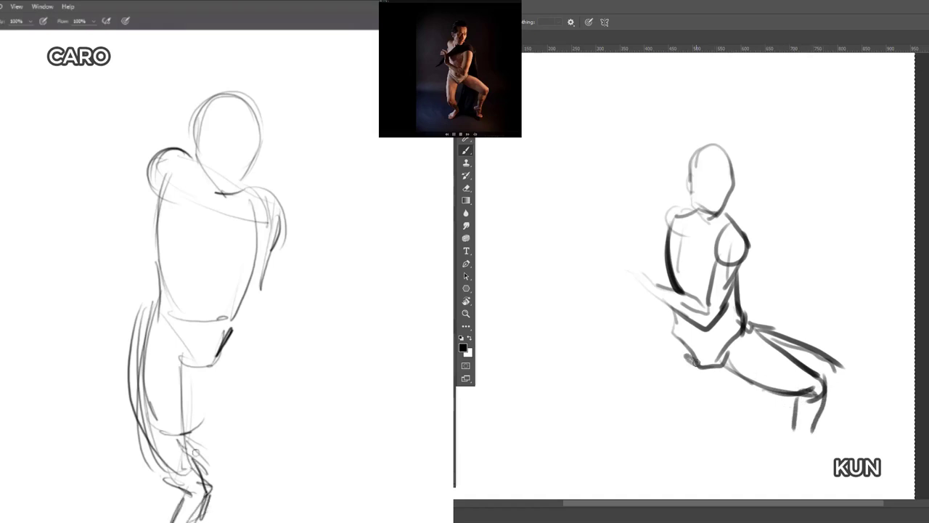
- Draw the extended thigh out to the knee on the first canvas and the calf and shin on the second
{"action": "left_click_drag", "start_coordinate": [691, 356], "coordinate": [726, 354]}
{"action": "left_click_drag", "start_coordinate": [187, 445], "coordinate": [205, 472]}
{"action": "left_click_drag", "start_coordinate": [207, 367], "coordinate": [264, 408]}
{"action": "left_click_drag", "start_coordinate": [789, 393], "coordinate": [795, 440]}
{"action": "left_click_drag", "start_coordinate": [198, 389], "coordinate": [298, 419]}
{"action": "left_click_drag", "start_coordinate": [225, 308], "coordinate": [289, 362]}
{"action": "left_click_drag", "start_coordinate": [822, 401], "coordinate": [801, 451]}
{"action": "left_click_drag", "start_coordinate": [275, 357], "coordinate": [338, 392]}
{"action": "left_click_drag", "start_coordinate": [796, 421], "coordinate": [791, 455]}
{"action": "left_click_drag", "start_coordinate": [334, 392], "coordinate": [339, 401]}
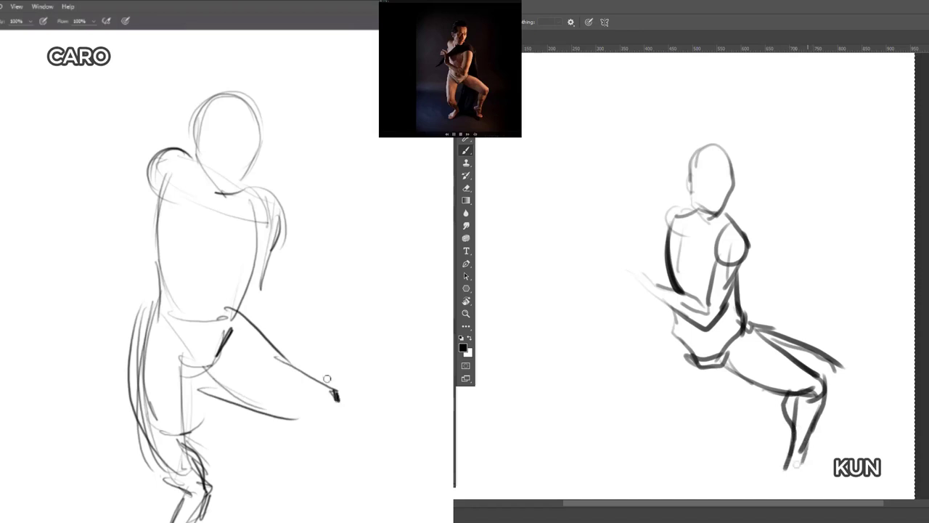
- Shape the extended leg's knee on the first canvas and draw both sides of the other thigh on the second
{"action": "left_click_drag", "start_coordinate": [684, 341], "coordinate": [667, 323]}
{"action": "left_click_drag", "start_coordinate": [338, 397], "coordinate": [335, 435]}
{"action": "left_click_drag", "start_coordinate": [668, 328], "coordinate": [655, 373]}
{"action": "left_click_drag", "start_coordinate": [230, 331], "coordinate": [338, 401]}
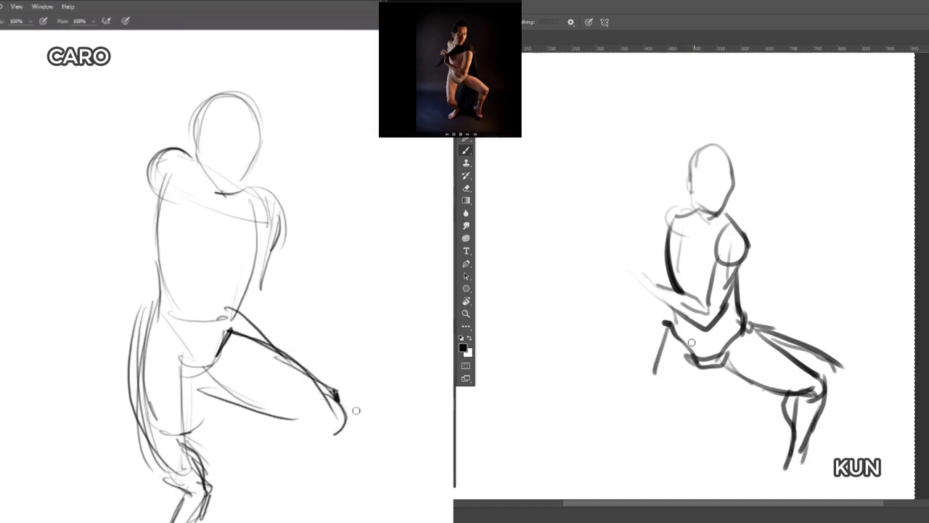
{"action": "left_click_drag", "start_coordinate": [693, 354], "coordinate": [681, 385]}
{"action": "left_click_drag", "start_coordinate": [349, 413], "coordinate": [346, 434]}
{"action": "left_click_drag", "start_coordinate": [682, 385], "coordinate": [676, 397]}
{"action": "left_click_drag", "start_coordinate": [665, 331], "coordinate": [654, 409]}
{"action": "left_click_drag", "start_coordinate": [351, 416], "coordinate": [339, 444]}
{"action": "left_click_drag", "start_coordinate": [699, 368], "coordinate": [675, 432]}
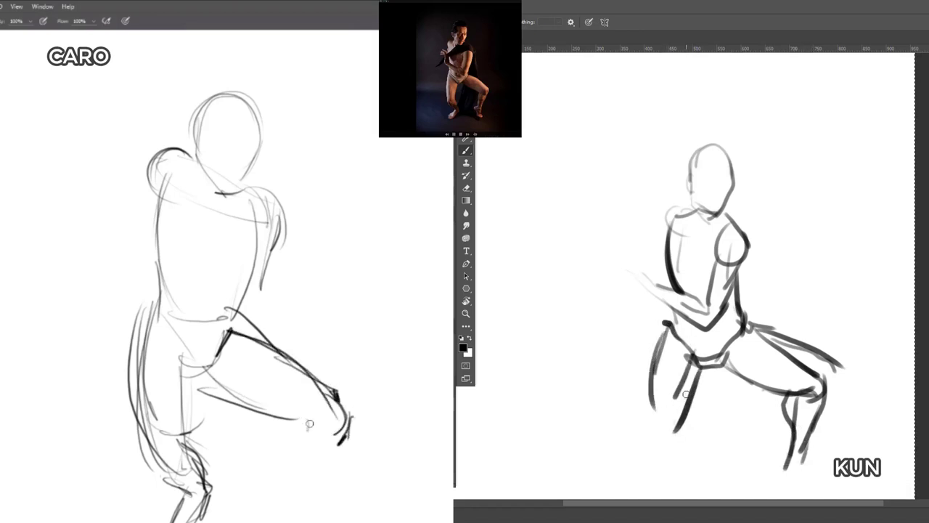
- Draw the extended leg's calf, shin and ankle below the knee on the first canvas
{"action": "mouse_move", "coordinate": [309, 423]}
{"action": "left_mouse_down"}
{"action": "mouse_move", "coordinate": [277, 519]}
{"action": "mouse_move", "coordinate": [292, 505]}
{"action": "mouse_move", "coordinate": [306, 514]}
{"action": "left_mouse_up"}
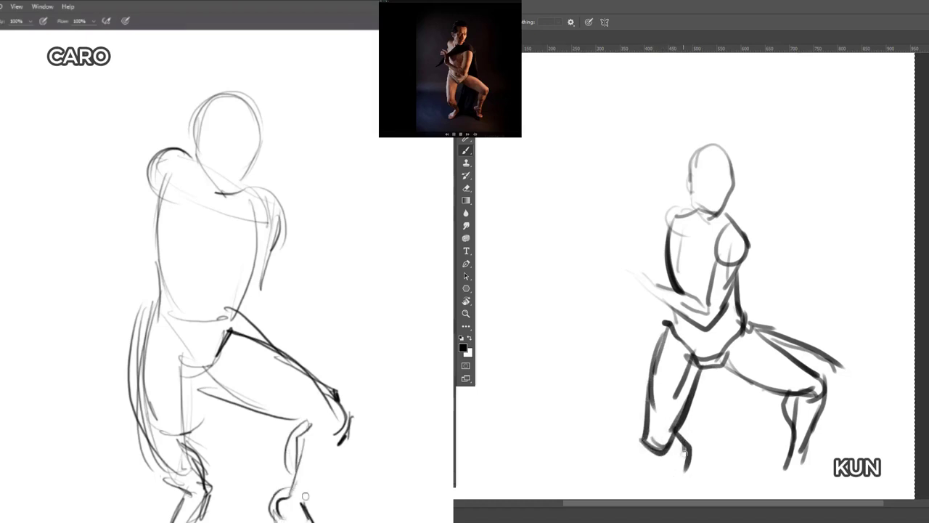
{"action": "left_click_drag", "start_coordinate": [305, 432], "coordinate": [319, 519]}
{"action": "left_click_drag", "start_coordinate": [339, 434], "coordinate": [312, 503]}
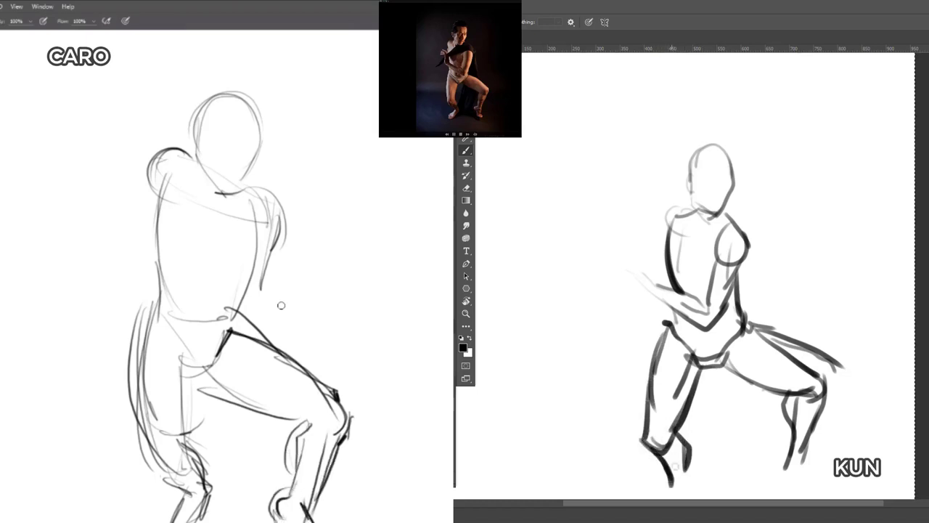
- Draw the upper arm, elbow and forearm crossing the waist to the hand on the first canvas
{"action": "mouse_move", "coordinate": [239, 202]}
{"action": "left_mouse_down"}
{"action": "mouse_move", "coordinate": [247, 225]}
{"action": "mouse_move", "coordinate": [274, 251]}
{"action": "mouse_move", "coordinate": [247, 254]}
{"action": "mouse_move", "coordinate": [222, 312]}
{"action": "mouse_move", "coordinate": [239, 313]}
{"action": "left_mouse_up"}
{"action": "mouse_move", "coordinate": [273, 251]}
{"action": "left_mouse_down"}
{"action": "mouse_move", "coordinate": [243, 321]}
{"action": "mouse_move", "coordinate": [147, 255]}
{"action": "mouse_move", "coordinate": [148, 219]}
{"action": "mouse_move", "coordinate": [152, 302]}
{"action": "left_mouse_up"}
{"action": "left_click_drag", "start_coordinate": [136, 277], "coordinate": [239, 331]}
{"action": "left_click_drag", "start_coordinate": [150, 248], "coordinate": [159, 260]}
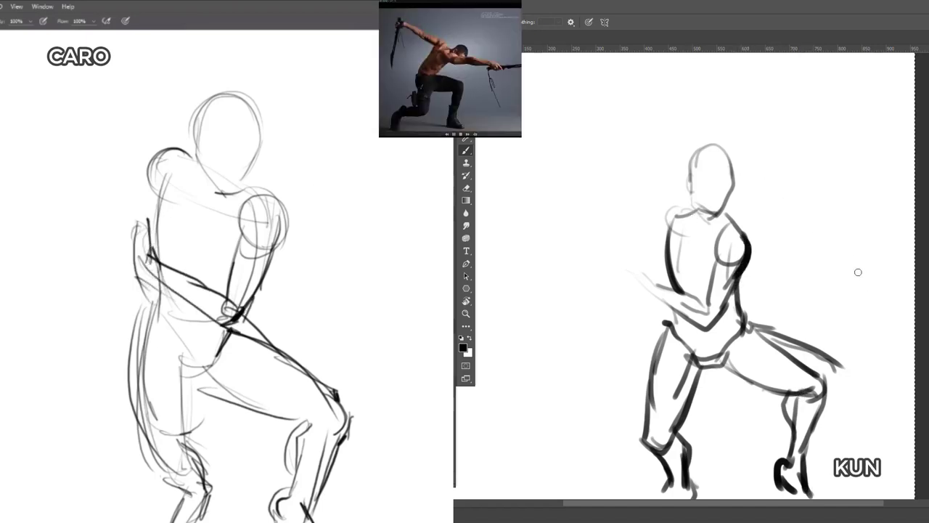
- Clear both canvases and start the lunging swordsman with the leaning torso on the first and head and shoulder curves on the second
{"action": "key", "text": "Delete"}
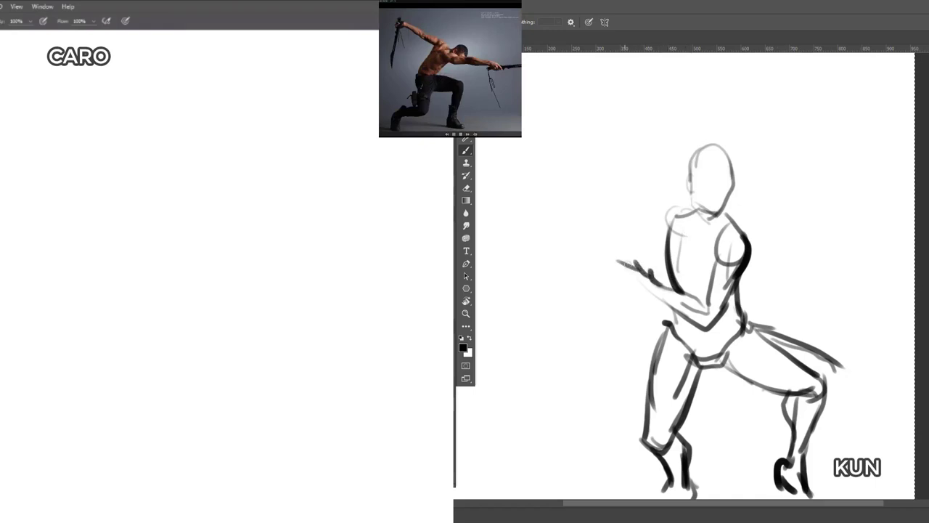
{"action": "key", "text": "Delete"}
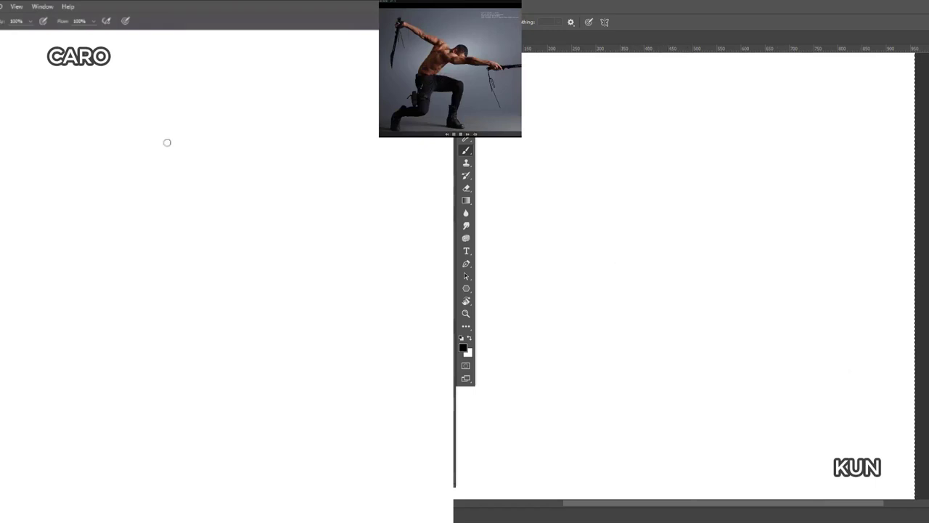
{"action": "left_click_drag", "start_coordinate": [166, 129], "coordinate": [154, 190]}
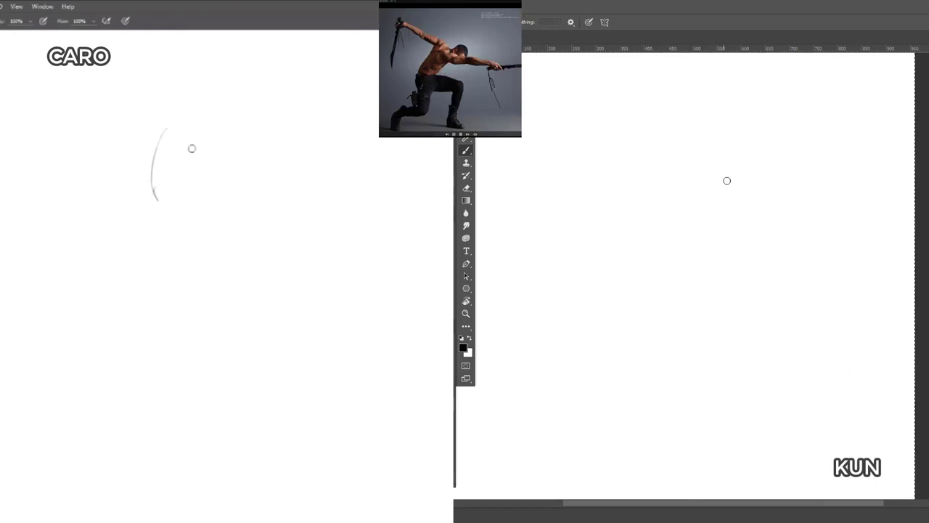
{"action": "mouse_move", "coordinate": [192, 149]}
{"action": "left_mouse_down"}
{"action": "mouse_move", "coordinate": [141, 239]}
{"action": "mouse_move", "coordinate": [185, 239]}
{"action": "mouse_move", "coordinate": [216, 199]}
{"action": "left_mouse_up"}
{"action": "left_click_drag", "start_coordinate": [696, 206], "coordinate": [677, 208]}
{"action": "left_click_drag", "start_coordinate": [215, 199], "coordinate": [225, 172]}
{"action": "left_click_drag", "start_coordinate": [678, 208], "coordinate": [698, 222]}
{"action": "left_click_drag", "start_coordinate": [172, 211], "coordinate": [229, 175]}
{"action": "left_click_drag", "start_coordinate": [682, 222], "coordinate": [712, 244]}
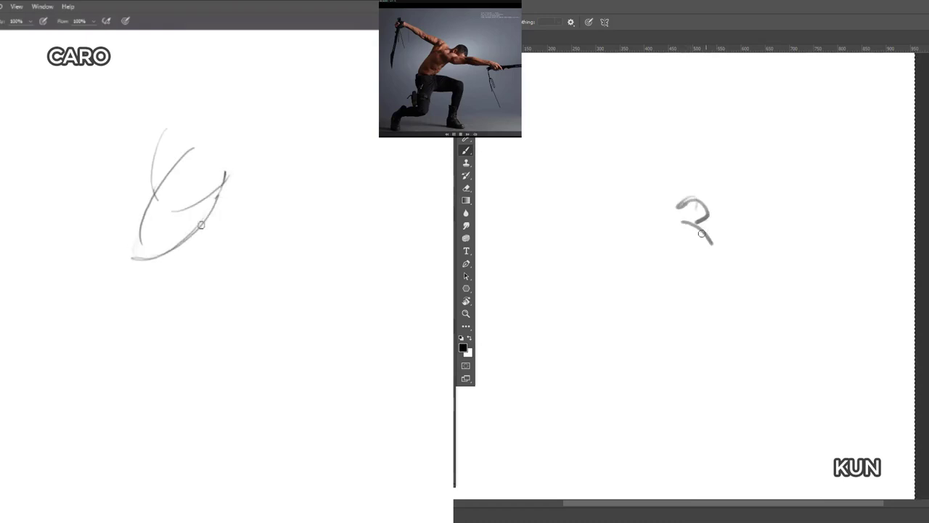
- Draw the leaning torso's sides on the second canvas and the waist and hip contours on the first
{"action": "left_click_drag", "start_coordinate": [638, 218], "coordinate": [577, 285]}
{"action": "left_click_drag", "start_coordinate": [194, 238], "coordinate": [186, 251]}
{"action": "mouse_move", "coordinate": [677, 221]}
{"action": "left_mouse_down"}
{"action": "mouse_move", "coordinate": [594, 303]}
{"action": "mouse_move", "coordinate": [610, 382]}
{"action": "left_mouse_up"}
{"action": "mouse_move", "coordinate": [140, 258]}
{"action": "left_mouse_down"}
{"action": "mouse_move", "coordinate": [167, 250]}
{"action": "mouse_move", "coordinate": [157, 262]}
{"action": "left_mouse_up"}
{"action": "left_click_drag", "start_coordinate": [670, 218], "coordinate": [599, 308]}
{"action": "mouse_move", "coordinate": [136, 239]}
{"action": "left_mouse_down"}
{"action": "mouse_move", "coordinate": [121, 273]}
{"action": "mouse_move", "coordinate": [141, 312]}
{"action": "left_mouse_up"}
{"action": "left_click_drag", "start_coordinate": [707, 231], "coordinate": [737, 240]}
{"action": "left_click_drag", "start_coordinate": [128, 245], "coordinate": [139, 314]}
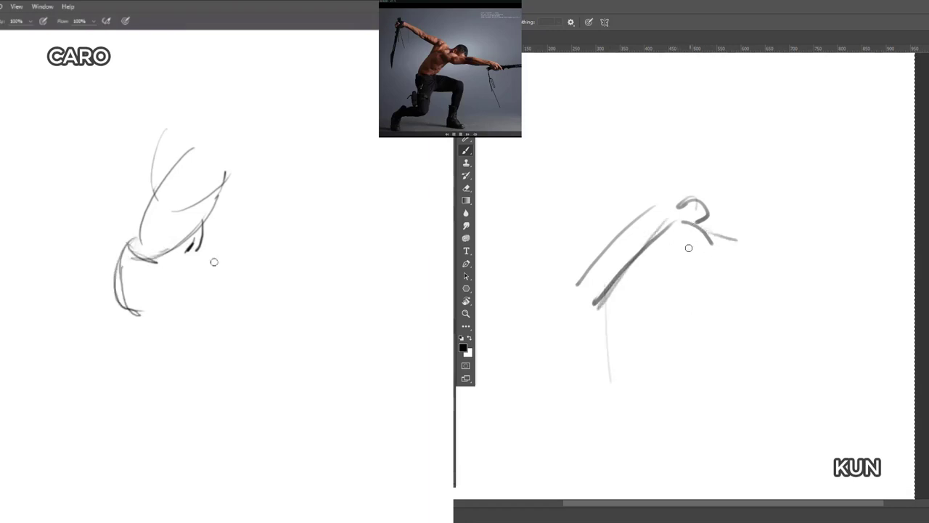
- Draw the forward outstretched arm on the second canvas and the raised back arm and shoulder on the first
{"action": "left_click_drag", "start_coordinate": [673, 246], "coordinate": [710, 249]}
{"action": "left_click_drag", "start_coordinate": [200, 124], "coordinate": [95, 101]}
{"action": "left_click_drag", "start_coordinate": [762, 246], "coordinate": [845, 248]}
{"action": "left_click_drag", "start_coordinate": [112, 125], "coordinate": [163, 135]}
{"action": "mouse_move", "coordinate": [766, 256]}
{"action": "left_mouse_down"}
{"action": "mouse_move", "coordinate": [828, 259]}
{"action": "mouse_move", "coordinate": [846, 249]}
{"action": "mouse_move", "coordinate": [829, 255]}
{"action": "left_mouse_up"}
{"action": "left_click_drag", "start_coordinate": [113, 98], "coordinate": [22, 75]}
{"action": "left_click_drag", "start_coordinate": [101, 91], "coordinate": [203, 132]}
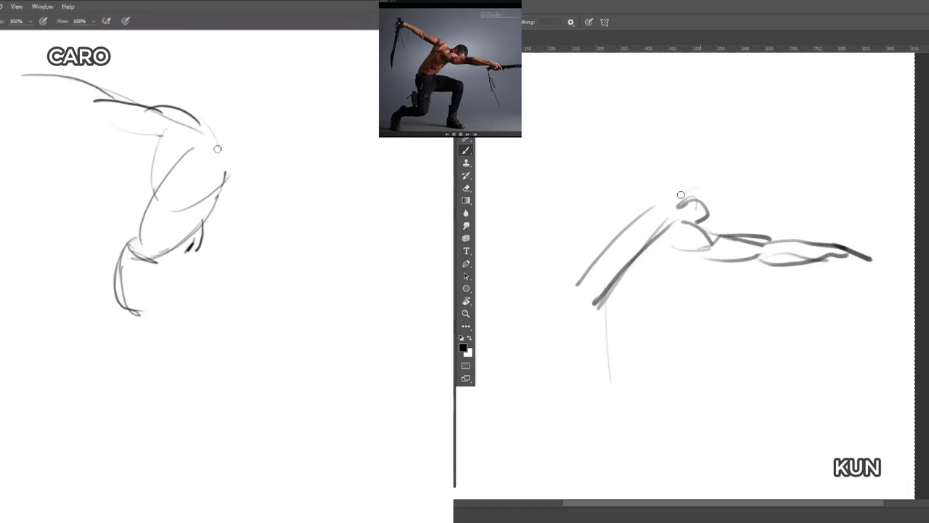
- Sketch the rounded head and the rear shoulder's arc on the second canvas and the neck and head contour on the first
{"action": "left_click_drag", "start_coordinate": [681, 195], "coordinate": [711, 233]}
{"action": "mouse_move", "coordinate": [200, 118]}
{"action": "left_mouse_down"}
{"action": "mouse_move", "coordinate": [211, 143]}
{"action": "mouse_move", "coordinate": [242, 131]}
{"action": "left_mouse_up"}
{"action": "left_click_drag", "start_coordinate": [679, 196], "coordinate": [719, 236]}
{"action": "mouse_move", "coordinate": [256, 113]}
{"action": "left_mouse_down"}
{"action": "mouse_move", "coordinate": [215, 140]}
{"action": "mouse_move", "coordinate": [294, 134]}
{"action": "left_mouse_up"}
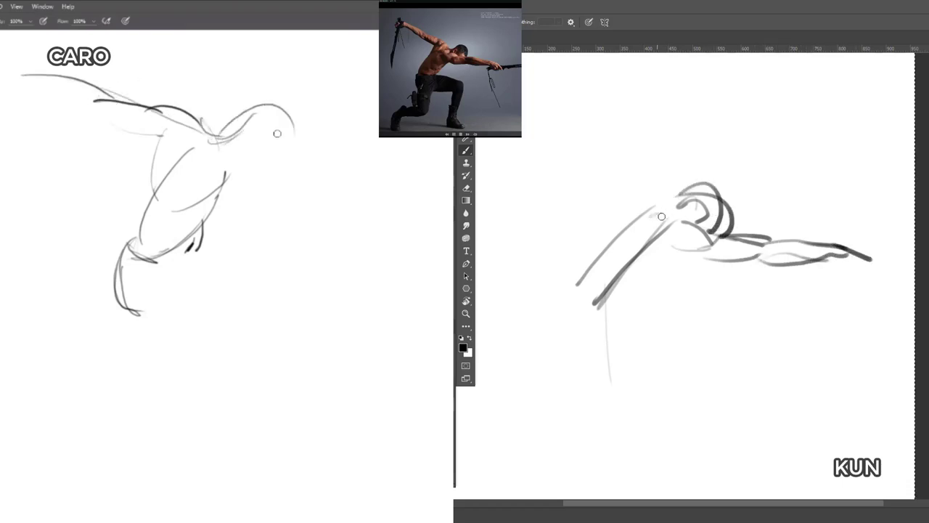
{"action": "left_click_drag", "start_coordinate": [658, 216], "coordinate": [615, 226]}
{"action": "left_click_drag", "start_coordinate": [221, 136], "coordinate": [294, 137]}
{"action": "mouse_move", "coordinate": [658, 217]}
{"action": "left_mouse_down"}
{"action": "mouse_move", "coordinate": [612, 218]}
{"action": "mouse_move", "coordinate": [618, 238]}
{"action": "left_mouse_up"}
{"action": "left_click_drag", "start_coordinate": [280, 113], "coordinate": [289, 154]}
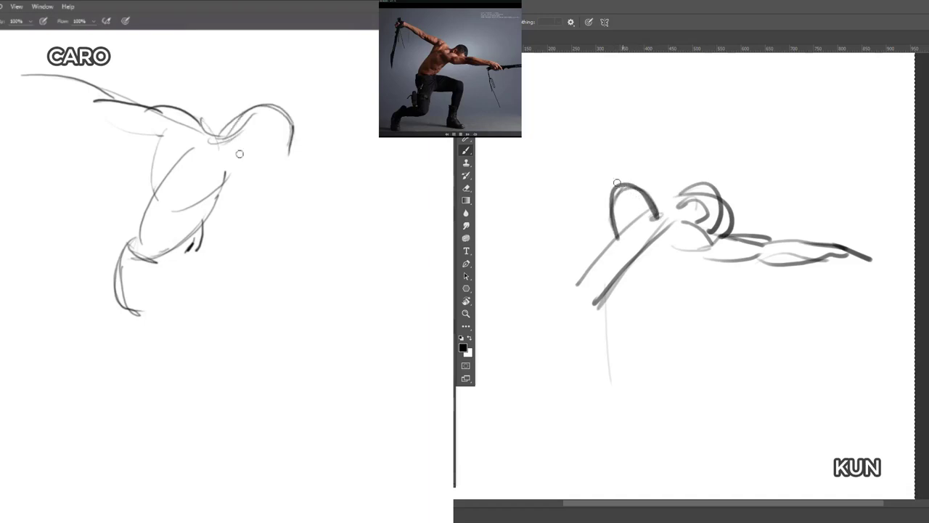
- Draw the chest and forward upper arm on the first canvas and the raised back arm and chest underside on the second
{"action": "left_click_drag", "start_coordinate": [617, 183], "coordinate": [615, 206]}
{"action": "left_click_drag", "start_coordinate": [230, 143], "coordinate": [263, 167]}
{"action": "left_click_drag", "start_coordinate": [605, 179], "coordinate": [551, 154]}
{"action": "left_click_drag", "start_coordinate": [210, 173], "coordinate": [280, 202]}
{"action": "left_click_drag", "start_coordinate": [696, 268], "coordinate": [623, 298]}
{"action": "left_click_drag", "start_coordinate": [244, 204], "coordinate": [299, 193]}
{"action": "left_click_drag", "start_coordinate": [252, 169], "coordinate": [298, 180]}
{"action": "left_click_drag", "start_coordinate": [610, 222], "coordinate": [582, 279]}
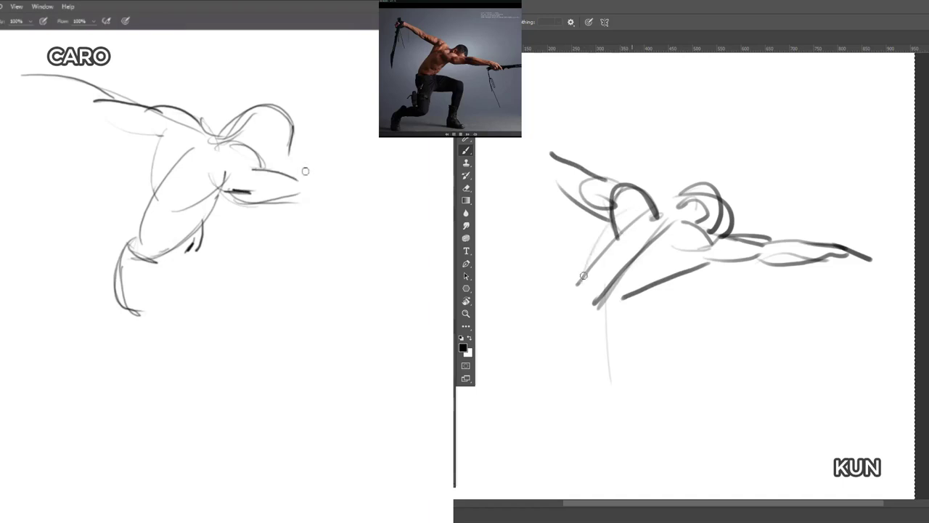
- Extend the forward forearm to the wrist and fingers on the first canvas and sketch the abdomen and hip contours on the second
{"action": "left_click_drag", "start_coordinate": [279, 174], "coordinate": [360, 190]}
{"action": "left_click_drag", "start_coordinate": [312, 169], "coordinate": [382, 175]}
{"action": "left_click_drag", "start_coordinate": [665, 280], "coordinate": [597, 342]}
{"action": "left_click_drag", "start_coordinate": [298, 199], "coordinate": [367, 197]}
{"action": "left_click_drag", "start_coordinate": [610, 230], "coordinate": [582, 325]}
{"action": "left_click_drag", "start_coordinate": [361, 195], "coordinate": [397, 199]}
{"action": "left_click_drag", "start_coordinate": [608, 222], "coordinate": [573, 328]}
{"action": "left_click_drag", "start_coordinate": [390, 198], "coordinate": [398, 209]}
{"action": "mouse_move", "coordinate": [383, 174]}
{"action": "left_mouse_down"}
{"action": "mouse_move", "coordinate": [418, 180]}
{"action": "mouse_move", "coordinate": [424, 192]}
{"action": "left_mouse_up"}
{"action": "left_click_drag", "start_coordinate": [557, 334], "coordinate": [575, 387]}
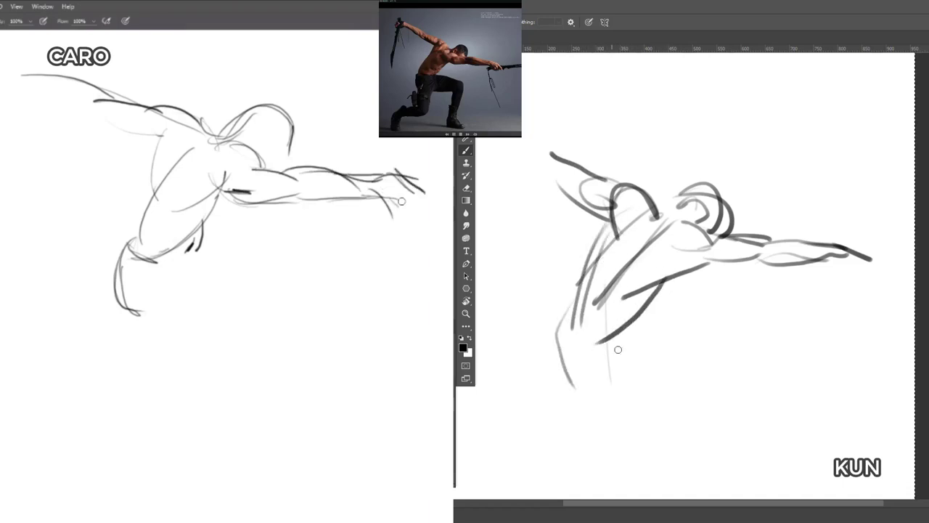
- Close the forward hand's outline on the first canvas and draw the curved back and kneeling thigh on the second
{"action": "left_click_drag", "start_coordinate": [370, 191], "coordinate": [397, 209]}
{"action": "left_click_drag", "start_coordinate": [616, 329], "coordinate": [623, 365]}
{"action": "left_click_drag", "start_coordinate": [389, 216], "coordinate": [426, 206]}
{"action": "left_click_drag", "start_coordinate": [610, 222], "coordinate": [556, 334]}
{"action": "left_click_drag", "start_coordinate": [223, 193], "coordinate": [214, 199]}
{"action": "mouse_move", "coordinate": [642, 302]}
{"action": "left_mouse_down"}
{"action": "mouse_move", "coordinate": [624, 340]}
{"action": "mouse_move", "coordinate": [643, 368]}
{"action": "mouse_move", "coordinate": [637, 454]}
{"action": "left_mouse_up"}
{"action": "left_click_drag", "start_coordinate": [563, 341], "coordinate": [616, 483]}
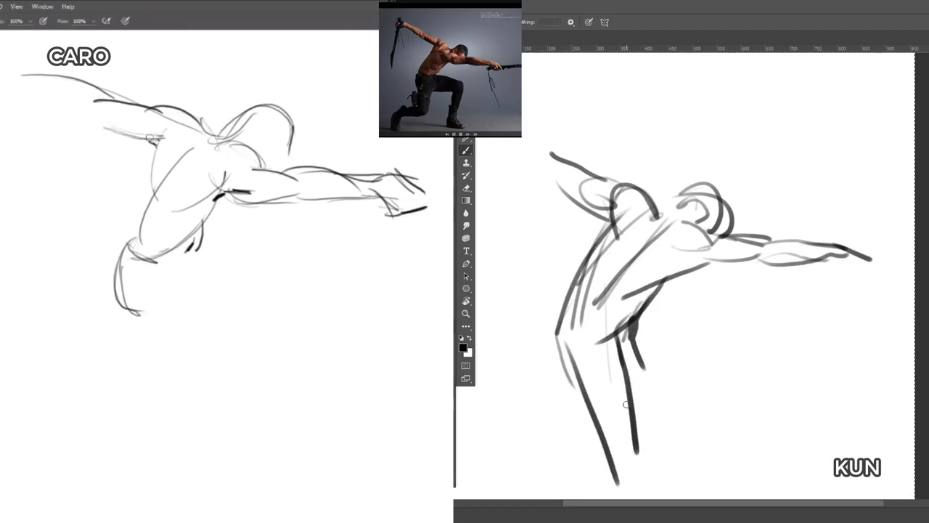
- Draw the front leg's bent thigh and shin on the second canvas and the back forearm and fist on the first
{"action": "left_click_drag", "start_coordinate": [628, 334], "coordinate": [682, 341]}
{"action": "left_click_drag", "start_coordinate": [627, 328], "coordinate": [750, 341]}
{"action": "left_click_drag", "start_coordinate": [86, 114], "coordinate": [75, 103]}
{"action": "left_click_drag", "start_coordinate": [628, 375], "coordinate": [740, 371]}
{"action": "left_click_drag", "start_coordinate": [74, 104], "coordinate": [37, 92]}
{"action": "left_click_drag", "start_coordinate": [653, 319], "coordinate": [750, 332]}
{"action": "left_click_drag", "start_coordinate": [623, 377], "coordinate": [664, 331]}
{"action": "mouse_move", "coordinate": [630, 382]}
{"action": "left_mouse_down"}
{"action": "mouse_move", "coordinate": [668, 350]}
{"action": "mouse_move", "coordinate": [763, 336]}
{"action": "mouse_move", "coordinate": [738, 438]}
{"action": "left_mouse_up"}
{"action": "mouse_move", "coordinate": [729, 350]}
{"action": "left_mouse_down"}
{"action": "mouse_move", "coordinate": [703, 419]}
{"action": "mouse_move", "coordinate": [738, 479]}
{"action": "left_mouse_up"}
{"action": "left_click_drag", "start_coordinate": [619, 386], "coordinate": [642, 464]}
- Sketch the kneeling leg's foot along the ground on the second canvas and the kneeling thigh's outer side on the first
{"action": "left_click_drag", "start_coordinate": [600, 434], "coordinate": [562, 462]}
{"action": "left_click_drag", "start_coordinate": [563, 461], "coordinate": [637, 486]}
{"action": "left_click_drag", "start_coordinate": [566, 439], "coordinate": [636, 470]}
{"action": "left_click_drag", "start_coordinate": [540, 444], "coordinate": [573, 456]}
{"action": "left_click_drag", "start_coordinate": [601, 472], "coordinate": [513, 463]}
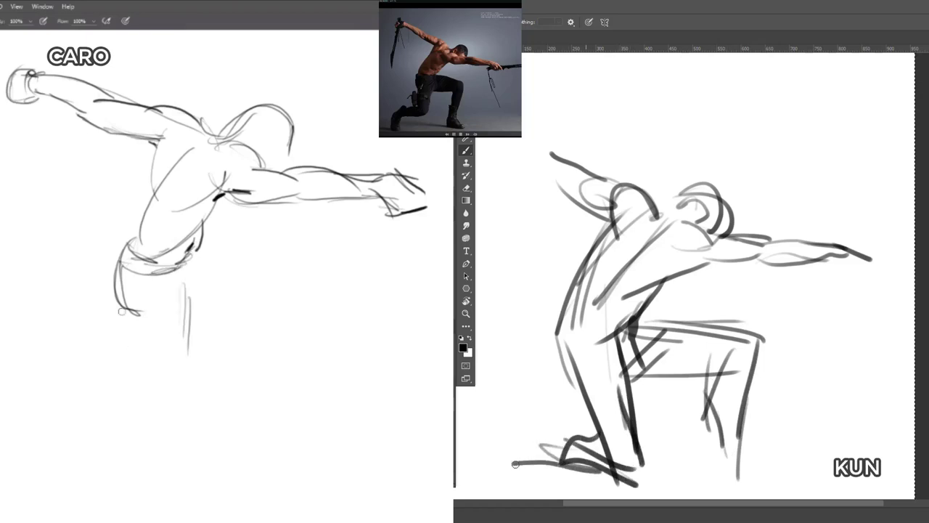
{"action": "mouse_move", "coordinate": [588, 458]}
{"action": "left_mouse_down"}
{"action": "mouse_move", "coordinate": [509, 473]}
{"action": "mouse_move", "coordinate": [501, 485]}
{"action": "left_mouse_up"}
{"action": "left_click_drag", "start_coordinate": [134, 315], "coordinate": [138, 375]}
{"action": "left_click_drag", "start_coordinate": [641, 453], "coordinate": [646, 481]}
{"action": "left_click_drag", "start_coordinate": [645, 480], "coordinate": [488, 485]}
{"action": "left_click_drag", "start_coordinate": [553, 455], "coordinate": [482, 473]}
- Add the belt and strengthen the head contour on the second canvas, and draw the kneeling thigh's inner side on the first
{"action": "mouse_move", "coordinate": [560, 286]}
{"action": "left_mouse_down"}
{"action": "mouse_move", "coordinate": [587, 420]}
{"action": "mouse_move", "coordinate": [617, 321]}
{"action": "mouse_move", "coordinate": [642, 329]}
{"action": "left_mouse_up"}
{"action": "left_click_drag", "start_coordinate": [553, 312], "coordinate": [664, 335]}
{"action": "left_click_drag", "start_coordinate": [160, 424], "coordinate": [150, 427]}
{"action": "left_click_drag", "start_coordinate": [661, 216], "coordinate": [729, 221]}
{"action": "left_click_drag", "start_coordinate": [180, 383], "coordinate": [182, 313]}
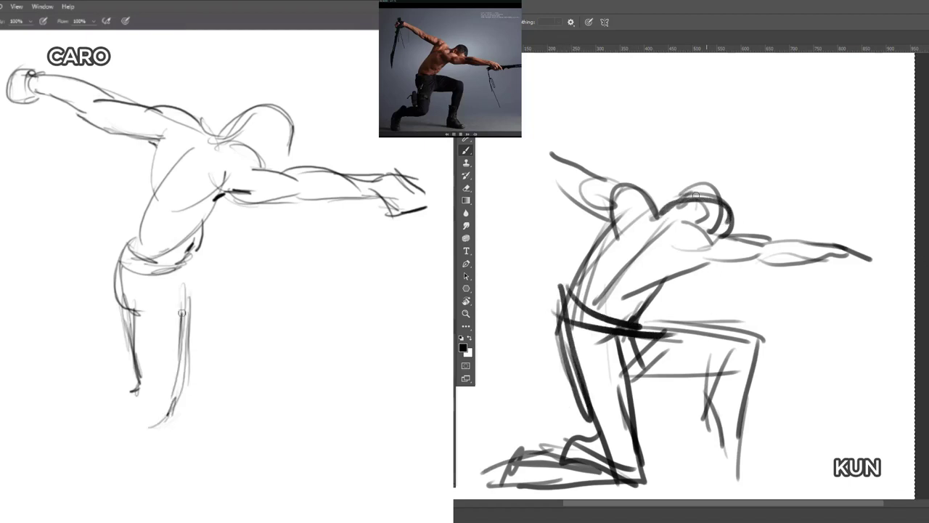
- Draw the front leg's thigh and knee on the first canvas and reinforce the rear shoulder and back arm on the second
{"action": "left_click_drag", "start_coordinate": [704, 195], "coordinate": [668, 225]}
{"action": "left_click_drag", "start_coordinate": [181, 318], "coordinate": [216, 317]}
{"action": "left_click_drag", "start_coordinate": [655, 201], "coordinate": [594, 236]}
{"action": "left_click_drag", "start_coordinate": [172, 318], "coordinate": [233, 306]}
{"action": "left_click_drag", "start_coordinate": [594, 236], "coordinate": [656, 216]}
{"action": "left_click_drag", "start_coordinate": [190, 260], "coordinate": [271, 279]}
{"action": "left_click_drag", "start_coordinate": [630, 182], "coordinate": [529, 146]}
{"action": "mouse_move", "coordinate": [194, 317]}
{"action": "left_mouse_down"}
{"action": "mouse_move", "coordinate": [267, 298]}
{"action": "mouse_move", "coordinate": [259, 302]}
{"action": "left_mouse_up"}
{"action": "left_click_drag", "start_coordinate": [279, 286], "coordinate": [263, 307]}
{"action": "mouse_move", "coordinate": [546, 185]}
{"action": "left_mouse_down"}
{"action": "mouse_move", "coordinate": [520, 152]}
{"action": "mouse_move", "coordinate": [549, 181]}
{"action": "left_mouse_up"}
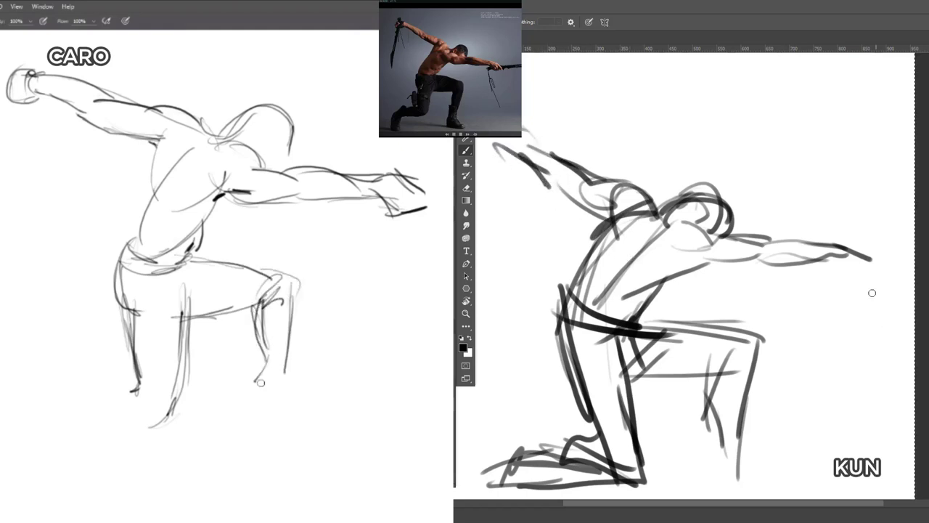
- Darken the forward arm's underside and the belly and groin lines on the second canvas
{"action": "mouse_move", "coordinate": [848, 260]}
{"action": "left_mouse_down"}
{"action": "mouse_move", "coordinate": [824, 250]}
{"action": "mouse_move", "coordinate": [841, 254]}
{"action": "left_mouse_up"}
{"action": "mouse_move", "coordinate": [767, 254]}
{"action": "left_mouse_down"}
{"action": "mouse_move", "coordinate": [686, 258]}
{"action": "mouse_move", "coordinate": [604, 356]}
{"action": "left_mouse_up"}
{"action": "left_click_drag", "start_coordinate": [641, 313], "coordinate": [717, 327]}
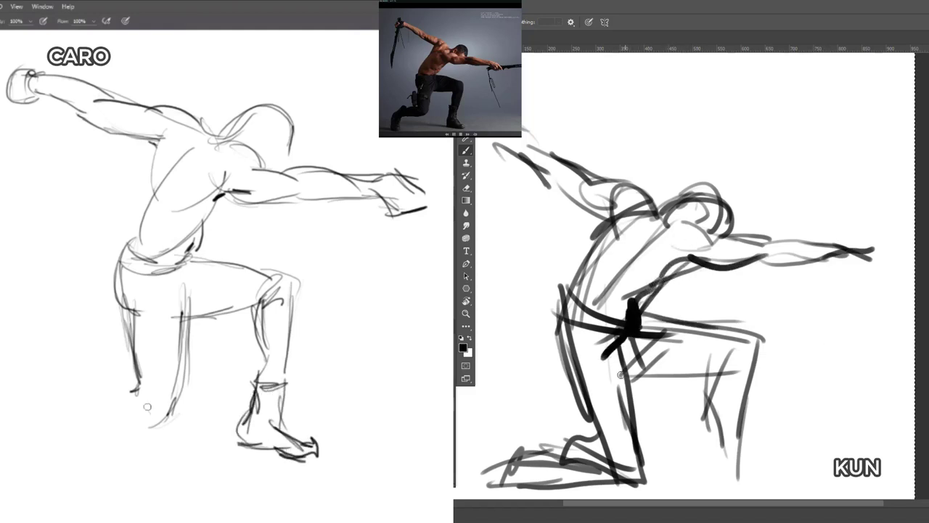
{"action": "left_click_drag", "start_coordinate": [619, 373], "coordinate": [644, 350]}
{"action": "left_click_drag", "start_coordinate": [623, 356], "coordinate": [638, 423]}
- Draw the kneeling lower leg and boot cuff on the first canvas and the front leg's calf and ankle on the second
{"action": "left_click_drag", "start_coordinate": [129, 392], "coordinate": [106, 390]}
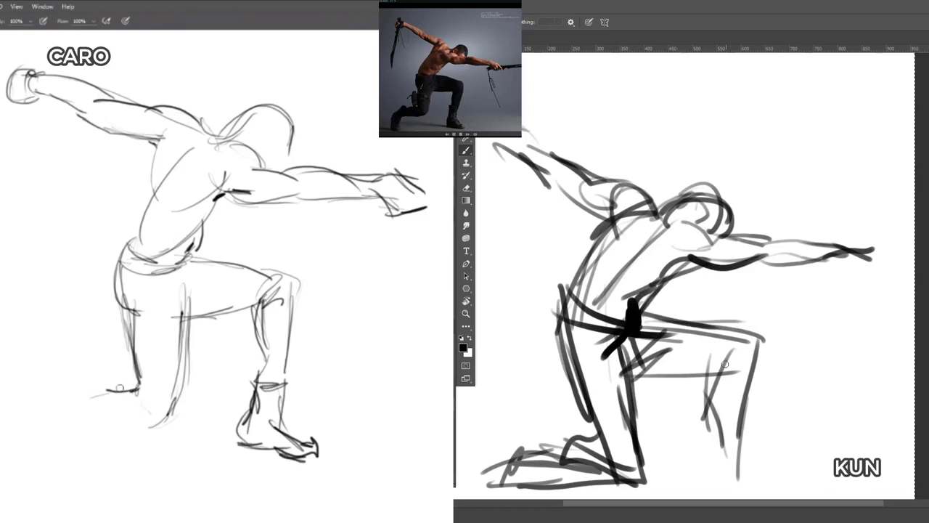
{"action": "left_click_drag", "start_coordinate": [704, 397], "coordinate": [733, 454]}
{"action": "mouse_move", "coordinate": [142, 383]}
{"action": "left_mouse_down"}
{"action": "mouse_move", "coordinate": [80, 416]}
{"action": "mouse_move", "coordinate": [150, 433]}
{"action": "left_mouse_up"}
{"action": "left_click_drag", "start_coordinate": [109, 427], "coordinate": [168, 417]}
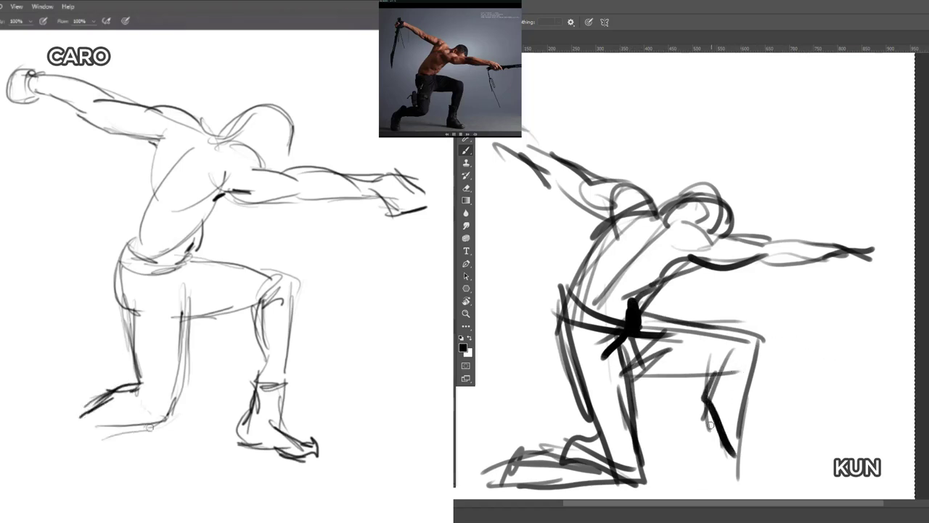
{"action": "left_click_drag", "start_coordinate": [706, 427], "coordinate": [748, 447]}
{"action": "left_click_drag", "start_coordinate": [171, 415], "coordinate": [80, 431]}
{"action": "left_click_drag", "start_coordinate": [735, 451], "coordinate": [735, 476]}
{"action": "left_click_drag", "start_coordinate": [78, 402], "coordinate": [80, 435]}
{"action": "left_click_drag", "start_coordinate": [714, 439], "coordinate": [716, 487]}
{"action": "left_click_drag", "start_coordinate": [736, 452], "coordinate": [745, 491]}
{"action": "left_click_drag", "start_coordinate": [91, 397], "coordinate": [77, 389]}
{"action": "mouse_move", "coordinate": [78, 389]}
{"action": "left_mouse_down"}
{"action": "mouse_move", "coordinate": [65, 428]}
{"action": "mouse_move", "coordinate": [74, 440]}
{"action": "left_mouse_up"}
- Block in the forward fist with heavy strokes on the second canvas and outline the kneeling foot on the first
{"action": "mouse_move", "coordinate": [828, 259]}
{"action": "left_mouse_down"}
{"action": "mouse_move", "coordinate": [880, 259]}
{"action": "mouse_move", "coordinate": [879, 271]}
{"action": "left_mouse_up"}
{"action": "left_click_drag", "start_coordinate": [77, 401], "coordinate": [49, 416]}
{"action": "left_click_drag", "start_coordinate": [849, 253], "coordinate": [864, 285]}
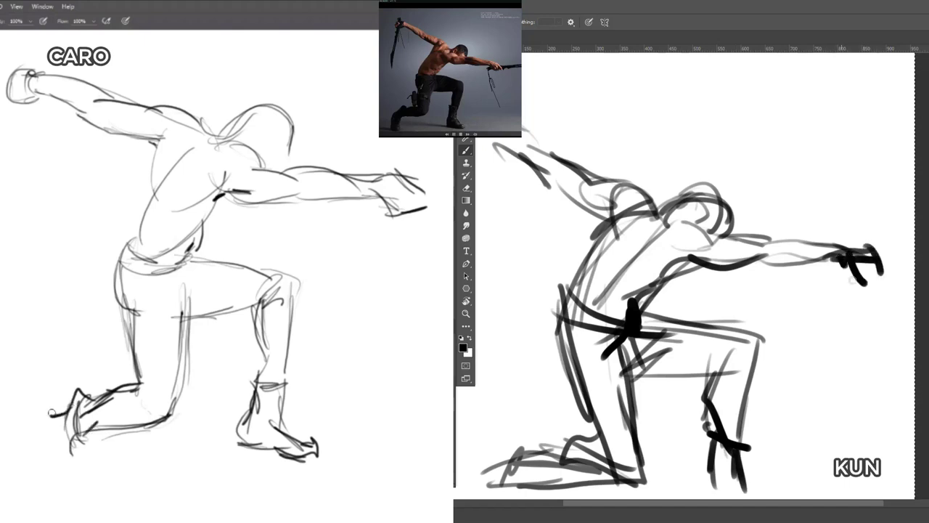
{"action": "left_click_drag", "start_coordinate": [56, 415], "coordinate": [39, 441]}
{"action": "left_click_drag", "start_coordinate": [842, 259], "coordinate": [862, 289]}
{"action": "left_click_drag", "start_coordinate": [874, 248], "coordinate": [878, 293]}
{"action": "left_click_drag", "start_coordinate": [47, 483], "coordinate": [81, 476]}
{"action": "left_click_drag", "start_coordinate": [859, 281], "coordinate": [879, 285]}
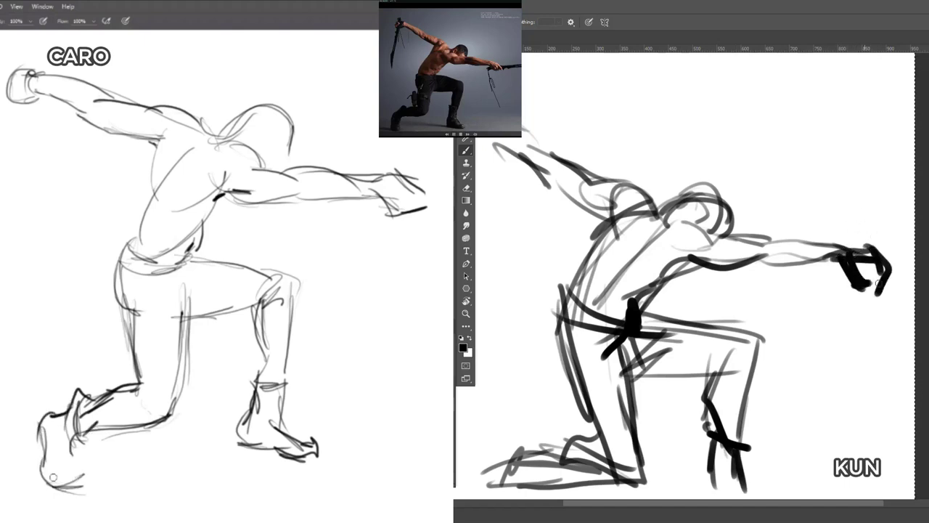
{"action": "left_click_drag", "start_coordinate": [45, 474], "coordinate": [84, 484]}
{"action": "left_click_drag", "start_coordinate": [869, 285], "coordinate": [881, 280]}
- Finish the kneeling boot and calf folds on the first canvas and thicken the top of the head and neck on the second
{"action": "left_click_drag", "start_coordinate": [81, 485], "coordinate": [77, 446]}
{"action": "mouse_move", "coordinate": [664, 205]}
{"action": "left_mouse_down"}
{"action": "mouse_move", "coordinate": [684, 192]}
{"action": "mouse_move", "coordinate": [729, 216]}
{"action": "left_mouse_up"}
{"action": "mouse_move", "coordinate": [77, 437]}
{"action": "left_mouse_down"}
{"action": "mouse_move", "coordinate": [83, 483]}
{"action": "mouse_move", "coordinate": [83, 473]}
{"action": "left_mouse_up"}
{"action": "left_click_drag", "start_coordinate": [78, 440], "coordinate": [177, 397]}
{"action": "left_click_drag", "start_coordinate": [688, 195], "coordinate": [643, 221]}
{"action": "mouse_move", "coordinate": [120, 393]}
{"action": "left_mouse_down"}
{"action": "mouse_move", "coordinate": [164, 411]}
{"action": "mouse_move", "coordinate": [160, 392]}
{"action": "left_mouse_up"}
{"action": "left_click_drag", "start_coordinate": [125, 392], "coordinate": [154, 381]}
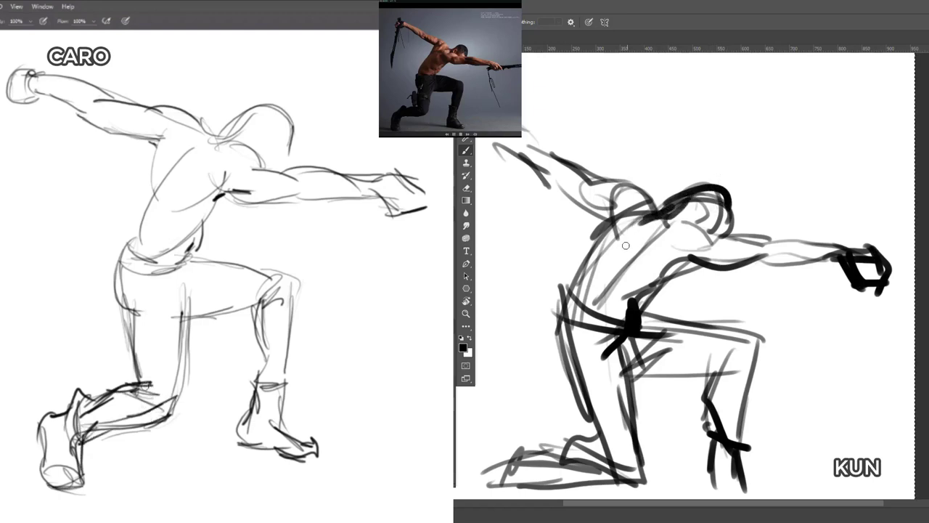
- Add trouser folds around the hip and groin on the first canvas and darken the upper back and rear shoulder on the second
{"action": "left_click_drag", "start_coordinate": [190, 296], "coordinate": [166, 319]}
{"action": "left_click_drag", "start_coordinate": [622, 245], "coordinate": [593, 265]}
{"action": "left_click_drag", "start_coordinate": [188, 290], "coordinate": [146, 303]}
{"action": "mouse_move", "coordinate": [609, 238]}
{"action": "left_mouse_down"}
{"action": "mouse_move", "coordinate": [646, 227]}
{"action": "mouse_move", "coordinate": [679, 237]}
{"action": "left_mouse_up"}
{"action": "left_click_drag", "start_coordinate": [190, 279], "coordinate": [167, 293]}
{"action": "mouse_move", "coordinate": [654, 204]}
{"action": "left_mouse_down"}
{"action": "mouse_move", "coordinate": [636, 203]}
{"action": "mouse_move", "coordinate": [590, 244]}
{"action": "left_mouse_up"}
{"action": "left_click_drag", "start_coordinate": [216, 254], "coordinate": [200, 284]}
{"action": "left_click_drag", "start_coordinate": [608, 188], "coordinate": [601, 231]}
{"action": "left_click_drag", "start_coordinate": [221, 255], "coordinate": [208, 287]}
{"action": "left_click_drag", "start_coordinate": [617, 176], "coordinate": [604, 207]}
{"action": "left_click_drag", "start_coordinate": [206, 257], "coordinate": [280, 271]}
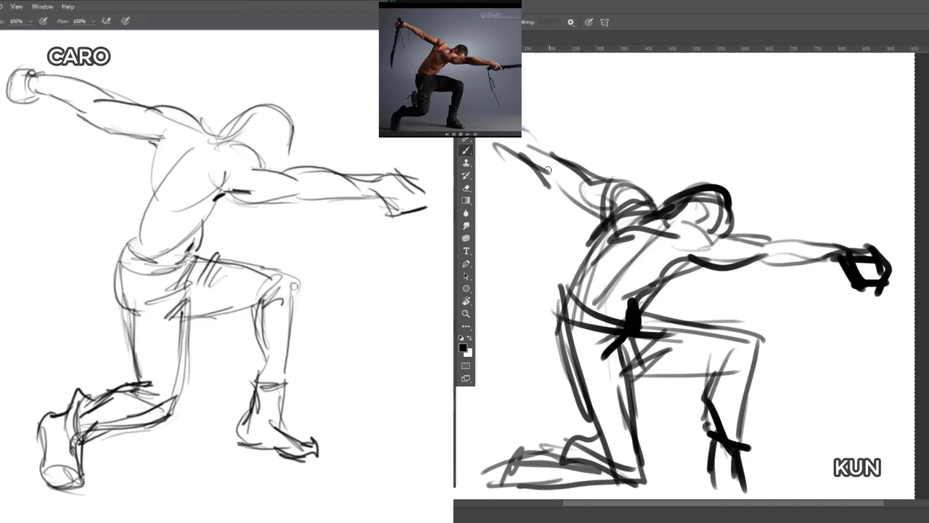
- Shade the front knee's folds and mark the chest on the first canvas, and define the back forearm on the second
{"action": "left_click_drag", "start_coordinate": [549, 174], "coordinate": [539, 150]}
{"action": "left_click_drag", "start_coordinate": [263, 309], "coordinate": [286, 291]}
{"action": "left_click_drag", "start_coordinate": [281, 292], "coordinate": [265, 312]}
{"action": "left_click_drag", "start_coordinate": [538, 173], "coordinate": [554, 148]}
{"action": "left_click_drag", "start_coordinate": [283, 297], "coordinate": [263, 309]}
{"action": "mouse_move", "coordinate": [560, 153]}
{"action": "left_mouse_down"}
{"action": "mouse_move", "coordinate": [535, 130]}
{"action": "mouse_move", "coordinate": [528, 161]}
{"action": "left_mouse_up"}
{"action": "left_click_drag", "start_coordinate": [177, 213], "coordinate": [210, 207]}
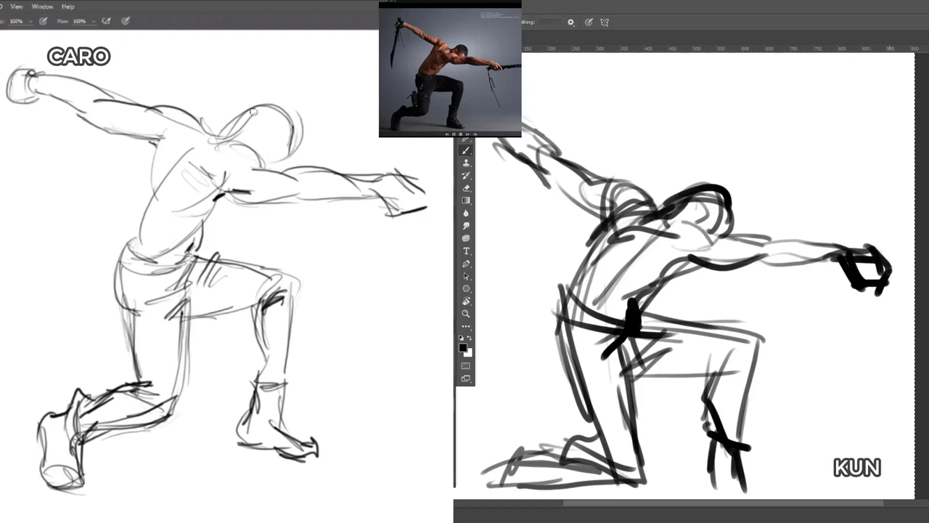
- Redraw the head contour with ear and face on the first canvas and add the sword handle behind the fist on the second
{"action": "left_click_drag", "start_coordinate": [843, 268], "coordinate": [832, 288]}
{"action": "left_click_drag", "start_coordinate": [201, 119], "coordinate": [218, 133]}
{"action": "left_click_drag", "start_coordinate": [840, 272], "coordinate": [834, 292]}
{"action": "left_click_drag", "start_coordinate": [212, 132], "coordinate": [284, 111]}
{"action": "mouse_move", "coordinate": [841, 269]}
{"action": "left_mouse_down"}
{"action": "mouse_move", "coordinate": [819, 273]}
{"action": "mouse_move", "coordinate": [826, 294]}
{"action": "left_mouse_up"}
{"action": "left_click_drag", "start_coordinate": [285, 110], "coordinate": [290, 153]}
{"action": "left_click_drag", "start_coordinate": [809, 263], "coordinate": [843, 254]}
{"action": "left_click_drag", "start_coordinate": [289, 125], "coordinate": [295, 162]}
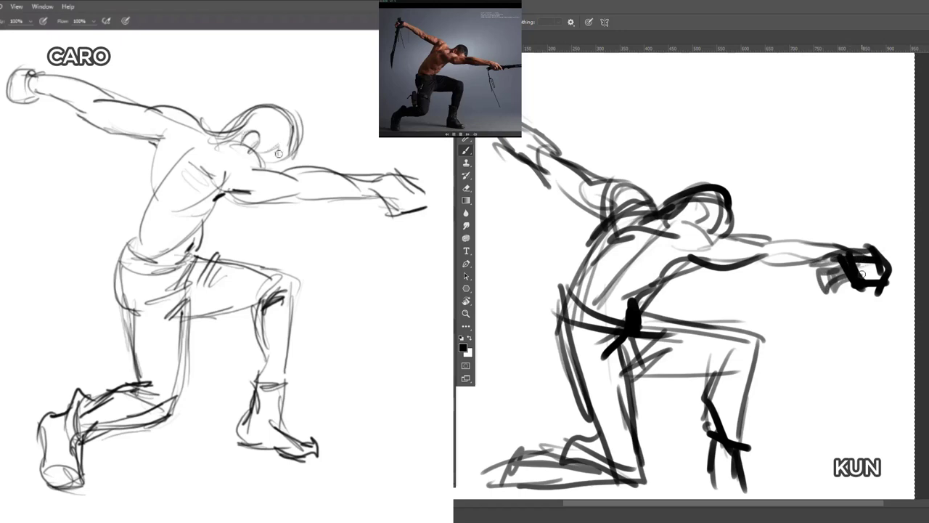
{"action": "left_click_drag", "start_coordinate": [278, 164], "coordinate": [295, 125]}
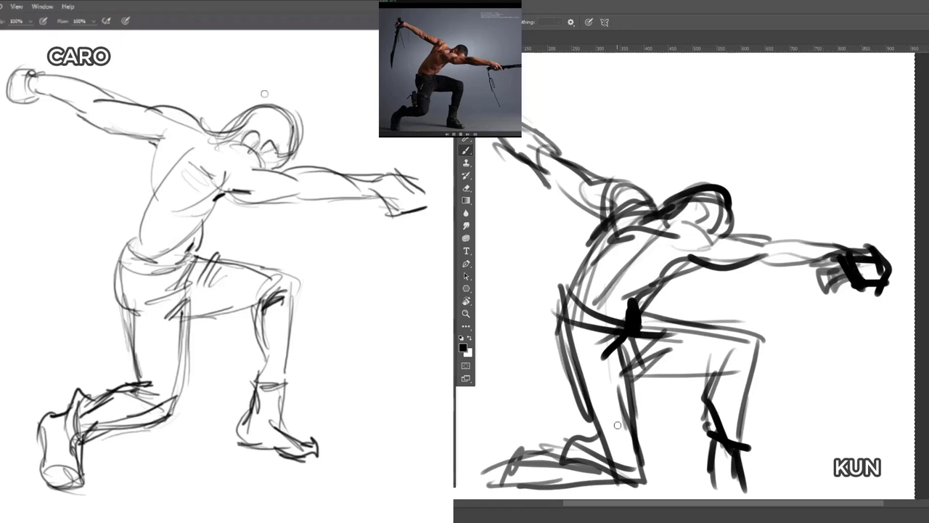
- Reinforce the kneeling foot and back contour on the second canvas and the rear shoulder and armpit on the first
{"action": "left_click_drag", "start_coordinate": [589, 426], "coordinate": [608, 462]}
{"action": "left_click_drag", "start_coordinate": [191, 118], "coordinate": [161, 98]}
{"action": "mouse_move", "coordinate": [592, 421]}
{"action": "left_mouse_down"}
{"action": "mouse_move", "coordinate": [579, 447]}
{"action": "mouse_move", "coordinate": [505, 468]}
{"action": "left_mouse_up"}
{"action": "left_click_drag", "start_coordinate": [152, 98], "coordinate": [155, 133]}
{"action": "left_click_drag", "start_coordinate": [540, 450], "coordinate": [505, 468]}
{"action": "left_click_drag", "start_coordinate": [156, 141], "coordinate": [152, 166]}
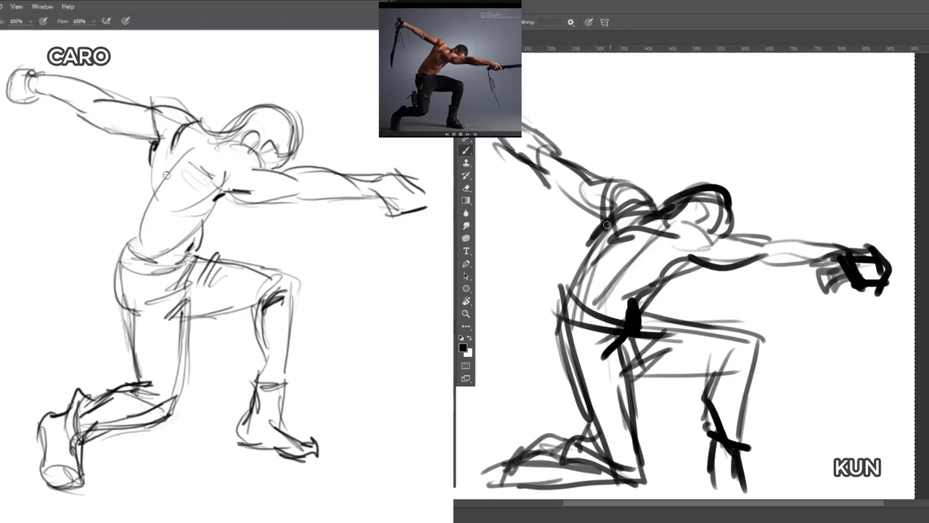
{"action": "left_click_drag", "start_coordinate": [607, 224], "coordinate": [565, 311]}
{"action": "left_click_drag", "start_coordinate": [167, 174], "coordinate": [198, 134]}
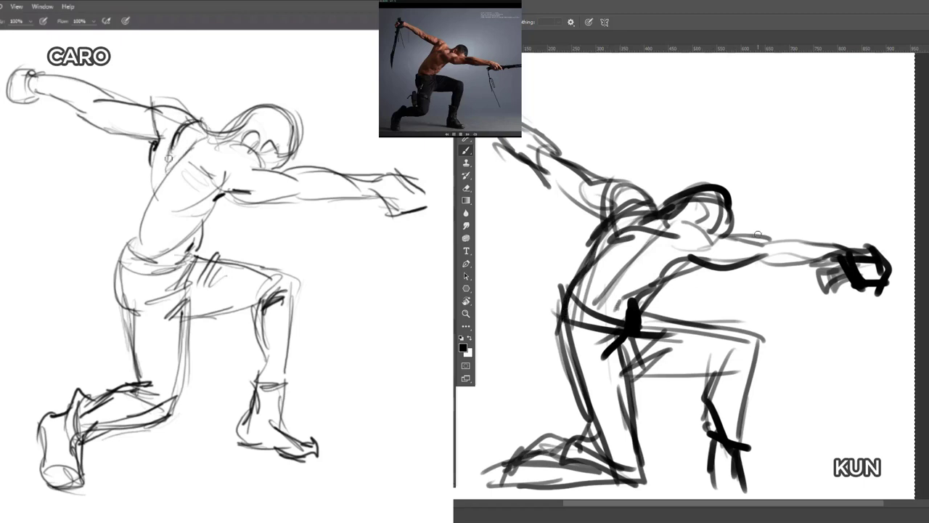
- Define the chest and ribcage contours on the second canvas and the chest muscle on the first
{"action": "left_click_drag", "start_coordinate": [706, 223], "coordinate": [666, 231]}
{"action": "left_click_drag", "start_coordinate": [660, 235], "coordinate": [662, 216]}
{"action": "mouse_move", "coordinate": [194, 149]}
{"action": "left_mouse_down"}
{"action": "mouse_move", "coordinate": [169, 171]}
{"action": "mouse_move", "coordinate": [217, 144]}
{"action": "left_mouse_up"}
{"action": "left_click_drag", "start_coordinate": [631, 265], "coordinate": [629, 293]}
{"action": "mouse_move", "coordinate": [633, 288]}
{"action": "left_mouse_down"}
{"action": "mouse_move", "coordinate": [669, 270]}
{"action": "mouse_move", "coordinate": [630, 281]}
{"action": "left_mouse_up"}
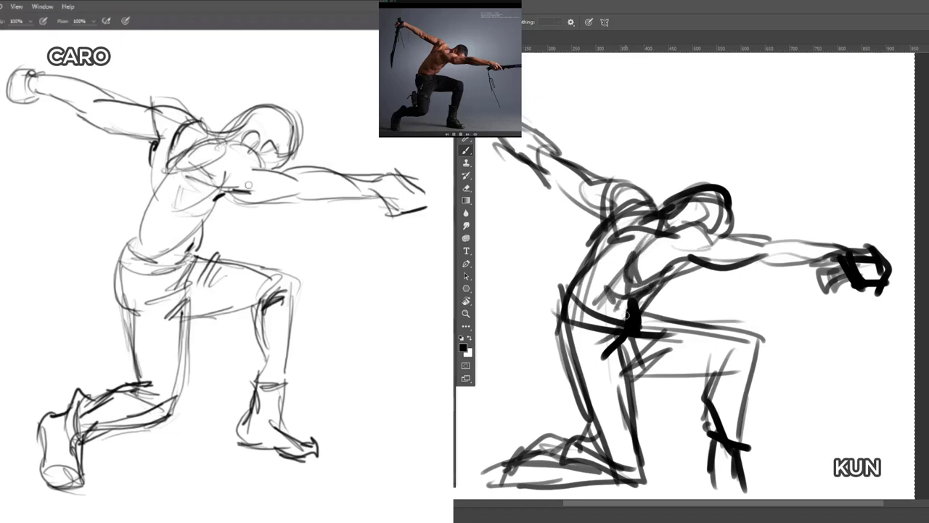
- Add ribcage and back contour lines on the first canvas and darken the kneeling leg's front edge on the second
{"action": "mouse_move", "coordinate": [169, 176]}
{"action": "left_mouse_down"}
{"action": "mouse_move", "coordinate": [149, 205]}
{"action": "mouse_move", "coordinate": [152, 220]}
{"action": "left_mouse_up"}
{"action": "mouse_move", "coordinate": [159, 195]}
{"action": "left_mouse_down"}
{"action": "mouse_move", "coordinate": [163, 221]}
{"action": "mouse_move", "coordinate": [171, 220]}
{"action": "left_mouse_up"}
{"action": "mouse_move", "coordinate": [649, 361]}
{"action": "left_mouse_down"}
{"action": "mouse_move", "coordinate": [632, 384]}
{"action": "mouse_move", "coordinate": [641, 454]}
{"action": "left_mouse_up"}
{"action": "left_click_drag", "start_coordinate": [164, 211], "coordinate": [220, 212]}
{"action": "left_click_drag", "start_coordinate": [641, 454], "coordinate": [630, 469]}
{"action": "mouse_move", "coordinate": [147, 216]}
{"action": "left_mouse_down"}
{"action": "mouse_move", "coordinate": [187, 242]}
{"action": "mouse_move", "coordinate": [202, 217]}
{"action": "left_mouse_up"}
{"action": "mouse_move", "coordinate": [202, 218]}
{"action": "left_mouse_down"}
{"action": "mouse_move", "coordinate": [166, 242]}
{"action": "mouse_move", "coordinate": [155, 145]}
{"action": "left_mouse_up"}
- Detail the forward upper arm and elbow on the first canvas, and darken the front knee and forward forearm on the second
{"action": "mouse_move", "coordinate": [231, 190]}
{"action": "left_mouse_down"}
{"action": "mouse_move", "coordinate": [296, 195]}
{"action": "mouse_move", "coordinate": [273, 177]}
{"action": "mouse_move", "coordinate": [298, 186]}
{"action": "left_mouse_up"}
{"action": "left_click_drag", "start_coordinate": [258, 169], "coordinate": [350, 176]}
{"action": "mouse_move", "coordinate": [749, 328]}
{"action": "left_mouse_down"}
{"action": "mouse_move", "coordinate": [760, 345]}
{"action": "mouse_move", "coordinate": [753, 344]}
{"action": "left_mouse_up"}
{"action": "left_click_drag", "start_coordinate": [298, 203], "coordinate": [308, 198]}
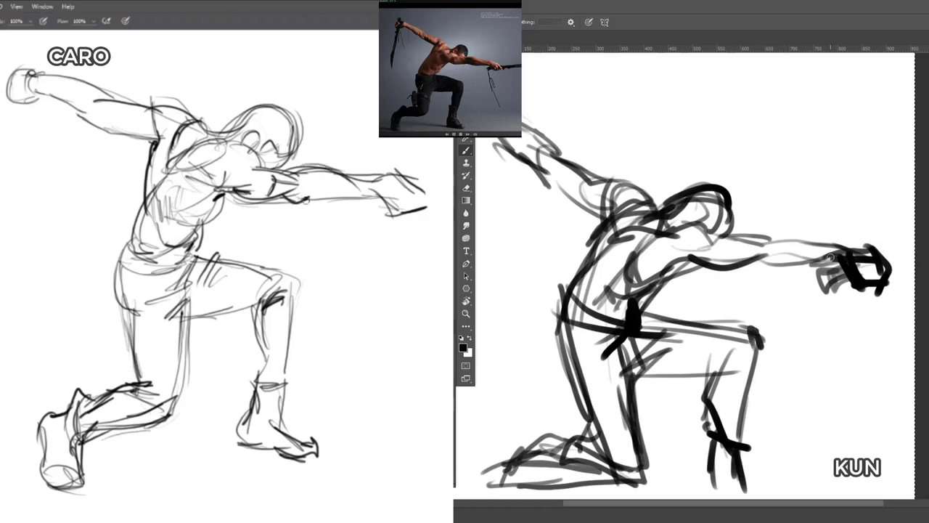
{"action": "mouse_move", "coordinate": [834, 256]}
{"action": "left_mouse_down"}
{"action": "mouse_move", "coordinate": [782, 268]}
{"action": "mouse_move", "coordinate": [756, 258]}
{"action": "left_mouse_up"}
{"action": "left_click_drag", "start_coordinate": [292, 190], "coordinate": [300, 190]}
{"action": "left_click_drag", "start_coordinate": [797, 241], "coordinate": [760, 237]}
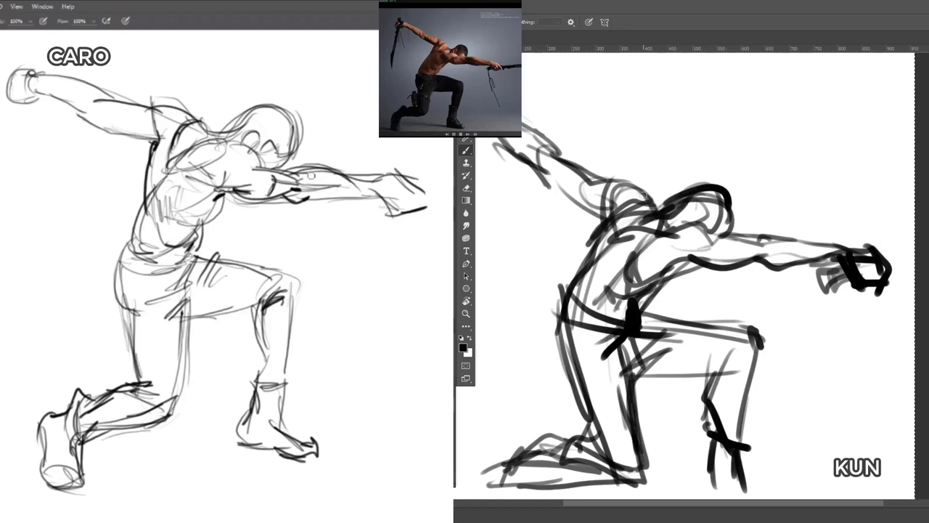
- Refine the forward forearm and add the sword's blade and handle on the first canvas, and darken the forearm's upper edge on the second
{"action": "left_click_drag", "start_coordinate": [311, 176], "coordinate": [345, 182]}
{"action": "left_click_drag", "start_coordinate": [295, 203], "coordinate": [378, 192]}
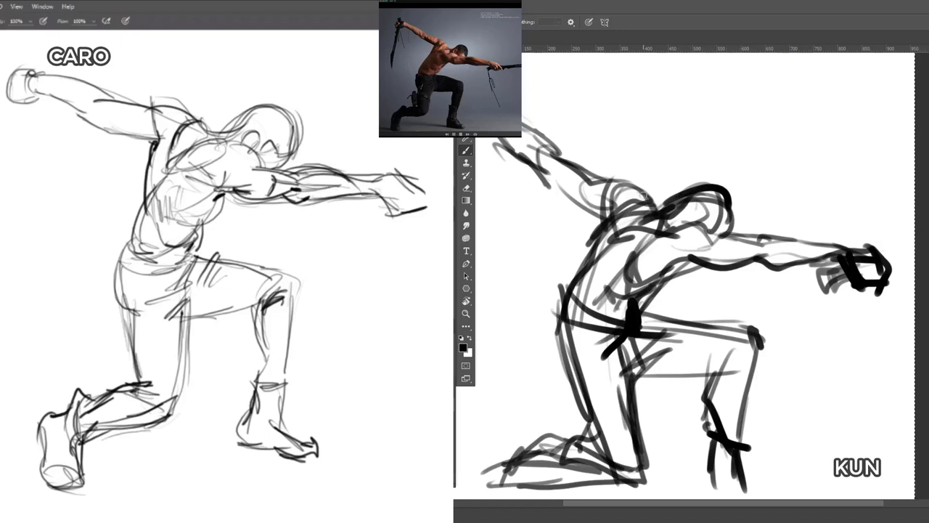
{"action": "mouse_move", "coordinate": [325, 168]}
{"action": "left_mouse_down"}
{"action": "mouse_move", "coordinate": [389, 175]}
{"action": "mouse_move", "coordinate": [425, 199]}
{"action": "mouse_move", "coordinate": [417, 196]}
{"action": "mouse_move", "coordinate": [451, 190]}
{"action": "left_mouse_up"}
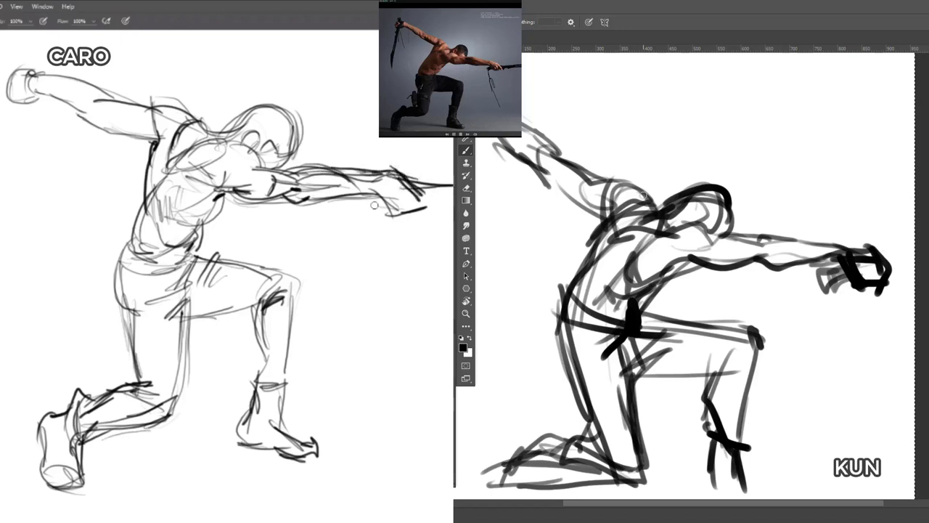
{"action": "mouse_move", "coordinate": [377, 202]}
{"action": "left_mouse_down"}
{"action": "mouse_move", "coordinate": [351, 206]}
{"action": "mouse_move", "coordinate": [381, 204]}
{"action": "mouse_move", "coordinate": [365, 227]}
{"action": "left_mouse_up"}
{"action": "left_click_drag", "start_coordinate": [765, 246], "coordinate": [822, 241]}
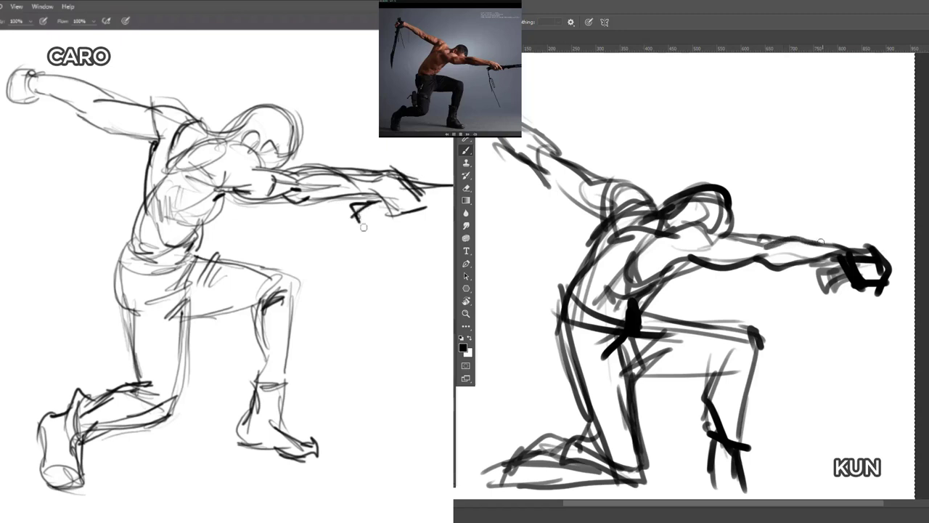
{"action": "left_click_drag", "start_coordinate": [364, 227], "coordinate": [390, 210]}
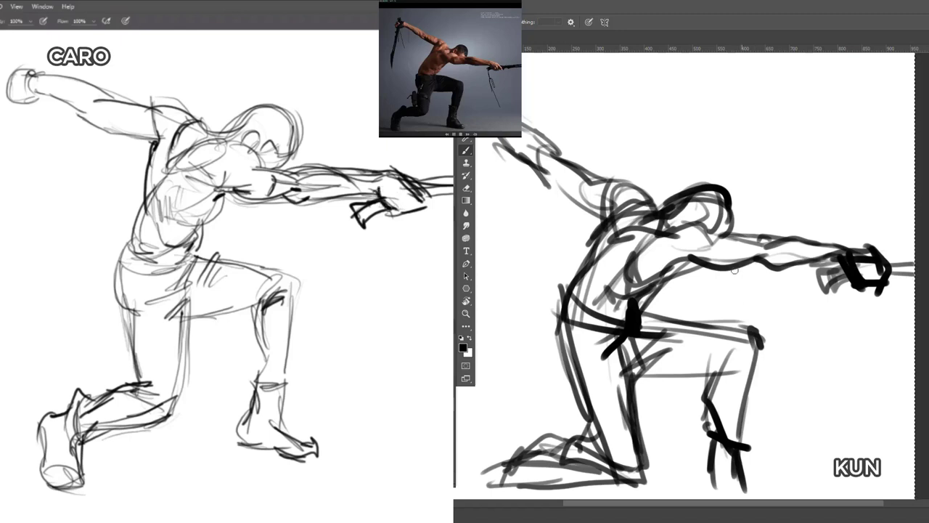
- Thicken the belt and add the hip and kneeling knee strokes on the second canvas
{"action": "left_click_drag", "start_coordinate": [569, 304], "coordinate": [629, 314]}
{"action": "left_click_drag", "start_coordinate": [567, 325], "coordinate": [645, 332]}
{"action": "left_click_drag", "start_coordinate": [569, 303], "coordinate": [639, 314]}
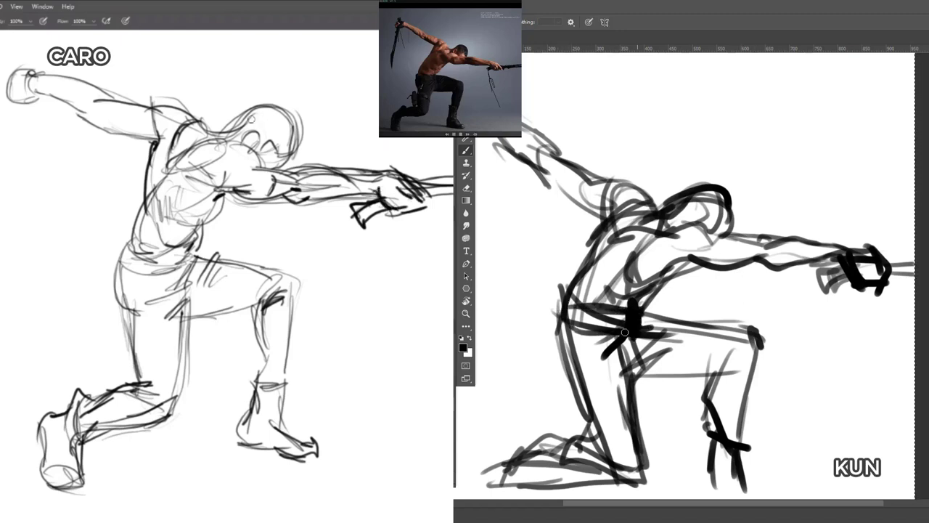
{"action": "left_click_drag", "start_coordinate": [571, 303], "coordinate": [614, 312]}
{"action": "mouse_move", "coordinate": [558, 294]}
{"action": "left_mouse_down"}
{"action": "mouse_move", "coordinate": [545, 302]}
{"action": "mouse_move", "coordinate": [558, 347]}
{"action": "left_mouse_up"}
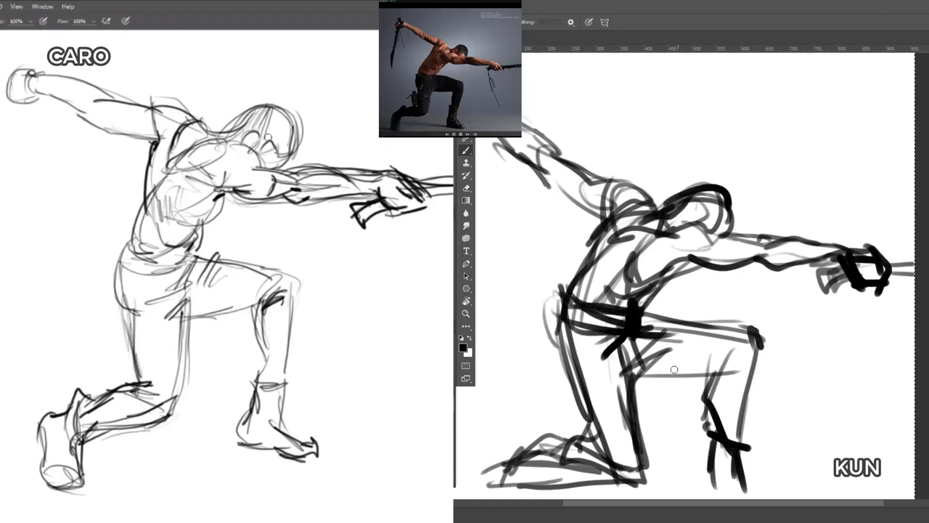
{"action": "mouse_move", "coordinate": [630, 386]}
{"action": "left_mouse_down"}
{"action": "mouse_move", "coordinate": [641, 470]}
{"action": "mouse_move", "coordinate": [629, 482]}
{"action": "left_mouse_up"}
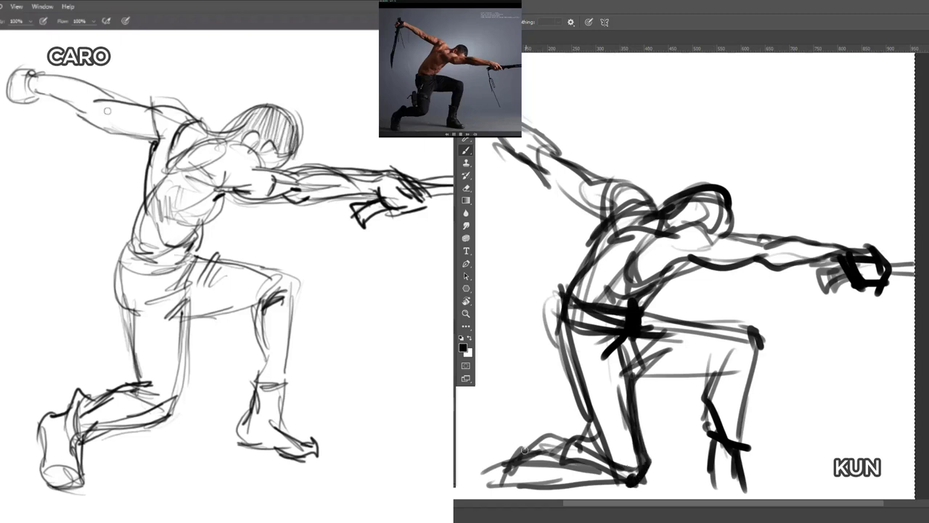
- Darken the rear foot and mark the face on the second canvas, and strengthen the rear arm's contours on the first
{"action": "left_click_drag", "start_coordinate": [524, 450], "coordinate": [529, 475]}
{"action": "left_click_drag", "start_coordinate": [89, 116], "coordinate": [107, 122]}
{"action": "mouse_move", "coordinate": [513, 445]}
{"action": "left_mouse_down"}
{"action": "mouse_move", "coordinate": [530, 492]}
{"action": "mouse_move", "coordinate": [519, 479]}
{"action": "left_mouse_up"}
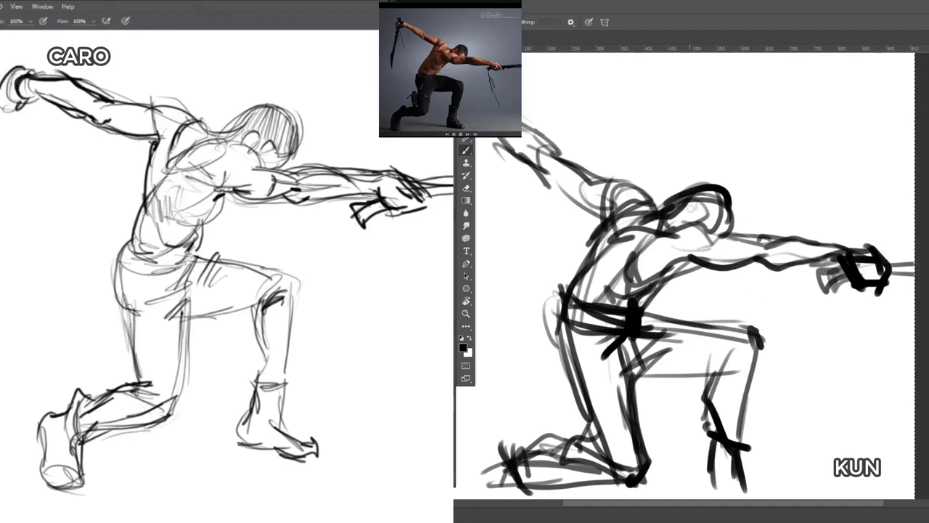
{"action": "left_click_drag", "start_coordinate": [688, 220], "coordinate": [703, 221]}
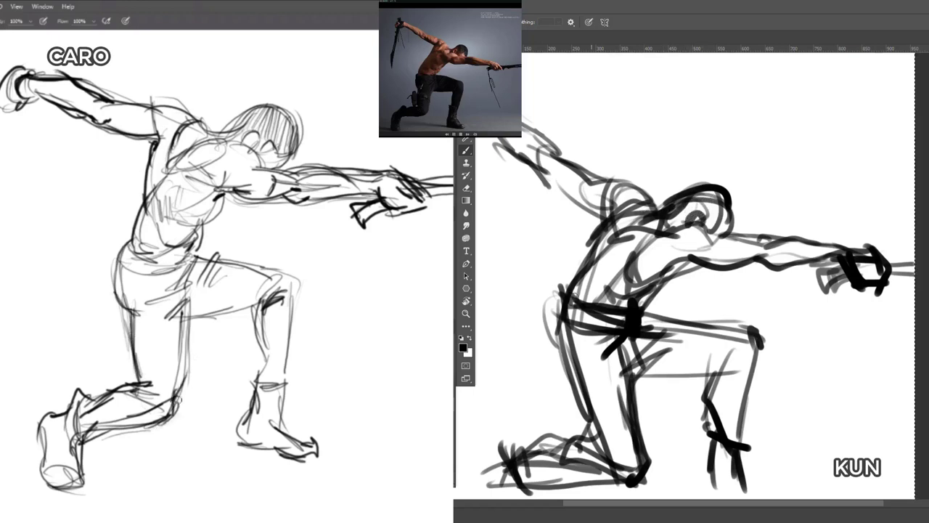
- Darken the rear arm's underside and reinforce the shoulder and neck line on the second canvas
{"action": "left_click_drag", "start_coordinate": [560, 178], "coordinate": [573, 194]}
{"action": "left_click_drag", "start_coordinate": [533, 161], "coordinate": [558, 174]}
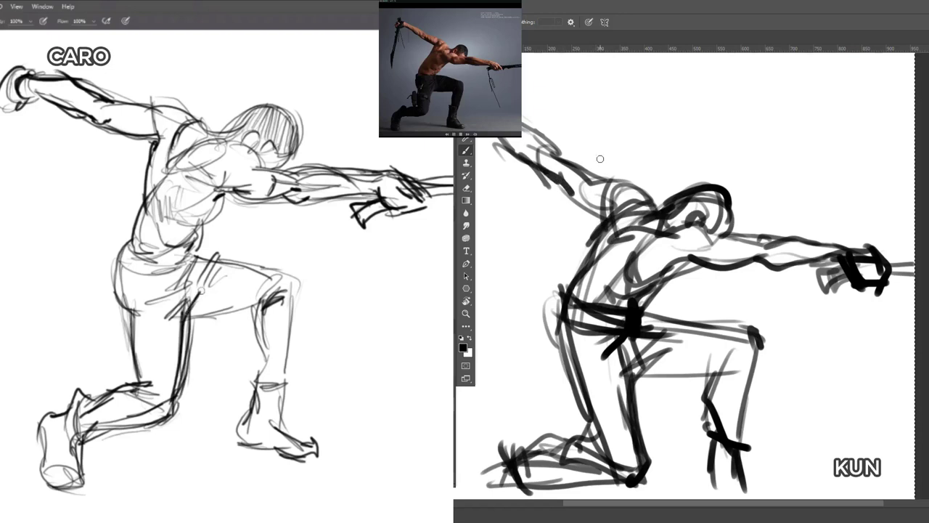
{"action": "mouse_move", "coordinate": [717, 236]}
{"action": "left_mouse_down"}
{"action": "mouse_move", "coordinate": [693, 224]}
{"action": "mouse_move", "coordinate": [644, 232]}
{"action": "mouse_move", "coordinate": [635, 225]}
{"action": "left_mouse_up"}
{"action": "left_click_drag", "start_coordinate": [685, 205], "coordinate": [677, 211]}
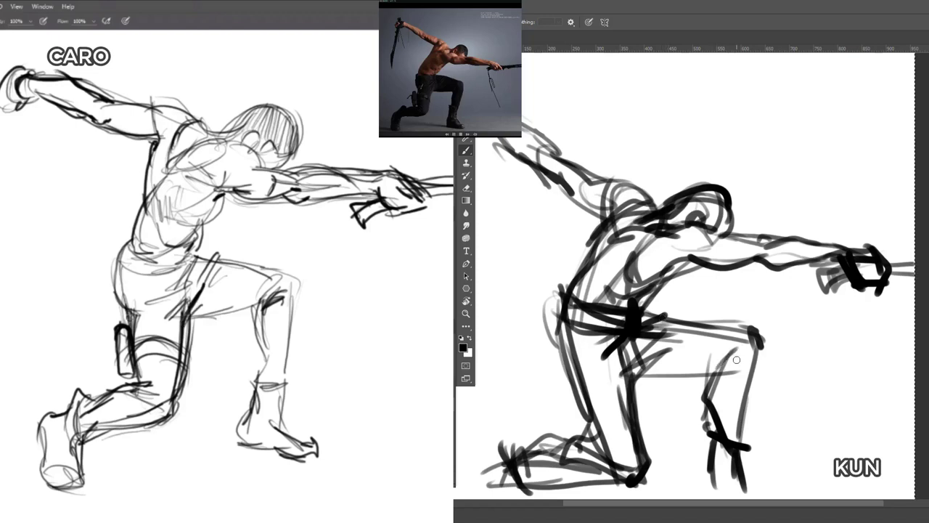
- Extend the front lower leg below the boot cuff and add a second head contour on the second canvas
{"action": "mouse_move", "coordinate": [738, 384]}
{"action": "left_mouse_down"}
{"action": "mouse_move", "coordinate": [714, 427]}
{"action": "mouse_move", "coordinate": [747, 444]}
{"action": "mouse_move", "coordinate": [742, 486]}
{"action": "left_mouse_up"}
{"action": "left_click_drag", "start_coordinate": [706, 444], "coordinate": [705, 499]}
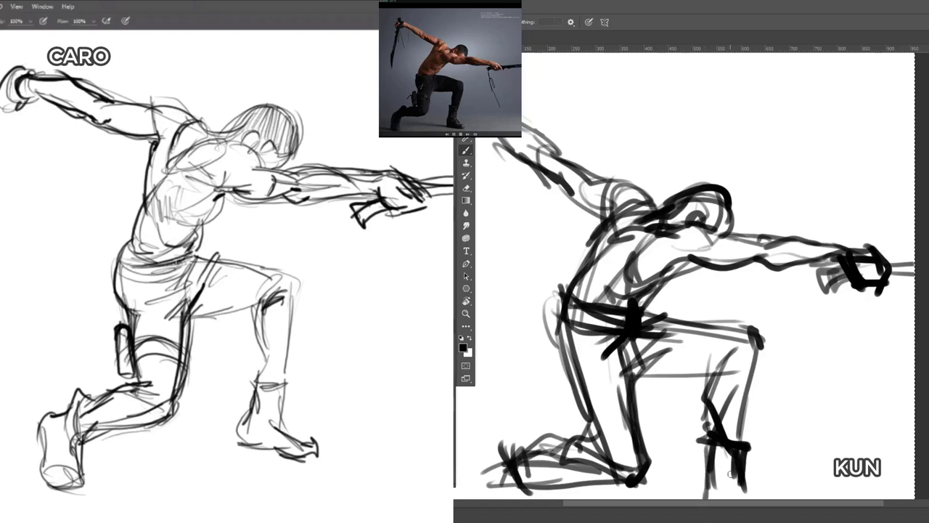
{"action": "left_click_drag", "start_coordinate": [739, 471], "coordinate": [742, 499]}
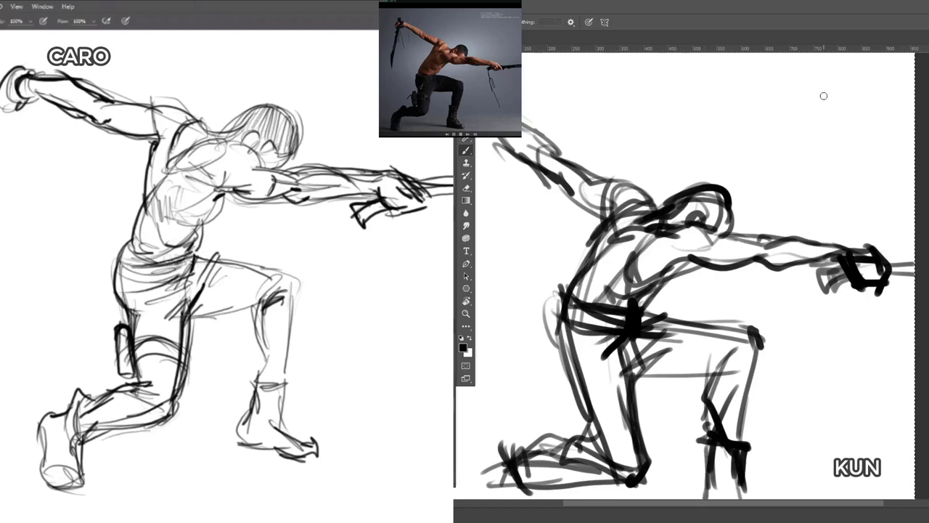
{"action": "mouse_move", "coordinate": [684, 194]}
{"action": "left_mouse_down"}
{"action": "mouse_move", "coordinate": [726, 202]}
{"action": "mouse_move", "coordinate": [724, 227]}
{"action": "left_mouse_up"}
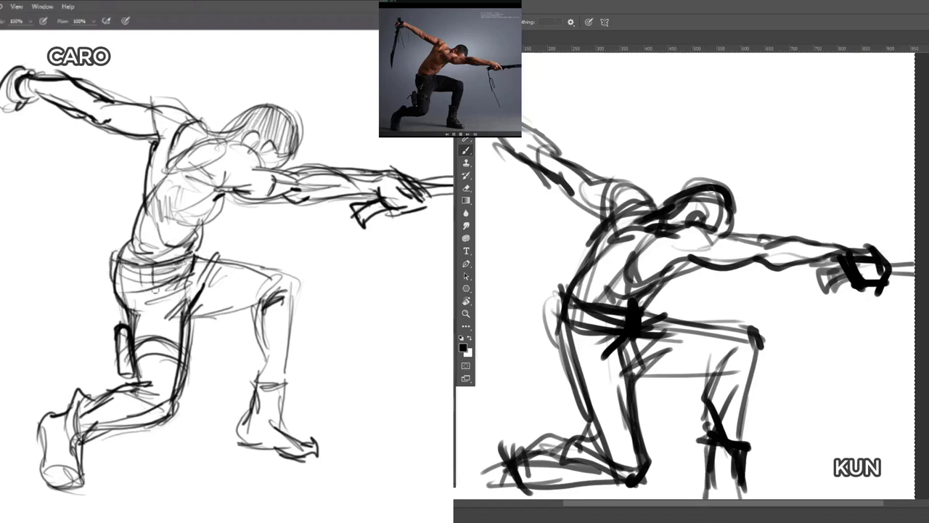
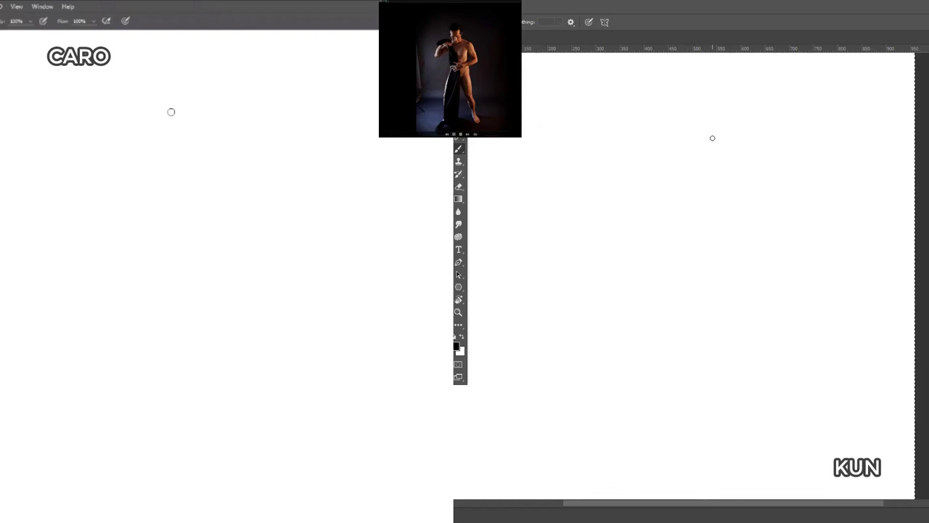
{"action": "mouse_move", "coordinate": [172, 112]}
{"action": "left_mouse_down"}
{"action": "mouse_move", "coordinate": [225, 92]}
{"action": "mouse_move", "coordinate": [215, 87]}
{"action": "mouse_move", "coordinate": [180, 138]}
{"action": "mouse_move", "coordinate": [191, 93]}
{"action": "mouse_move", "coordinate": [212, 88]}
{"action": "mouse_move", "coordinate": [180, 111]}
{"action": "mouse_move", "coordinate": [183, 153]}
{"action": "mouse_move", "coordinate": [180, 93]}
{"action": "mouse_move", "coordinate": [231, 88]}
{"action": "mouse_move", "coordinate": [234, 145]}
{"action": "mouse_move", "coordinate": [182, 146]}
{"action": "mouse_move", "coordinate": [214, 179]}
{"action": "mouse_move", "coordinate": [203, 170]}
{"action": "mouse_move", "coordinate": [226, 172]}
{"action": "mouse_move", "coordinate": [235, 149]}
{"action": "mouse_move", "coordinate": [227, 174]}
{"action": "left_mouse_up"}
{"action": "mouse_move", "coordinate": [182, 142]}
{"action": "left_mouse_down"}
{"action": "mouse_move", "coordinate": [195, 160]}
{"action": "mouse_move", "coordinate": [180, 93]}
{"action": "mouse_move", "coordinate": [224, 166]}
{"action": "mouse_move", "coordinate": [170, 117]}
{"action": "left_mouse_up"}
{"action": "key", "text": "e"}
{"action": "key", "text": "b"}
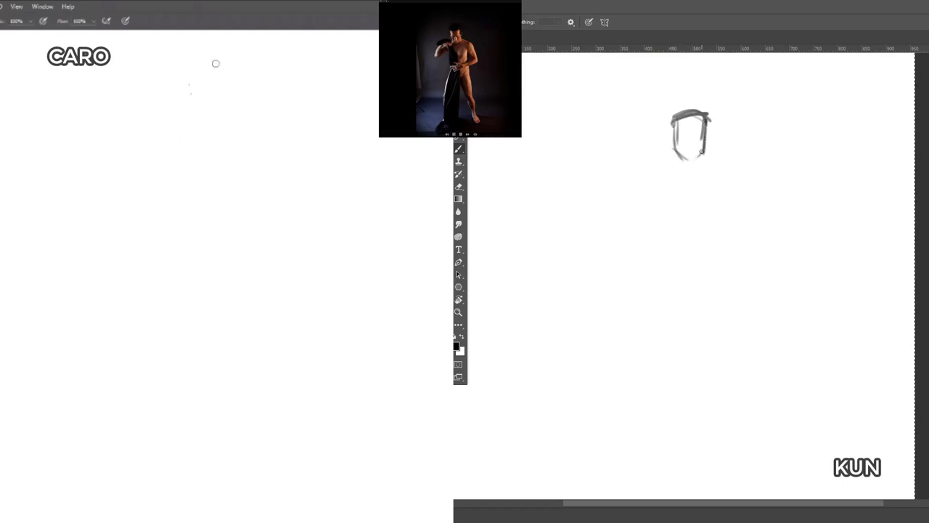
{"action": "mouse_move", "coordinate": [215, 63]}
{"action": "left_mouse_down"}
{"action": "mouse_move", "coordinate": [177, 101]}
{"action": "mouse_move", "coordinate": [194, 69]}
{"action": "mouse_move", "coordinate": [222, 75]}
{"action": "mouse_move", "coordinate": [187, 111]}
{"action": "mouse_move", "coordinate": [190, 136]}
{"action": "mouse_move", "coordinate": [200, 154]}
{"action": "mouse_move", "coordinate": [225, 154]}
{"action": "mouse_move", "coordinate": [239, 122]}
{"action": "mouse_move", "coordinate": [201, 152]}
{"action": "left_mouse_up"}
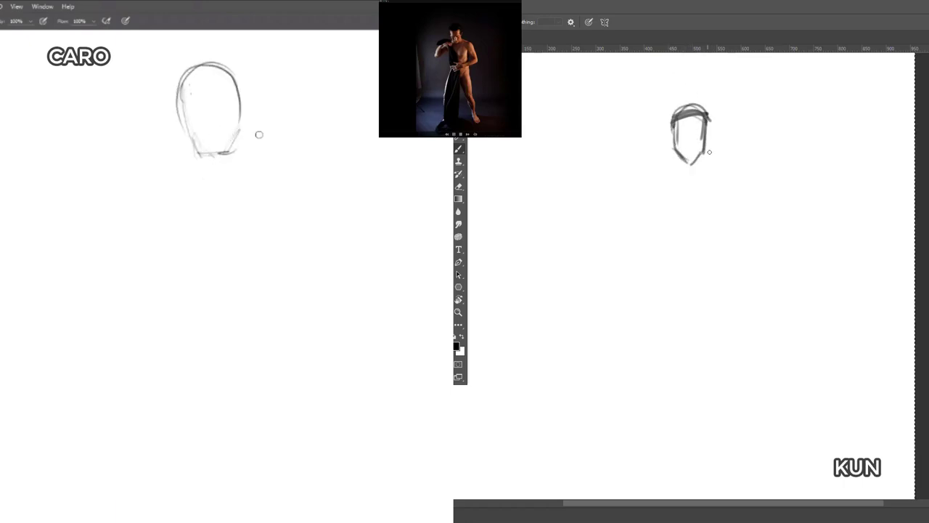
{"action": "left_click_drag", "start_coordinate": [195, 128], "coordinate": [236, 106]}
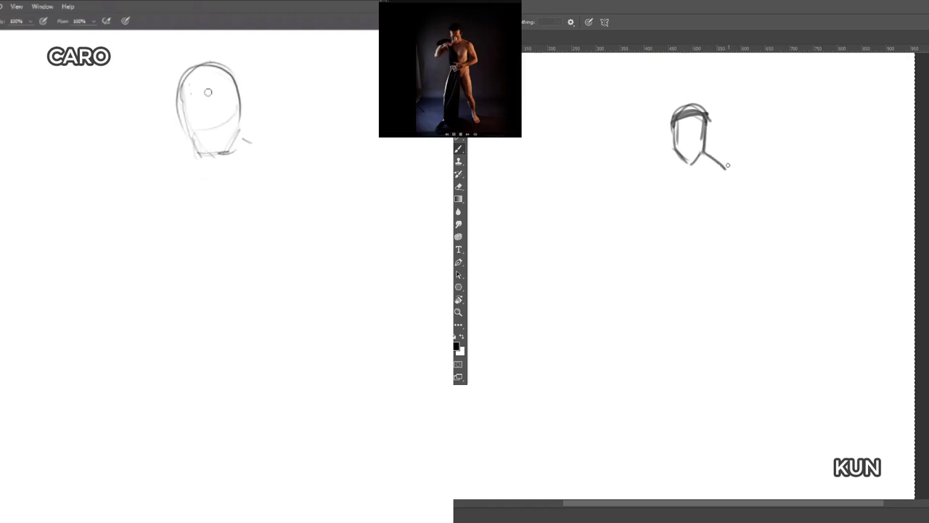
{"action": "mouse_move", "coordinate": [209, 77]}
{"action": "left_mouse_down"}
{"action": "mouse_move", "coordinate": [211, 140]}
{"action": "mouse_move", "coordinate": [233, 128]}
{"action": "left_mouse_up"}
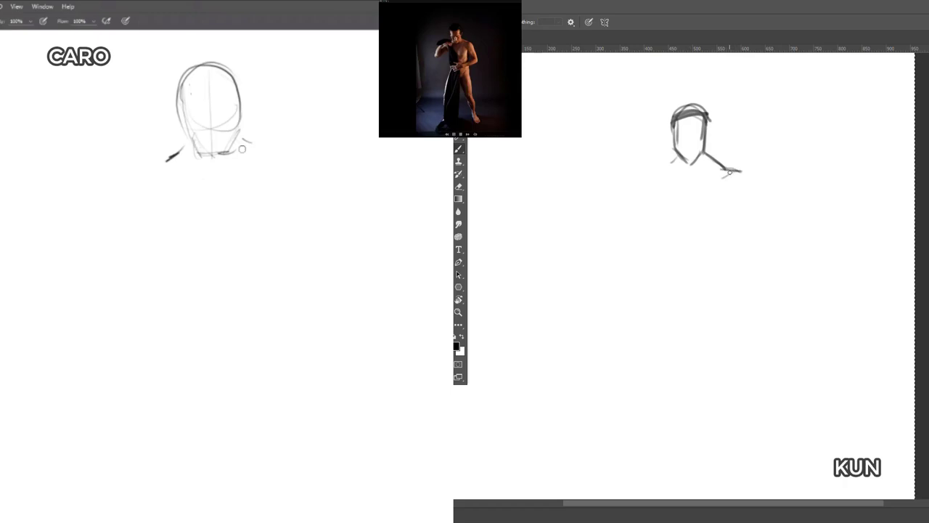
{"action": "left_click_drag", "start_coordinate": [243, 141], "coordinate": [275, 148]}
{"action": "mouse_move", "coordinate": [182, 148]}
{"action": "left_mouse_down"}
{"action": "mouse_move", "coordinate": [155, 169]}
{"action": "mouse_move", "coordinate": [179, 203]}
{"action": "left_mouse_up"}
{"action": "mouse_move", "coordinate": [144, 169]}
{"action": "left_mouse_down"}
{"action": "mouse_move", "coordinate": [174, 207]}
{"action": "mouse_move", "coordinate": [197, 265]}
{"action": "left_mouse_up"}
- Erase the head and torso sketch on the first canvas, and outline the shoulder and elbow of the bent arm on the second
{"action": "left_click_drag", "start_coordinate": [714, 158], "coordinate": [747, 189]}
{"action": "left_click_drag", "start_coordinate": [269, 163], "coordinate": [256, 220]}
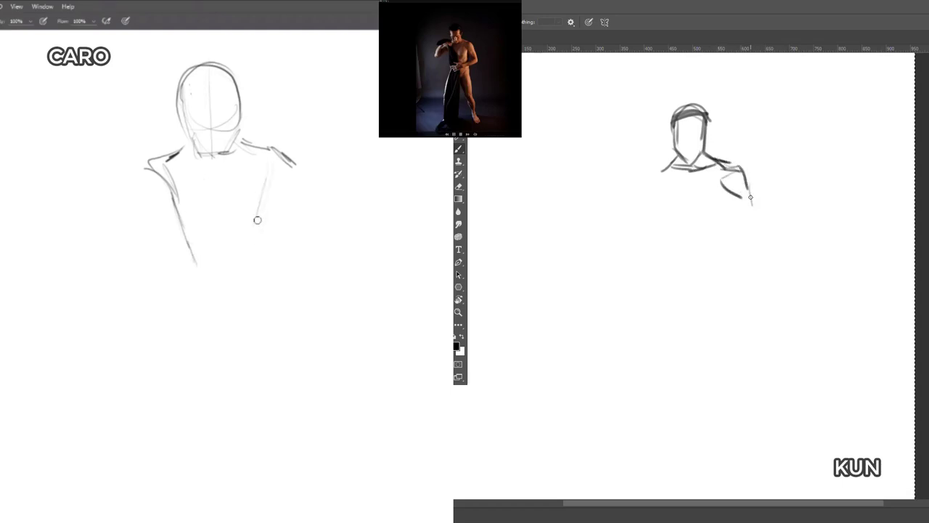
{"action": "key", "text": "e"}
{"action": "left_click_drag", "start_coordinate": [159, 165], "coordinate": [190, 252]}
{"action": "left_click_drag", "start_coordinate": [247, 143], "coordinate": [290, 161]}
{"action": "mouse_move", "coordinate": [269, 226]}
{"action": "left_mouse_down"}
{"action": "mouse_move", "coordinate": [161, 83]}
{"action": "mouse_move", "coordinate": [196, 87]}
{"action": "mouse_move", "coordinate": [227, 117]}
{"action": "mouse_move", "coordinate": [265, 195]}
{"action": "left_mouse_up"}
{"action": "key", "text": "b"}
{"action": "mouse_move", "coordinate": [755, 207]}
{"action": "left_mouse_down"}
{"action": "mouse_move", "coordinate": [759, 239]}
{"action": "mouse_move", "coordinate": [744, 251]}
{"action": "left_mouse_up"}
- Sketch an oval head and curved shoulder line on the first canvas, and the bent forearm's upper edge on the second
{"action": "left_click_drag", "start_coordinate": [248, 111], "coordinate": [195, 90]}
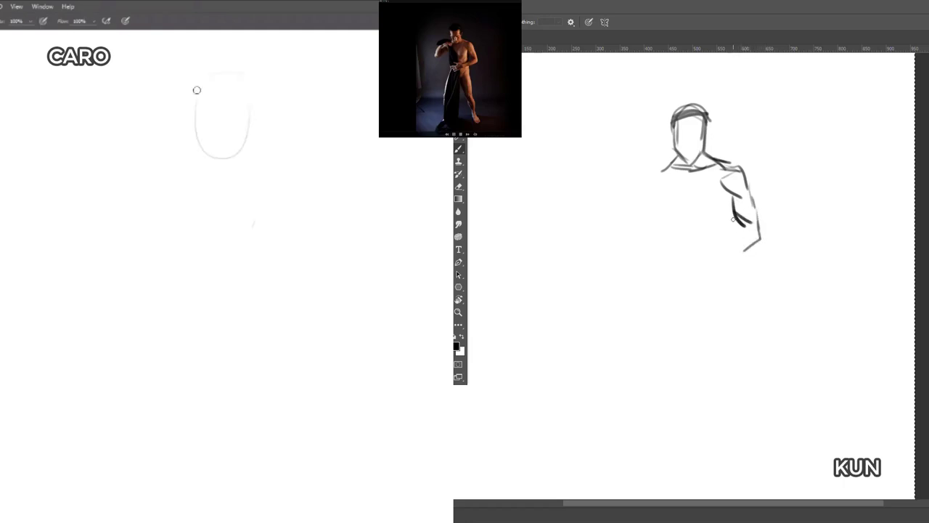
{"action": "left_click_drag", "start_coordinate": [239, 147], "coordinate": [240, 88]}
{"action": "left_click_drag", "start_coordinate": [740, 228], "coordinate": [722, 239]}
{"action": "mouse_move", "coordinate": [163, 169]}
{"action": "left_mouse_down"}
{"action": "mouse_move", "coordinate": [207, 138]}
{"action": "mouse_move", "coordinate": [258, 139]}
{"action": "left_mouse_up"}
{"action": "left_click_drag", "start_coordinate": [722, 240], "coordinate": [694, 245]}
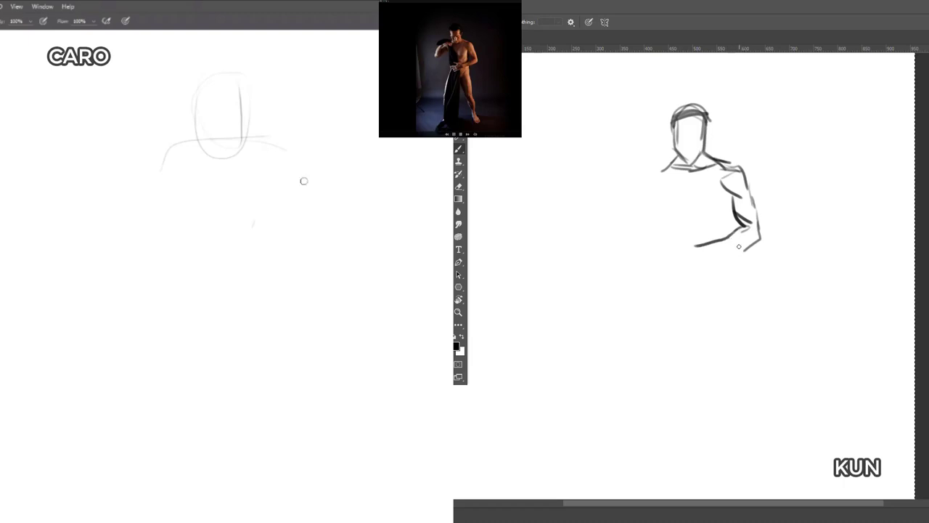
- Block in the bent upper arm and forearm on the first canvas, and the forearm's lower edge and thumb on the second
{"action": "left_click_drag", "start_coordinate": [275, 122], "coordinate": [300, 183]}
{"action": "left_click_drag", "start_coordinate": [746, 247], "coordinate": [703, 260]}
{"action": "left_click_drag", "start_coordinate": [286, 133], "coordinate": [331, 214]}
{"action": "left_click_drag", "start_coordinate": [711, 251], "coordinate": [695, 254]}
{"action": "mouse_move", "coordinate": [330, 217]}
{"action": "left_mouse_down"}
{"action": "mouse_move", "coordinate": [227, 254]}
{"action": "mouse_move", "coordinate": [221, 272]}
{"action": "left_mouse_up"}
{"action": "mouse_move", "coordinate": [221, 271]}
{"action": "left_mouse_down"}
{"action": "mouse_move", "coordinate": [291, 239]}
{"action": "mouse_move", "coordinate": [214, 279]}
{"action": "left_mouse_up"}
{"action": "left_click_drag", "start_coordinate": [712, 244], "coordinate": [679, 241]}
- Sketch the raised arm's upper arm and elbow on the first canvas, and the palm and first fingers on the second
{"action": "left_click_drag", "start_coordinate": [163, 166], "coordinate": [126, 202]}
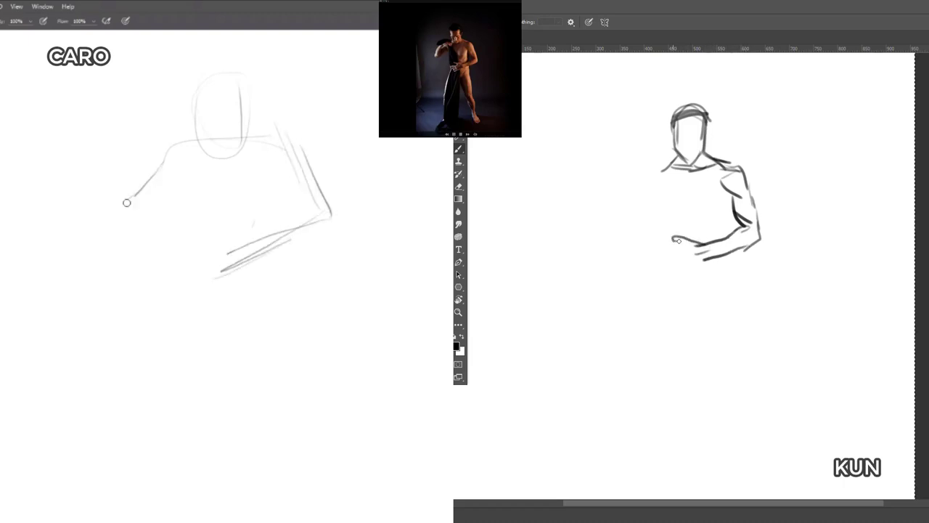
{"action": "left_click_drag", "start_coordinate": [682, 244], "coordinate": [702, 259]}
{"action": "left_click_drag", "start_coordinate": [126, 212], "coordinate": [150, 208]}
{"action": "left_click_drag", "start_coordinate": [679, 252], "coordinate": [656, 254]}
{"action": "left_click_drag", "start_coordinate": [108, 219], "coordinate": [114, 204]}
{"action": "left_click_drag", "start_coordinate": [655, 254], "coordinate": [661, 260]}
{"action": "left_click_drag", "start_coordinate": [114, 204], "coordinate": [128, 167]}
{"action": "left_click_drag", "start_coordinate": [656, 255], "coordinate": [676, 258]}
- Outline the raised forearm with an arc above it on the first canvas, and complete the remaining fingers on the second
{"action": "left_click_drag", "start_coordinate": [127, 166], "coordinate": [142, 150]}
{"action": "left_click_drag", "start_coordinate": [676, 259], "coordinate": [668, 263]}
{"action": "left_click_drag", "start_coordinate": [110, 184], "coordinate": [138, 141]}
{"action": "left_click_drag", "start_coordinate": [663, 263], "coordinate": [683, 260]}
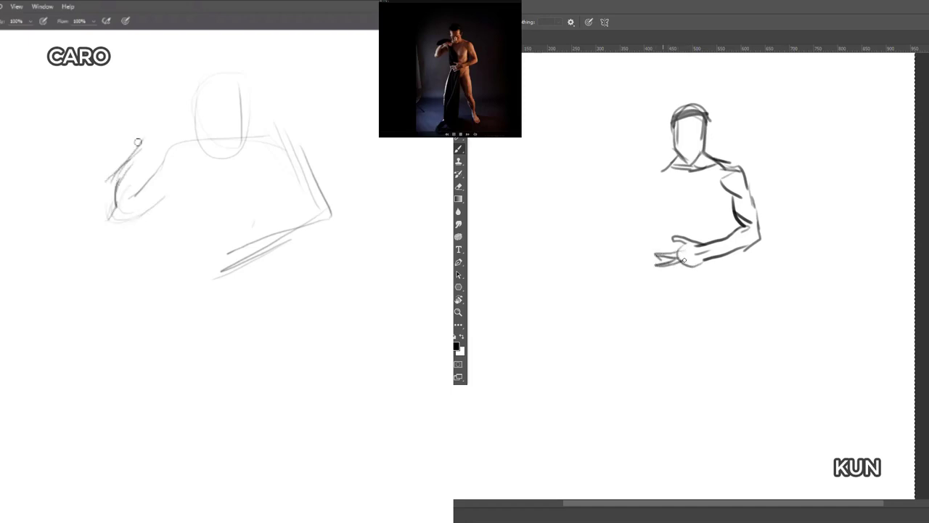
{"action": "left_click_drag", "start_coordinate": [154, 131], "coordinate": [176, 134]}
{"action": "mouse_move", "coordinate": [681, 262]}
{"action": "left_mouse_down"}
{"action": "mouse_move", "coordinate": [657, 266]}
{"action": "mouse_move", "coordinate": [664, 273]}
{"action": "left_mouse_up"}
{"action": "left_click_drag", "start_coordinate": [115, 151], "coordinate": [174, 113]}
{"action": "mouse_move", "coordinate": [664, 273]}
{"action": "left_mouse_down"}
{"action": "mouse_move", "coordinate": [697, 265]}
{"action": "mouse_move", "coordinate": [666, 272]}
{"action": "left_mouse_up"}
- Draw long curves for the torso's sides and chest on the first canvas, and darken the head outline on the second
{"action": "mouse_move", "coordinate": [196, 150]}
{"action": "left_mouse_down"}
{"action": "mouse_move", "coordinate": [216, 215]}
{"action": "mouse_move", "coordinate": [181, 202]}
{"action": "mouse_move", "coordinate": [197, 258]}
{"action": "left_mouse_up"}
{"action": "left_click_drag", "start_coordinate": [169, 172], "coordinate": [212, 278]}
{"action": "left_click_drag", "start_coordinate": [189, 142], "coordinate": [242, 247]}
{"action": "mouse_move", "coordinate": [671, 129]}
{"action": "left_mouse_down"}
{"action": "mouse_move", "coordinate": [678, 155]}
{"action": "mouse_move", "coordinate": [697, 160]}
{"action": "left_mouse_up"}
{"action": "left_click_drag", "start_coordinate": [287, 179], "coordinate": [291, 225]}
{"action": "left_click_drag", "start_coordinate": [671, 120], "coordinate": [676, 148]}
{"action": "left_click_drag", "start_coordinate": [282, 171], "coordinate": [271, 251]}
{"action": "left_click_drag", "start_coordinate": [680, 154], "coordinate": [669, 111]}
{"action": "left_click_drag", "start_coordinate": [282, 214], "coordinate": [272, 267]}
{"action": "mouse_move", "coordinate": [669, 111]}
{"action": "left_mouse_down"}
{"action": "mouse_move", "coordinate": [704, 135]}
{"action": "mouse_move", "coordinate": [703, 151]}
{"action": "left_mouse_up"}
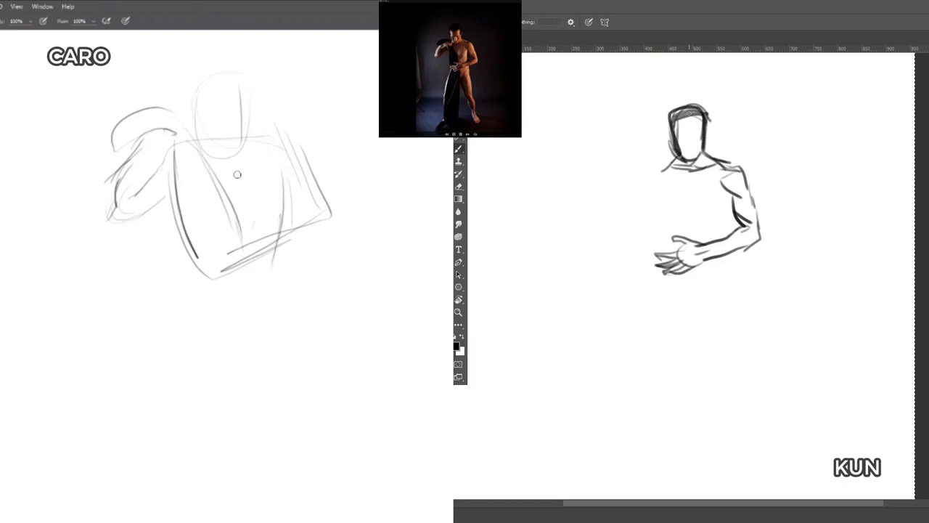
- Add inner torso lines down to the hip on the first canvas, and fill in the dark hair on the second
{"action": "left_click_drag", "start_coordinate": [222, 155], "coordinate": [226, 259]}
{"action": "left_click_drag", "start_coordinate": [690, 115], "coordinate": [689, 107]}
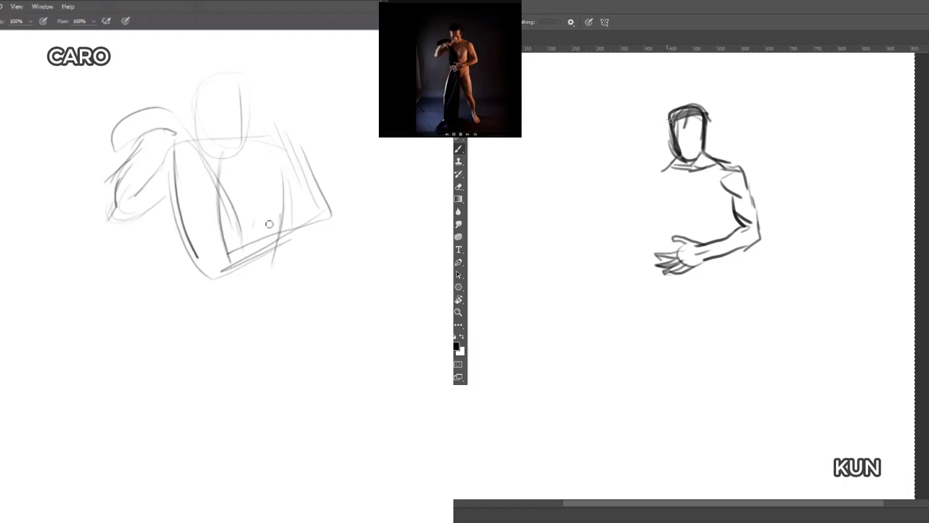
{"action": "left_click_drag", "start_coordinate": [273, 151], "coordinate": [273, 218]}
{"action": "left_click_drag", "start_coordinate": [675, 127], "coordinate": [698, 113]}
{"action": "left_click_drag", "start_coordinate": [272, 172], "coordinate": [266, 251]}
{"action": "mouse_move", "coordinate": [698, 113]}
{"action": "left_mouse_down"}
{"action": "mouse_move", "coordinate": [685, 130]}
{"action": "mouse_move", "coordinate": [693, 114]}
{"action": "left_mouse_up"}
{"action": "left_click_drag", "start_coordinate": [264, 260], "coordinate": [275, 298]}
{"action": "left_click_drag", "start_coordinate": [693, 113], "coordinate": [698, 117]}
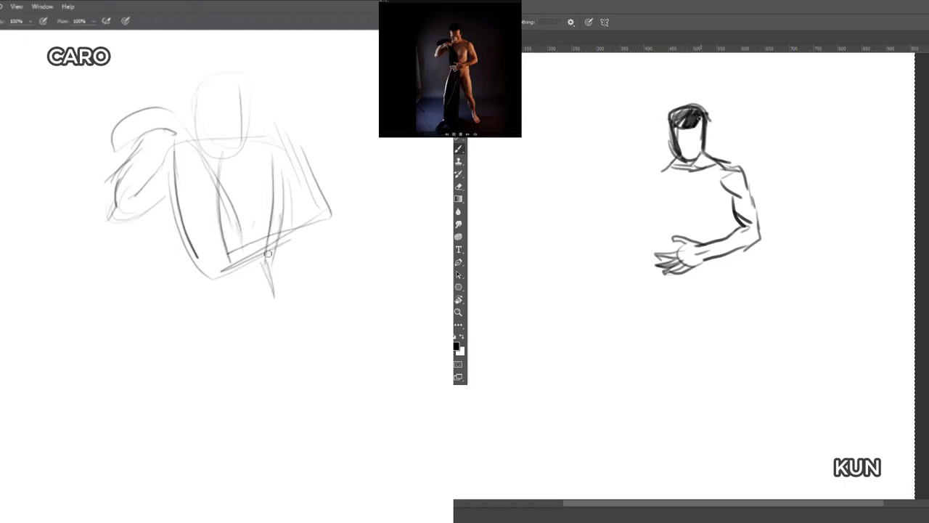
- Sketch the extended leg's thigh, knee and calf on the first canvas, and the raised arm's shoulder on the second
{"action": "mouse_move", "coordinate": [268, 253]}
{"action": "left_mouse_down"}
{"action": "mouse_move", "coordinate": [275, 313]}
{"action": "mouse_move", "coordinate": [312, 384]}
{"action": "left_mouse_up"}
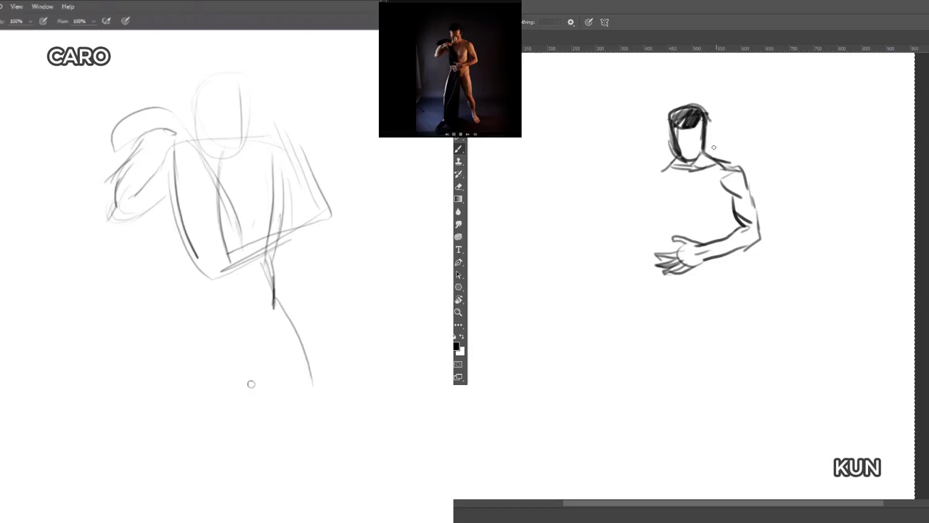
{"action": "left_click_drag", "start_coordinate": [227, 317], "coordinate": [274, 411]}
{"action": "mouse_move", "coordinate": [237, 318]}
{"action": "left_mouse_down"}
{"action": "mouse_move", "coordinate": [277, 408]}
{"action": "mouse_move", "coordinate": [301, 402]}
{"action": "left_mouse_up"}
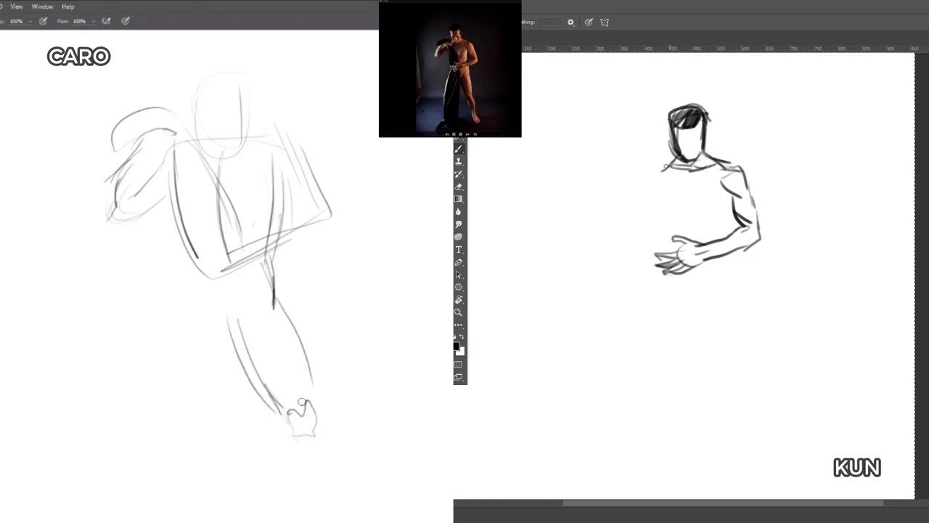
{"action": "left_click_drag", "start_coordinate": [289, 318], "coordinate": [336, 465]}
{"action": "mouse_move", "coordinate": [668, 165]}
{"action": "left_mouse_down"}
{"action": "mouse_move", "coordinate": [647, 164]}
{"action": "mouse_move", "coordinate": [639, 186]}
{"action": "left_mouse_up"}
{"action": "left_click_drag", "start_coordinate": [316, 405], "coordinate": [333, 482]}
{"action": "mouse_move", "coordinate": [287, 412]}
{"action": "left_mouse_down"}
{"action": "mouse_move", "coordinate": [323, 500]}
{"action": "mouse_move", "coordinate": [348, 519]}
{"action": "left_mouse_up"}
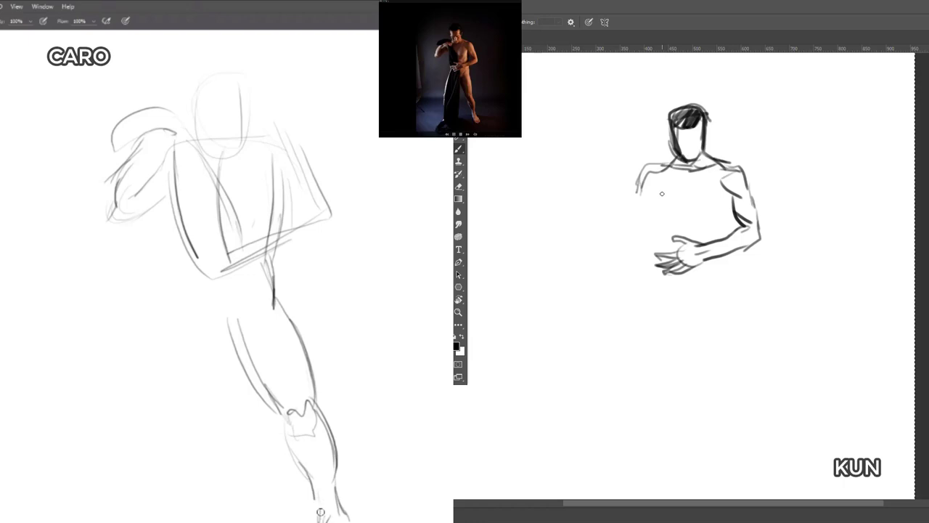
- Sketch the raised upper arm on the second canvas, and cap the inner thigh lines with a short dark stroke on the first
{"action": "mouse_move", "coordinate": [660, 194]}
{"action": "left_mouse_down"}
{"action": "mouse_move", "coordinate": [629, 211]}
{"action": "mouse_move", "coordinate": [624, 198]}
{"action": "left_mouse_up"}
{"action": "left_click_drag", "start_coordinate": [618, 200], "coordinate": [641, 185]}
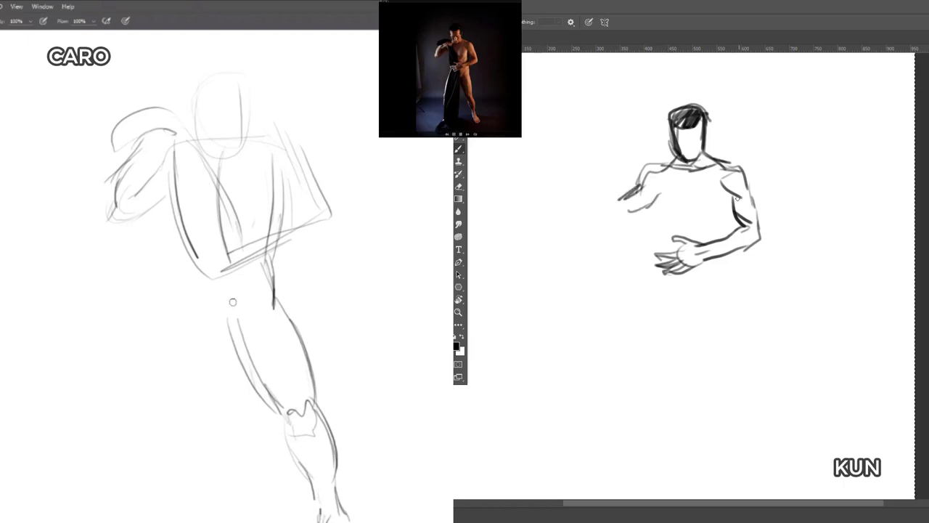
{"action": "left_click_drag", "start_coordinate": [227, 328], "coordinate": [239, 326]}
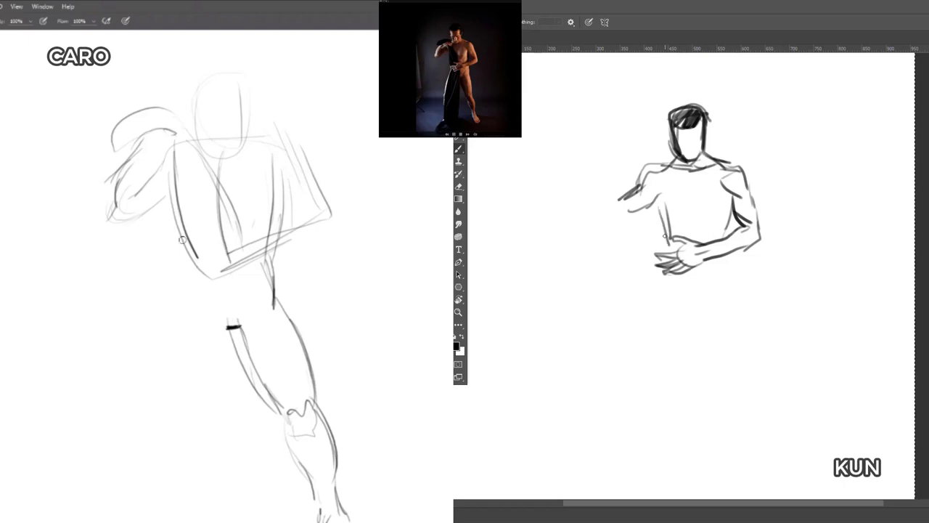
- Outline the long draped cloth over the other leg with side contours and a lower corner on the first canvas
{"action": "mouse_move", "coordinate": [189, 270]}
{"action": "left_mouse_down"}
{"action": "mouse_move", "coordinate": [191, 298]}
{"action": "mouse_move", "coordinate": [164, 391]}
{"action": "left_mouse_up"}
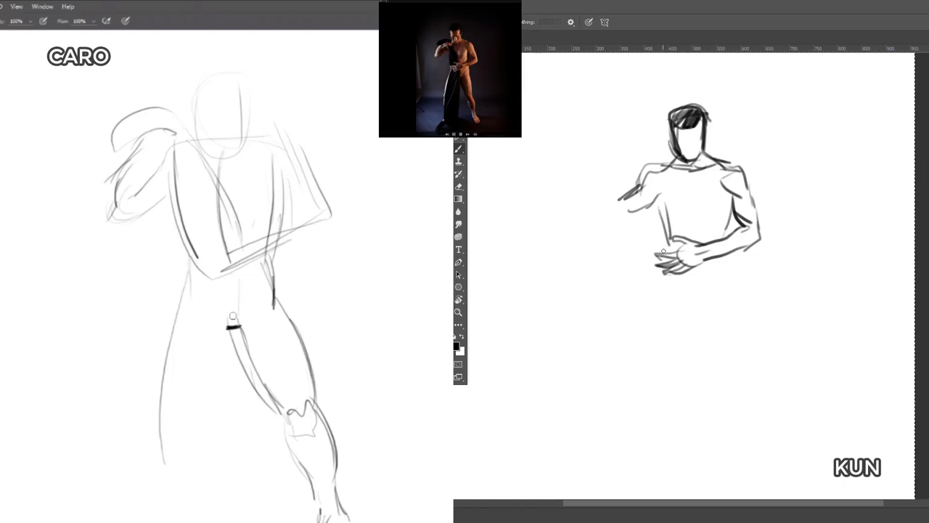
{"action": "left_click_drag", "start_coordinate": [238, 262], "coordinate": [246, 483]}
{"action": "left_click_drag", "start_coordinate": [242, 283], "coordinate": [250, 478]}
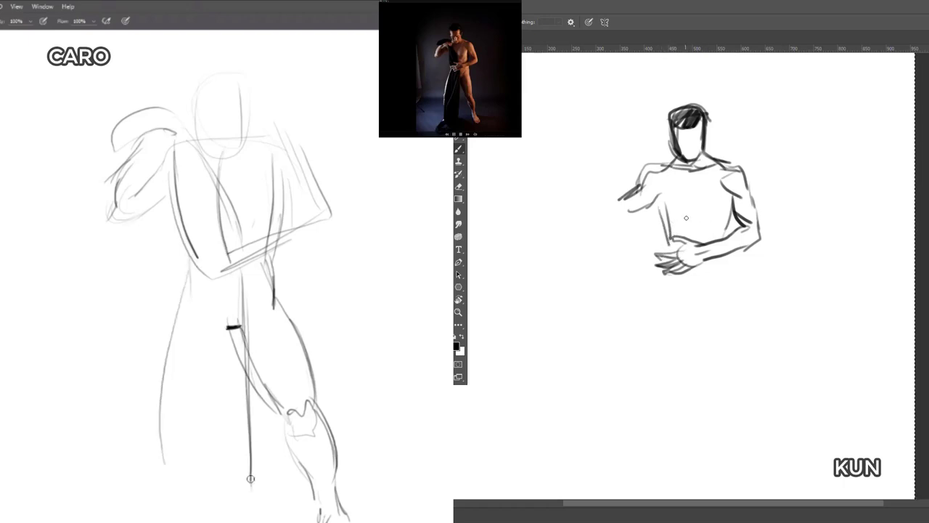
{"action": "left_click_drag", "start_coordinate": [182, 469], "coordinate": [171, 491]}
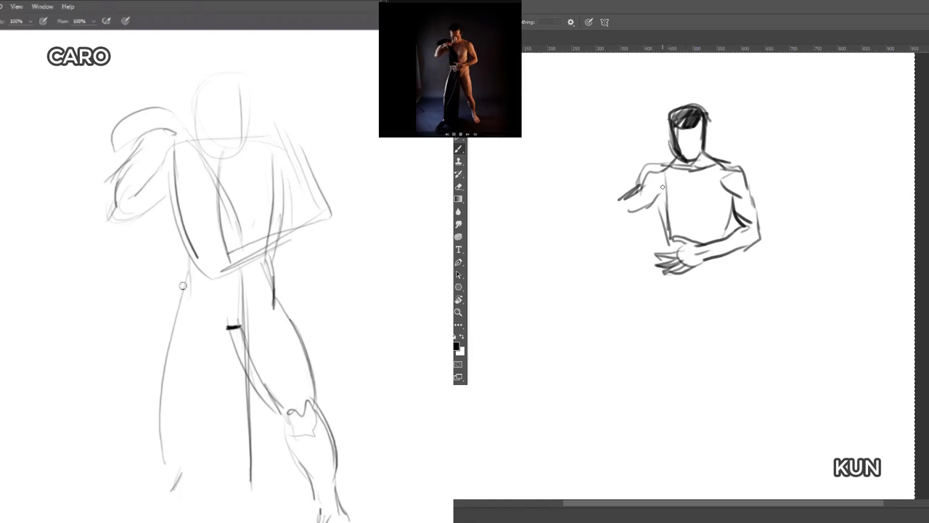
{"action": "left_click_drag", "start_coordinate": [182, 281], "coordinate": [177, 307]}
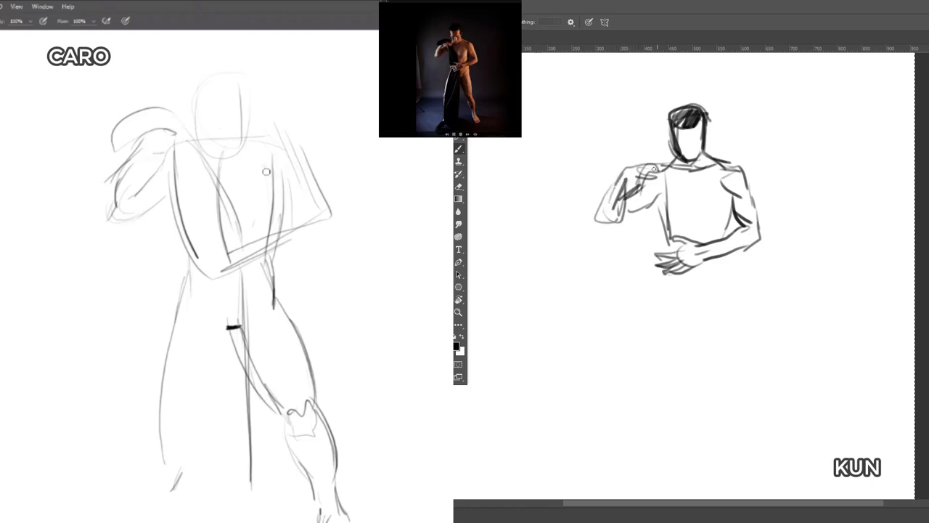
- Add the rounded shoulder muscle and reshape the bent upper arm down to the elbow on the first canvas
{"action": "left_click_drag", "start_coordinate": [263, 166], "coordinate": [283, 182]}
{"action": "mouse_move", "coordinate": [258, 141]}
{"action": "left_mouse_down"}
{"action": "mouse_move", "coordinate": [298, 167]}
{"action": "mouse_move", "coordinate": [264, 143]}
{"action": "mouse_move", "coordinate": [279, 178]}
{"action": "mouse_move", "coordinate": [264, 175]}
{"action": "mouse_move", "coordinate": [295, 195]}
{"action": "mouse_move", "coordinate": [308, 227]}
{"action": "left_mouse_up"}
{"action": "left_click_drag", "start_coordinate": [284, 185], "coordinate": [317, 232]}
{"action": "left_click_drag", "start_coordinate": [293, 204], "coordinate": [311, 225]}
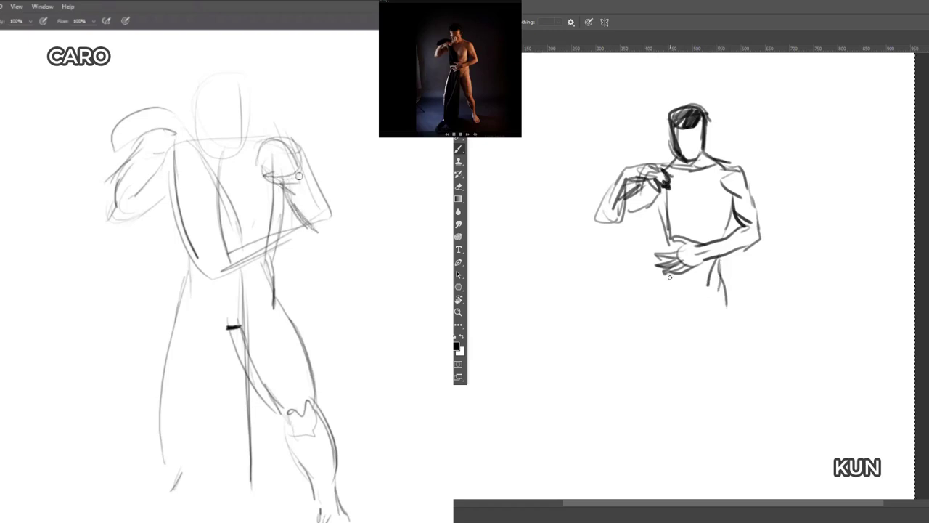
{"action": "left_click_drag", "start_coordinate": [298, 175], "coordinate": [297, 207]}
{"action": "left_click_drag", "start_coordinate": [301, 162], "coordinate": [332, 218]}
{"action": "mouse_move", "coordinate": [312, 176]}
{"action": "left_mouse_down"}
{"action": "mouse_move", "coordinate": [332, 221]}
{"action": "mouse_move", "coordinate": [317, 232]}
{"action": "left_mouse_up"}
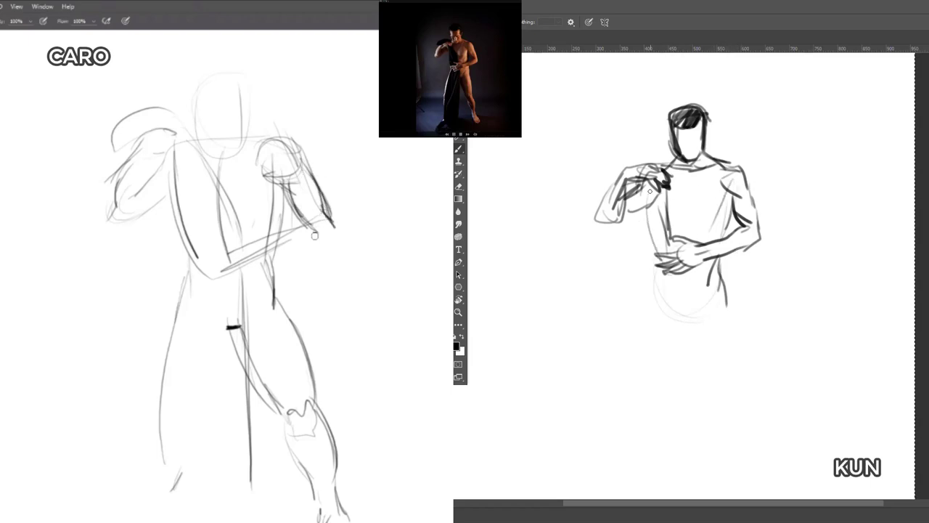
- Reinforce the torso side, both arms and the armpit on the second canvas, and mark the bent arm's wrist on the first
{"action": "left_click_drag", "start_coordinate": [650, 197], "coordinate": [670, 256]}
{"action": "left_click_drag", "start_coordinate": [662, 194], "coordinate": [604, 225]}
{"action": "left_click_drag", "start_coordinate": [734, 165], "coordinate": [756, 240]}
{"action": "left_click_drag", "start_coordinate": [757, 238], "coordinate": [684, 258]}
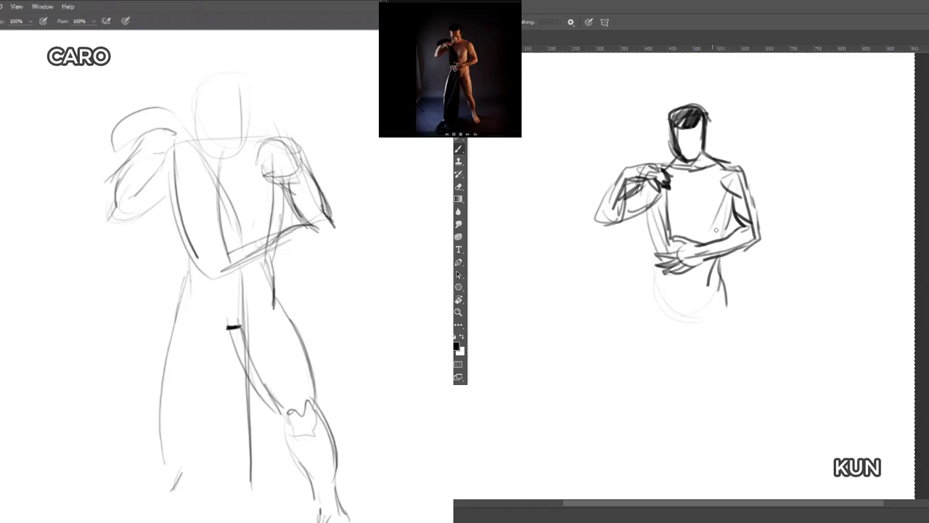
{"action": "left_click_drag", "start_coordinate": [745, 158], "coordinate": [767, 248]}
{"action": "left_click_drag", "start_coordinate": [734, 205], "coordinate": [754, 217]}
{"action": "left_click_drag", "start_coordinate": [224, 262], "coordinate": [234, 280]}
{"action": "left_click_drag", "start_coordinate": [712, 182], "coordinate": [740, 199]}
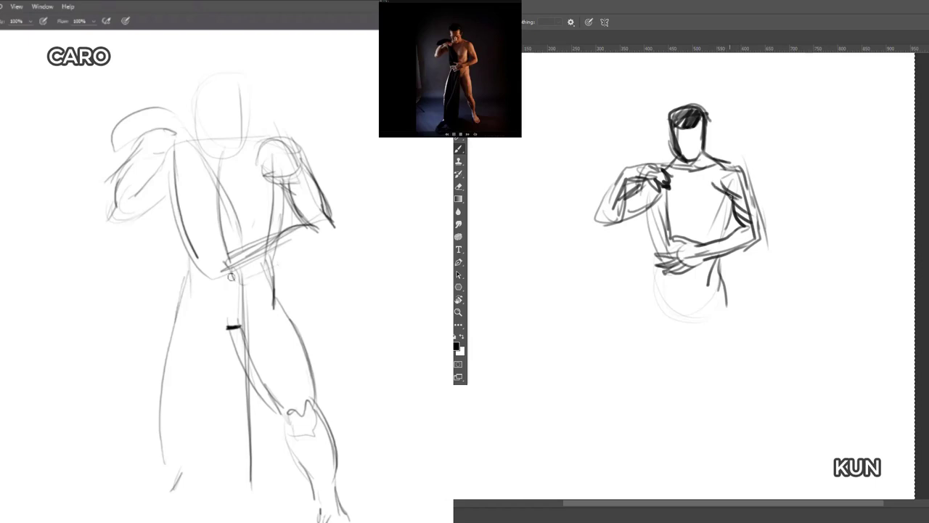
- Draw the bent forearm's underside and the chest curve on the first canvas, and the chest and neck lines on the second
{"action": "left_click_drag", "start_coordinate": [231, 275], "coordinate": [329, 232]}
{"action": "left_click_drag", "start_coordinate": [702, 212], "coordinate": [726, 214]}
{"action": "left_click_drag", "start_coordinate": [283, 189], "coordinate": [280, 222]}
{"action": "left_click_drag", "start_coordinate": [720, 171], "coordinate": [689, 180]}
{"action": "left_click_drag", "start_coordinate": [282, 187], "coordinate": [271, 234]}
{"action": "left_click_drag", "start_coordinate": [676, 149], "coordinate": [673, 162]}
{"action": "left_click_drag", "start_coordinate": [265, 211], "coordinate": [238, 219]}
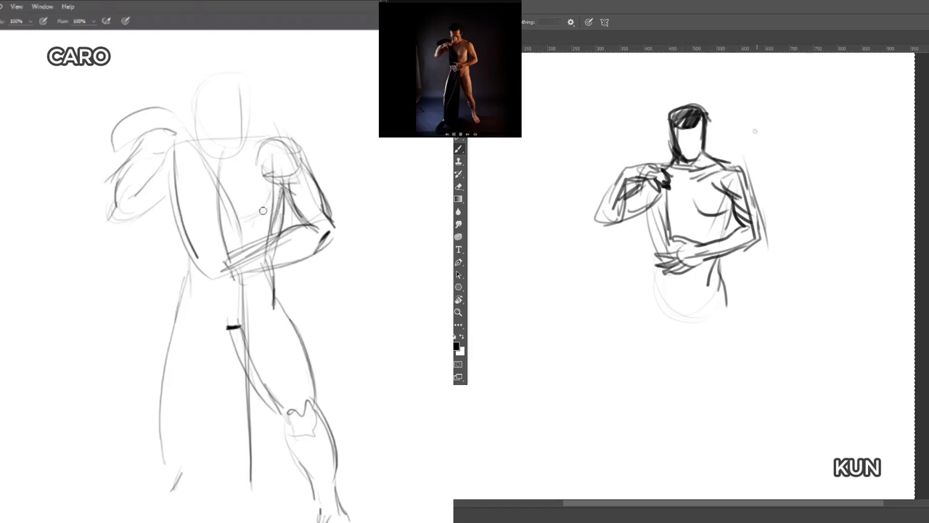
{"action": "mouse_move", "coordinate": [272, 187]}
{"action": "left_mouse_down"}
{"action": "mouse_move", "coordinate": [227, 207]}
{"action": "mouse_move", "coordinate": [233, 182]}
{"action": "mouse_move", "coordinate": [223, 199]}
{"action": "left_mouse_up"}
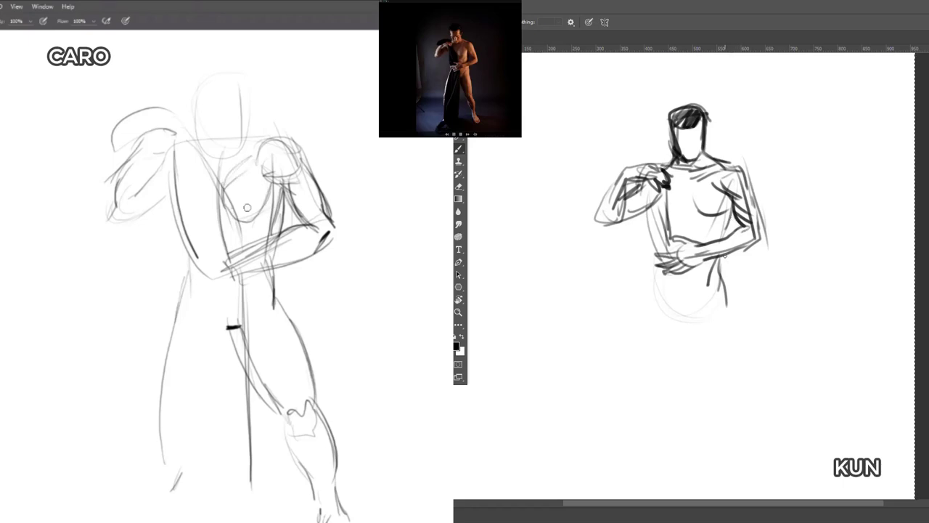
- Reinforce the waist and hand on the second canvas, and add the chest curves and collar line on the first
{"action": "left_click_drag", "start_coordinate": [723, 254], "coordinate": [727, 292]}
{"action": "left_click_drag", "start_coordinate": [234, 206], "coordinate": [268, 186]}
{"action": "left_click_drag", "start_coordinate": [659, 245], "coordinate": [658, 263]}
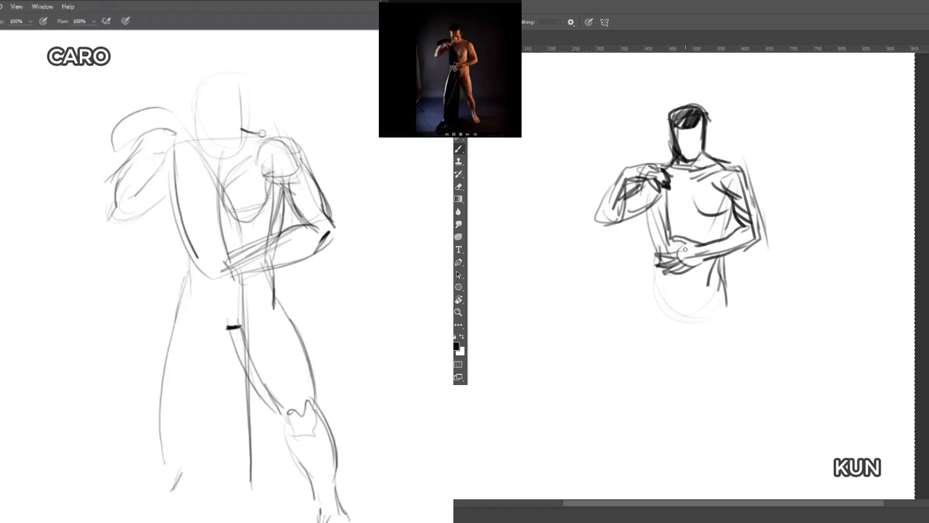
{"action": "left_click_drag", "start_coordinate": [262, 133], "coordinate": [235, 129]}
{"action": "left_click_drag", "start_coordinate": [220, 218], "coordinate": [273, 187]}
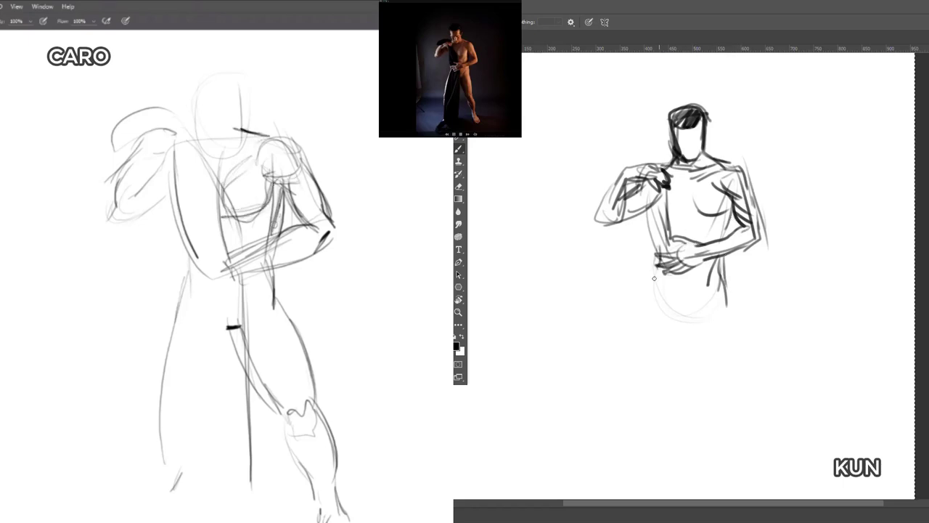
- Start the cloth's outer edge below the hand on the second canvas, and define the ribs and armpit on the first
{"action": "left_click_drag", "start_coordinate": [658, 270], "coordinate": [645, 322]}
{"action": "left_click_drag", "start_coordinate": [275, 215], "coordinate": [245, 238]}
{"action": "left_click_drag", "start_coordinate": [645, 312], "coordinate": [632, 358]}
{"action": "mouse_move", "coordinate": [248, 236]}
{"action": "left_mouse_down"}
{"action": "mouse_move", "coordinate": [281, 195]}
{"action": "mouse_move", "coordinate": [270, 239]}
{"action": "left_mouse_up"}
{"action": "left_click_drag", "start_coordinate": [282, 188], "coordinate": [279, 225]}
{"action": "left_click_drag", "start_coordinate": [659, 194], "coordinate": [660, 244]}
{"action": "left_click_drag", "start_coordinate": [281, 191], "coordinate": [307, 229]}
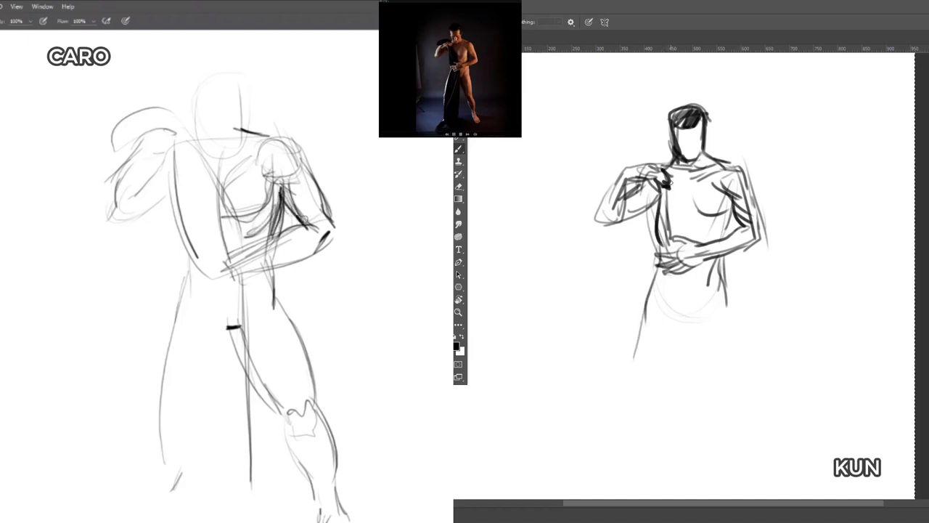
- Add cloth lines across the torso and below the hand on the second canvas, and darken the shoulder contour on the first
{"action": "left_click_drag", "start_coordinate": [676, 182], "coordinate": [701, 241]}
{"action": "left_click_drag", "start_coordinate": [257, 146], "coordinate": [297, 136]}
{"action": "left_click_drag", "start_coordinate": [705, 263], "coordinate": [705, 308]}
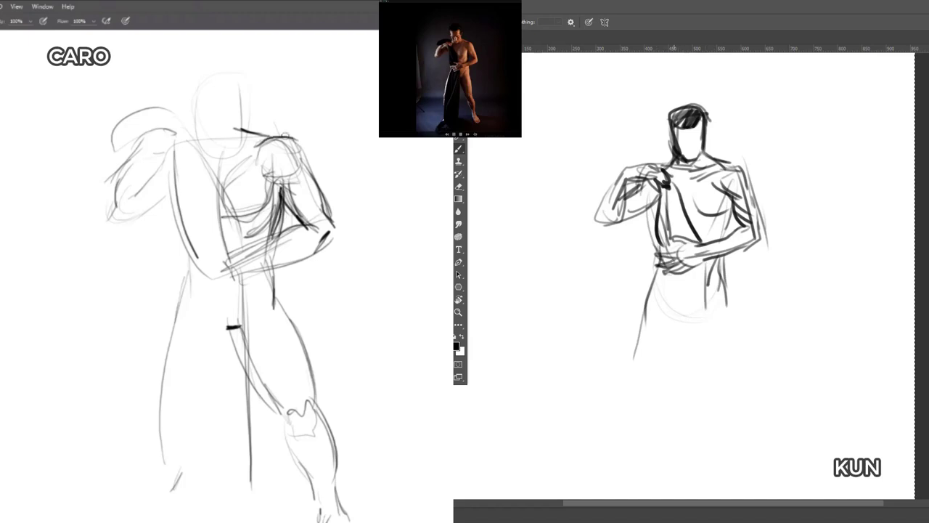
{"action": "left_click_drag", "start_coordinate": [674, 261], "coordinate": [677, 298]}
{"action": "mouse_move", "coordinate": [282, 134]}
{"action": "left_mouse_down"}
{"action": "mouse_move", "coordinate": [306, 153]}
{"action": "mouse_move", "coordinate": [311, 173]}
{"action": "left_mouse_up"}
{"action": "left_click_drag", "start_coordinate": [660, 274], "coordinate": [639, 359]}
{"action": "left_click_drag", "start_coordinate": [260, 133], "coordinate": [311, 171]}
{"action": "left_click_drag", "start_coordinate": [648, 303], "coordinate": [641, 378]}
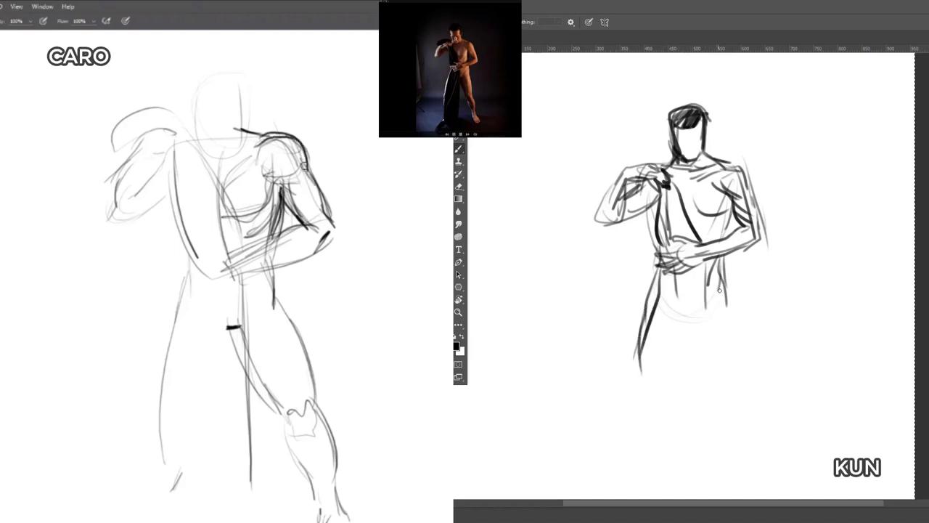
- Extend both long sides of the hanging cloth on the second canvas, and darken the upper arm and elbow on the first
{"action": "left_click_drag", "start_coordinate": [704, 273], "coordinate": [701, 417]}
{"action": "left_click_drag", "start_coordinate": [303, 167], "coordinate": [329, 213]}
{"action": "left_click_drag", "start_coordinate": [659, 286], "coordinate": [628, 417]}
{"action": "mouse_move", "coordinate": [328, 213]}
{"action": "left_mouse_down"}
{"action": "mouse_move", "coordinate": [338, 236]}
{"action": "mouse_move", "coordinate": [312, 259]}
{"action": "left_mouse_up"}
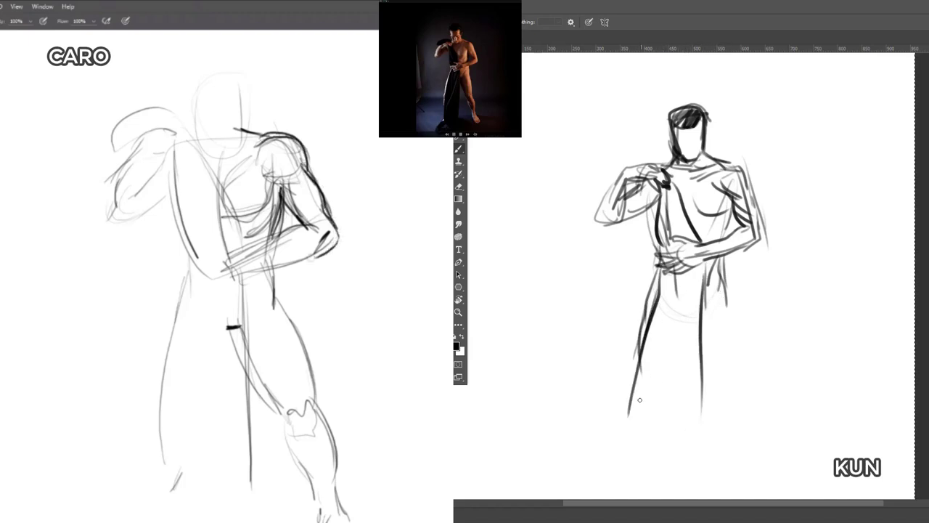
{"action": "left_click_drag", "start_coordinate": [698, 344], "coordinate": [699, 445]}
- Erase and redraw the hip line above the thigh on the first canvas, and sketch the cloth's lower side and hip on the second
{"action": "key", "text": "e"}
{"action": "left_click_drag", "start_coordinate": [635, 403], "coordinate": [649, 457]}
{"action": "left_click_drag", "start_coordinate": [276, 306], "coordinate": [274, 291]}
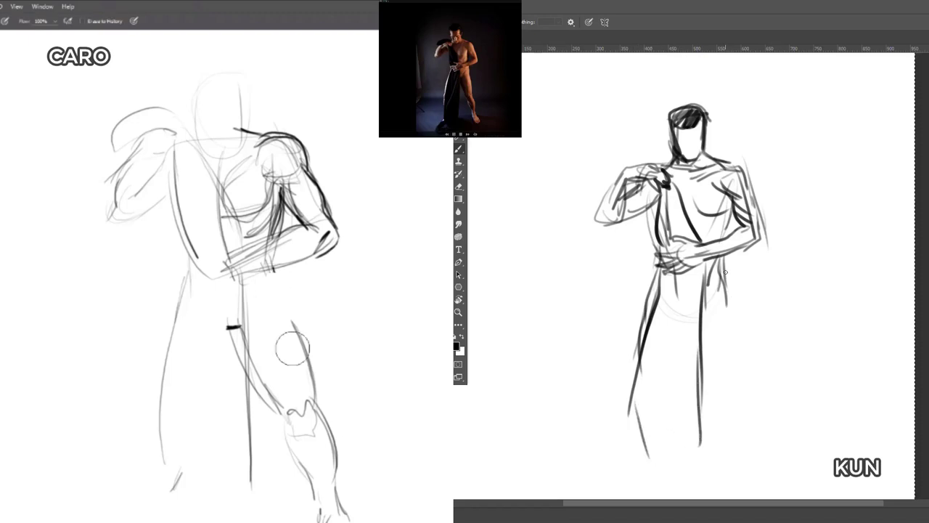
{"action": "key", "text": "b"}
{"action": "mouse_move", "coordinate": [731, 282]}
{"action": "left_mouse_down"}
{"action": "mouse_move", "coordinate": [734, 300]}
{"action": "mouse_move", "coordinate": [707, 301]}
{"action": "left_mouse_up"}
{"action": "left_click_drag", "start_coordinate": [274, 269], "coordinate": [279, 292]}
{"action": "left_click_drag", "start_coordinate": [727, 249], "coordinate": [729, 274]}
{"action": "left_click_drag", "start_coordinate": [279, 291], "coordinate": [287, 313]}
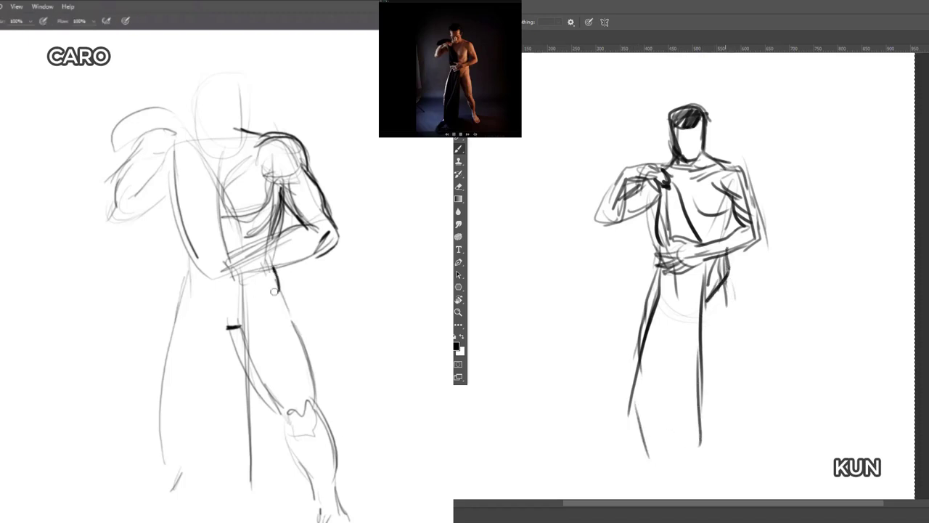
- Reinforce the hip and start the thigh on the second canvas, and add the hip and groin strokes on the first
{"action": "left_click_drag", "start_coordinate": [727, 273], "coordinate": [706, 302]}
{"action": "left_click_drag", "start_coordinate": [279, 291], "coordinate": [288, 328]}
{"action": "left_click_drag", "start_coordinate": [725, 273], "coordinate": [735, 319]}
{"action": "left_click_drag", "start_coordinate": [277, 294], "coordinate": [283, 322]}
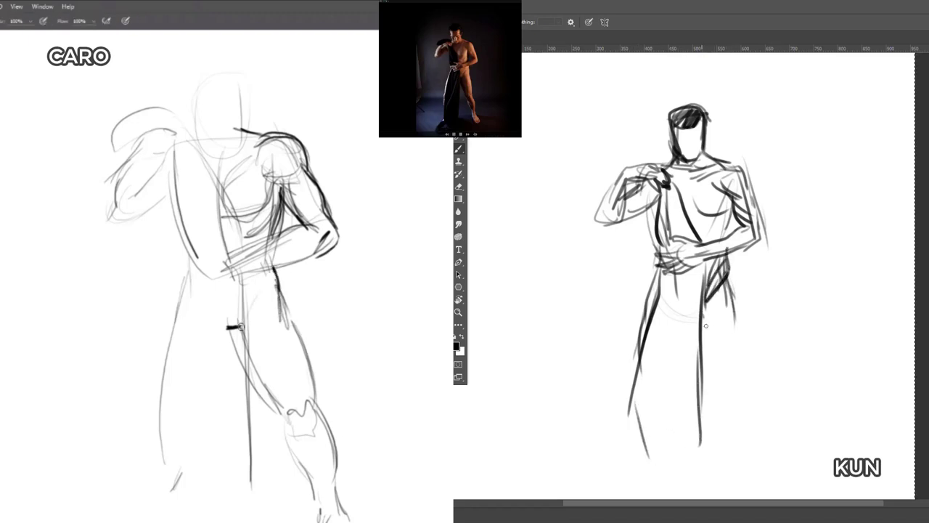
{"action": "left_click_drag", "start_coordinate": [703, 319], "coordinate": [724, 359]}
{"action": "left_click_drag", "start_coordinate": [250, 307], "coordinate": [266, 287]}
- Draw the bare leg's outer thigh, knee, lower leg and foot on the second canvas
{"action": "mouse_move", "coordinate": [734, 288]}
{"action": "left_mouse_down"}
{"action": "mouse_move", "coordinate": [733, 389]}
{"action": "mouse_move", "coordinate": [746, 395]}
{"action": "left_mouse_up"}
{"action": "left_click_drag", "start_coordinate": [742, 353], "coordinate": [755, 402]}
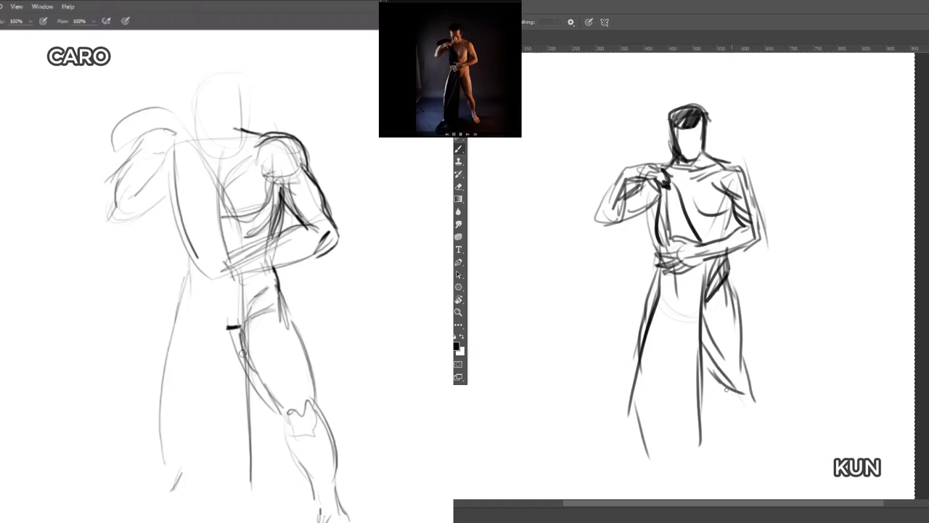
{"action": "left_click_drag", "start_coordinate": [728, 401], "coordinate": [743, 431]}
{"action": "mouse_move", "coordinate": [752, 377]}
{"action": "left_mouse_down"}
{"action": "mouse_move", "coordinate": [763, 450]}
{"action": "mouse_move", "coordinate": [751, 465]}
{"action": "left_mouse_up"}
{"action": "mouse_move", "coordinate": [729, 395]}
{"action": "left_mouse_down"}
{"action": "mouse_move", "coordinate": [755, 458]}
{"action": "mouse_move", "coordinate": [765, 457]}
{"action": "mouse_move", "coordinate": [752, 489]}
{"action": "left_mouse_up"}
{"action": "mouse_move", "coordinate": [767, 457]}
{"action": "left_mouse_down"}
{"action": "mouse_move", "coordinate": [786, 490]}
{"action": "mouse_move", "coordinate": [759, 495]}
{"action": "left_mouse_up"}
{"action": "left_click_drag", "start_coordinate": [767, 463], "coordinate": [775, 489]}
- Define the kneecap on the first canvas, and reinforce the shoulder, arm and elbow contours on the second
{"action": "mouse_move", "coordinate": [309, 427]}
{"action": "left_mouse_down"}
{"action": "mouse_move", "coordinate": [302, 448]}
{"action": "mouse_move", "coordinate": [316, 462]}
{"action": "left_mouse_up"}
{"action": "mouse_move", "coordinate": [301, 440]}
{"action": "left_mouse_down"}
{"action": "mouse_move", "coordinate": [312, 411]}
{"action": "mouse_move", "coordinate": [295, 433]}
{"action": "left_mouse_up"}
{"action": "mouse_move", "coordinate": [739, 167]}
{"action": "left_mouse_down"}
{"action": "mouse_move", "coordinate": [756, 211]}
{"action": "mouse_move", "coordinate": [758, 201]}
{"action": "mouse_move", "coordinate": [755, 253]}
{"action": "mouse_move", "coordinate": [713, 264]}
{"action": "left_mouse_up"}
{"action": "left_click_drag", "start_coordinate": [322, 445], "coordinate": [315, 449]}
{"action": "mouse_move", "coordinate": [703, 264]}
{"action": "left_mouse_down"}
{"action": "mouse_move", "coordinate": [759, 250]}
{"action": "mouse_move", "coordinate": [758, 209]}
{"action": "left_mouse_up"}
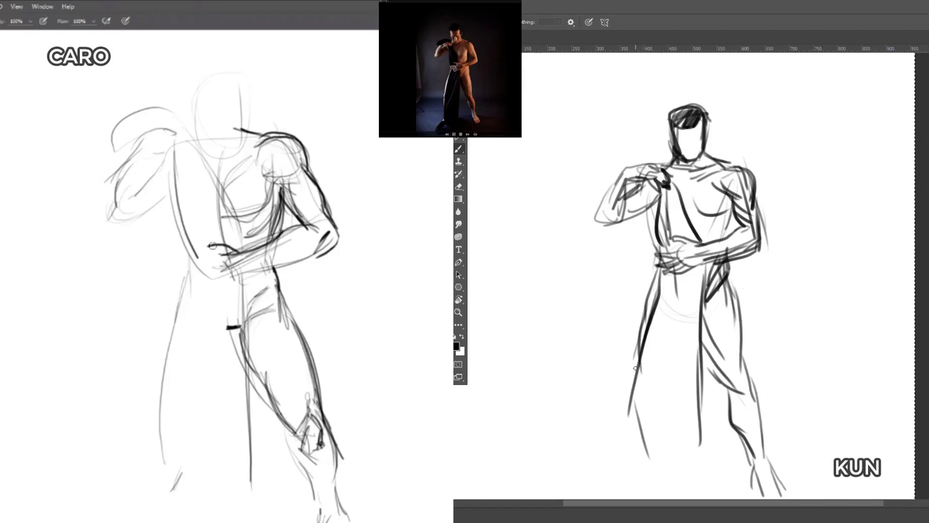
- Draw the cloth's long diagonal fold, lower sides and bottom edge on the second canvas
{"action": "left_click_drag", "start_coordinate": [636, 379], "coordinate": [636, 428]}
{"action": "left_click_drag", "start_coordinate": [635, 396], "coordinate": [645, 429]}
{"action": "mouse_move", "coordinate": [692, 292]}
{"action": "left_mouse_down"}
{"action": "mouse_move", "coordinate": [648, 416]}
{"action": "mouse_move", "coordinate": [642, 470]}
{"action": "left_mouse_up"}
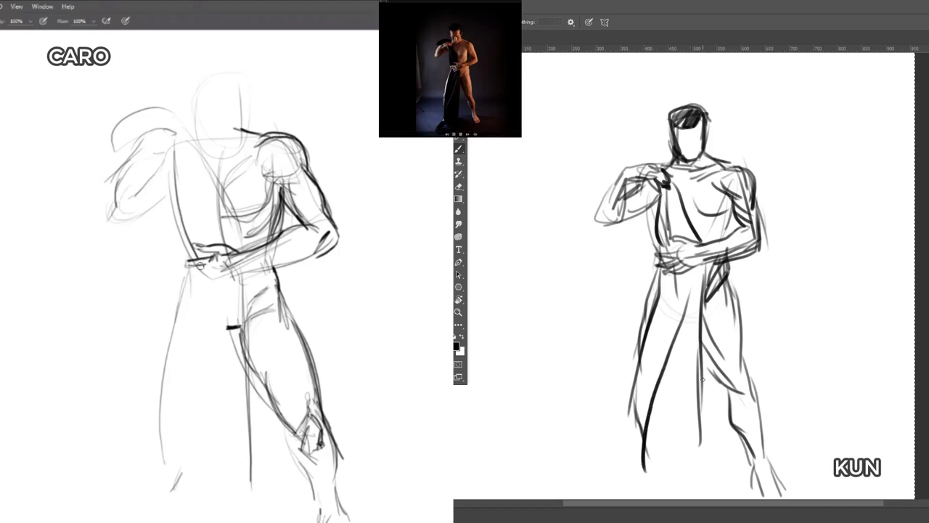
{"action": "left_click_drag", "start_coordinate": [702, 379], "coordinate": [701, 459]}
{"action": "mouse_move", "coordinate": [638, 441]}
{"action": "left_mouse_down"}
{"action": "mouse_move", "coordinate": [632, 472]}
{"action": "mouse_move", "coordinate": [657, 478]}
{"action": "left_mouse_up"}
{"action": "left_click_drag", "start_coordinate": [704, 435], "coordinate": [695, 488]}
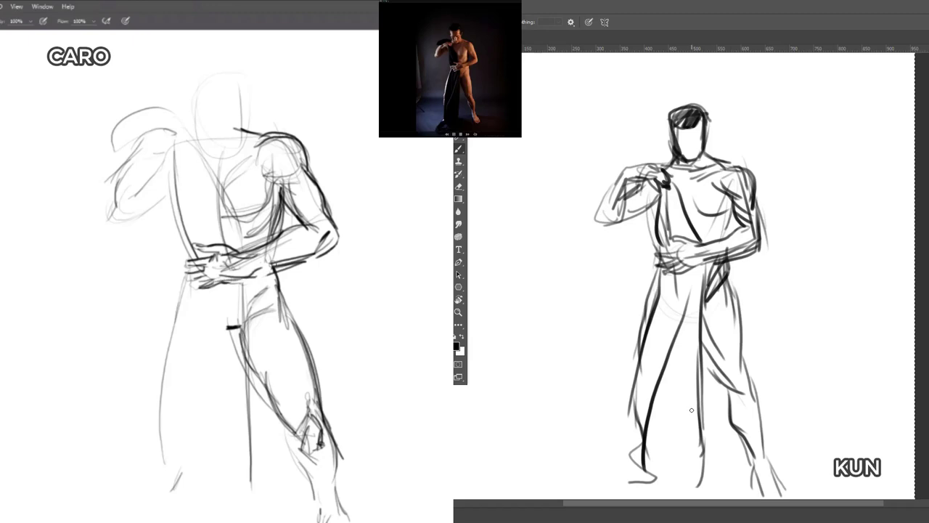
{"action": "left_click_drag", "start_coordinate": [643, 470], "coordinate": [697, 479]}
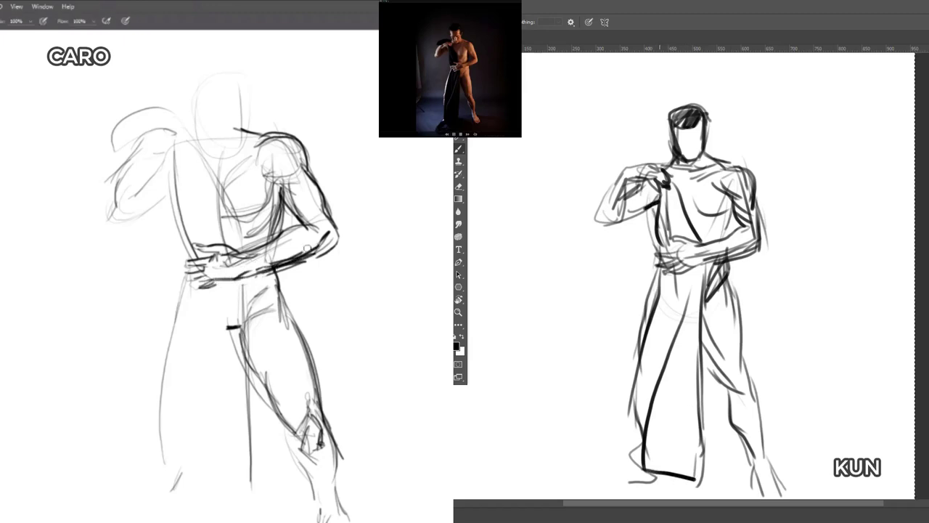
- Darken the raised forearm and elbow on the second canvas, and reinforce its hand and torso side
{"action": "left_click_drag", "start_coordinate": [620, 179], "coordinate": [600, 225]}
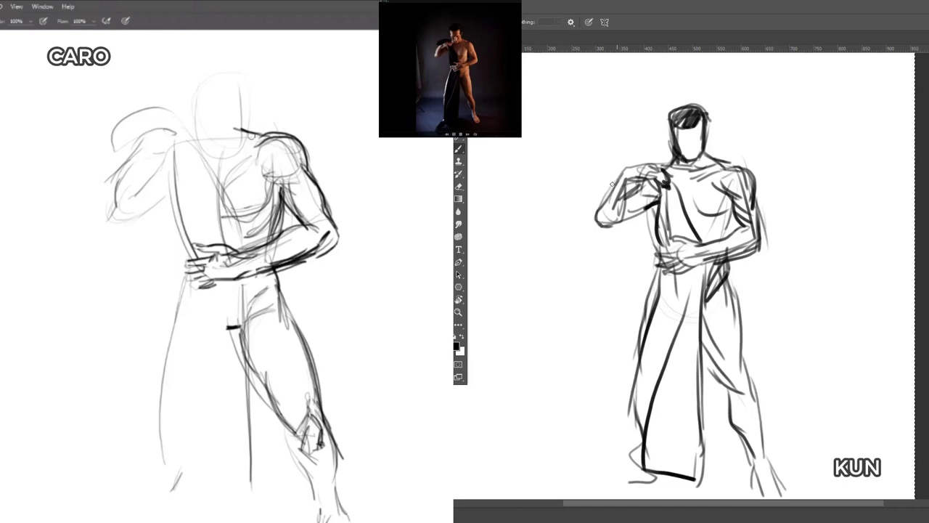
{"action": "left_click_drag", "start_coordinate": [612, 184], "coordinate": [601, 212]}
{"action": "mouse_move", "coordinate": [634, 158]}
{"action": "left_mouse_down"}
{"action": "mouse_move", "coordinate": [607, 199]}
{"action": "mouse_move", "coordinate": [665, 160]}
{"action": "left_mouse_up"}
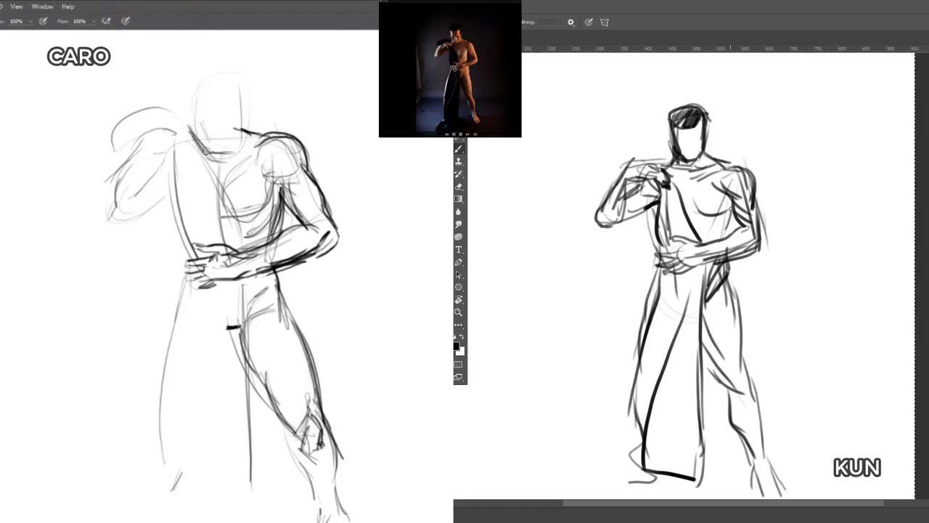
{"action": "left_click_drag", "start_coordinate": [730, 210], "coordinate": [719, 244]}
- Erase the old head outline on the first canvas to make room for a new head
{"action": "key", "text": "e"}
{"action": "mouse_move", "coordinate": [194, 129]}
{"action": "left_mouse_down"}
{"action": "mouse_move", "coordinate": [233, 140]}
{"action": "mouse_move", "coordinate": [202, 85]}
{"action": "mouse_move", "coordinate": [196, 105]}
{"action": "mouse_move", "coordinate": [241, 98]}
{"action": "mouse_move", "coordinate": [248, 81]}
{"action": "mouse_move", "coordinate": [190, 83]}
{"action": "mouse_move", "coordinate": [189, 71]}
{"action": "mouse_move", "coordinate": [181, 129]}
{"action": "mouse_move", "coordinate": [190, 109]}
{"action": "mouse_move", "coordinate": [233, 130]}
{"action": "mouse_move", "coordinate": [240, 123]}
{"action": "mouse_move", "coordinate": [206, 125]}
{"action": "left_mouse_up"}
{"action": "key", "text": "b"}
{"action": "key", "text": "e"}
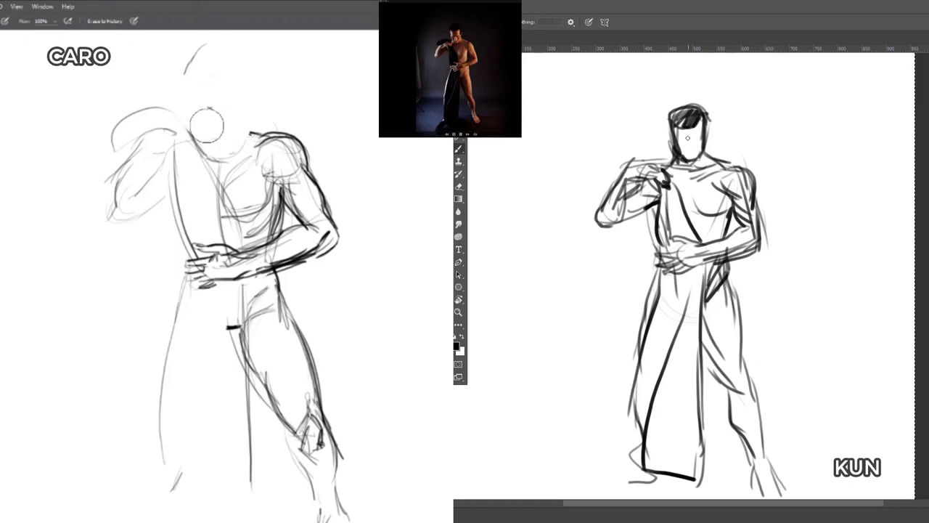
{"action": "key", "text": "b"}
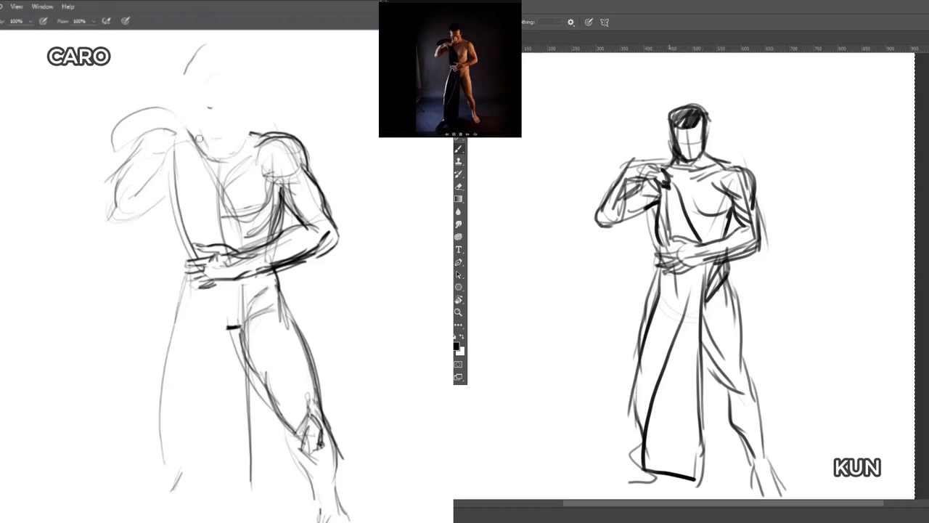
- Redraw the head on the first canvas as a rounded skull with a centre line, jaw, nose and mouth
{"action": "mouse_move", "coordinate": [195, 66]}
{"action": "left_mouse_down"}
{"action": "mouse_move", "coordinate": [240, 116]}
{"action": "mouse_move", "coordinate": [194, 109]}
{"action": "mouse_move", "coordinate": [202, 130]}
{"action": "mouse_move", "coordinate": [226, 157]}
{"action": "mouse_move", "coordinate": [245, 133]}
{"action": "mouse_move", "coordinate": [238, 140]}
{"action": "left_mouse_up"}
{"action": "left_click_drag", "start_coordinate": [216, 53], "coordinate": [220, 147]}
{"action": "left_click_drag", "start_coordinate": [217, 88], "coordinate": [220, 151]}
{"action": "mouse_move", "coordinate": [199, 120]}
{"action": "left_mouse_down"}
{"action": "mouse_move", "coordinate": [256, 103]}
{"action": "mouse_move", "coordinate": [187, 115]}
{"action": "left_mouse_up"}
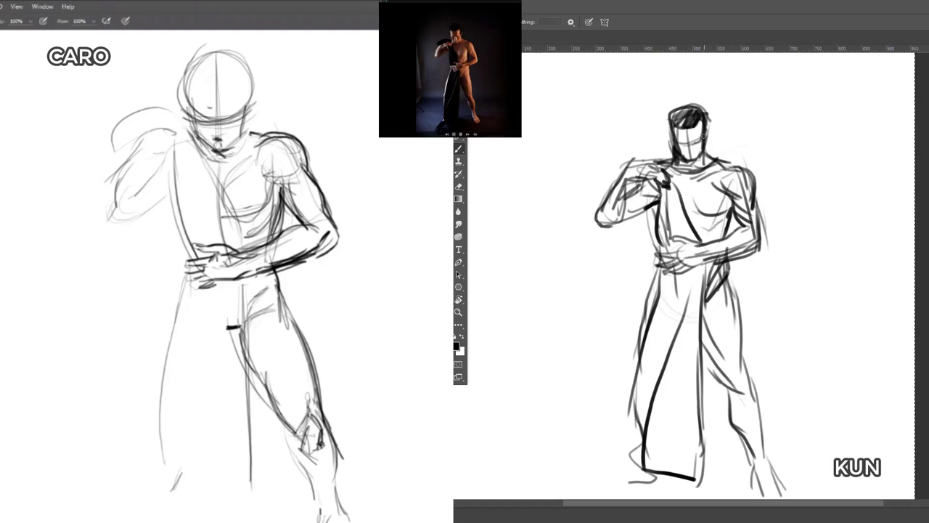
{"action": "left_click_drag", "start_coordinate": [218, 121], "coordinate": [222, 133]}
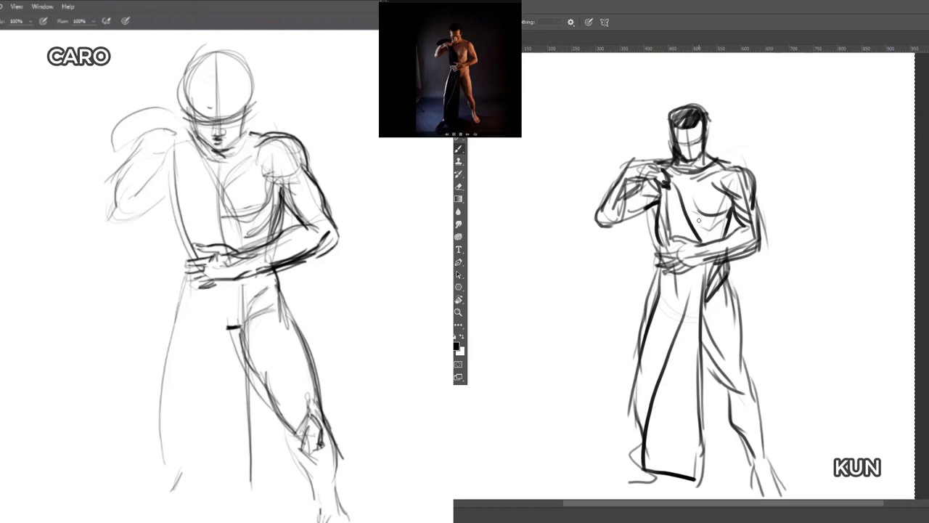
- Add the ears and straight hairline on the first canvas, and reinforce the hip and cloth edge on the second
{"action": "mouse_move", "coordinate": [248, 102]}
{"action": "left_mouse_down"}
{"action": "mouse_move", "coordinate": [257, 93]}
{"action": "mouse_move", "coordinate": [251, 113]}
{"action": "left_mouse_up"}
{"action": "left_click_drag", "start_coordinate": [180, 93], "coordinate": [185, 122]}
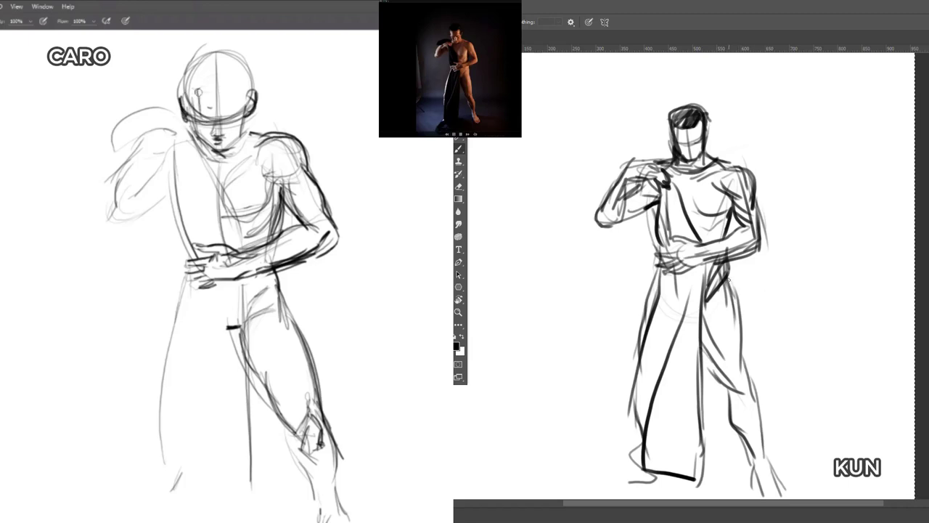
{"action": "left_click_drag", "start_coordinate": [728, 267], "coordinate": [710, 292]}
{"action": "mouse_move", "coordinate": [186, 90]}
{"action": "left_mouse_down"}
{"action": "mouse_move", "coordinate": [238, 89]}
{"action": "mouse_move", "coordinate": [241, 100]}
{"action": "left_mouse_up"}
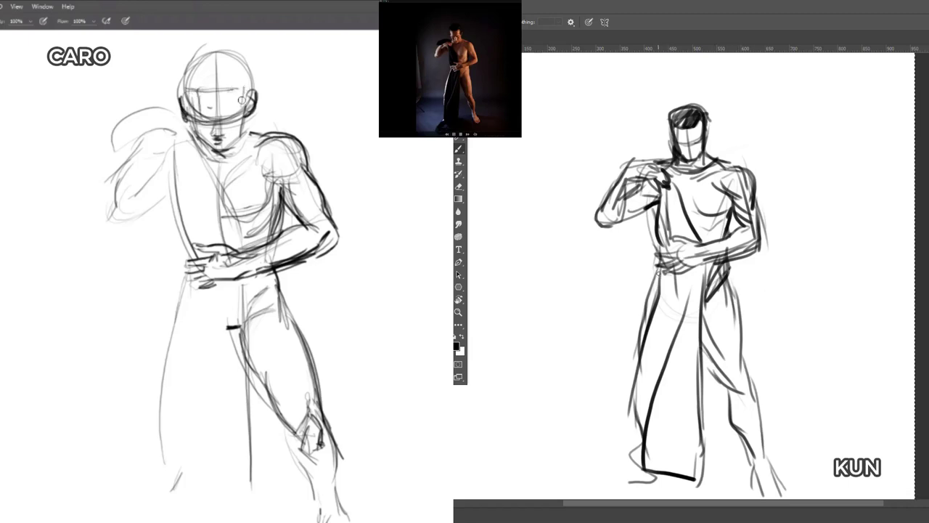
{"action": "left_click_drag", "start_coordinate": [659, 273], "coordinate": [640, 347]}
{"action": "left_click_drag", "start_coordinate": [242, 100], "coordinate": [241, 108]}
{"action": "left_click_drag", "start_coordinate": [187, 90], "coordinate": [219, 89]}
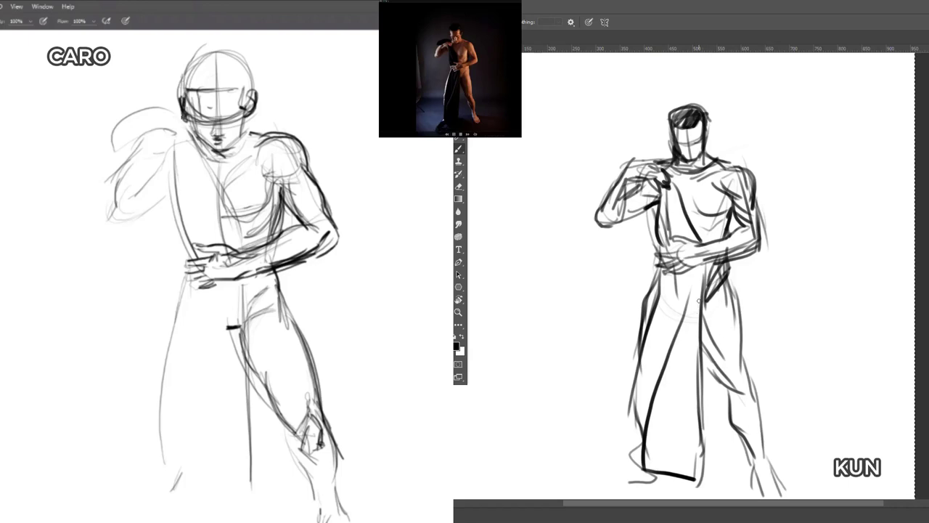
- Reinforce the hair and skull contour on the first canvas, and add inner cloth folds on the second
{"action": "left_click_drag", "start_coordinate": [704, 260], "coordinate": [665, 431]}
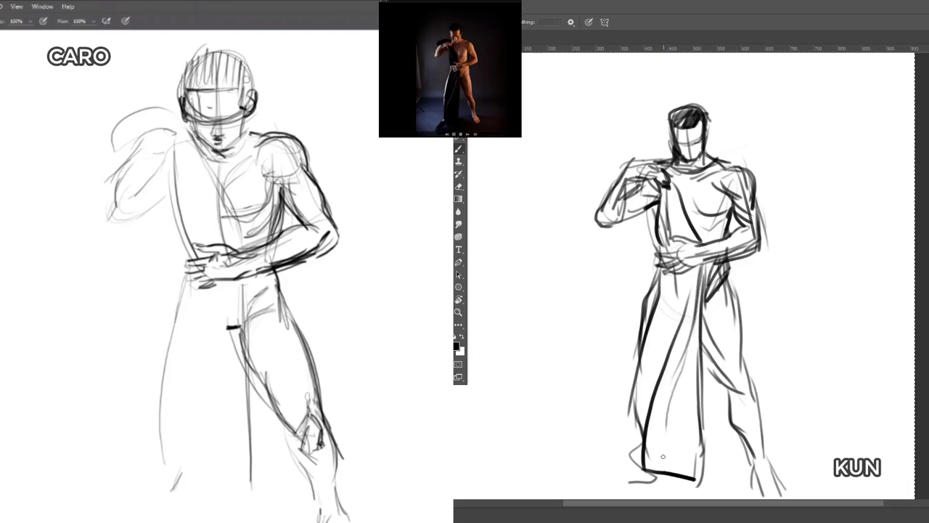
{"action": "left_click_drag", "start_coordinate": [225, 55], "coordinate": [251, 79]}
{"action": "mouse_move", "coordinate": [228, 52]}
{"action": "left_mouse_down"}
{"action": "mouse_move", "coordinate": [187, 67]}
{"action": "mouse_move", "coordinate": [185, 98]}
{"action": "left_mouse_up"}
{"action": "left_click_drag", "start_coordinate": [636, 386], "coordinate": [643, 431]}
{"action": "left_click_drag", "start_coordinate": [210, 64], "coordinate": [187, 109]}
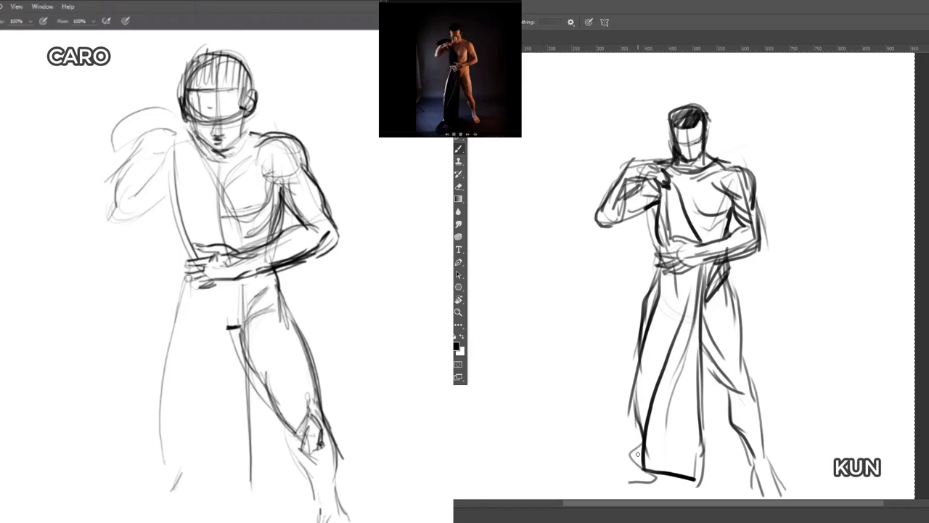
- Draw long fold lines running down the draped cloth from the hand on the first canvas
{"action": "left_click_drag", "start_coordinate": [182, 424], "coordinate": [225, 293]}
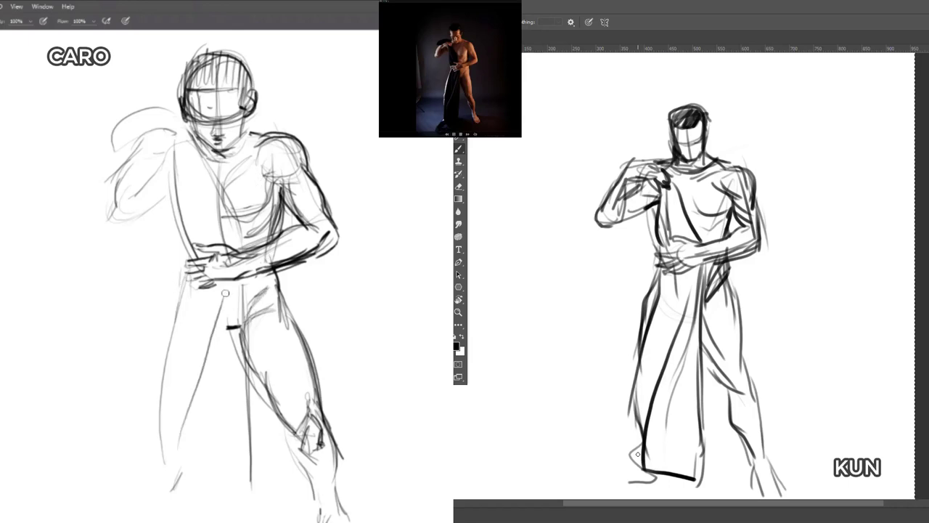
{"action": "left_click_drag", "start_coordinate": [230, 350], "coordinate": [198, 469]}
{"action": "left_click_drag", "start_coordinate": [223, 396], "coordinate": [216, 468]}
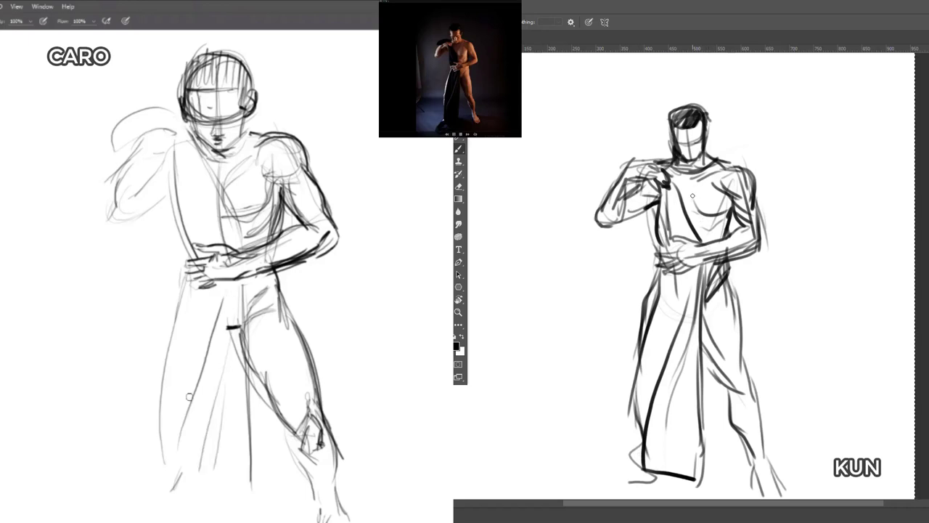
{"action": "mouse_move", "coordinate": [188, 414]}
{"action": "left_mouse_down"}
{"action": "mouse_move", "coordinate": [193, 297]}
{"action": "mouse_move", "coordinate": [203, 350]}
{"action": "mouse_move", "coordinate": [206, 287]}
{"action": "mouse_move", "coordinate": [217, 282]}
{"action": "mouse_move", "coordinate": [203, 283]}
{"action": "left_mouse_up"}
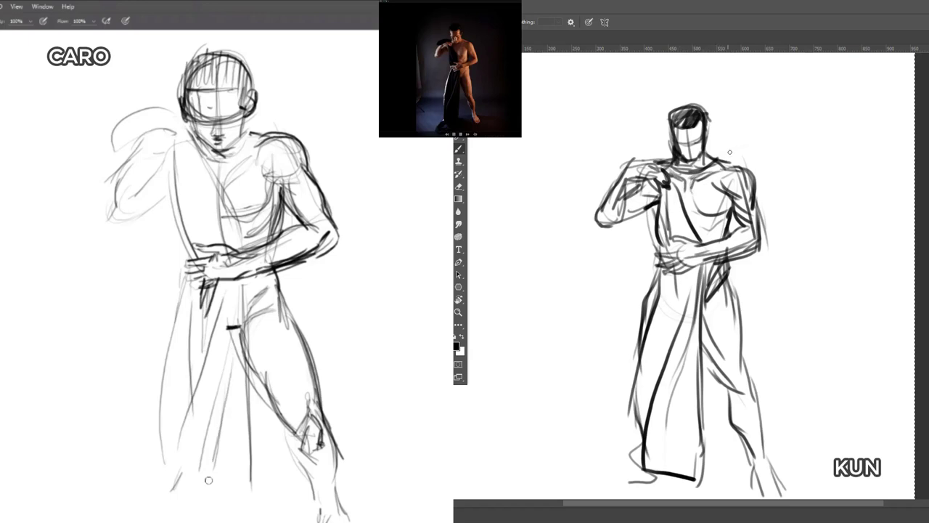
- Mark the cloth's lower corners and reinforce the inner contour of the bare leg down to the shin on the first canvas
{"action": "mouse_move", "coordinate": [142, 444]}
{"action": "left_mouse_down"}
{"action": "mouse_move", "coordinate": [151, 502]}
{"action": "mouse_move", "coordinate": [161, 492]}
{"action": "left_mouse_up"}
{"action": "left_click_drag", "start_coordinate": [164, 465], "coordinate": [135, 521]}
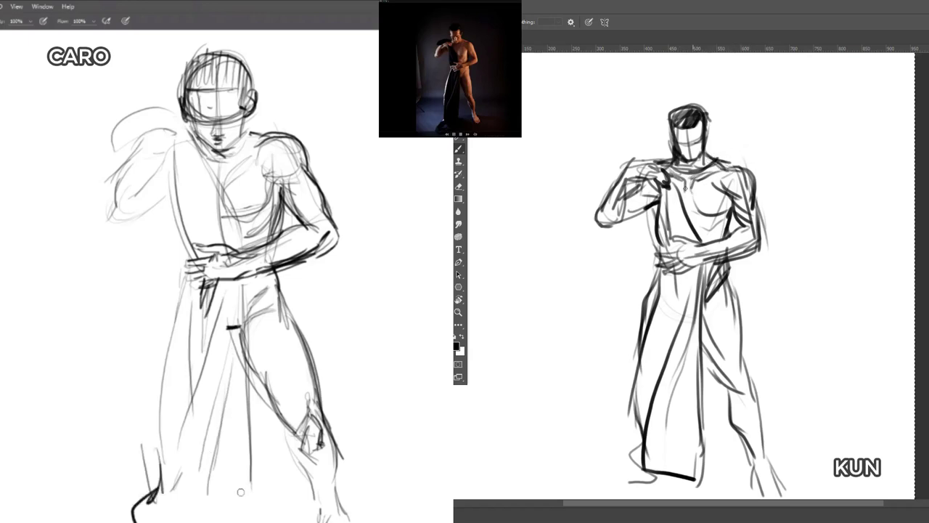
{"action": "left_click_drag", "start_coordinate": [244, 490], "coordinate": [252, 521]}
{"action": "left_click_drag", "start_coordinate": [248, 361], "coordinate": [304, 480]}
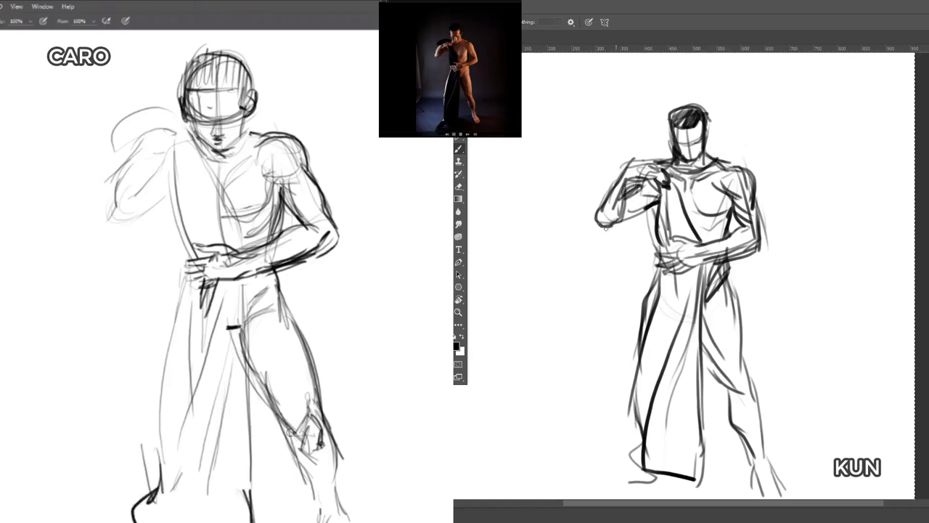
{"action": "left_click_drag", "start_coordinate": [291, 432], "coordinate": [313, 492]}
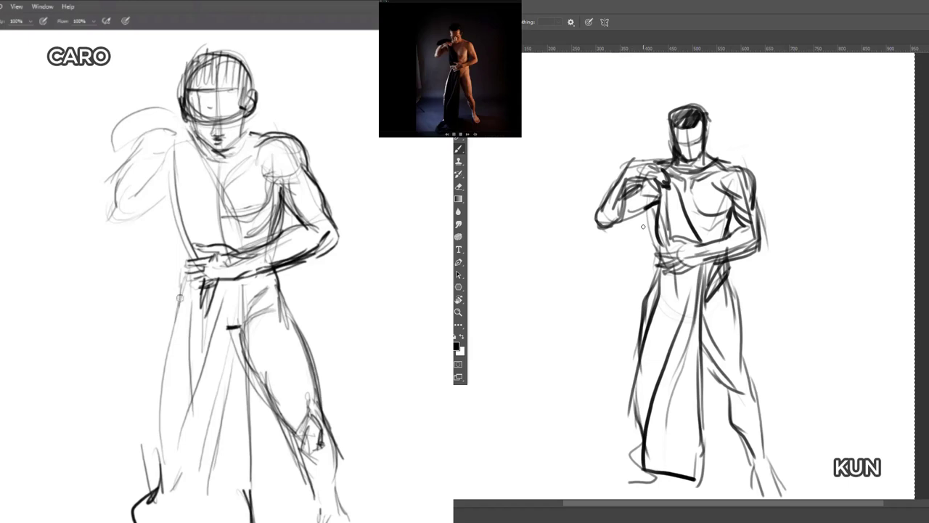
- Draw a wider outer contour for the draped cloth from the hip to its lower corner on the first canvas
{"action": "mouse_move", "coordinate": [178, 291]}
{"action": "left_mouse_down"}
{"action": "mouse_move", "coordinate": [157, 333]}
{"action": "mouse_move", "coordinate": [138, 427]}
{"action": "left_mouse_up"}
{"action": "mouse_move", "coordinate": [150, 395]}
{"action": "left_mouse_down"}
{"action": "mouse_move", "coordinate": [137, 426]}
{"action": "mouse_move", "coordinate": [149, 491]}
{"action": "left_mouse_up"}
{"action": "left_click_drag", "start_coordinate": [139, 434], "coordinate": [149, 491]}
- Sketch a V-shaped briefs outline beside the figure on the second canvas, and erase guide lines around the first canvas's face
{"action": "mouse_move", "coordinate": [792, 267]}
{"action": "left_mouse_down"}
{"action": "mouse_move", "coordinate": [853, 292]}
{"action": "mouse_move", "coordinate": [875, 269]}
{"action": "left_mouse_up"}
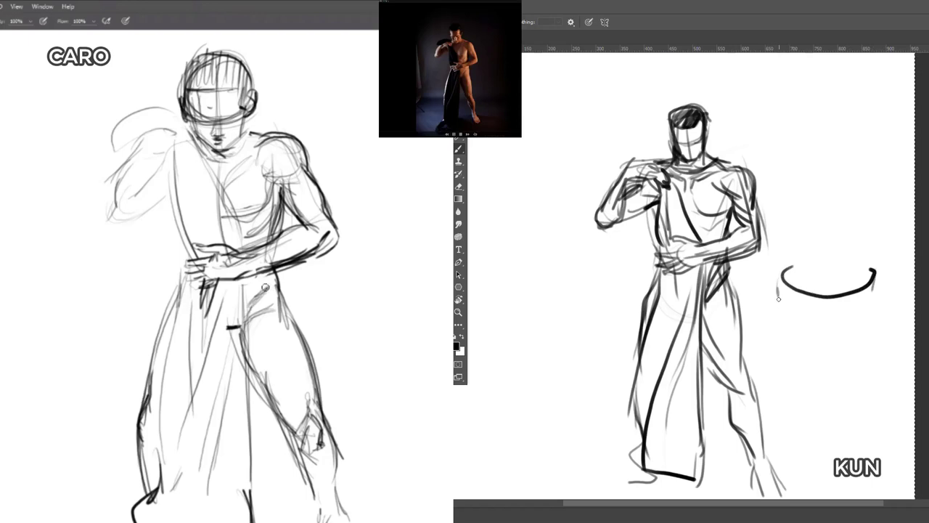
{"action": "left_click_drag", "start_coordinate": [782, 291], "coordinate": [813, 321]}
{"action": "mouse_move", "coordinate": [877, 289]}
{"action": "left_mouse_down"}
{"action": "mouse_move", "coordinate": [846, 323]}
{"action": "mouse_move", "coordinate": [850, 338]}
{"action": "mouse_move", "coordinate": [859, 314]}
{"action": "left_mouse_up"}
{"action": "key", "text": "e"}
{"action": "left_click_drag", "start_coordinate": [204, 108], "coordinate": [188, 131]}
{"action": "mouse_move", "coordinate": [185, 76]}
{"action": "left_mouse_down"}
{"action": "mouse_move", "coordinate": [190, 125]}
{"action": "mouse_move", "coordinate": [196, 90]}
{"action": "mouse_move", "coordinate": [195, 115]}
{"action": "mouse_move", "coordinate": [235, 89]}
{"action": "left_mouse_up"}
- Sketch a second briefs shape with a straight waistband on the second canvas, and draw the dark eyes on the first
{"action": "key", "text": "b"}
{"action": "mouse_move", "coordinate": [788, 365]}
{"action": "left_mouse_down"}
{"action": "mouse_move", "coordinate": [884, 366]}
{"action": "mouse_move", "coordinate": [788, 389]}
{"action": "mouse_move", "coordinate": [812, 392]}
{"action": "mouse_move", "coordinate": [831, 427]}
{"action": "left_mouse_up"}
{"action": "left_click_drag", "start_coordinate": [221, 119], "coordinate": [237, 115]}
{"action": "left_click_drag", "start_coordinate": [881, 384], "coordinate": [853, 428]}
{"action": "left_click_drag", "start_coordinate": [213, 124], "coordinate": [197, 126]}
{"action": "left_click_drag", "start_coordinate": [860, 401], "coordinate": [852, 409]}
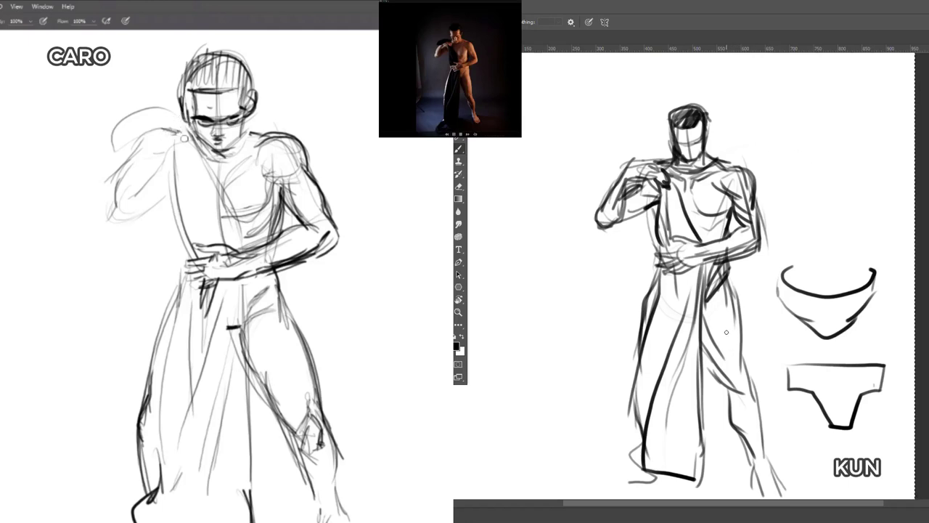
- Add muscle lines inside the bare thigh on the second canvas, and define the raised hand's fingers on the first
{"action": "left_click_drag", "start_coordinate": [724, 347], "coordinate": [729, 372]}
{"action": "left_click_drag", "start_coordinate": [178, 143], "coordinate": [163, 138]}
{"action": "left_click_drag", "start_coordinate": [728, 351], "coordinate": [723, 345]}
{"action": "left_click_drag", "start_coordinate": [171, 136], "coordinate": [150, 138]}
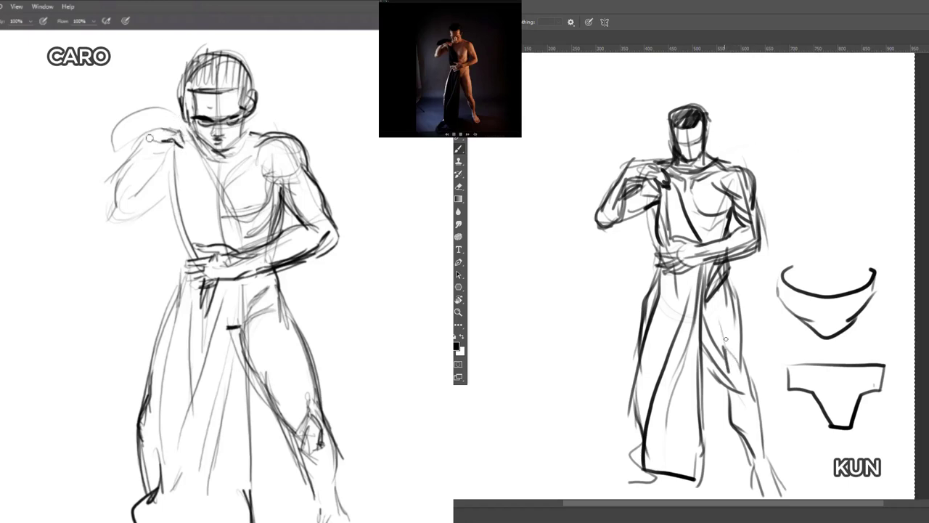
{"action": "left_click_drag", "start_coordinate": [712, 326], "coordinate": [737, 361]}
{"action": "left_click_drag", "start_coordinate": [151, 139], "coordinate": [186, 144]}
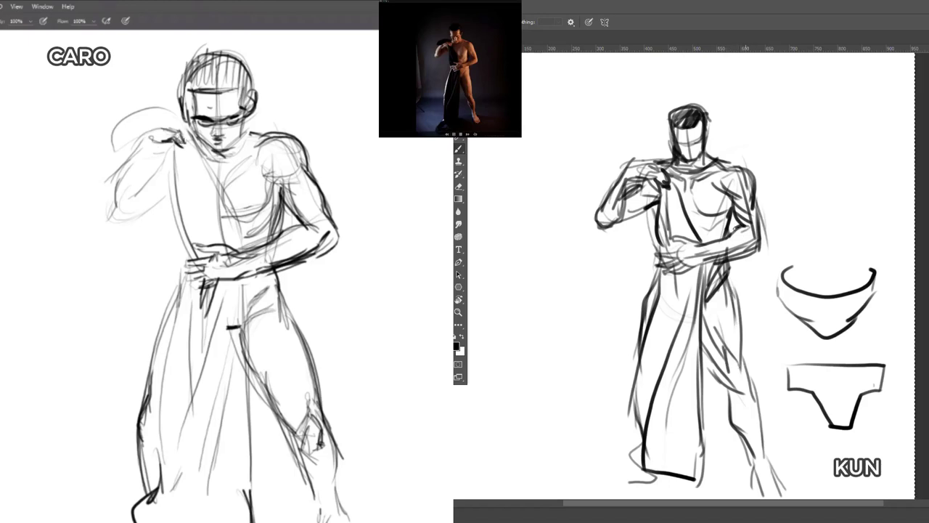
- Erase the man's face and hair details on the first canvas, and thicken the raised forearm and elbow on the second
{"action": "key", "text": "e"}
{"action": "mouse_move", "coordinate": [190, 79]}
{"action": "left_mouse_down"}
{"action": "mouse_move", "coordinate": [200, 108]}
{"action": "mouse_move", "coordinate": [247, 130]}
{"action": "mouse_move", "coordinate": [232, 49]}
{"action": "mouse_move", "coordinate": [186, 59]}
{"action": "mouse_move", "coordinate": [192, 125]}
{"action": "mouse_move", "coordinate": [212, 148]}
{"action": "left_mouse_up"}
{"action": "key", "text": "b"}
{"action": "left_click_drag", "start_coordinate": [630, 165], "coordinate": [611, 185]}
{"action": "left_click_drag", "start_coordinate": [211, 137], "coordinate": [230, 137]}
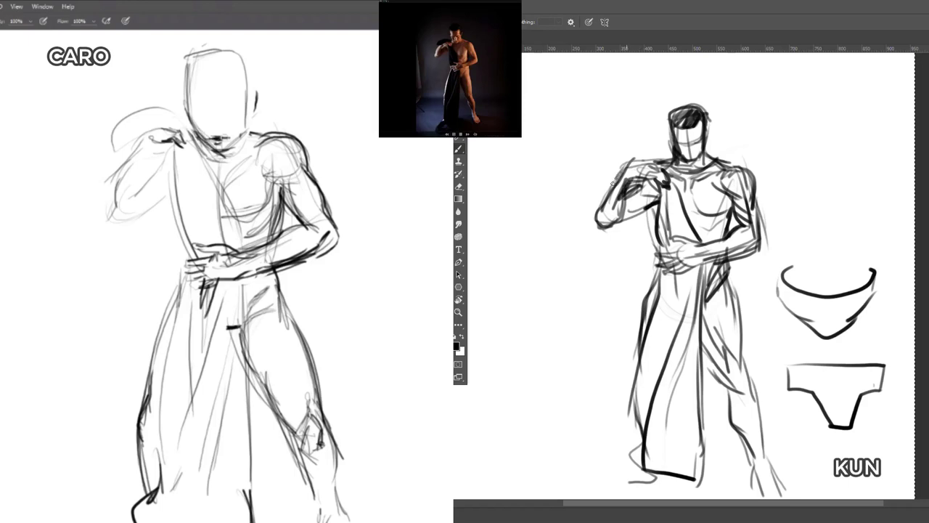
{"action": "mouse_move", "coordinate": [611, 186]}
{"action": "left_mouse_down"}
{"action": "mouse_move", "coordinate": [593, 220]}
{"action": "mouse_move", "coordinate": [614, 222]}
{"action": "left_mouse_up"}
- Redraw the man's jaw, face centre line and brow line on the first canvas, and shade beneath the raised forearm on the second
{"action": "mouse_move", "coordinate": [219, 143]}
{"action": "left_mouse_down"}
{"action": "mouse_move", "coordinate": [249, 120]}
{"action": "mouse_move", "coordinate": [235, 141]}
{"action": "left_mouse_up"}
{"action": "left_click_drag", "start_coordinate": [247, 95], "coordinate": [235, 143]}
{"action": "left_click_drag", "start_coordinate": [216, 50], "coordinate": [218, 138]}
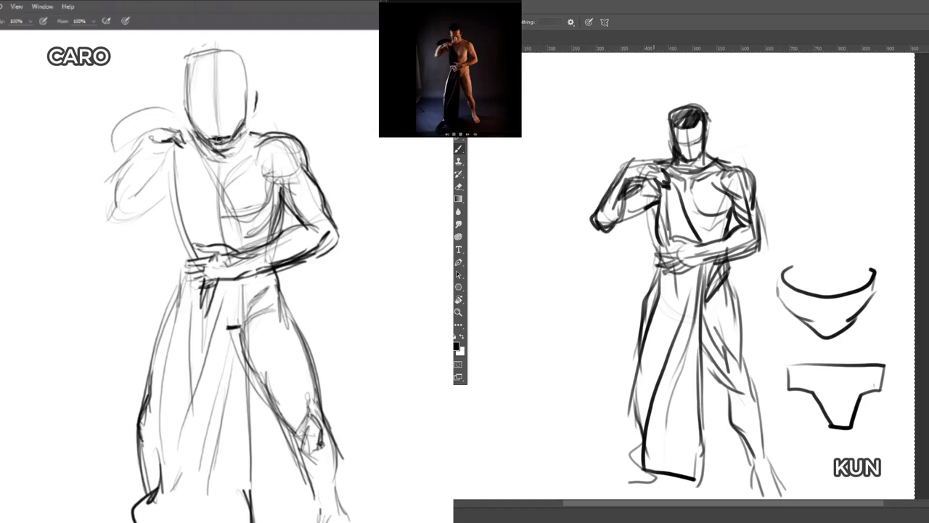
{"action": "mouse_move", "coordinate": [183, 99]}
{"action": "left_mouse_down"}
{"action": "mouse_move", "coordinate": [245, 103]}
{"action": "mouse_move", "coordinate": [194, 109]}
{"action": "mouse_move", "coordinate": [242, 104]}
{"action": "mouse_move", "coordinate": [231, 154]}
{"action": "mouse_move", "coordinate": [206, 129]}
{"action": "mouse_move", "coordinate": [233, 146]}
{"action": "left_mouse_up"}
{"action": "key", "text": "e"}
{"action": "key", "text": "b"}
{"action": "left_click_drag", "start_coordinate": [634, 208], "coordinate": [654, 201]}
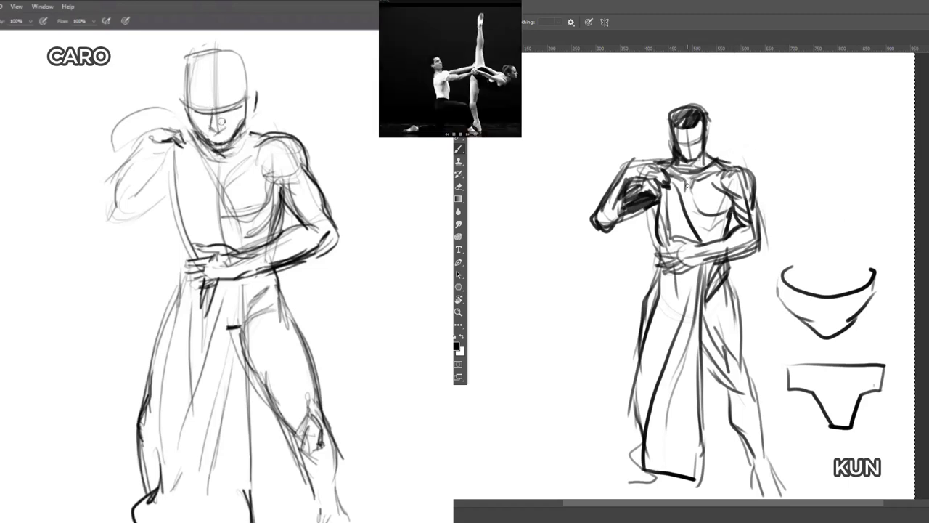
- Clear the standing man sketches from both canvases
{"action": "right_click", "coordinate": [578, 431]}
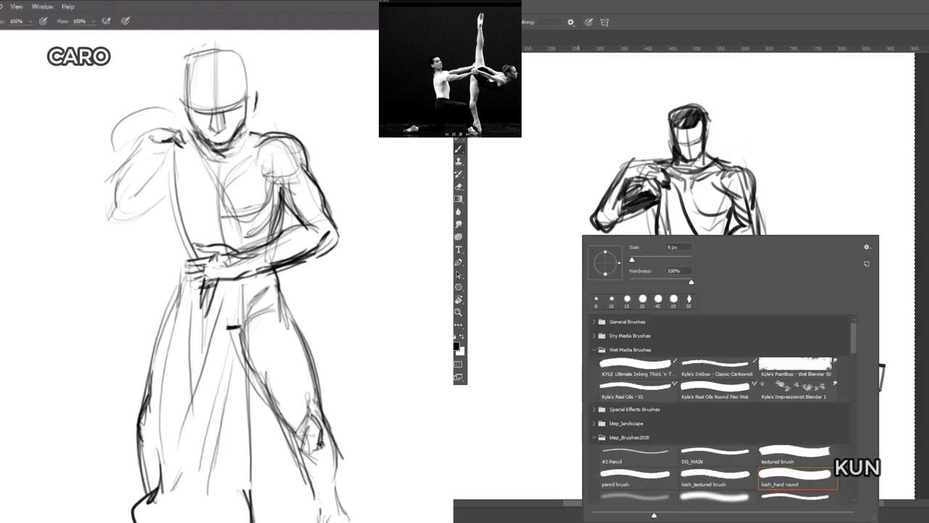
{"action": "key", "text": "Escape"}
{"action": "key", "text": "Delete"}
{"action": "key", "text": "Delete"}
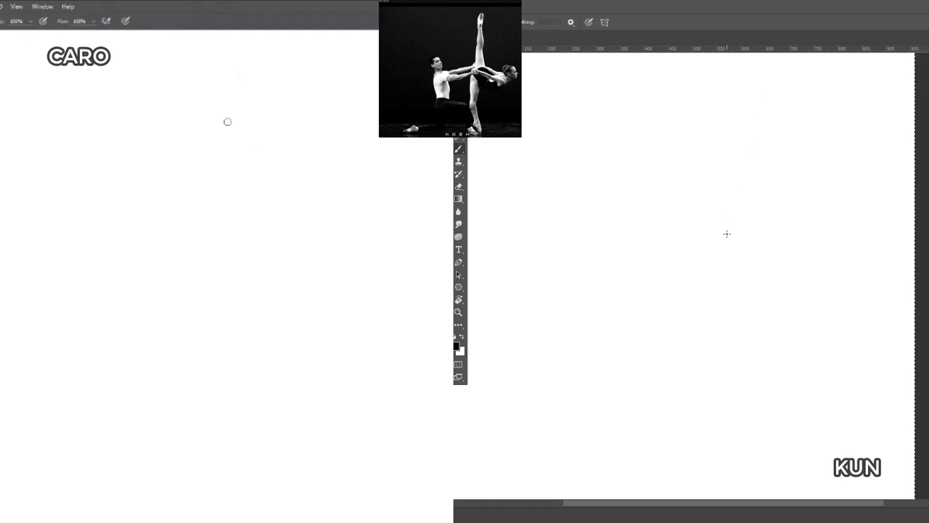
- Sketch the ballerina's vertical leg line with the supporting leg and foot on the first canvas, and her raised leg's axis on the second
{"action": "left_click_drag", "start_coordinate": [232, 112], "coordinate": [221, 172]}
{"action": "mouse_move", "coordinate": [226, 136]}
{"action": "left_mouse_down"}
{"action": "mouse_move", "coordinate": [203, 268]}
{"action": "mouse_move", "coordinate": [203, 394]}
{"action": "left_mouse_up"}
{"action": "left_click_drag", "start_coordinate": [198, 325], "coordinate": [207, 444]}
{"action": "left_click_drag", "start_coordinate": [717, 142], "coordinate": [712, 244]}
{"action": "left_click_drag", "start_coordinate": [201, 425], "coordinate": [219, 463]}
{"action": "left_click_drag", "start_coordinate": [716, 226], "coordinate": [717, 138]}
{"action": "left_click_drag", "start_coordinate": [210, 438], "coordinate": [218, 471]}
{"action": "left_click_drag", "start_coordinate": [232, 477], "coordinate": [230, 426]}
{"action": "mouse_move", "coordinate": [218, 346]}
{"action": "left_mouse_down"}
{"action": "mouse_move", "coordinate": [224, 425]}
{"action": "mouse_move", "coordinate": [225, 321]}
{"action": "left_mouse_up"}
{"action": "left_click_drag", "start_coordinate": [212, 378], "coordinate": [232, 299]}
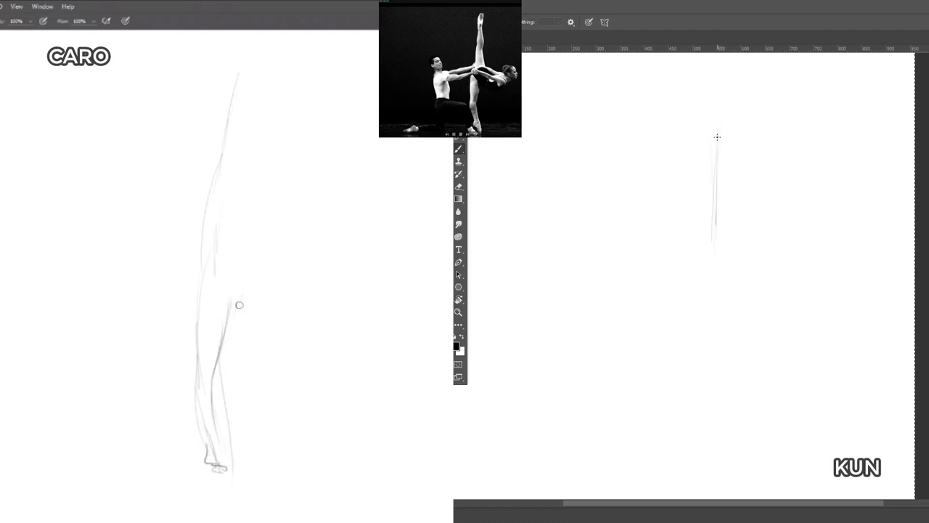
- Block in the ballerina's horizontal torso on the first canvas, and outline her raised foot and lower leg on the second
{"action": "left_click_drag", "start_coordinate": [228, 231], "coordinate": [294, 255]}
{"action": "left_click_drag", "start_coordinate": [725, 106], "coordinate": [718, 137]}
{"action": "mouse_move", "coordinate": [242, 234]}
{"action": "left_mouse_down"}
{"action": "mouse_move", "coordinate": [273, 265]}
{"action": "mouse_move", "coordinate": [254, 255]}
{"action": "mouse_move", "coordinate": [268, 276]}
{"action": "left_mouse_up"}
{"action": "left_click_drag", "start_coordinate": [728, 103], "coordinate": [726, 137]}
{"action": "mouse_move", "coordinate": [267, 276]}
{"action": "left_mouse_down"}
{"action": "mouse_move", "coordinate": [296, 308]}
{"action": "mouse_move", "coordinate": [319, 308]}
{"action": "left_mouse_up"}
{"action": "left_click_drag", "start_coordinate": [224, 294], "coordinate": [272, 315]}
{"action": "left_click_drag", "start_coordinate": [723, 143], "coordinate": [723, 204]}
{"action": "left_click_drag", "start_coordinate": [244, 304], "coordinate": [280, 320]}
{"action": "left_click_drag", "start_coordinate": [717, 156], "coordinate": [719, 200]}
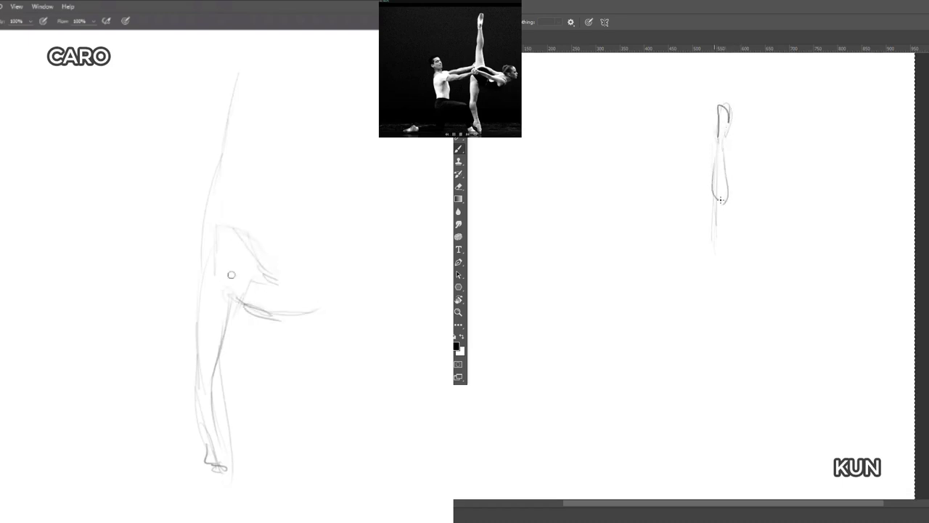
- Draw the ballerina's arm reaching back across her torso on the first canvas, and extend her raised thigh on the second
{"action": "left_click_drag", "start_coordinate": [209, 271], "coordinate": [324, 280]}
{"action": "mouse_move", "coordinate": [226, 285]}
{"action": "left_mouse_down"}
{"action": "mouse_move", "coordinate": [324, 290]}
{"action": "mouse_move", "coordinate": [313, 302]}
{"action": "left_mouse_up"}
{"action": "left_click_drag", "start_coordinate": [298, 290], "coordinate": [178, 273]}
{"action": "left_click_drag", "start_coordinate": [727, 202], "coordinate": [729, 257]}
{"action": "left_click_drag", "start_coordinate": [259, 278], "coordinate": [170, 269]}
{"action": "left_click_drag", "start_coordinate": [712, 209], "coordinate": [709, 270]}
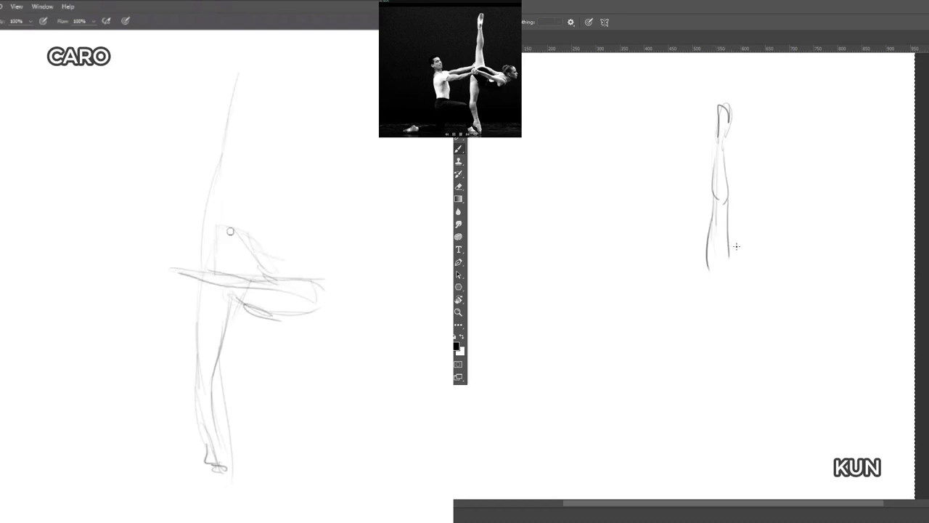
- Draw the ballerina's upper back and shoulder on the first canvas, and close the raised thigh at the hip on the second
{"action": "mouse_move", "coordinate": [230, 231]}
{"action": "left_mouse_down"}
{"action": "mouse_move", "coordinate": [317, 257]}
{"action": "mouse_move", "coordinate": [310, 251]}
{"action": "left_mouse_up"}
{"action": "left_click_drag", "start_coordinate": [730, 262], "coordinate": [734, 274]}
{"action": "mouse_move", "coordinate": [317, 256]}
{"action": "left_mouse_down"}
{"action": "mouse_move", "coordinate": [321, 272]}
{"action": "mouse_move", "coordinate": [321, 258]}
{"action": "left_mouse_up"}
{"action": "left_click_drag", "start_coordinate": [717, 268], "coordinate": [740, 275]}
{"action": "left_click_drag", "start_coordinate": [310, 252], "coordinate": [325, 263]}
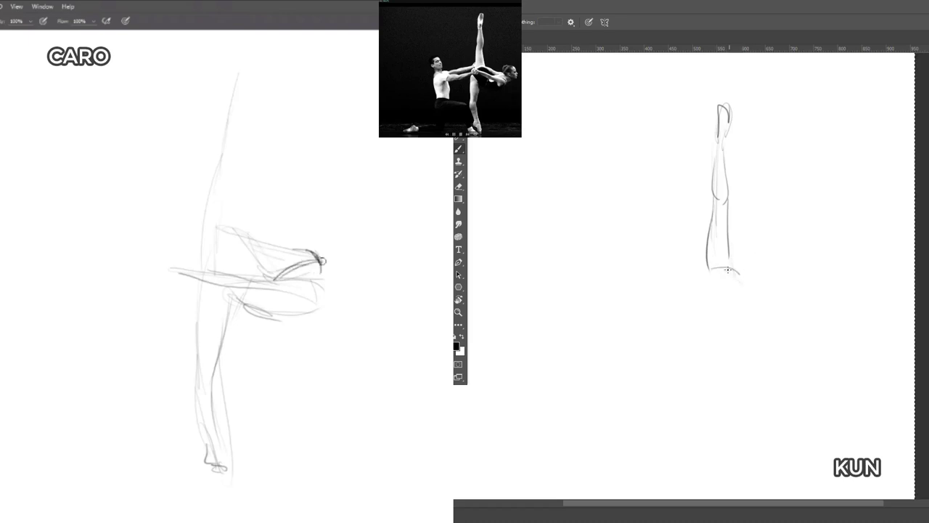
- Sketch the ballerina's neck and round head on the first canvas, and the curves of her back and belly on the second
{"action": "mouse_move", "coordinate": [314, 311]}
{"action": "left_mouse_down"}
{"action": "mouse_move", "coordinate": [345, 276]}
{"action": "mouse_move", "coordinate": [361, 275]}
{"action": "left_mouse_up"}
{"action": "left_click_drag", "start_coordinate": [734, 272], "coordinate": [773, 299]}
{"action": "mouse_move", "coordinate": [370, 272]}
{"action": "left_mouse_down"}
{"action": "mouse_move", "coordinate": [315, 244]}
{"action": "mouse_move", "coordinate": [354, 216]}
{"action": "left_mouse_up"}
{"action": "left_click_drag", "start_coordinate": [773, 298], "coordinate": [816, 295]}
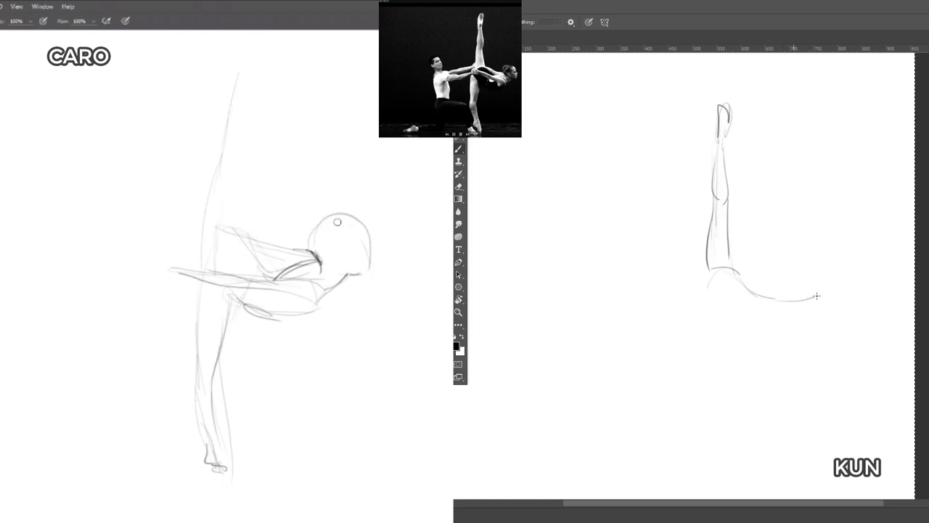
{"action": "left_click_drag", "start_coordinate": [730, 324], "coordinate": [804, 317]}
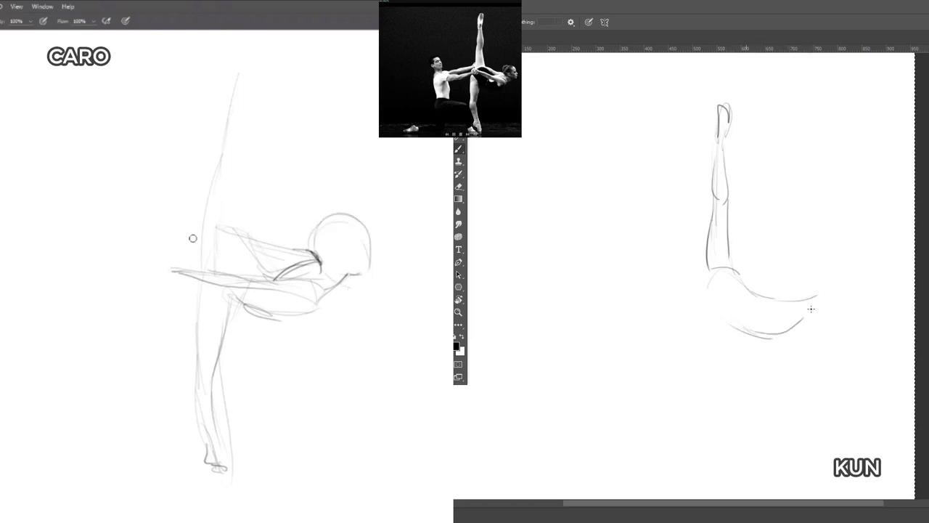
- Sketch the partner's outstretched arm toward the ballerina on the first canvas, and begin her shoulder lines on the second
{"action": "left_click_drag", "start_coordinate": [756, 298], "coordinate": [787, 294]}
{"action": "left_click_drag", "start_coordinate": [118, 267], "coordinate": [193, 240]}
{"action": "mouse_move", "coordinate": [128, 284]}
{"action": "left_mouse_down"}
{"action": "mouse_move", "coordinate": [180, 265]}
{"action": "mouse_move", "coordinate": [173, 268]}
{"action": "left_mouse_up"}
{"action": "left_click_drag", "start_coordinate": [787, 301], "coordinate": [815, 292]}
{"action": "left_click_drag", "start_coordinate": [172, 267], "coordinate": [131, 273]}
{"action": "left_click_drag", "start_coordinate": [824, 295], "coordinate": [791, 275]}
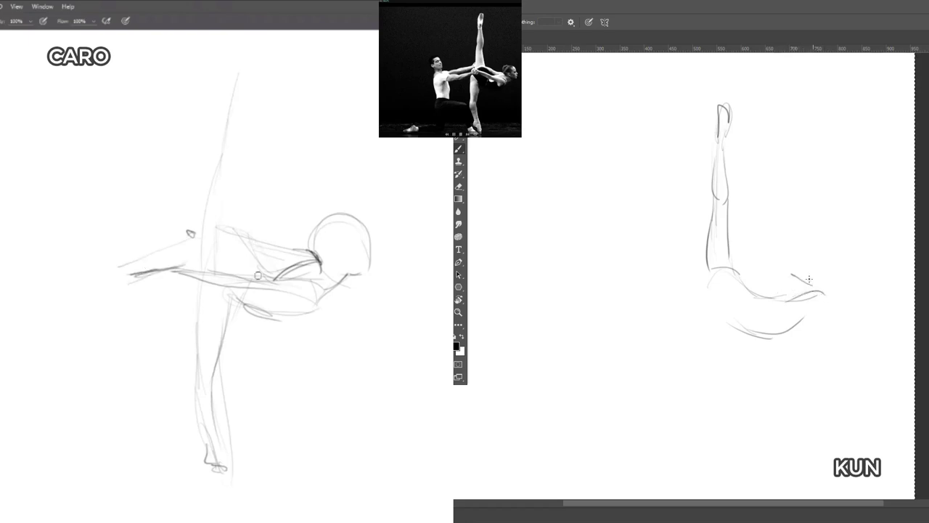
- Contour the ballerina's hip and the back of her raised leg on the first canvas, and add her chest and neck on the second
{"action": "mouse_move", "coordinate": [260, 267]}
{"action": "left_mouse_down"}
{"action": "mouse_move", "coordinate": [242, 248]}
{"action": "mouse_move", "coordinate": [266, 278]}
{"action": "left_mouse_up"}
{"action": "left_click_drag", "start_coordinate": [767, 284], "coordinate": [805, 291]}
{"action": "mouse_move", "coordinate": [244, 239]}
{"action": "left_mouse_down"}
{"action": "mouse_move", "coordinate": [238, 169]}
{"action": "mouse_move", "coordinate": [249, 153]}
{"action": "left_mouse_up"}
{"action": "left_click_drag", "start_coordinate": [810, 298], "coordinate": [796, 319]}
{"action": "left_click_drag", "start_coordinate": [238, 171], "coordinate": [246, 151]}
{"action": "left_click_drag", "start_coordinate": [814, 294], "coordinate": [823, 270]}
{"action": "left_click_drag", "start_coordinate": [245, 154], "coordinate": [244, 97]}
{"action": "left_click_drag", "start_coordinate": [824, 259], "coordinate": [810, 293]}
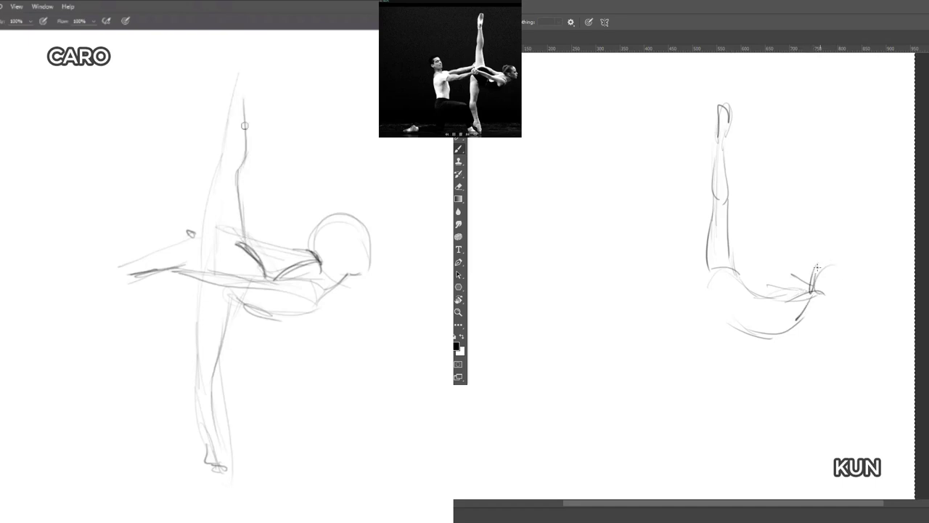
- Draw the ballerina's raised calf and pointed foot on the first canvas, and outline her head and jaw on the second
{"action": "left_click_drag", "start_coordinate": [246, 136], "coordinate": [246, 79]}
{"action": "mouse_move", "coordinate": [815, 276]}
{"action": "left_mouse_down"}
{"action": "mouse_move", "coordinate": [850, 278]}
{"action": "mouse_move", "coordinate": [841, 302]}
{"action": "left_mouse_up"}
{"action": "left_click_drag", "start_coordinate": [244, 100], "coordinate": [246, 41]}
{"action": "left_click_drag", "start_coordinate": [848, 270], "coordinate": [852, 302]}
{"action": "left_click_drag", "start_coordinate": [242, 41], "coordinate": [227, 81]}
{"action": "left_click_drag", "start_coordinate": [828, 283], "coordinate": [817, 303]}
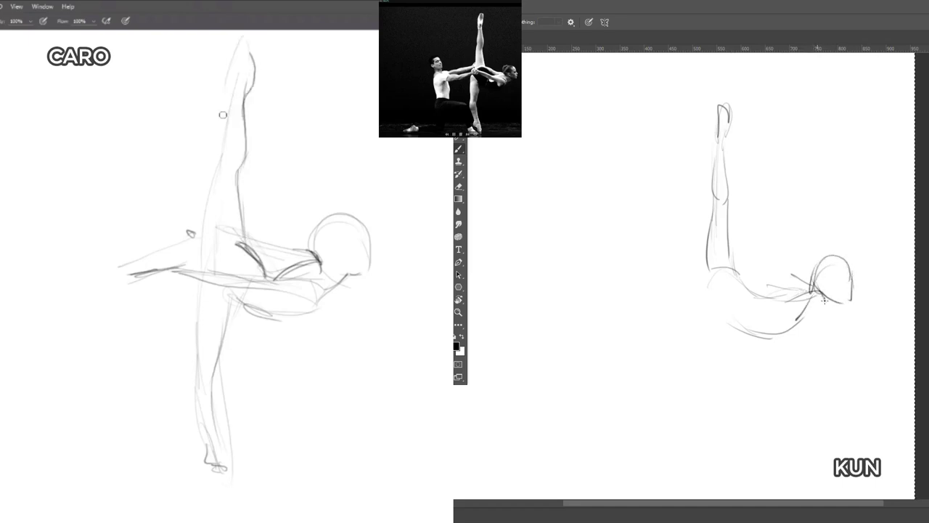
- Darken the raised leg's outer contour and the back shading in the left sketch; refine the dancer's head, neck and upper hip in the right
{"action": "left_click_drag", "start_coordinate": [226, 82], "coordinate": [221, 119]}
{"action": "left_click_drag", "start_coordinate": [824, 296], "coordinate": [850, 292]}
{"action": "left_click_drag", "start_coordinate": [220, 119], "coordinate": [211, 173]}
{"action": "left_click_drag", "start_coordinate": [850, 292], "coordinate": [833, 299]}
{"action": "left_click_drag", "start_coordinate": [211, 174], "coordinate": [203, 246]}
{"action": "left_click_drag", "start_coordinate": [826, 298], "coordinate": [810, 307]}
{"action": "left_click_drag", "start_coordinate": [205, 199], "coordinate": [207, 257]}
{"action": "left_click_drag", "start_coordinate": [825, 299], "coordinate": [807, 312]}
{"action": "left_click_drag", "start_coordinate": [198, 258], "coordinate": [196, 284]}
{"action": "left_click_drag", "start_coordinate": [811, 294], "coordinate": [797, 302]}
{"action": "left_click_drag", "start_coordinate": [243, 237], "coordinate": [260, 266]}
{"action": "mouse_move", "coordinate": [768, 294]}
{"action": "left_mouse_down"}
{"action": "mouse_move", "coordinate": [739, 275]}
{"action": "mouse_move", "coordinate": [701, 284]}
{"action": "left_mouse_up"}
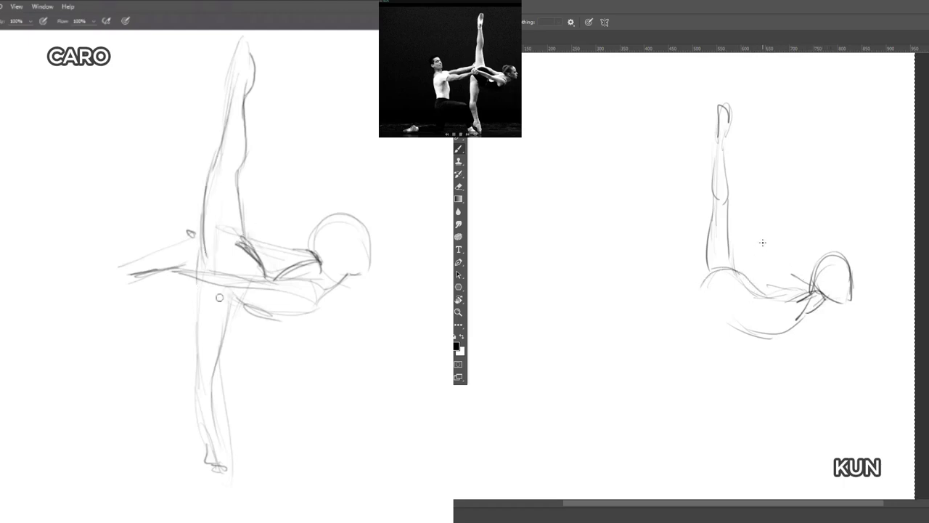
- Outline the underside of the dancer's torso in the left sketch and the raised foot and lower leg in the right
{"action": "left_click_drag", "start_coordinate": [226, 297], "coordinate": [244, 307]}
{"action": "left_click_drag", "start_coordinate": [719, 106], "coordinate": [728, 112]}
{"action": "mouse_move", "coordinate": [244, 308]}
{"action": "left_mouse_down"}
{"action": "mouse_move", "coordinate": [293, 320]}
{"action": "mouse_move", "coordinate": [310, 312]}
{"action": "left_mouse_up"}
{"action": "mouse_move", "coordinate": [716, 100]}
{"action": "left_mouse_down"}
{"action": "mouse_move", "coordinate": [728, 119]}
{"action": "mouse_move", "coordinate": [728, 190]}
{"action": "left_mouse_up"}
{"action": "left_click_drag", "start_coordinate": [716, 136], "coordinate": [714, 194]}
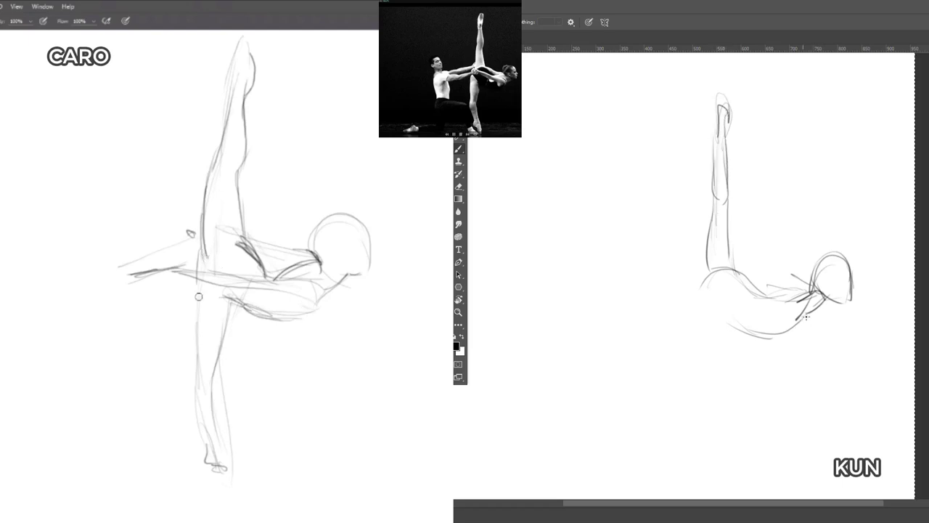
- Sketch the standing leg's outer contour down to the foot in the left sketch; draw the hip and upper thigh in the right
{"action": "mouse_move", "coordinate": [792, 326]}
{"action": "left_mouse_down"}
{"action": "mouse_move", "coordinate": [725, 322]}
{"action": "mouse_move", "coordinate": [712, 311]}
{"action": "left_mouse_up"}
{"action": "left_click_drag", "start_coordinate": [199, 281], "coordinate": [197, 324]}
{"action": "left_click_drag", "start_coordinate": [736, 319], "coordinate": [702, 321]}
{"action": "left_click_drag", "start_coordinate": [197, 270], "coordinate": [187, 384]}
{"action": "left_click_drag", "start_coordinate": [739, 318], "coordinate": [718, 357]}
{"action": "mouse_move", "coordinate": [187, 384]}
{"action": "left_mouse_down"}
{"action": "mouse_move", "coordinate": [204, 453]}
{"action": "mouse_move", "coordinate": [196, 459]}
{"action": "left_mouse_up"}
{"action": "left_click_drag", "start_coordinate": [693, 319], "coordinate": [701, 355]}
{"action": "left_click_drag", "start_coordinate": [203, 466], "coordinate": [217, 486]}
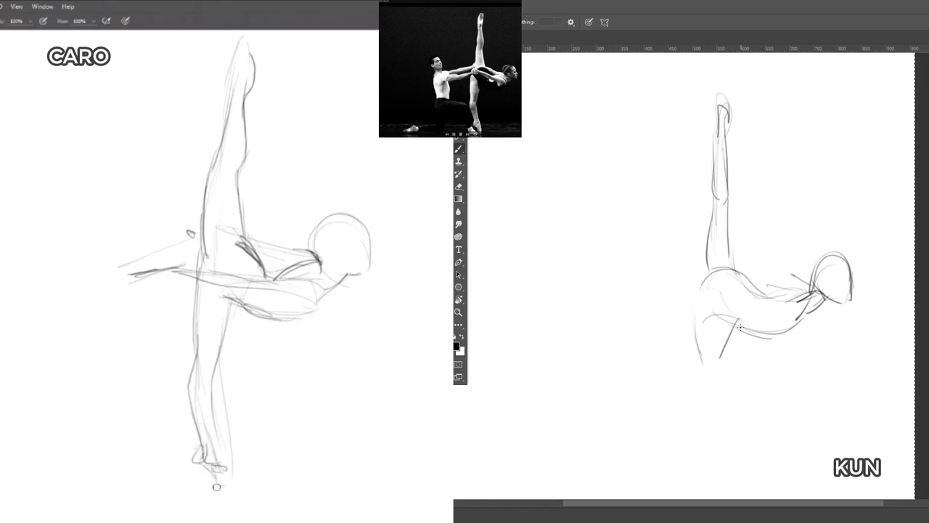
- Sketch the pointed standing foot and inner calf in the left sketch; bring the standing thigh down to the knee in the right
{"action": "left_click_drag", "start_coordinate": [739, 326], "coordinate": [718, 400]}
{"action": "left_click_drag", "start_coordinate": [216, 489], "coordinate": [230, 487]}
{"action": "left_click_drag", "start_coordinate": [733, 344], "coordinate": [704, 408]}
{"action": "mouse_move", "coordinate": [226, 452]}
{"action": "left_mouse_down"}
{"action": "mouse_move", "coordinate": [233, 487]}
{"action": "mouse_move", "coordinate": [214, 411]}
{"action": "left_mouse_up"}
{"action": "mouse_move", "coordinate": [737, 323]}
{"action": "left_mouse_down"}
{"action": "mouse_move", "coordinate": [711, 374]}
{"action": "mouse_move", "coordinate": [710, 404]}
{"action": "left_mouse_up"}
{"action": "mouse_move", "coordinate": [216, 442]}
{"action": "left_mouse_down"}
{"action": "mouse_move", "coordinate": [220, 345]}
{"action": "mouse_move", "coordinate": [238, 303]}
{"action": "mouse_move", "coordinate": [226, 354]}
{"action": "left_mouse_up"}
{"action": "left_click_drag", "start_coordinate": [714, 395], "coordinate": [715, 413]}
- Darken the standing leg's inner thigh and lower torso line in the left sketch; draw the lower leg down to the ankle in the right
{"action": "mouse_move", "coordinate": [226, 354]}
{"action": "left_mouse_down"}
{"action": "mouse_move", "coordinate": [234, 318]}
{"action": "mouse_move", "coordinate": [218, 359]}
{"action": "left_mouse_up"}
{"action": "left_click_drag", "start_coordinate": [700, 399], "coordinate": [707, 441]}
{"action": "left_click_drag", "start_coordinate": [237, 299], "coordinate": [216, 360]}
{"action": "mouse_move", "coordinate": [699, 404]}
{"action": "left_mouse_down"}
{"action": "mouse_move", "coordinate": [690, 421]}
{"action": "mouse_move", "coordinate": [706, 453]}
{"action": "left_mouse_up"}
{"action": "left_click_drag", "start_coordinate": [220, 351], "coordinate": [234, 322]}
{"action": "left_click_drag", "start_coordinate": [714, 404], "coordinate": [721, 448]}
{"action": "left_click_drag", "start_coordinate": [238, 303], "coordinate": [279, 318]}
{"action": "left_click_drag", "start_coordinate": [699, 424], "coordinate": [720, 471]}
{"action": "left_click_drag", "start_coordinate": [715, 434], "coordinate": [730, 480]}
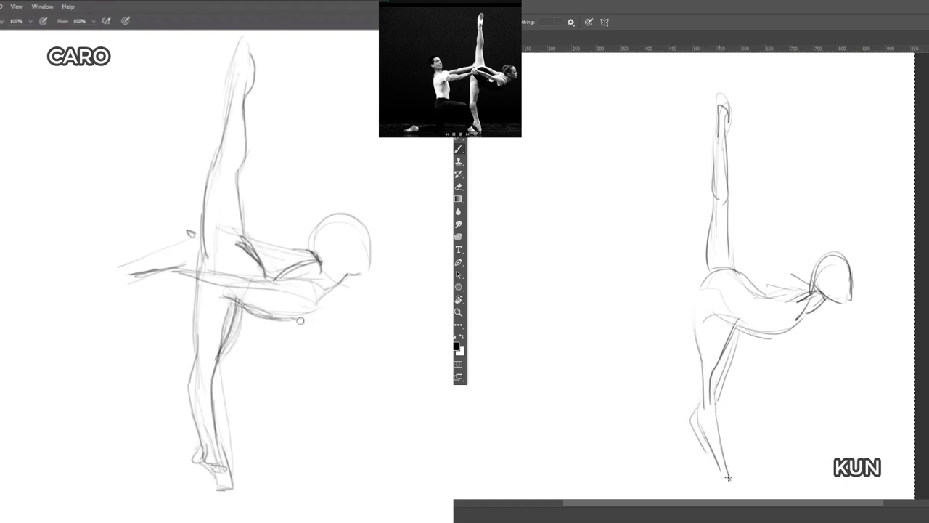
- Connect the dancer's chest to the chin and add the partner's upper arm line in the left sketch; darken the raised leg in the right
{"action": "left_click_drag", "start_coordinate": [286, 319], "coordinate": [304, 324]}
{"action": "left_click_drag", "start_coordinate": [722, 123], "coordinate": [718, 196]}
{"action": "left_click_drag", "start_coordinate": [316, 314], "coordinate": [350, 274]}
{"action": "left_click_drag", "start_coordinate": [728, 144], "coordinate": [726, 198]}
{"action": "left_click_drag", "start_coordinate": [121, 254], "coordinate": [167, 245]}
{"action": "mouse_move", "coordinate": [728, 201]}
{"action": "left_mouse_down"}
{"action": "mouse_move", "coordinate": [739, 266]}
{"action": "mouse_move", "coordinate": [708, 264]}
{"action": "left_mouse_up"}
- Block in the partner's shoulder, back and chest curve in the left sketch; darken the dancer's far shoulder in the right
{"action": "left_click_drag", "start_coordinate": [61, 277], "coordinate": [100, 356]}
{"action": "left_click_drag", "start_coordinate": [82, 313], "coordinate": [104, 356]}
{"action": "mouse_move", "coordinate": [791, 298]}
{"action": "left_mouse_down"}
{"action": "mouse_move", "coordinate": [805, 280]}
{"action": "mouse_move", "coordinate": [814, 286]}
{"action": "left_mouse_up"}
{"action": "left_click_drag", "start_coordinate": [85, 264], "coordinate": [72, 284]}
{"action": "left_click_drag", "start_coordinate": [76, 295], "coordinate": [94, 337]}
{"action": "mouse_move", "coordinate": [103, 255]}
{"action": "left_mouse_down"}
{"action": "mouse_move", "coordinate": [133, 296]}
{"action": "mouse_move", "coordinate": [134, 326]}
{"action": "left_mouse_up"}
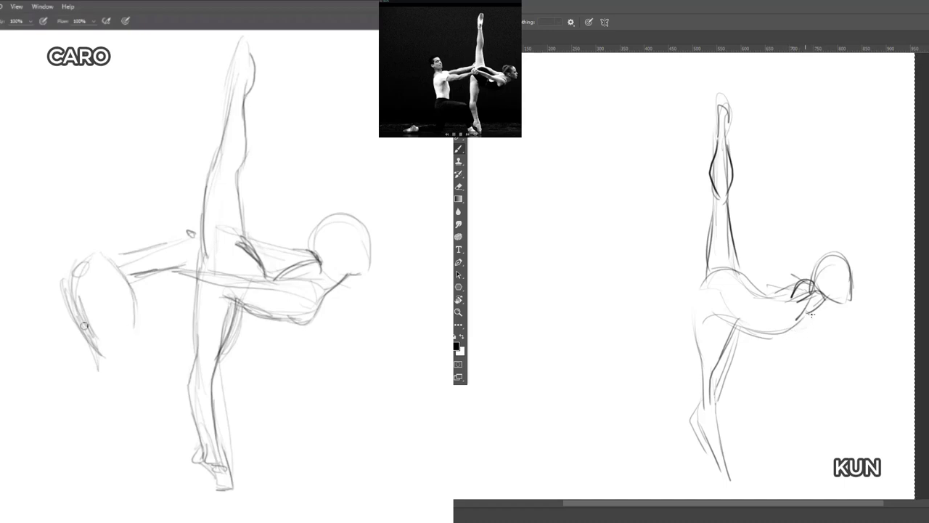
- Extend the partner's back and front torso toward the hip in the left sketch; outline the dancer's near upper arm and elbow in the right
{"action": "left_click_drag", "start_coordinate": [814, 315], "coordinate": [801, 332]}
{"action": "left_click_drag", "start_coordinate": [71, 296], "coordinate": [100, 349]}
{"action": "left_click_drag", "start_coordinate": [825, 299], "coordinate": [812, 327]}
{"action": "left_click_drag", "start_coordinate": [97, 340], "coordinate": [107, 354]}
{"action": "left_click_drag", "start_coordinate": [133, 296], "coordinate": [132, 317]}
{"action": "left_click_drag", "start_coordinate": [804, 308], "coordinate": [792, 318]}
{"action": "left_click_drag", "start_coordinate": [133, 318], "coordinate": [138, 356]}
{"action": "left_click_drag", "start_coordinate": [792, 318], "coordinate": [793, 331]}
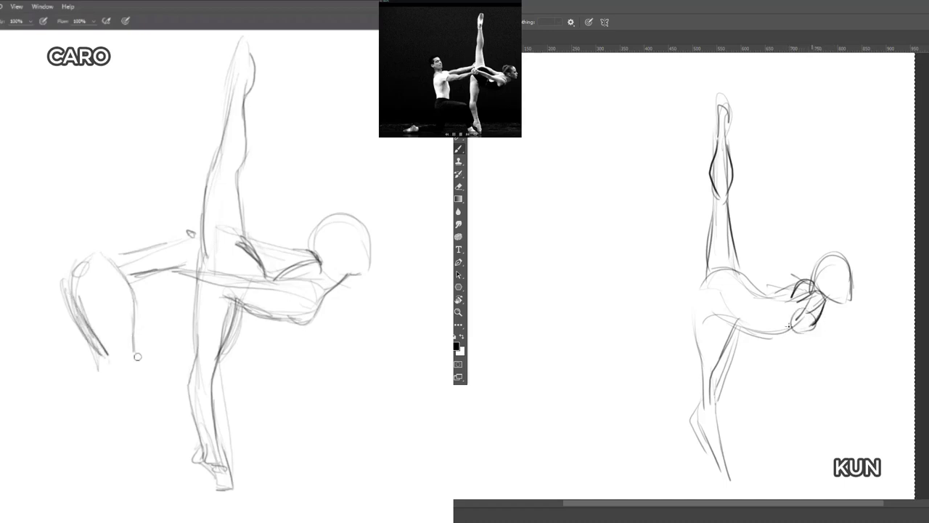
{"action": "left_click_drag", "start_coordinate": [138, 356], "coordinate": [139, 373]}
{"action": "left_click_drag", "start_coordinate": [793, 330], "coordinate": [817, 324]}
{"action": "mouse_move", "coordinate": [86, 337]}
{"action": "left_mouse_down"}
{"action": "mouse_move", "coordinate": [93, 351]}
{"action": "mouse_move", "coordinate": [82, 385]}
{"action": "left_mouse_up"}
{"action": "left_click_drag", "start_coordinate": [781, 334], "coordinate": [793, 329]}
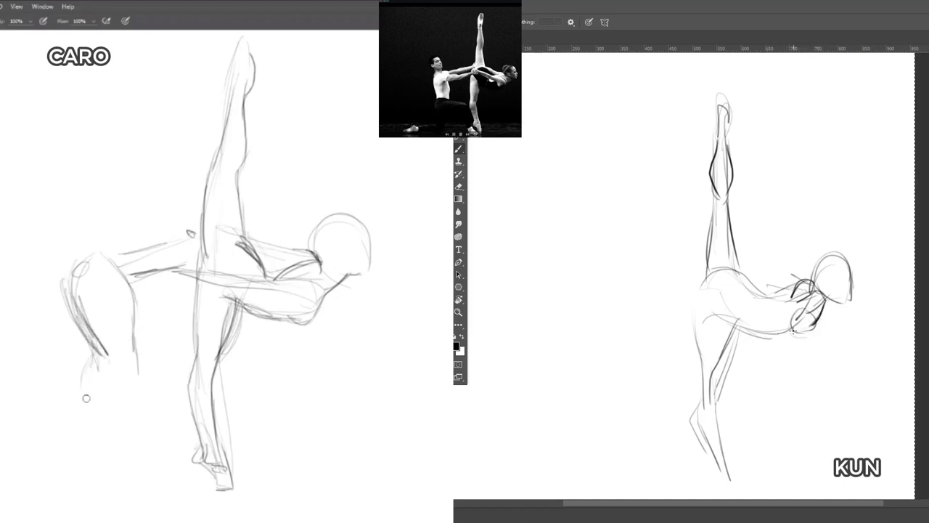
- Erase the partner's back and front torso lines below the shoulder in the left sketch
{"action": "key", "text": "e"}
{"action": "mouse_move", "coordinate": [94, 341]}
{"action": "left_mouse_down"}
{"action": "mouse_move", "coordinate": [93, 370]}
{"action": "mouse_move", "coordinate": [72, 249]}
{"action": "mouse_move", "coordinate": [128, 318]}
{"action": "mouse_move", "coordinate": [141, 373]}
{"action": "mouse_move", "coordinate": [129, 309]}
{"action": "left_mouse_up"}
{"action": "key", "text": "b"}
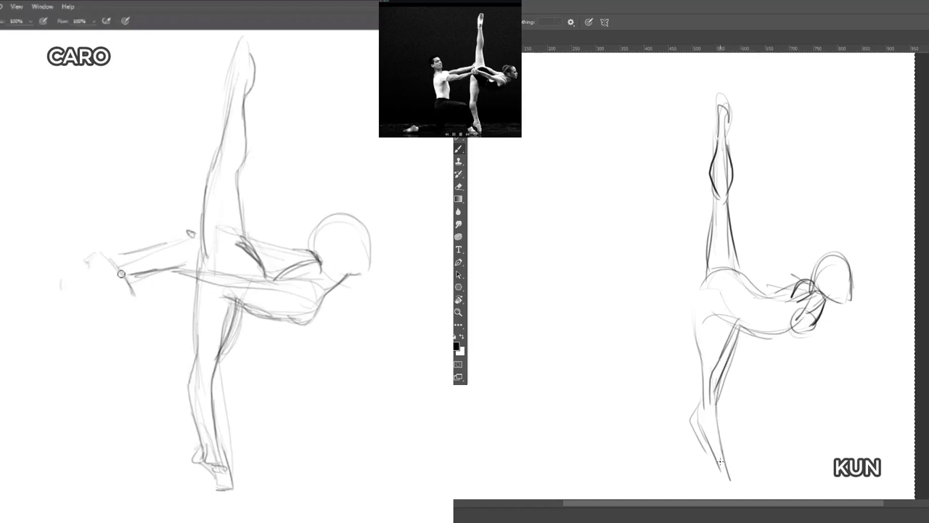
- Redraw the partner's back curve and buttock in the left sketch; add the pointed standing foot and raised toe in the right
{"action": "left_click_drag", "start_coordinate": [121, 273], "coordinate": [133, 294]}
{"action": "mouse_move", "coordinate": [720, 464]}
{"action": "left_mouse_down"}
{"action": "mouse_move", "coordinate": [721, 495]}
{"action": "mouse_move", "coordinate": [736, 497]}
{"action": "left_mouse_up"}
{"action": "left_click_drag", "start_coordinate": [61, 283], "coordinate": [97, 346]}
{"action": "left_click_drag", "start_coordinate": [95, 343], "coordinate": [90, 375]}
{"action": "left_click_drag", "start_coordinate": [715, 120], "coordinate": [713, 112]}
{"action": "left_click_drag", "start_coordinate": [90, 375], "coordinate": [93, 399]}
{"action": "left_click_drag", "start_coordinate": [713, 111], "coordinate": [725, 76]}
{"action": "left_click_drag", "start_coordinate": [726, 77], "coordinate": [732, 98]}
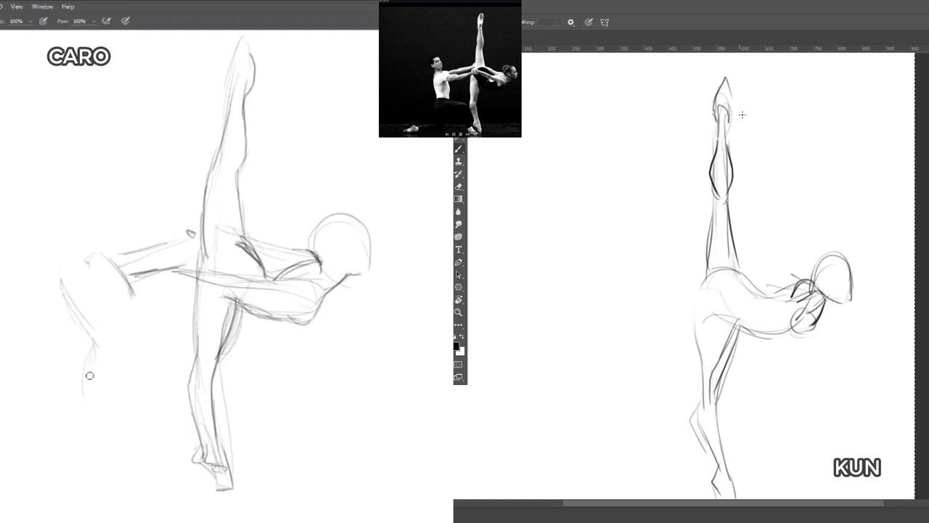
- Strengthen the partner's buttock curve and start the front torso line in the left sketch; refine the raised pointed foot in the right
{"action": "left_click_drag", "start_coordinate": [89, 375], "coordinate": [98, 404]}
{"action": "left_click_drag", "start_coordinate": [728, 83], "coordinate": [731, 123]}
{"action": "left_click_drag", "start_coordinate": [94, 345], "coordinate": [85, 384]}
{"action": "left_click_drag", "start_coordinate": [715, 113], "coordinate": [724, 78]}
{"action": "left_click_drag", "start_coordinate": [127, 298], "coordinate": [124, 341]}
{"action": "mouse_move", "coordinate": [719, 76]}
{"action": "left_mouse_down"}
{"action": "mouse_move", "coordinate": [732, 92]}
{"action": "mouse_move", "coordinate": [730, 108]}
{"action": "left_mouse_up"}
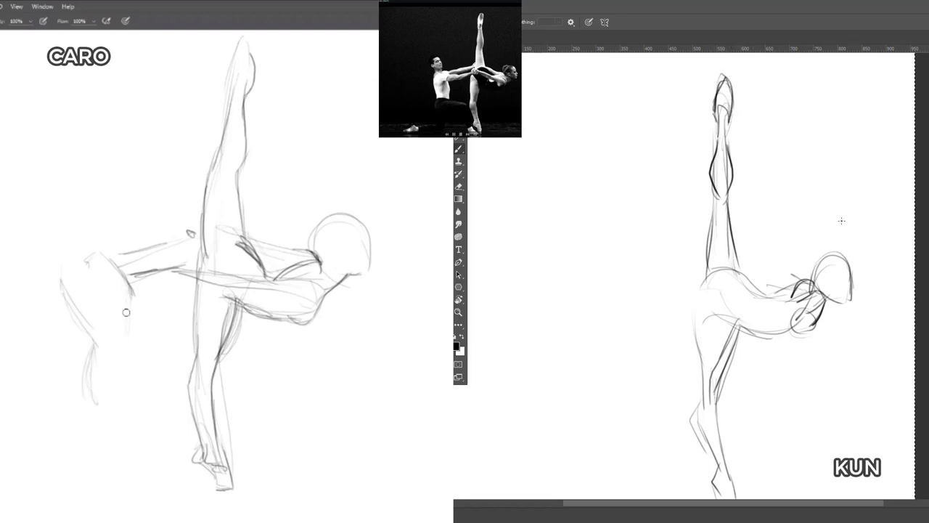
- Rework the partner's torso outline, hip and waistline in the left sketch; construct the dancer's near forearm in the right
{"action": "mouse_move", "coordinate": [128, 288]}
{"action": "left_mouse_down"}
{"action": "mouse_move", "coordinate": [135, 350]}
{"action": "mouse_move", "coordinate": [85, 312]}
{"action": "mouse_move", "coordinate": [89, 400]}
{"action": "left_mouse_up"}
{"action": "key", "text": "e"}
{"action": "left_click_drag", "start_coordinate": [802, 323], "coordinate": [752, 307]}
{"action": "left_click_drag", "start_coordinate": [89, 399], "coordinate": [72, 295]}
{"action": "left_click_drag", "start_coordinate": [804, 313], "coordinate": [764, 301]}
{"action": "key", "text": "b"}
{"action": "mouse_move", "coordinate": [63, 273]}
{"action": "left_mouse_down"}
{"action": "mouse_move", "coordinate": [90, 324]}
{"action": "mouse_move", "coordinate": [85, 375]}
{"action": "left_mouse_up"}
{"action": "mouse_move", "coordinate": [127, 291]}
{"action": "left_mouse_down"}
{"action": "mouse_move", "coordinate": [89, 350]}
{"action": "mouse_move", "coordinate": [87, 375]}
{"action": "mouse_move", "coordinate": [112, 419]}
{"action": "left_mouse_up"}
{"action": "mouse_move", "coordinate": [84, 370]}
{"action": "left_mouse_down"}
{"action": "mouse_move", "coordinate": [98, 419]}
{"action": "mouse_move", "coordinate": [125, 419]}
{"action": "mouse_move", "coordinate": [156, 367]}
{"action": "left_mouse_up"}
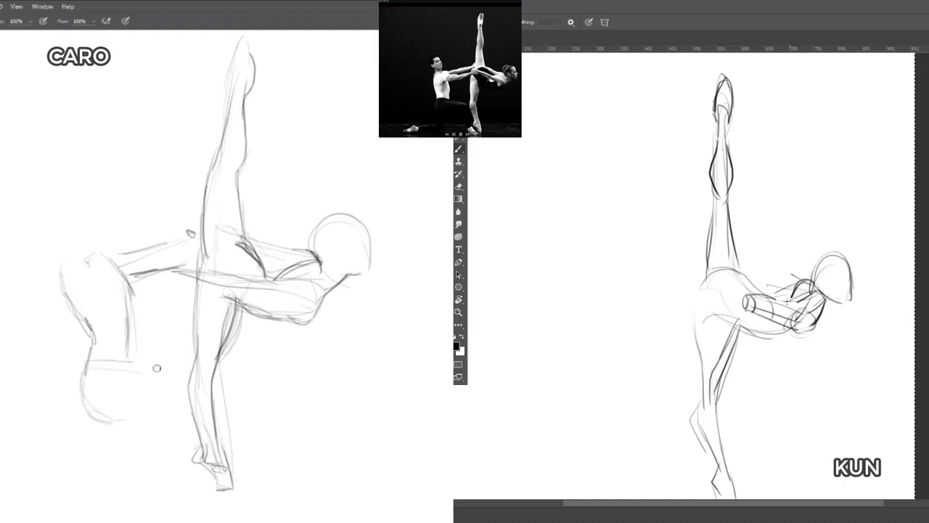
- Erase the partner's shoulder, torso and hip in the left sketch, keeping the outstretched arm
{"action": "mouse_move", "coordinate": [94, 368]}
{"action": "left_mouse_down"}
{"action": "mouse_move", "coordinate": [97, 432]}
{"action": "mouse_move", "coordinate": [134, 366]}
{"action": "mouse_move", "coordinate": [162, 373]}
{"action": "mouse_move", "coordinate": [112, 361]}
{"action": "mouse_move", "coordinate": [86, 388]}
{"action": "left_mouse_up"}
{"action": "key", "text": "e"}
{"action": "key", "text": "b"}
{"action": "mouse_move", "coordinate": [89, 335]}
{"action": "left_mouse_down"}
{"action": "mouse_move", "coordinate": [77, 398]}
{"action": "mouse_move", "coordinate": [101, 404]}
{"action": "mouse_move", "coordinate": [145, 354]}
{"action": "mouse_move", "coordinate": [167, 357]}
{"action": "mouse_move", "coordinate": [83, 307]}
{"action": "mouse_move", "coordinate": [83, 386]}
{"action": "mouse_move", "coordinate": [124, 298]}
{"action": "mouse_move", "coordinate": [140, 332]}
{"action": "left_mouse_up"}
{"action": "key", "text": "e"}
{"action": "key", "text": "b"}
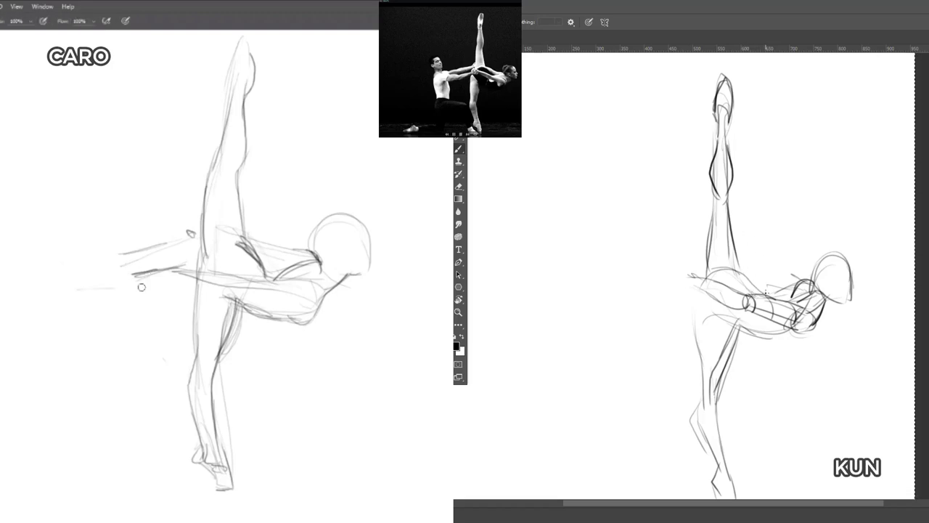
- Sketch the partner's lower arm contour, rounded shoulder and a slanted back line in the left sketch
{"action": "left_click_drag", "start_coordinate": [98, 292], "coordinate": [185, 280]}
{"action": "mouse_move", "coordinate": [76, 292]}
{"action": "left_mouse_down"}
{"action": "mouse_move", "coordinate": [114, 291]}
{"action": "mouse_move", "coordinate": [116, 263]}
{"action": "mouse_move", "coordinate": [75, 269]}
{"action": "mouse_move", "coordinate": [57, 292]}
{"action": "mouse_move", "coordinate": [118, 270]}
{"action": "mouse_move", "coordinate": [84, 298]}
{"action": "mouse_move", "coordinate": [106, 310]}
{"action": "left_mouse_up"}
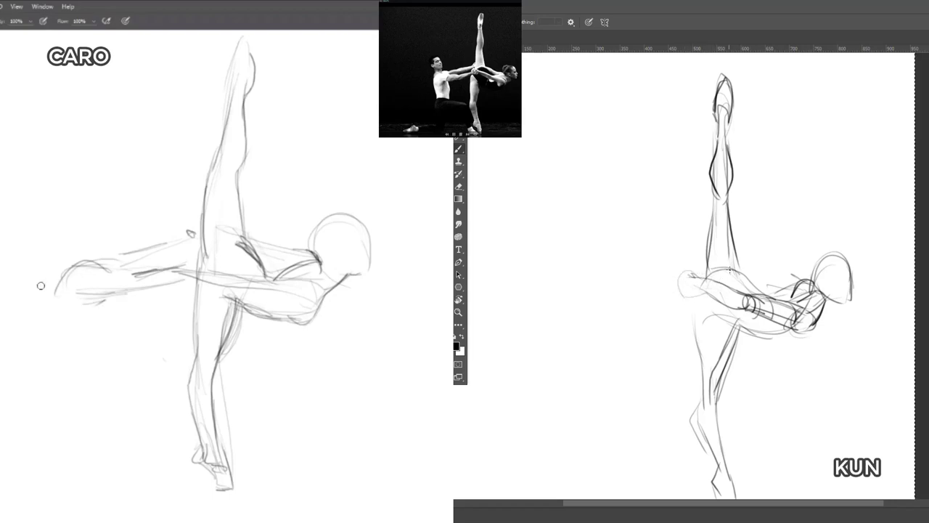
{"action": "left_click_drag", "start_coordinate": [40, 285], "coordinate": [76, 361]}
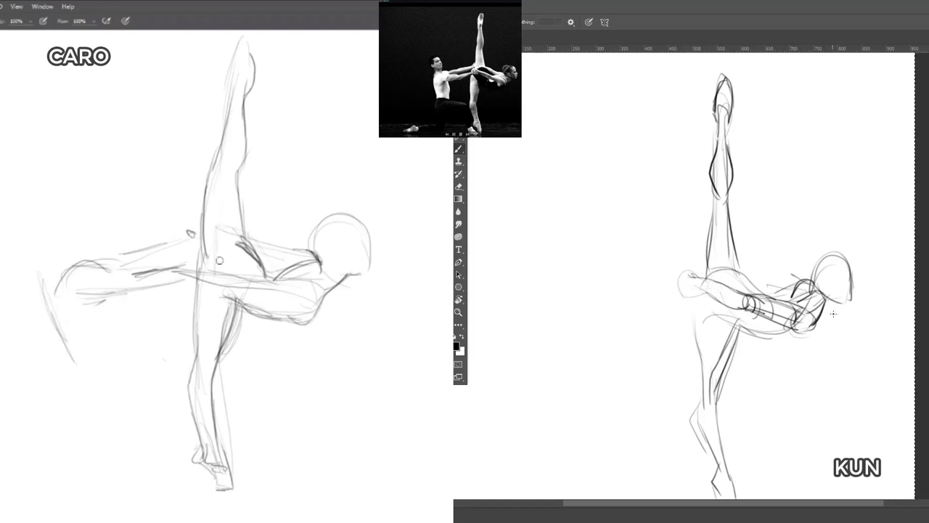
- Clean up and darken the partner's back line and draw the buttock curve beneath it in the left sketch
{"action": "key", "text": "e"}
{"action": "mouse_move", "coordinate": [50, 279]}
{"action": "left_mouse_down"}
{"action": "mouse_move", "coordinate": [89, 389]}
{"action": "mouse_move", "coordinate": [51, 311]}
{"action": "mouse_move", "coordinate": [74, 349]}
{"action": "mouse_move", "coordinate": [53, 382]}
{"action": "left_mouse_up"}
{"action": "key", "text": "b"}
{"action": "left_click_drag", "start_coordinate": [63, 347], "coordinate": [55, 397]}
{"action": "left_click_drag", "start_coordinate": [48, 312], "coordinate": [57, 363]}
{"action": "mouse_move", "coordinate": [60, 355]}
{"action": "left_mouse_down"}
{"action": "mouse_move", "coordinate": [54, 398]}
{"action": "mouse_move", "coordinate": [71, 408]}
{"action": "left_mouse_up"}
{"action": "key", "text": "e"}
{"action": "mouse_move", "coordinate": [43, 336]}
{"action": "left_mouse_down"}
{"action": "mouse_move", "coordinate": [49, 378]}
{"action": "mouse_move", "coordinate": [63, 335]}
{"action": "left_mouse_up"}
{"action": "key", "text": "b"}
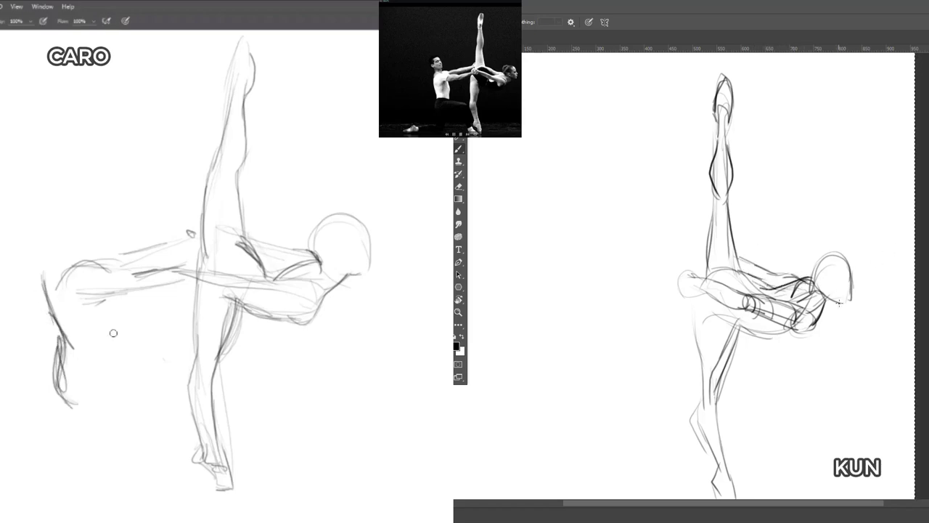
- Add the partner's front torso contour and the top and underside of the bent thigh in the left sketch
{"action": "left_click_drag", "start_coordinate": [79, 257], "coordinate": [109, 352]}
{"action": "mouse_move", "coordinate": [100, 303]}
{"action": "left_mouse_down"}
{"action": "mouse_move", "coordinate": [98, 356]}
{"action": "mouse_move", "coordinate": [110, 370]}
{"action": "mouse_move", "coordinate": [96, 364]}
{"action": "mouse_move", "coordinate": [107, 361]}
{"action": "mouse_move", "coordinate": [71, 362]}
{"action": "mouse_move", "coordinate": [153, 372]}
{"action": "left_mouse_up"}
{"action": "left_click_drag", "start_coordinate": [93, 364], "coordinate": [165, 370]}
{"action": "left_click_drag", "start_coordinate": [55, 371], "coordinate": [109, 417]}
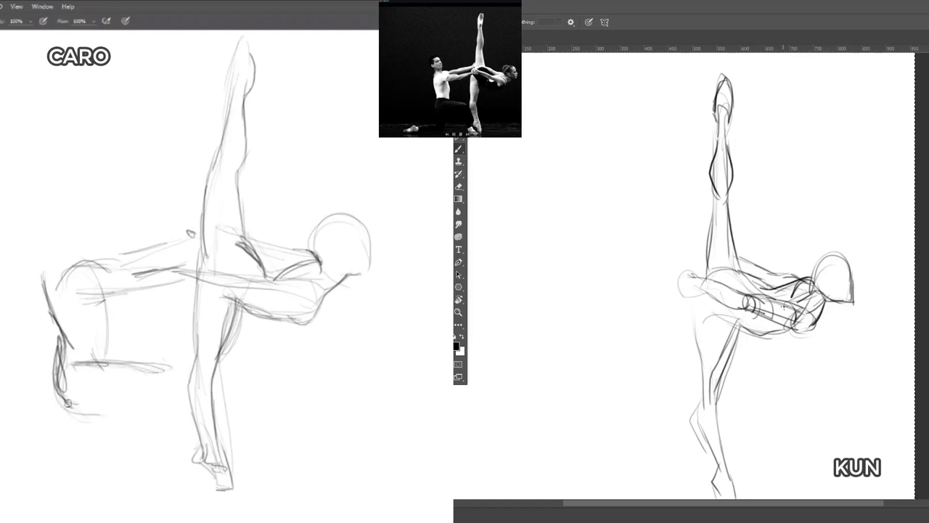
- Complete the partner's bent front leg in the left sketch with the thigh's underside, shin, calf and foot
{"action": "left_click_drag", "start_coordinate": [55, 395], "coordinate": [106, 413]}
{"action": "mouse_move", "coordinate": [63, 383]}
{"action": "left_mouse_down"}
{"action": "mouse_move", "coordinate": [94, 359]}
{"action": "mouse_move", "coordinate": [161, 375]}
{"action": "mouse_move", "coordinate": [143, 361]}
{"action": "mouse_move", "coordinate": [166, 394]}
{"action": "mouse_move", "coordinate": [175, 379]}
{"action": "mouse_move", "coordinate": [179, 414]}
{"action": "mouse_move", "coordinate": [175, 369]}
{"action": "mouse_move", "coordinate": [182, 418]}
{"action": "mouse_move", "coordinate": [152, 401]}
{"action": "left_mouse_up"}
{"action": "mouse_move", "coordinate": [71, 413]}
{"action": "left_mouse_down"}
{"action": "mouse_move", "coordinate": [156, 404]}
{"action": "mouse_move", "coordinate": [154, 428]}
{"action": "mouse_move", "coordinate": [179, 491]}
{"action": "mouse_move", "coordinate": [211, 494]}
{"action": "left_mouse_up"}
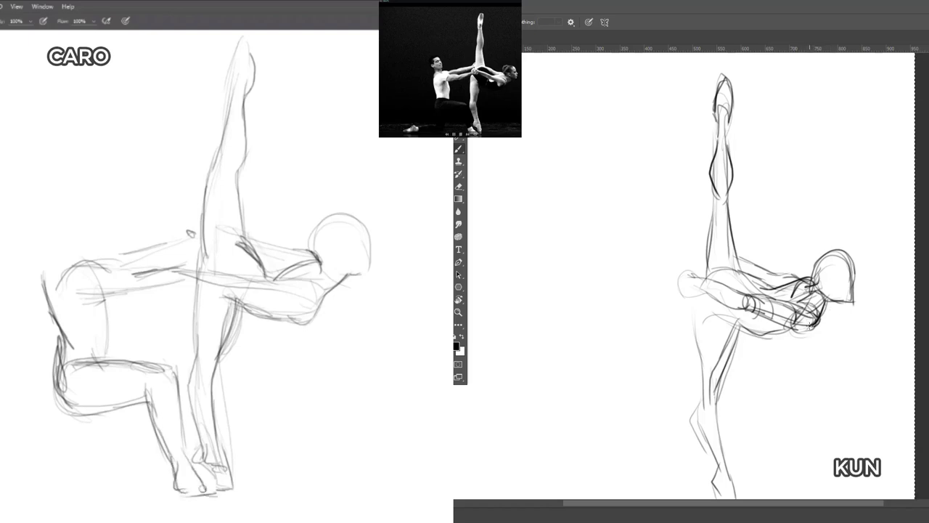
- Draw the partner's kneeling rear thigh below the hip and reinforce the front waist in the left sketch
{"action": "mouse_move", "coordinate": [53, 391]}
{"action": "left_mouse_down"}
{"action": "mouse_move", "coordinate": [123, 410]}
{"action": "mouse_move", "coordinate": [69, 404]}
{"action": "mouse_move", "coordinate": [102, 407]}
{"action": "mouse_move", "coordinate": [93, 413]}
{"action": "mouse_move", "coordinate": [92, 464]}
{"action": "left_mouse_up"}
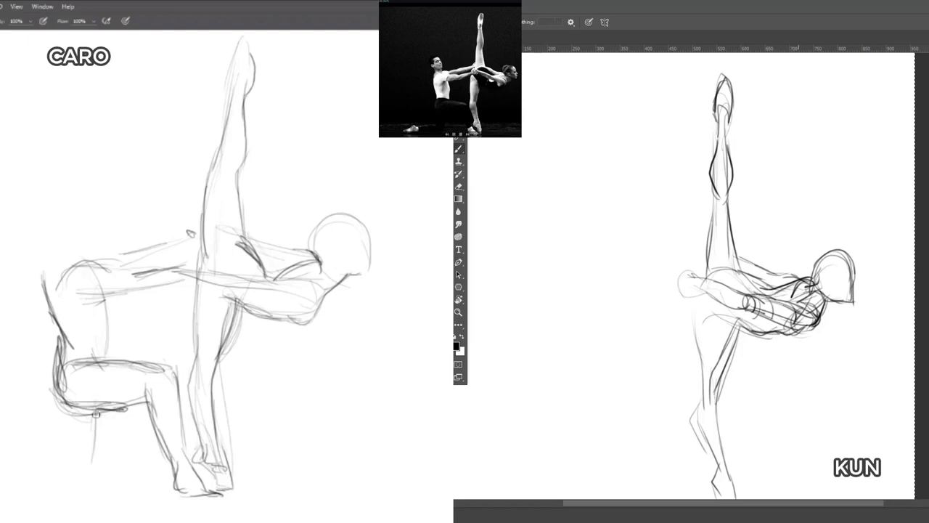
{"action": "mouse_move", "coordinate": [99, 401]}
{"action": "left_mouse_down"}
{"action": "mouse_move", "coordinate": [90, 485]}
{"action": "mouse_move", "coordinate": [107, 398]}
{"action": "left_mouse_up"}
{"action": "left_click_drag", "start_coordinate": [109, 364], "coordinate": [110, 322]}
{"action": "mouse_move", "coordinate": [66, 404]}
{"action": "left_mouse_down"}
{"action": "mouse_move", "coordinate": [72, 457]}
{"action": "mouse_move", "coordinate": [70, 435]}
{"action": "mouse_move", "coordinate": [70, 460]}
{"action": "left_mouse_up"}
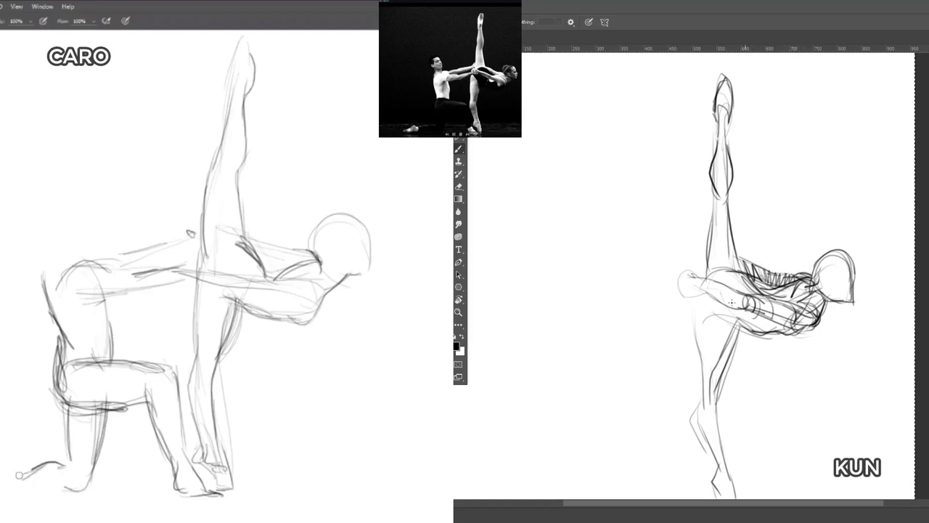
- Draw the partner's rear knee and lower leg along the floor in the left sketch; darken the dancer's jaw in the right
{"action": "left_click_drag", "start_coordinate": [17, 485], "coordinate": [87, 489]}
{"action": "left_click_drag", "start_coordinate": [827, 298], "coordinate": [854, 306]}
{"action": "left_click_drag", "start_coordinate": [53, 463], "coordinate": [68, 462]}
{"action": "left_click_drag", "start_coordinate": [859, 291], "coordinate": [854, 306]}
{"action": "left_click_drag", "start_coordinate": [69, 428], "coordinate": [70, 464]}
{"action": "left_click_drag", "start_coordinate": [836, 300], "coordinate": [858, 291]}
{"action": "mouse_move", "coordinate": [43, 466]}
{"action": "left_mouse_down"}
{"action": "mouse_move", "coordinate": [2, 485]}
{"action": "mouse_move", "coordinate": [88, 490]}
{"action": "left_mouse_up"}
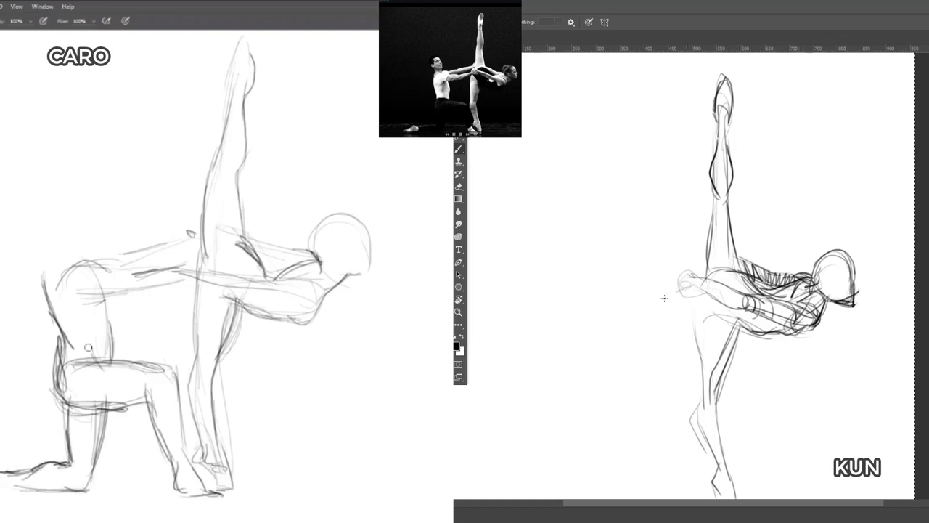
- Erase the rough lines at the partner's hip and redraw a darker curved back contour in the left sketch
{"action": "key", "text": "e"}
{"action": "mouse_move", "coordinate": [59, 367]}
{"action": "left_mouse_down"}
{"action": "mouse_move", "coordinate": [63, 323]}
{"action": "mouse_move", "coordinate": [50, 276]}
{"action": "mouse_move", "coordinate": [67, 351]}
{"action": "left_mouse_up"}
{"action": "key", "text": "b"}
{"action": "mouse_move", "coordinate": [54, 315]}
{"action": "left_mouse_down"}
{"action": "mouse_move", "coordinate": [77, 417]}
{"action": "mouse_move", "coordinate": [79, 346]}
{"action": "left_mouse_up"}
{"action": "mouse_move", "coordinate": [54, 285]}
{"action": "left_mouse_down"}
{"action": "mouse_move", "coordinate": [73, 344]}
{"action": "mouse_move", "coordinate": [66, 334]}
{"action": "left_mouse_up"}
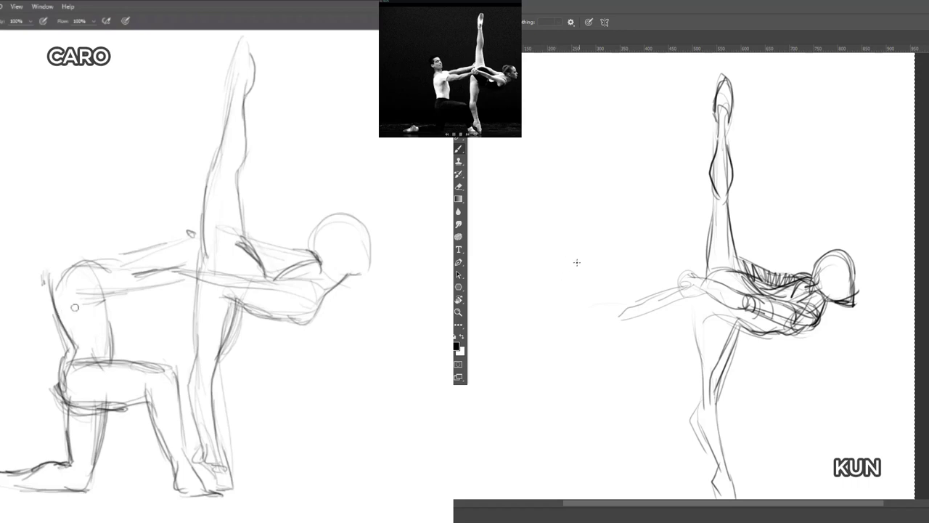
- Darken the partner's front torso contour and mark the base of the neck in the left sketch
{"action": "left_click_drag", "start_coordinate": [103, 296], "coordinate": [112, 360]}
{"action": "left_click_drag", "start_coordinate": [103, 291], "coordinate": [111, 346]}
{"action": "mouse_move", "coordinate": [58, 256]}
{"action": "left_mouse_down"}
{"action": "mouse_move", "coordinate": [51, 280]}
{"action": "mouse_move", "coordinate": [71, 262]}
{"action": "mouse_move", "coordinate": [58, 263]}
{"action": "left_mouse_up"}
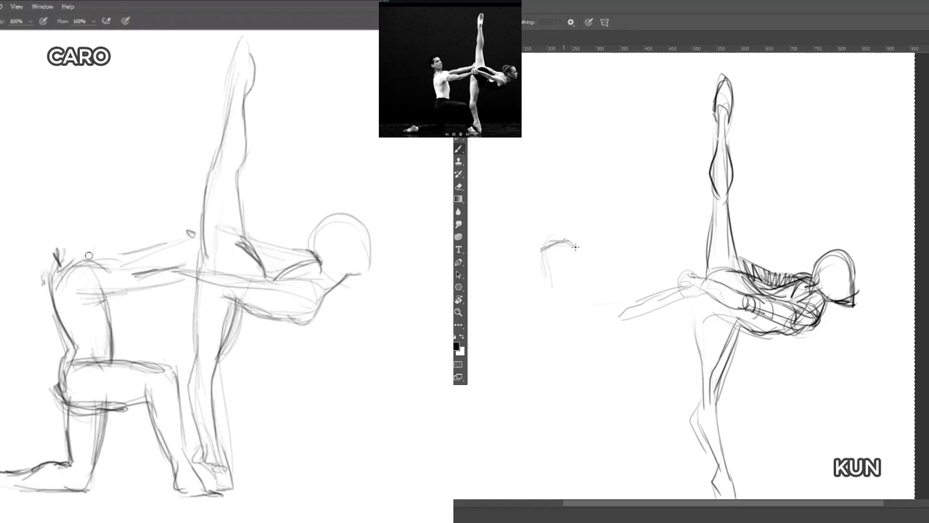
- Try an oval head with a jawline above the partner's neck in the left sketch and erase it
{"action": "mouse_move", "coordinate": [66, 208]}
{"action": "left_mouse_down"}
{"action": "mouse_move", "coordinate": [70, 245]}
{"action": "mouse_move", "coordinate": [57, 242]}
{"action": "mouse_move", "coordinate": [57, 197]}
{"action": "left_mouse_up"}
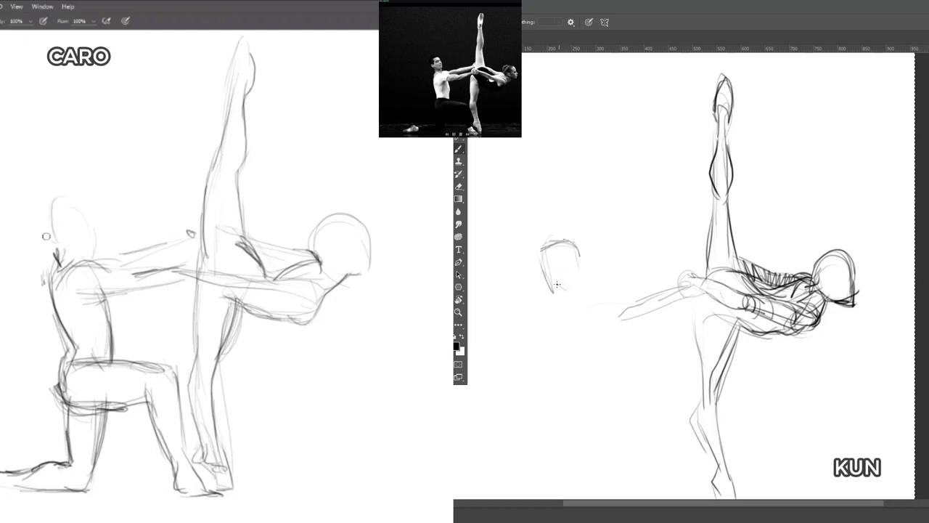
{"action": "mouse_move", "coordinate": [47, 236]}
{"action": "left_mouse_down"}
{"action": "mouse_move", "coordinate": [78, 258]}
{"action": "mouse_move", "coordinate": [55, 257]}
{"action": "left_mouse_up"}
{"action": "mouse_move", "coordinate": [48, 209]}
{"action": "left_mouse_down"}
{"action": "mouse_move", "coordinate": [90, 225]}
{"action": "mouse_move", "coordinate": [73, 202]}
{"action": "mouse_move", "coordinate": [94, 233]}
{"action": "mouse_move", "coordinate": [91, 260]}
{"action": "left_mouse_up"}
{"action": "mouse_move", "coordinate": [45, 230]}
{"action": "left_mouse_down"}
{"action": "mouse_move", "coordinate": [92, 226]}
{"action": "mouse_move", "coordinate": [44, 243]}
{"action": "mouse_move", "coordinate": [65, 240]}
{"action": "mouse_move", "coordinate": [62, 254]}
{"action": "mouse_move", "coordinate": [69, 243]}
{"action": "left_mouse_up"}
{"action": "key", "text": "e"}
{"action": "key", "text": "b"}
{"action": "mouse_move", "coordinate": [67, 335]}
{"action": "left_mouse_down"}
{"action": "mouse_move", "coordinate": [55, 265]}
{"action": "mouse_move", "coordinate": [89, 257]}
{"action": "mouse_move", "coordinate": [87, 265]}
{"action": "mouse_move", "coordinate": [75, 246]}
{"action": "left_mouse_up"}
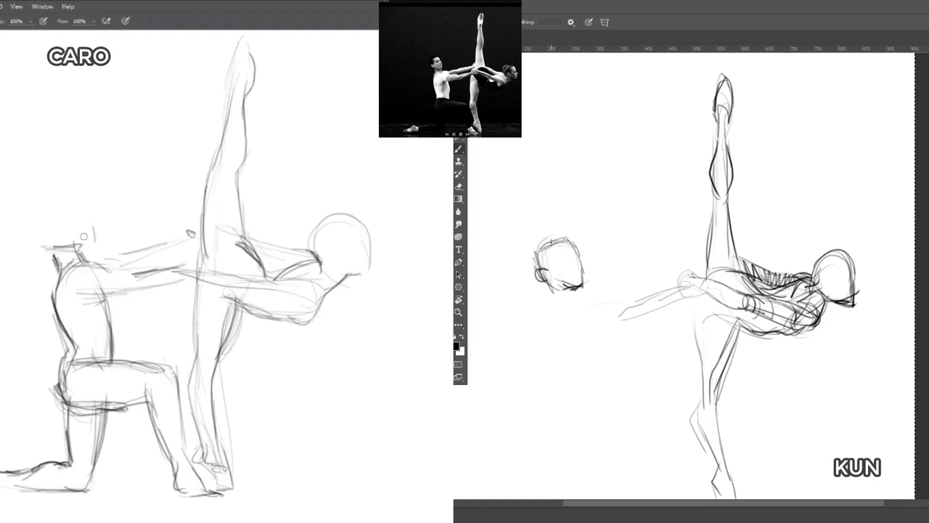
- Try a tilted egg-shaped head for the partner in the left sketch and erase it
{"action": "mouse_move", "coordinate": [58, 194]}
{"action": "left_mouse_down"}
{"action": "mouse_move", "coordinate": [44, 242]}
{"action": "mouse_move", "coordinate": [86, 244]}
{"action": "left_mouse_up"}
{"action": "key", "text": "e"}
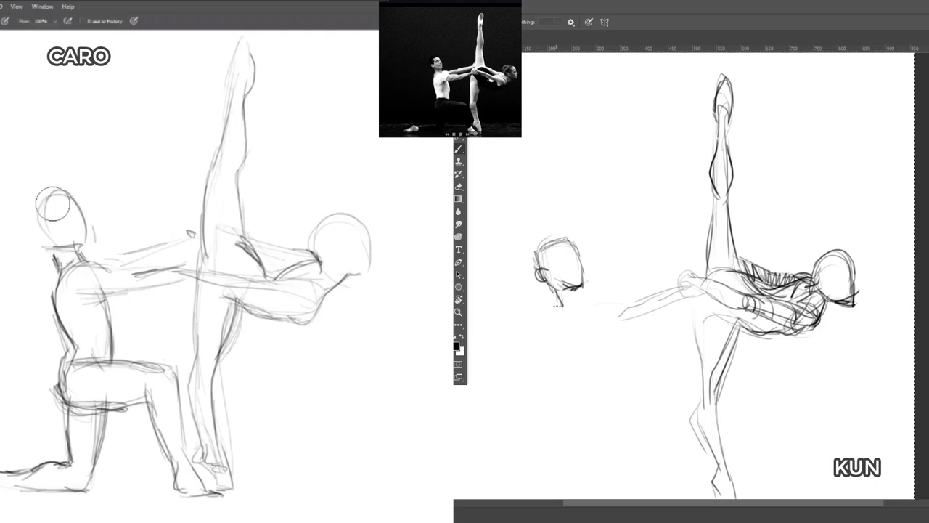
{"action": "mouse_move", "coordinate": [54, 204]}
{"action": "left_mouse_down"}
{"action": "mouse_move", "coordinate": [72, 243]}
{"action": "mouse_move", "coordinate": [41, 205]}
{"action": "mouse_move", "coordinate": [56, 246]}
{"action": "mouse_move", "coordinate": [92, 238]}
{"action": "mouse_move", "coordinate": [77, 228]}
{"action": "left_mouse_up"}
{"action": "key", "text": "b"}
{"action": "key", "text": "b"}
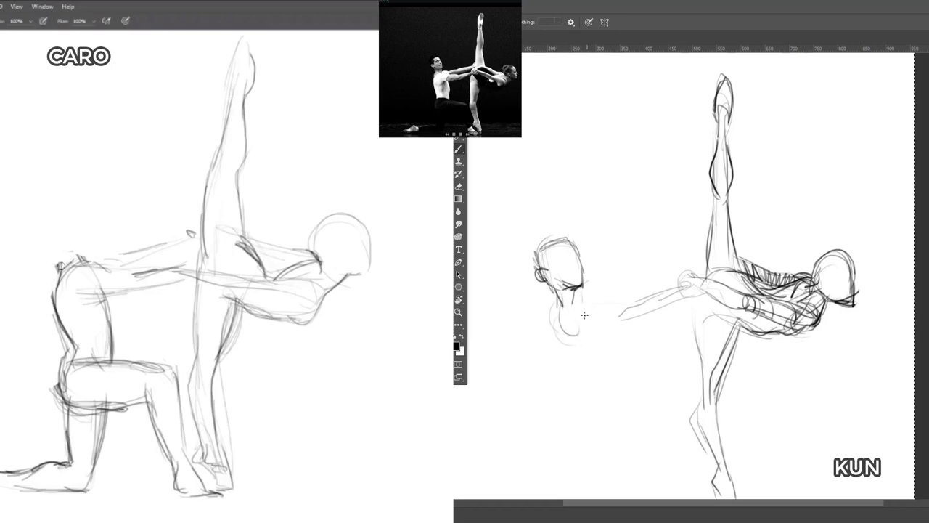
- Outline the partner's upper arm in the right sketch and refine his shoulder and the underside of his arm in the left sketch
{"action": "mouse_move", "coordinate": [584, 315]}
{"action": "left_mouse_down"}
{"action": "mouse_move", "coordinate": [570, 321]}
{"action": "mouse_move", "coordinate": [608, 314]}
{"action": "left_mouse_up"}
{"action": "left_click_drag", "start_coordinate": [82, 264], "coordinate": [81, 300]}
{"action": "left_click_drag", "start_coordinate": [578, 331], "coordinate": [604, 324]}
{"action": "left_click_drag", "start_coordinate": [80, 299], "coordinate": [161, 288]}
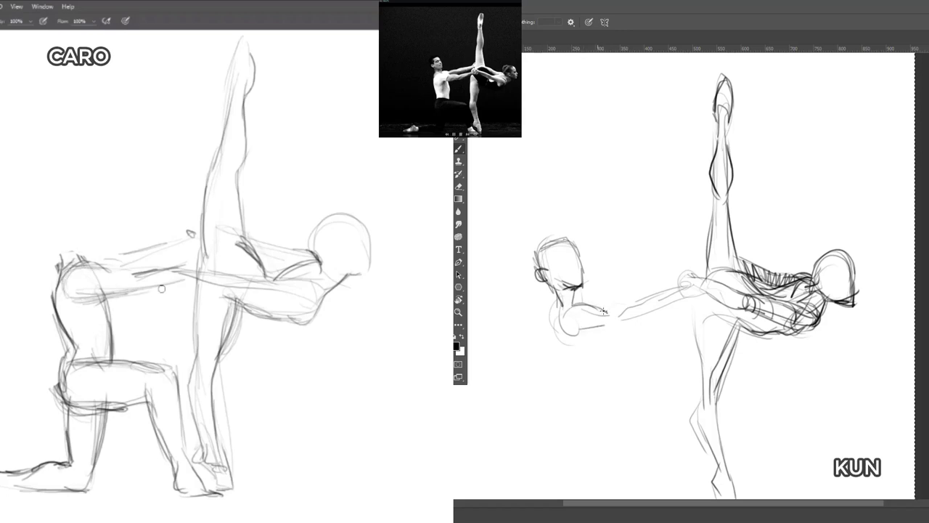
{"action": "left_click_drag", "start_coordinate": [603, 311], "coordinate": [639, 305]}
{"action": "left_click_drag", "start_coordinate": [585, 337], "coordinate": [607, 328]}
{"action": "left_click_drag", "start_coordinate": [108, 263], "coordinate": [156, 267]}
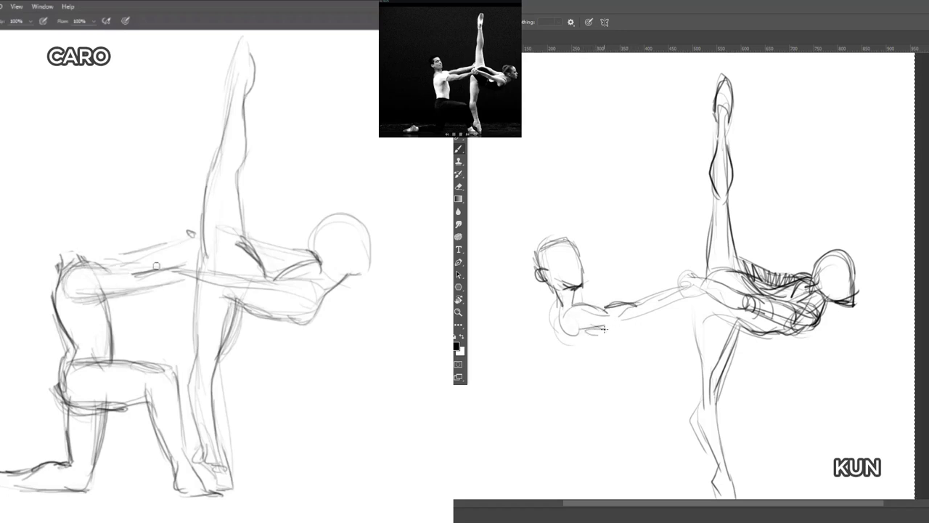
- Define the partner's elbow and upper-arm muscles in the right sketch and extend his near forearm to the wrist in the left sketch
{"action": "left_click_drag", "start_coordinate": [572, 342], "coordinate": [604, 330]}
{"action": "left_click_drag", "start_coordinate": [101, 278], "coordinate": [152, 272]}
{"action": "left_click_drag", "start_coordinate": [586, 340], "coordinate": [606, 330]}
{"action": "left_click_drag", "start_coordinate": [153, 270], "coordinate": [212, 255]}
{"action": "mouse_move", "coordinate": [595, 335]}
{"action": "left_mouse_down"}
{"action": "mouse_move", "coordinate": [631, 323]}
{"action": "mouse_move", "coordinate": [597, 312]}
{"action": "left_mouse_up"}
{"action": "left_click_drag", "start_coordinate": [216, 264], "coordinate": [204, 273]}
{"action": "left_click_drag", "start_coordinate": [597, 312], "coordinate": [624, 303]}
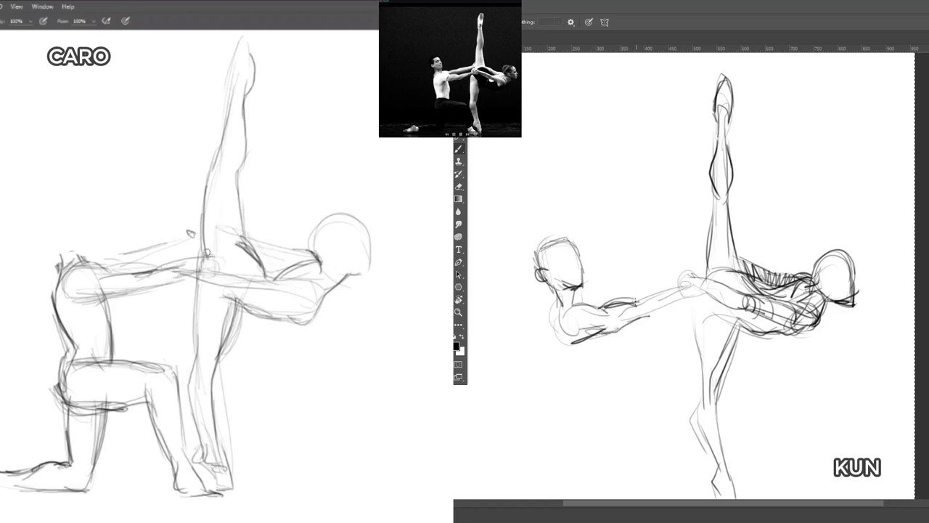
- Rough in the partner's hand at the dancer's hip in the left sketch and carry his forearm's upper contour to the wrist in the right sketch
{"action": "left_click_drag", "start_coordinate": [206, 253], "coordinate": [207, 279]}
{"action": "left_click_drag", "start_coordinate": [623, 299], "coordinate": [639, 297]}
{"action": "left_click_drag", "start_coordinate": [199, 264], "coordinate": [221, 263]}
{"action": "left_click_drag", "start_coordinate": [656, 291], "coordinate": [696, 273]}
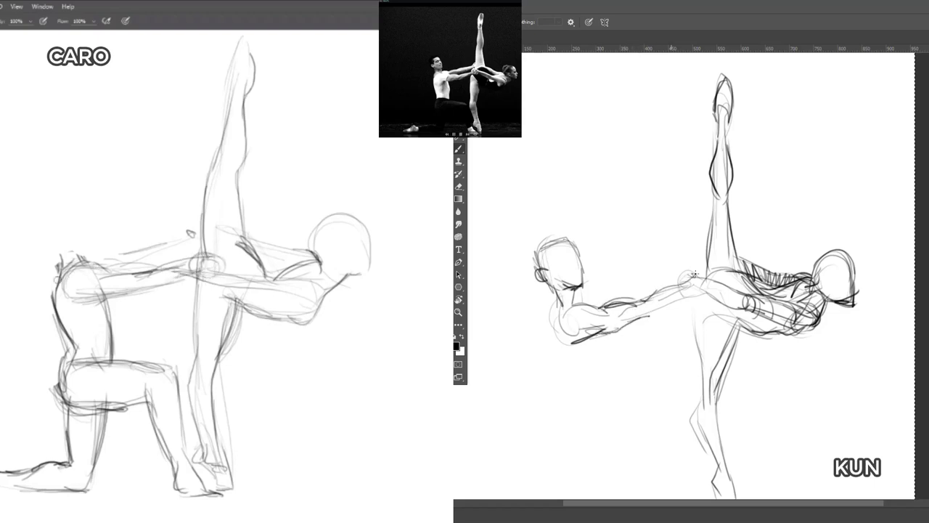
- Darken the partner's shoulder and arm contours in the left sketch and the underside of his forearm in the right sketch
{"action": "left_click_drag", "start_coordinate": [74, 270], "coordinate": [97, 273]}
{"action": "left_click_drag", "start_coordinate": [695, 289], "coordinate": [645, 320]}
{"action": "left_click_drag", "start_coordinate": [78, 264], "coordinate": [101, 273]}
{"action": "left_click_drag", "start_coordinate": [646, 319], "coordinate": [636, 314]}
{"action": "left_click_drag", "start_coordinate": [73, 271], "coordinate": [74, 299]}
{"action": "left_click_drag", "start_coordinate": [655, 292], "coordinate": [571, 324]}
{"action": "left_click_drag", "start_coordinate": [90, 271], "coordinate": [166, 267]}
- Draw the partner's neck, back and front torso contours down to the hip in the right sketch and define the dancer's near arm in the left sketch
{"action": "left_click_drag", "start_coordinate": [553, 287], "coordinate": [561, 313]}
{"action": "left_click_drag", "start_coordinate": [105, 261], "coordinate": [141, 259]}
{"action": "mouse_move", "coordinate": [554, 286]}
{"action": "left_mouse_down"}
{"action": "mouse_move", "coordinate": [550, 319]}
{"action": "mouse_move", "coordinate": [574, 283]}
{"action": "left_mouse_up"}
{"action": "left_click_drag", "start_coordinate": [551, 318], "coordinate": [559, 346]}
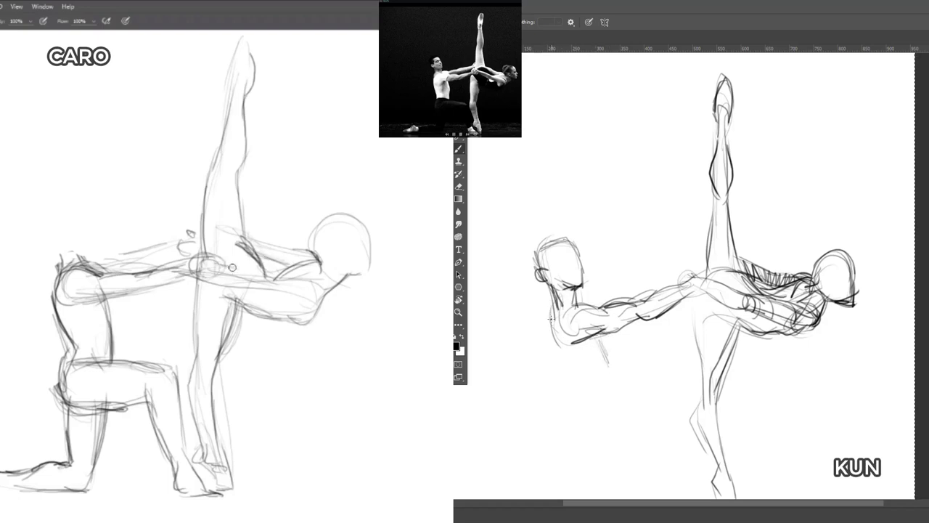
{"action": "left_click_drag", "start_coordinate": [208, 256], "coordinate": [262, 280]}
{"action": "left_click_drag", "start_coordinate": [550, 318], "coordinate": [560, 361]}
{"action": "mouse_move", "coordinate": [602, 336]}
{"action": "left_mouse_down"}
{"action": "mouse_move", "coordinate": [603, 368]}
{"action": "mouse_move", "coordinate": [571, 369]}
{"action": "left_mouse_up"}
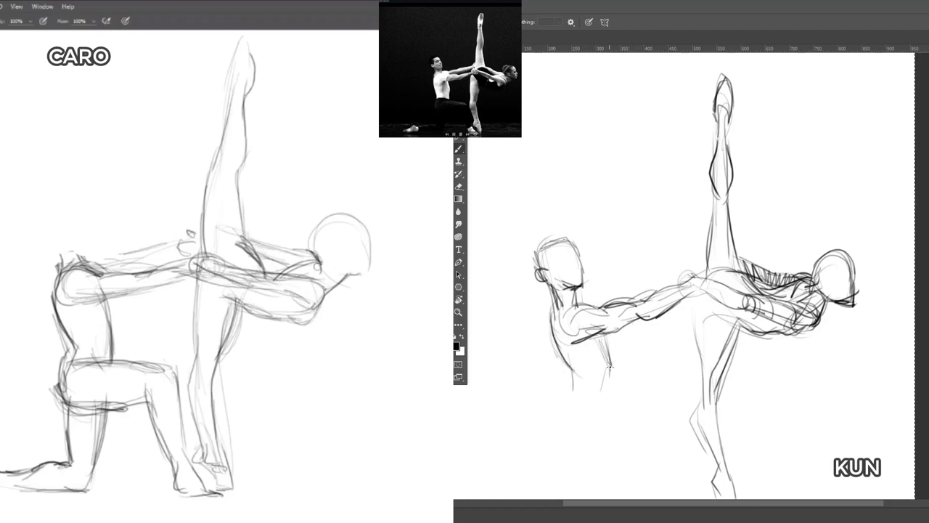
{"action": "mouse_move", "coordinate": [567, 401]}
{"action": "left_mouse_down"}
{"action": "mouse_move", "coordinate": [572, 389]}
{"action": "mouse_move", "coordinate": [611, 395]}
{"action": "left_mouse_up"}
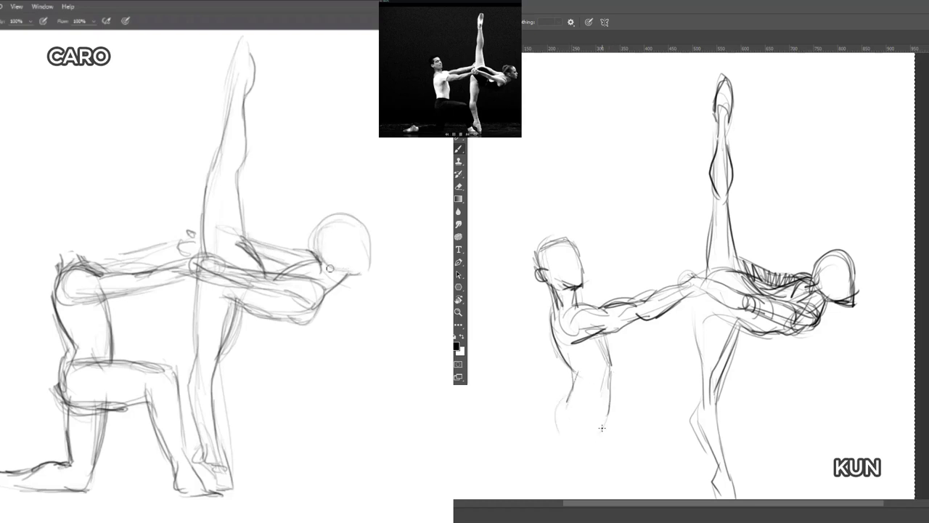
- Rough in the partner's hip, front thigh and shin in the right sketch and erase the dancer's round head in the left sketch
{"action": "mouse_move", "coordinate": [587, 412]}
{"action": "left_mouse_down"}
{"action": "mouse_move", "coordinate": [574, 420]}
{"action": "mouse_move", "coordinate": [609, 403]}
{"action": "mouse_move", "coordinate": [686, 424]}
{"action": "left_mouse_up"}
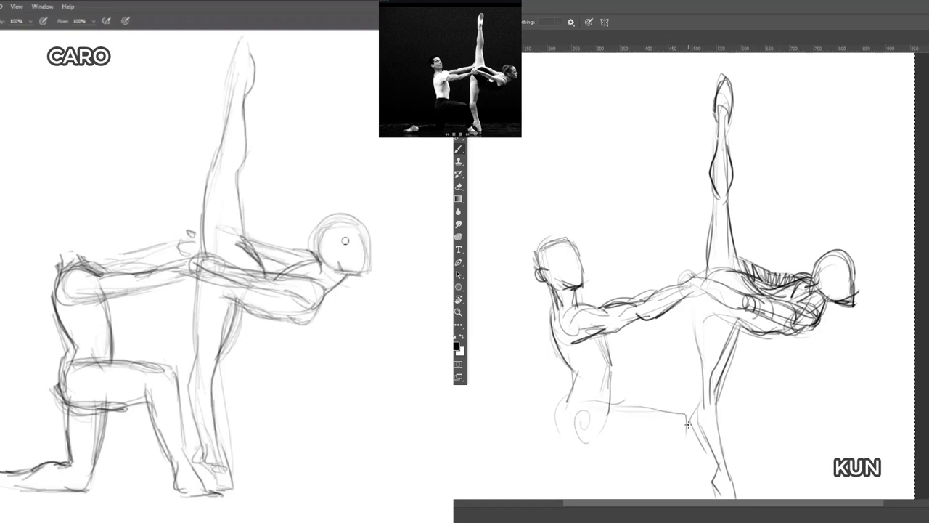
{"action": "key", "text": "e"}
{"action": "left_click_drag", "start_coordinate": [344, 262], "coordinate": [344, 216]}
{"action": "left_click_drag", "start_coordinate": [687, 417], "coordinate": [698, 491]}
{"action": "mouse_move", "coordinate": [344, 215]}
{"action": "left_mouse_down"}
{"action": "mouse_move", "coordinate": [307, 242]}
{"action": "mouse_move", "coordinate": [365, 230]}
{"action": "left_mouse_up"}
{"action": "left_click_drag", "start_coordinate": [556, 401], "coordinate": [554, 447]}
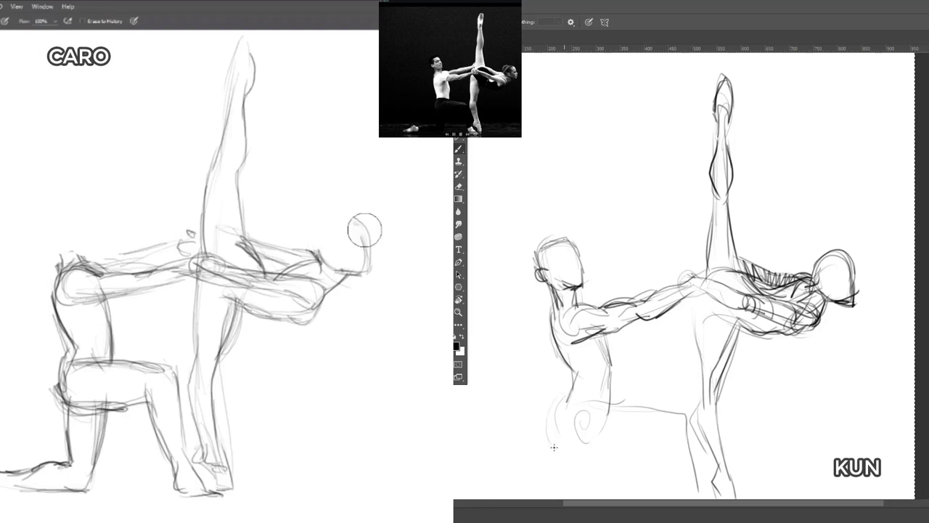
{"action": "left_click_drag", "start_coordinate": [365, 230], "coordinate": [341, 226]}
{"action": "left_click_drag", "start_coordinate": [554, 419], "coordinate": [589, 451]}
- Redraw the dancer's head in the left sketch and construct the partner's hip circle and upper thigh line in the right sketch
{"action": "key", "text": "b"}
{"action": "left_click_drag", "start_coordinate": [326, 214], "coordinate": [317, 260]}
{"action": "mouse_move", "coordinate": [559, 414]}
{"action": "left_mouse_down"}
{"action": "mouse_move", "coordinate": [613, 415]}
{"action": "mouse_move", "coordinate": [595, 435]}
{"action": "left_mouse_up"}
{"action": "left_click_drag", "start_coordinate": [328, 220], "coordinate": [319, 262]}
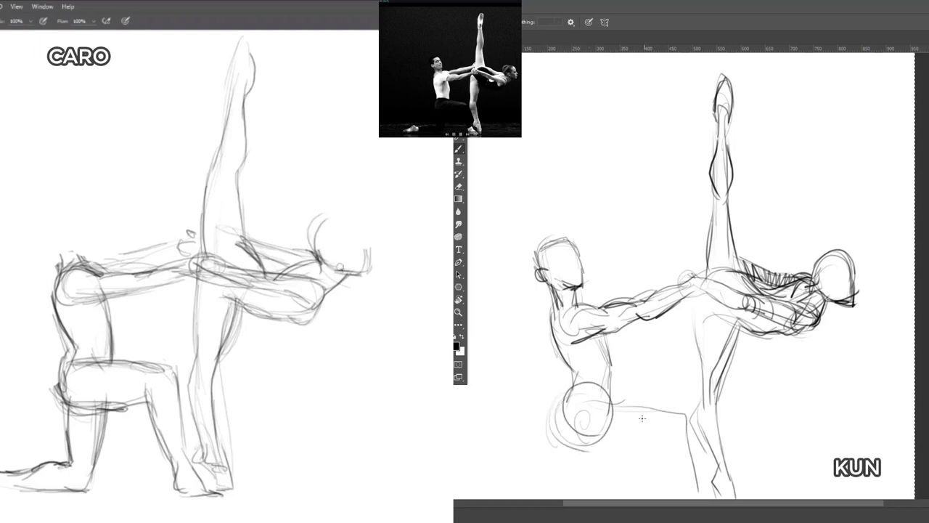
{"action": "left_click_drag", "start_coordinate": [611, 399], "coordinate": [692, 411]}
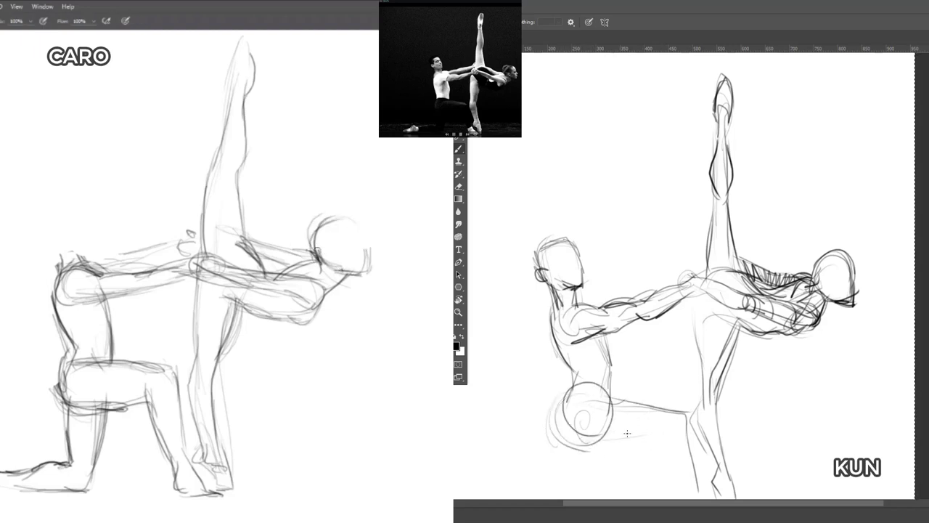
{"action": "left_click_drag", "start_coordinate": [351, 218], "coordinate": [317, 254]}
- Draw the underside of the partner's front thigh, the knee circle and the lower leg in the right sketch
{"action": "mouse_move", "coordinate": [595, 440]}
{"action": "left_mouse_down"}
{"action": "mouse_move", "coordinate": [690, 422]}
{"action": "mouse_move", "coordinate": [681, 486]}
{"action": "left_mouse_up"}
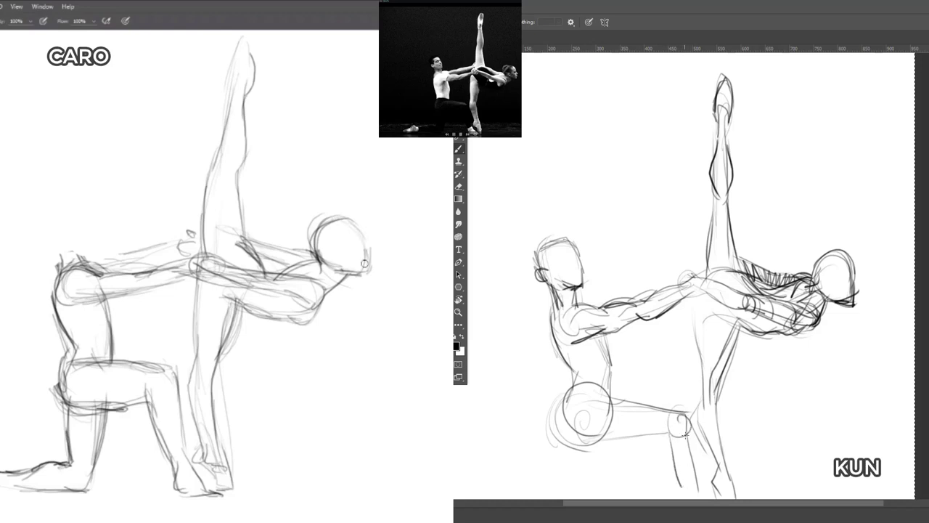
{"action": "mouse_move", "coordinate": [689, 416]}
{"action": "left_mouse_down"}
{"action": "mouse_move", "coordinate": [667, 433]}
{"action": "mouse_move", "coordinate": [694, 487]}
{"action": "left_mouse_up"}
{"action": "left_click_drag", "start_coordinate": [672, 438], "coordinate": [686, 497]}
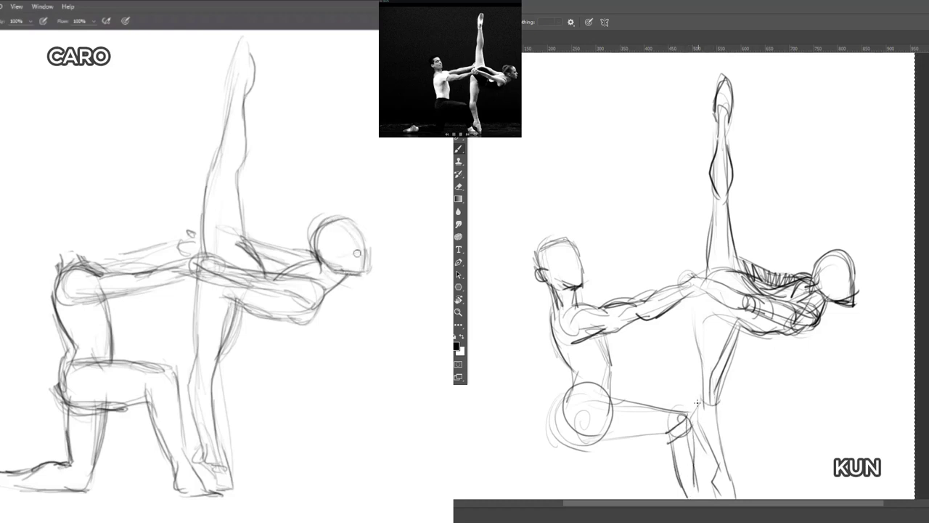
- Define the knee, calf and thigh contours of the dancer's standing leg in the right sketch
{"action": "mouse_move", "coordinate": [697, 403]}
{"action": "left_mouse_down"}
{"action": "mouse_move", "coordinate": [723, 427]}
{"action": "mouse_move", "coordinate": [729, 479]}
{"action": "left_mouse_up"}
{"action": "left_click_drag", "start_coordinate": [700, 408], "coordinate": [698, 462]}
{"action": "left_click_drag", "start_coordinate": [708, 374], "coordinate": [698, 429]}
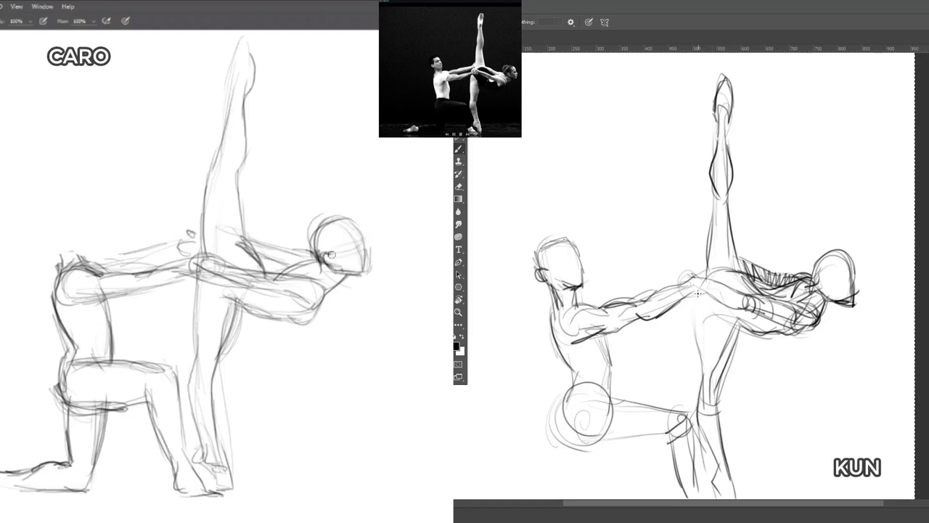
{"action": "left_click_drag", "start_coordinate": [698, 293], "coordinate": [695, 349]}
- Draw the partner's far arm reaching to the dancer's hip in the right sketch and erase the rough neck marks in the left sketch
{"action": "mouse_move", "coordinate": [603, 303]}
{"action": "left_mouse_down"}
{"action": "mouse_move", "coordinate": [575, 298]}
{"action": "mouse_move", "coordinate": [641, 284]}
{"action": "mouse_move", "coordinate": [626, 284]}
{"action": "left_mouse_up"}
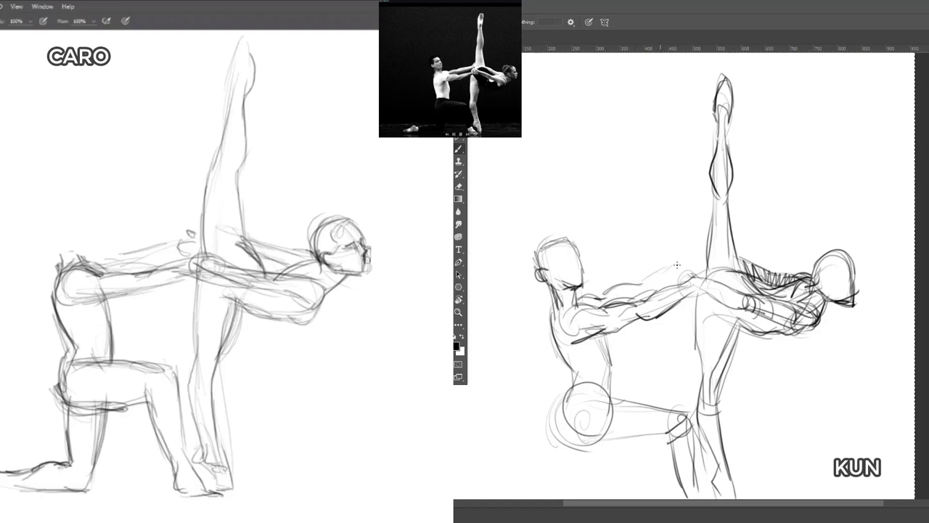
{"action": "mouse_move", "coordinate": [677, 265]}
{"action": "left_mouse_down"}
{"action": "mouse_move", "coordinate": [649, 279]}
{"action": "mouse_move", "coordinate": [706, 255]}
{"action": "left_mouse_up"}
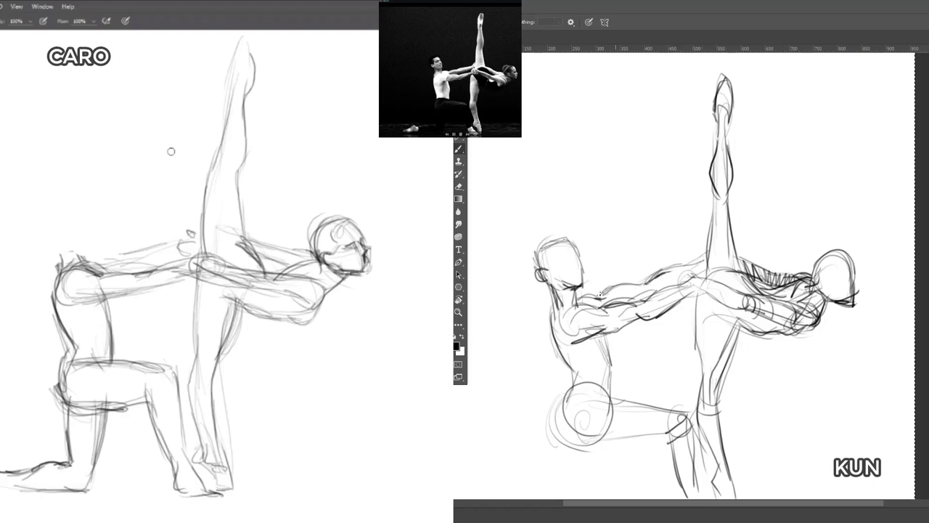
{"action": "key", "text": "e"}
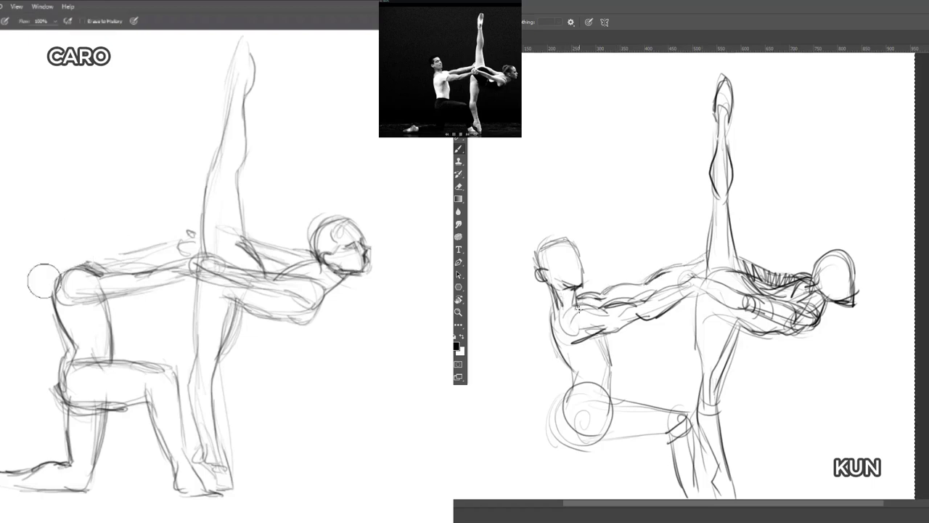
{"action": "mouse_move", "coordinate": [97, 257]}
{"action": "left_mouse_down"}
{"action": "mouse_move", "coordinate": [66, 262]}
{"action": "mouse_move", "coordinate": [93, 262]}
{"action": "left_mouse_up"}
{"action": "key", "text": "b"}
- Darken the partner's back and abdomen contours in the right sketch and redraw his neck in the left sketch
{"action": "left_click_drag", "start_coordinate": [555, 299], "coordinate": [574, 367]}
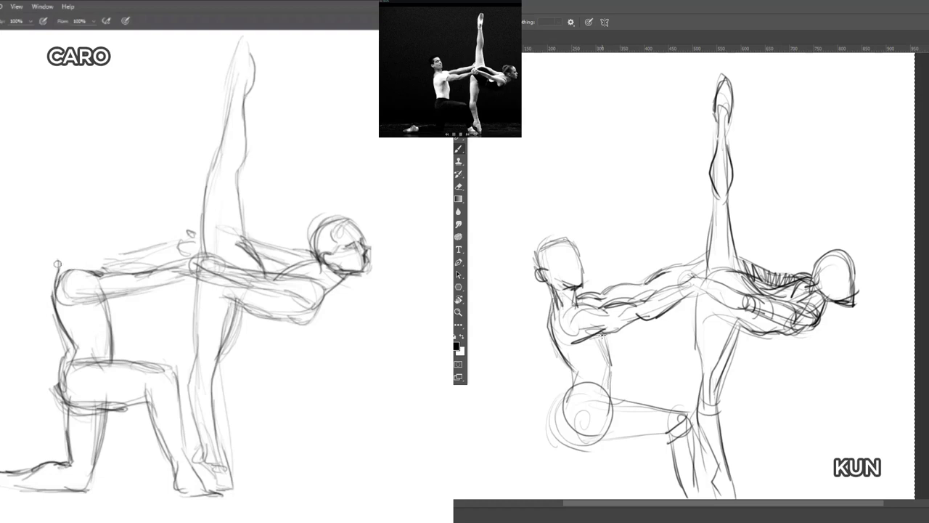
{"action": "left_click_drag", "start_coordinate": [55, 268], "coordinate": [52, 256]}
{"action": "left_click_drag", "start_coordinate": [612, 353], "coordinate": [607, 388]}
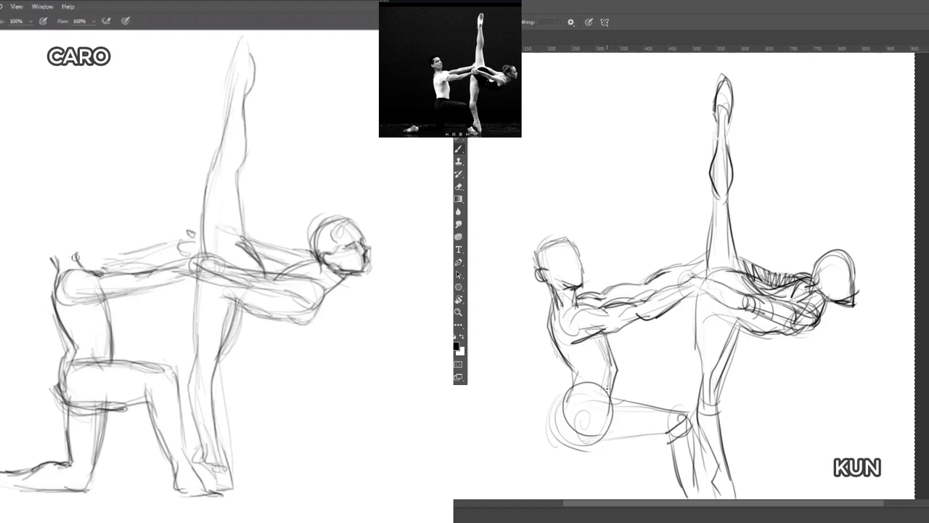
{"action": "left_click_drag", "start_coordinate": [53, 259], "coordinate": [88, 254]}
- Darken the top edge of the partner's front thigh in the right sketch and rough in his rounded head in the left sketch
{"action": "left_click_drag", "start_coordinate": [614, 400], "coordinate": [667, 407]}
{"action": "left_click_drag", "start_coordinate": [91, 251], "coordinate": [76, 206]}
{"action": "left_click_drag", "start_coordinate": [588, 405], "coordinate": [633, 405]}
{"action": "mouse_move", "coordinate": [40, 245]}
{"action": "left_mouse_down"}
{"action": "mouse_move", "coordinate": [75, 211]}
{"action": "mouse_move", "coordinate": [44, 247]}
{"action": "mouse_move", "coordinate": [78, 245]}
{"action": "left_mouse_up"}
{"action": "left_click_drag", "start_coordinate": [661, 405], "coordinate": [689, 404]}
{"action": "left_click_drag", "start_coordinate": [34, 221], "coordinate": [85, 233]}
{"action": "left_click_drag", "start_coordinate": [662, 405], "coordinate": [698, 413]}
{"action": "mouse_move", "coordinate": [74, 217]}
{"action": "left_mouse_down"}
{"action": "mouse_move", "coordinate": [33, 239]}
{"action": "mouse_move", "coordinate": [53, 238]}
{"action": "left_mouse_up"}
{"action": "left_click_drag", "start_coordinate": [58, 189], "coordinate": [37, 242]}
- Draw the partner's kneeling thigh below the hip circle in the right sketch and reinforce his head shape in the left sketch
{"action": "left_click_drag", "start_coordinate": [570, 429], "coordinate": [577, 473]}
{"action": "left_click_drag", "start_coordinate": [606, 443], "coordinate": [604, 496]}
{"action": "left_click_drag", "start_coordinate": [39, 240], "coordinate": [82, 236]}
{"action": "left_click_drag", "start_coordinate": [574, 445], "coordinate": [578, 497]}
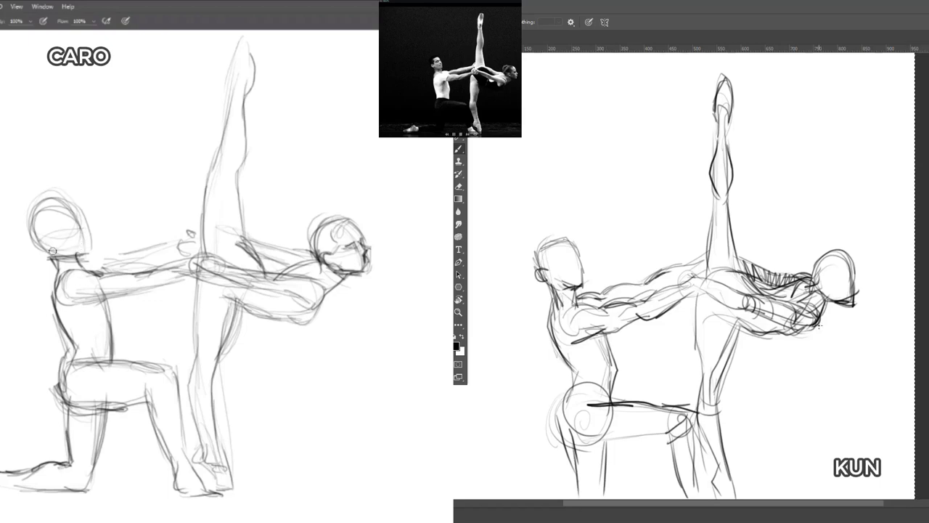
- Erase the loose outer lines around the partner's head in the left sketch and redraw a cleaner skull and face contour
{"action": "key", "text": "e"}
{"action": "mouse_move", "coordinate": [32, 229]}
{"action": "left_mouse_down"}
{"action": "mouse_move", "coordinate": [95, 247]}
{"action": "mouse_move", "coordinate": [64, 220]}
{"action": "mouse_move", "coordinate": [50, 222]}
{"action": "left_mouse_up"}
{"action": "left_click_drag", "start_coordinate": [784, 285], "coordinate": [784, 269]}
{"action": "key", "text": "b"}
{"action": "mouse_move", "coordinate": [55, 253]}
{"action": "left_mouse_down"}
{"action": "mouse_move", "coordinate": [88, 260]}
{"action": "mouse_move", "coordinate": [63, 211]}
{"action": "mouse_move", "coordinate": [75, 217]}
{"action": "mouse_move", "coordinate": [36, 215]}
{"action": "mouse_move", "coordinate": [66, 247]}
{"action": "mouse_move", "coordinate": [33, 222]}
{"action": "mouse_move", "coordinate": [80, 222]}
{"action": "left_mouse_up"}
- Select the kneeling partner freehand in the right sketch and shift him slightly away from the dancer
{"action": "key", "text": "ctrl+d"}
{"action": "key", "text": "l"}
{"action": "mouse_move", "coordinate": [566, 165]}
{"action": "left_mouse_down"}
{"action": "mouse_move", "coordinate": [511, 418]}
{"action": "mouse_move", "coordinate": [691, 494]}
{"action": "mouse_move", "coordinate": [701, 405]}
{"action": "mouse_move", "coordinate": [686, 295]}
{"action": "mouse_move", "coordinate": [674, 249]}
{"action": "mouse_move", "coordinate": [616, 153]}
{"action": "left_mouse_up"}
{"action": "mouse_move", "coordinate": [610, 412]}
{"action": "left_mouse_down"}
{"action": "mouse_move", "coordinate": [595, 500]}
{"action": "mouse_move", "coordinate": [630, 477]}
{"action": "left_mouse_up"}
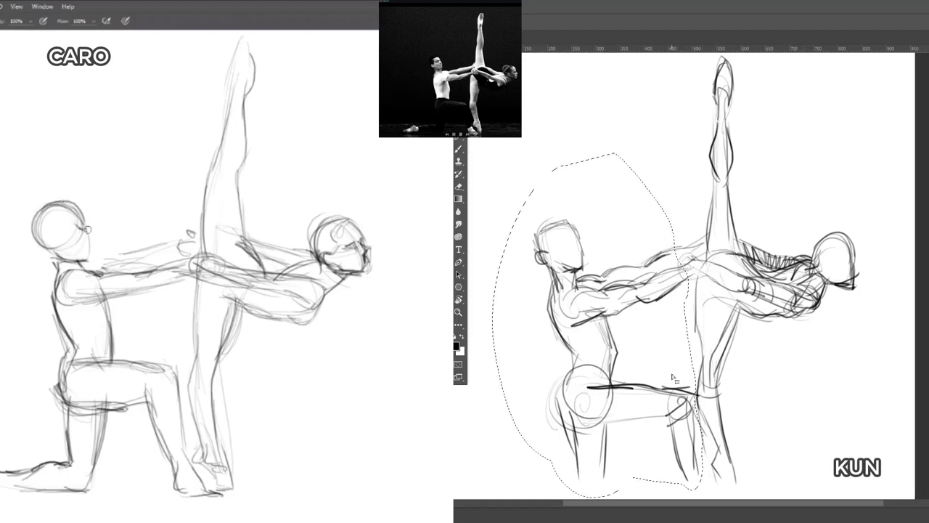
{"action": "key", "text": "ctrl+t"}
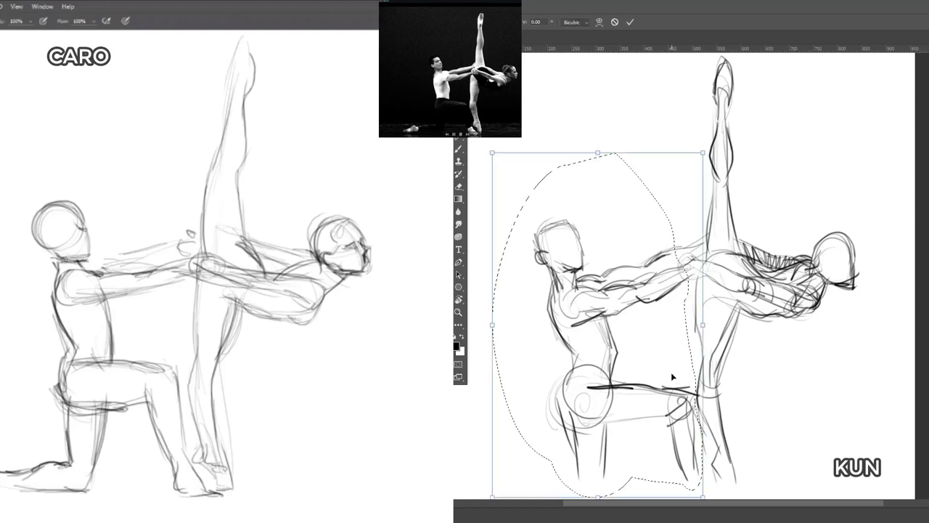
{"action": "left_click_drag", "start_coordinate": [670, 372], "coordinate": [656, 289]}
{"action": "key", "text": "Return"}
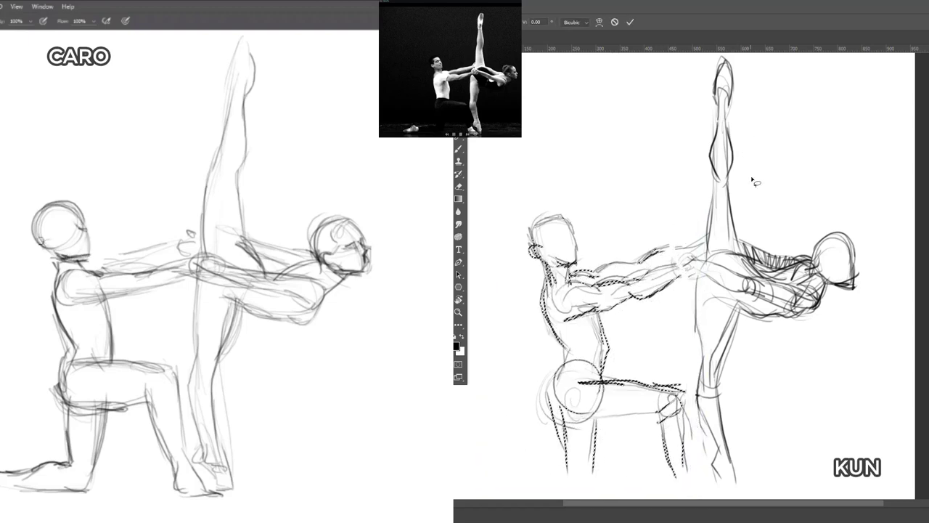
- Rotate the partner slightly clockwise in the right sketch, reposition him beside the dancer and clear the selection
{"action": "key", "text": "ctrl+t"}
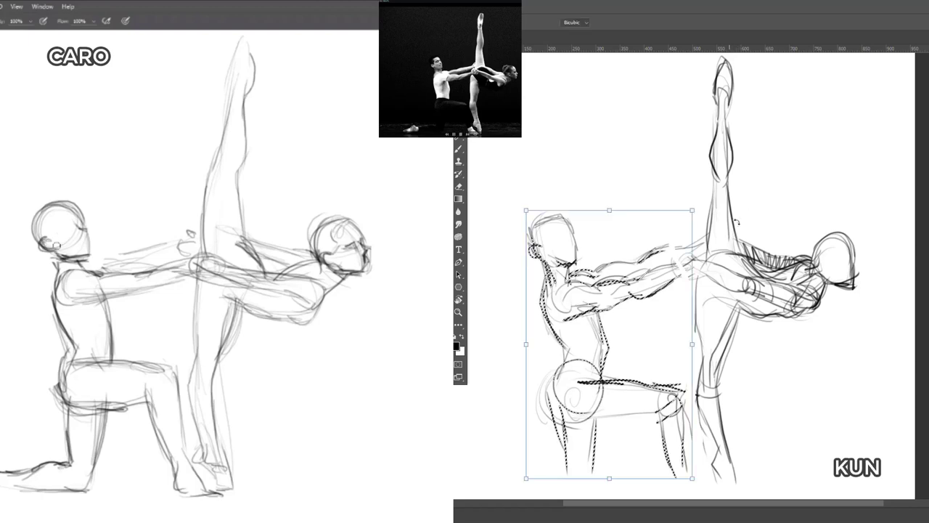
{"action": "left_click_drag", "start_coordinate": [711, 203], "coordinate": [723, 218]}
{"action": "left_click_drag", "start_coordinate": [662, 283], "coordinate": [653, 277]}
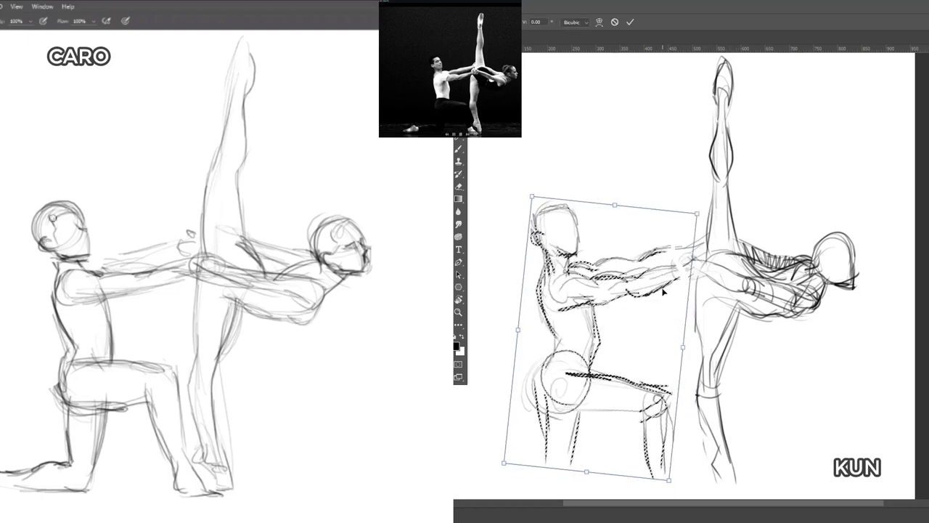
{"action": "key", "text": "Return"}
{"action": "key", "text": "ctrl+d"}
- Erase the back of the partner's head in the left sketch and redraw his skull, ear and brow line
{"action": "key", "text": "b"}
{"action": "key", "text": "e"}
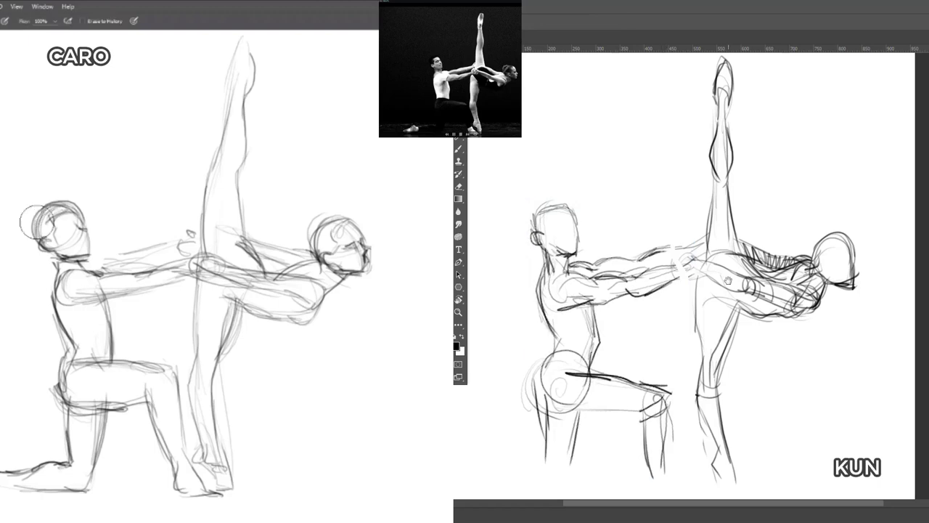
{"action": "mouse_move", "coordinate": [34, 220]}
{"action": "left_mouse_down"}
{"action": "mouse_move", "coordinate": [56, 201]}
{"action": "mouse_move", "coordinate": [31, 233]}
{"action": "mouse_move", "coordinate": [62, 206]}
{"action": "left_mouse_up"}
{"action": "key", "text": "b"}
{"action": "key", "text": "e"}
{"action": "key", "text": "b"}
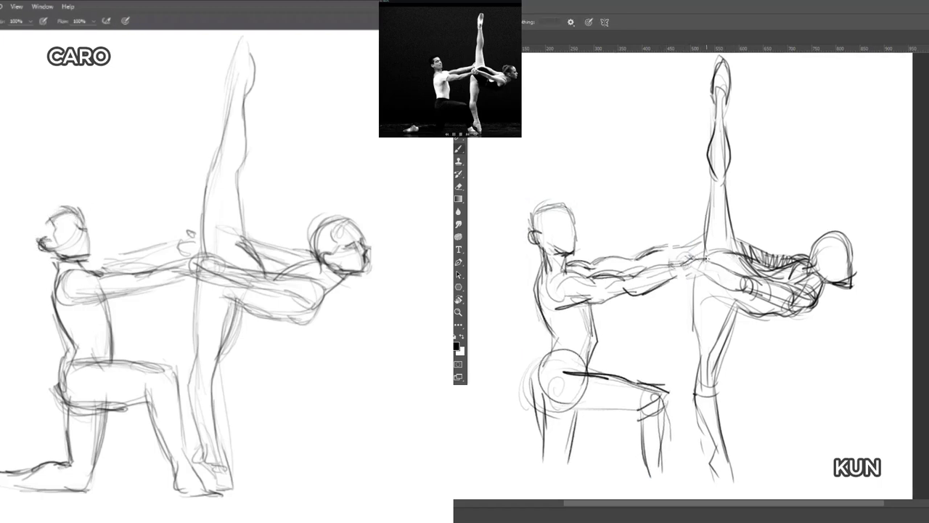
{"action": "left_click_drag", "start_coordinate": [40, 240], "coordinate": [46, 251]}
{"action": "mouse_move", "coordinate": [50, 213]}
{"action": "left_mouse_down"}
{"action": "mouse_move", "coordinate": [36, 233]}
{"action": "mouse_move", "coordinate": [56, 206]}
{"action": "mouse_move", "coordinate": [37, 237]}
{"action": "mouse_move", "coordinate": [86, 230]}
{"action": "left_mouse_up"}
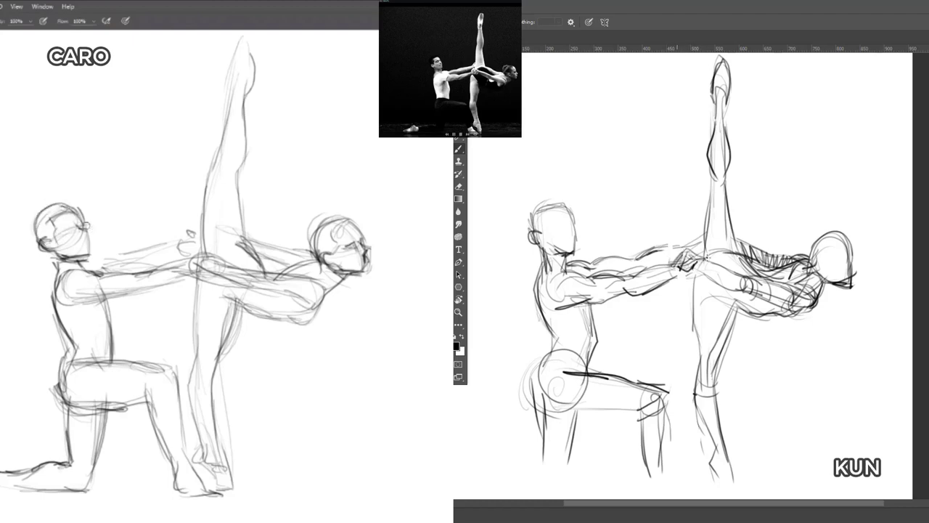
- Draw the partner's facial profile in the left sketch and define his gripping hand in the right sketch
{"action": "key", "text": "e"}
{"action": "key", "text": "b"}
{"action": "left_click_drag", "start_coordinate": [88, 233], "coordinate": [87, 240]}
{"action": "mouse_move", "coordinate": [686, 270]}
{"action": "left_mouse_down"}
{"action": "mouse_move", "coordinate": [711, 257]}
{"action": "mouse_move", "coordinate": [707, 277]}
{"action": "mouse_move", "coordinate": [680, 272]}
{"action": "left_mouse_up"}
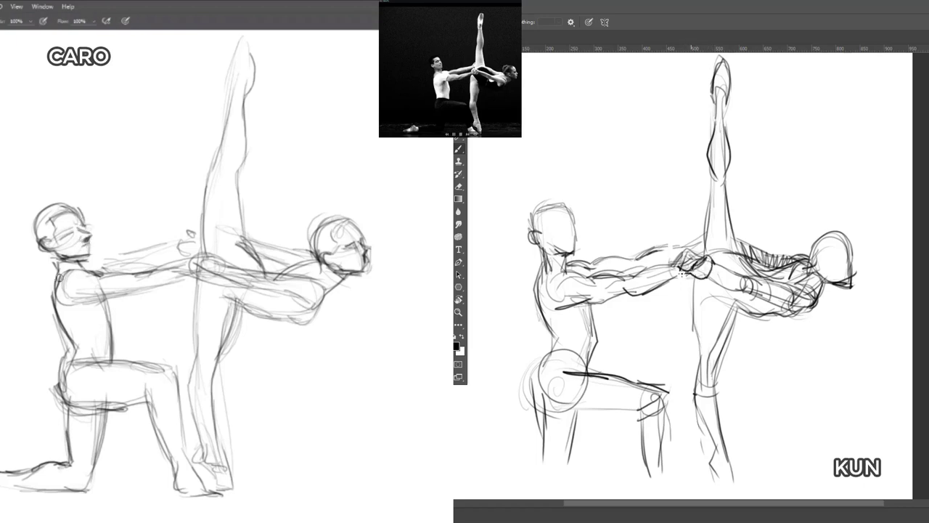
- Darken the partner's upper back in the left sketch and clean up the lines of his neck and chest
{"action": "mouse_move", "coordinate": [52, 255]}
{"action": "left_mouse_down"}
{"action": "mouse_move", "coordinate": [63, 264]}
{"action": "mouse_move", "coordinate": [57, 315]}
{"action": "left_mouse_up"}
{"action": "key", "text": "e"}
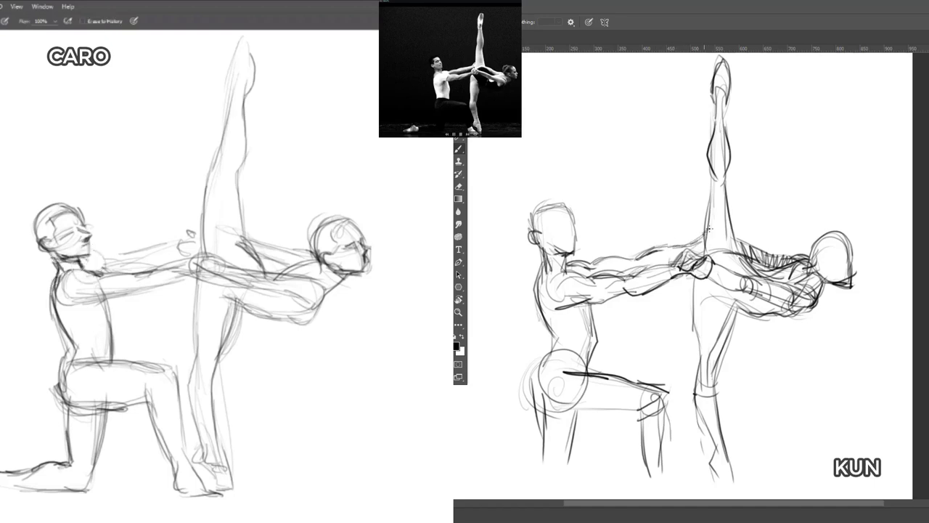
{"action": "key", "text": "b"}
{"action": "mouse_move", "coordinate": [88, 254]}
{"action": "left_mouse_down"}
{"action": "mouse_move", "coordinate": [80, 274]}
{"action": "mouse_move", "coordinate": [120, 334]}
{"action": "mouse_move", "coordinate": [116, 307]}
{"action": "mouse_move", "coordinate": [108, 315]}
{"action": "left_mouse_up"}
{"action": "key", "text": "e"}
{"action": "key", "text": "b"}
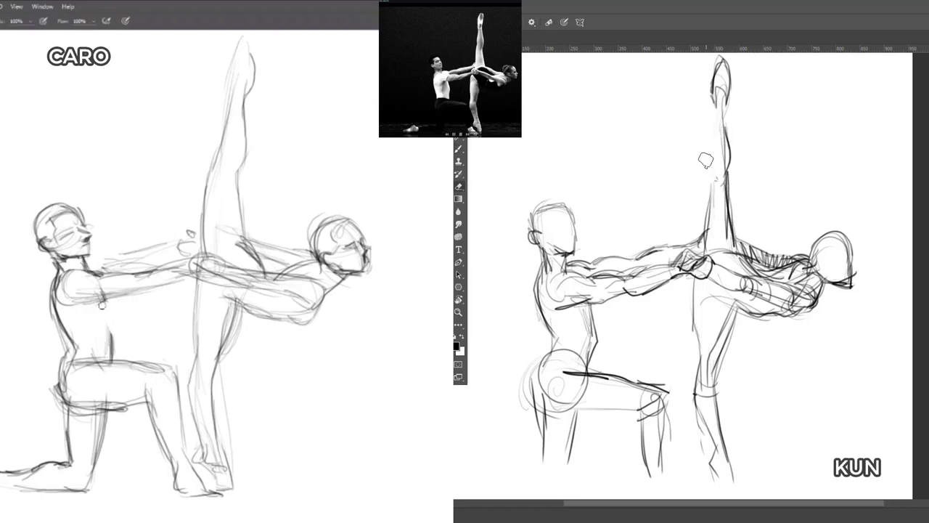
- Erase the dancer's raised calf and ankle lines in the right sketch and redraw the partner's chest and abdomen contour in the left sketch
{"action": "left_click_drag", "start_coordinate": [722, 86], "coordinate": [716, 139]}
{"action": "key", "text": "b"}
{"action": "left_click_drag", "start_coordinate": [103, 299], "coordinate": [114, 338]}
{"action": "left_click_drag", "start_coordinate": [712, 87], "coordinate": [712, 106]}
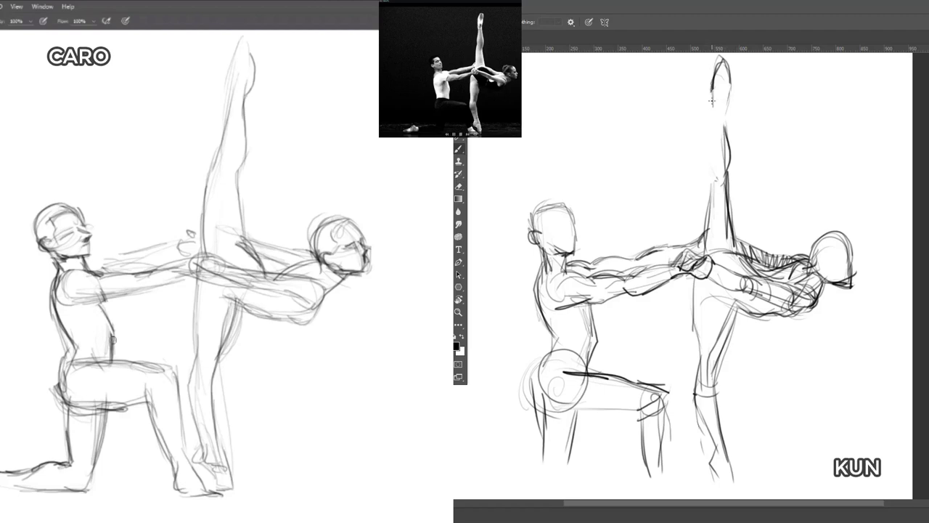
{"action": "left_click_drag", "start_coordinate": [113, 340], "coordinate": [114, 350]}
{"action": "left_click_drag", "start_coordinate": [108, 314], "coordinate": [113, 348]}
- Redraw the calf, knee and thigh of the dancer's raised leg in the right sketch and darken the partner's abdomen in the left sketch
{"action": "mouse_move", "coordinate": [712, 90]}
{"action": "left_mouse_down"}
{"action": "mouse_move", "coordinate": [704, 137]}
{"action": "mouse_move", "coordinate": [717, 181]}
{"action": "left_mouse_up"}
{"action": "left_click_drag", "start_coordinate": [107, 311], "coordinate": [114, 328]}
{"action": "left_click_drag", "start_coordinate": [728, 106], "coordinate": [730, 148]}
{"action": "left_click_drag", "start_coordinate": [113, 344], "coordinate": [116, 363]}
{"action": "key", "text": "ctrl+z"}
{"action": "left_click_drag", "start_coordinate": [728, 132], "coordinate": [724, 190]}
{"action": "left_click_drag", "start_coordinate": [85, 304], "coordinate": [77, 320]}
{"action": "left_click_drag", "start_coordinate": [709, 164], "coordinate": [706, 195]}
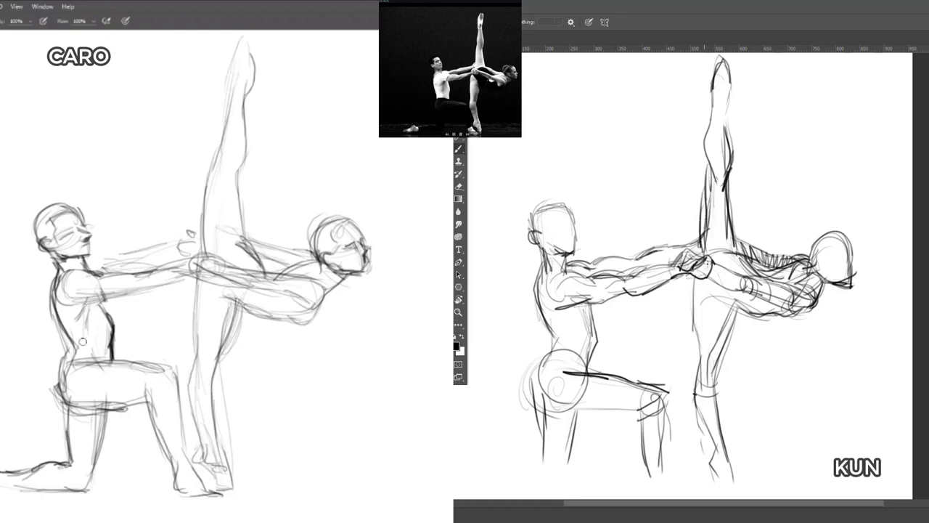
- Clean up the partner's lower back and hip contours in the left sketch and redraw the dancer's raised shoe in the right sketch
{"action": "key", "text": "e"}
{"action": "mouse_move", "coordinate": [69, 325]}
{"action": "left_mouse_down"}
{"action": "mouse_move", "coordinate": [56, 293]}
{"action": "mouse_move", "coordinate": [49, 305]}
{"action": "mouse_move", "coordinate": [66, 344]}
{"action": "left_mouse_up"}
{"action": "key", "text": "b"}
{"action": "left_click_drag", "start_coordinate": [52, 305], "coordinate": [70, 351]}
{"action": "left_click_drag", "start_coordinate": [712, 88], "coordinate": [727, 87]}
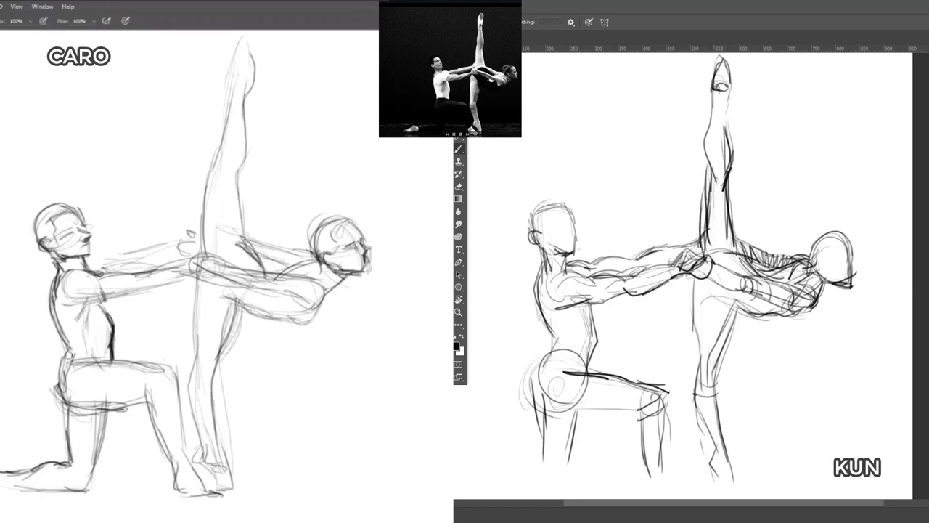
{"action": "key", "text": "e"}
{"action": "left_click_drag", "start_coordinate": [65, 352], "coordinate": [53, 401]}
{"action": "key", "text": "b"}
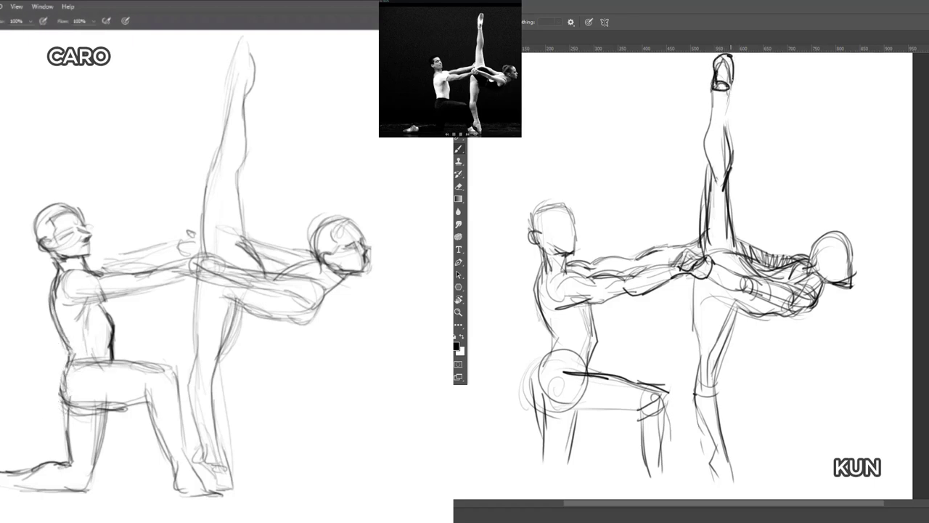
- Clean up and redraw the partner's buttock contour in the left sketch and darken the dancer's standing thigh in the right sketch
{"action": "mouse_move", "coordinate": [71, 356]}
{"action": "left_mouse_down"}
{"action": "mouse_move", "coordinate": [65, 403]}
{"action": "mouse_move", "coordinate": [83, 409]}
{"action": "left_mouse_up"}
{"action": "left_click_drag", "start_coordinate": [66, 373], "coordinate": [78, 408]}
{"action": "key", "text": "e"}
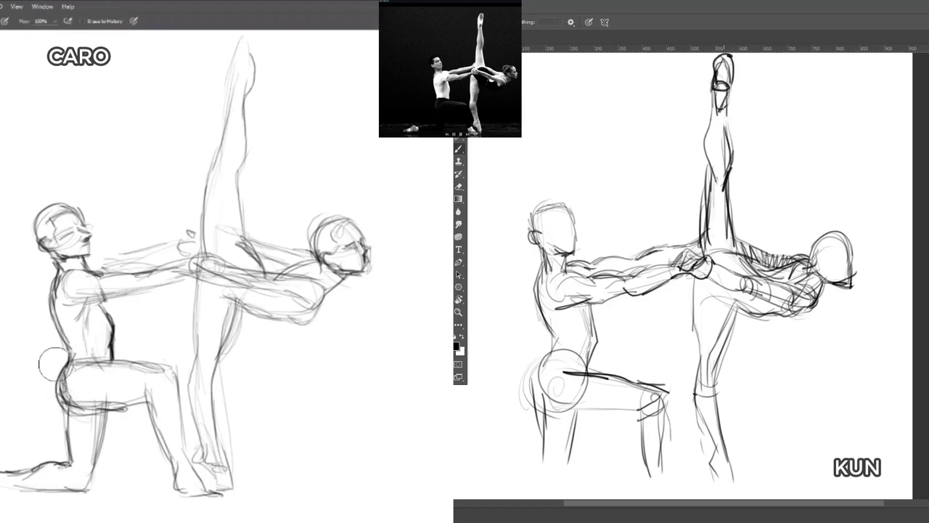
{"action": "mouse_move", "coordinate": [53, 363]}
{"action": "left_mouse_down"}
{"action": "mouse_move", "coordinate": [52, 385]}
{"action": "mouse_move", "coordinate": [81, 410]}
{"action": "mouse_move", "coordinate": [68, 436]}
{"action": "left_mouse_up"}
{"action": "key", "text": "b"}
{"action": "left_click_drag", "start_coordinate": [694, 303], "coordinate": [700, 358]}
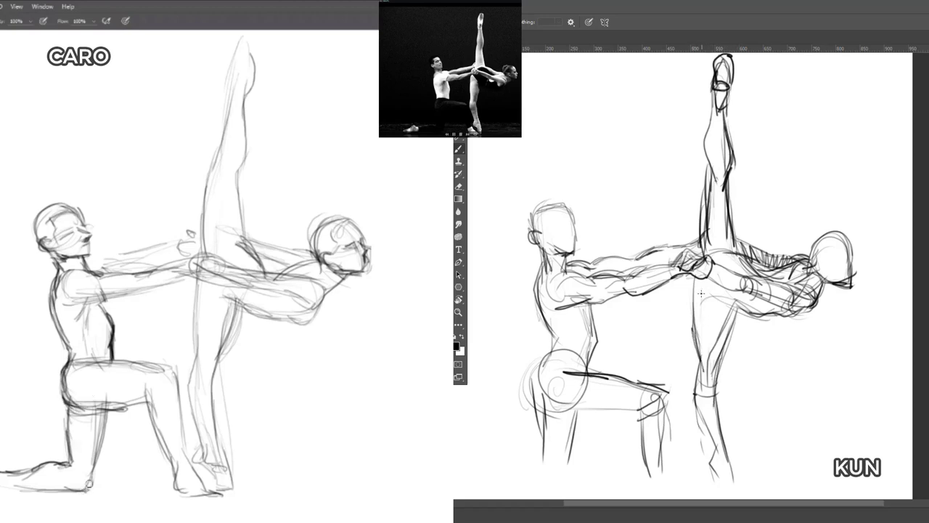
- Darken the partner's kneeling leg, thigh top and front knee in the left sketch and add the dancer's hip crease in the right sketch
{"action": "left_click_drag", "start_coordinate": [89, 482], "coordinate": [105, 436]}
{"action": "left_click_drag", "start_coordinate": [735, 309], "coordinate": [714, 298]}
{"action": "mouse_move", "coordinate": [104, 373]}
{"action": "left_mouse_down"}
{"action": "mouse_move", "coordinate": [178, 377]}
{"action": "mouse_move", "coordinate": [185, 427]}
{"action": "left_mouse_up"}
{"action": "left_click_drag", "start_coordinate": [179, 388], "coordinate": [189, 449]}
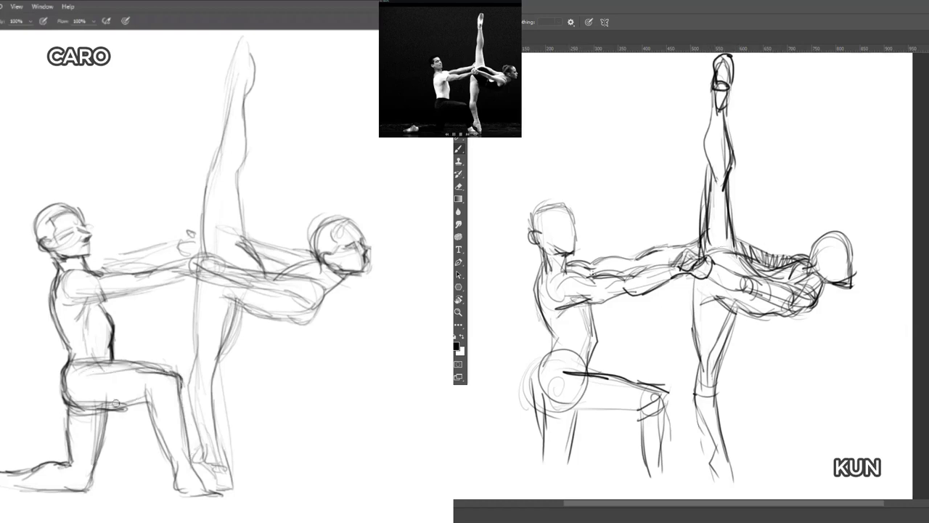
- Firm up the underside of the partner's front thigh and his shin in the left sketch, and his thigh, knee and legs in the right sketch
{"action": "left_click_drag", "start_coordinate": [122, 406], "coordinate": [156, 404]}
{"action": "left_click_drag", "start_coordinate": [631, 379], "coordinate": [669, 389]}
{"action": "left_click_drag", "start_coordinate": [668, 389], "coordinate": [661, 459]}
{"action": "left_click_drag", "start_coordinate": [558, 401], "coordinate": [643, 410]}
{"action": "mouse_move", "coordinate": [150, 404]}
{"action": "left_mouse_down"}
{"action": "mouse_move", "coordinate": [182, 477]}
{"action": "mouse_move", "coordinate": [184, 470]}
{"action": "left_mouse_up"}
{"action": "key", "text": "e"}
{"action": "left_click_drag", "start_coordinate": [581, 404], "coordinate": [569, 470]}
- Erase loose construction lines around the partner's front leg in the left sketch and redraw the dancer's standing knee and calf in the right sketch
{"action": "mouse_move", "coordinate": [128, 416]}
{"action": "left_mouse_down"}
{"action": "mouse_move", "coordinate": [140, 392]}
{"action": "mouse_move", "coordinate": [154, 388]}
{"action": "mouse_move", "coordinate": [95, 392]}
{"action": "left_mouse_up"}
{"action": "key", "text": "b"}
{"action": "key", "text": "e"}
{"action": "left_click_drag", "start_coordinate": [704, 364], "coordinate": [691, 405]}
{"action": "left_click_drag", "start_coordinate": [691, 405], "coordinate": [719, 440]}
{"action": "mouse_move", "coordinate": [95, 392]}
{"action": "left_mouse_down"}
{"action": "mouse_move", "coordinate": [88, 396]}
{"action": "mouse_move", "coordinate": [153, 399]}
{"action": "mouse_move", "coordinate": [176, 492]}
{"action": "left_mouse_up"}
{"action": "key", "text": "b"}
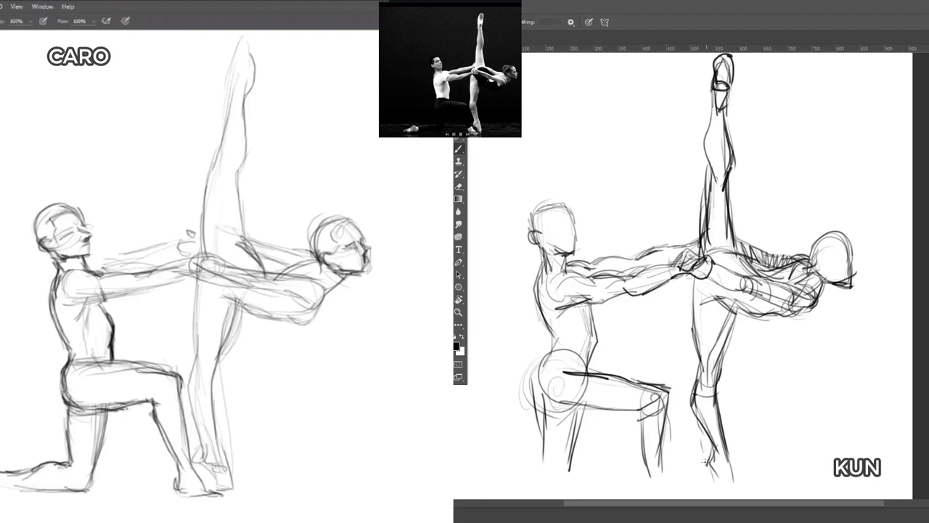
- Darken the partner's front shin and foot sole and erase his heavy abdomen line in the left sketch
{"action": "left_click_drag", "start_coordinate": [179, 382], "coordinate": [193, 460]}
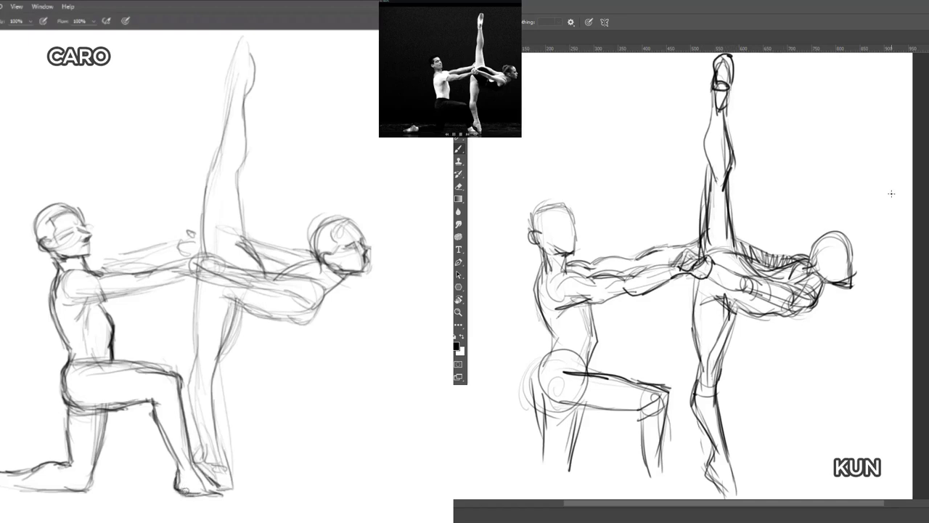
{"action": "left_click_drag", "start_coordinate": [186, 492], "coordinate": [223, 493]}
{"action": "key", "text": "e"}
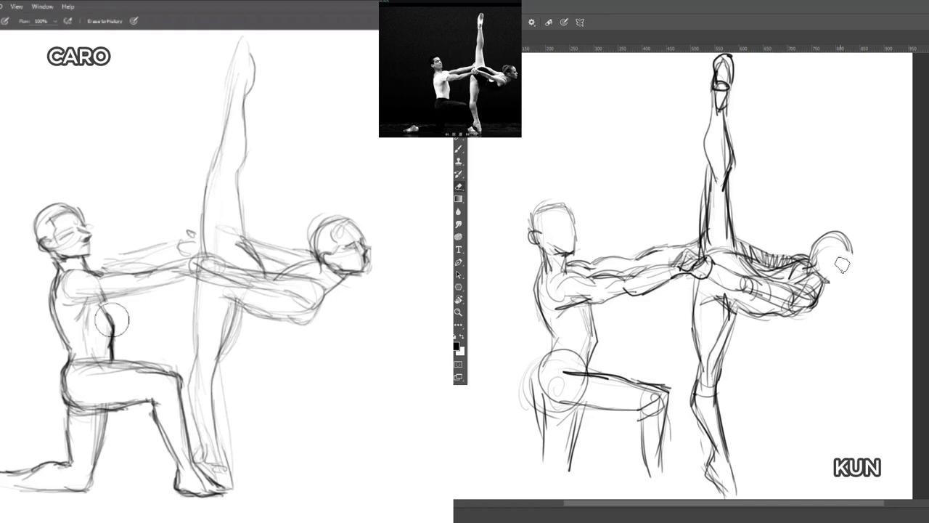
{"action": "mouse_move", "coordinate": [114, 320]}
{"action": "left_mouse_down"}
{"action": "mouse_move", "coordinate": [115, 343]}
{"action": "mouse_move", "coordinate": [106, 311]}
{"action": "mouse_move", "coordinate": [110, 336]}
{"action": "left_mouse_up"}
{"action": "key", "text": "b"}
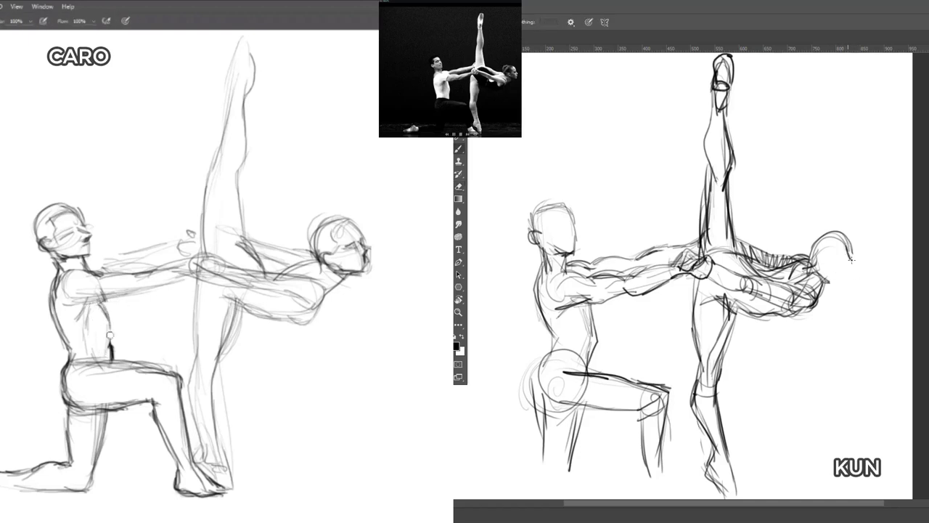
- Redraw the partner's abdomen and back foot lines in the left sketch and the dancer's face profile and skull in the right sketch
{"action": "left_click_drag", "start_coordinate": [101, 301], "coordinate": [111, 329]}
{"action": "mouse_move", "coordinate": [825, 280]}
{"action": "left_mouse_down"}
{"action": "mouse_move", "coordinate": [848, 285]}
{"action": "mouse_move", "coordinate": [821, 293]}
{"action": "mouse_move", "coordinate": [823, 280]}
{"action": "mouse_move", "coordinate": [851, 281]}
{"action": "left_mouse_up"}
{"action": "left_click_drag", "start_coordinate": [19, 493], "coordinate": [93, 491]}
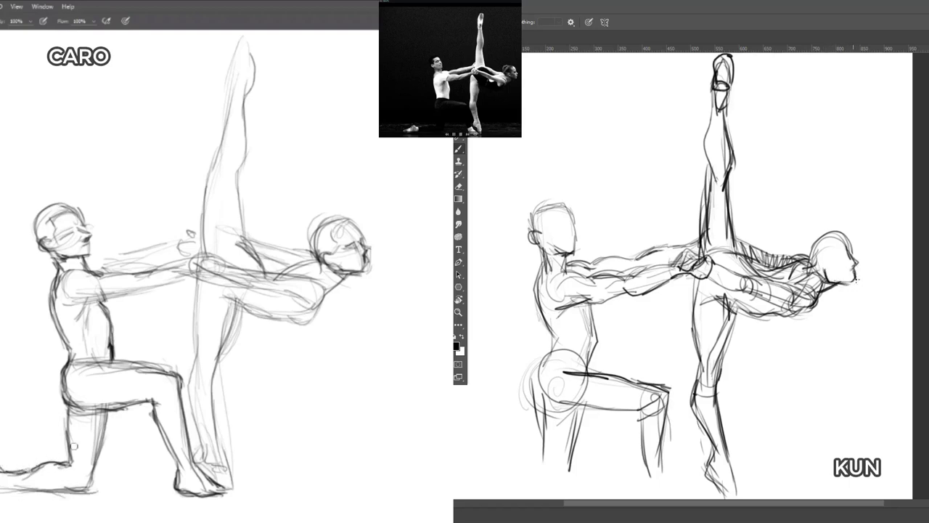
{"action": "left_click_drag", "start_coordinate": [21, 474], "coordinate": [20, 488]}
{"action": "mouse_move", "coordinate": [829, 233]}
{"action": "left_mouse_down"}
{"action": "mouse_move", "coordinate": [851, 252]}
{"action": "mouse_move", "coordinate": [806, 263]}
{"action": "mouse_move", "coordinate": [822, 272]}
{"action": "mouse_move", "coordinate": [809, 270]}
{"action": "left_mouse_up"}
- Darken the partner's front calf and ankle in the left sketch and define the dancer's face, neck and shoulder in the right sketch
{"action": "left_click_drag", "start_coordinate": [150, 414], "coordinate": [180, 458]}
{"action": "left_click_drag", "start_coordinate": [831, 265], "coordinate": [850, 261]}
{"action": "left_click_drag", "start_coordinate": [164, 435], "coordinate": [180, 472]}
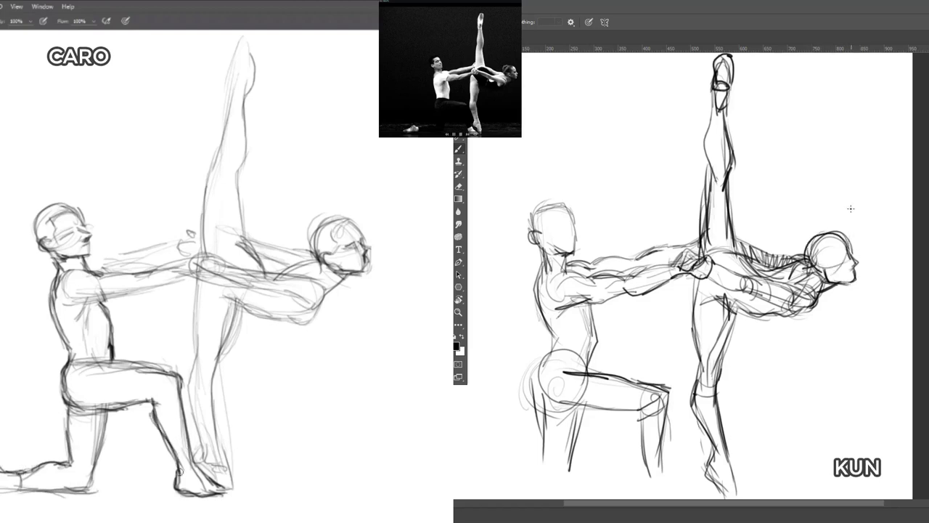
{"action": "left_click_drag", "start_coordinate": [812, 282], "coordinate": [798, 292]}
{"action": "left_click_drag", "start_coordinate": [179, 475], "coordinate": [197, 464]}
{"action": "mouse_move", "coordinate": [788, 291]}
{"action": "left_mouse_down"}
{"action": "mouse_move", "coordinate": [819, 289]}
{"action": "mouse_move", "coordinate": [810, 308]}
{"action": "left_mouse_up"}
- Darken the long contour of the dancer's raised leg in the left sketch and add her back line, eye and hair bun in the right sketch
{"action": "left_click_drag", "start_coordinate": [205, 250], "coordinate": [211, 173]}
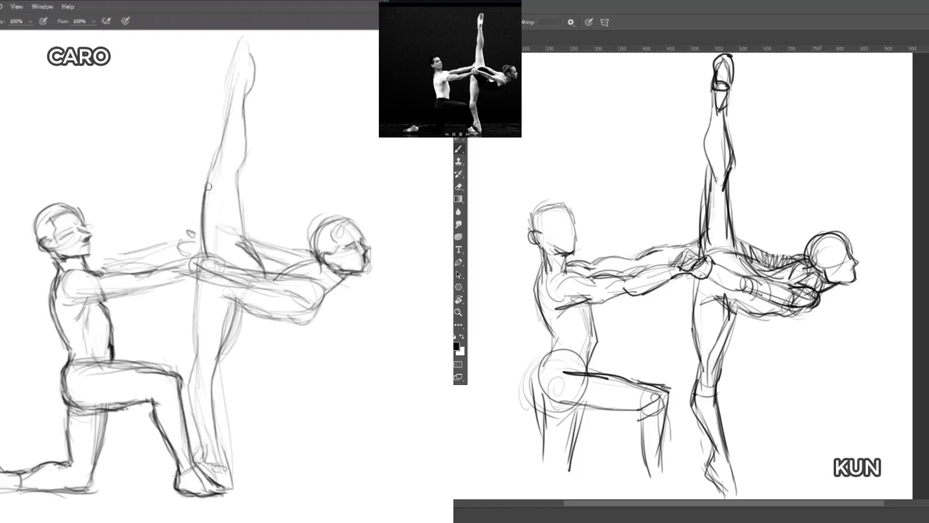
{"action": "left_click_drag", "start_coordinate": [789, 257], "coordinate": [743, 242]}
{"action": "mouse_move", "coordinate": [208, 191]}
{"action": "left_mouse_down"}
{"action": "mouse_move", "coordinate": [232, 84]}
{"action": "mouse_move", "coordinate": [219, 158]}
{"action": "left_mouse_up"}
{"action": "left_click_drag", "start_coordinate": [842, 258], "coordinate": [847, 261]}
{"action": "mouse_move", "coordinate": [238, 173]}
{"action": "left_mouse_down"}
{"action": "mouse_move", "coordinate": [259, 76]}
{"action": "mouse_move", "coordinate": [235, 95]}
{"action": "mouse_move", "coordinate": [239, 45]}
{"action": "left_mouse_up"}
{"action": "mouse_move", "coordinate": [814, 232]}
{"action": "left_mouse_down"}
{"action": "mouse_move", "coordinate": [797, 237]}
{"action": "mouse_move", "coordinate": [806, 243]}
{"action": "left_mouse_up"}
- Redraw the dancer's raised shoe, calf, thigh and hip curve in the left sketch and add her hairline in the right sketch
{"action": "mouse_move", "coordinate": [232, 79]}
{"action": "left_mouse_down"}
{"action": "mouse_move", "coordinate": [247, 36]}
{"action": "mouse_move", "coordinate": [257, 34]}
{"action": "mouse_move", "coordinate": [254, 66]}
{"action": "left_mouse_up"}
{"action": "left_click_drag", "start_coordinate": [820, 249], "coordinate": [836, 240]}
{"action": "mouse_move", "coordinate": [253, 67]}
{"action": "left_mouse_down"}
{"action": "mouse_move", "coordinate": [257, 82]}
{"action": "mouse_move", "coordinate": [262, 35]}
{"action": "mouse_move", "coordinate": [252, 80]}
{"action": "left_mouse_up"}
{"action": "left_click_drag", "start_coordinate": [262, 38], "coordinate": [259, 58]}
{"action": "left_click_drag", "start_coordinate": [244, 99], "coordinate": [233, 180]}
{"action": "left_click_drag", "start_coordinate": [245, 144], "coordinate": [234, 182]}
{"action": "mouse_move", "coordinate": [245, 128]}
{"action": "left_mouse_down"}
{"action": "mouse_move", "coordinate": [233, 182]}
{"action": "mouse_move", "coordinate": [244, 247]}
{"action": "mouse_move", "coordinate": [218, 253]}
{"action": "left_mouse_up"}
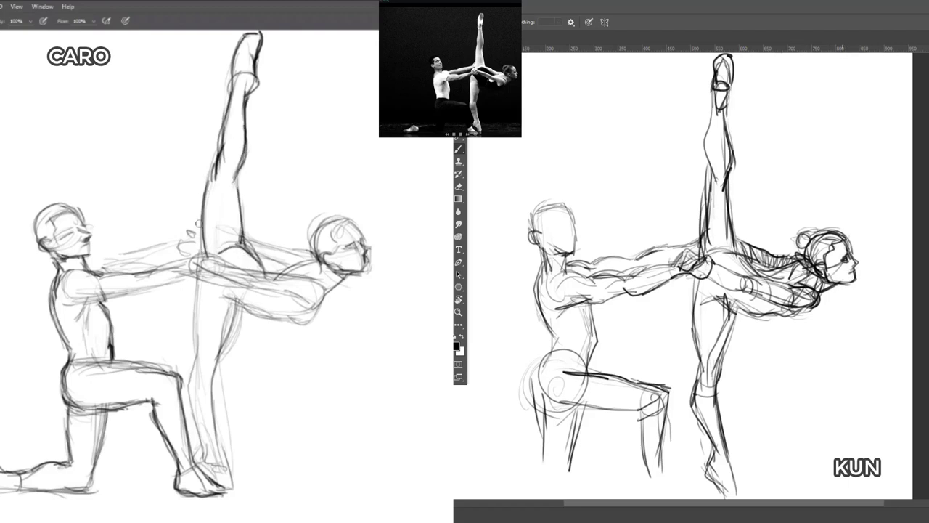
{"action": "left_click_drag", "start_coordinate": [211, 175], "coordinate": [204, 211]}
- Redraw the partner's head outline and brow in the right sketch and darken the dancer's shoulder and far arm in the left sketch
{"action": "mouse_move", "coordinate": [318, 307]}
{"action": "left_mouse_down"}
{"action": "mouse_move", "coordinate": [326, 291]}
{"action": "mouse_move", "coordinate": [304, 279]}
{"action": "left_mouse_up"}
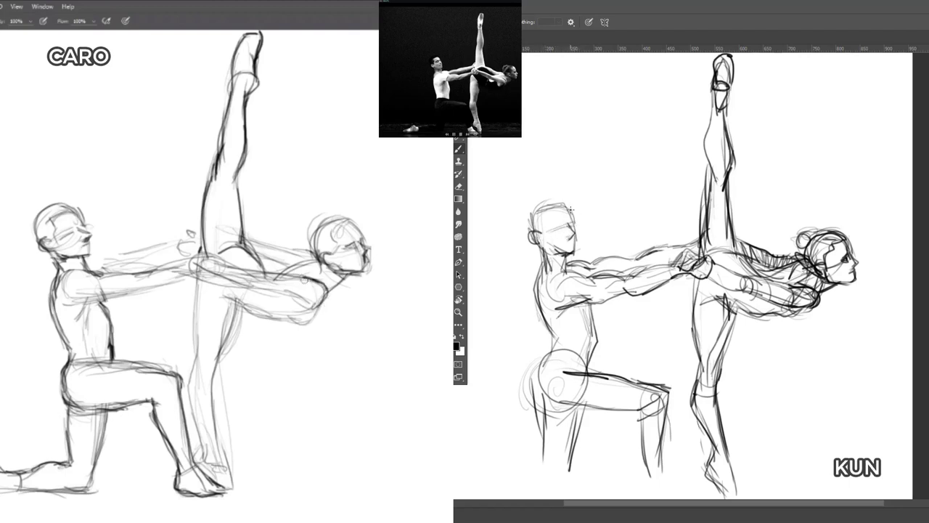
{"action": "mouse_move", "coordinate": [520, 215]}
{"action": "left_mouse_down"}
{"action": "mouse_move", "coordinate": [532, 244]}
{"action": "mouse_move", "coordinate": [533, 232]}
{"action": "left_mouse_up"}
{"action": "left_click_drag", "start_coordinate": [525, 211], "coordinate": [562, 195]}
{"action": "left_click_drag", "start_coordinate": [558, 195], "coordinate": [574, 216]}
{"action": "mouse_move", "coordinate": [536, 209]}
{"action": "left_mouse_down"}
{"action": "mouse_move", "coordinate": [569, 197]}
{"action": "mouse_move", "coordinate": [520, 226]}
{"action": "mouse_move", "coordinate": [565, 254]}
{"action": "mouse_move", "coordinate": [561, 225]}
{"action": "mouse_move", "coordinate": [573, 222]}
{"action": "left_mouse_up"}
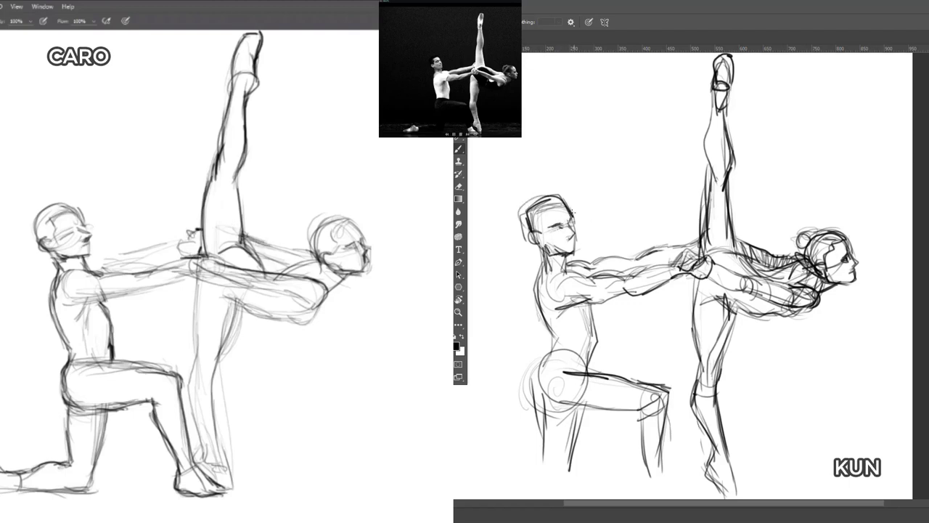
{"action": "left_click_drag", "start_coordinate": [284, 250], "coordinate": [312, 259]}
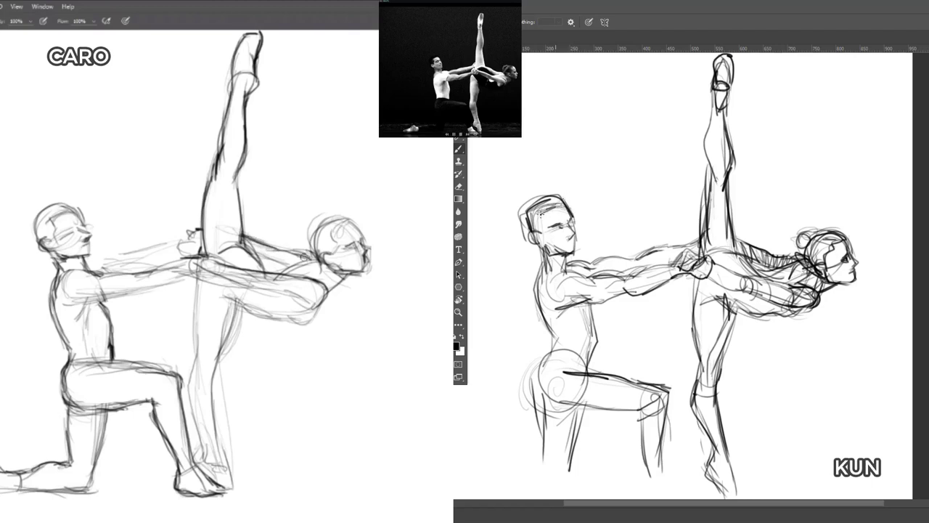
- Shade the partner's hair and sideburn in the right sketch and define his far hand in the left sketch
{"action": "left_click_drag", "start_coordinate": [545, 225], "coordinate": [542, 238]}
{"action": "left_click_drag", "start_coordinate": [194, 233], "coordinate": [184, 240]}
{"action": "left_click_drag", "start_coordinate": [542, 217], "coordinate": [562, 205]}
{"action": "left_click_drag", "start_coordinate": [179, 235], "coordinate": [184, 246]}
{"action": "left_click_drag", "start_coordinate": [527, 209], "coordinate": [562, 194]}
{"action": "left_click_drag", "start_coordinate": [524, 208], "coordinate": [530, 232]}
{"action": "mouse_move", "coordinate": [524, 210]}
{"action": "left_mouse_down"}
{"action": "mouse_move", "coordinate": [556, 194]}
{"action": "mouse_move", "coordinate": [527, 212]}
{"action": "left_mouse_up"}
{"action": "left_click_drag", "start_coordinate": [549, 197], "coordinate": [528, 225]}
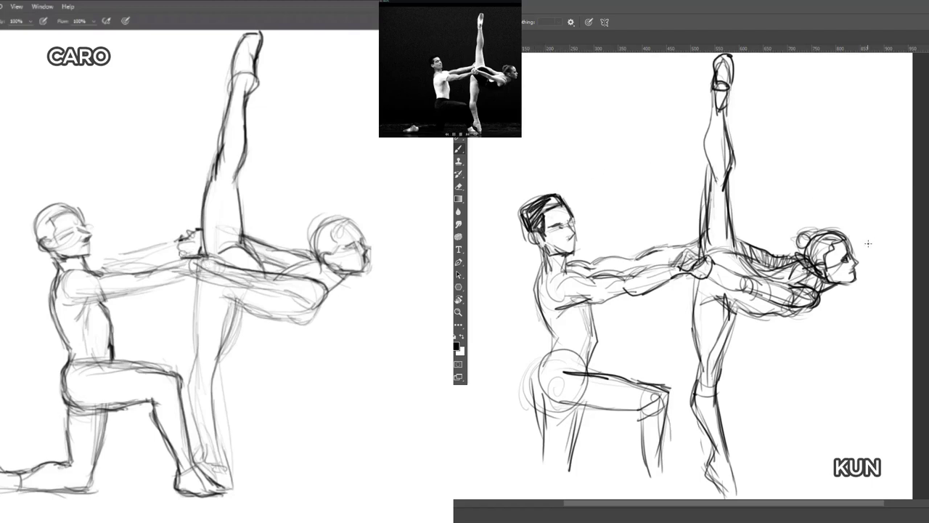
- Erase and redraw the partner's near hand in the left sketch and add his sleeve edge and torso lines in the right sketch
{"action": "key", "text": "e"}
{"action": "mouse_move", "coordinate": [186, 259]}
{"action": "left_mouse_down"}
{"action": "mouse_move", "coordinate": [209, 266]}
{"action": "mouse_move", "coordinate": [203, 255]}
{"action": "mouse_move", "coordinate": [187, 258]}
{"action": "left_mouse_up"}
{"action": "key", "text": "b"}
{"action": "left_click_drag", "start_coordinate": [590, 273], "coordinate": [585, 309]}
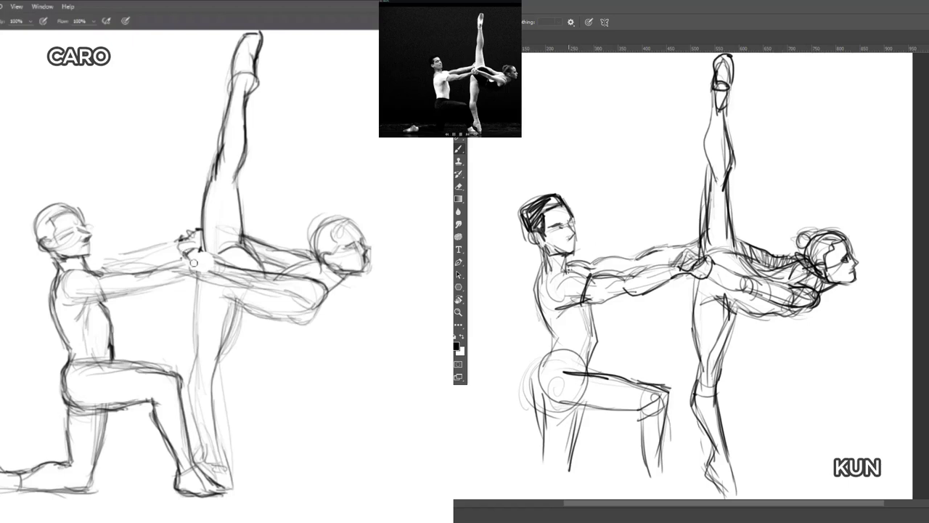
{"action": "left_click_drag", "start_coordinate": [553, 270], "coordinate": [535, 304]}
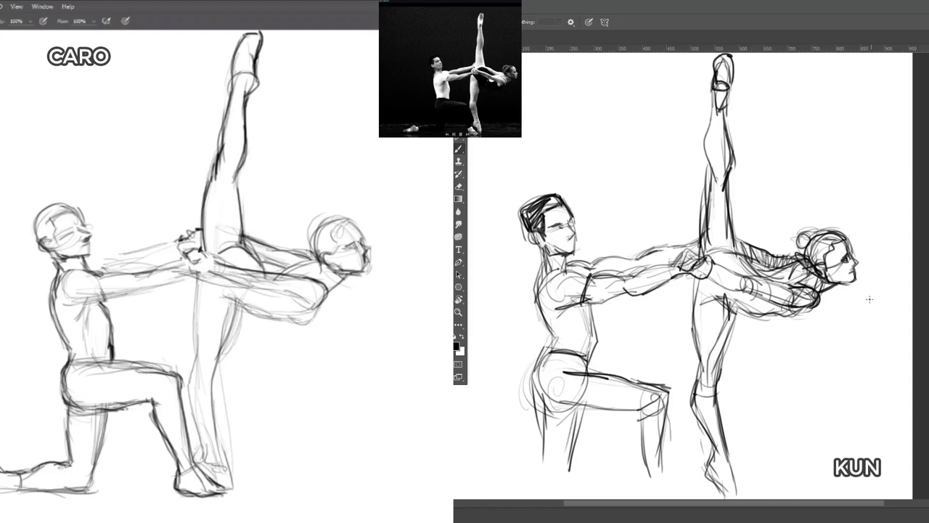
{"action": "left_click_drag", "start_coordinate": [702, 281], "coordinate": [734, 309]}
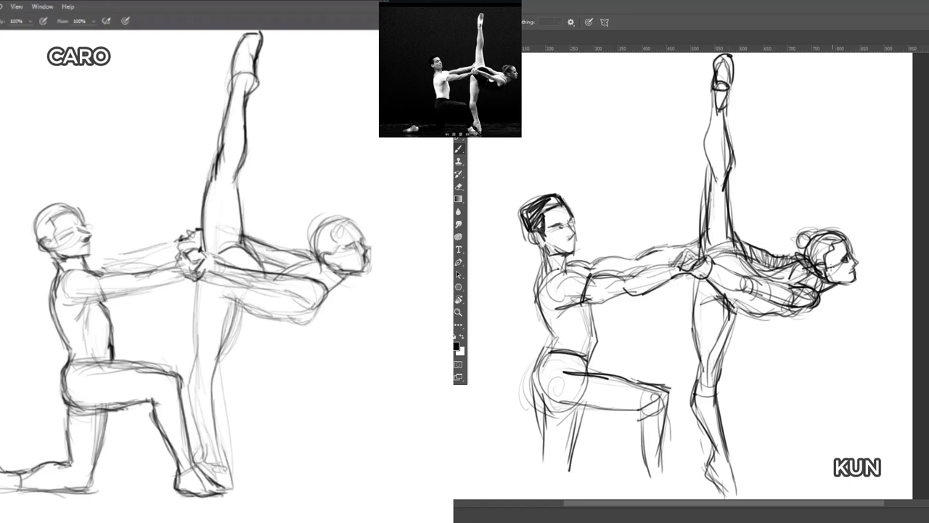
{"action": "left_click_drag", "start_coordinate": [216, 262], "coordinate": [200, 281]}
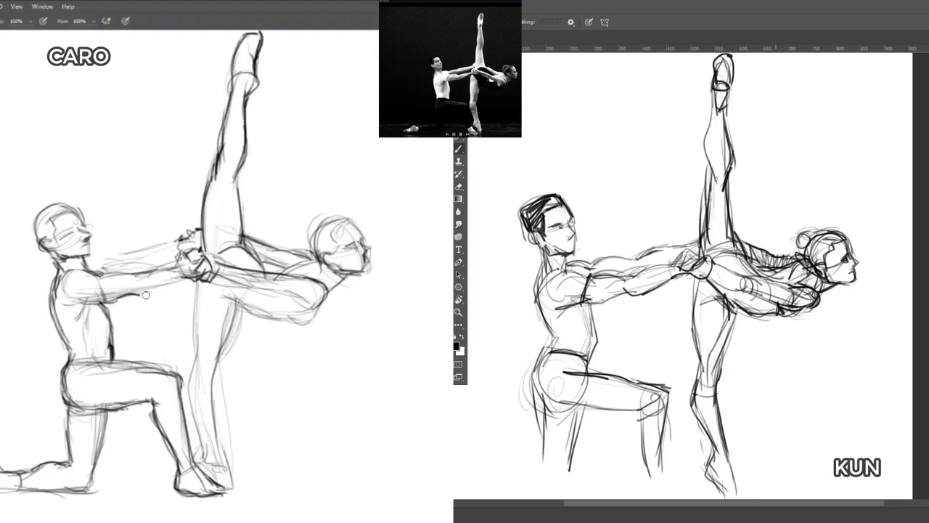
- Darken the contours of the partner's near arm in the left sketch and touch up the dancer's raised knee in the right sketch
{"action": "mouse_move", "coordinate": [134, 295]}
{"action": "left_mouse_down"}
{"action": "mouse_move", "coordinate": [186, 280]}
{"action": "mouse_move", "coordinate": [138, 275]}
{"action": "mouse_move", "coordinate": [180, 265]}
{"action": "mouse_move", "coordinate": [125, 282]}
{"action": "mouse_move", "coordinate": [177, 265]}
{"action": "mouse_move", "coordinate": [123, 279]}
{"action": "mouse_move", "coordinate": [142, 272]}
{"action": "left_mouse_up"}
{"action": "key", "text": "e"}
{"action": "key", "text": "b"}
{"action": "left_click_drag", "start_coordinate": [710, 168], "coordinate": [715, 191]}
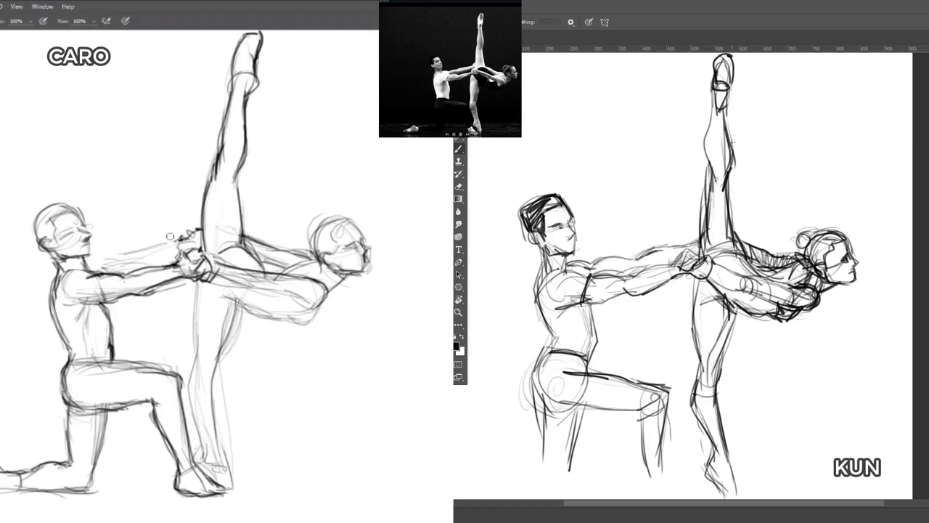
- Darken the partner's far arm in the left sketch and the contours of the dancer's near arm in the right sketch
{"action": "left_click_drag", "start_coordinate": [81, 259], "coordinate": [133, 259]}
{"action": "left_click_drag", "start_coordinate": [751, 290], "coordinate": [786, 305]}
{"action": "left_click_drag", "start_coordinate": [133, 256], "coordinate": [179, 244]}
{"action": "left_click_drag", "start_coordinate": [756, 275], "coordinate": [794, 290]}
{"action": "left_click_drag", "start_coordinate": [132, 257], "coordinate": [179, 242]}
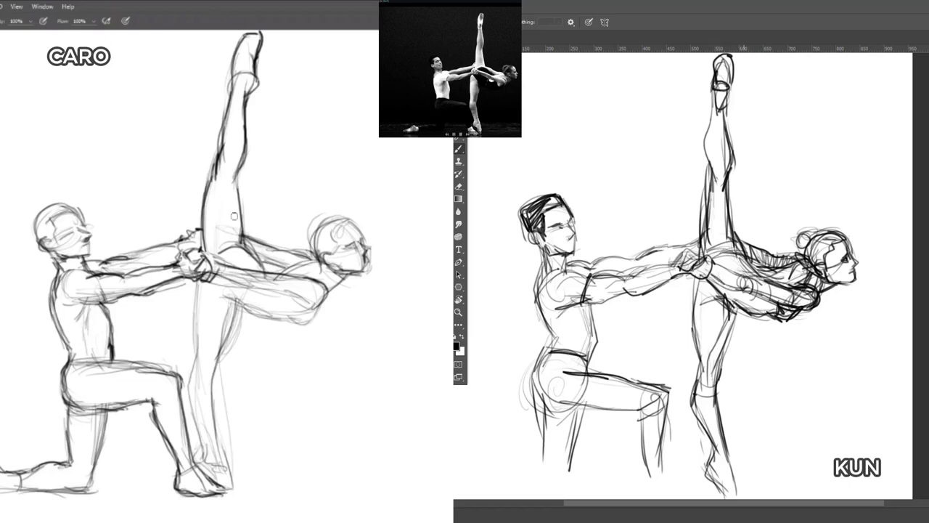
- Strengthen the dancer's forearm in the right sketch and the hip and inner thigh of her raised leg in the left sketch
{"action": "left_click_drag", "start_coordinate": [714, 266], "coordinate": [739, 271]}
{"action": "left_click_drag", "start_coordinate": [209, 254], "coordinate": [233, 241]}
{"action": "left_click_drag", "start_coordinate": [715, 266], "coordinate": [741, 272]}
{"action": "mouse_move", "coordinate": [199, 254]}
{"action": "left_mouse_down"}
{"action": "mouse_move", "coordinate": [257, 242]}
{"action": "mouse_move", "coordinate": [236, 175]}
{"action": "left_mouse_up"}
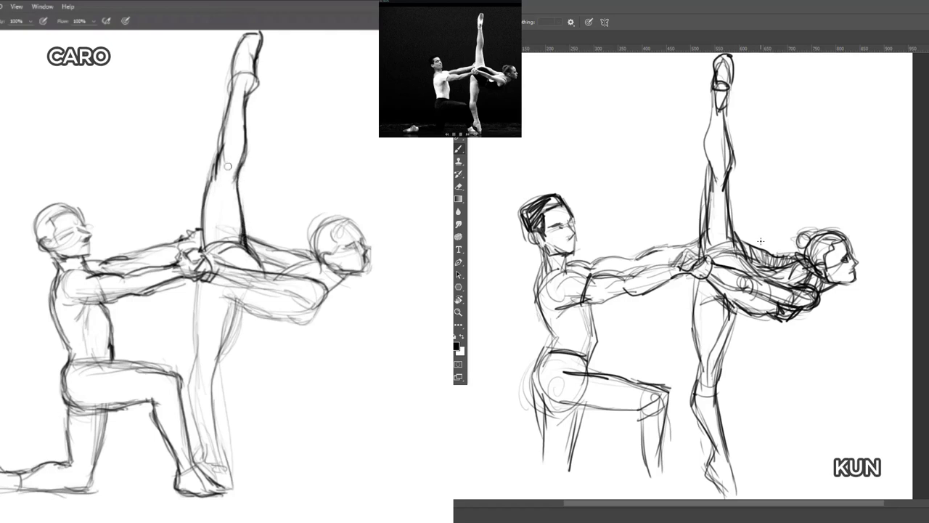
- Shade the knee of the dancer's raised leg in the left sketch and darken the partner's far arm in the right sketch
{"action": "mouse_move", "coordinate": [233, 169]}
{"action": "left_mouse_down"}
{"action": "mouse_move", "coordinate": [228, 184]}
{"action": "mouse_move", "coordinate": [242, 152]}
{"action": "left_mouse_up"}
{"action": "left_click_drag", "start_coordinate": [633, 258], "coordinate": [666, 247]}
{"action": "left_click_drag", "start_coordinate": [243, 153], "coordinate": [246, 145]}
{"action": "left_click_drag", "start_coordinate": [666, 247], "coordinate": [691, 242]}
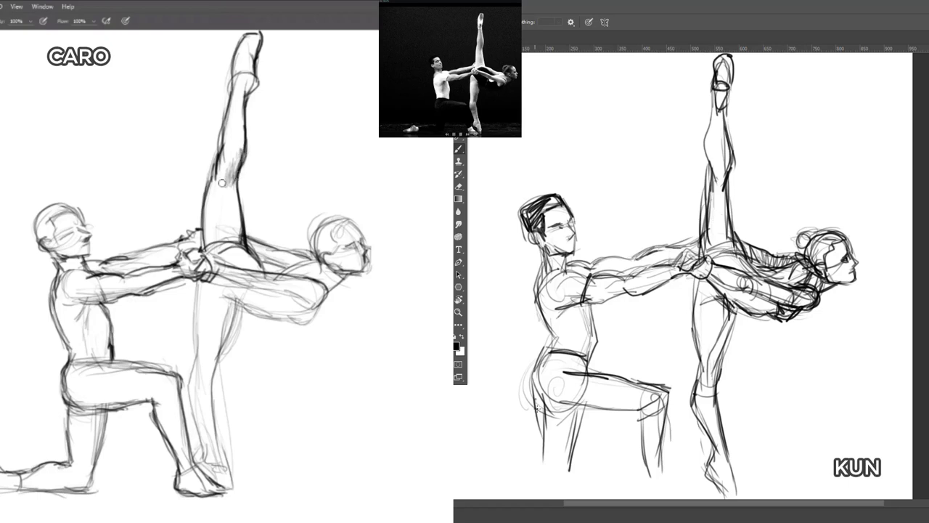
- Darken the partner's kneeling leg and front shin in the right sketch and touch up the dancer's raised knee in the left sketch
{"action": "left_click_drag", "start_coordinate": [542, 399], "coordinate": [546, 478]}
{"action": "left_click_drag", "start_coordinate": [570, 415], "coordinate": [569, 482]}
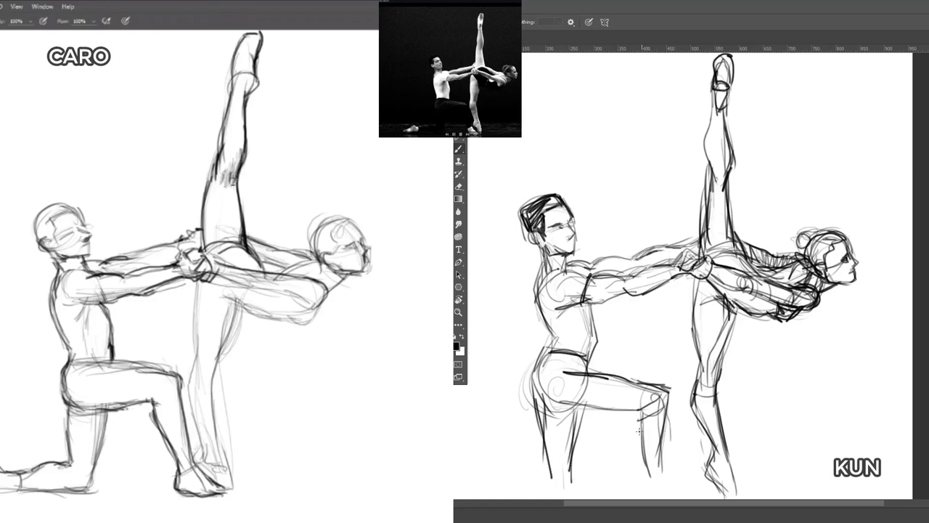
{"action": "mouse_move", "coordinate": [639, 416]}
{"action": "left_mouse_down"}
{"action": "mouse_move", "coordinate": [639, 444]}
{"action": "mouse_move", "coordinate": [661, 478]}
{"action": "left_mouse_up"}
{"action": "left_click_drag", "start_coordinate": [666, 408], "coordinate": [668, 495]}
{"action": "left_click_drag", "start_coordinate": [220, 143], "coordinate": [217, 161]}
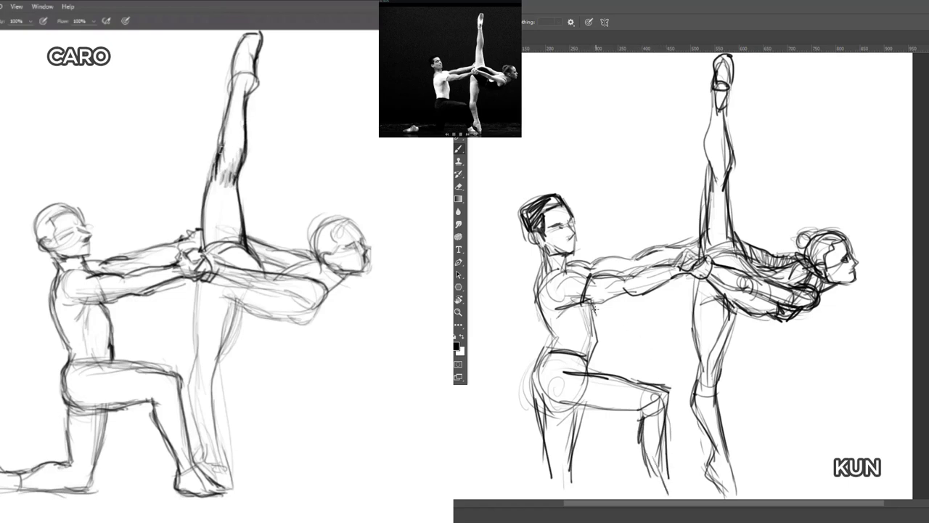
- Darken the partner's abdomen and back contours and add a rib line in the right sketch
{"action": "left_click_drag", "start_coordinate": [593, 298], "coordinate": [579, 347]}
{"action": "left_click_drag", "start_coordinate": [536, 296], "coordinate": [553, 336]}
{"action": "left_click_drag", "start_coordinate": [540, 272], "coordinate": [553, 335]}
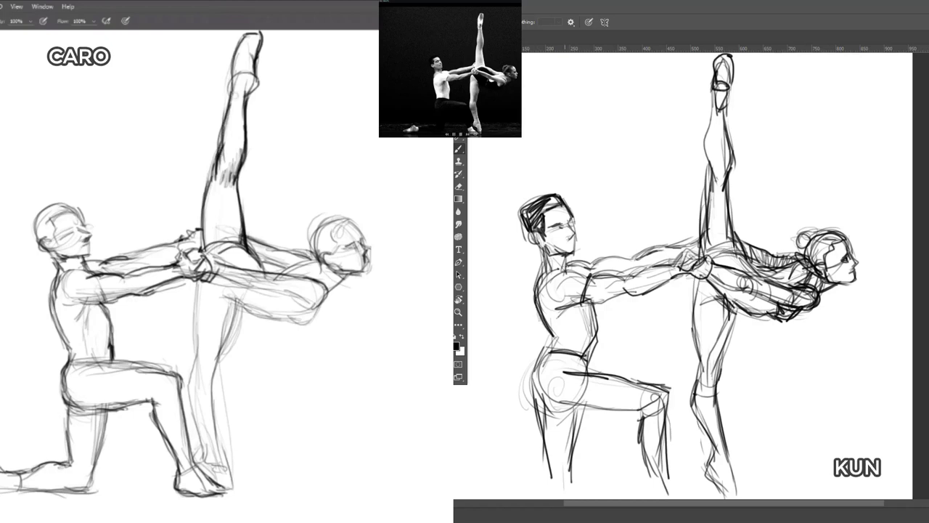
{"action": "left_click_drag", "start_coordinate": [571, 305], "coordinate": [557, 335]}
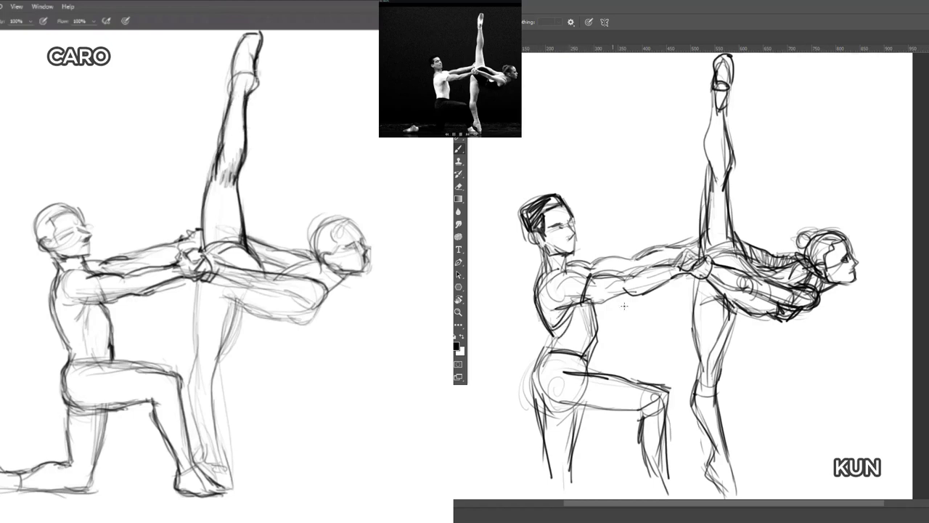
- Erase the inner lines of the dancer's raised shoe in the left sketch and redraw its outline, heel shading and ankle lines
{"action": "key", "text": "e"}
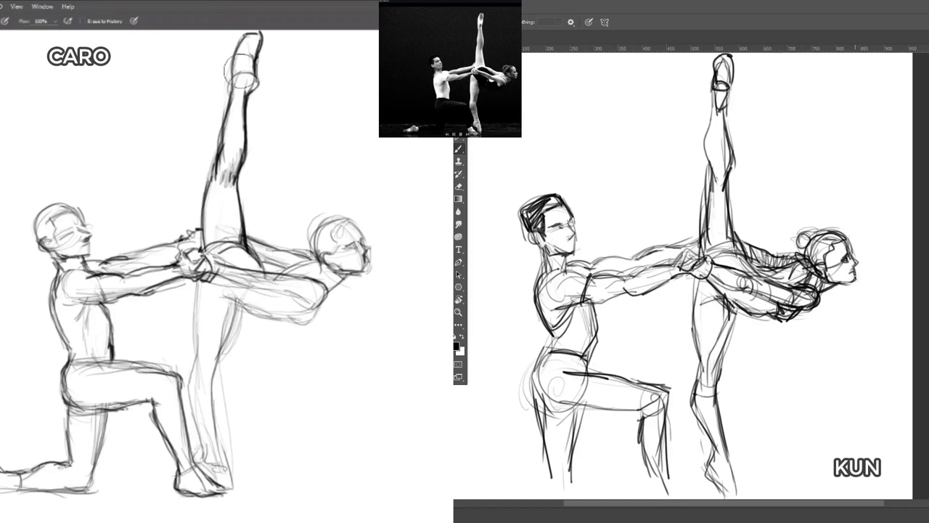
{"action": "mouse_move", "coordinate": [238, 63]}
{"action": "left_mouse_down"}
{"action": "mouse_move", "coordinate": [245, 74]}
{"action": "mouse_move", "coordinate": [229, 91]}
{"action": "mouse_move", "coordinate": [232, 63]}
{"action": "mouse_move", "coordinate": [229, 80]}
{"action": "left_mouse_up"}
{"action": "key", "text": "b"}
{"action": "key", "text": "e"}
{"action": "key", "text": "b"}
{"action": "left_click_drag", "start_coordinate": [246, 40], "coordinate": [227, 89]}
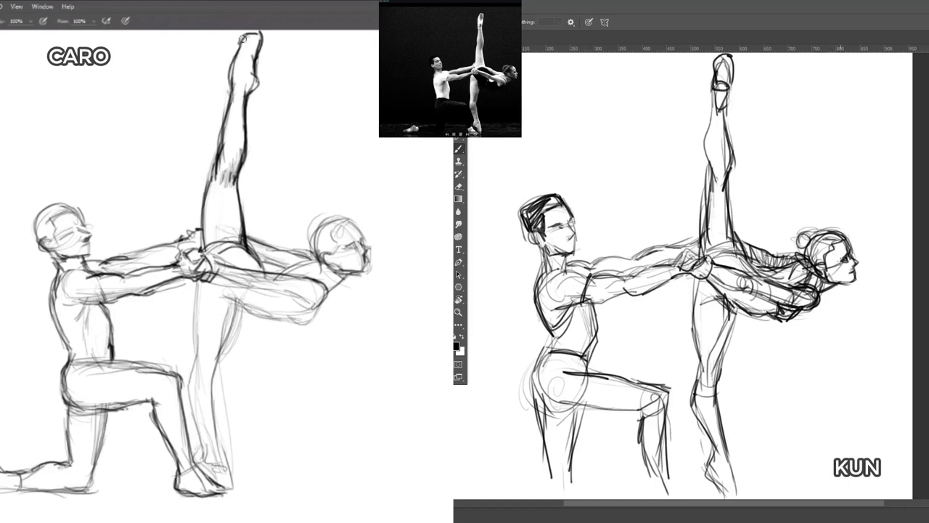
{"action": "mouse_move", "coordinate": [245, 58]}
{"action": "left_mouse_down"}
{"action": "mouse_move", "coordinate": [252, 80]}
{"action": "mouse_move", "coordinate": [242, 85]}
{"action": "left_mouse_up"}
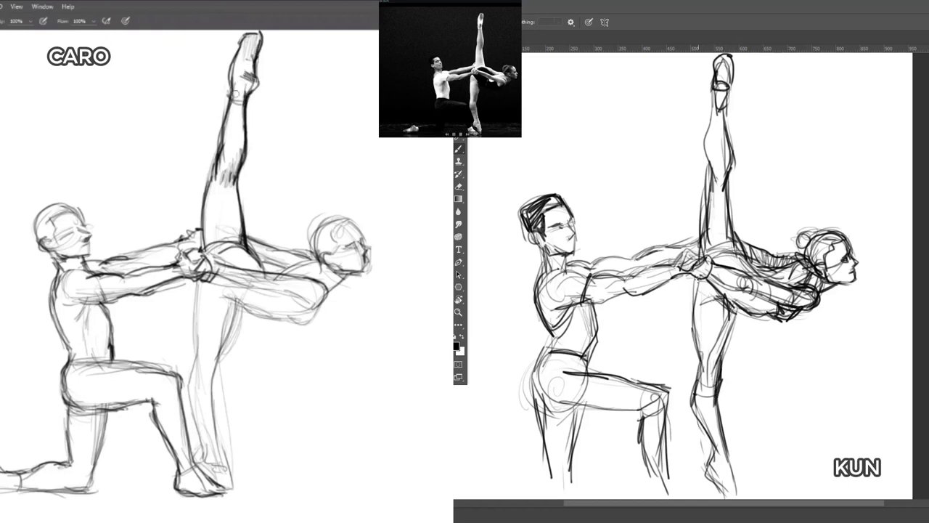
{"action": "left_click_drag", "start_coordinate": [231, 94], "coordinate": [244, 98]}
- Reshape the dancer's raised calf in the left sketch and darken her thighs and shade her raised knee in the right sketch
{"action": "left_click_drag", "start_coordinate": [694, 285], "coordinate": [699, 341]}
{"action": "left_click_drag", "start_coordinate": [704, 268], "coordinate": [704, 200]}
{"action": "key", "text": "e"}
{"action": "mouse_move", "coordinate": [224, 143]}
{"action": "left_mouse_down"}
{"action": "mouse_move", "coordinate": [222, 152]}
{"action": "mouse_move", "coordinate": [225, 130]}
{"action": "left_mouse_up"}
{"action": "left_click_drag", "start_coordinate": [703, 199], "coordinate": [709, 163]}
{"action": "key", "text": "b"}
{"action": "mouse_move", "coordinate": [225, 124]}
{"action": "left_mouse_down"}
{"action": "mouse_move", "coordinate": [217, 157]}
{"action": "mouse_move", "coordinate": [229, 118]}
{"action": "mouse_move", "coordinate": [218, 142]}
{"action": "left_mouse_up"}
{"action": "left_click_drag", "start_coordinate": [720, 163], "coordinate": [723, 190]}
{"action": "left_click_drag", "start_coordinate": [218, 151], "coordinate": [207, 188]}
{"action": "left_click_drag", "start_coordinate": [726, 148], "coordinate": [728, 185]}
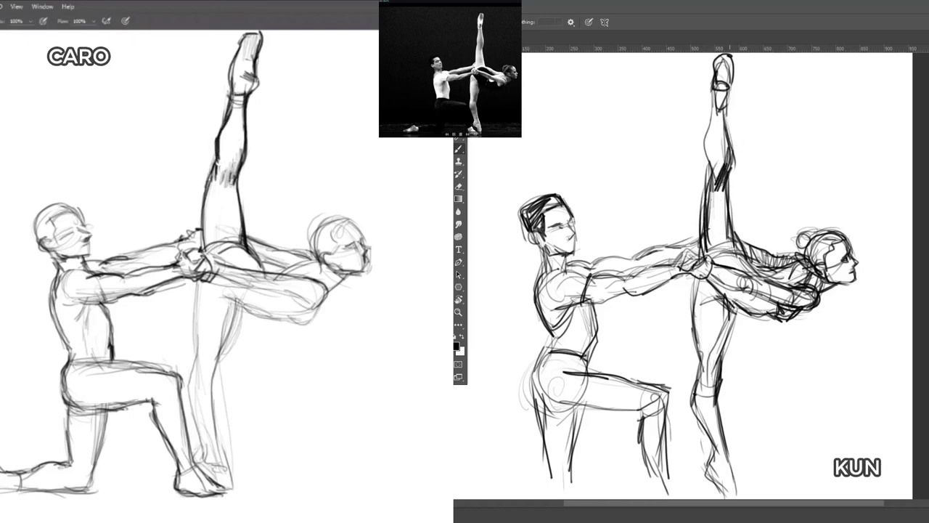
- Deepen the knee and thigh shading on the dancer's raised leg in the left sketch and add contour lines across her knee in the right sketch
{"action": "left_click_drag", "start_coordinate": [220, 185], "coordinate": [239, 150]}
{"action": "left_click_drag", "start_coordinate": [720, 179], "coordinate": [721, 199]}
{"action": "left_click_drag", "start_coordinate": [239, 156], "coordinate": [231, 185]}
{"action": "left_click_drag", "start_coordinate": [240, 223], "coordinate": [230, 187]}
{"action": "left_click_drag", "start_coordinate": [713, 168], "coordinate": [730, 173]}
{"action": "mouse_move", "coordinate": [707, 157]}
{"action": "left_mouse_down"}
{"action": "mouse_move", "coordinate": [736, 161]}
{"action": "mouse_move", "coordinate": [735, 148]}
{"action": "left_mouse_up"}
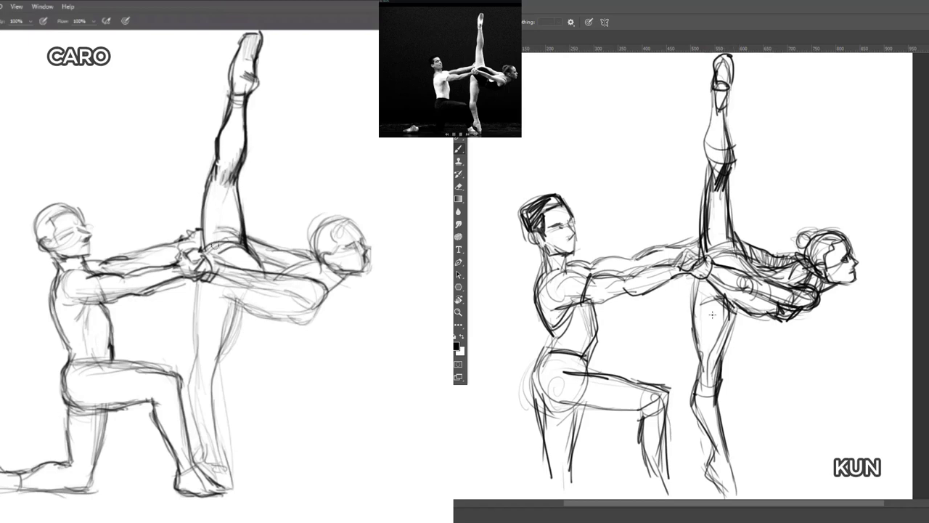
- Clean up and redraw the dancer's hip curve in the left sketch and reinforce her hip line in the right sketch
{"action": "mouse_move", "coordinate": [206, 249]}
{"action": "left_mouse_down"}
{"action": "mouse_move", "coordinate": [240, 238]}
{"action": "mouse_move", "coordinate": [231, 235]}
{"action": "mouse_move", "coordinate": [242, 244]}
{"action": "mouse_move", "coordinate": [245, 235]}
{"action": "mouse_move", "coordinate": [255, 256]}
{"action": "left_mouse_up"}
{"action": "key", "text": "e"}
{"action": "key", "text": "b"}
{"action": "left_click_drag", "start_coordinate": [708, 254], "coordinate": [739, 247]}
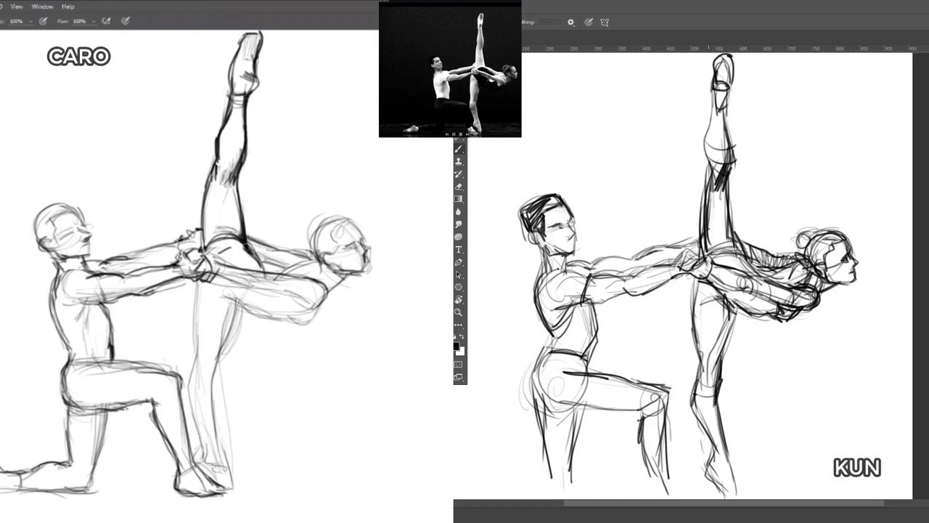
{"action": "key", "text": "e"}
{"action": "mouse_move", "coordinate": [239, 241]}
{"action": "left_mouse_down"}
{"action": "mouse_move", "coordinate": [218, 243]}
{"action": "mouse_move", "coordinate": [236, 254]}
{"action": "mouse_move", "coordinate": [217, 246]}
{"action": "mouse_move", "coordinate": [254, 250]}
{"action": "mouse_move", "coordinate": [264, 273]}
{"action": "left_mouse_up"}
{"action": "key", "text": "b"}
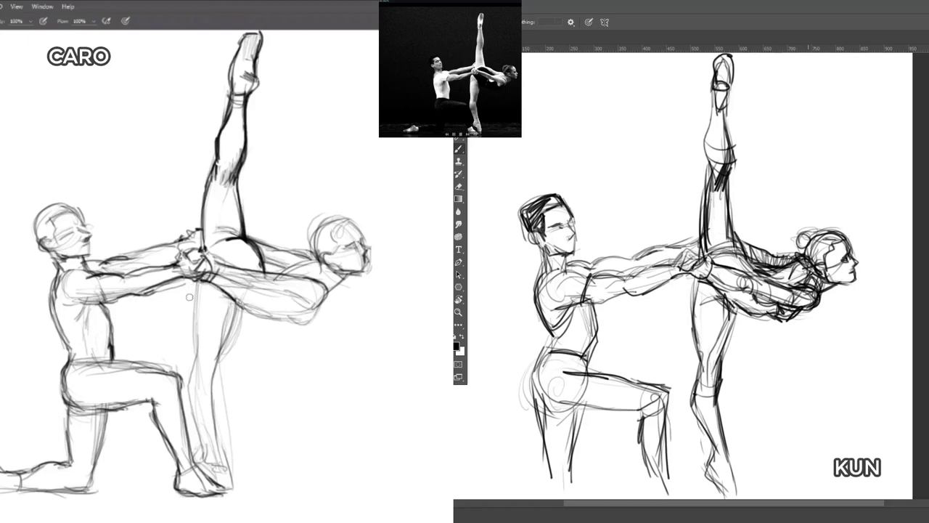
- Darken the front contour of the dancer's standing thigh down to the knee in the left sketch
{"action": "left_click_drag", "start_coordinate": [191, 283], "coordinate": [194, 366]}
{"action": "left_click_drag", "start_coordinate": [192, 322], "coordinate": [190, 381]}
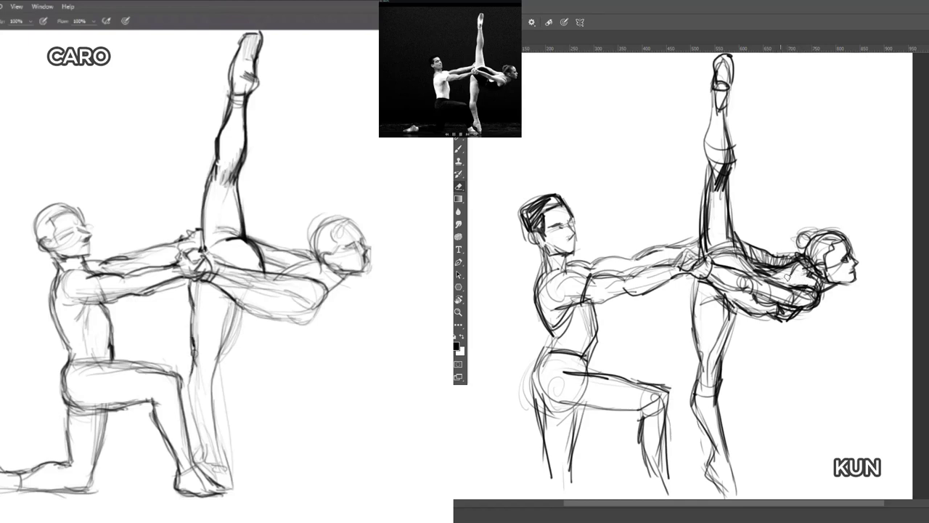
{"action": "left_click_drag", "start_coordinate": [193, 299], "coordinate": [190, 377]}
{"action": "left_click_drag", "start_coordinate": [191, 308], "coordinate": [192, 370]}
{"action": "left_click_drag", "start_coordinate": [193, 357], "coordinate": [190, 395]}
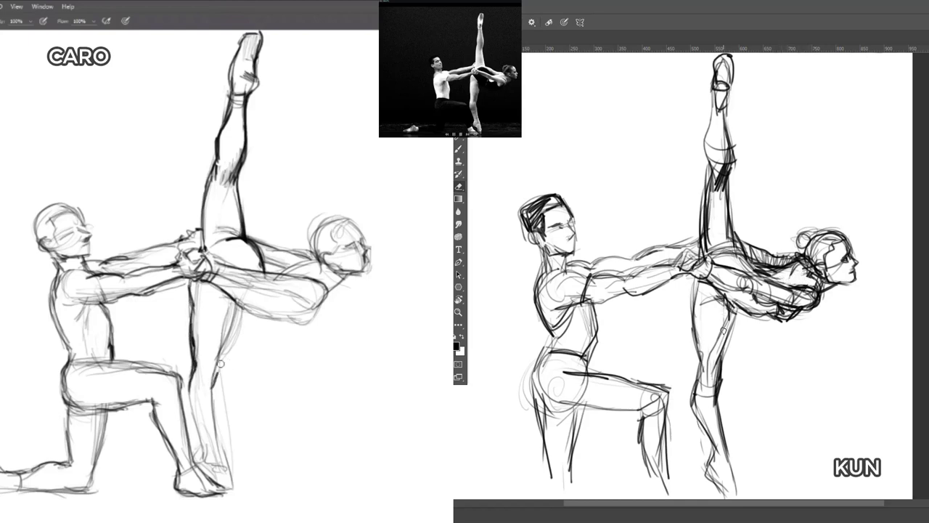
- Lasso the kneeling partner in the right sketch and clear the selection, and darken the rear thigh contour of the dancer's standing leg in the left sketch
{"action": "key", "text": "l"}
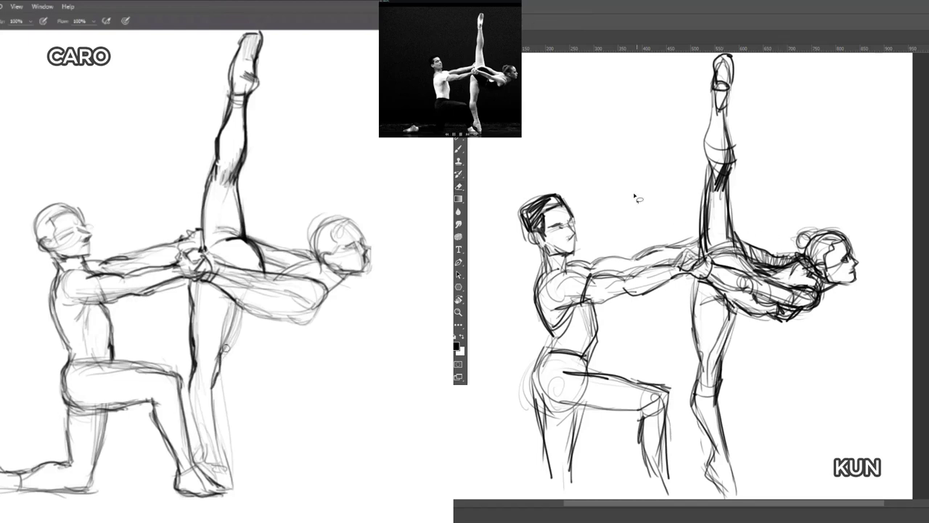
{"action": "mouse_move", "coordinate": [637, 196]}
{"action": "left_mouse_down"}
{"action": "mouse_move", "coordinate": [525, 491]}
{"action": "mouse_move", "coordinate": [664, 290]}
{"action": "mouse_move", "coordinate": [614, 282]}
{"action": "left_mouse_up"}
{"action": "key", "text": "ctrl+z"}
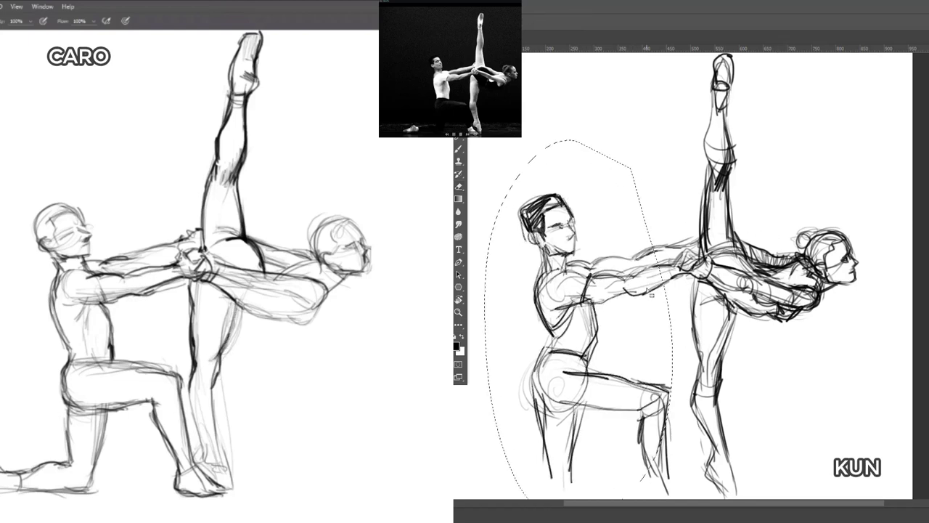
{"action": "mouse_move", "coordinate": [231, 308]}
{"action": "left_mouse_down"}
{"action": "mouse_move", "coordinate": [222, 345]}
{"action": "mouse_move", "coordinate": [229, 325]}
{"action": "left_mouse_up"}
{"action": "key", "text": "ctrl+d"}
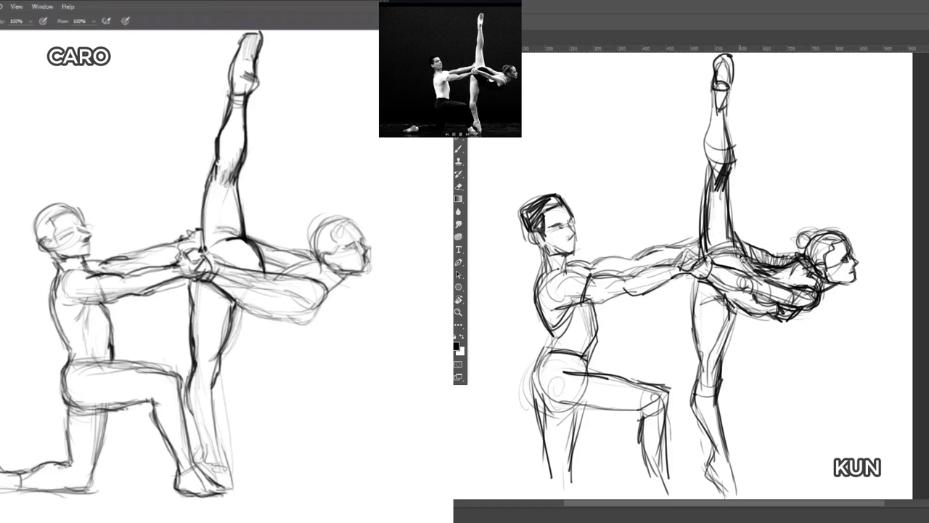
{"action": "key", "text": "b"}
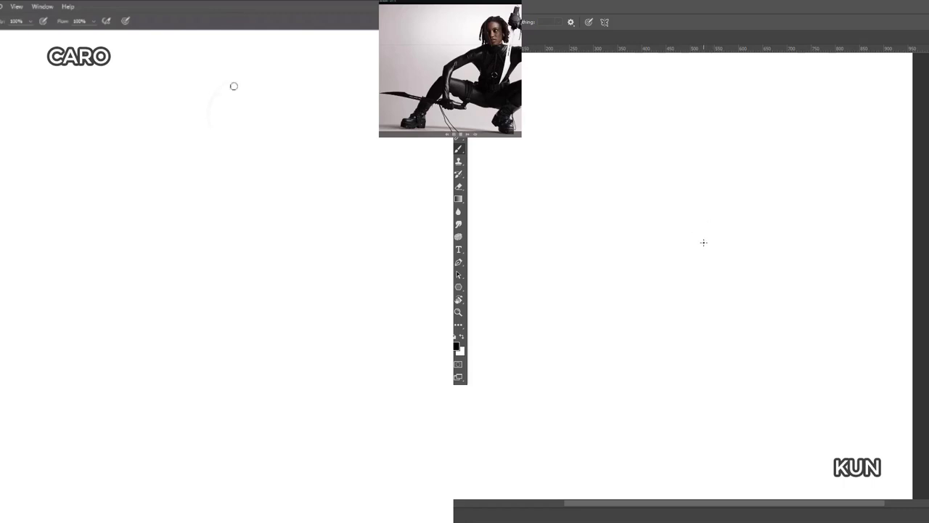
{"action": "mouse_move", "coordinate": [268, 93]}
{"action": "left_mouse_down"}
{"action": "mouse_move", "coordinate": [222, 91]}
{"action": "mouse_move", "coordinate": [217, 147]}
{"action": "mouse_move", "coordinate": [210, 115]}
{"action": "left_mouse_up"}
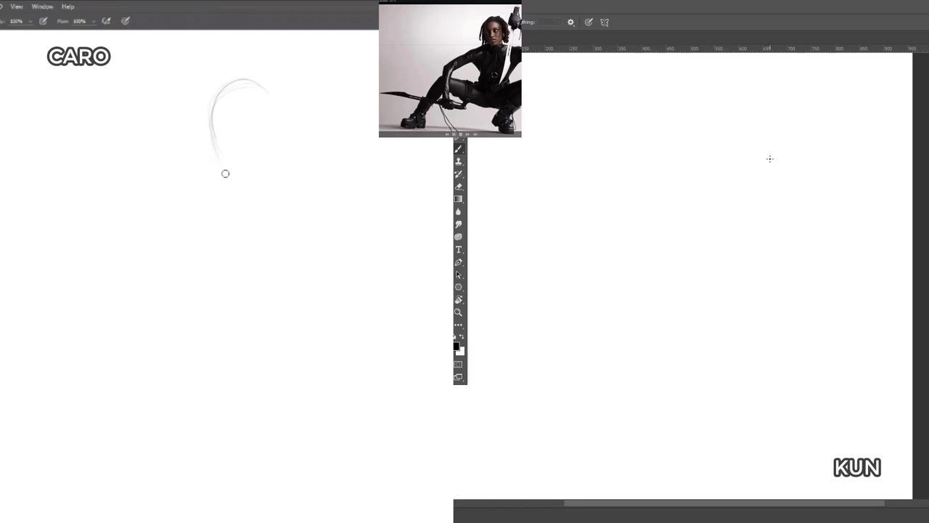
{"action": "mouse_move", "coordinate": [209, 154]}
{"action": "left_mouse_down"}
{"action": "mouse_move", "coordinate": [244, 174]}
{"action": "mouse_move", "coordinate": [234, 179]}
{"action": "mouse_move", "coordinate": [244, 128]}
{"action": "left_mouse_up"}
{"action": "key", "text": "e"}
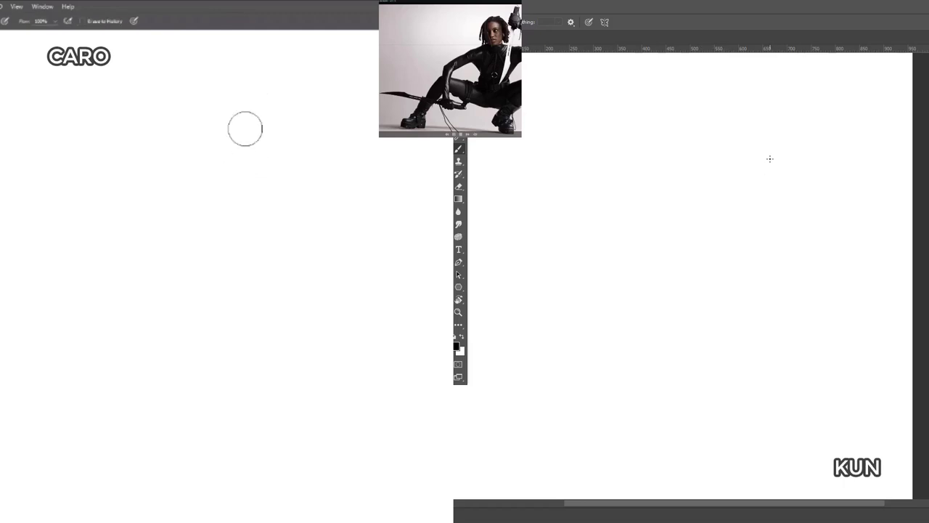
- Sketch the crouching figure's shoulder line and bent upper arm on the blank left canvas and the top of the head on the right canvas
{"action": "key", "text": "b"}
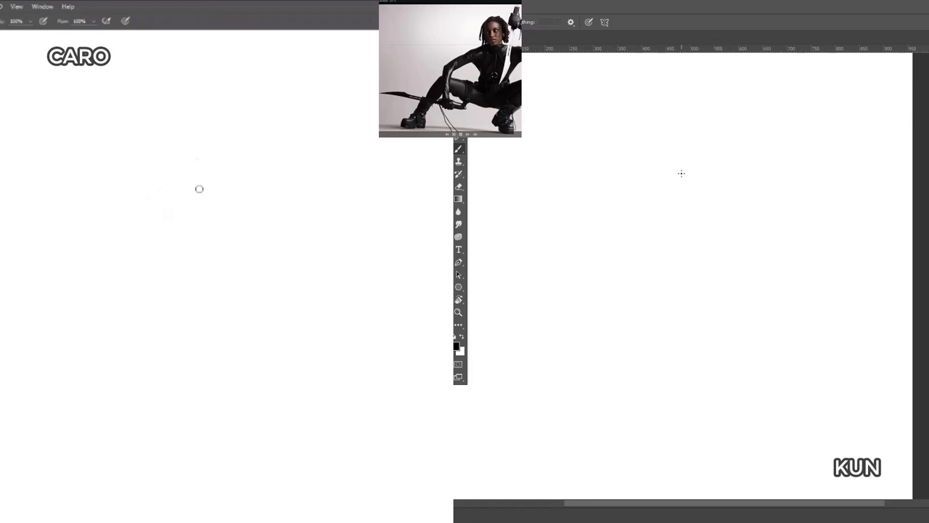
{"action": "left_click_drag", "start_coordinate": [161, 217], "coordinate": [209, 181]}
{"action": "mouse_move", "coordinate": [154, 241]}
{"action": "left_mouse_down"}
{"action": "mouse_move", "coordinate": [161, 297]}
{"action": "mouse_move", "coordinate": [224, 180]}
{"action": "mouse_move", "coordinate": [284, 153]}
{"action": "left_mouse_up"}
{"action": "mouse_move", "coordinate": [196, 192]}
{"action": "left_mouse_down"}
{"action": "mouse_move", "coordinate": [258, 153]}
{"action": "mouse_move", "coordinate": [360, 157]}
{"action": "left_mouse_up"}
{"action": "mouse_move", "coordinate": [702, 152]}
{"action": "left_mouse_down"}
{"action": "mouse_move", "coordinate": [689, 153]}
{"action": "mouse_move", "coordinate": [715, 150]}
{"action": "left_mouse_up"}
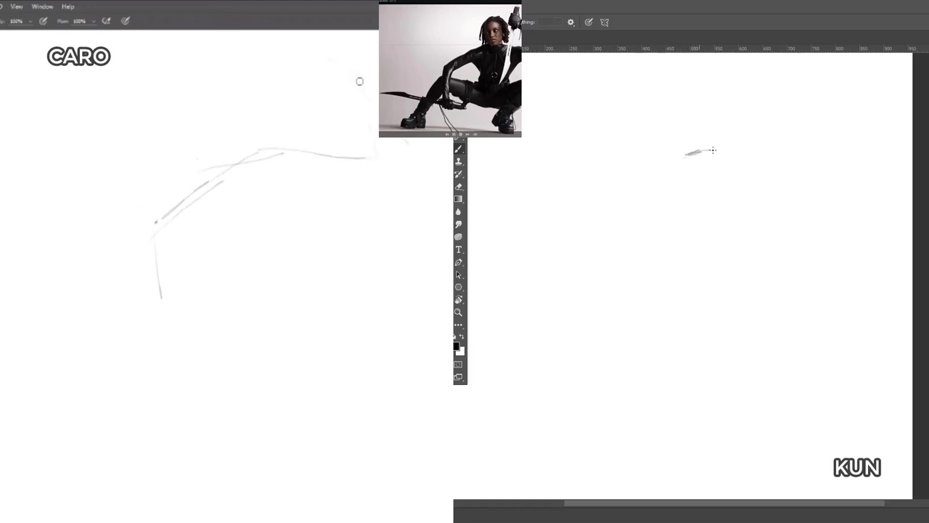
- Sketch the raised arm and the torso side below it in the left sketch and begin the sides of the head in the right sketch
{"action": "left_click_drag", "start_coordinate": [328, 60], "coordinate": [416, 150]}
{"action": "mouse_move", "coordinate": [677, 157]}
{"action": "left_mouse_down"}
{"action": "mouse_move", "coordinate": [682, 190]}
{"action": "mouse_move", "coordinate": [704, 150]}
{"action": "left_mouse_up"}
{"action": "left_click_drag", "start_coordinate": [348, 65], "coordinate": [413, 149]}
{"action": "left_click_drag", "start_coordinate": [715, 151], "coordinate": [717, 177]}
{"action": "mouse_move", "coordinate": [415, 160]}
{"action": "left_mouse_down"}
{"action": "mouse_move", "coordinate": [363, 186]}
{"action": "mouse_move", "coordinate": [302, 248]}
{"action": "left_mouse_up"}
{"action": "left_click_drag", "start_coordinate": [333, 212], "coordinate": [301, 272]}
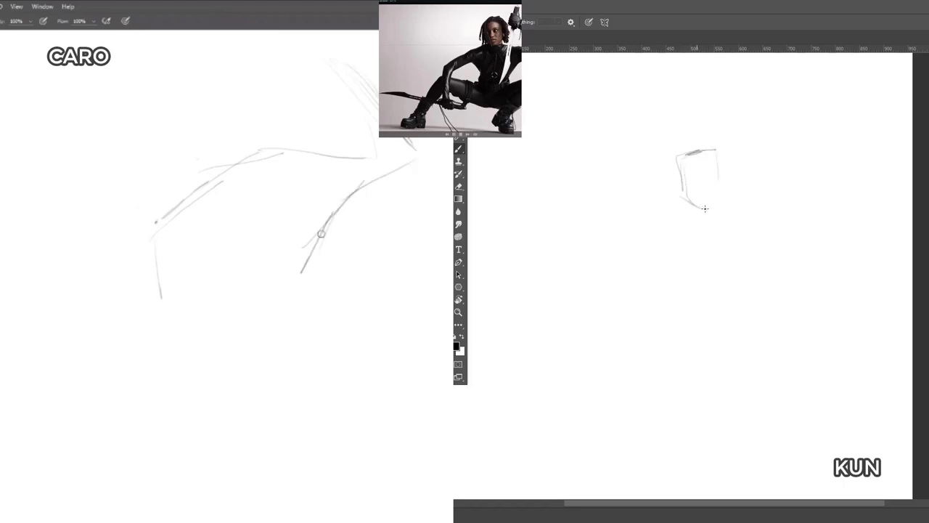
{"action": "left_click_drag", "start_coordinate": [371, 181], "coordinate": [313, 251]}
- Draw the other torso side, upper-arm underside and elbow in the left sketch and close the head's jawline in the right sketch
{"action": "left_click_drag", "start_coordinate": [220, 213], "coordinate": [255, 254]}
{"action": "left_click_drag", "start_coordinate": [700, 207], "coordinate": [708, 204]}
{"action": "mouse_move", "coordinate": [224, 221]}
{"action": "left_mouse_down"}
{"action": "mouse_move", "coordinate": [258, 259]}
{"action": "mouse_move", "coordinate": [219, 226]}
{"action": "left_mouse_up"}
{"action": "mouse_move", "coordinate": [206, 225]}
{"action": "left_mouse_down"}
{"action": "mouse_move", "coordinate": [215, 227]}
{"action": "mouse_move", "coordinate": [169, 242]}
{"action": "left_mouse_up"}
{"action": "left_click_drag", "start_coordinate": [717, 161], "coordinate": [723, 190]}
{"action": "left_click_drag", "start_coordinate": [137, 237], "coordinate": [170, 233]}
{"action": "left_click_drag", "start_coordinate": [721, 191], "coordinate": [708, 207]}
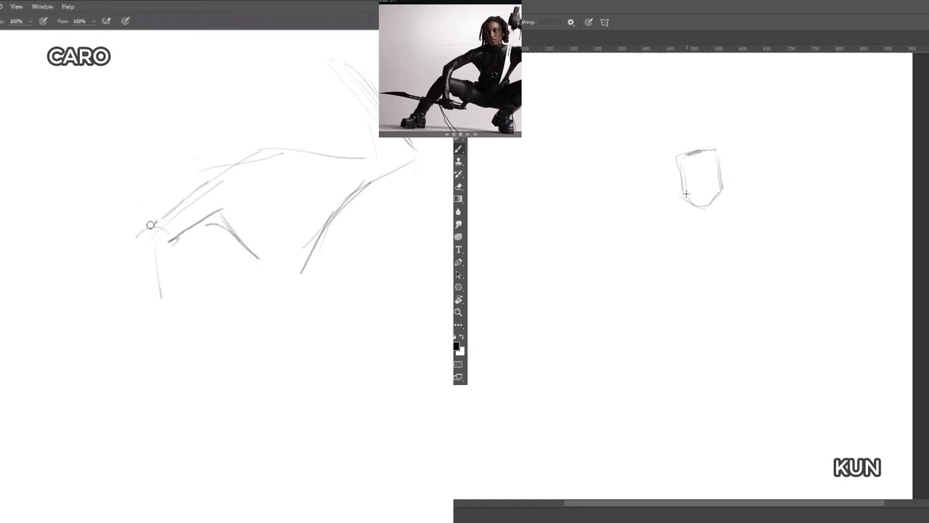
- Block in the bent arm's elbow and forearm in the left sketch and reinforce the jaw and chin in the right sketch
{"action": "left_click_drag", "start_coordinate": [150, 225], "coordinate": [137, 246]}
{"action": "left_click_drag", "start_coordinate": [684, 191], "coordinate": [697, 206]}
{"action": "left_click_drag", "start_coordinate": [140, 247], "coordinate": [157, 335]}
{"action": "left_click_drag", "start_coordinate": [167, 240], "coordinate": [176, 322]}
{"action": "left_click_drag", "start_coordinate": [165, 234], "coordinate": [171, 335]}
{"action": "left_click_drag", "start_coordinate": [686, 193], "coordinate": [706, 208]}
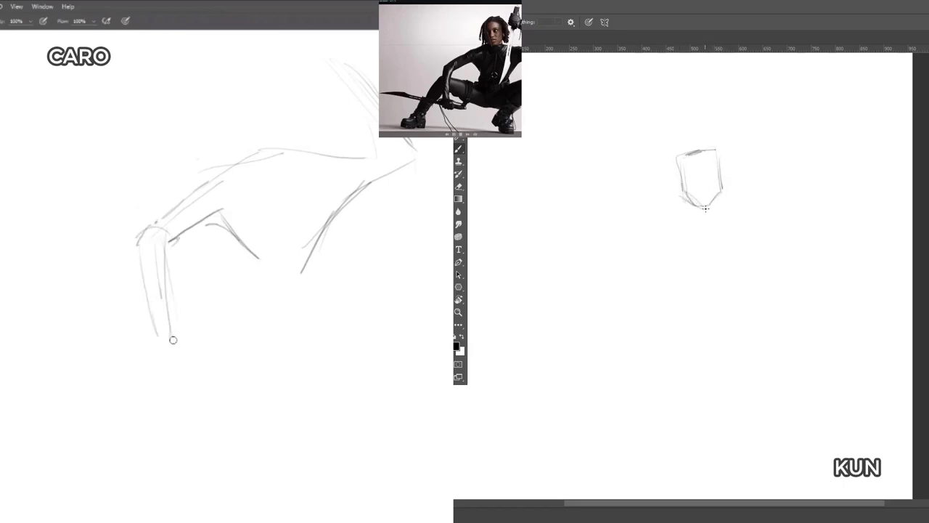
- Mark the lowered hand and the top line of the thigh behind it in the left sketch and add a neck line in the right sketch
{"action": "mouse_move", "coordinate": [158, 338]}
{"action": "left_mouse_down"}
{"action": "mouse_move", "coordinate": [175, 356]}
{"action": "mouse_move", "coordinate": [195, 352]}
{"action": "left_mouse_up"}
{"action": "left_click_drag", "start_coordinate": [720, 177], "coordinate": [724, 212]}
{"action": "left_click_drag", "start_coordinate": [157, 347], "coordinate": [157, 356]}
{"action": "mouse_move", "coordinate": [171, 288]}
{"action": "left_mouse_down"}
{"action": "mouse_move", "coordinate": [237, 291]}
{"action": "mouse_move", "coordinate": [218, 283]}
{"action": "left_mouse_up"}
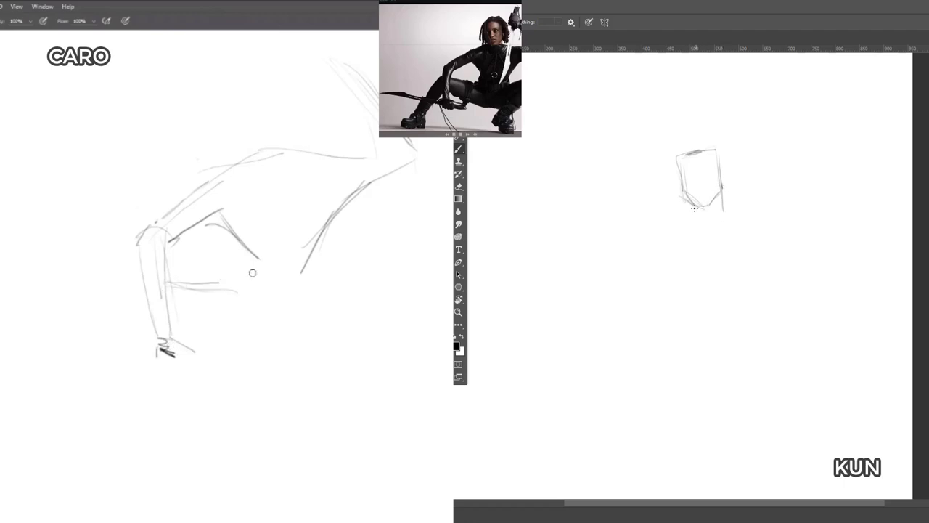
- Add the waist marks, the curve under the chest and the torso side below the raised arm in the left sketch
{"action": "left_click_drag", "start_coordinate": [246, 251], "coordinate": [250, 288]}
{"action": "left_click_drag", "start_coordinate": [244, 229], "coordinate": [354, 183]}
{"action": "left_click_drag", "start_coordinate": [289, 226], "coordinate": [355, 202]}
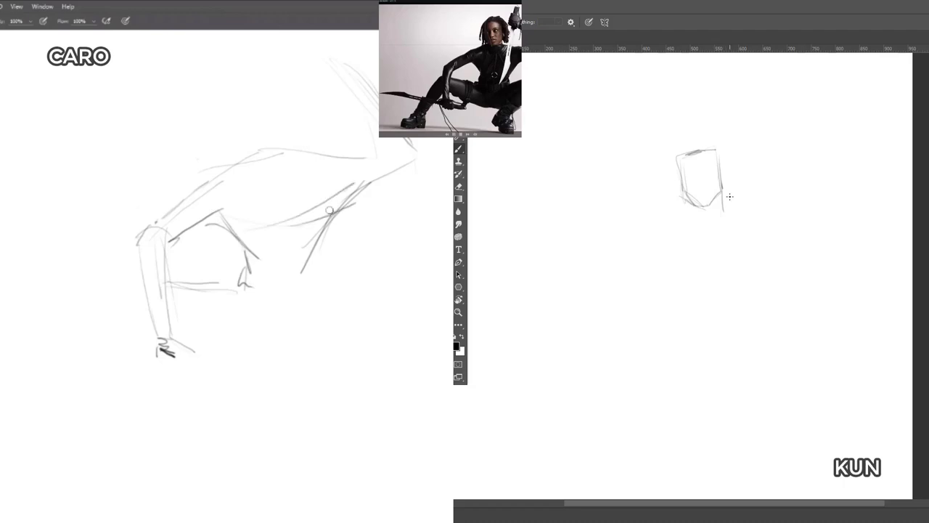
{"action": "left_click_drag", "start_coordinate": [210, 204], "coordinate": [301, 230]}
{"action": "mouse_move", "coordinate": [356, 195]}
{"action": "left_mouse_down"}
{"action": "mouse_move", "coordinate": [336, 207]}
{"action": "mouse_move", "coordinate": [369, 188]}
{"action": "mouse_move", "coordinate": [314, 285]}
{"action": "left_mouse_up"}
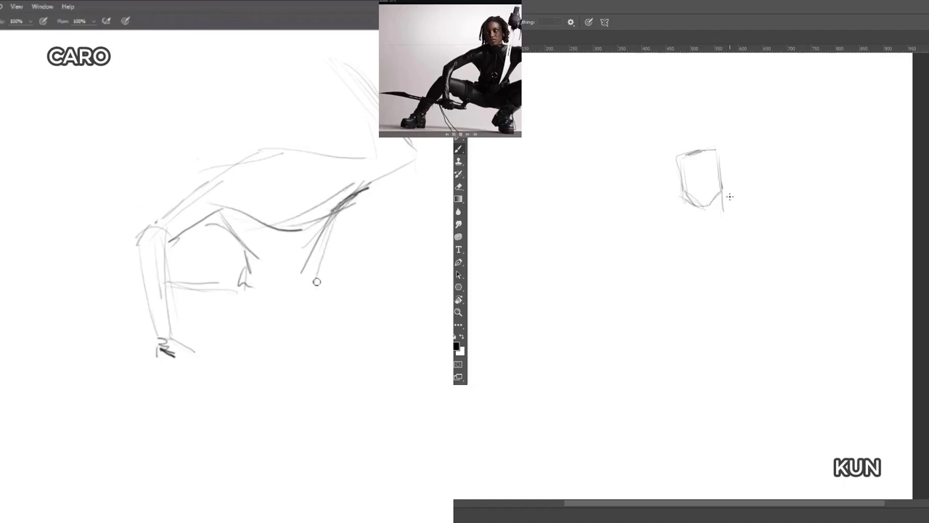
{"action": "left_click_drag", "start_coordinate": [339, 210], "coordinate": [328, 263]}
- Draw the hip line and the underside of the thighs in the left sketch and redefine the top of the head in the right sketch
{"action": "left_click_drag", "start_coordinate": [238, 291], "coordinate": [283, 313]}
{"action": "left_click_drag", "start_coordinate": [249, 292], "coordinate": [332, 299]}
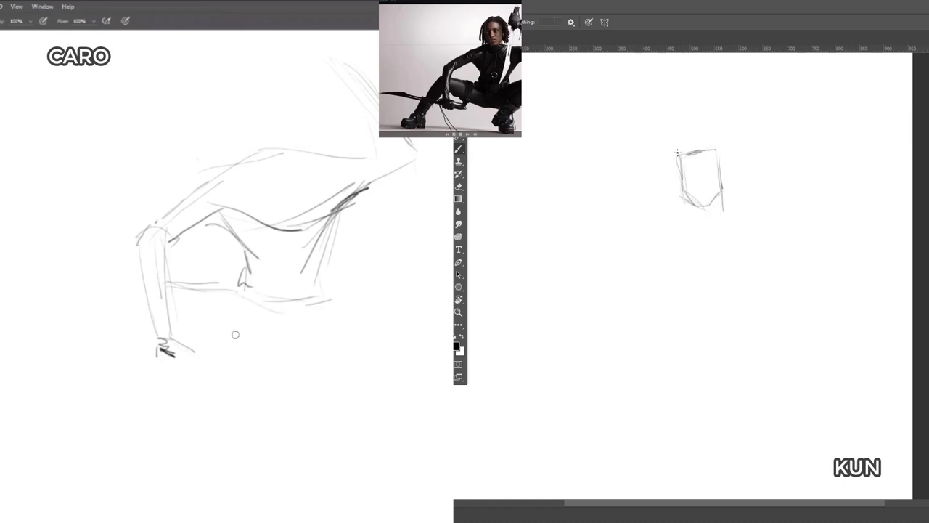
{"action": "left_click_drag", "start_coordinate": [678, 153], "coordinate": [719, 146]}
{"action": "mouse_move", "coordinate": [172, 337]}
{"action": "left_mouse_down"}
{"action": "mouse_move", "coordinate": [276, 360]}
{"action": "mouse_move", "coordinate": [257, 369]}
{"action": "mouse_move", "coordinate": [310, 363]}
{"action": "left_mouse_up"}
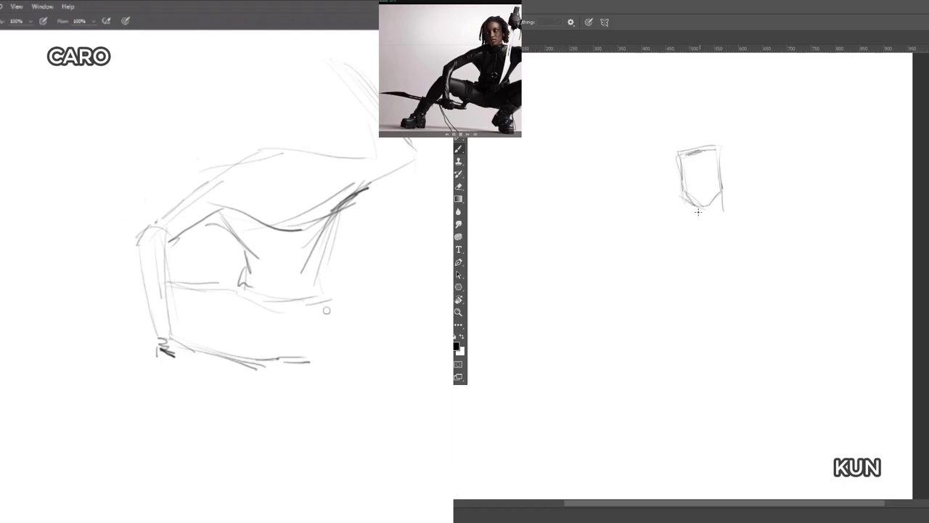
- Sketch the upper thigh and knee on the raised-arm side in the left sketch and the shoulder and upper-arm lines in the right sketch
{"action": "left_click_drag", "start_coordinate": [345, 296], "coordinate": [363, 294]}
{"action": "left_click_drag", "start_coordinate": [695, 201], "coordinate": [671, 210]}
{"action": "left_click_drag", "start_coordinate": [331, 310], "coordinate": [390, 271]}
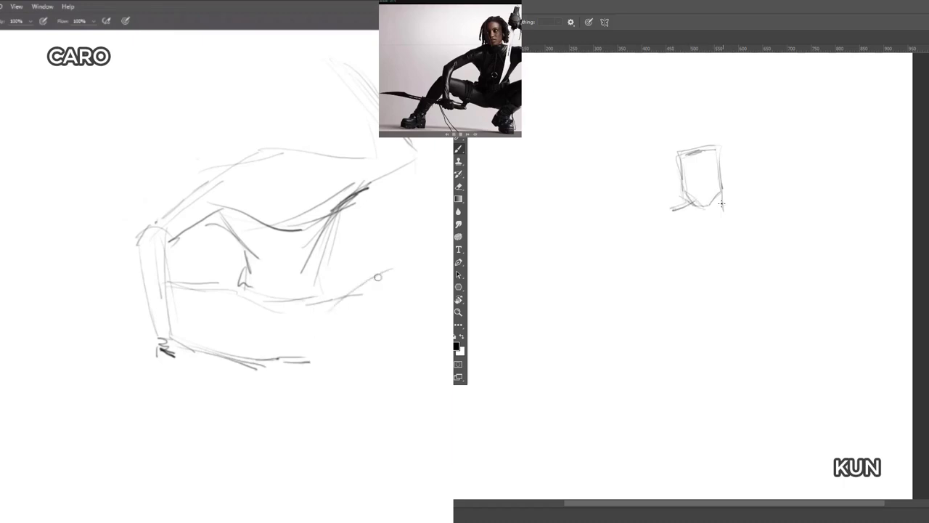
{"action": "left_click_drag", "start_coordinate": [335, 292], "coordinate": [405, 270]}
{"action": "left_click_drag", "start_coordinate": [720, 208], "coordinate": [734, 211]}
{"action": "left_click_drag", "start_coordinate": [405, 270], "coordinate": [428, 284]}
{"action": "mouse_move", "coordinate": [734, 211]}
{"action": "left_mouse_down"}
{"action": "mouse_move", "coordinate": [752, 211]}
{"action": "mouse_move", "coordinate": [731, 222]}
{"action": "mouse_move", "coordinate": [757, 213]}
{"action": "mouse_move", "coordinate": [752, 241]}
{"action": "mouse_move", "coordinate": [804, 204]}
{"action": "left_mouse_up"}
{"action": "left_click_drag", "start_coordinate": [427, 283], "coordinate": [432, 323]}
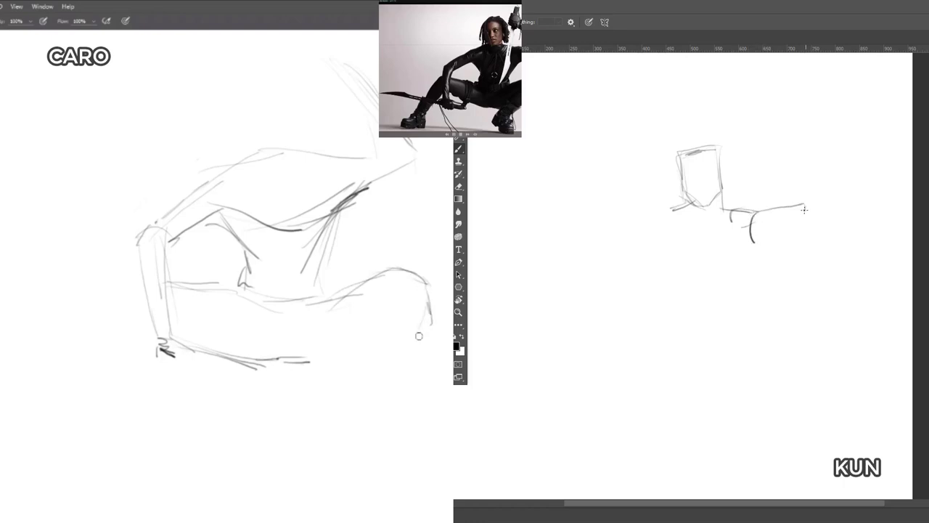
- Draw the shin below the raised-arm-side knee in the left sketch and close the upper arm and begin the forearm in the right sketch
{"action": "left_click_drag", "start_coordinate": [803, 205], "coordinate": [814, 223]}
{"action": "left_click_drag", "start_coordinate": [406, 342], "coordinate": [383, 377]}
{"action": "left_click_drag", "start_coordinate": [751, 241], "coordinate": [807, 220]}
{"action": "left_click_drag", "start_coordinate": [385, 296], "coordinate": [344, 333]}
{"action": "mouse_move", "coordinate": [805, 206]}
{"action": "left_mouse_down"}
{"action": "mouse_move", "coordinate": [814, 224]}
{"action": "mouse_move", "coordinate": [799, 216]}
{"action": "left_mouse_up"}
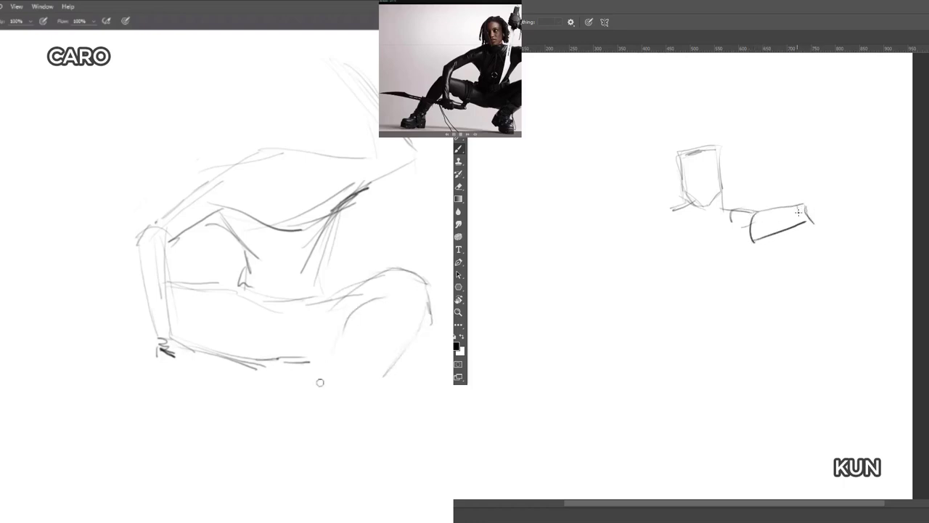
{"action": "left_click_drag", "start_coordinate": [377, 303], "coordinate": [319, 388]}
{"action": "left_click_drag", "start_coordinate": [783, 171], "coordinate": [807, 220]}
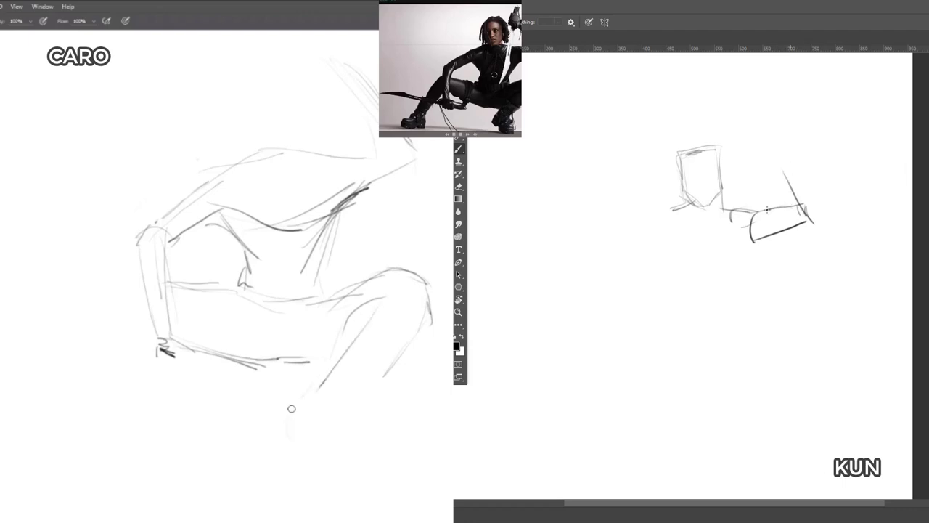
- Block in the boot on the raised-arm side in the left sketch and strengthen the head side and forearm lines in the right sketch
{"action": "mouse_move", "coordinate": [291, 408]}
{"action": "left_mouse_down"}
{"action": "mouse_move", "coordinate": [289, 436]}
{"action": "mouse_move", "coordinate": [312, 454]}
{"action": "left_mouse_up"}
{"action": "left_click_drag", "start_coordinate": [718, 193], "coordinate": [723, 211]}
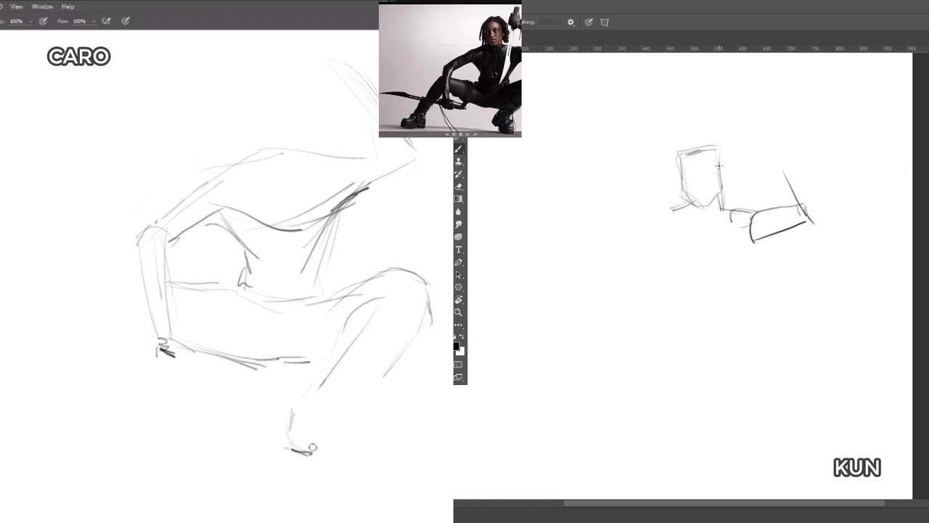
{"action": "left_click_drag", "start_coordinate": [719, 151], "coordinate": [722, 190]}
{"action": "left_click_drag", "start_coordinate": [318, 482], "coordinate": [379, 475]}
{"action": "mouse_move", "coordinate": [784, 149]}
{"action": "left_mouse_down"}
{"action": "mouse_move", "coordinate": [814, 192]}
{"action": "mouse_move", "coordinate": [807, 216]}
{"action": "left_mouse_up"}
{"action": "left_click_drag", "start_coordinate": [373, 477], "coordinate": [371, 454]}
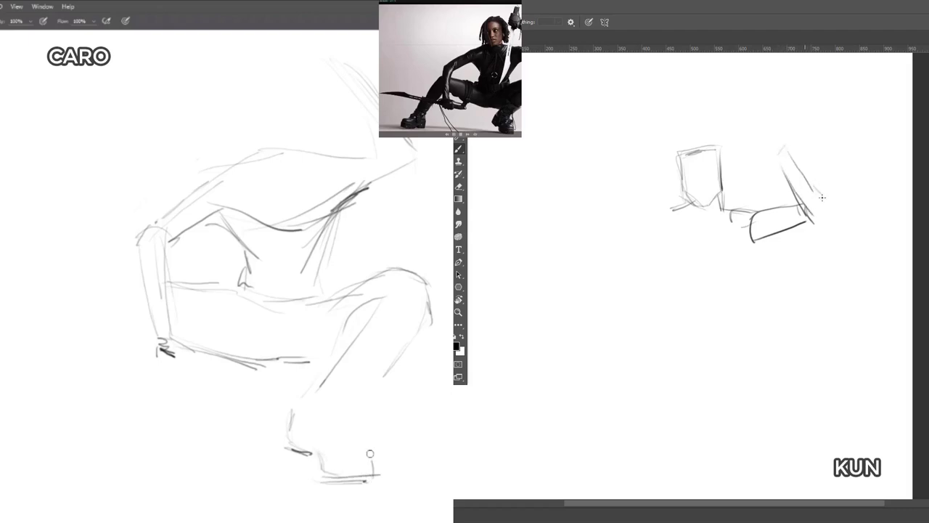
- Draw the calf and redraw the knee on the raised-arm side in the left sketch, and erase the forearm in the right sketch
{"action": "mouse_move", "coordinate": [821, 191]}
{"action": "left_mouse_down"}
{"action": "mouse_move", "coordinate": [815, 222]}
{"action": "mouse_move", "coordinate": [808, 215]}
{"action": "left_mouse_up"}
{"action": "left_click_drag", "start_coordinate": [315, 435], "coordinate": [408, 372]}
{"action": "mouse_move", "coordinate": [356, 403]}
{"action": "left_mouse_down"}
{"action": "mouse_move", "coordinate": [431, 297]}
{"action": "mouse_move", "coordinate": [426, 283]}
{"action": "left_mouse_up"}
{"action": "key", "text": "e"}
{"action": "mouse_move", "coordinate": [336, 302]}
{"action": "left_mouse_down"}
{"action": "mouse_move", "coordinate": [404, 271]}
{"action": "mouse_move", "coordinate": [344, 298]}
{"action": "mouse_move", "coordinate": [438, 304]}
{"action": "left_mouse_up"}
{"action": "key", "text": "e"}
{"action": "key", "text": "b"}
{"action": "left_click_drag", "start_coordinate": [789, 177], "coordinate": [804, 208]}
{"action": "left_click_drag", "start_coordinate": [320, 303], "coordinate": [430, 293]}
{"action": "left_click_drag", "start_coordinate": [804, 208], "coordinate": [818, 208]}
{"action": "left_click_drag", "start_coordinate": [350, 302], "coordinate": [433, 285]}
{"action": "left_click_drag", "start_coordinate": [817, 207], "coordinate": [819, 204]}
{"action": "left_click_drag", "start_coordinate": [408, 291], "coordinate": [435, 296]}
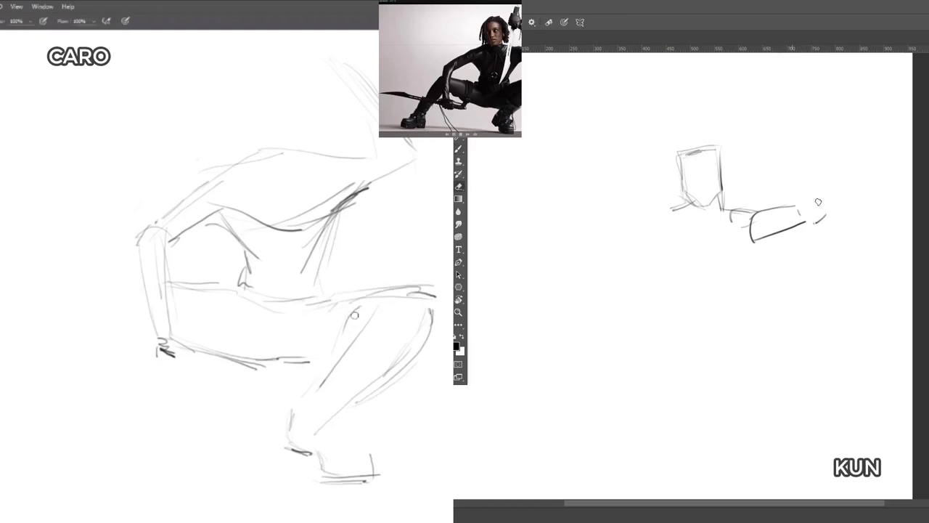
- Erase the remaining upper arm and shoulder in the right sketch, and reinforce the thigh underside and start the opposite knee in the left sketch
{"action": "mouse_move", "coordinate": [818, 204]}
{"action": "left_mouse_down"}
{"action": "mouse_move", "coordinate": [818, 220]}
{"action": "mouse_move", "coordinate": [809, 220]}
{"action": "left_mouse_up"}
{"action": "left_click_drag", "start_coordinate": [174, 341], "coordinate": [256, 368]}
{"action": "left_click_drag", "start_coordinate": [808, 220], "coordinate": [763, 237]}
{"action": "left_click_drag", "start_coordinate": [251, 366], "coordinate": [338, 362]}
{"action": "mouse_move", "coordinate": [763, 237]}
{"action": "left_mouse_down"}
{"action": "mouse_move", "coordinate": [765, 203]}
{"action": "mouse_move", "coordinate": [766, 228]}
{"action": "left_mouse_up"}
{"action": "left_click_drag", "start_coordinate": [140, 284], "coordinate": [114, 288]}
{"action": "left_click_drag", "start_coordinate": [766, 228], "coordinate": [742, 193]}
{"action": "left_click_drag", "start_coordinate": [114, 288], "coordinate": [98, 305]}
{"action": "mouse_move", "coordinate": [743, 193]}
{"action": "left_mouse_down"}
{"action": "mouse_move", "coordinate": [721, 222]}
{"action": "mouse_move", "coordinate": [748, 216]}
{"action": "left_mouse_up"}
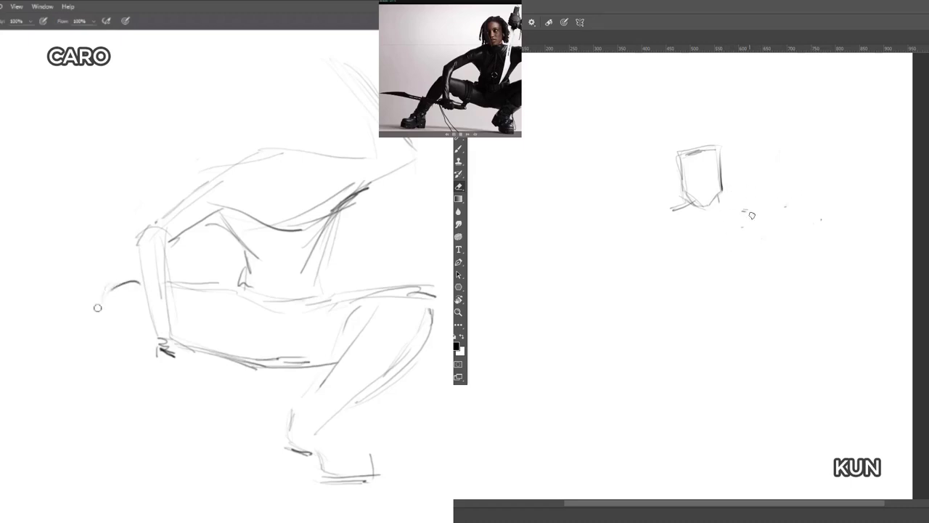
- Sketch the opposite knee, lower leg and boot in the left sketch and redraw the neck line in the right sketch
{"action": "mouse_move", "coordinate": [133, 280]}
{"action": "left_mouse_down"}
{"action": "mouse_move", "coordinate": [98, 299]}
{"action": "mouse_move", "coordinate": [29, 403]}
{"action": "left_mouse_up"}
{"action": "key", "text": "b"}
{"action": "left_click_drag", "start_coordinate": [719, 194], "coordinate": [722, 210]}
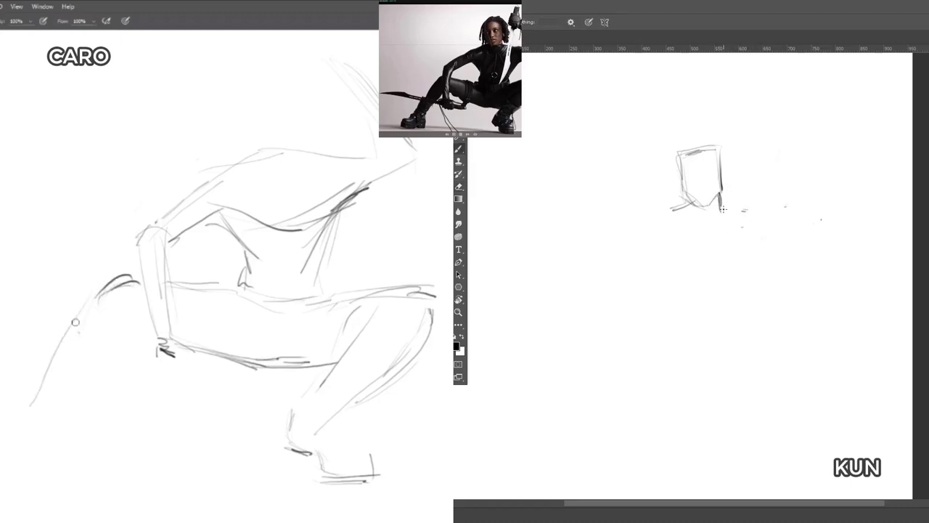
{"action": "left_click_drag", "start_coordinate": [30, 389], "coordinate": [1, 431]}
{"action": "mouse_move", "coordinate": [1, 472]}
{"action": "left_mouse_down"}
{"action": "mouse_move", "coordinate": [58, 458]}
{"action": "mouse_move", "coordinate": [58, 466]}
{"action": "left_mouse_up"}
{"action": "mouse_move", "coordinate": [73, 463]}
{"action": "left_mouse_down"}
{"action": "mouse_move", "coordinate": [58, 408]}
{"action": "mouse_move", "coordinate": [53, 423]}
{"action": "mouse_move", "coordinate": [112, 347]}
{"action": "left_mouse_up"}
{"action": "mouse_move", "coordinate": [56, 402]}
{"action": "left_mouse_down"}
{"action": "mouse_move", "coordinate": [104, 365]}
{"action": "mouse_move", "coordinate": [124, 325]}
{"action": "mouse_move", "coordinate": [116, 334]}
{"action": "mouse_move", "coordinate": [133, 329]}
{"action": "mouse_move", "coordinate": [52, 421]}
{"action": "left_mouse_up"}
{"action": "left_click_drag", "start_coordinate": [128, 322], "coordinate": [146, 333]}
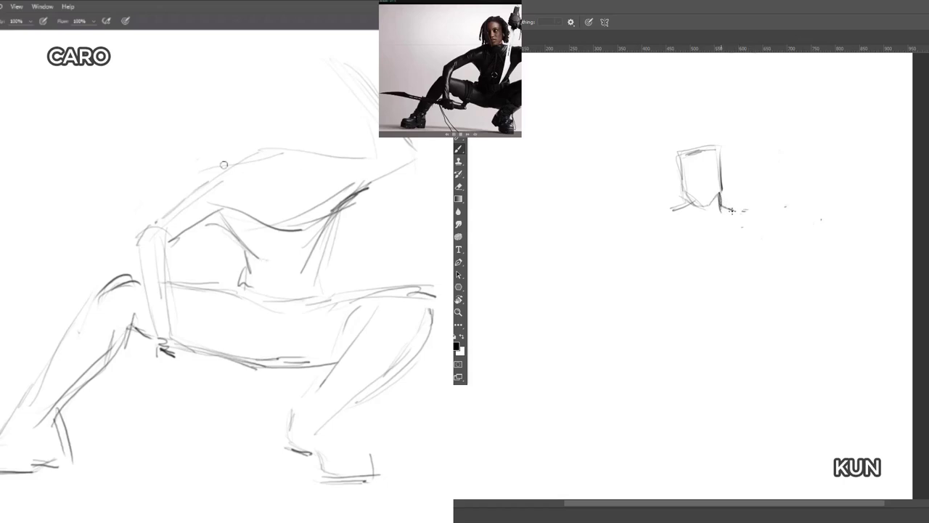
- Outline the bent arm's rounded shoulder in the left sketch and redraw the upper arm as a cylinder with a shoulder joint in the right sketch
{"action": "mouse_move", "coordinate": [236, 156]}
{"action": "left_mouse_down"}
{"action": "mouse_move", "coordinate": [198, 188]}
{"action": "mouse_move", "coordinate": [236, 156]}
{"action": "left_mouse_up"}
{"action": "left_click_drag", "start_coordinate": [750, 215], "coordinate": [795, 207]}
{"action": "left_click_drag", "start_coordinate": [244, 155], "coordinate": [200, 183]}
{"action": "mouse_move", "coordinate": [792, 209]}
{"action": "left_mouse_down"}
{"action": "mouse_move", "coordinate": [768, 205]}
{"action": "mouse_move", "coordinate": [738, 209]}
{"action": "left_mouse_up"}
{"action": "left_click_drag", "start_coordinate": [201, 178], "coordinate": [159, 214]}
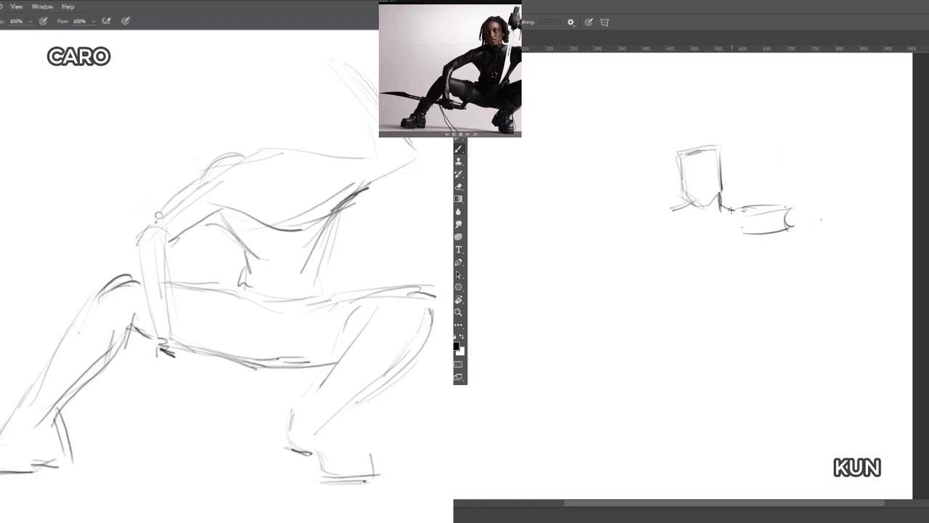
{"action": "mouse_move", "coordinate": [730, 209]}
{"action": "left_mouse_down"}
{"action": "mouse_move", "coordinate": [750, 234]}
{"action": "mouse_move", "coordinate": [728, 233]}
{"action": "mouse_move", "coordinate": [788, 218]}
{"action": "mouse_move", "coordinate": [782, 199]}
{"action": "mouse_move", "coordinate": [786, 222]}
{"action": "left_mouse_up"}
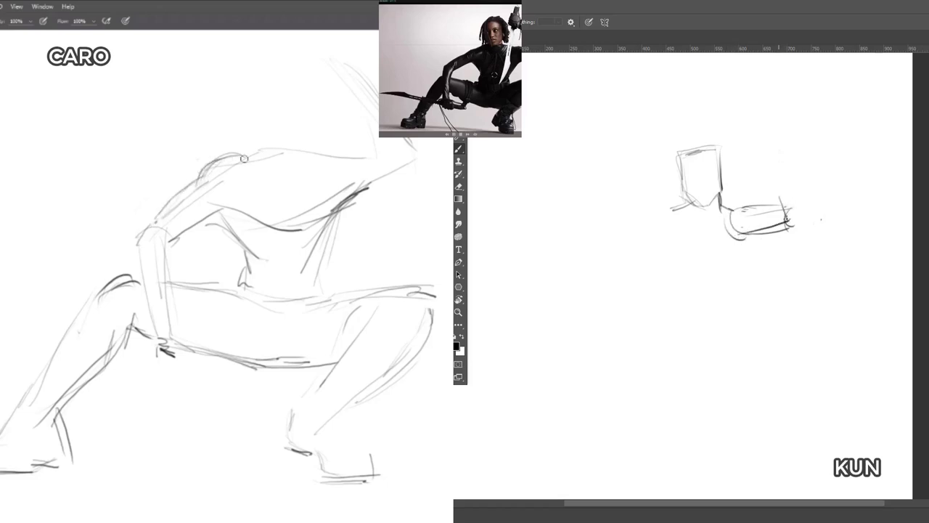
- Draw both edges of the raised forearm in the right sketch and firm up the bent arm's shoulder, elbow and outer forearm in the left sketch
{"action": "left_click_drag", "start_coordinate": [244, 158], "coordinate": [196, 180]}
{"action": "left_click_drag", "start_coordinate": [759, 172], "coordinate": [787, 213]}
{"action": "left_click_drag", "start_coordinate": [156, 220], "coordinate": [136, 236]}
{"action": "left_click_drag", "start_coordinate": [755, 162], "coordinate": [787, 213]}
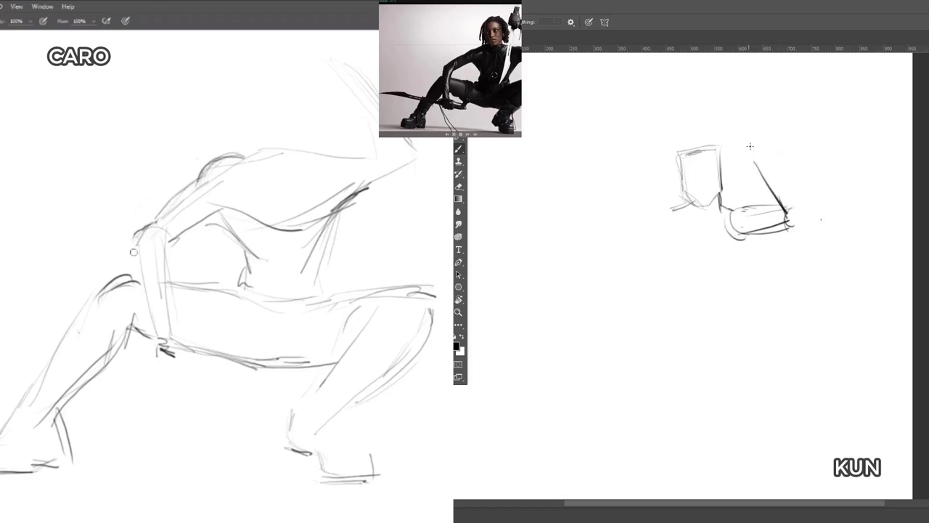
{"action": "mouse_move", "coordinate": [751, 148]}
{"action": "left_mouse_down"}
{"action": "mouse_move", "coordinate": [748, 159]}
{"action": "mouse_move", "coordinate": [806, 201]}
{"action": "left_mouse_up"}
{"action": "left_click_drag", "start_coordinate": [135, 235], "coordinate": [155, 338]}
- Build the rounded elbow joint of the raised arm in the right sketch and refine both edges of the lowered forearm in the left sketch
{"action": "left_click_drag", "start_coordinate": [801, 202], "coordinate": [792, 219]}
{"action": "left_click_drag", "start_coordinate": [136, 262], "coordinate": [156, 346]}
{"action": "left_click_drag", "start_coordinate": [796, 209], "coordinate": [792, 220]}
{"action": "left_click_drag", "start_coordinate": [152, 324], "coordinate": [157, 345]}
{"action": "left_click_drag", "start_coordinate": [804, 200], "coordinate": [790, 205]}
{"action": "left_click_drag", "start_coordinate": [162, 235], "coordinate": [167, 297]}
{"action": "left_click_drag", "start_coordinate": [803, 198], "coordinate": [807, 209]}
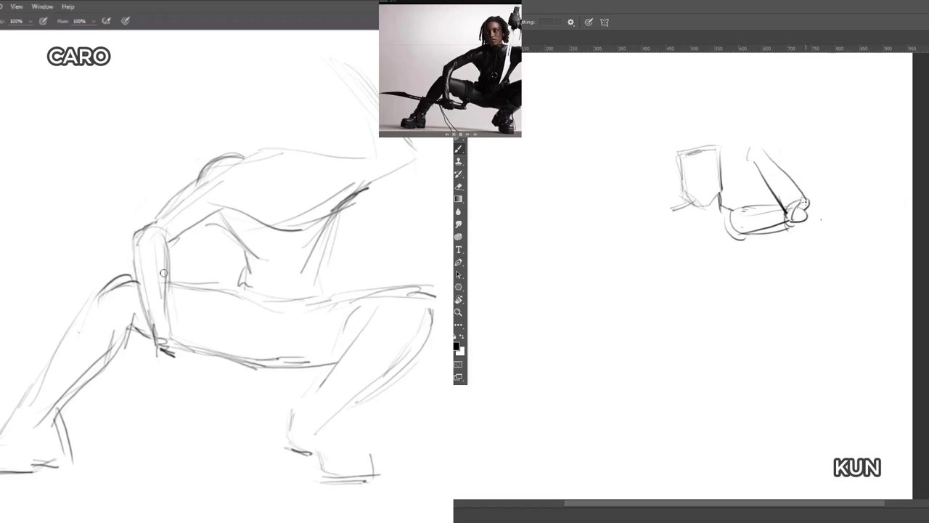
- Finish the lowered forearm's inner contour in the left sketch and block in the raised hand beside the head in the right sketch
{"action": "left_click_drag", "start_coordinate": [164, 273], "coordinate": [172, 337]}
{"action": "mouse_move", "coordinate": [787, 209]}
{"action": "left_mouse_down"}
{"action": "mouse_move", "coordinate": [808, 200]}
{"action": "mouse_move", "coordinate": [803, 209]}
{"action": "left_mouse_up"}
{"action": "left_click_drag", "start_coordinate": [171, 242], "coordinate": [193, 228]}
{"action": "mouse_move", "coordinate": [769, 159]}
{"action": "left_mouse_down"}
{"action": "mouse_move", "coordinate": [723, 145]}
{"action": "mouse_move", "coordinate": [747, 166]}
{"action": "left_mouse_up"}
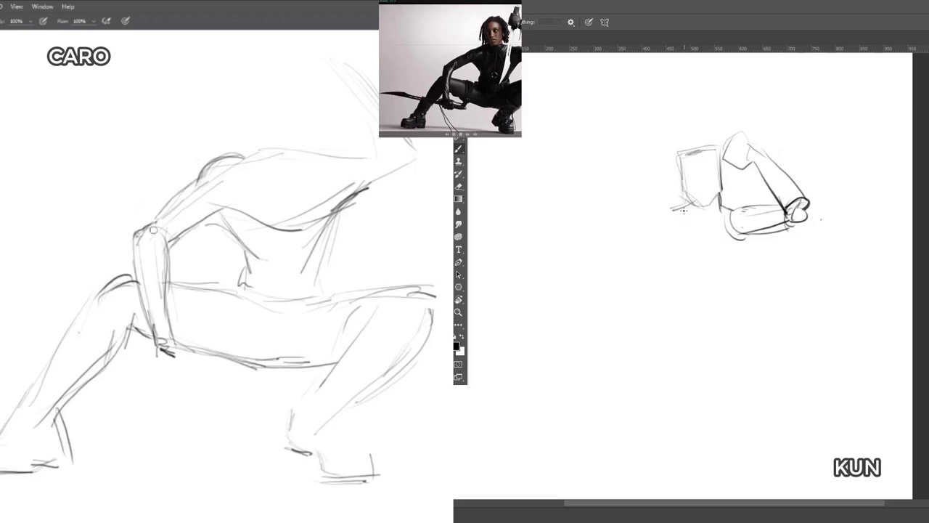
- Block in the opposite shoulder and begin its extended upper arm in the right sketch, and redraw the outer arm and shoulder contour in the left sketch
{"action": "left_click_drag", "start_coordinate": [675, 213], "coordinate": [677, 235]}
{"action": "mouse_move", "coordinate": [147, 224]}
{"action": "left_mouse_down"}
{"action": "mouse_move", "coordinate": [271, 148]}
{"action": "mouse_move", "coordinate": [337, 146]}
{"action": "left_mouse_up"}
{"action": "mouse_move", "coordinate": [663, 209]}
{"action": "left_mouse_down"}
{"action": "mouse_move", "coordinate": [651, 213]}
{"action": "mouse_move", "coordinate": [661, 242]}
{"action": "left_mouse_up"}
{"action": "mouse_move", "coordinate": [154, 219]}
{"action": "left_mouse_down"}
{"action": "mouse_move", "coordinate": [201, 175]}
{"action": "mouse_move", "coordinate": [290, 154]}
{"action": "left_mouse_up"}
{"action": "mouse_move", "coordinate": [666, 217]}
{"action": "left_mouse_down"}
{"action": "mouse_move", "coordinate": [668, 242]}
{"action": "mouse_move", "coordinate": [682, 236]}
{"action": "left_mouse_up"}
{"action": "left_click_drag", "start_coordinate": [663, 236], "coordinate": [683, 236]}
{"action": "left_click_drag", "start_coordinate": [295, 148], "coordinate": [345, 147]}
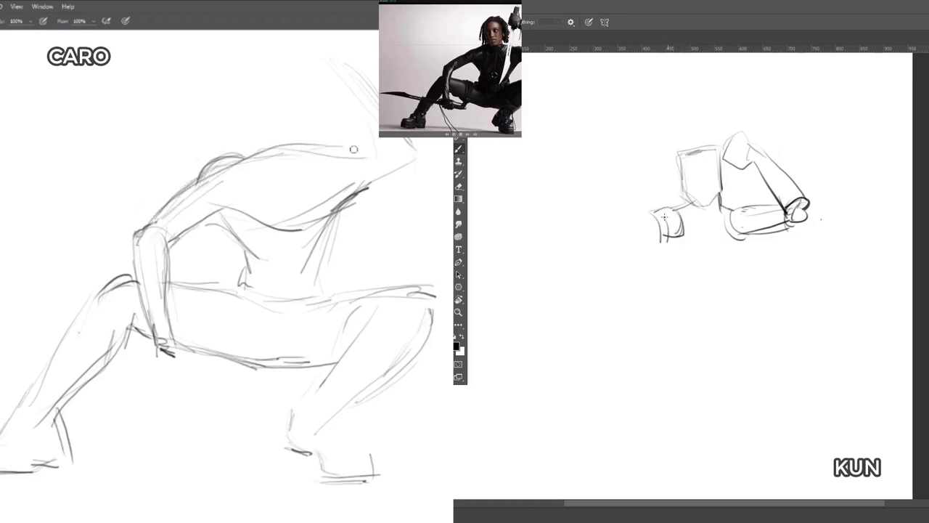
{"action": "mouse_move", "coordinate": [655, 212]}
{"action": "left_mouse_down"}
{"action": "mouse_move", "coordinate": [598, 239]}
{"action": "mouse_move", "coordinate": [602, 257]}
{"action": "mouse_move", "coordinate": [660, 242]}
{"action": "left_mouse_up"}
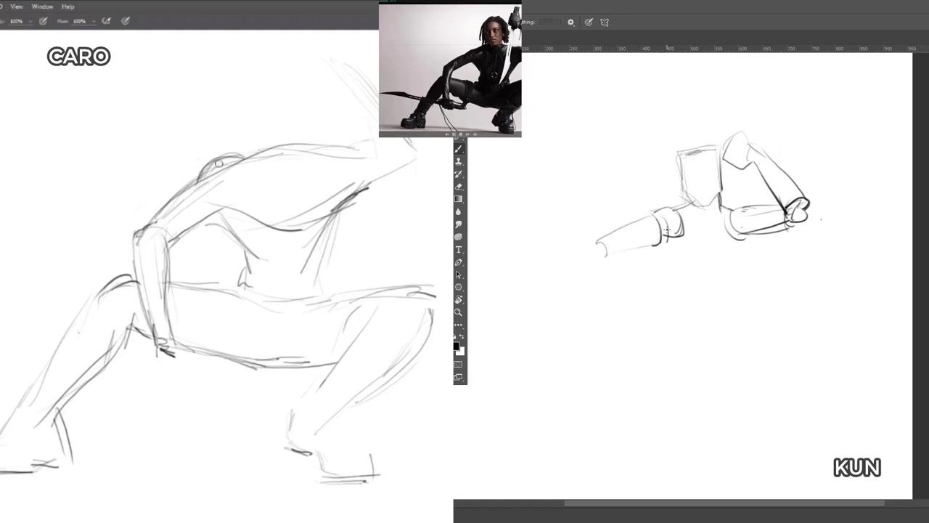
- Firm up the shoulder line and extended arm's underside in the left sketch, and draw the lowered arm's elbow and first forearm lines in the right sketch
{"action": "left_click_drag", "start_coordinate": [260, 151], "coordinate": [356, 149]}
{"action": "left_click_drag", "start_coordinate": [606, 250], "coordinate": [612, 266]}
{"action": "left_click_drag", "start_coordinate": [345, 144], "coordinate": [383, 148]}
{"action": "left_click_drag", "start_coordinate": [591, 245], "coordinate": [603, 254]}
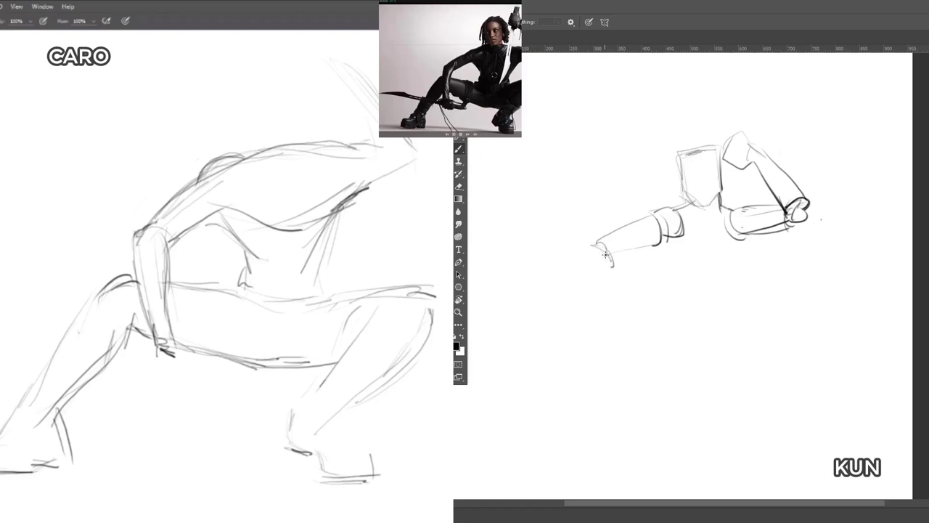
{"action": "left_click_drag", "start_coordinate": [369, 188], "coordinate": [422, 169]}
{"action": "left_click_drag", "start_coordinate": [593, 247], "coordinate": [598, 298]}
{"action": "left_click_drag", "start_coordinate": [395, 173], "coordinate": [423, 161]}
{"action": "left_click_drag", "start_coordinate": [590, 248], "coordinate": [587, 305]}
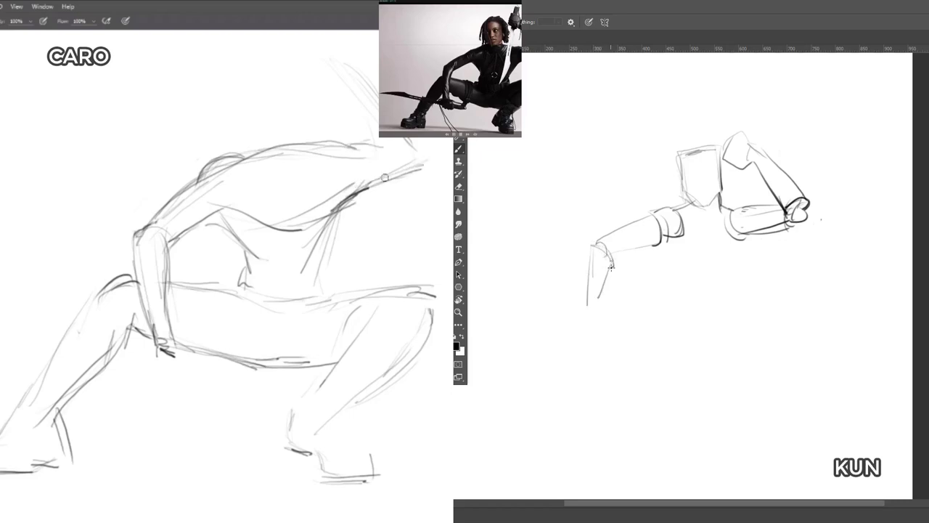
- Finish the extended upper arm's elbow end and top edge in the left sketch, and reinforce both edges of the lowered forearm in the right sketch
{"action": "left_click_drag", "start_coordinate": [352, 192], "coordinate": [425, 166]}
{"action": "left_click_drag", "start_coordinate": [604, 289], "coordinate": [599, 321]}
{"action": "left_click_drag", "start_coordinate": [438, 145], "coordinate": [431, 162]}
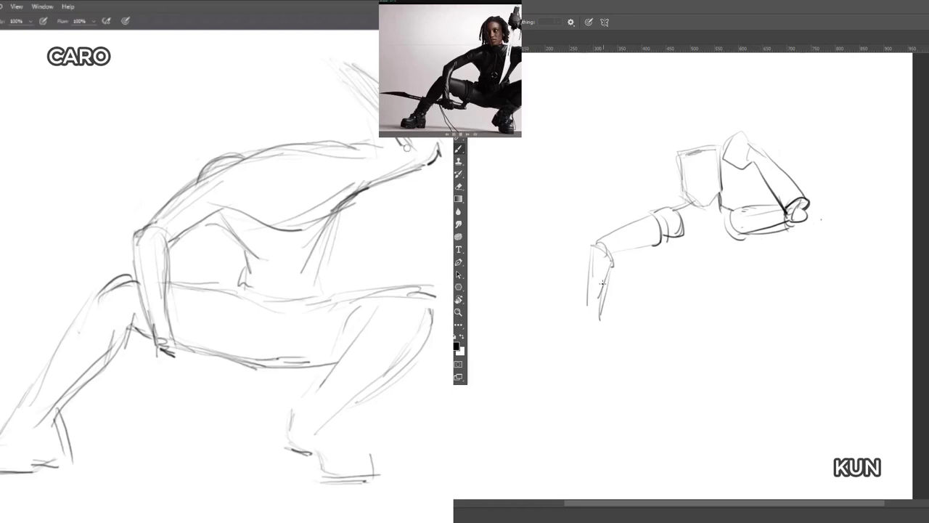
{"action": "left_click_drag", "start_coordinate": [380, 144], "coordinate": [395, 141]}
{"action": "left_click_drag", "start_coordinate": [587, 308], "coordinate": [589, 248]}
{"action": "left_click_drag", "start_coordinate": [378, 149], "coordinate": [349, 150]}
{"action": "mouse_move", "coordinate": [593, 249]}
{"action": "left_mouse_down"}
{"action": "mouse_move", "coordinate": [612, 265]}
{"action": "mouse_move", "coordinate": [587, 321]}
{"action": "left_mouse_up"}
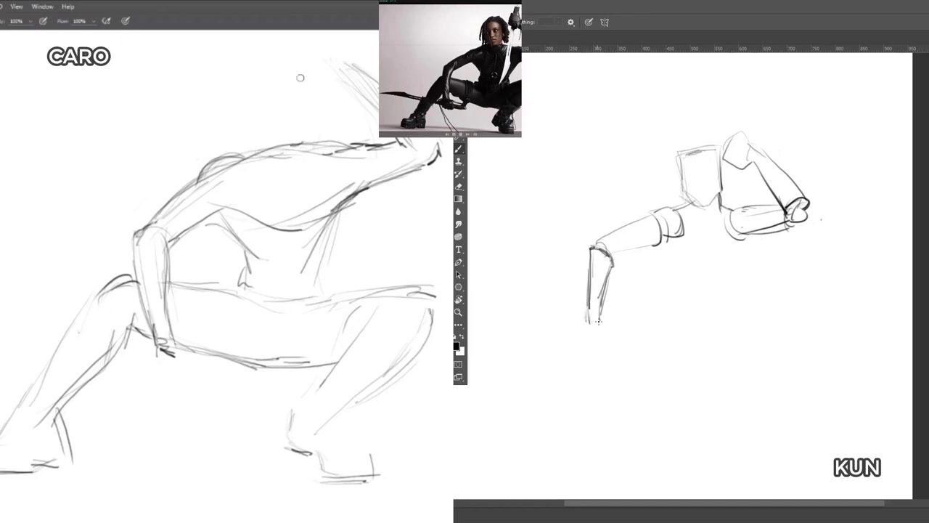
- Sketch the rounded head and hair outline in the left sketch, and block in the lowered hand and first ribcage line in the right sketch
{"action": "left_click_drag", "start_coordinate": [239, 67], "coordinate": [225, 99]}
{"action": "left_click_drag", "start_coordinate": [600, 318], "coordinate": [615, 326]}
{"action": "mouse_move", "coordinate": [614, 326]}
{"action": "left_mouse_down"}
{"action": "mouse_move", "coordinate": [611, 341]}
{"action": "mouse_move", "coordinate": [598, 339]}
{"action": "mouse_move", "coordinate": [611, 341]}
{"action": "left_mouse_up"}
{"action": "mouse_move", "coordinate": [244, 139]}
{"action": "left_mouse_down"}
{"action": "mouse_move", "coordinate": [249, 62]}
{"action": "mouse_move", "coordinate": [322, 50]}
{"action": "left_mouse_up"}
{"action": "left_click_drag", "start_coordinate": [681, 248], "coordinate": [685, 260]}
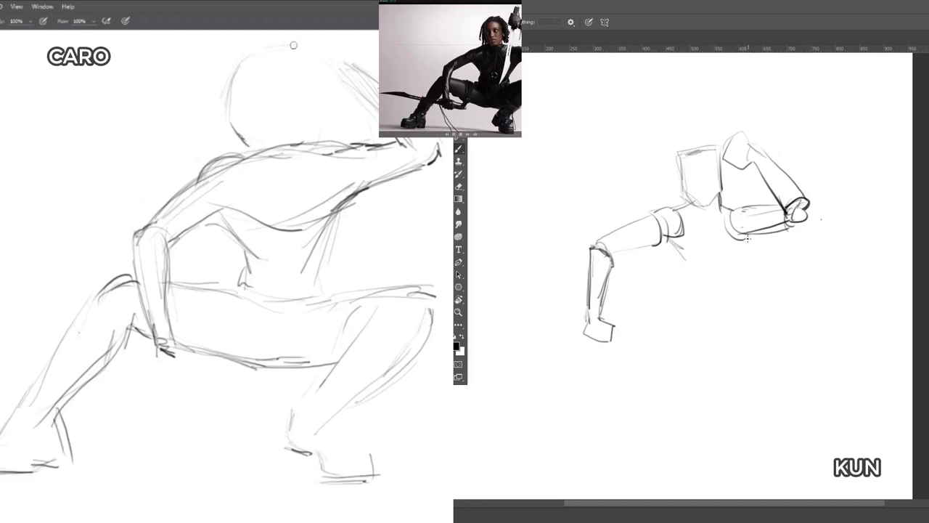
{"action": "left_click_drag", "start_coordinate": [294, 45], "coordinate": [339, 109]}
{"action": "mouse_move", "coordinate": [311, 64]}
{"action": "left_mouse_down"}
{"action": "mouse_move", "coordinate": [333, 132]}
{"action": "mouse_move", "coordinate": [308, 135]}
{"action": "left_mouse_up"}
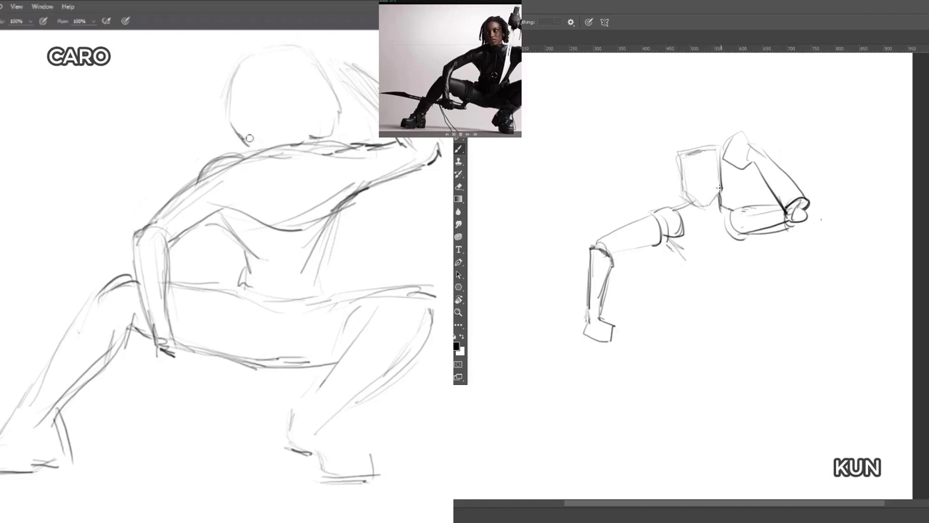
- Draw the jaw and face edges in the left sketch, and add curved ribcage and waist lines to the torso in the right sketch
{"action": "left_click_drag", "start_coordinate": [236, 139], "coordinate": [270, 153]}
{"action": "mouse_move", "coordinate": [677, 251]}
{"action": "left_mouse_down"}
{"action": "mouse_move", "coordinate": [673, 279]}
{"action": "mouse_move", "coordinate": [736, 260]}
{"action": "mouse_move", "coordinate": [715, 271]}
{"action": "left_mouse_up"}
{"action": "left_click_drag", "start_coordinate": [305, 132], "coordinate": [283, 148]}
{"action": "left_click_drag", "start_coordinate": [676, 280], "coordinate": [743, 270]}
{"action": "left_click_drag", "start_coordinate": [305, 71], "coordinate": [307, 132]}
{"action": "left_click_drag", "start_coordinate": [676, 283], "coordinate": [731, 290]}
{"action": "left_click_drag", "start_coordinate": [241, 78], "coordinate": [254, 146]}
{"action": "left_click_drag", "start_coordinate": [675, 281], "coordinate": [706, 299]}
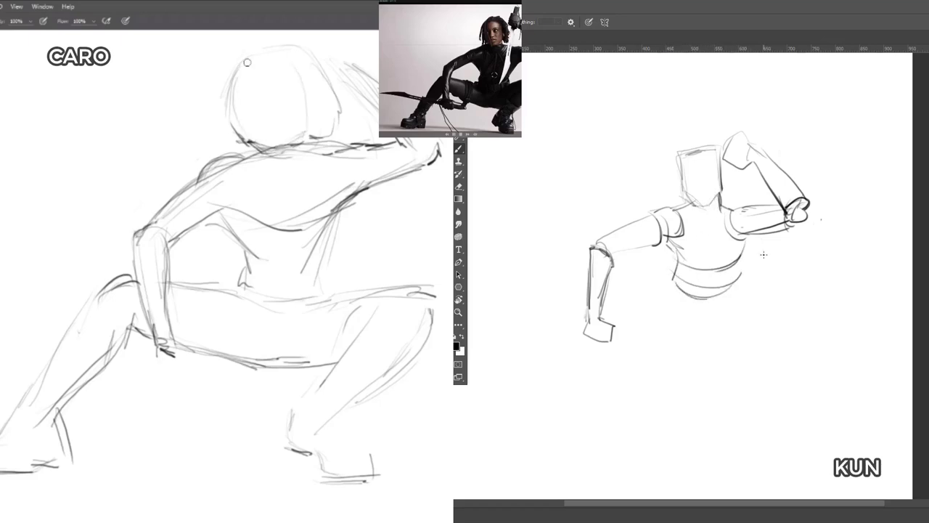
- Round off the face and add its centre and brow guidelines in the left sketch, and draw both waist sides in the right sketch
{"action": "left_click_drag", "start_coordinate": [238, 78], "coordinate": [307, 90]}
{"action": "left_click_drag", "start_coordinate": [745, 256], "coordinate": [735, 286]}
{"action": "left_click_drag", "start_coordinate": [665, 242], "coordinate": [669, 282]}
{"action": "left_click_drag", "start_coordinate": [258, 79], "coordinate": [276, 146]}
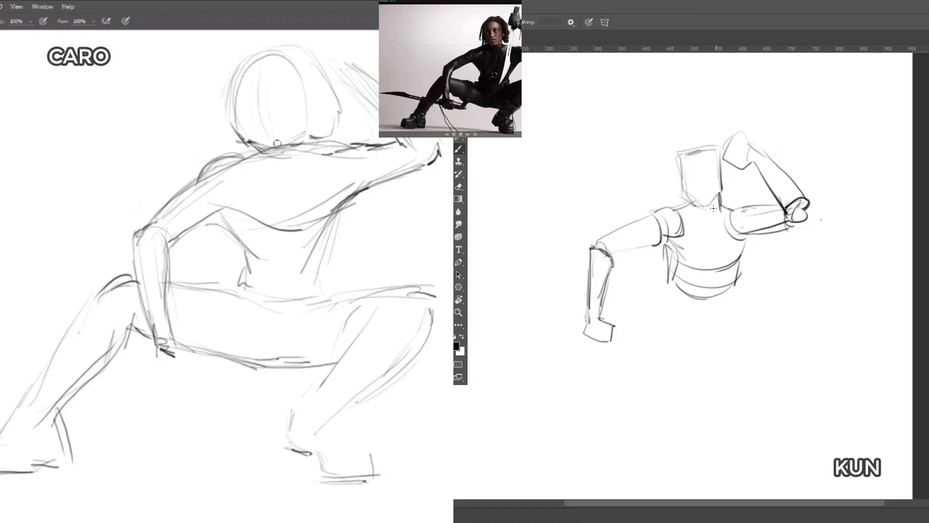
{"action": "left_click_drag", "start_coordinate": [235, 93], "coordinate": [325, 80]}
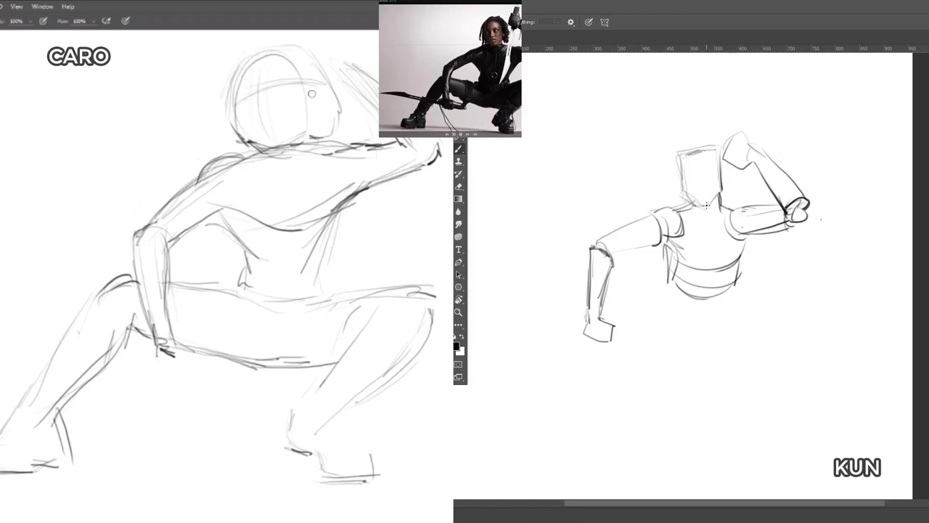
{"action": "left_click_drag", "start_coordinate": [262, 56], "coordinate": [266, 132]}
{"action": "left_click_drag", "start_coordinate": [309, 152], "coordinate": [335, 147]}
- Block in the hips, crotch and the thigh behind the lowered hand in the right sketch, and reinforce the waist's side in the left sketch
{"action": "mouse_move", "coordinate": [675, 299]}
{"action": "left_mouse_down"}
{"action": "mouse_move", "coordinate": [700, 306]}
{"action": "mouse_move", "coordinate": [734, 295]}
{"action": "mouse_move", "coordinate": [714, 318]}
{"action": "mouse_move", "coordinate": [675, 303]}
{"action": "mouse_move", "coordinate": [686, 330]}
{"action": "mouse_move", "coordinate": [742, 298]}
{"action": "left_mouse_up"}
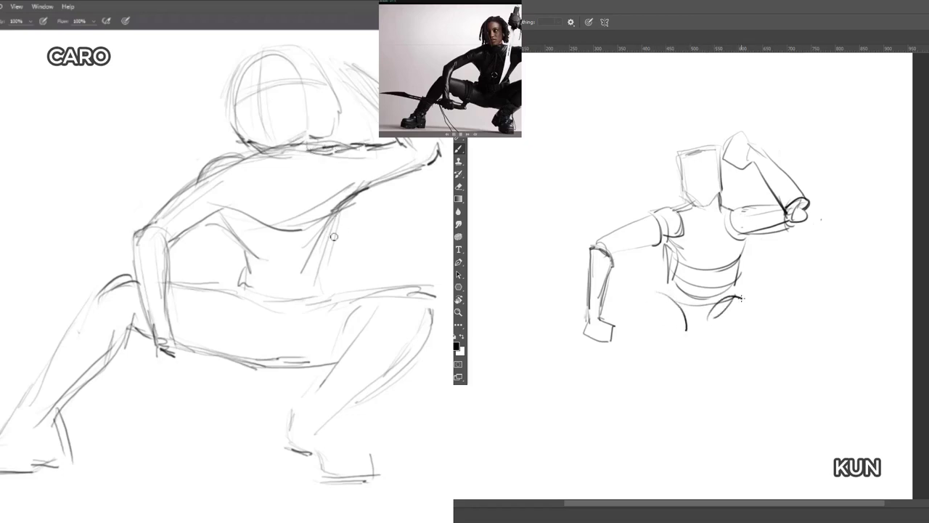
{"action": "mouse_move", "coordinate": [679, 321]}
{"action": "left_mouse_down"}
{"action": "mouse_move", "coordinate": [690, 338]}
{"action": "mouse_move", "coordinate": [709, 336]}
{"action": "left_mouse_up"}
{"action": "left_click_drag", "start_coordinate": [329, 221], "coordinate": [321, 283]}
{"action": "left_click_drag", "start_coordinate": [610, 283], "coordinate": [674, 294]}
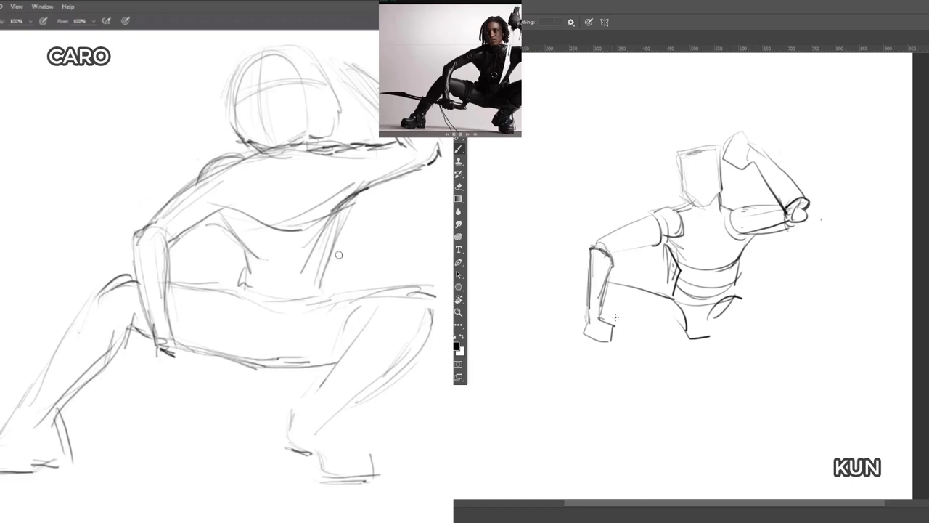
{"action": "left_click_drag", "start_coordinate": [612, 317], "coordinate": [665, 351]}
{"action": "mouse_move", "coordinate": [675, 305]}
{"action": "left_mouse_down"}
{"action": "mouse_move", "coordinate": [672, 346]}
{"action": "mouse_move", "coordinate": [673, 332]}
{"action": "left_mouse_up"}
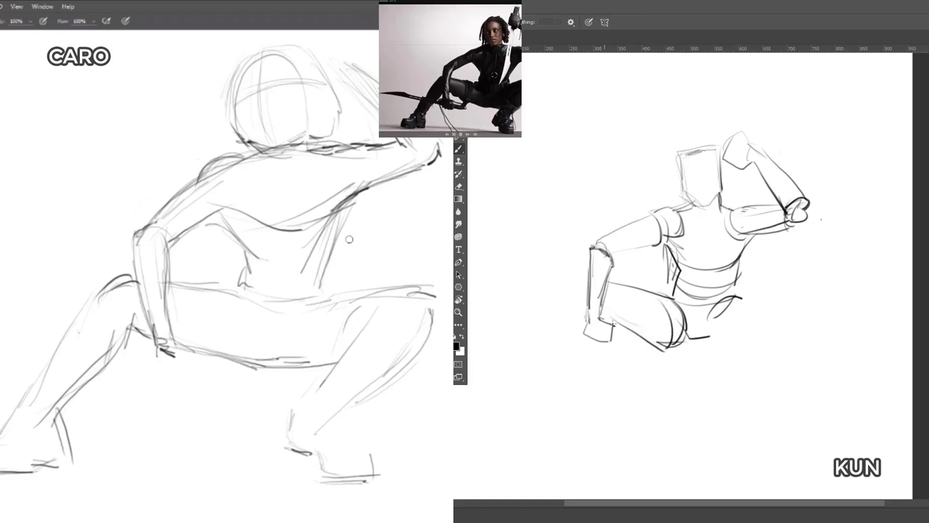
{"action": "mouse_move", "coordinate": [614, 325]}
{"action": "left_mouse_down"}
{"action": "mouse_move", "coordinate": [615, 345]}
{"action": "mouse_move", "coordinate": [617, 328]}
{"action": "left_mouse_up"}
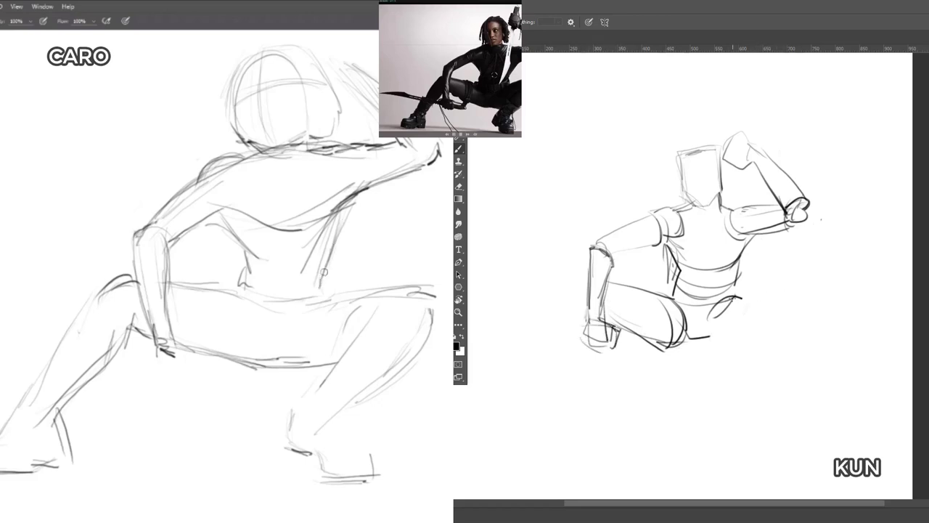
- Redraw the torso's side and add chest guidelines in the left sketch, and draw the opposite hip and thigh's top edge in the right sketch
{"action": "left_click_drag", "start_coordinate": [324, 276], "coordinate": [361, 199]}
{"action": "left_click_drag", "start_coordinate": [749, 293], "coordinate": [784, 290]}
{"action": "left_click_drag", "start_coordinate": [368, 187], "coordinate": [327, 293]}
{"action": "left_click_drag", "start_coordinate": [746, 294], "coordinate": [779, 287]}
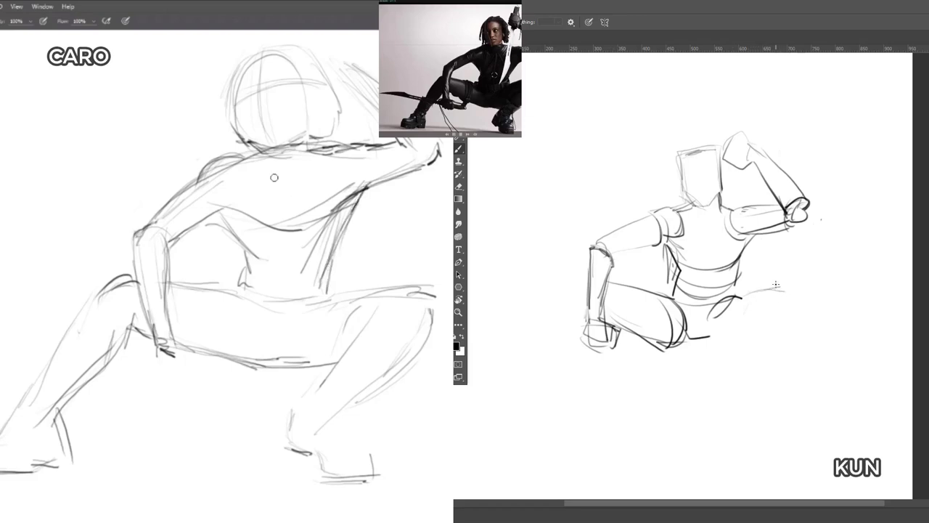
{"action": "left_click_drag", "start_coordinate": [254, 216], "coordinate": [319, 204]}
{"action": "left_click_drag", "start_coordinate": [739, 273], "coordinate": [729, 296]}
{"action": "left_click_drag", "start_coordinate": [274, 153], "coordinate": [274, 212]}
{"action": "mouse_move", "coordinate": [737, 298]}
{"action": "left_mouse_down"}
{"action": "mouse_move", "coordinate": [719, 339]}
{"action": "mouse_move", "coordinate": [775, 291]}
{"action": "left_mouse_up"}
- Draw the chest crease running into the lowered arm's armpit in the left sketch, and block in the bent knee in the right sketch
{"action": "mouse_move", "coordinate": [204, 204]}
{"action": "left_mouse_down"}
{"action": "mouse_move", "coordinate": [246, 204]}
{"action": "mouse_move", "coordinate": [256, 193]}
{"action": "left_mouse_up"}
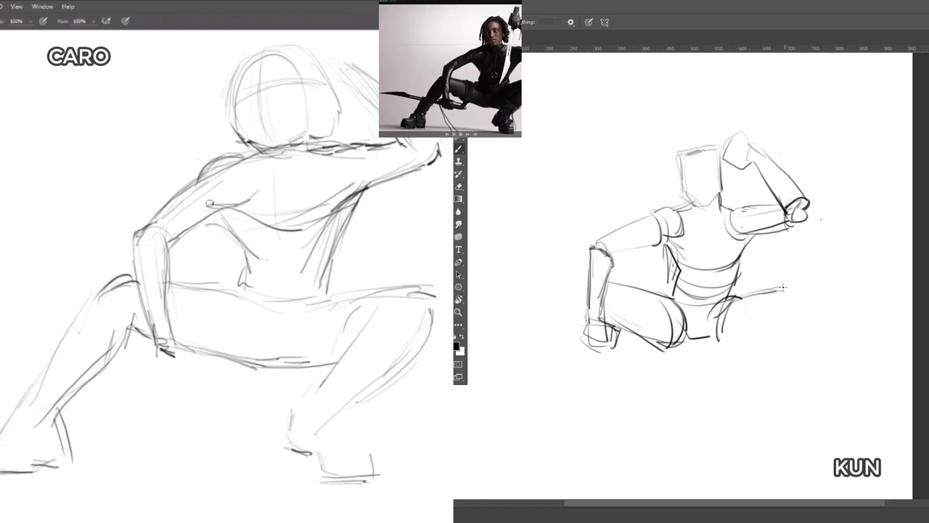
{"action": "left_click_drag", "start_coordinate": [783, 286], "coordinate": [786, 313]}
{"action": "left_click_drag", "start_coordinate": [217, 203], "coordinate": [261, 181]}
{"action": "mouse_move", "coordinate": [784, 289]}
{"action": "left_mouse_down"}
{"action": "mouse_move", "coordinate": [796, 286]}
{"action": "mouse_move", "coordinate": [806, 308]}
{"action": "mouse_move", "coordinate": [796, 312]}
{"action": "left_mouse_up"}
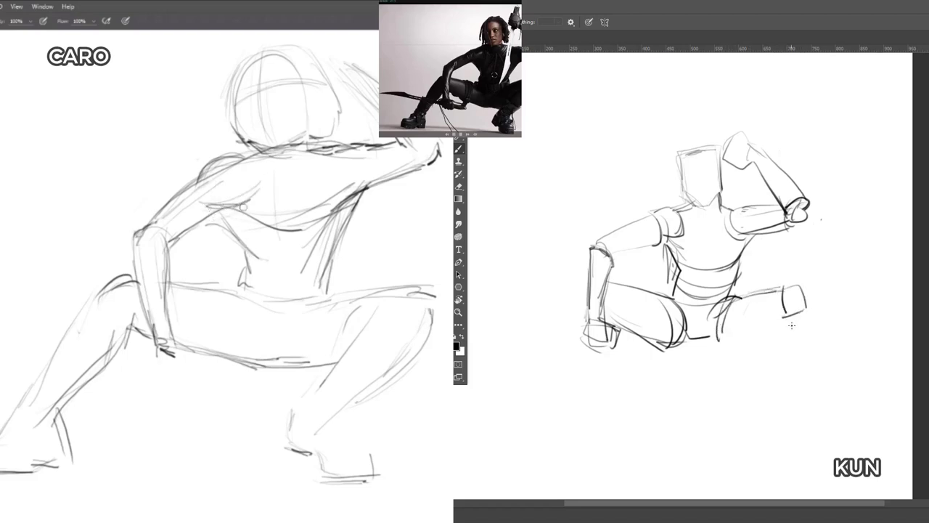
{"action": "left_click_drag", "start_coordinate": [221, 203], "coordinate": [260, 182]}
- Build the rounded shoulder of the lowered arm in the left sketch, and draw the thigh's inner end, underside and outer shin in the right sketch
{"action": "left_click_drag", "start_coordinate": [726, 299], "coordinate": [719, 339]}
{"action": "left_click_drag", "start_coordinate": [210, 159], "coordinate": [201, 197]}
{"action": "left_click_drag", "start_coordinate": [720, 338], "coordinate": [733, 341]}
{"action": "left_click_drag", "start_coordinate": [227, 156], "coordinate": [234, 191]}
{"action": "left_click_drag", "start_coordinate": [783, 315], "coordinate": [749, 343]}
{"action": "left_click_drag", "start_coordinate": [199, 187], "coordinate": [234, 169]}
{"action": "left_click_drag", "start_coordinate": [813, 312], "coordinate": [772, 368]}
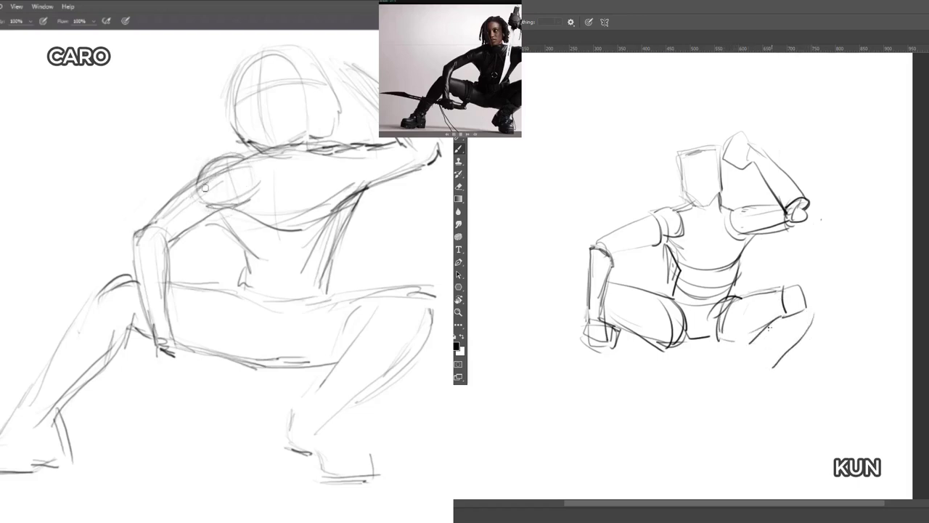
- Mark the upper arm's contour and the extended arm's armpit line in the left sketch, and draw the bent lower leg and ankle in the right sketch
{"action": "left_click_drag", "start_coordinate": [205, 186], "coordinate": [167, 219]}
{"action": "mouse_move", "coordinate": [772, 326]}
{"action": "left_mouse_down"}
{"action": "mouse_move", "coordinate": [734, 374]}
{"action": "mouse_move", "coordinate": [772, 378]}
{"action": "left_mouse_up"}
{"action": "left_click_drag", "start_coordinate": [372, 152], "coordinate": [342, 200]}
{"action": "left_click_drag", "start_coordinate": [811, 313], "coordinate": [780, 355]}
{"action": "left_click_drag", "start_coordinate": [372, 154], "coordinate": [351, 200]}
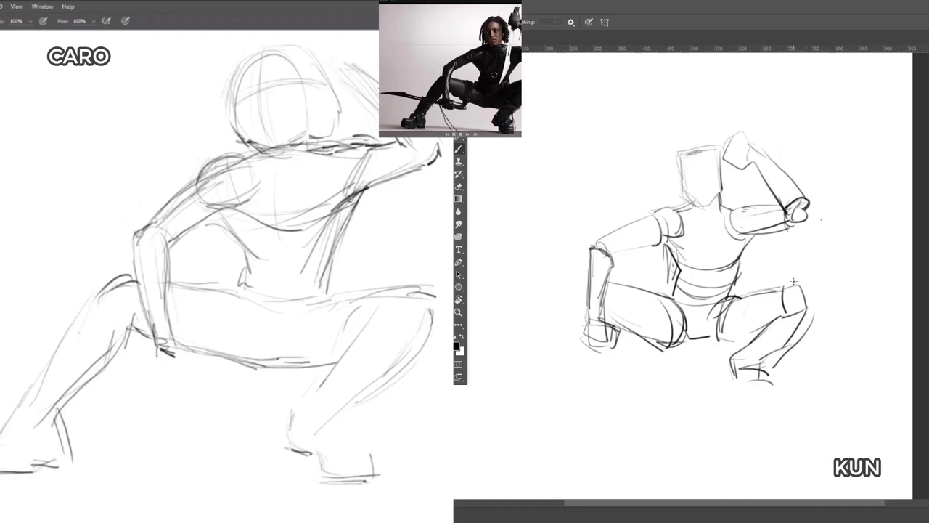
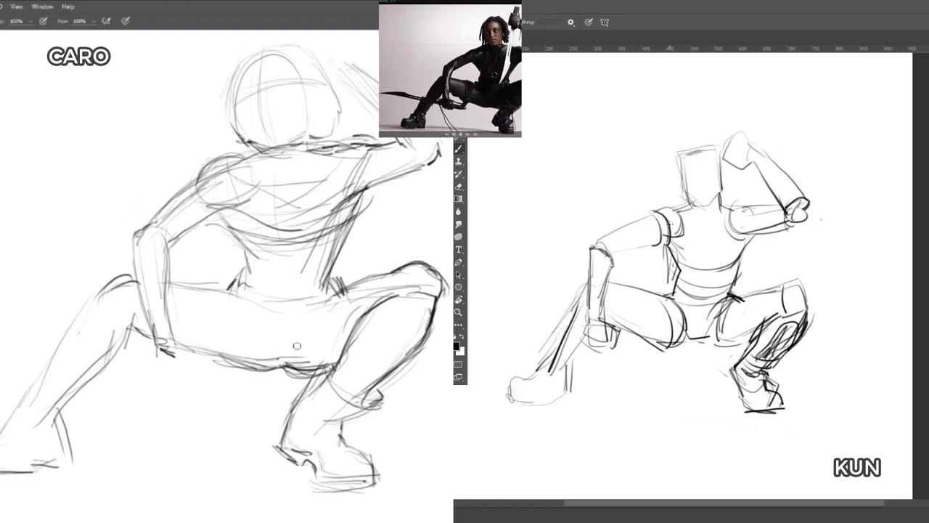
- Sketch a small study of a cylindrical limb joined to a rounded form in the empty area beside the left figure's head
{"action": "left_click_drag", "start_coordinate": [86, 123], "coordinate": [115, 96]}
{"action": "mouse_move", "coordinate": [87, 133]}
{"action": "left_mouse_down"}
{"action": "mouse_move", "coordinate": [122, 120]}
{"action": "mouse_move", "coordinate": [117, 99]}
{"action": "mouse_move", "coordinate": [141, 114]}
{"action": "mouse_move", "coordinate": [149, 99]}
{"action": "mouse_move", "coordinate": [125, 93]}
{"action": "left_mouse_up"}
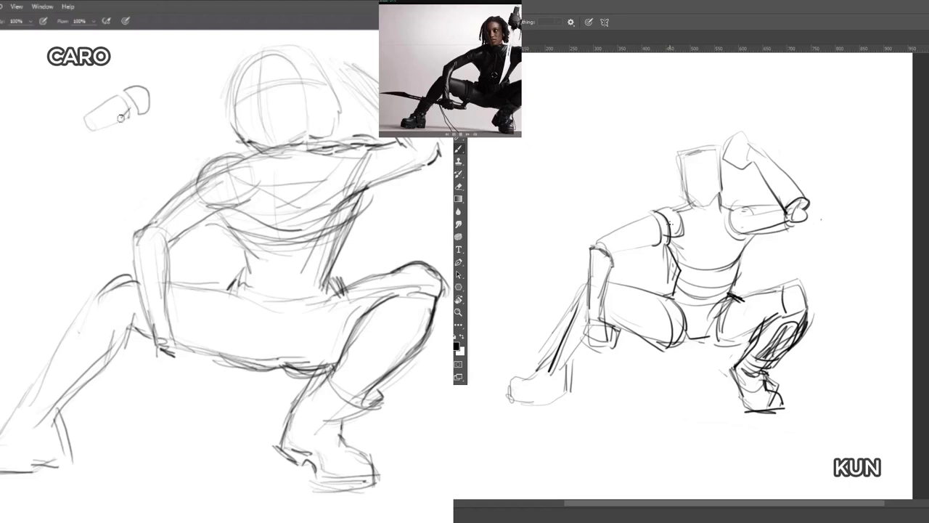
{"action": "mouse_move", "coordinate": [121, 117]}
{"action": "left_mouse_down"}
{"action": "mouse_move", "coordinate": [106, 126]}
{"action": "mouse_move", "coordinate": [125, 113]}
{"action": "left_mouse_up"}
{"action": "mouse_move", "coordinate": [118, 100]}
{"action": "left_mouse_down"}
{"action": "mouse_move", "coordinate": [81, 118]}
{"action": "mouse_move", "coordinate": [114, 125]}
{"action": "left_mouse_up"}
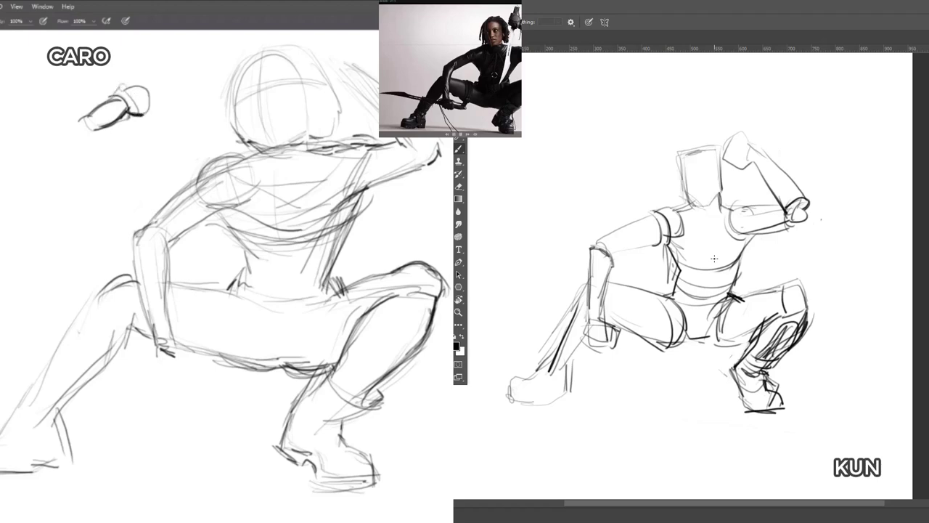
{"action": "left_click_drag", "start_coordinate": [120, 90], "coordinate": [140, 82]}
{"action": "left_click_drag", "start_coordinate": [142, 100], "coordinate": [148, 106]}
- Erase the small limb study beside the left figure and return to the brush
{"action": "key", "text": "e"}
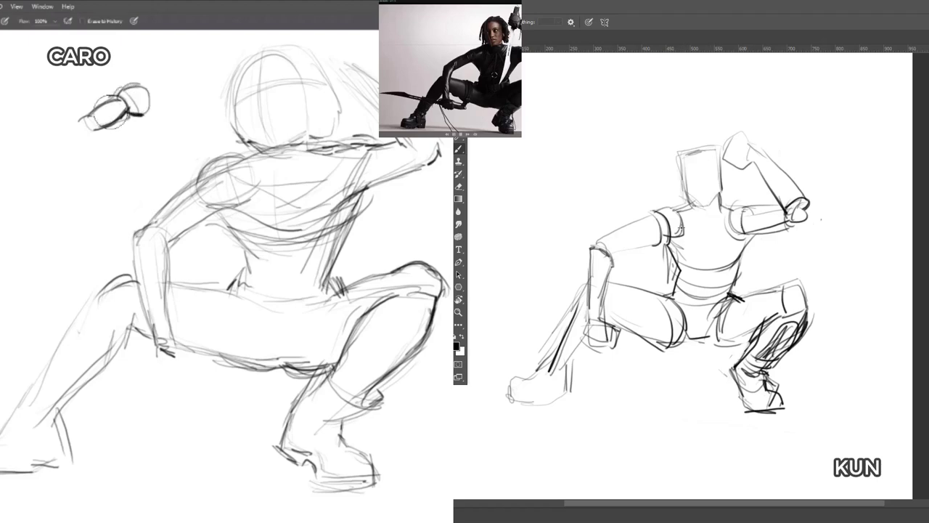
{"action": "mouse_move", "coordinate": [123, 102]}
{"action": "left_mouse_down"}
{"action": "mouse_move", "coordinate": [135, 89]}
{"action": "mouse_move", "coordinate": [152, 97]}
{"action": "left_mouse_up"}
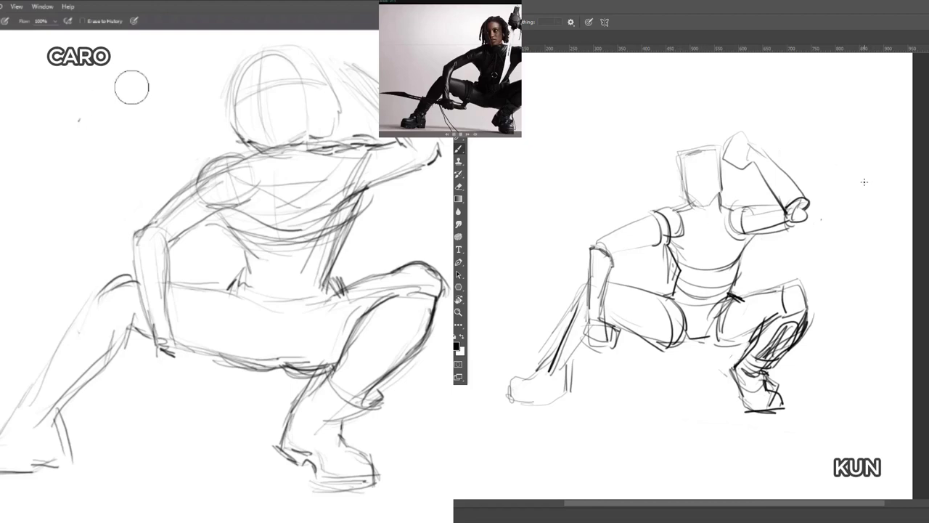
{"action": "key", "text": "b"}
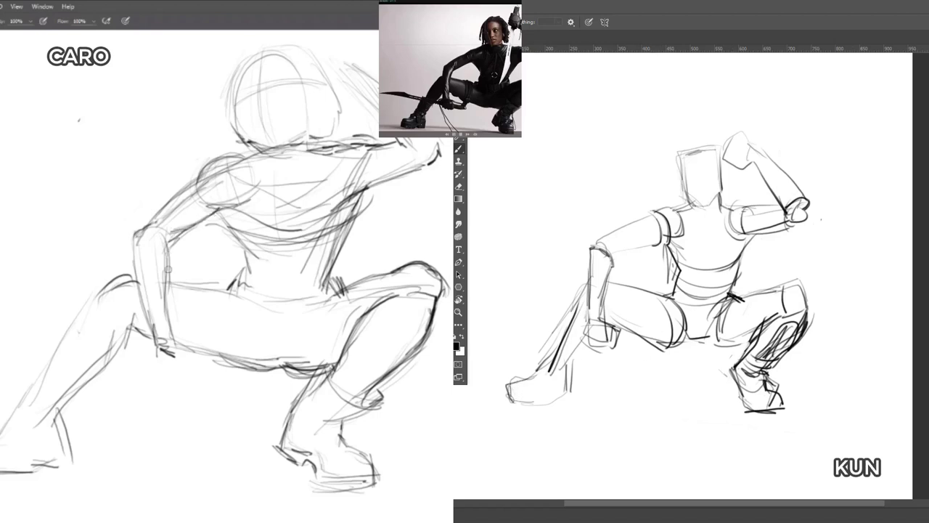
- Darken the lowered forearm's inner edge, block in the hand hanging in front of the thigh, and reinforce the knee in the left sketch
{"action": "left_click_drag", "start_coordinate": [169, 247], "coordinate": [171, 336]}
{"action": "left_click_drag", "start_coordinate": [170, 300], "coordinate": [181, 350]}
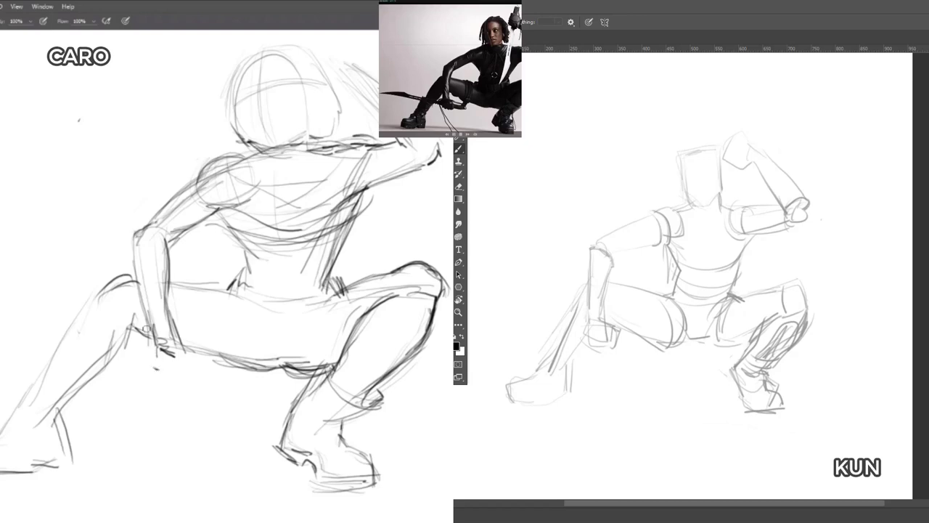
{"action": "mouse_move", "coordinate": [154, 355]}
{"action": "left_mouse_down"}
{"action": "mouse_move", "coordinate": [179, 373]}
{"action": "mouse_move", "coordinate": [156, 367]}
{"action": "mouse_move", "coordinate": [158, 378]}
{"action": "mouse_move", "coordinate": [200, 381]}
{"action": "mouse_move", "coordinate": [162, 389]}
{"action": "mouse_move", "coordinate": [204, 382]}
{"action": "mouse_move", "coordinate": [186, 384]}
{"action": "mouse_move", "coordinate": [202, 376]}
{"action": "mouse_move", "coordinate": [183, 351]}
{"action": "left_mouse_up"}
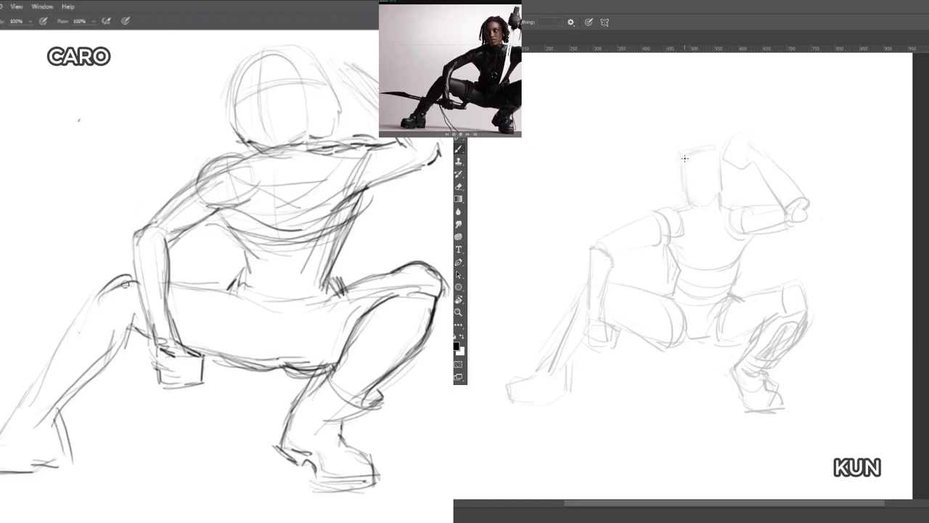
{"action": "mouse_move", "coordinate": [125, 283]}
{"action": "left_mouse_down"}
{"action": "mouse_move", "coordinate": [109, 290]}
{"action": "mouse_move", "coordinate": [131, 280]}
{"action": "mouse_move", "coordinate": [108, 278]}
{"action": "left_mouse_up"}
- Start a dark head outline over the faded construction in the right sketch, and erase the torso's side line under the lowered arm in the left sketch
{"action": "mouse_move", "coordinate": [718, 149]}
{"action": "left_mouse_down"}
{"action": "mouse_move", "coordinate": [685, 147]}
{"action": "mouse_move", "coordinate": [687, 199]}
{"action": "mouse_move", "coordinate": [696, 207]}
{"action": "left_mouse_up"}
{"action": "key", "text": "e"}
{"action": "left_click_drag", "start_coordinate": [233, 221], "coordinate": [235, 243]}
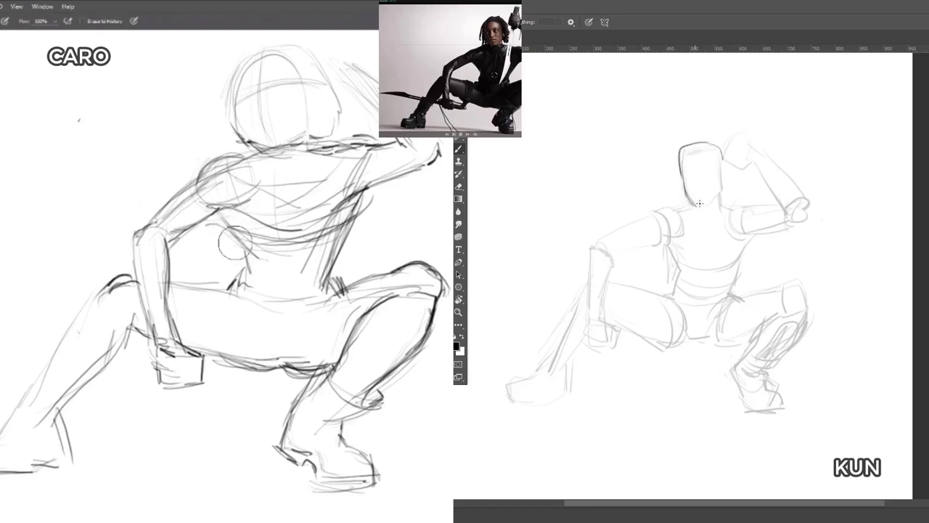
{"action": "key", "text": "b"}
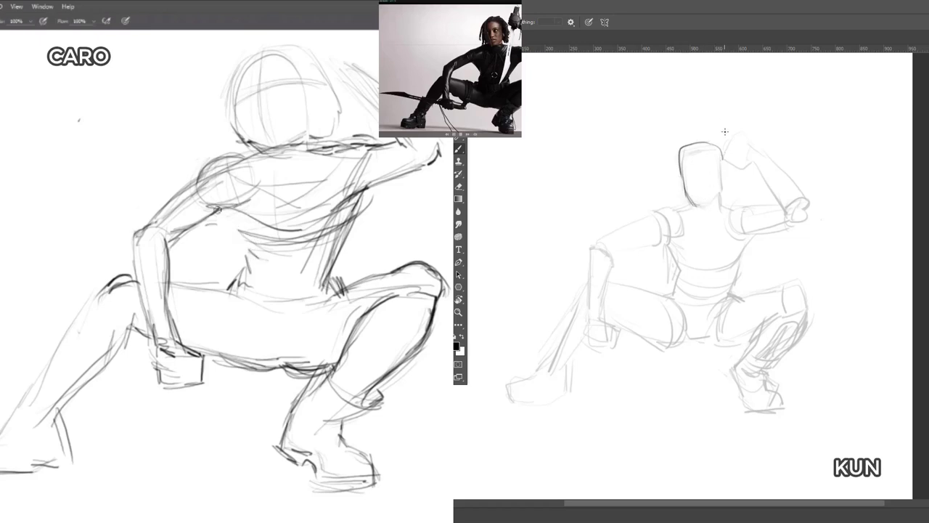
- Complete the head and jaw outline in the right sketch, and redraw the torso's side from armpit to waist in the left sketch
{"action": "left_click_drag", "start_coordinate": [717, 145], "coordinate": [723, 176]}
{"action": "left_click_drag", "start_coordinate": [220, 210], "coordinate": [247, 242]}
{"action": "mouse_move", "coordinate": [724, 177]}
{"action": "left_mouse_down"}
{"action": "mouse_move", "coordinate": [723, 190]}
{"action": "mouse_move", "coordinate": [700, 205]}
{"action": "left_mouse_up"}
{"action": "left_click_drag", "start_coordinate": [243, 239], "coordinate": [248, 269]}
{"action": "left_click_drag", "start_coordinate": [702, 204], "coordinate": [722, 192]}
{"action": "left_click_drag", "start_coordinate": [220, 210], "coordinate": [248, 263]}
{"action": "left_click_drag", "start_coordinate": [724, 159], "coordinate": [717, 193]}
{"action": "left_click_drag", "start_coordinate": [248, 263], "coordinate": [250, 271]}
- Outline the shoulder, upper arm and forearm of the lowered arm in the right sketch, and darken the cheek contour in the left sketch
{"action": "mouse_move", "coordinate": [684, 181]}
{"action": "left_mouse_down"}
{"action": "mouse_move", "coordinate": [722, 211]}
{"action": "mouse_move", "coordinate": [718, 198]}
{"action": "mouse_move", "coordinate": [689, 208]}
{"action": "mouse_move", "coordinate": [688, 198]}
{"action": "mouse_move", "coordinate": [626, 222]}
{"action": "left_mouse_up"}
{"action": "left_click_drag", "start_coordinate": [241, 75], "coordinate": [238, 105]}
{"action": "mouse_move", "coordinate": [632, 220]}
{"action": "left_mouse_down"}
{"action": "mouse_move", "coordinate": [596, 241]}
{"action": "mouse_move", "coordinate": [599, 295]}
{"action": "left_mouse_up"}
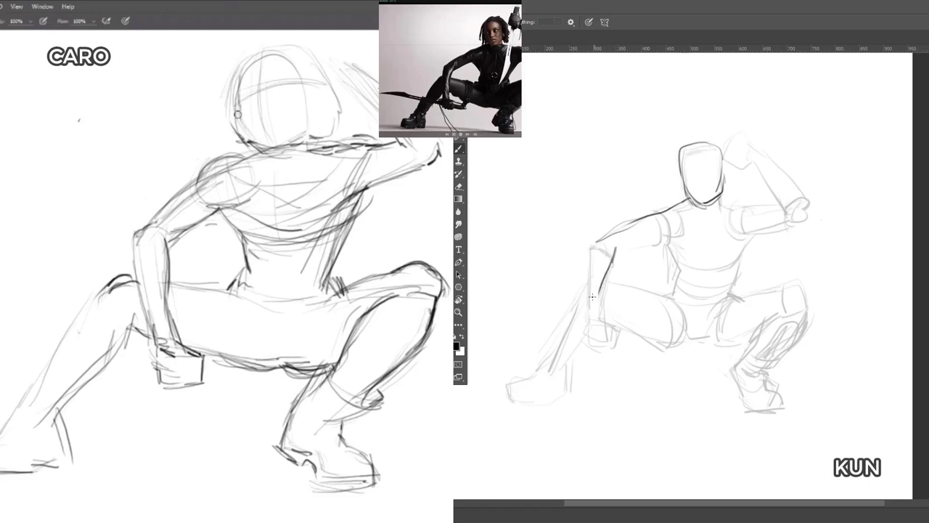
{"action": "left_click_drag", "start_coordinate": [597, 242], "coordinate": [587, 312]}
{"action": "left_click_drag", "start_coordinate": [613, 254], "coordinate": [652, 239]}
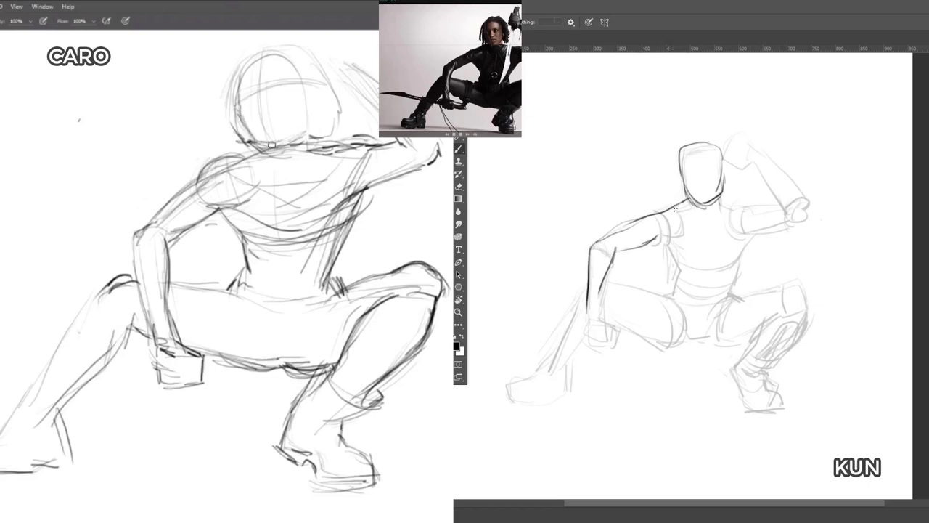
{"action": "left_click_drag", "start_coordinate": [673, 209], "coordinate": [643, 216]}
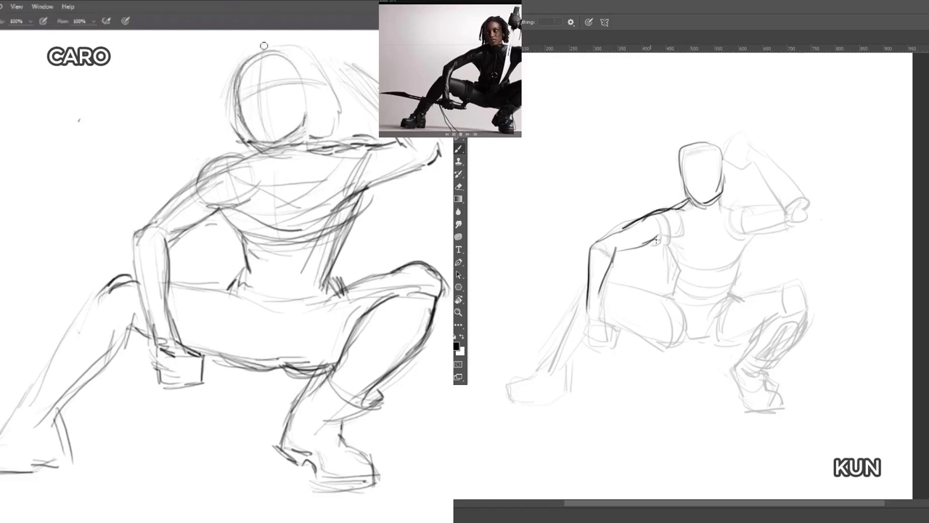
- Redraw the face guidelines and place the eyes in the left sketch, and outline the lowered hand in the right sketch
{"action": "left_click_drag", "start_coordinate": [261, 63], "coordinate": [270, 137]}
{"action": "left_click_drag", "start_coordinate": [243, 90], "coordinate": [306, 81]}
{"action": "mouse_move", "coordinate": [243, 93]}
{"action": "left_mouse_down"}
{"action": "mouse_move", "coordinate": [298, 82]}
{"action": "mouse_move", "coordinate": [264, 84]}
{"action": "mouse_move", "coordinate": [295, 85]}
{"action": "left_mouse_up"}
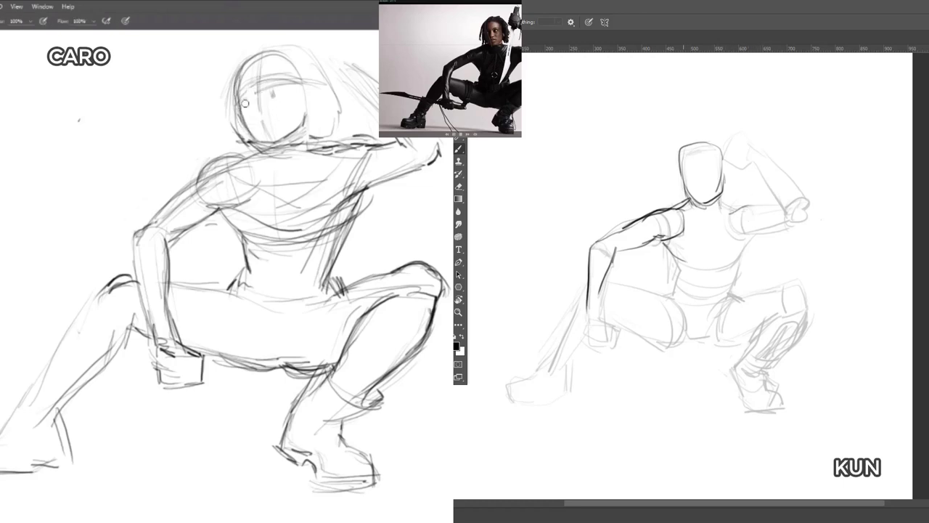
{"action": "left_click_drag", "start_coordinate": [245, 100], "coordinate": [260, 112]}
{"action": "left_click_drag", "start_coordinate": [587, 317], "coordinate": [611, 338]}
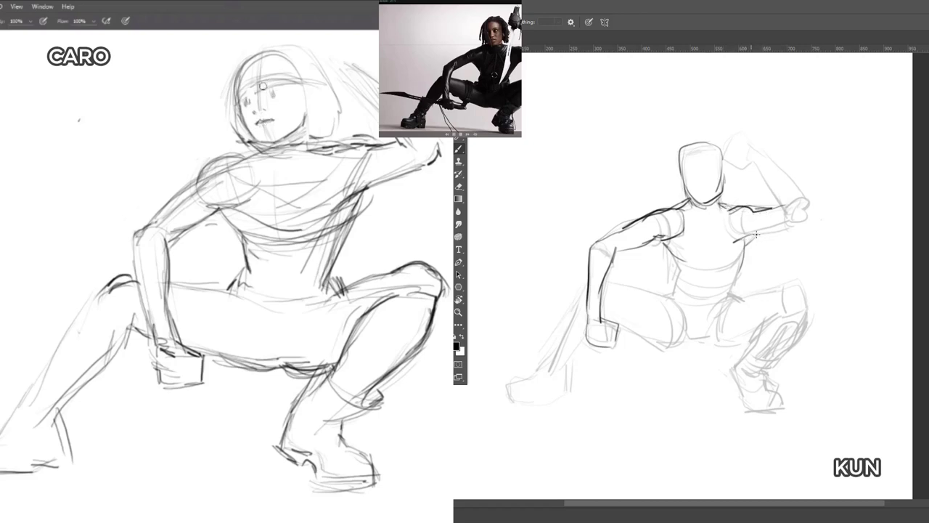
- Outline the raised upper arm's underside and reinforce the lowered upper arm in the right sketch, and add an eyebrow in the left sketch
{"action": "left_click_drag", "start_coordinate": [792, 223], "coordinate": [768, 232]}
{"action": "left_click_drag", "start_coordinate": [649, 222], "coordinate": [604, 240]}
{"action": "left_click_drag", "start_coordinate": [243, 92], "coordinate": [257, 94]}
{"action": "left_click_drag", "start_coordinate": [645, 219], "coordinate": [619, 230]}
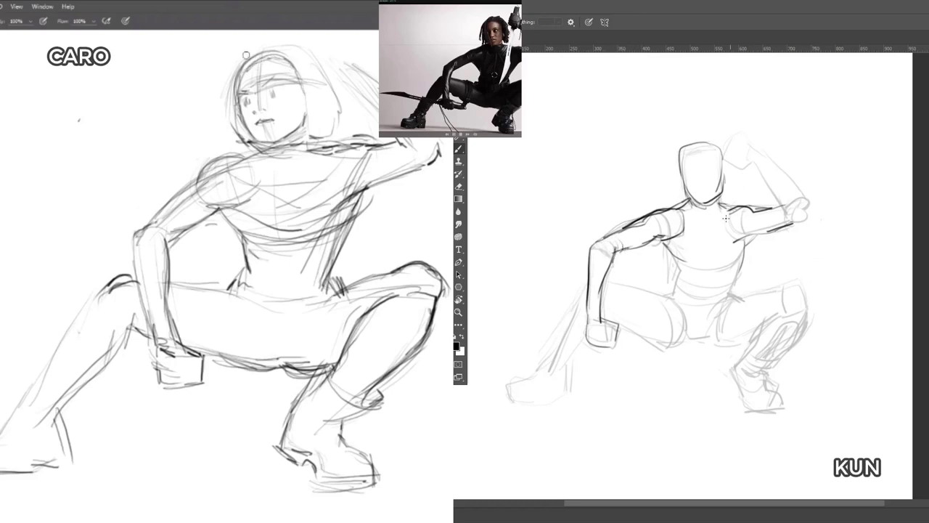
- Start a darker hair contour at the crown in the left sketch, and outline both sides of the waist in the right sketch
{"action": "left_click_drag", "start_coordinate": [258, 45], "coordinate": [232, 68]}
{"action": "left_click_drag", "start_coordinate": [676, 256], "coordinate": [675, 299]}
{"action": "left_click_drag", "start_coordinate": [744, 241], "coordinate": [737, 298]}
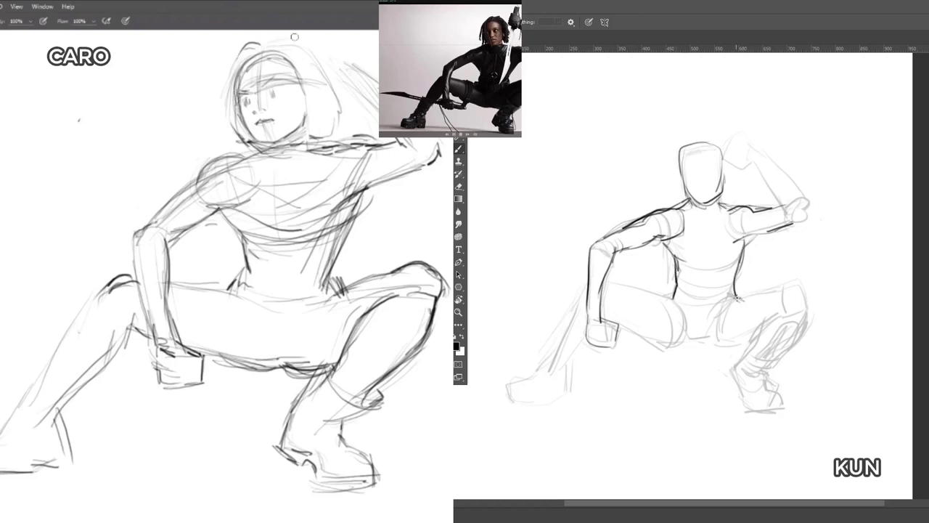
- Outline the hair from the crown down its far side in the left sketch, and the thigh below the raised arm in the right sketch
{"action": "mouse_move", "coordinate": [273, 40]}
{"action": "left_mouse_down"}
{"action": "mouse_move", "coordinate": [312, 39]}
{"action": "mouse_move", "coordinate": [321, 53]}
{"action": "left_mouse_up"}
{"action": "left_click_drag", "start_coordinate": [752, 292], "coordinate": [785, 285]}
{"action": "left_click_drag", "start_coordinate": [319, 51], "coordinate": [347, 103]}
{"action": "left_click_drag", "start_coordinate": [786, 284], "coordinate": [806, 292]}
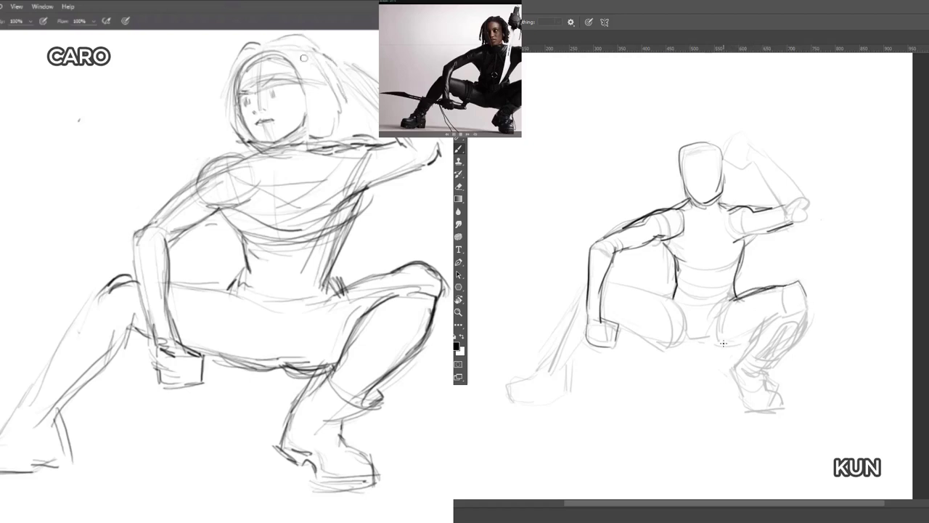
{"action": "left_click_drag", "start_coordinate": [304, 55], "coordinate": [314, 105]}
{"action": "mouse_move", "coordinate": [734, 342]}
{"action": "left_mouse_down"}
{"action": "mouse_move", "coordinate": [733, 351]}
{"action": "mouse_move", "coordinate": [741, 347]}
{"action": "mouse_move", "coordinate": [695, 340]}
{"action": "left_mouse_up"}
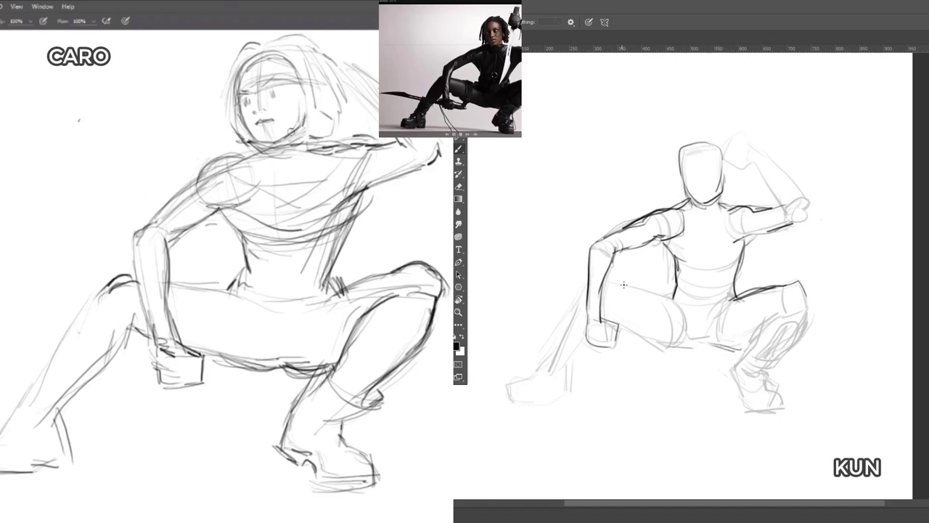
- Outline the bent leg's knee, thigh underside and both sides of the shin in the right sketch
{"action": "left_click_drag", "start_coordinate": [303, 122], "coordinate": [303, 124]}
{"action": "mouse_move", "coordinate": [775, 289]}
{"action": "left_mouse_down"}
{"action": "mouse_move", "coordinate": [802, 281]}
{"action": "mouse_move", "coordinate": [811, 303]}
{"action": "left_mouse_up"}
{"action": "left_click_drag", "start_coordinate": [728, 347], "coordinate": [756, 351]}
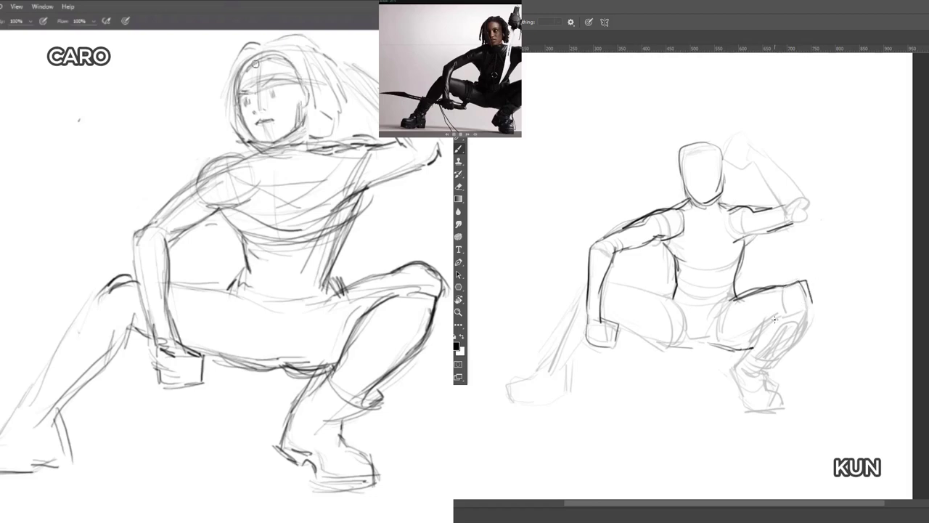
{"action": "left_click_drag", "start_coordinate": [768, 318], "coordinate": [741, 371]}
{"action": "key", "text": "e"}
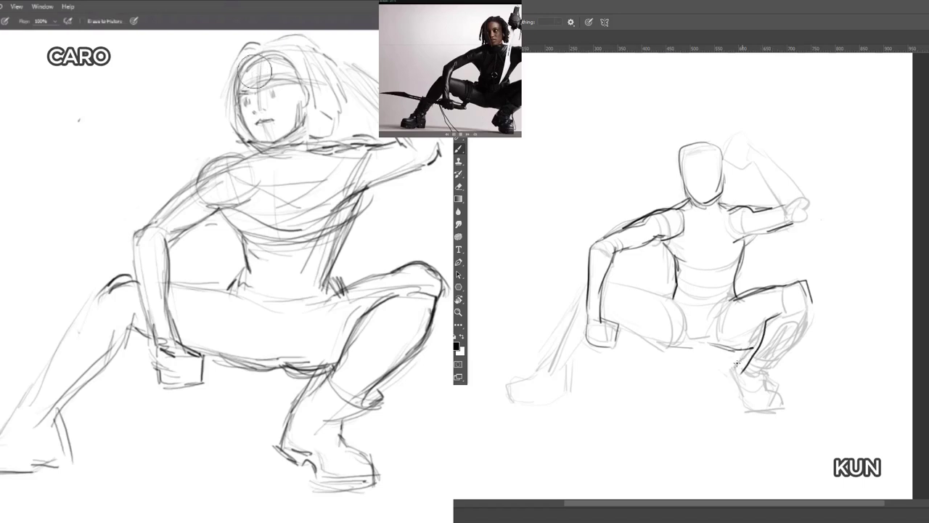
{"action": "mouse_move", "coordinate": [766, 324]}
{"action": "left_mouse_down"}
{"action": "mouse_move", "coordinate": [748, 354]}
{"action": "mouse_move", "coordinate": [786, 308]}
{"action": "mouse_move", "coordinate": [808, 312]}
{"action": "mouse_move", "coordinate": [740, 392]}
{"action": "mouse_move", "coordinate": [768, 378]}
{"action": "mouse_move", "coordinate": [767, 392]}
{"action": "mouse_move", "coordinate": [740, 395]}
{"action": "mouse_move", "coordinate": [743, 407]}
{"action": "left_mouse_up"}
{"action": "key", "text": "b"}
- Add loose hair strands beside the face in the left sketch, and outline the bent leg's boot in the right sketch
{"action": "left_click_drag", "start_coordinate": [231, 75], "coordinate": [219, 112]}
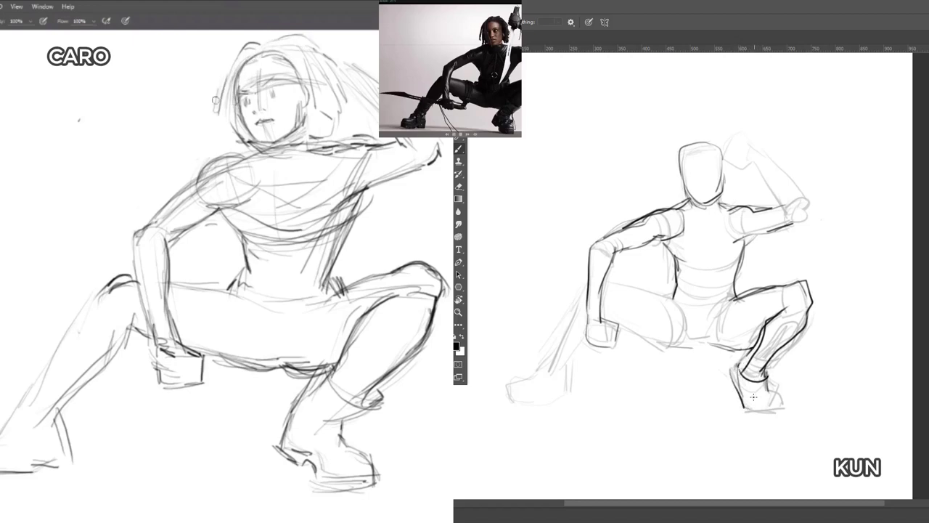
{"action": "left_click_drag", "start_coordinate": [751, 394], "coordinate": [778, 403]}
{"action": "left_click_drag", "start_coordinate": [222, 71], "coordinate": [246, 41]}
{"action": "mouse_move", "coordinate": [743, 407]}
{"action": "left_mouse_down"}
{"action": "mouse_move", "coordinate": [771, 416]}
{"action": "mouse_move", "coordinate": [783, 408]}
{"action": "left_mouse_up"}
{"action": "left_click_drag", "start_coordinate": [733, 368], "coordinate": [740, 399]}
{"action": "left_click_drag", "start_coordinate": [237, 126], "coordinate": [235, 141]}
{"action": "mouse_move", "coordinate": [741, 358]}
{"action": "left_mouse_down"}
{"action": "mouse_move", "coordinate": [732, 376]}
{"action": "mouse_move", "coordinate": [762, 333]}
{"action": "mouse_move", "coordinate": [751, 349]}
{"action": "left_mouse_up"}
- Outline the outstretched leg's thigh, knee and shin in the right sketch
{"action": "left_click_drag", "start_coordinate": [676, 295], "coordinate": [606, 278]}
{"action": "mouse_move", "coordinate": [619, 325]}
{"action": "left_mouse_down"}
{"action": "mouse_move", "coordinate": [675, 349]}
{"action": "mouse_move", "coordinate": [742, 343]}
{"action": "left_mouse_up"}
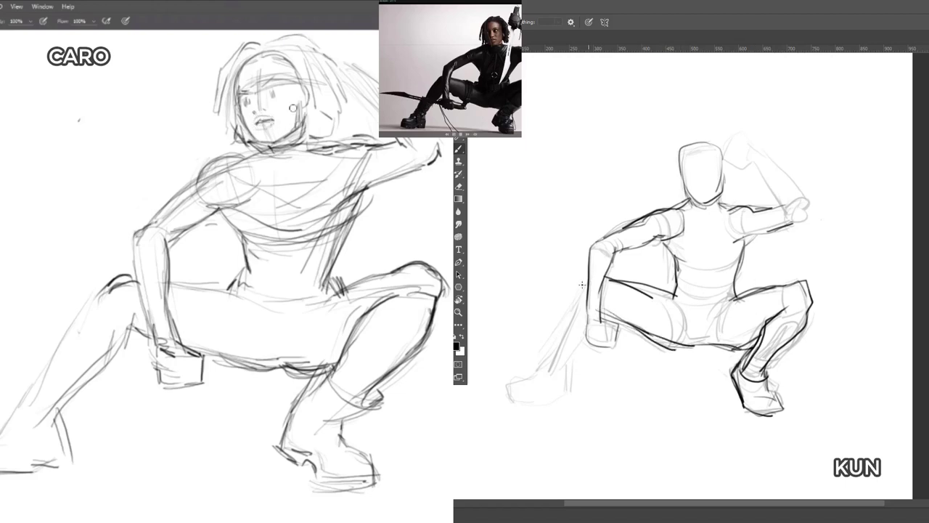
{"action": "left_click_drag", "start_coordinate": [585, 288], "coordinate": [553, 354]}
{"action": "left_click_drag", "start_coordinate": [584, 324], "coordinate": [563, 353]}
{"action": "mouse_move", "coordinate": [584, 289]}
{"action": "left_mouse_down"}
{"action": "mouse_move", "coordinate": [543, 355]}
{"action": "mouse_move", "coordinate": [566, 313]}
{"action": "left_mouse_up"}
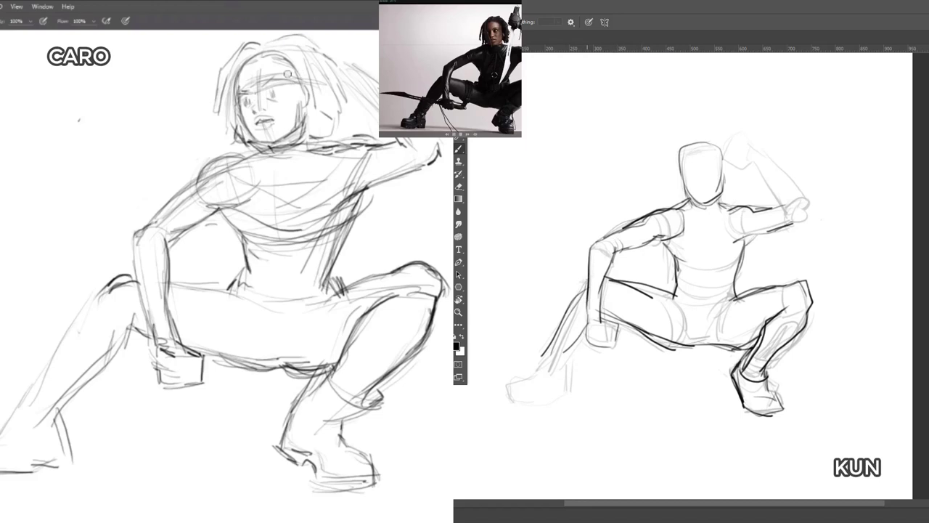
{"action": "mouse_move", "coordinate": [573, 294]}
{"action": "left_mouse_down"}
{"action": "mouse_move", "coordinate": [542, 357]}
{"action": "mouse_move", "coordinate": [576, 347]}
{"action": "left_mouse_up"}
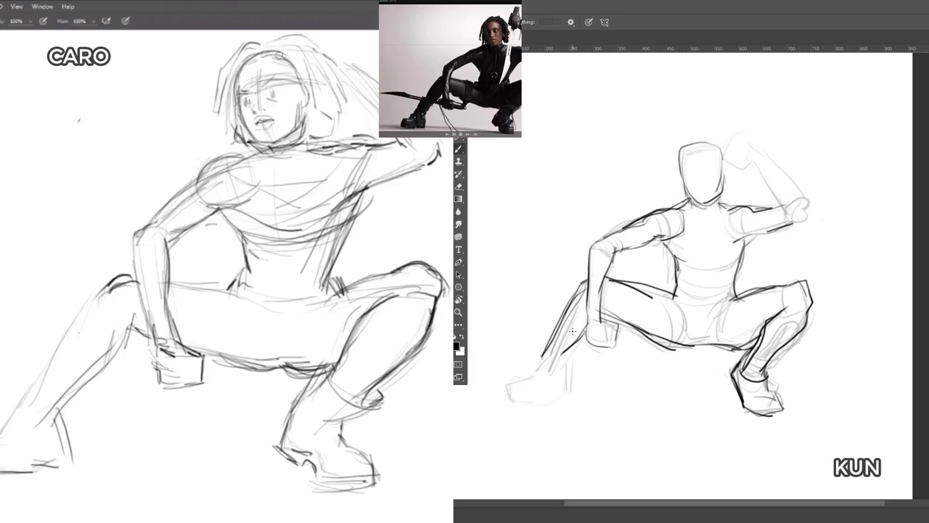
{"action": "left_click_drag", "start_coordinate": [568, 347], "coordinate": [550, 370]}
{"action": "mouse_move", "coordinate": [553, 329]}
{"action": "left_mouse_down"}
{"action": "mouse_move", "coordinate": [562, 347]}
{"action": "mouse_move", "coordinate": [582, 349]}
{"action": "left_mouse_up"}
{"action": "left_click_drag", "start_coordinate": [752, 359], "coordinate": [739, 370]}
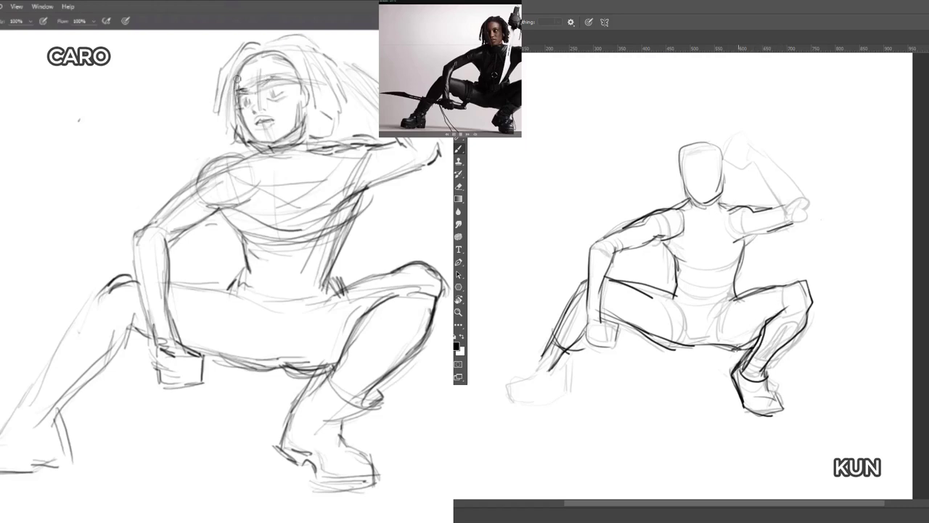
- Darken the brows and eyes in the left sketch, and outline the raised arm's elbow and forearm in the right sketch
{"action": "mouse_move", "coordinate": [236, 78]}
{"action": "left_mouse_down"}
{"action": "mouse_move", "coordinate": [276, 53]}
{"action": "mouse_move", "coordinate": [296, 64]}
{"action": "left_mouse_up"}
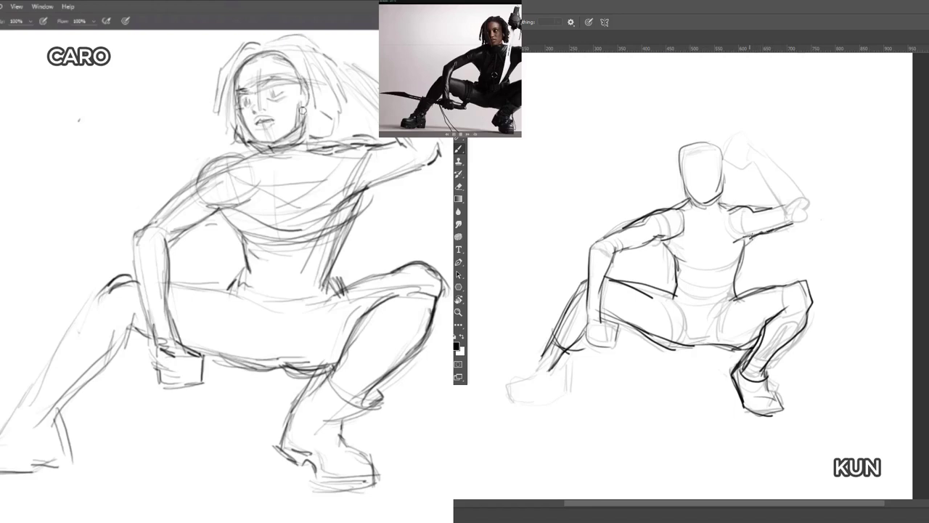
{"action": "left_click_drag", "start_coordinate": [778, 228], "coordinate": [814, 211]}
{"action": "left_click_drag", "start_coordinate": [765, 167], "coordinate": [785, 209]}
{"action": "mouse_move", "coordinate": [770, 154]}
{"action": "left_mouse_down"}
{"action": "mouse_move", "coordinate": [815, 204]}
{"action": "mouse_move", "coordinate": [812, 214]}
{"action": "mouse_move", "coordinate": [760, 206]}
{"action": "left_mouse_up"}
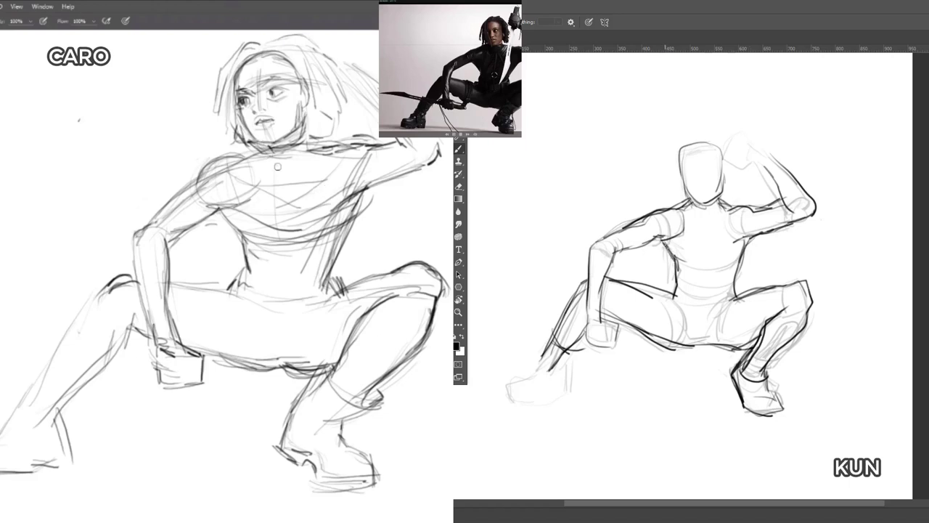
- Draw the shirt neckline and curved fold lines across the chest and waist in the left sketch
{"action": "mouse_move", "coordinate": [270, 158]}
{"action": "left_mouse_down"}
{"action": "mouse_move", "coordinate": [302, 172]}
{"action": "mouse_move", "coordinate": [273, 167]}
{"action": "mouse_move", "coordinate": [309, 164]}
{"action": "left_mouse_up"}
{"action": "mouse_move", "coordinate": [231, 171]}
{"action": "left_mouse_down"}
{"action": "mouse_move", "coordinate": [290, 193]}
{"action": "mouse_move", "coordinate": [257, 178]}
{"action": "mouse_move", "coordinate": [353, 162]}
{"action": "mouse_move", "coordinate": [312, 182]}
{"action": "mouse_move", "coordinate": [354, 162]}
{"action": "mouse_move", "coordinate": [325, 188]}
{"action": "left_mouse_up"}
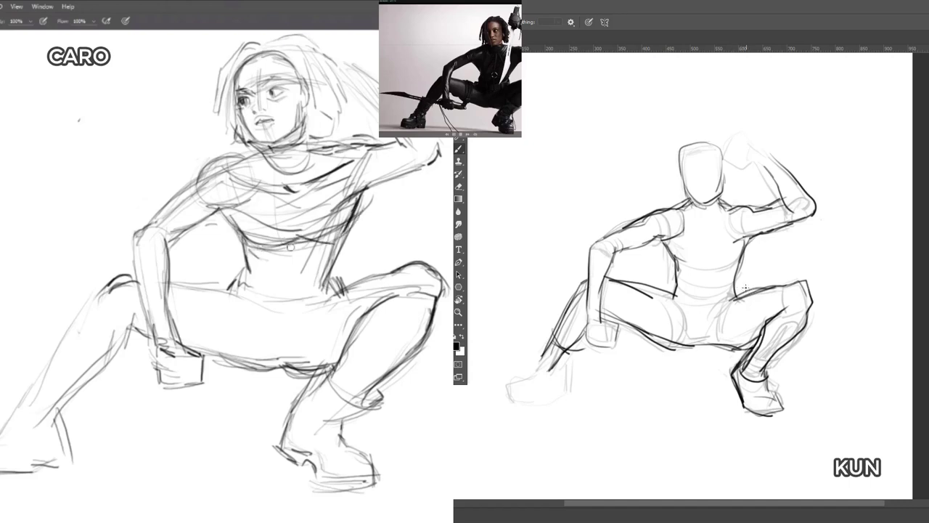
{"action": "mouse_move", "coordinate": [250, 254]}
{"action": "left_mouse_down"}
{"action": "mouse_move", "coordinate": [296, 280]}
{"action": "mouse_move", "coordinate": [333, 247]}
{"action": "left_mouse_up"}
- Draw a vertical face guideline on the right sketch's head, and the belt's lower edge around the left sketch's waist
{"action": "left_click_drag", "start_coordinate": [700, 152], "coordinate": [703, 198]}
{"action": "left_click_drag", "start_coordinate": [243, 293], "coordinate": [268, 315]}
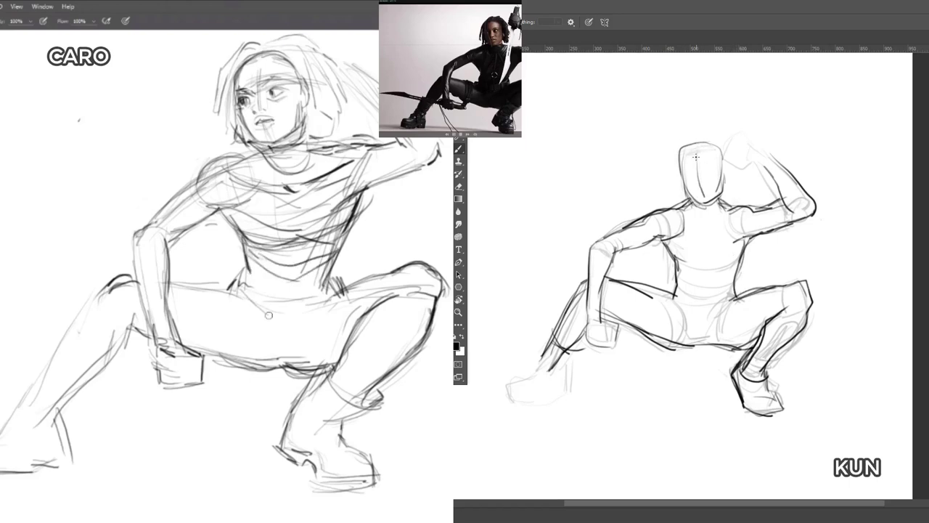
{"action": "left_click_drag", "start_coordinate": [699, 171], "coordinate": [702, 206]}
{"action": "left_click_drag", "start_coordinate": [241, 291], "coordinate": [287, 319]}
{"action": "left_click_drag", "start_coordinate": [698, 148], "coordinate": [701, 194]}
{"action": "left_click_drag", "start_coordinate": [255, 304], "coordinate": [311, 309]}
- Add the eye line and darken the jaw on the right sketch's head, and draw the belt buckle and remaining belt edges in the left sketch
{"action": "left_click_drag", "start_coordinate": [681, 176], "coordinate": [722, 170]}
{"action": "left_click_drag", "start_coordinate": [293, 294], "coordinate": [294, 312]}
{"action": "left_click_drag", "start_coordinate": [683, 161], "coordinate": [686, 194]}
{"action": "left_click_drag", "start_coordinate": [295, 294], "coordinate": [289, 313]}
{"action": "left_click_drag", "start_coordinate": [685, 192], "coordinate": [701, 202]}
{"action": "mouse_move", "coordinate": [283, 290]}
{"action": "left_mouse_down"}
{"action": "mouse_move", "coordinate": [242, 271]}
{"action": "mouse_move", "coordinate": [262, 282]}
{"action": "mouse_move", "coordinate": [239, 285]}
{"action": "mouse_move", "coordinate": [299, 294]}
{"action": "mouse_move", "coordinate": [333, 282]}
{"action": "mouse_move", "coordinate": [335, 290]}
{"action": "left_mouse_up"}
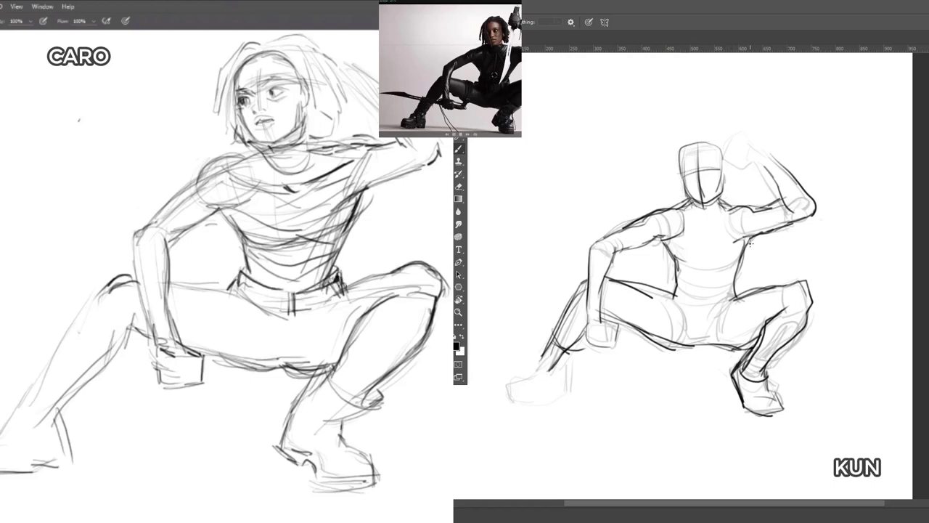
{"action": "left_click_drag", "start_coordinate": [295, 317], "coordinate": [339, 301]}
- Define the fingers of the lowered hand in the right sketch, and strengthen the top contour of the outstretched thigh in the left sketch
{"action": "left_click_drag", "start_coordinate": [600, 324], "coordinate": [619, 327]}
{"action": "left_click_drag", "start_coordinate": [618, 325], "coordinate": [608, 346]}
{"action": "left_click_drag", "start_coordinate": [172, 273], "coordinate": [229, 288]}
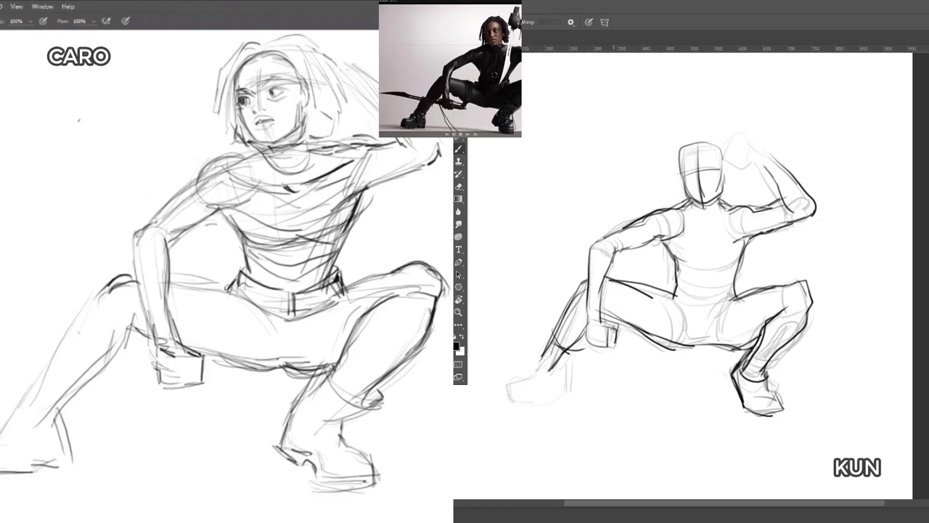
{"action": "mouse_move", "coordinate": [616, 327]}
{"action": "left_mouse_down"}
{"action": "mouse_move", "coordinate": [614, 349]}
{"action": "mouse_move", "coordinate": [602, 347]}
{"action": "left_mouse_up"}
{"action": "left_click_drag", "start_coordinate": [174, 273], "coordinate": [245, 296]}
{"action": "mouse_move", "coordinate": [607, 333]}
{"action": "left_mouse_down"}
{"action": "mouse_move", "coordinate": [609, 349]}
{"action": "mouse_move", "coordinate": [596, 347]}
{"action": "left_mouse_up"}
{"action": "left_click_drag", "start_coordinate": [175, 278], "coordinate": [239, 296]}
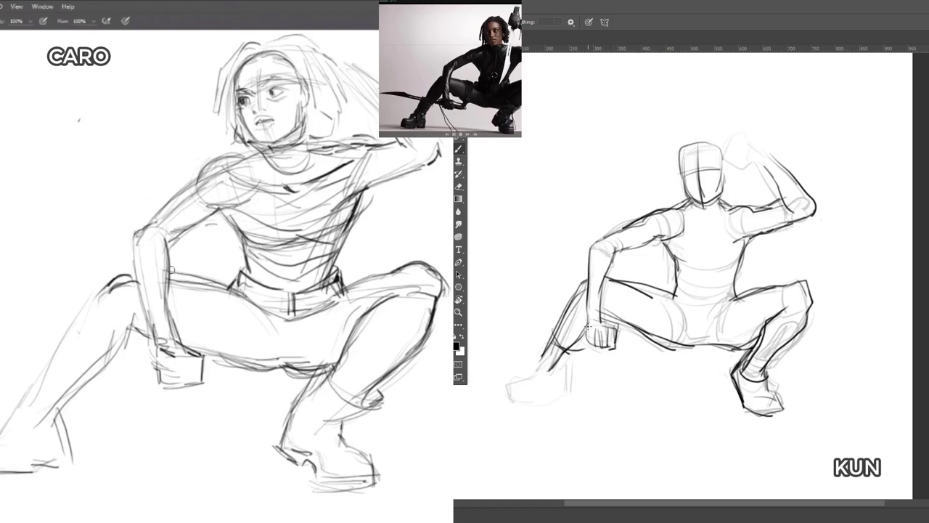
{"action": "left_click_drag", "start_coordinate": [589, 324], "coordinate": [587, 341]}
{"action": "left_click_drag", "start_coordinate": [176, 279], "coordinate": [238, 293]}
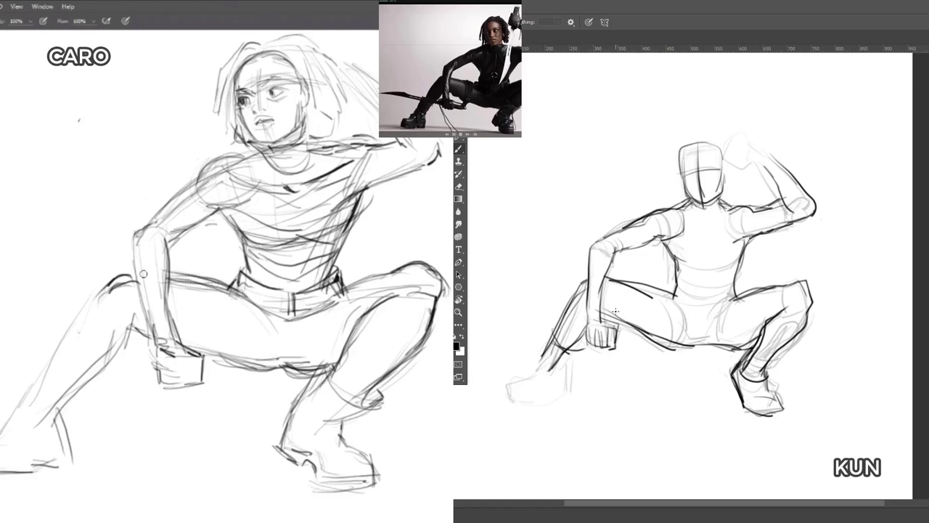
- Darken the top of the outstretched leg's knee and draw curved bands around its thigh in the left sketch
{"action": "mouse_move", "coordinate": [132, 268]}
{"action": "left_mouse_down"}
{"action": "mouse_move", "coordinate": [99, 295]}
{"action": "mouse_move", "coordinate": [122, 267]}
{"action": "left_mouse_up"}
{"action": "left_click_drag", "start_coordinate": [113, 270], "coordinate": [135, 269]}
{"action": "left_click_drag", "start_coordinate": [219, 299], "coordinate": [210, 341]}
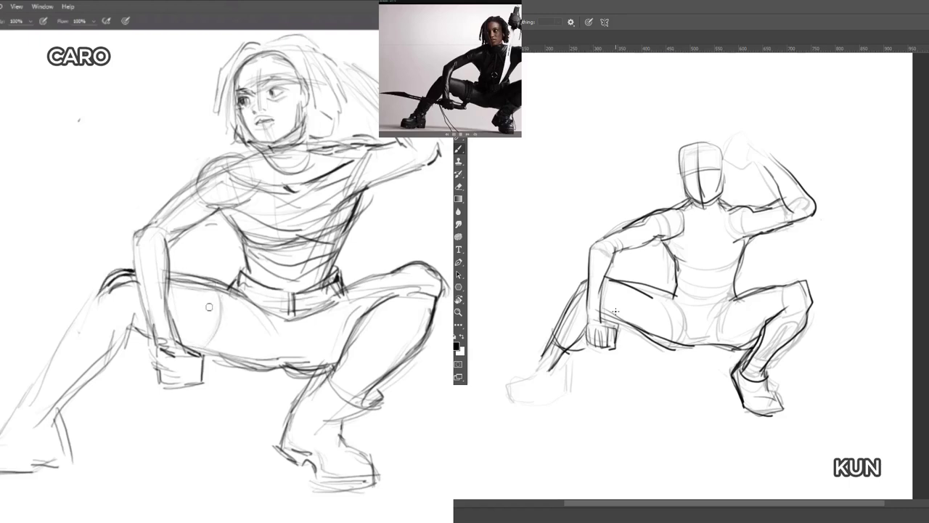
{"action": "mouse_move", "coordinate": [219, 285]}
{"action": "left_mouse_down"}
{"action": "mouse_move", "coordinate": [215, 359]}
{"action": "mouse_move", "coordinate": [216, 298]}
{"action": "left_mouse_up"}
{"action": "mouse_move", "coordinate": [219, 358]}
{"action": "left_mouse_down"}
{"action": "mouse_move", "coordinate": [230, 313]}
{"action": "mouse_move", "coordinate": [202, 345]}
{"action": "mouse_move", "coordinate": [203, 267]}
{"action": "left_mouse_up"}
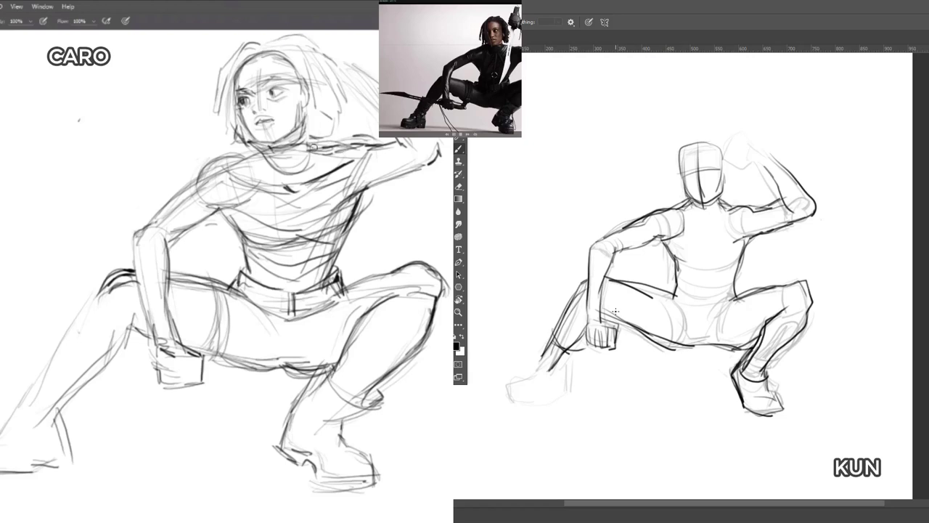
- Darken the shoulder and upper-arm contours of the raised arm and clean up its elbow in the left sketch
{"action": "mouse_move", "coordinate": [308, 134]}
{"action": "left_mouse_down"}
{"action": "mouse_move", "coordinate": [305, 144]}
{"action": "mouse_move", "coordinate": [384, 143]}
{"action": "left_mouse_up"}
{"action": "mouse_move", "coordinate": [328, 147]}
{"action": "left_mouse_down"}
{"action": "mouse_move", "coordinate": [362, 134]}
{"action": "mouse_move", "coordinate": [391, 145]}
{"action": "mouse_move", "coordinate": [412, 138]}
{"action": "left_mouse_up"}
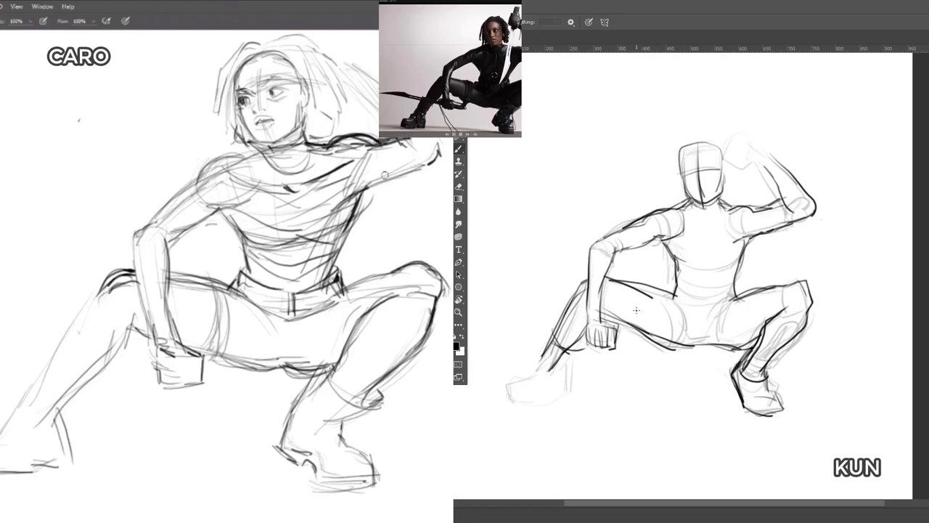
{"action": "mouse_move", "coordinate": [357, 207]}
{"action": "left_mouse_down"}
{"action": "mouse_move", "coordinate": [453, 143]}
{"action": "mouse_move", "coordinate": [442, 152]}
{"action": "left_mouse_up"}
{"action": "key", "text": "e"}
{"action": "key", "text": "b"}
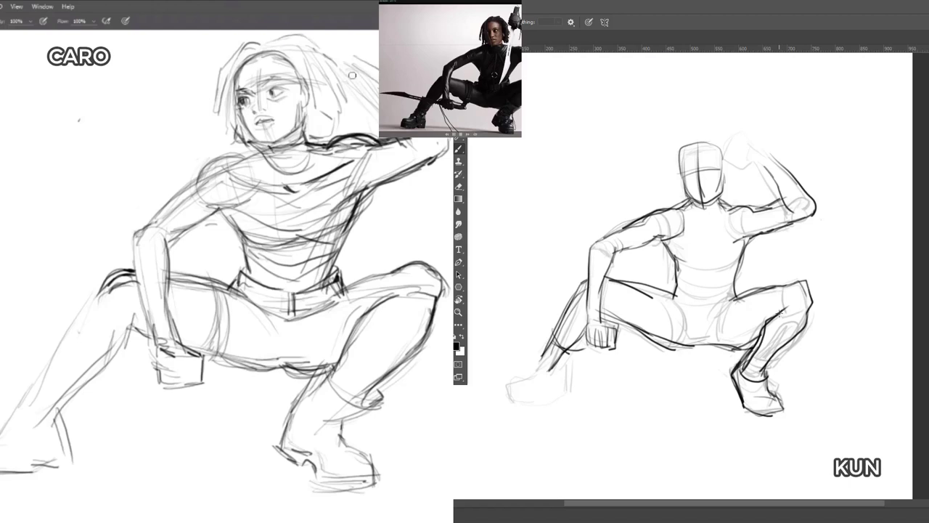
- Outline the raised forearm and hand in both sketches
{"action": "mouse_move", "coordinate": [352, 75]}
{"action": "left_mouse_down"}
{"action": "mouse_move", "coordinate": [367, 94]}
{"action": "mouse_move", "coordinate": [349, 71]}
{"action": "left_mouse_up"}
{"action": "mouse_move", "coordinate": [782, 165]}
{"action": "left_mouse_down"}
{"action": "mouse_move", "coordinate": [744, 140]}
{"action": "mouse_move", "coordinate": [725, 154]}
{"action": "left_mouse_up"}
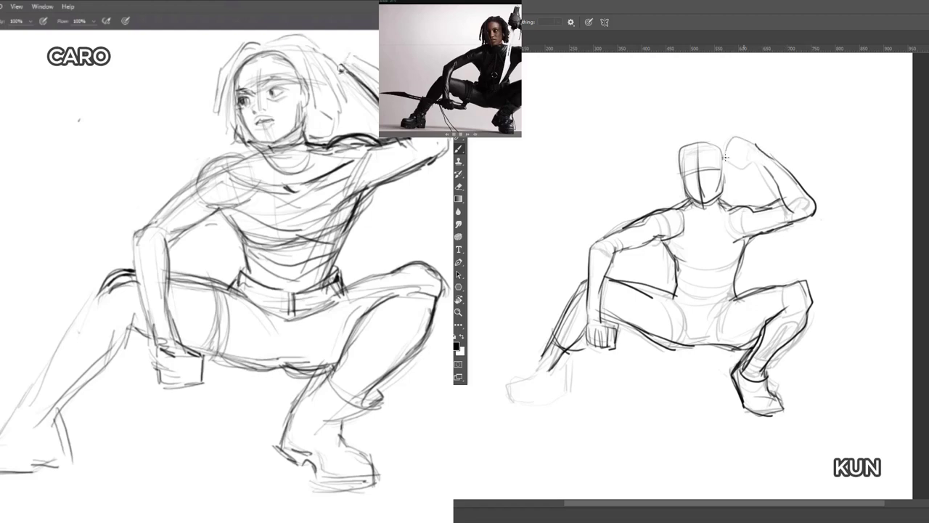
{"action": "left_click_drag", "start_coordinate": [342, 71], "coordinate": [352, 50]}
{"action": "left_click_drag", "start_coordinate": [317, 30], "coordinate": [305, 61]}
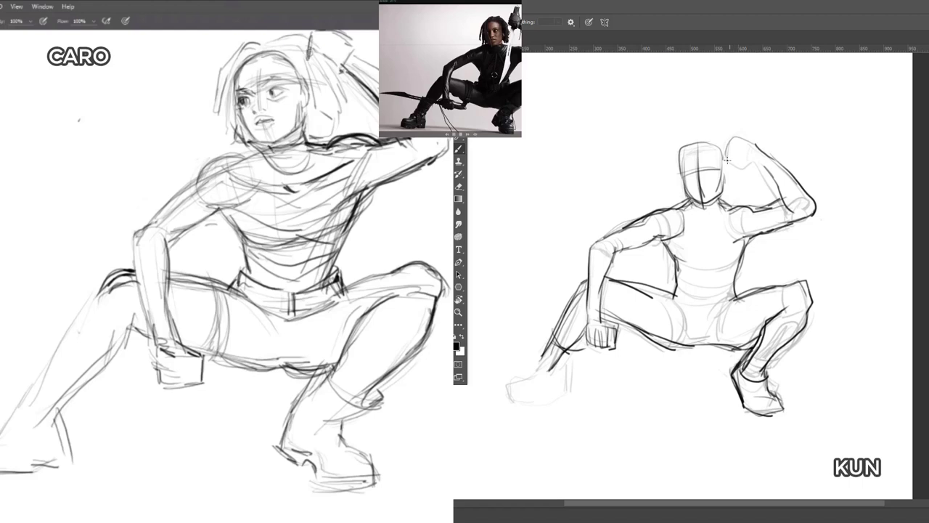
{"action": "mouse_move", "coordinate": [743, 167]}
{"action": "left_mouse_down"}
{"action": "mouse_move", "coordinate": [765, 155]}
{"action": "mouse_move", "coordinate": [743, 136]}
{"action": "left_mouse_up"}
{"action": "left_click_drag", "start_coordinate": [308, 62], "coordinate": [337, 79]}
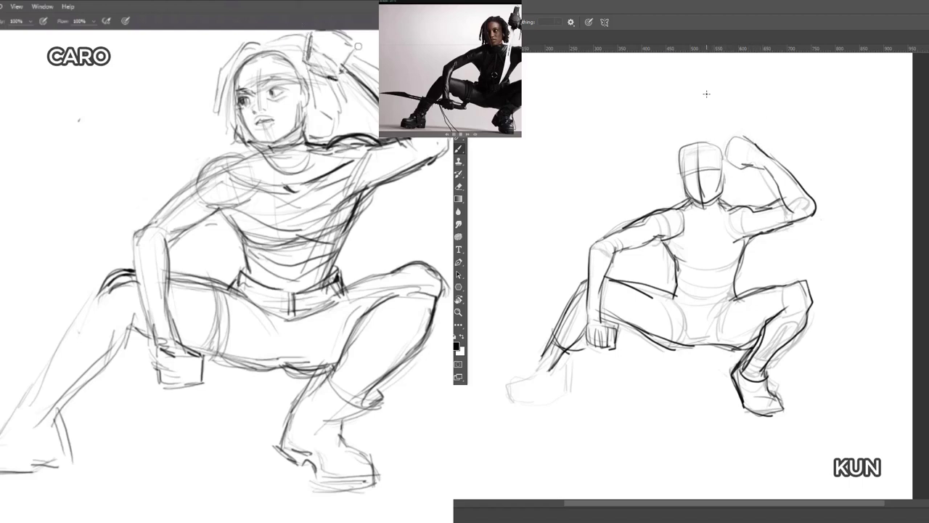
{"action": "left_click_drag", "start_coordinate": [356, 49], "coordinate": [341, 68]}
- Erase the vertical face guideline in the right sketch, and darken the wrist of the raised hand in the left sketch
{"action": "key", "text": "e"}
{"action": "left_click_drag", "start_coordinate": [702, 174], "coordinate": [701, 201]}
{"action": "left_click_drag", "start_coordinate": [354, 39], "coordinate": [348, 58]}
{"action": "left_click_drag", "start_coordinate": [702, 199], "coordinate": [702, 153]}
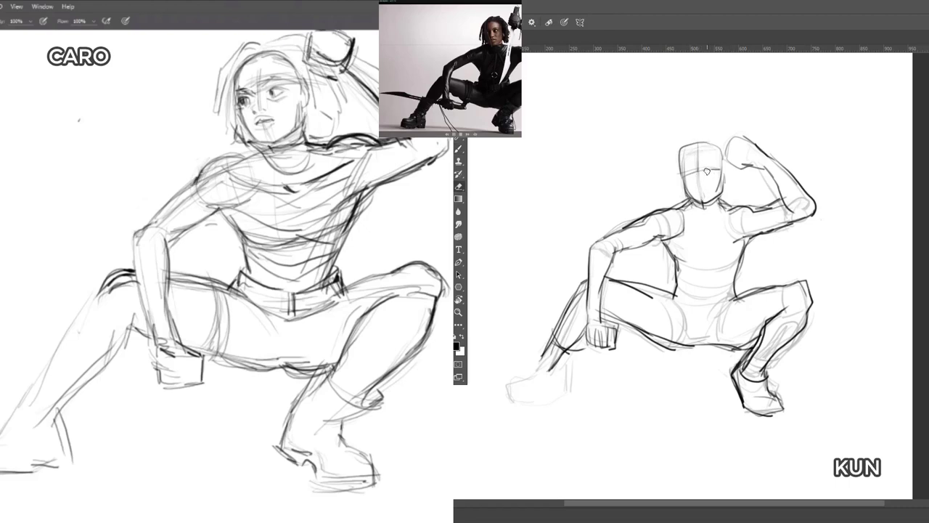
{"action": "key", "text": "b"}
- Darken the outer contour of the lowered upper arm in the left sketch, and outline the outstretched leg's ankle in the right sketch
{"action": "mouse_move", "coordinate": [196, 179]}
{"action": "left_mouse_down"}
{"action": "mouse_move", "coordinate": [242, 157]}
{"action": "mouse_move", "coordinate": [200, 166]}
{"action": "mouse_move", "coordinate": [143, 231]}
{"action": "left_mouse_up"}
{"action": "left_click_drag", "start_coordinate": [144, 230], "coordinate": [188, 180]}
{"action": "mouse_move", "coordinate": [547, 351]}
{"action": "left_mouse_down"}
{"action": "mouse_move", "coordinate": [534, 374]}
{"action": "mouse_move", "coordinate": [555, 375]}
{"action": "mouse_move", "coordinate": [536, 369]}
{"action": "left_mouse_up"}
{"action": "left_click_drag", "start_coordinate": [156, 210], "coordinate": [147, 224]}
{"action": "left_click_drag", "start_coordinate": [558, 364], "coordinate": [555, 386]}
{"action": "left_click_drag", "start_coordinate": [136, 231], "coordinate": [130, 245]}
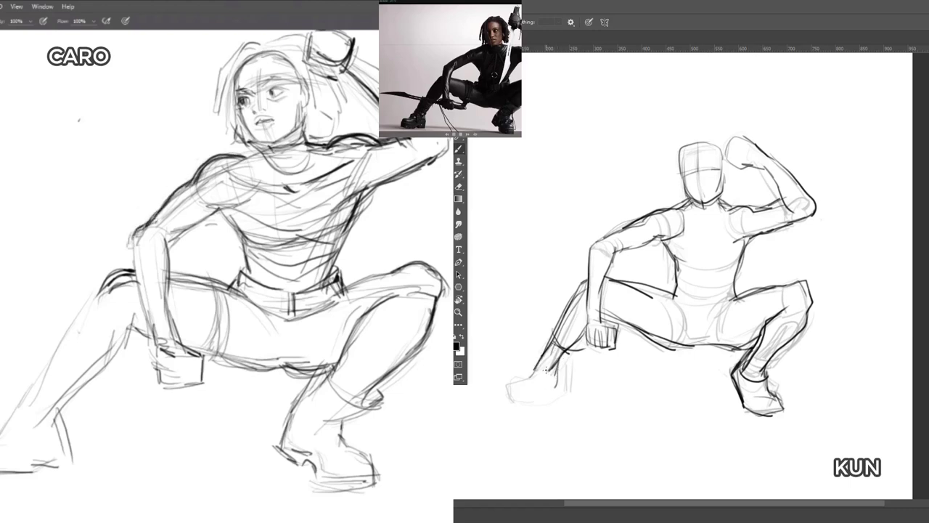
- Outline the outstretched leg's foot in the right sketch, and darken both sides of the lowered forearm in the left sketch
{"action": "left_click_drag", "start_coordinate": [537, 370], "coordinate": [502, 386]}
{"action": "left_click_drag", "start_coordinate": [136, 232], "coordinate": [133, 255]}
{"action": "left_click_drag", "start_coordinate": [502, 385], "coordinate": [501, 397]}
{"action": "left_click_drag", "start_coordinate": [132, 243], "coordinate": [141, 285]}
{"action": "left_click_drag", "start_coordinate": [508, 400], "coordinate": [559, 395]}
{"action": "left_click_drag", "start_coordinate": [135, 255], "coordinate": [148, 330]}
{"action": "left_click_drag", "start_coordinate": [141, 295], "coordinate": [150, 332]}
{"action": "mouse_move", "coordinate": [560, 361]}
{"action": "left_mouse_down"}
{"action": "mouse_move", "coordinate": [560, 388]}
{"action": "mouse_move", "coordinate": [547, 398]}
{"action": "left_mouse_up"}
{"action": "left_click_drag", "start_coordinate": [143, 312], "coordinate": [148, 336]}
{"action": "left_click_drag", "start_coordinate": [171, 303], "coordinate": [177, 344]}
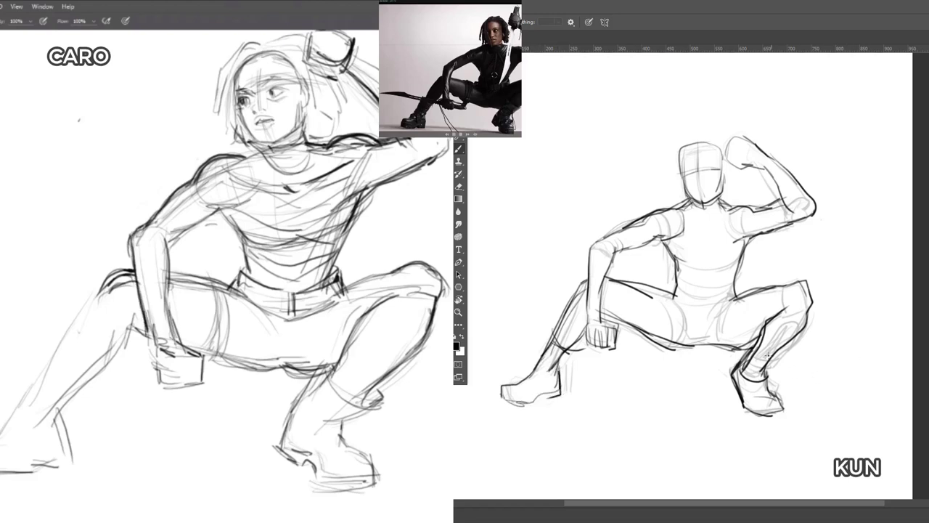
{"action": "left_click_drag", "start_coordinate": [164, 238], "coordinate": [175, 338]}
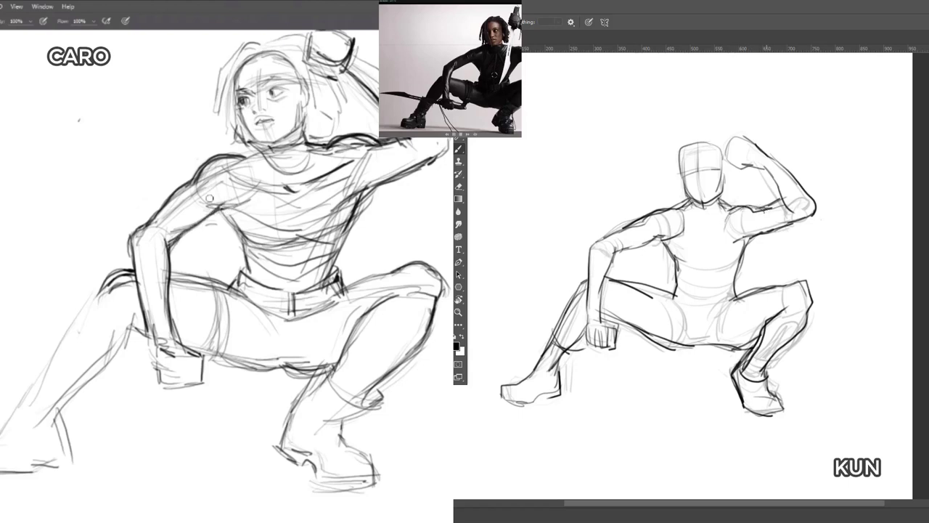
- Define the raised arm's shoulder in the right sketch, and the underside of the lowered upper arm in the left sketch
{"action": "left_click_drag", "start_coordinate": [774, 207], "coordinate": [743, 238]}
{"action": "mouse_move", "coordinate": [768, 209]}
{"action": "left_mouse_down"}
{"action": "mouse_move", "coordinate": [741, 203]}
{"action": "mouse_move", "coordinate": [733, 214]}
{"action": "left_mouse_up"}
{"action": "left_click_drag", "start_coordinate": [218, 208], "coordinate": [249, 198]}
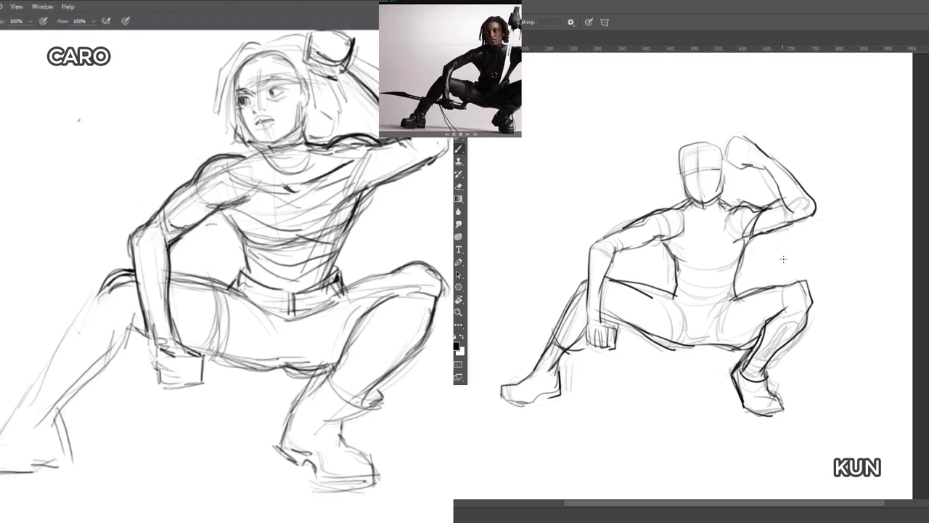
{"action": "mouse_move", "coordinate": [180, 226]}
{"action": "left_mouse_down"}
{"action": "mouse_move", "coordinate": [171, 203]}
{"action": "mouse_move", "coordinate": [204, 196]}
{"action": "left_mouse_up"}
- Clean up and thicken the lowered arm's shoulder contour in the left sketch, and sketch the long sword blade in the right sketch
{"action": "key", "text": "e"}
{"action": "mouse_move", "coordinate": [191, 172]}
{"action": "left_mouse_down"}
{"action": "mouse_move", "coordinate": [242, 160]}
{"action": "mouse_move", "coordinate": [204, 178]}
{"action": "mouse_move", "coordinate": [264, 147]}
{"action": "mouse_move", "coordinate": [199, 177]}
{"action": "left_mouse_up"}
{"action": "key", "text": "b"}
{"action": "left_click_drag", "start_coordinate": [512, 326], "coordinate": [561, 337]}
{"action": "left_click_drag", "start_coordinate": [249, 152], "coordinate": [226, 163]}
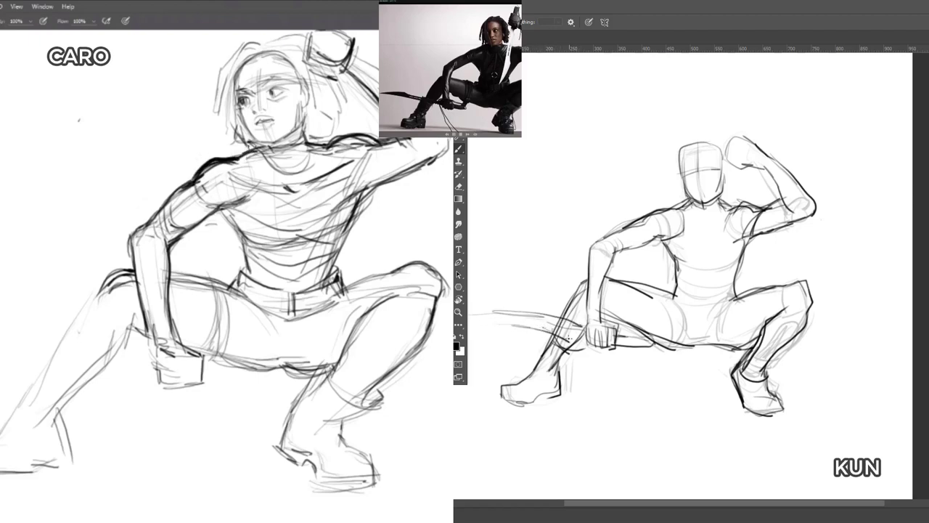
- Continue the sword across the shin to the lowered hand in the right sketch, and thicken the elbow and outer forearm in the left sketch
{"action": "left_click_drag", "start_coordinate": [552, 331], "coordinate": [585, 331]}
{"action": "left_click_drag", "start_coordinate": [156, 214], "coordinate": [129, 243]}
{"action": "left_click_drag", "start_coordinate": [572, 334], "coordinate": [585, 339]}
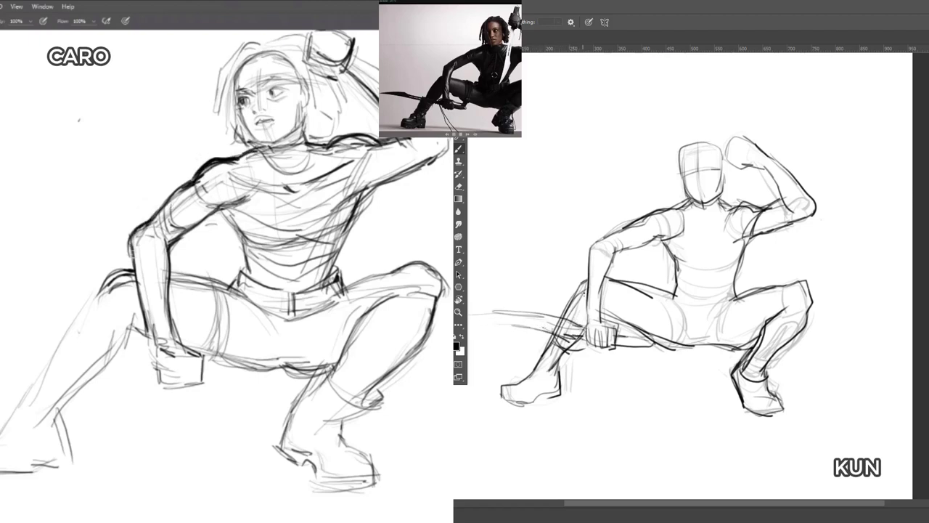
{"action": "left_click_drag", "start_coordinate": [590, 302], "coordinate": [583, 328]}
{"action": "left_click_drag", "start_coordinate": [134, 274], "coordinate": [149, 338]}
{"action": "mouse_move", "coordinate": [583, 315]}
{"action": "left_mouse_down"}
{"action": "mouse_move", "coordinate": [584, 342]}
{"action": "mouse_move", "coordinate": [617, 326]}
{"action": "mouse_move", "coordinate": [616, 336]}
{"action": "left_mouse_up"}
- Erase the blocky lowered hand and redraw its knuckle line in the left sketch, and reinforce the raised upper arm in the right sketch
{"action": "key", "text": "e"}
{"action": "left_click_drag", "start_coordinate": [172, 368], "coordinate": [193, 381]}
{"action": "key", "text": "b"}
{"action": "left_click_drag", "start_coordinate": [156, 343], "coordinate": [186, 347]}
{"action": "left_click_drag", "start_coordinate": [784, 206], "coordinate": [757, 211]}
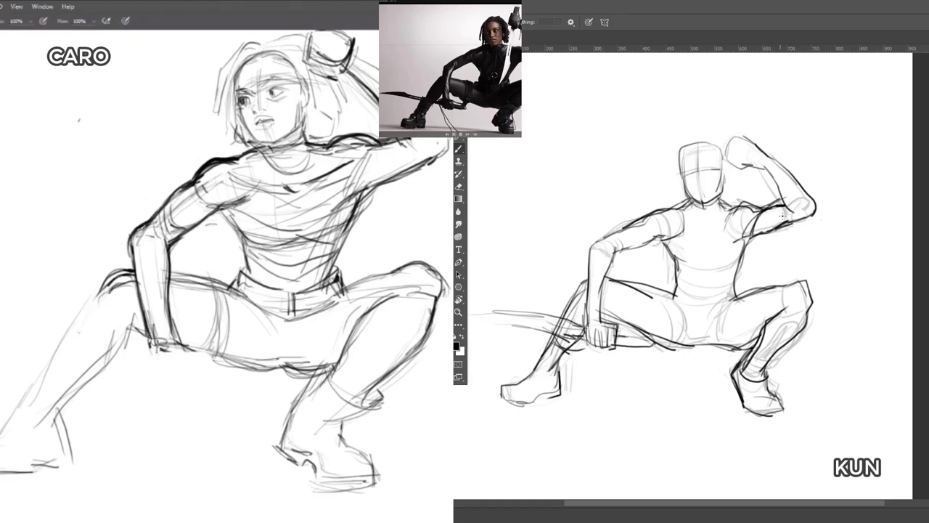
- Draw the fingers of the lowered hand in the left sketch, and outline the sword handle beyond the hand in the right sketch
{"action": "mouse_move", "coordinate": [153, 341]}
{"action": "left_mouse_down"}
{"action": "mouse_move", "coordinate": [164, 376]}
{"action": "mouse_move", "coordinate": [194, 373]}
{"action": "left_mouse_up"}
{"action": "left_click_drag", "start_coordinate": [630, 337], "coordinate": [651, 341]}
{"action": "left_click_drag", "start_coordinate": [195, 352], "coordinate": [198, 365]}
{"action": "left_click_drag", "start_coordinate": [651, 344], "coordinate": [656, 334]}
{"action": "left_click_drag", "start_coordinate": [198, 365], "coordinate": [182, 378]}
{"action": "left_click_drag", "start_coordinate": [652, 336], "coordinate": [615, 332]}
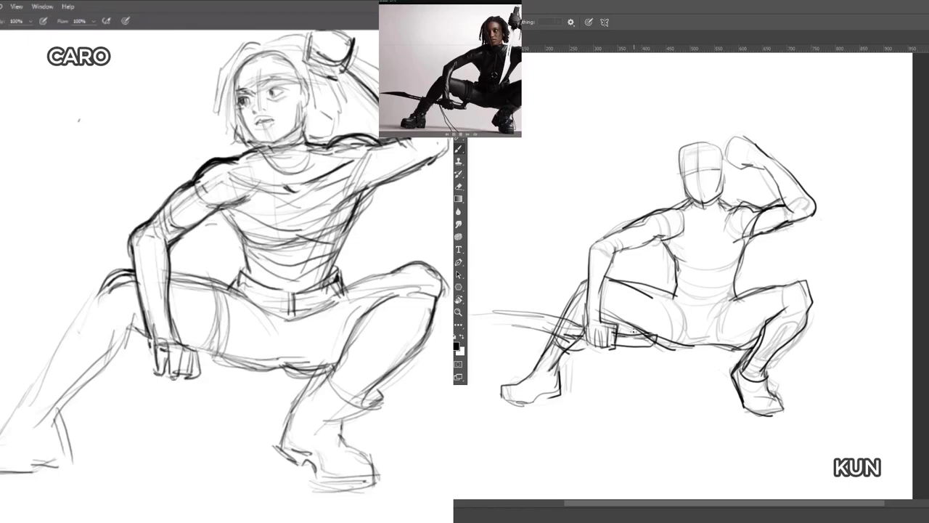
- Draw the sword's handle through the lowered hand and its long blade across the shin in the left sketch
{"action": "left_click_drag", "start_coordinate": [180, 380], "coordinate": [196, 382]}
{"action": "left_click_drag", "start_coordinate": [177, 344], "coordinate": [194, 340]}
{"action": "mouse_move", "coordinate": [180, 309]}
{"action": "left_mouse_down"}
{"action": "mouse_move", "coordinate": [171, 347]}
{"action": "mouse_move", "coordinate": [154, 359]}
{"action": "mouse_move", "coordinate": [237, 359]}
{"action": "mouse_move", "coordinate": [193, 369]}
{"action": "left_mouse_up"}
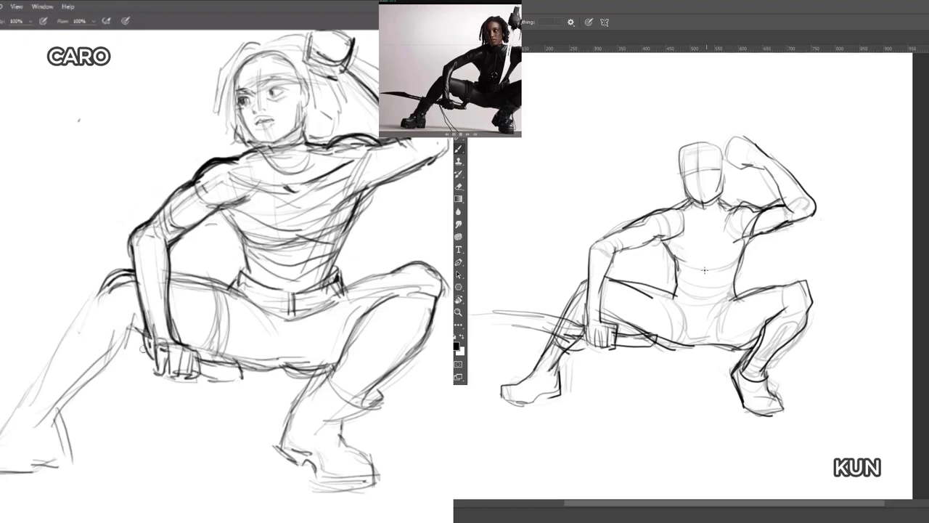
{"action": "mouse_move", "coordinate": [142, 349]}
{"action": "left_mouse_down"}
{"action": "mouse_move", "coordinate": [2, 294]}
{"action": "mouse_move", "coordinate": [46, 330]}
{"action": "mouse_move", "coordinate": [113, 346]}
{"action": "left_mouse_up"}
{"action": "left_click_drag", "start_coordinate": [18, 324], "coordinate": [129, 352]}
{"action": "left_click_drag", "start_coordinate": [61, 340], "coordinate": [158, 368]}
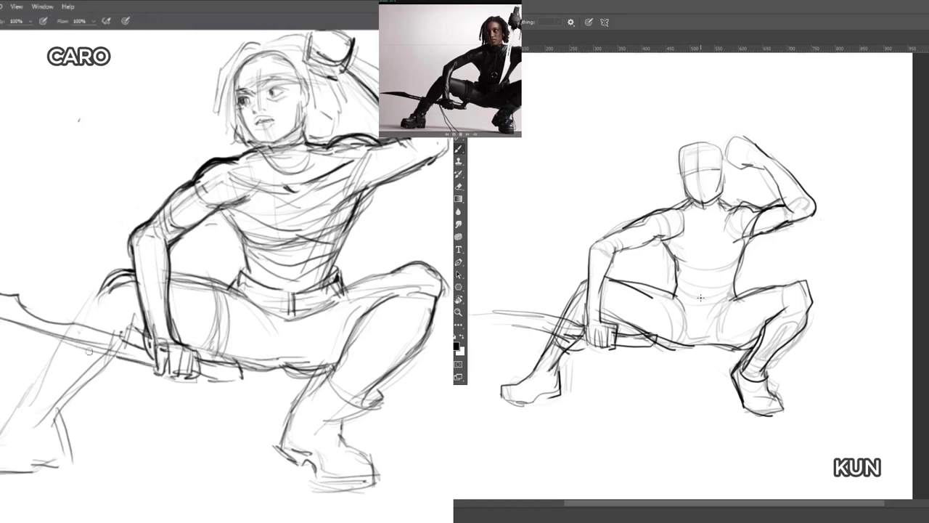
- Reinforce the blade edge and bent knee in the left sketch, and darken the lowered arm's contour in the right sketch
{"action": "left_click_drag", "start_coordinate": [2, 325], "coordinate": [150, 366]}
{"action": "left_click_drag", "start_coordinate": [90, 345], "coordinate": [139, 355]}
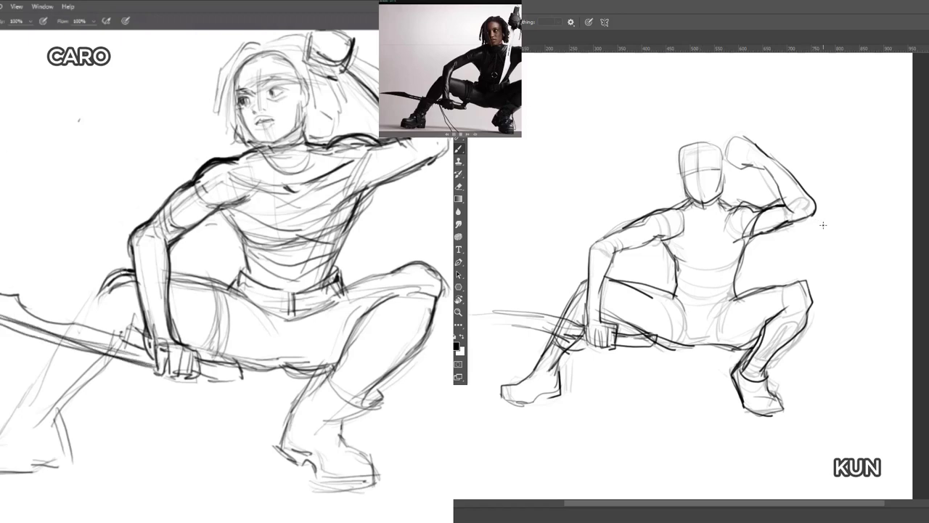
{"action": "mouse_move", "coordinate": [101, 288]}
{"action": "left_mouse_down"}
{"action": "mouse_move", "coordinate": [74, 323]}
{"action": "mouse_move", "coordinate": [86, 307]}
{"action": "left_mouse_up"}
{"action": "left_click_drag", "start_coordinate": [669, 206], "coordinate": [641, 223]}
{"action": "left_click_drag", "start_coordinate": [128, 313], "coordinate": [122, 334]}
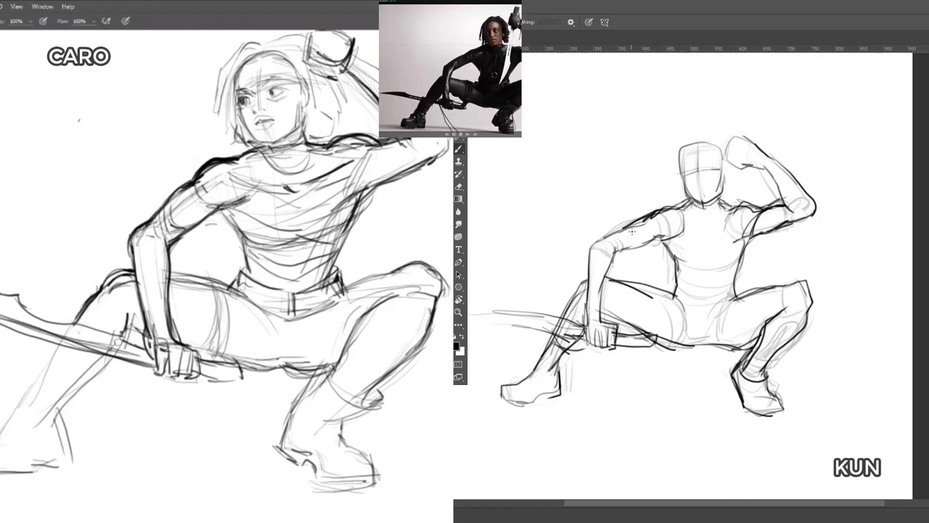
{"action": "mouse_move", "coordinate": [629, 230]}
{"action": "left_mouse_down"}
{"action": "mouse_move", "coordinate": [601, 238]}
{"action": "mouse_move", "coordinate": [589, 277]}
{"action": "left_mouse_up"}
- Draw the boot's upper rim, ankle and heel on the outstretched leg in the left sketch
{"action": "left_click_drag", "start_coordinate": [98, 361], "coordinate": [78, 382]}
{"action": "mouse_move", "coordinate": [48, 361]}
{"action": "left_mouse_down"}
{"action": "mouse_move", "coordinate": [92, 387]}
{"action": "mouse_move", "coordinate": [50, 355]}
{"action": "mouse_move", "coordinate": [16, 413]}
{"action": "mouse_move", "coordinate": [50, 433]}
{"action": "left_mouse_up"}
{"action": "mouse_move", "coordinate": [77, 395]}
{"action": "left_mouse_down"}
{"action": "mouse_move", "coordinate": [55, 414]}
{"action": "mouse_move", "coordinate": [68, 403]}
{"action": "left_mouse_up"}
{"action": "left_click_drag", "start_coordinate": [35, 357], "coordinate": [50, 356]}
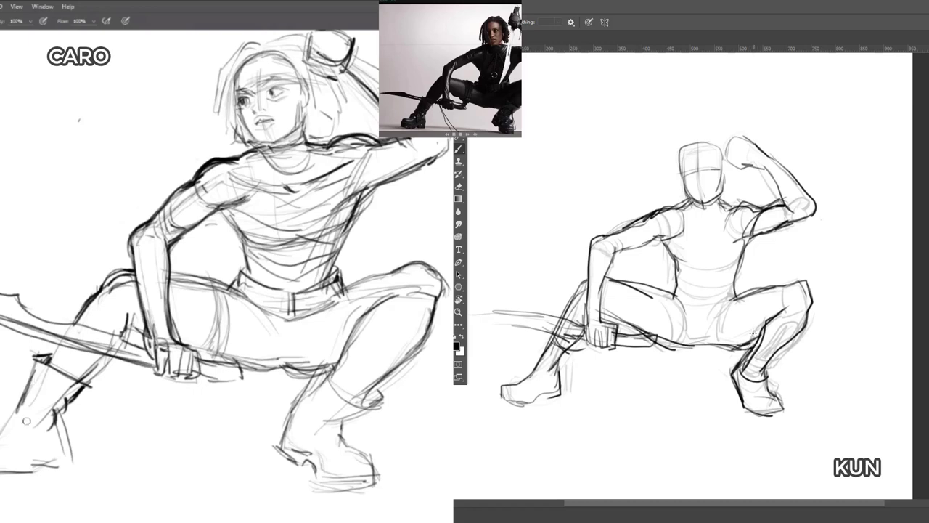
{"action": "mouse_move", "coordinate": [7, 412]}
{"action": "left_mouse_down"}
{"action": "mouse_move", "coordinate": [43, 428]}
{"action": "mouse_move", "coordinate": [22, 408]}
{"action": "mouse_move", "coordinate": [38, 417]}
{"action": "mouse_move", "coordinate": [49, 456]}
{"action": "mouse_move", "coordinate": [34, 460]}
{"action": "mouse_move", "coordinate": [36, 428]}
{"action": "mouse_move", "coordinate": [5, 420]}
{"action": "mouse_move", "coordinate": [13, 437]}
{"action": "mouse_move", "coordinate": [37, 428]}
{"action": "mouse_move", "coordinate": [12, 423]}
{"action": "mouse_move", "coordinate": [32, 455]}
{"action": "mouse_move", "coordinate": [30, 444]}
{"action": "mouse_move", "coordinate": [42, 457]}
{"action": "mouse_move", "coordinate": [64, 454]}
{"action": "mouse_move", "coordinate": [49, 456]}
{"action": "mouse_move", "coordinate": [69, 437]}
{"action": "mouse_move", "coordinate": [68, 463]}
{"action": "left_mouse_up"}
{"action": "mouse_move", "coordinate": [69, 423]}
{"action": "left_mouse_down"}
{"action": "mouse_move", "coordinate": [68, 464]}
{"action": "mouse_move", "coordinate": [50, 444]}
{"action": "mouse_move", "coordinate": [47, 459]}
{"action": "mouse_move", "coordinate": [30, 460]}
{"action": "mouse_move", "coordinate": [53, 471]}
{"action": "mouse_move", "coordinate": [68, 463]}
{"action": "left_mouse_up"}
- Redraw the raised fist and forearm in the right sketch, and define the boot's ankle in the left sketch
{"action": "left_click_drag", "start_coordinate": [746, 135], "coordinate": [737, 136]}
{"action": "left_click_drag", "start_coordinate": [68, 437], "coordinate": [61, 420]}
{"action": "left_click_drag", "start_coordinate": [734, 135], "coordinate": [728, 155]}
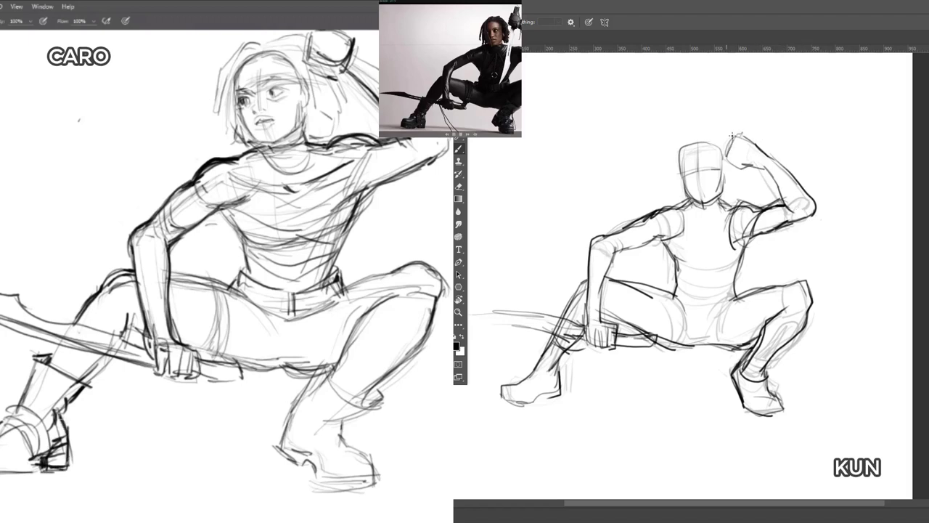
{"action": "left_click_drag", "start_coordinate": [57, 412], "coordinate": [65, 424]}
{"action": "mouse_move", "coordinate": [733, 137]}
{"action": "left_mouse_down"}
{"action": "mouse_move", "coordinate": [756, 139]}
{"action": "mouse_move", "coordinate": [766, 155]}
{"action": "mouse_move", "coordinate": [735, 164]}
{"action": "mouse_move", "coordinate": [747, 165]}
{"action": "left_mouse_up"}
{"action": "left_click_drag", "start_coordinate": [28, 398], "coordinate": [47, 408]}
{"action": "left_click_drag", "start_coordinate": [755, 164], "coordinate": [778, 185]}
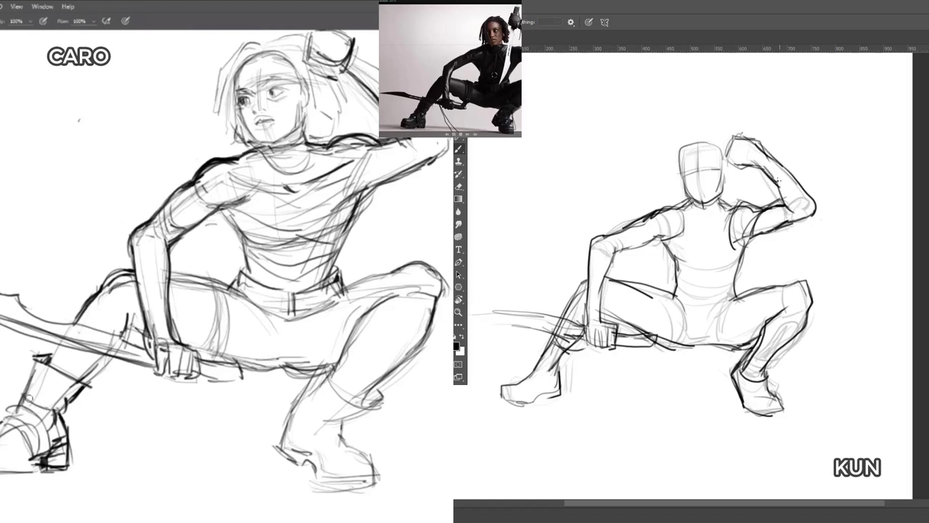
- Draw the sword handle projecting above the raised fist in the right sketch, and add ankle straps to the boot in the left sketch
{"action": "left_click_drag", "start_coordinate": [40, 395], "coordinate": [51, 399]}
{"action": "left_click_drag", "start_coordinate": [742, 135], "coordinate": [749, 115]}
{"action": "left_click_drag", "start_coordinate": [31, 392], "coordinate": [55, 399]}
{"action": "left_click_drag", "start_coordinate": [742, 135], "coordinate": [752, 114]}
{"action": "left_click_drag", "start_coordinate": [48, 400], "coordinate": [66, 401]}
{"action": "left_click_drag", "start_coordinate": [762, 111], "coordinate": [763, 113]}
{"action": "left_click_drag", "start_coordinate": [53, 401], "coordinate": [61, 407]}
{"action": "left_click_drag", "start_coordinate": [763, 113], "coordinate": [751, 137]}
{"action": "mouse_move", "coordinate": [33, 386]}
{"action": "left_mouse_down"}
{"action": "mouse_move", "coordinate": [62, 397]}
{"action": "mouse_move", "coordinate": [70, 385]}
{"action": "left_mouse_up"}
{"action": "left_click_drag", "start_coordinate": [737, 138], "coordinate": [730, 147]}
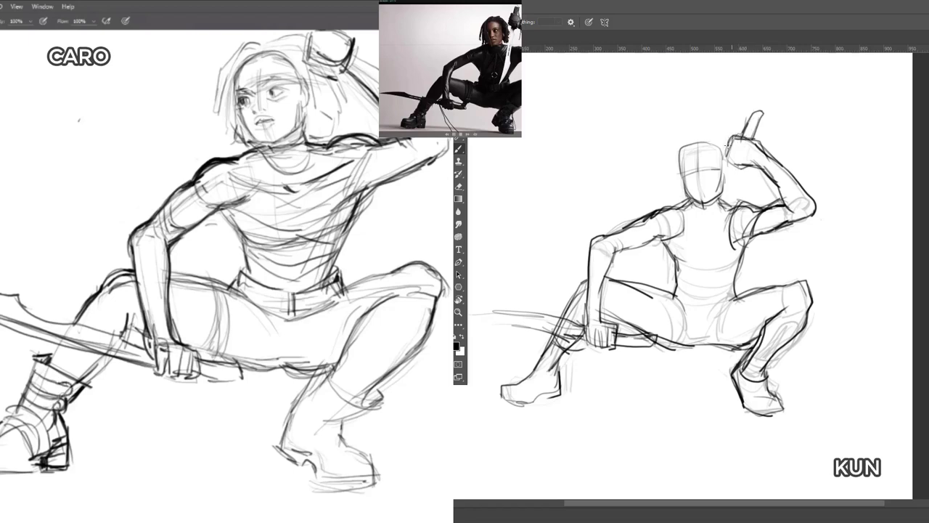
- Define the raised fist's finger edge and the sword below it in the right sketch, and add boot shaft and strap details in the left sketch
{"action": "left_click_drag", "start_coordinate": [62, 387], "coordinate": [69, 392]}
{"action": "left_click_drag", "start_coordinate": [729, 143], "coordinate": [731, 150]}
{"action": "left_click_drag", "start_coordinate": [69, 386], "coordinate": [62, 392]}
{"action": "left_click_drag", "start_coordinate": [729, 148], "coordinate": [728, 164]}
{"action": "left_click_drag", "start_coordinate": [61, 373], "coordinate": [53, 376]}
{"action": "left_click_drag", "start_coordinate": [729, 164], "coordinate": [745, 168]}
{"action": "left_click_drag", "start_coordinate": [34, 361], "coordinate": [66, 373]}
{"action": "left_click_drag", "start_coordinate": [745, 169], "coordinate": [739, 193]}
{"action": "left_click_drag", "start_coordinate": [735, 164], "coordinate": [722, 208]}
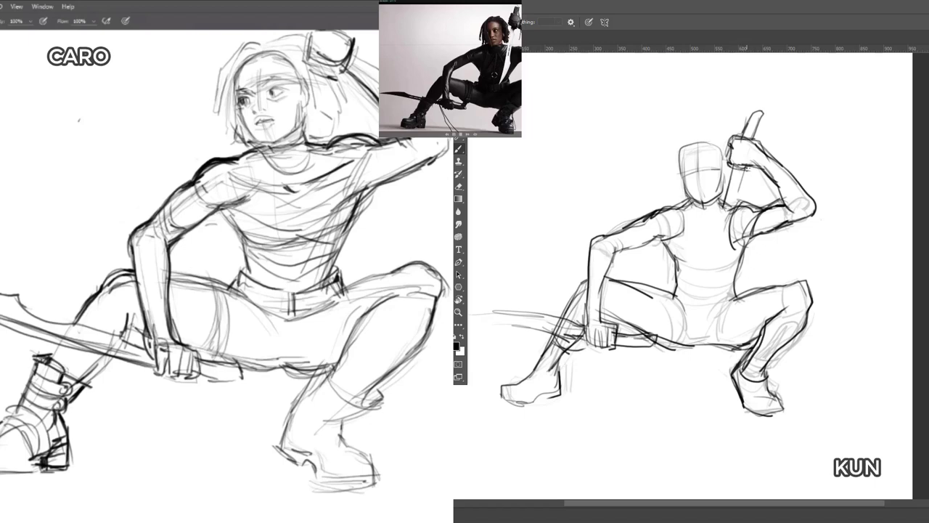
- Clean up and darken the boot's upper rim in the left sketch, and shape the raised sword's base below the fist in the right sketch
{"action": "key", "text": "e"}
{"action": "left_click_drag", "start_coordinate": [68, 360], "coordinate": [42, 363]}
{"action": "key", "text": "b"}
{"action": "left_click_drag", "start_coordinate": [745, 167], "coordinate": [740, 188]}
{"action": "left_click_drag", "start_coordinate": [64, 370], "coordinate": [54, 383]}
{"action": "left_click_drag", "start_coordinate": [742, 186], "coordinate": [724, 210]}
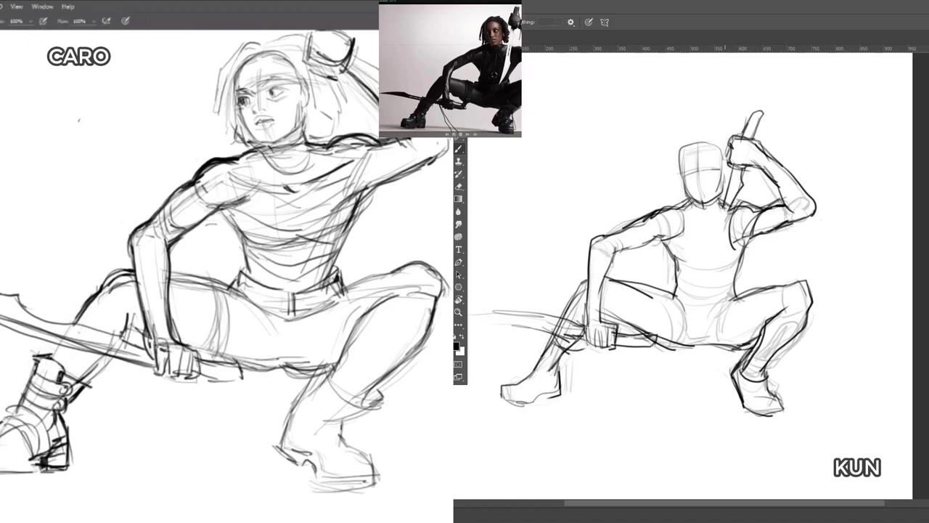
- Draw the raised sword's long blade across the torso to its tip in the right sketch, and detail the boot's shaft in the left sketch
{"action": "left_click_drag", "start_coordinate": [61, 367], "coordinate": [55, 385]}
{"action": "left_click_drag", "start_coordinate": [731, 175], "coordinate": [701, 277]}
{"action": "left_click_drag", "start_coordinate": [64, 370], "coordinate": [49, 357]}
{"action": "left_click_drag", "start_coordinate": [733, 196], "coordinate": [722, 255]}
{"action": "left_click_drag", "start_coordinate": [55, 356], "coordinate": [36, 358]}
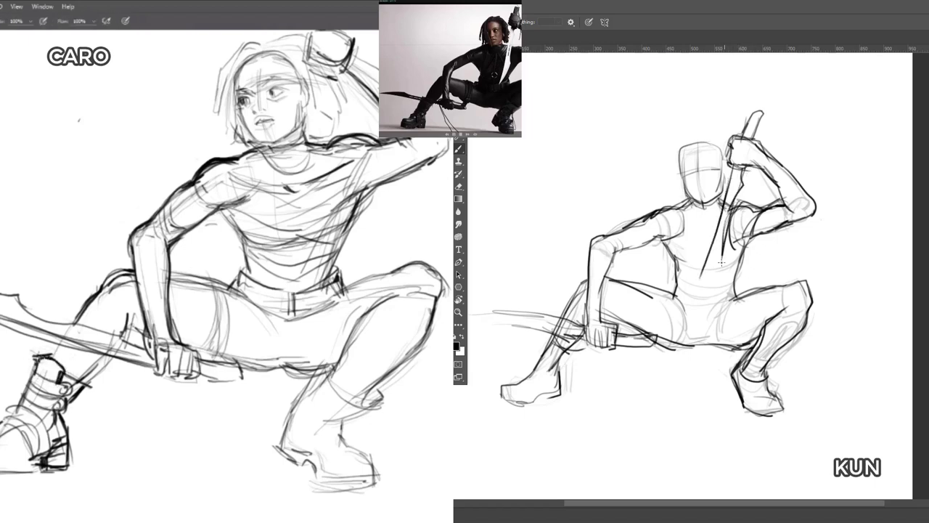
{"action": "left_click_drag", "start_coordinate": [722, 257], "coordinate": [708, 292]}
{"action": "mouse_move", "coordinate": [53, 356]}
{"action": "left_mouse_down"}
{"action": "mouse_move", "coordinate": [63, 365]}
{"action": "mouse_move", "coordinate": [56, 385]}
{"action": "left_mouse_up"}
{"action": "key", "text": "e"}
{"action": "left_click_drag", "start_coordinate": [721, 274], "coordinate": [697, 302]}
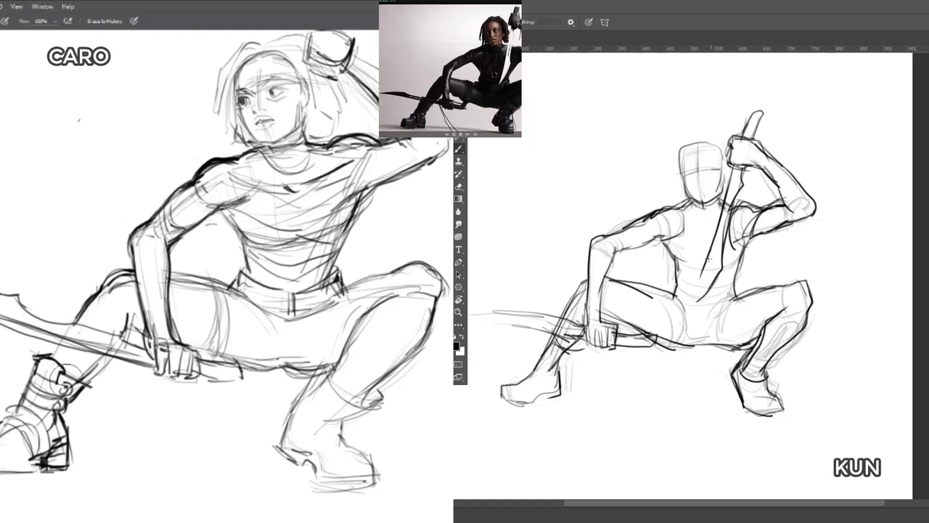
{"action": "left_click_drag", "start_coordinate": [710, 253], "coordinate": [690, 307]}
{"action": "key", "text": "b"}
{"action": "left_click_drag", "start_coordinate": [701, 291], "coordinate": [691, 307]}
- Lighten and redraw the boot shaft's outline in the left sketch, and refine the side of the face in the right sketch
{"action": "mouse_move", "coordinate": [74, 382]}
{"action": "left_mouse_down"}
{"action": "mouse_move", "coordinate": [55, 402]}
{"action": "mouse_move", "coordinate": [36, 383]}
{"action": "left_mouse_up"}
{"action": "key", "text": "e"}
{"action": "left_click_drag", "start_coordinate": [721, 164], "coordinate": [717, 190]}
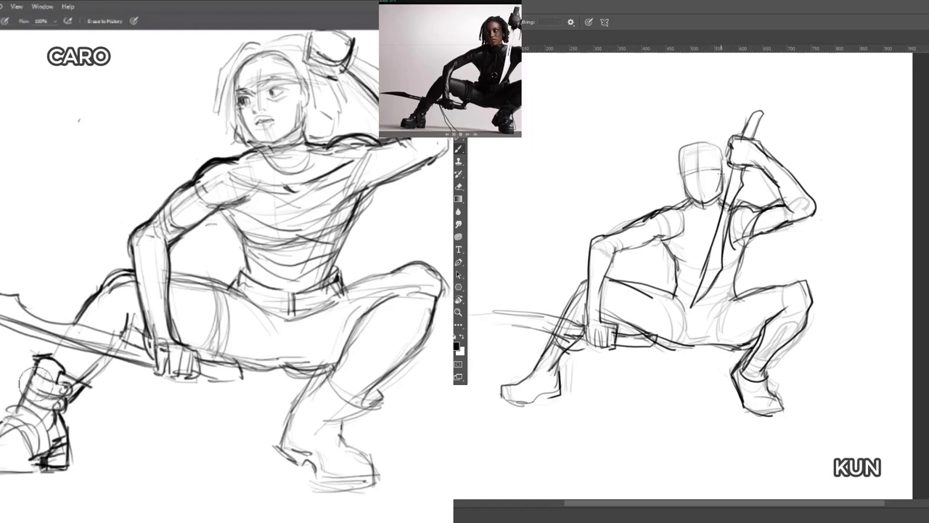
{"action": "mouse_move", "coordinate": [36, 383]}
{"action": "left_mouse_down"}
{"action": "mouse_move", "coordinate": [29, 397]}
{"action": "mouse_move", "coordinate": [39, 402]}
{"action": "left_mouse_up"}
{"action": "key", "text": "b"}
{"action": "left_click_drag", "start_coordinate": [722, 168], "coordinate": [723, 188]}
{"action": "left_click_drag", "start_coordinate": [28, 385], "coordinate": [20, 401]}
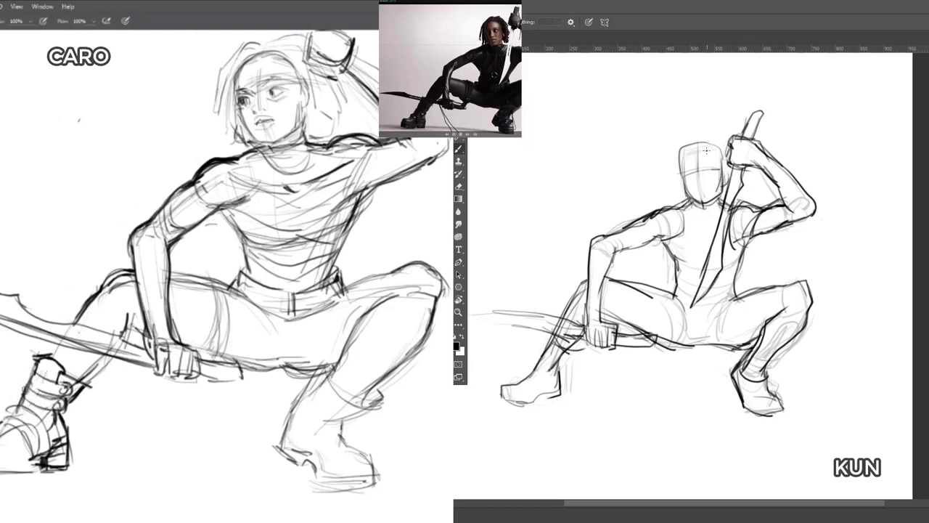
{"action": "left_click_drag", "start_coordinate": [29, 369], "coordinate": [18, 401]}
- Sketch the hair locks around the head in the right sketch, and draw the outstretched foot's boot sole in the left sketch
{"action": "left_click_drag", "start_coordinate": [693, 138], "coordinate": [675, 190]}
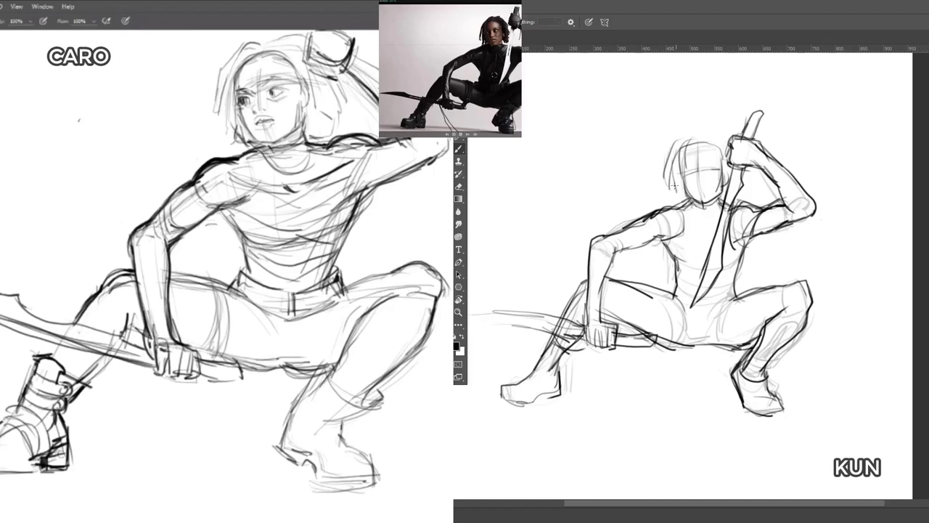
{"action": "mouse_move", "coordinate": [700, 136]}
{"action": "left_mouse_down"}
{"action": "mouse_move", "coordinate": [680, 161]}
{"action": "mouse_move", "coordinate": [676, 151]}
{"action": "left_mouse_up"}
{"action": "mouse_move", "coordinate": [23, 454]}
{"action": "left_mouse_down"}
{"action": "mouse_move", "coordinate": [2, 459]}
{"action": "mouse_move", "coordinate": [36, 475]}
{"action": "mouse_move", "coordinate": [29, 473]}
{"action": "mouse_move", "coordinate": [38, 466]}
{"action": "left_mouse_up"}
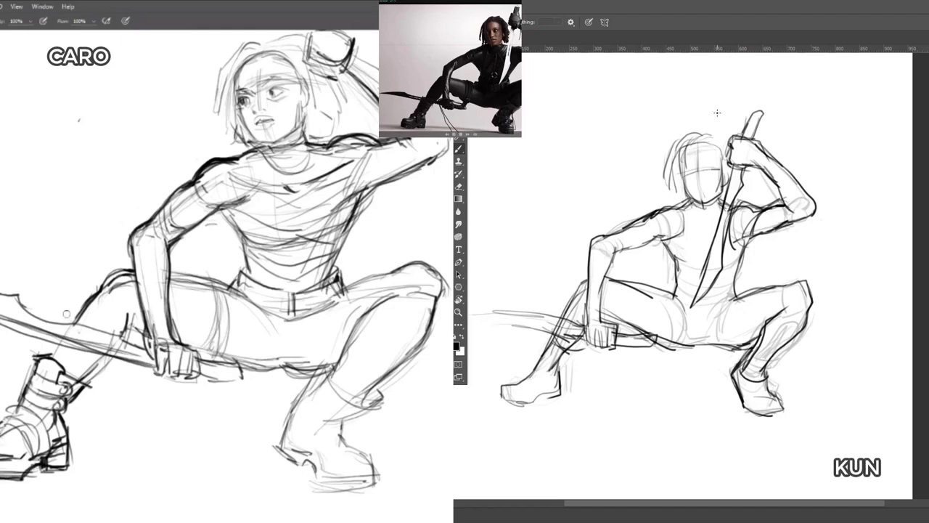
{"action": "mouse_move", "coordinate": [703, 141]}
{"action": "left_mouse_down"}
{"action": "mouse_move", "coordinate": [733, 166]}
{"action": "mouse_move", "coordinate": [728, 186]}
{"action": "left_mouse_up"}
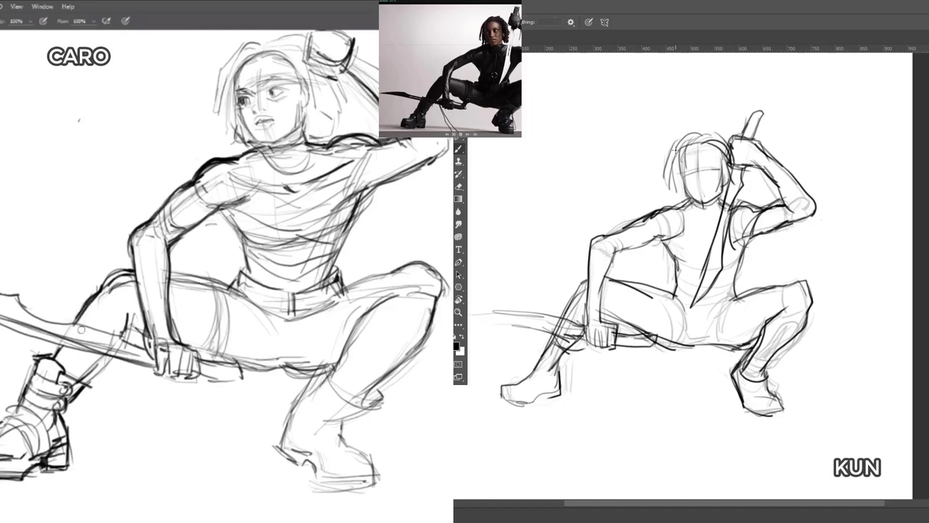
{"action": "mouse_move", "coordinate": [676, 151]}
{"action": "left_mouse_down"}
{"action": "mouse_move", "coordinate": [681, 194]}
{"action": "mouse_move", "coordinate": [666, 180]}
{"action": "left_mouse_up"}
- Clean up the shin above the boot in the left sketch, and sketch the hairline and brow area in the right sketch
{"action": "key", "text": "e"}
{"action": "left_click_drag", "start_coordinate": [61, 350], "coordinate": [57, 358]}
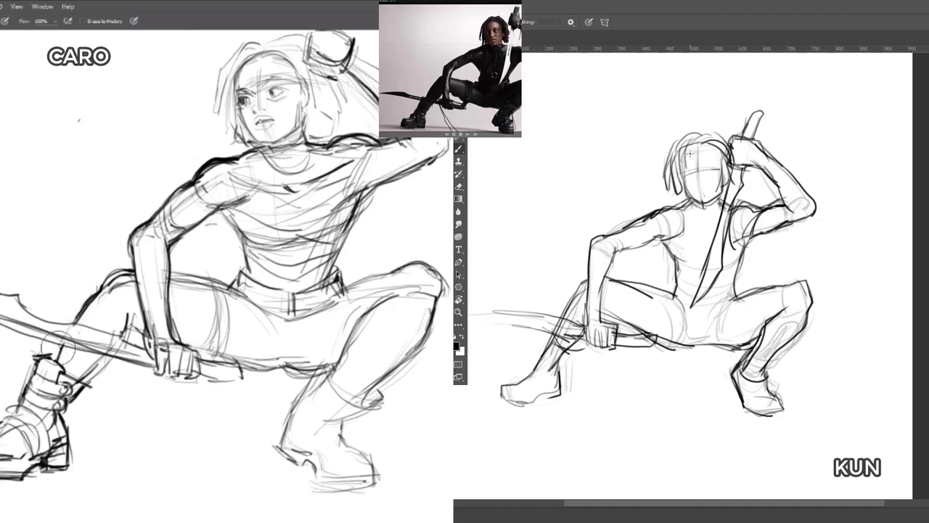
{"action": "key", "text": "b"}
{"action": "left_click_drag", "start_coordinate": [679, 156], "coordinate": [685, 187]}
{"action": "mouse_move", "coordinate": [680, 149]}
{"action": "left_mouse_down"}
{"action": "mouse_move", "coordinate": [688, 190]}
{"action": "mouse_move", "coordinate": [715, 158]}
{"action": "left_mouse_up"}
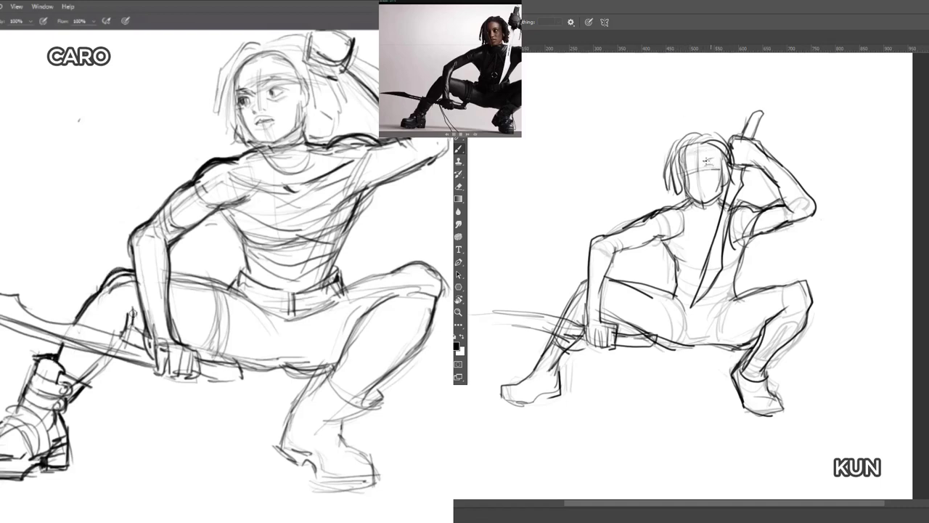
{"action": "mouse_move", "coordinate": [710, 164]}
{"action": "left_mouse_down"}
{"action": "mouse_move", "coordinate": [716, 168]}
{"action": "mouse_move", "coordinate": [685, 169]}
{"action": "left_mouse_up"}
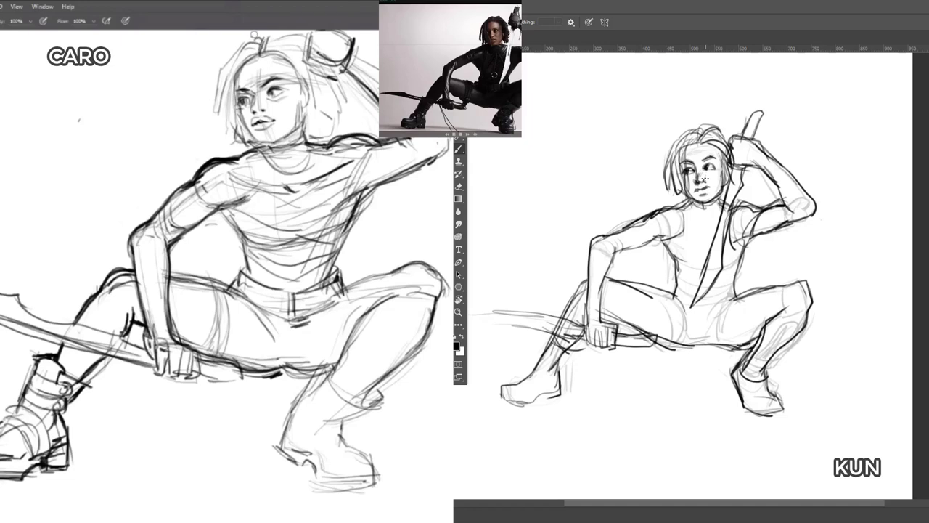
- Draw hair strands over the crown and along the side of the face in the left sketch
{"action": "left_click_drag", "start_coordinate": [269, 53], "coordinate": [287, 32]}
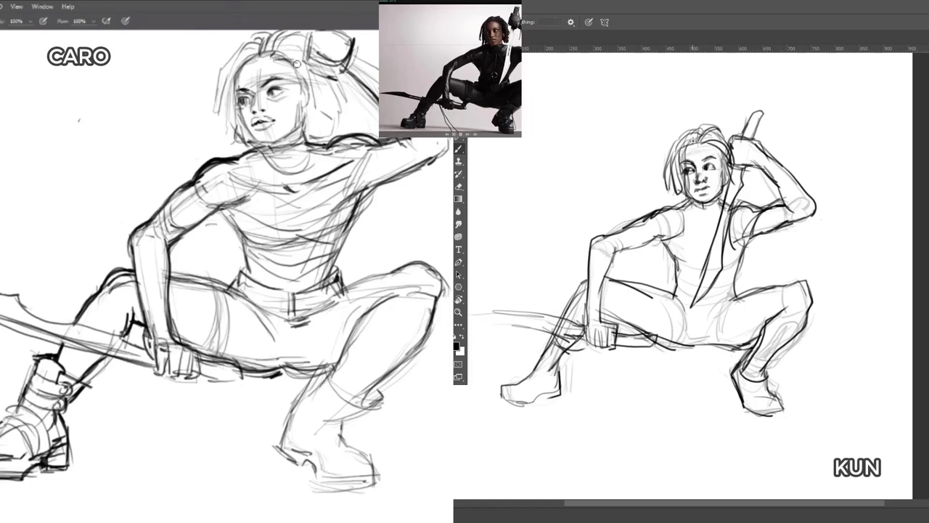
{"action": "left_click_drag", "start_coordinate": [288, 65], "coordinate": [301, 111]}
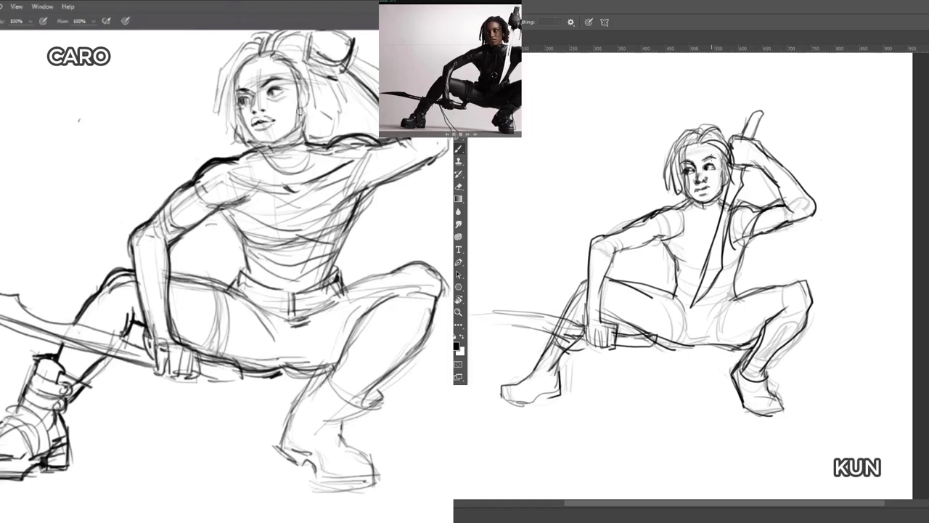
{"action": "left_click_drag", "start_coordinate": [299, 77], "coordinate": [303, 111]}
{"action": "left_click_drag", "start_coordinate": [282, 61], "coordinate": [310, 106]}
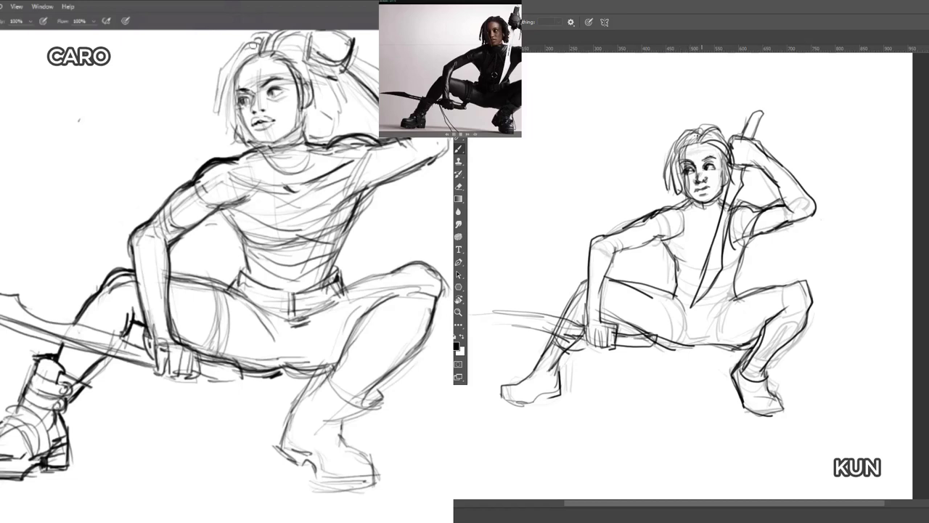
- Add hair locks beside the face in both sketches, braiding the lower lock in the right sketch
{"action": "mouse_move", "coordinate": [698, 132]}
{"action": "left_mouse_down"}
{"action": "mouse_move", "coordinate": [682, 166]}
{"action": "mouse_move", "coordinate": [664, 177]}
{"action": "left_mouse_up"}
{"action": "left_click_drag", "start_coordinate": [245, 43], "coordinate": [232, 80]}
{"action": "left_click_drag", "start_coordinate": [672, 146], "coordinate": [662, 176]}
{"action": "mouse_move", "coordinate": [253, 38]}
{"action": "left_mouse_down"}
{"action": "mouse_move", "coordinate": [232, 74]}
{"action": "mouse_move", "coordinate": [229, 67]}
{"action": "mouse_move", "coordinate": [225, 94]}
{"action": "left_mouse_up"}
{"action": "left_click_drag", "start_coordinate": [675, 167], "coordinate": [676, 183]}
{"action": "left_click_drag", "start_coordinate": [243, 48], "coordinate": [232, 86]}
{"action": "left_click_drag", "start_coordinate": [676, 183], "coordinate": [680, 189]}
{"action": "left_click_drag", "start_coordinate": [251, 38], "coordinate": [237, 56]}
{"action": "left_click_drag", "start_coordinate": [680, 148], "coordinate": [671, 170]}
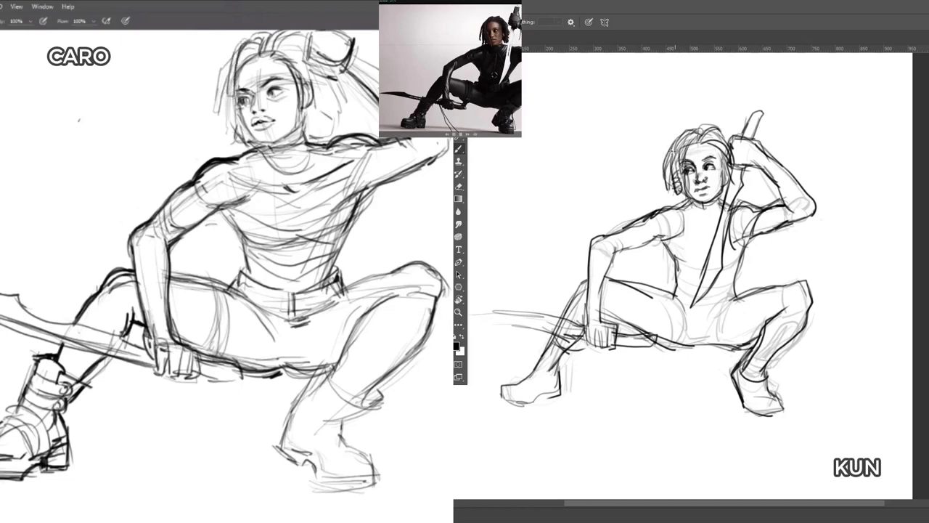
- Define the hanging locks from crown to jaw in the left sketch, and darken the armhole and side lock in the right sketch
{"action": "left_click_drag", "start_coordinate": [232, 54], "coordinate": [260, 34]}
{"action": "left_click_drag", "start_coordinate": [675, 178], "coordinate": [681, 190]}
{"action": "left_click_drag", "start_coordinate": [251, 51], "coordinate": [241, 60]}
{"action": "left_click_drag", "start_coordinate": [688, 174], "coordinate": [684, 194]}
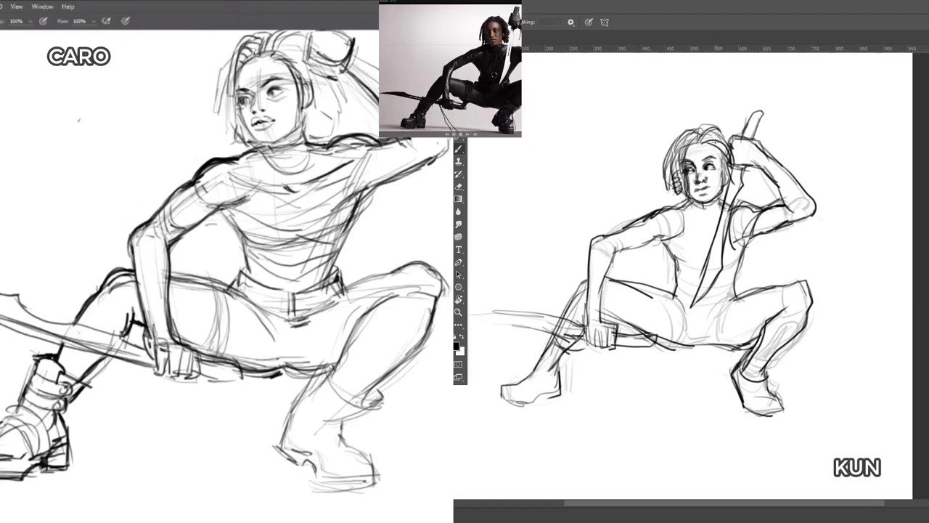
{"action": "mouse_move", "coordinate": [232, 58]}
{"action": "left_mouse_down"}
{"action": "mouse_move", "coordinate": [214, 108]}
{"action": "mouse_move", "coordinate": [226, 79]}
{"action": "left_mouse_up"}
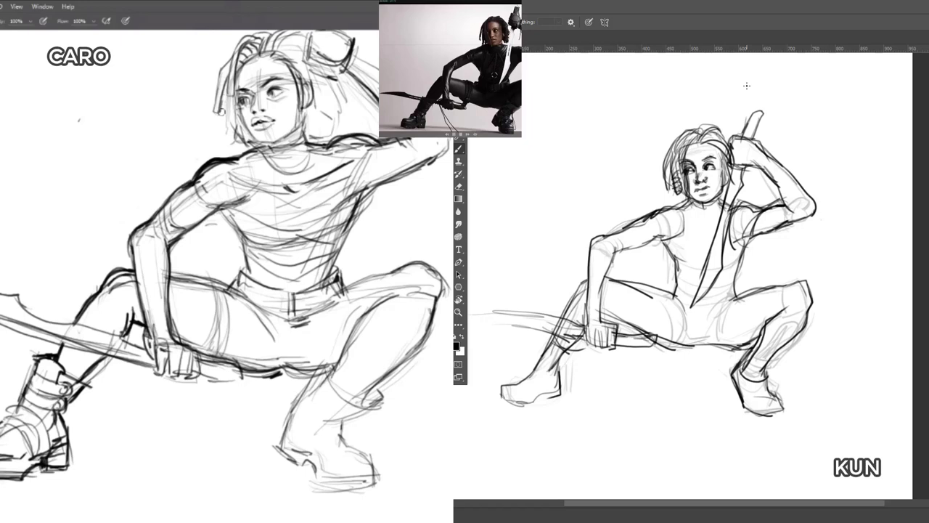
{"action": "left_click_drag", "start_coordinate": [681, 217], "coordinate": [669, 241]}
{"action": "mouse_move", "coordinate": [230, 77]}
{"action": "left_mouse_down"}
{"action": "mouse_move", "coordinate": [230, 144]}
{"action": "mouse_move", "coordinate": [251, 146]}
{"action": "left_mouse_up"}
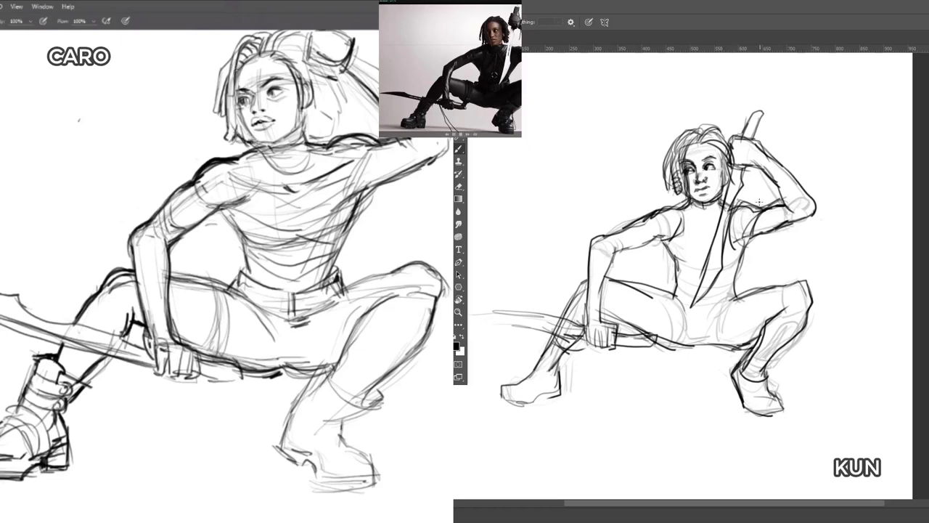
{"action": "mouse_move", "coordinate": [240, 95]}
{"action": "left_mouse_down"}
{"action": "mouse_move", "coordinate": [257, 139]}
{"action": "mouse_move", "coordinate": [242, 36]}
{"action": "left_mouse_up"}
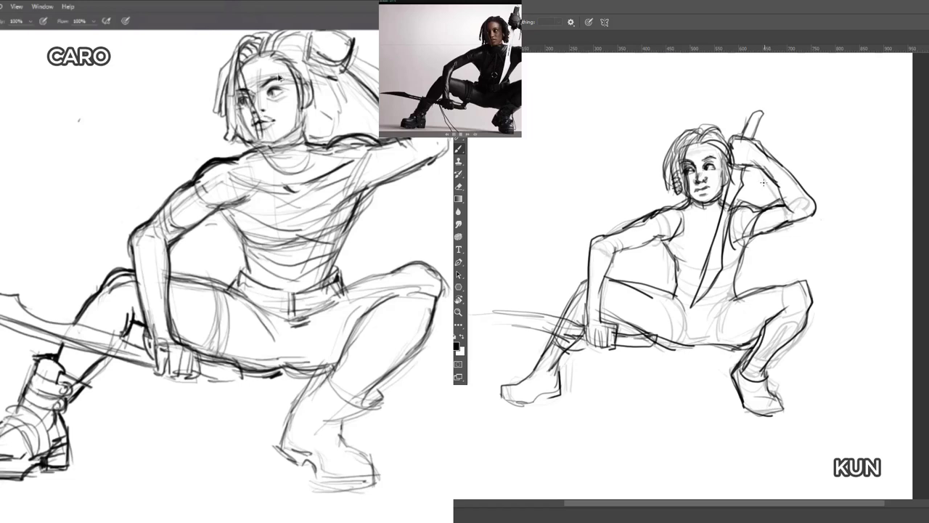
{"action": "key", "text": "ctrl+z"}
{"action": "key", "text": "ctrl+z"}
{"action": "key", "text": "ctrl+z"}
- Shade the temple beside the eye at 33% brush opacity in the left sketch, and erase stray lines around the raised fist in the right sketch
{"action": "key", "text": "e"}
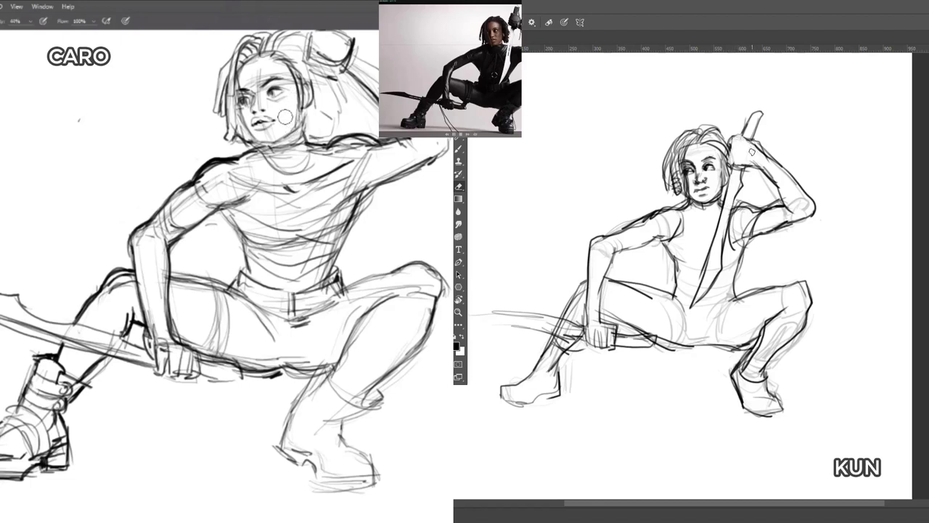
{"action": "left_click_drag", "start_coordinate": [290, 92], "coordinate": [294, 101]}
{"action": "key", "text": "ctrl+z"}
{"action": "key", "text": "3"}
{"action": "key", "text": "3"}
{"action": "mouse_move", "coordinate": [290, 92]}
{"action": "left_mouse_down"}
{"action": "mouse_move", "coordinate": [284, 79]}
{"action": "mouse_move", "coordinate": [291, 89]}
{"action": "left_mouse_up"}
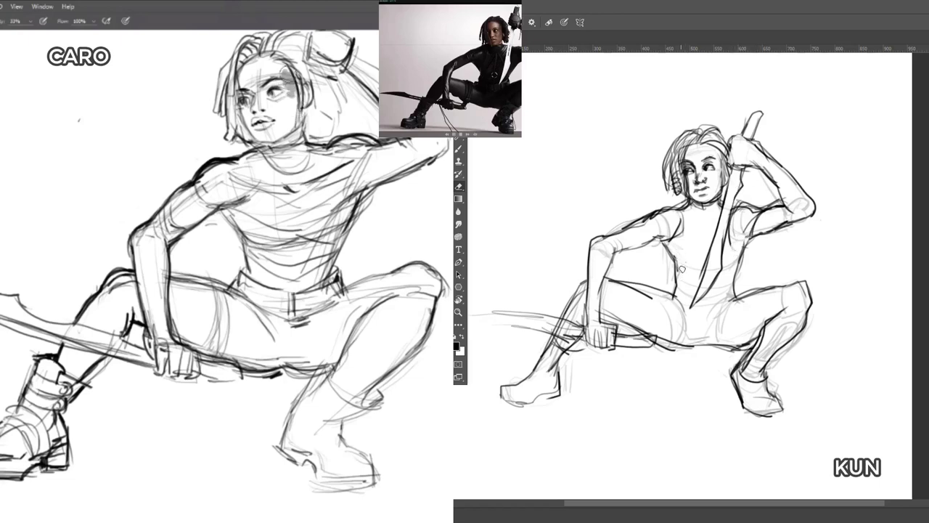
- Shade the shadowed eye and cheek in the left sketch, and add the hip crease and boot cuff in the right sketch
{"action": "key", "text": "b"}
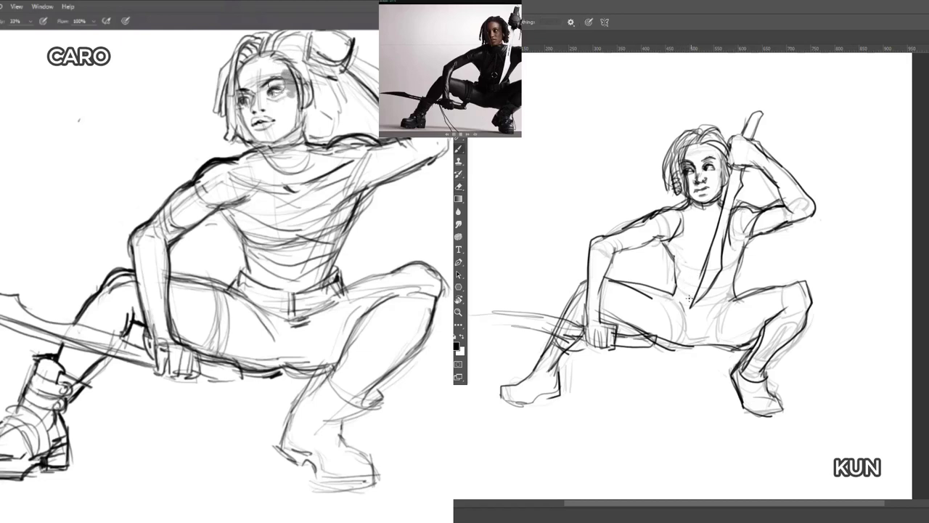
{"action": "left_click_drag", "start_coordinate": [673, 294], "coordinate": [687, 314]}
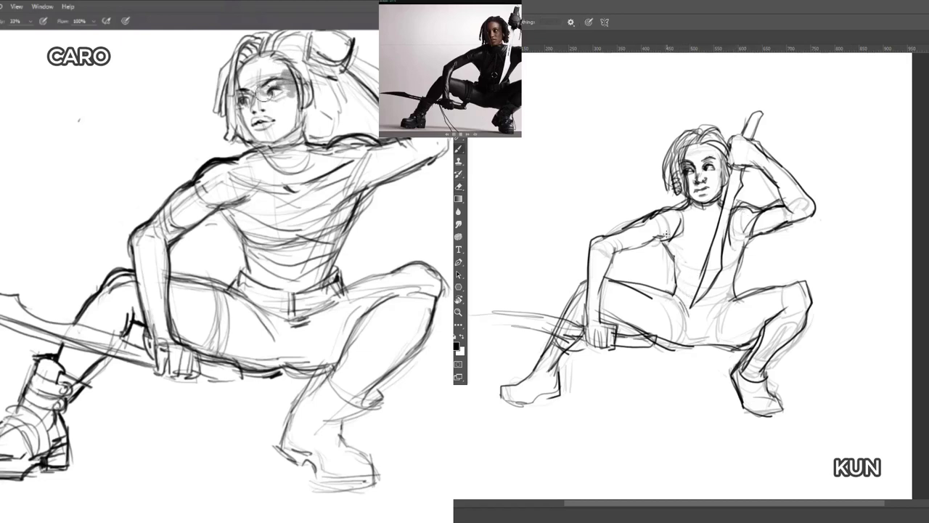
{"action": "mouse_move", "coordinate": [264, 91]}
{"action": "left_mouse_down"}
{"action": "mouse_move", "coordinate": [276, 90]}
{"action": "mouse_move", "coordinate": [252, 101]}
{"action": "mouse_move", "coordinate": [242, 121]}
{"action": "left_mouse_up"}
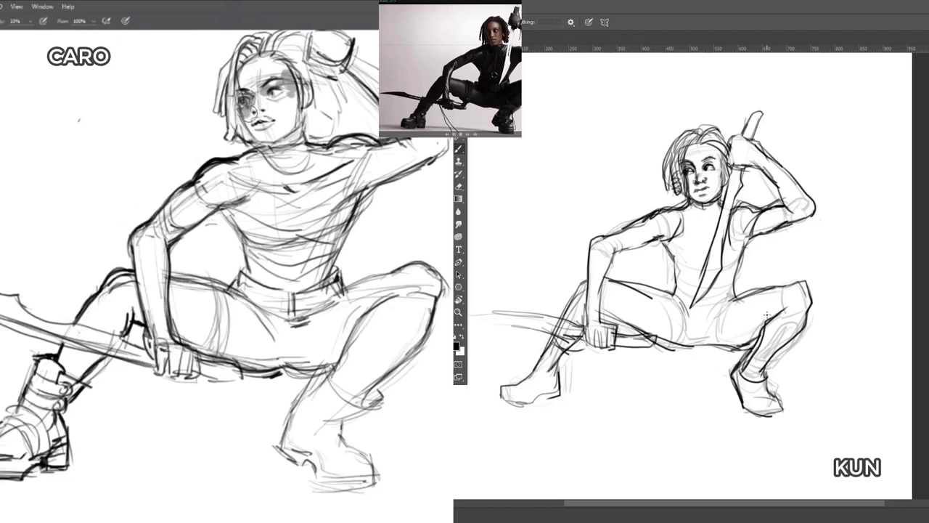
{"action": "mouse_move", "coordinate": [756, 344]}
{"action": "left_mouse_down"}
{"action": "mouse_move", "coordinate": [788, 353]}
{"action": "mouse_move", "coordinate": [766, 373]}
{"action": "left_mouse_up"}
{"action": "left_click_drag", "start_coordinate": [249, 115], "coordinate": [252, 119]}
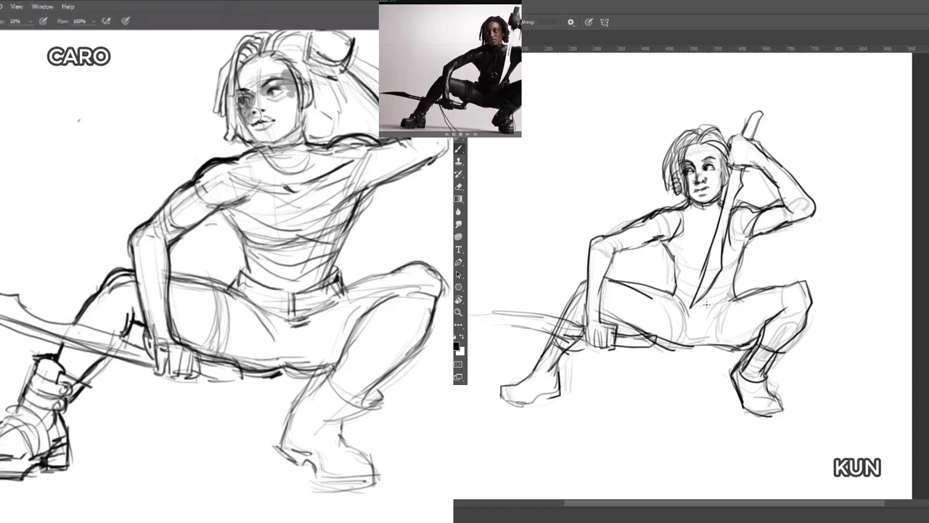
- Draw the waist belt and the thigh strap in the right sketch
{"action": "mouse_move", "coordinate": [669, 292]}
{"action": "left_mouse_down"}
{"action": "mouse_move", "coordinate": [736, 276]}
{"action": "mouse_move", "coordinate": [741, 292]}
{"action": "mouse_move", "coordinate": [668, 296]}
{"action": "mouse_move", "coordinate": [739, 289]}
{"action": "left_mouse_up"}
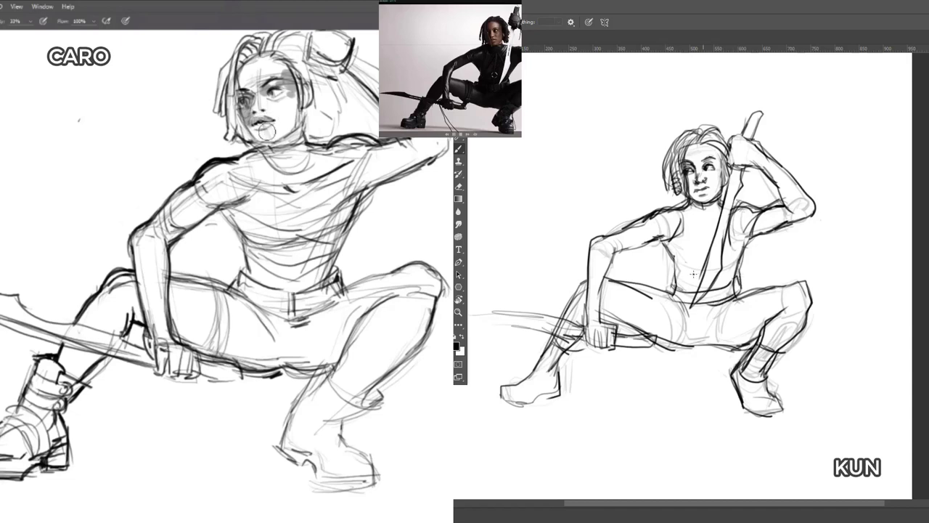
{"action": "mouse_move", "coordinate": [673, 280]}
{"action": "left_mouse_down"}
{"action": "mouse_move", "coordinate": [671, 297]}
{"action": "mouse_move", "coordinate": [685, 303]}
{"action": "mouse_move", "coordinate": [742, 293]}
{"action": "left_mouse_up"}
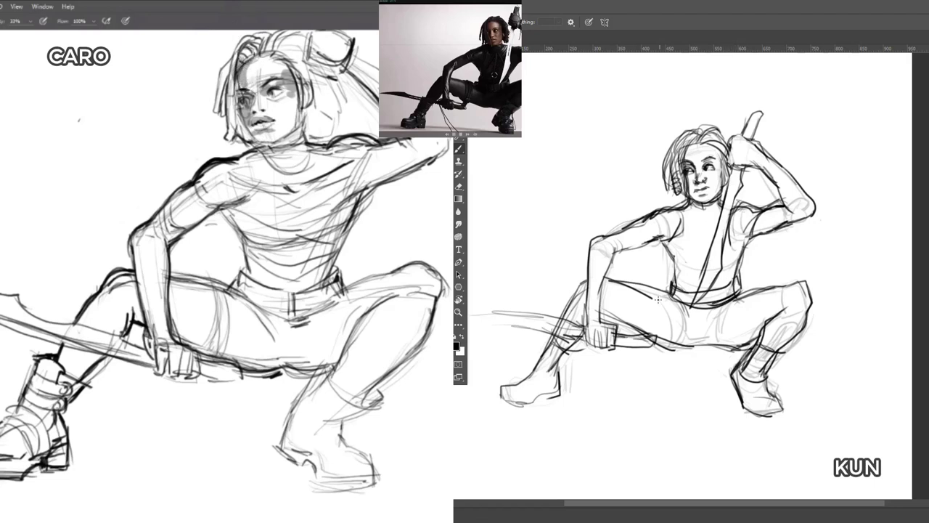
{"action": "mouse_move", "coordinate": [653, 292]}
{"action": "left_mouse_down"}
{"action": "mouse_move", "coordinate": [643, 334]}
{"action": "mouse_move", "coordinate": [656, 342]}
{"action": "mouse_move", "coordinate": [643, 331]}
{"action": "left_mouse_up"}
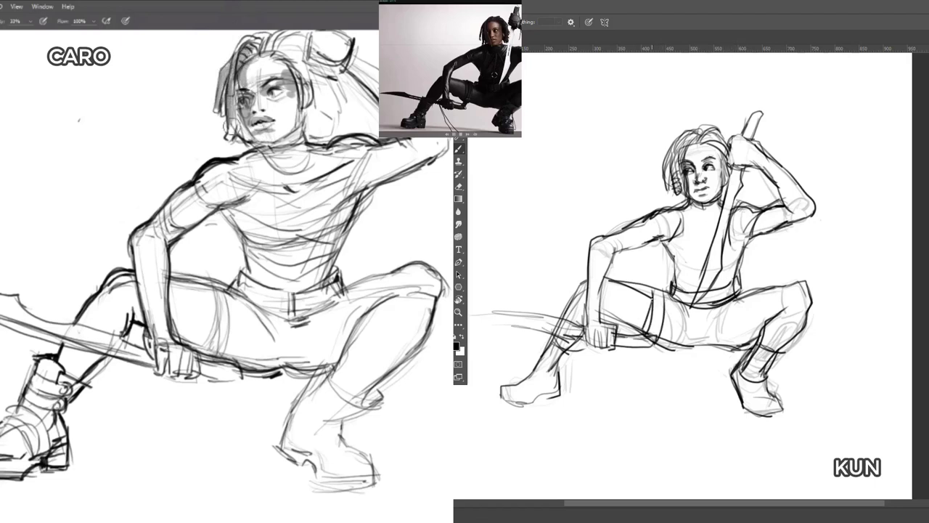
- Shade the hanging locks on both sides of the face and the hair at the crown in the left sketch
{"action": "left_click_drag", "start_coordinate": [229, 129], "coordinate": [231, 137]}
{"action": "left_click_drag", "start_coordinate": [230, 101], "coordinate": [221, 117]}
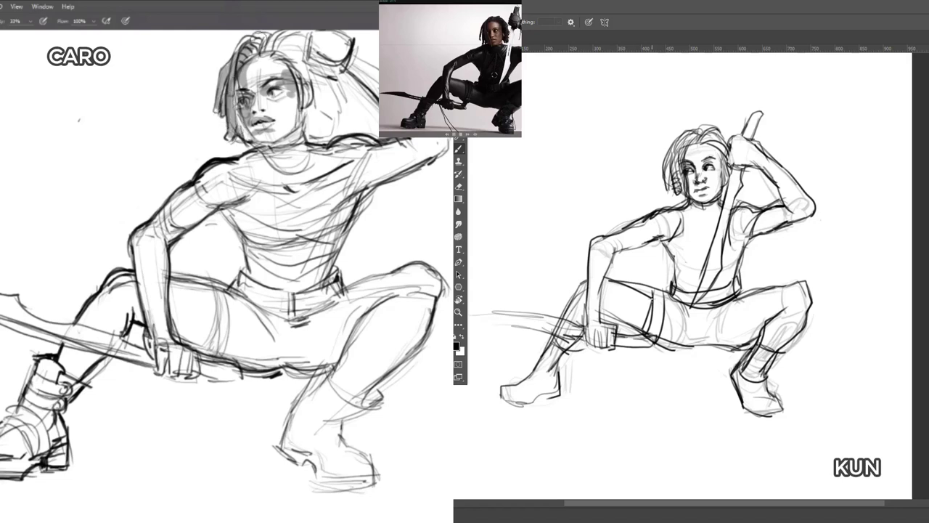
{"action": "mouse_move", "coordinate": [279, 45]}
{"action": "left_mouse_down"}
{"action": "mouse_move", "coordinate": [295, 49]}
{"action": "mouse_move", "coordinate": [309, 76]}
{"action": "left_mouse_up"}
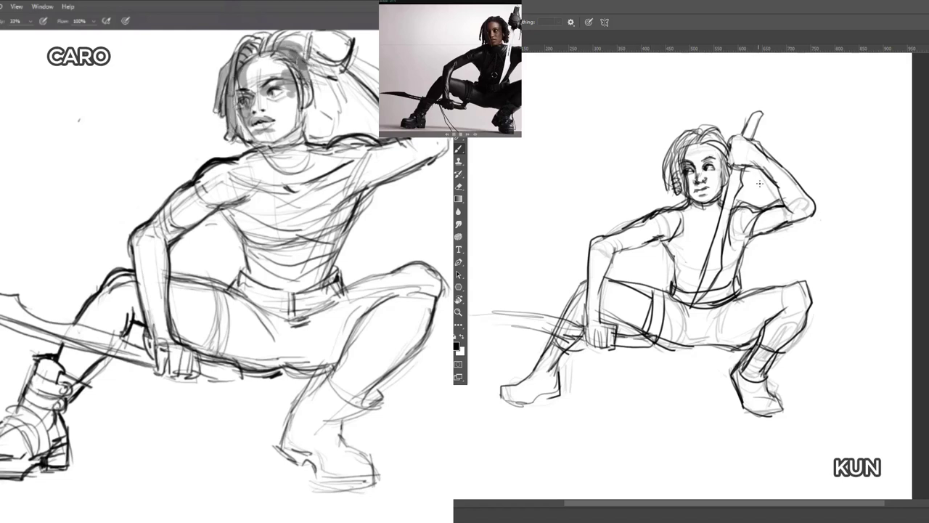
{"action": "left_click_drag", "start_coordinate": [268, 48], "coordinate": [284, 36]}
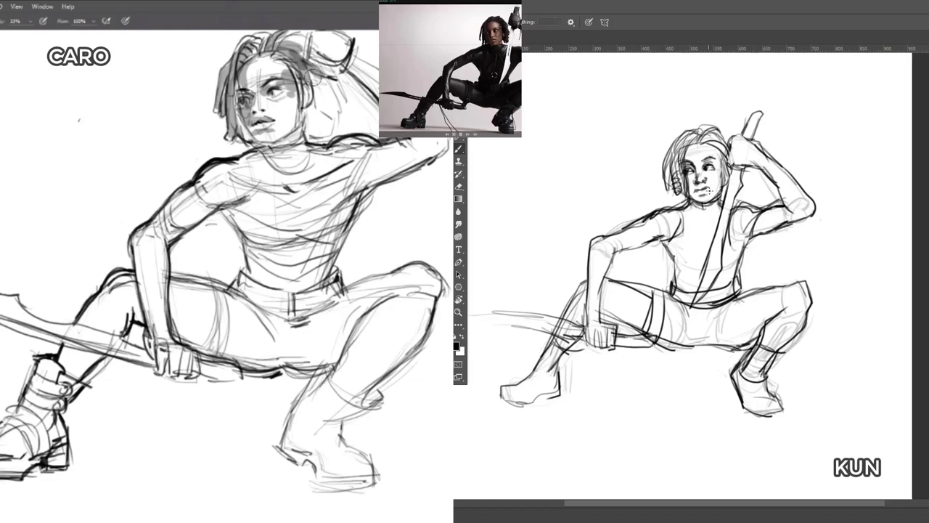
{"action": "mouse_move", "coordinate": [320, 77]}
{"action": "left_mouse_down"}
{"action": "mouse_move", "coordinate": [330, 104]}
{"action": "mouse_move", "coordinate": [323, 119]}
{"action": "mouse_move", "coordinate": [312, 109]}
{"action": "mouse_move", "coordinate": [307, 124]}
{"action": "mouse_move", "coordinate": [306, 117]}
{"action": "mouse_move", "coordinate": [315, 106]}
{"action": "mouse_move", "coordinate": [317, 129]}
{"action": "left_mouse_up"}
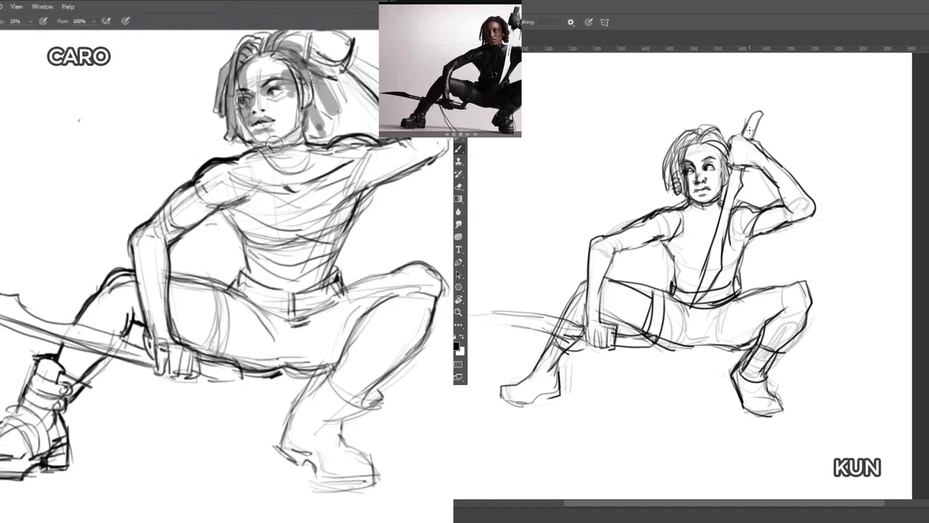
- Shade the neck below the chin, the lowered shoulder and the armpit side of the chest in the left sketch
{"action": "mouse_move", "coordinate": [274, 145]}
{"action": "left_mouse_down"}
{"action": "mouse_move", "coordinate": [302, 125]}
{"action": "mouse_move", "coordinate": [298, 167]}
{"action": "mouse_move", "coordinate": [275, 163]}
{"action": "mouse_move", "coordinate": [297, 161]}
{"action": "mouse_move", "coordinate": [273, 155]}
{"action": "mouse_move", "coordinate": [288, 153]}
{"action": "left_mouse_up"}
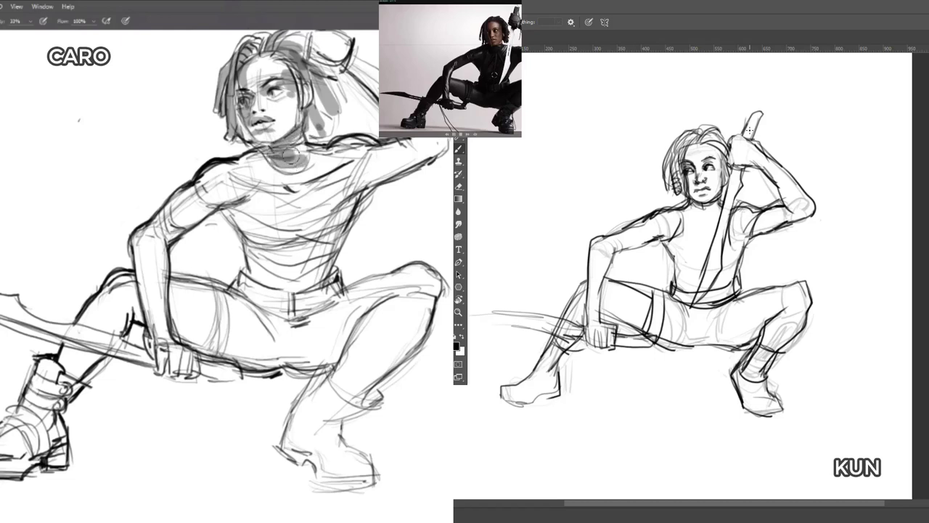
{"action": "left_click_drag", "start_coordinate": [208, 173], "coordinate": [234, 167]}
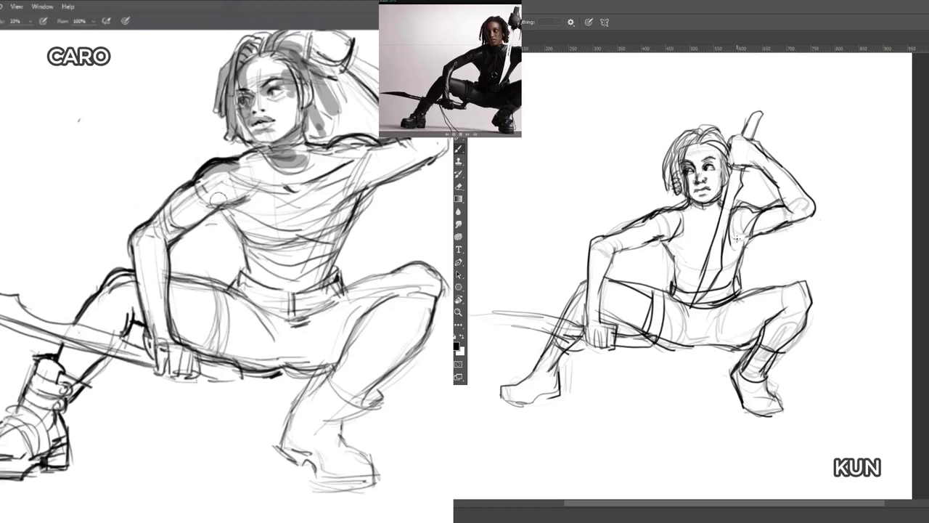
{"action": "mouse_move", "coordinate": [217, 199]}
{"action": "left_mouse_down"}
{"action": "mouse_move", "coordinate": [250, 187]}
{"action": "mouse_move", "coordinate": [240, 206]}
{"action": "left_mouse_up"}
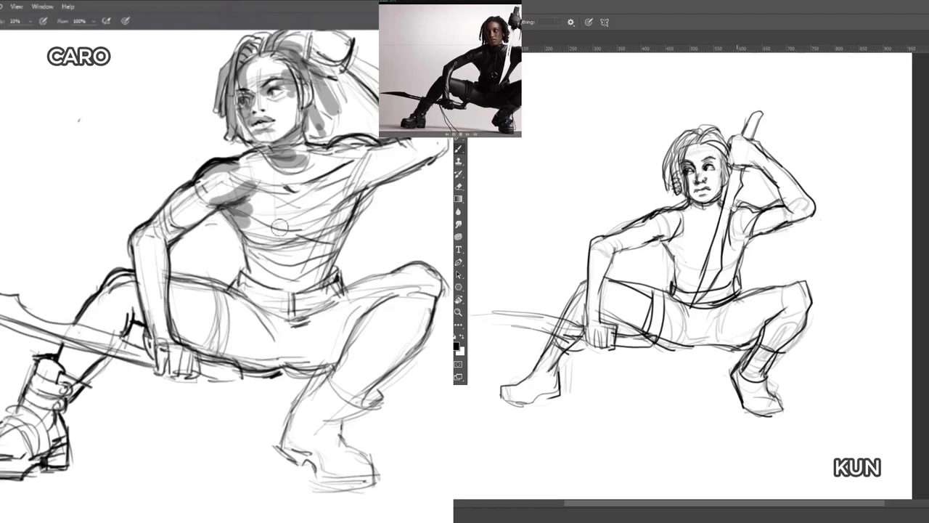
- Erase the facial features for redrawing in the right sketch, and add shading strokes across the chest in the left sketch
{"action": "key", "text": "e"}
{"action": "left_click_drag", "start_coordinate": [306, 172], "coordinate": [278, 206]}
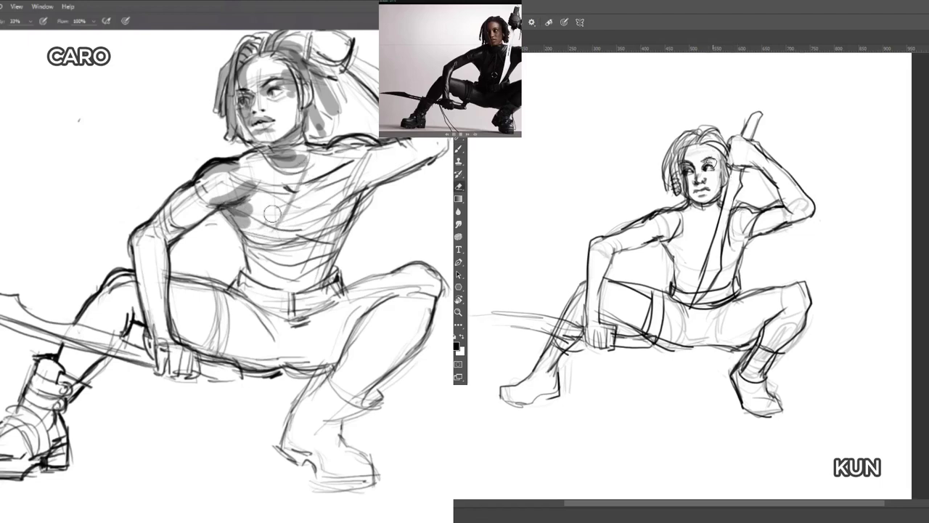
{"action": "left_click_drag", "start_coordinate": [296, 172], "coordinate": [273, 214]}
{"action": "mouse_move", "coordinate": [712, 165]}
{"action": "left_mouse_down"}
{"action": "mouse_move", "coordinate": [704, 182]}
{"action": "mouse_move", "coordinate": [698, 175]}
{"action": "mouse_move", "coordinate": [711, 159]}
{"action": "mouse_move", "coordinate": [704, 186]}
{"action": "left_mouse_up"}
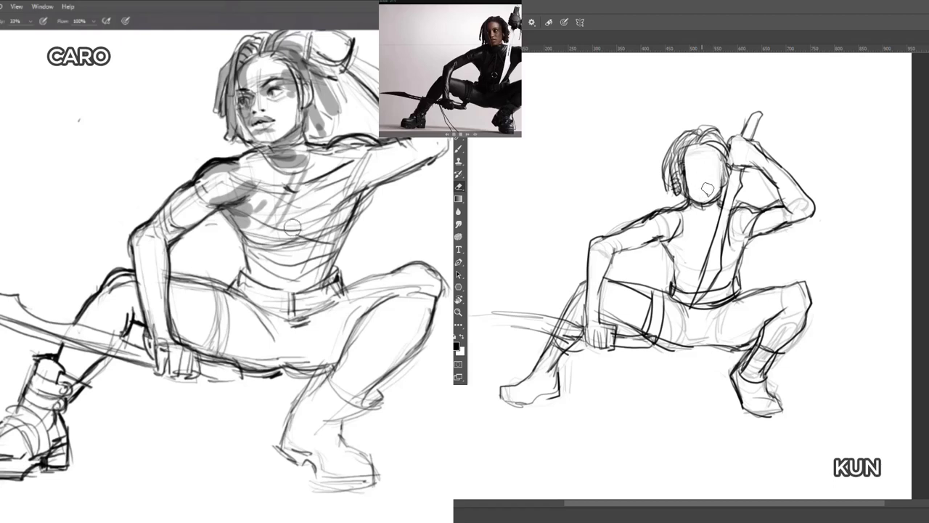
{"action": "key", "text": "b"}
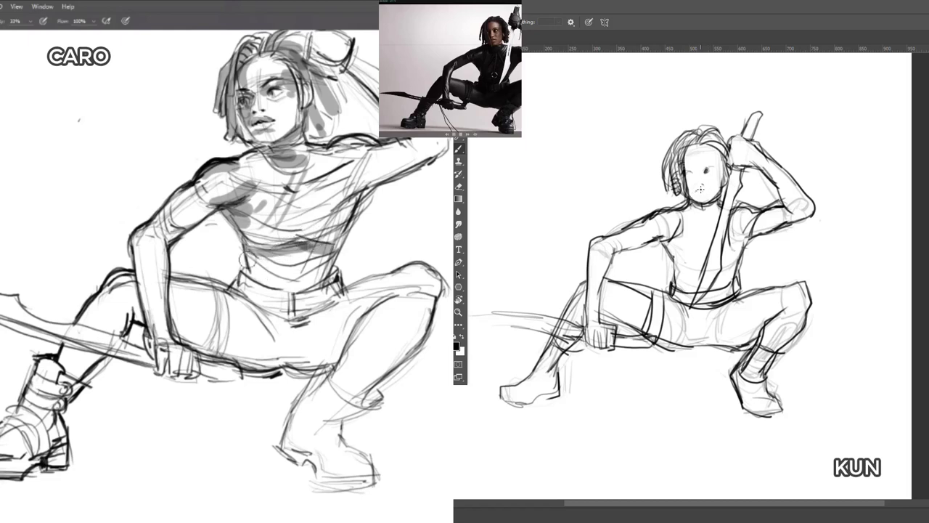
- Shade the waist and the lowered arm down to the gripping hand in the left sketch, and redraw the face in the right sketch
{"action": "mouse_move", "coordinate": [243, 254]}
{"action": "left_mouse_down"}
{"action": "mouse_move", "coordinate": [319, 265]}
{"action": "mouse_move", "coordinate": [276, 254]}
{"action": "mouse_move", "coordinate": [290, 287]}
{"action": "mouse_move", "coordinate": [330, 270]}
{"action": "left_mouse_up"}
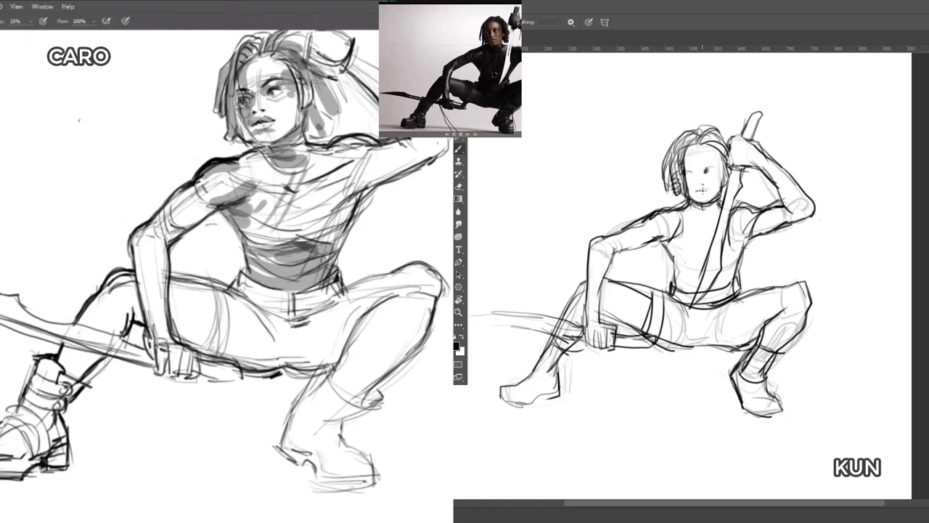
{"action": "left_click_drag", "start_coordinate": [171, 238], "coordinate": [216, 200]}
{"action": "mouse_move", "coordinate": [152, 226]}
{"action": "left_mouse_down"}
{"action": "mouse_move", "coordinate": [176, 207]}
{"action": "mouse_move", "coordinate": [156, 258]}
{"action": "mouse_move", "coordinate": [151, 240]}
{"action": "mouse_move", "coordinate": [148, 310]}
{"action": "mouse_move", "coordinate": [163, 341]}
{"action": "mouse_move", "coordinate": [161, 268]}
{"action": "mouse_move", "coordinate": [164, 355]}
{"action": "mouse_move", "coordinate": [193, 374]}
{"action": "left_mouse_up"}
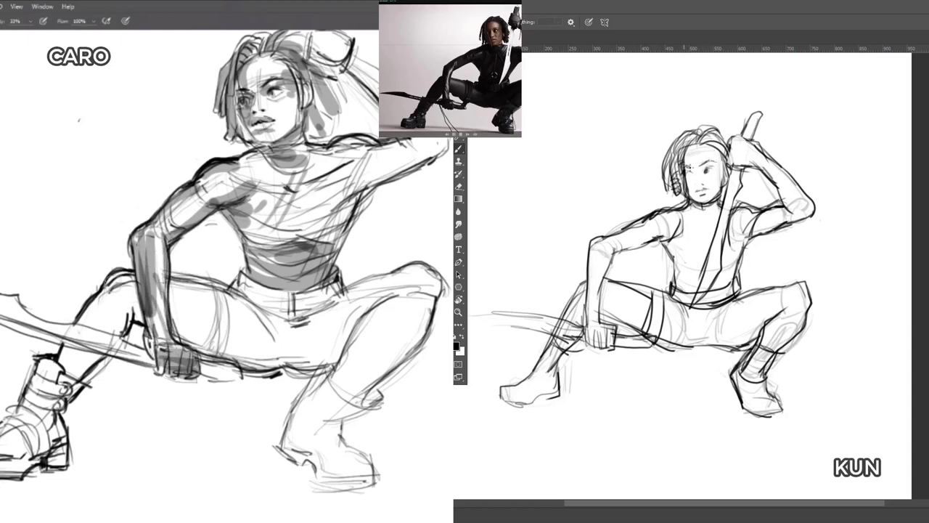
- Shade both legs and the first shadow areas of the boot beneath the raised arm in the left sketch
{"action": "mouse_move", "coordinate": [112, 284]}
{"action": "left_mouse_down"}
{"action": "mouse_move", "coordinate": [79, 317]}
{"action": "mouse_move", "coordinate": [91, 315]}
{"action": "mouse_move", "coordinate": [87, 330]}
{"action": "mouse_move", "coordinate": [127, 290]}
{"action": "mouse_move", "coordinate": [119, 337]}
{"action": "left_mouse_up"}
{"action": "left_click_drag", "start_coordinate": [117, 279], "coordinate": [134, 314]}
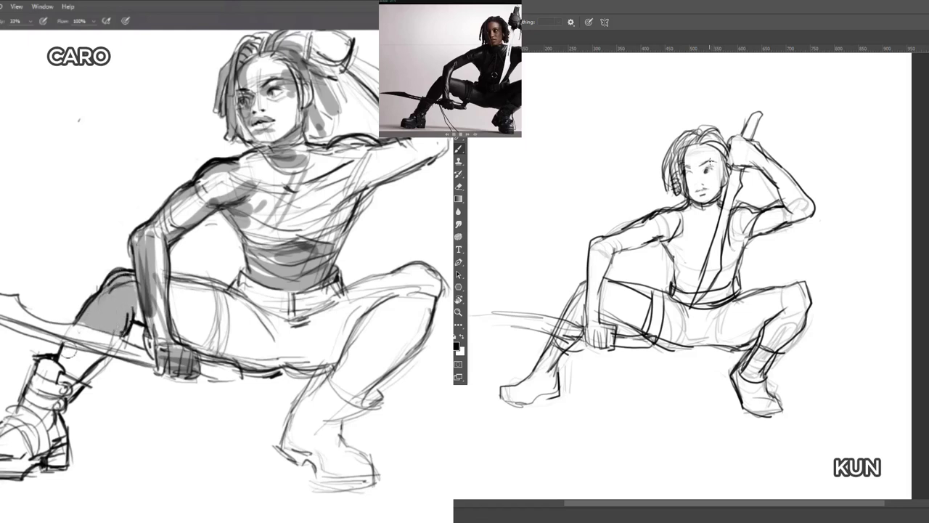
{"action": "mouse_move", "coordinate": [67, 351]}
{"action": "left_mouse_down"}
{"action": "mouse_move", "coordinate": [94, 359]}
{"action": "mouse_move", "coordinate": [64, 377]}
{"action": "mouse_move", "coordinate": [62, 363]}
{"action": "mouse_move", "coordinate": [87, 356]}
{"action": "left_mouse_up"}
{"action": "mouse_move", "coordinate": [137, 312]}
{"action": "left_mouse_down"}
{"action": "mouse_move", "coordinate": [138, 303]}
{"action": "mouse_move", "coordinate": [266, 365]}
{"action": "mouse_move", "coordinate": [275, 358]}
{"action": "mouse_move", "coordinate": [251, 316]}
{"action": "mouse_move", "coordinate": [273, 330]}
{"action": "mouse_move", "coordinate": [287, 323]}
{"action": "mouse_move", "coordinate": [273, 327]}
{"action": "mouse_move", "coordinate": [278, 359]}
{"action": "mouse_move", "coordinate": [247, 312]}
{"action": "mouse_move", "coordinate": [173, 283]}
{"action": "left_mouse_up"}
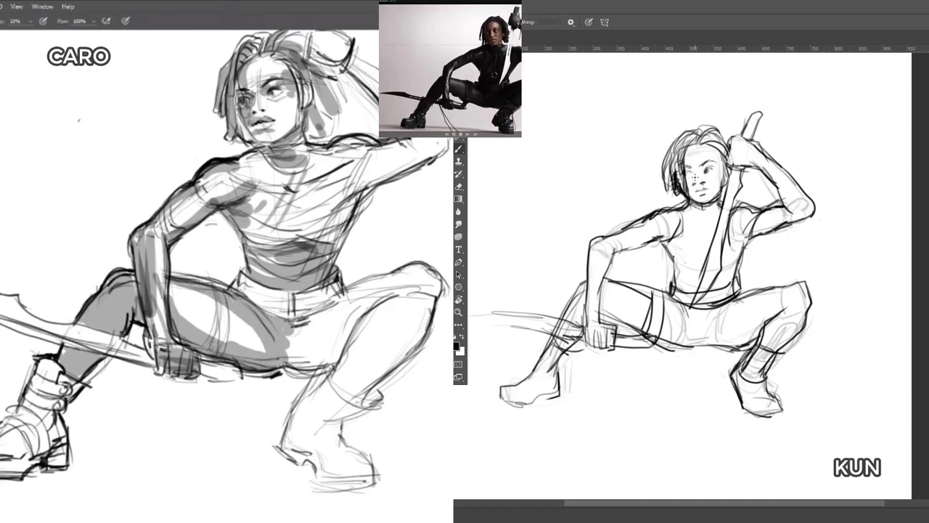
{"action": "mouse_move", "coordinate": [287, 328]}
{"action": "left_mouse_down"}
{"action": "mouse_move", "coordinate": [299, 359]}
{"action": "mouse_move", "coordinate": [296, 333]}
{"action": "mouse_move", "coordinate": [301, 359]}
{"action": "mouse_move", "coordinate": [330, 346]}
{"action": "mouse_move", "coordinate": [315, 355]}
{"action": "mouse_move", "coordinate": [311, 344]}
{"action": "mouse_move", "coordinate": [334, 308]}
{"action": "mouse_move", "coordinate": [320, 344]}
{"action": "mouse_move", "coordinate": [383, 292]}
{"action": "mouse_move", "coordinate": [355, 301]}
{"action": "mouse_move", "coordinate": [362, 288]}
{"action": "mouse_move", "coordinate": [405, 274]}
{"action": "mouse_move", "coordinate": [417, 317]}
{"action": "mouse_move", "coordinate": [397, 294]}
{"action": "mouse_move", "coordinate": [388, 302]}
{"action": "mouse_move", "coordinate": [344, 368]}
{"action": "mouse_move", "coordinate": [374, 334]}
{"action": "mouse_move", "coordinate": [394, 326]}
{"action": "mouse_move", "coordinate": [359, 368]}
{"action": "mouse_move", "coordinate": [405, 324]}
{"action": "mouse_move", "coordinate": [352, 381]}
{"action": "mouse_move", "coordinate": [411, 321]}
{"action": "mouse_move", "coordinate": [367, 381]}
{"action": "mouse_move", "coordinate": [420, 332]}
{"action": "mouse_move", "coordinate": [340, 378]}
{"action": "mouse_move", "coordinate": [360, 390]}
{"action": "mouse_move", "coordinate": [324, 407]}
{"action": "mouse_move", "coordinate": [314, 399]}
{"action": "mouse_move", "coordinate": [336, 412]}
{"action": "mouse_move", "coordinate": [330, 421]}
{"action": "mouse_move", "coordinate": [308, 416]}
{"action": "mouse_move", "coordinate": [321, 426]}
{"action": "mouse_move", "coordinate": [339, 419]}
{"action": "mouse_move", "coordinate": [347, 412]}
{"action": "mouse_move", "coordinate": [291, 431]}
{"action": "mouse_move", "coordinate": [323, 475]}
{"action": "mouse_move", "coordinate": [357, 479]}
{"action": "mouse_move", "coordinate": [328, 478]}
{"action": "mouse_move", "coordinate": [354, 466]}
{"action": "left_mouse_up"}
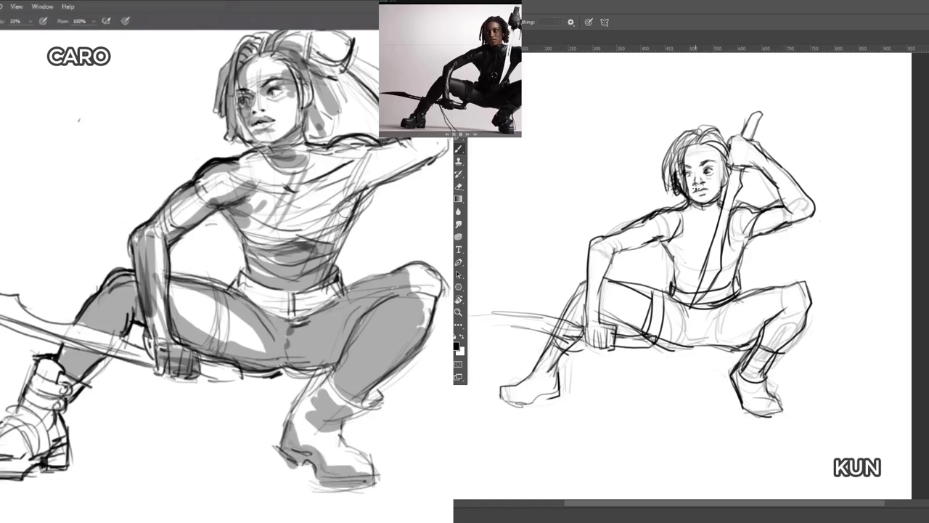
- Shade the side of the torso, the chest and the raised upper arm in the left sketch
{"action": "mouse_move", "coordinate": [326, 241]}
{"action": "left_mouse_down"}
{"action": "mouse_move", "coordinate": [385, 171]}
{"action": "mouse_move", "coordinate": [351, 179]}
{"action": "mouse_move", "coordinate": [400, 161]}
{"action": "mouse_move", "coordinate": [350, 170]}
{"action": "mouse_move", "coordinate": [367, 157]}
{"action": "mouse_move", "coordinate": [339, 161]}
{"action": "mouse_move", "coordinate": [295, 236]}
{"action": "mouse_move", "coordinate": [323, 188]}
{"action": "mouse_move", "coordinate": [319, 177]}
{"action": "mouse_move", "coordinate": [345, 218]}
{"action": "mouse_move", "coordinate": [356, 174]}
{"action": "left_mouse_up"}
{"action": "key", "text": "e"}
{"action": "key", "text": "b"}
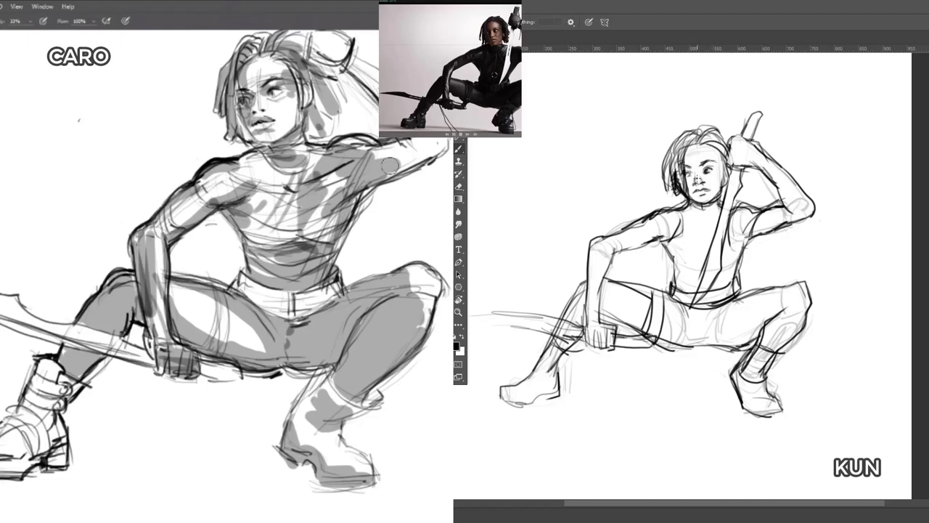
{"action": "mouse_move", "coordinate": [390, 169]}
{"action": "left_mouse_down"}
{"action": "mouse_move", "coordinate": [427, 154]}
{"action": "mouse_move", "coordinate": [421, 144]}
{"action": "left_mouse_up"}
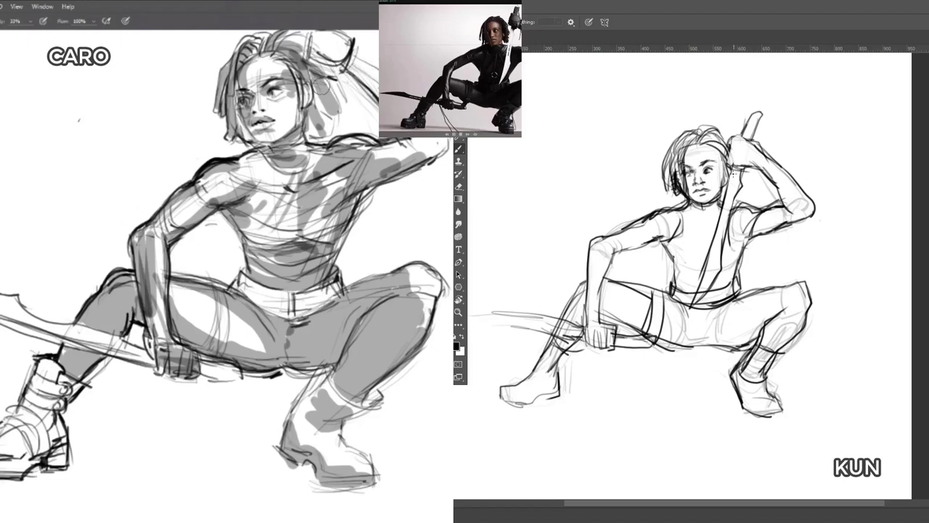
- Outline the raised fist at 100% brush opacity in the left sketch, and darken the hair at the temple and crown in the right sketch
{"action": "key", "text": "0"}
{"action": "left_click_drag", "start_coordinate": [718, 154], "coordinate": [723, 169]}
{"action": "left_click_drag", "start_coordinate": [352, 34], "coordinate": [349, 53]}
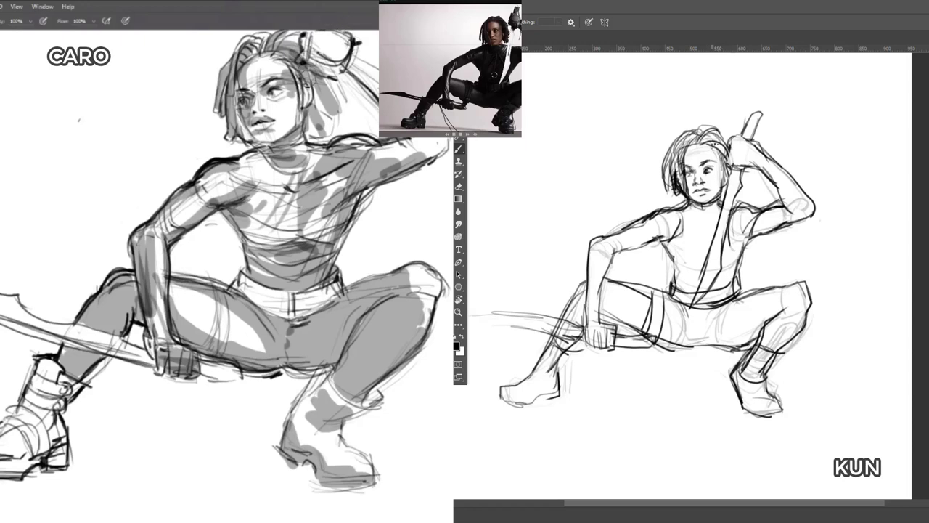
{"action": "left_click_drag", "start_coordinate": [289, 146], "coordinate": [292, 192]}
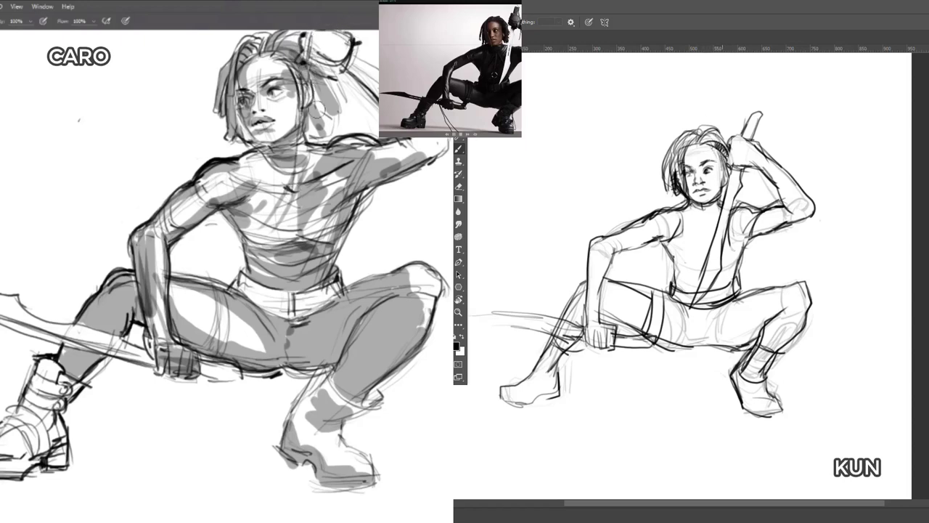
{"action": "mouse_move", "coordinate": [712, 136]}
{"action": "left_mouse_down"}
{"action": "mouse_move", "coordinate": [722, 140]}
{"action": "mouse_move", "coordinate": [701, 141]}
{"action": "left_mouse_up"}
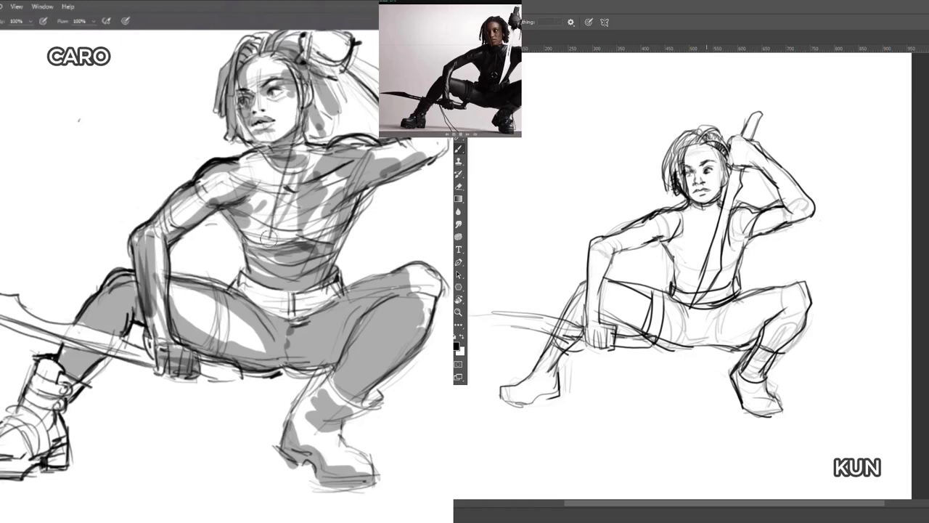
{"action": "left_click_drag", "start_coordinate": [303, 89], "coordinate": [254, 260]}
{"action": "key", "text": "ctrl+z"}
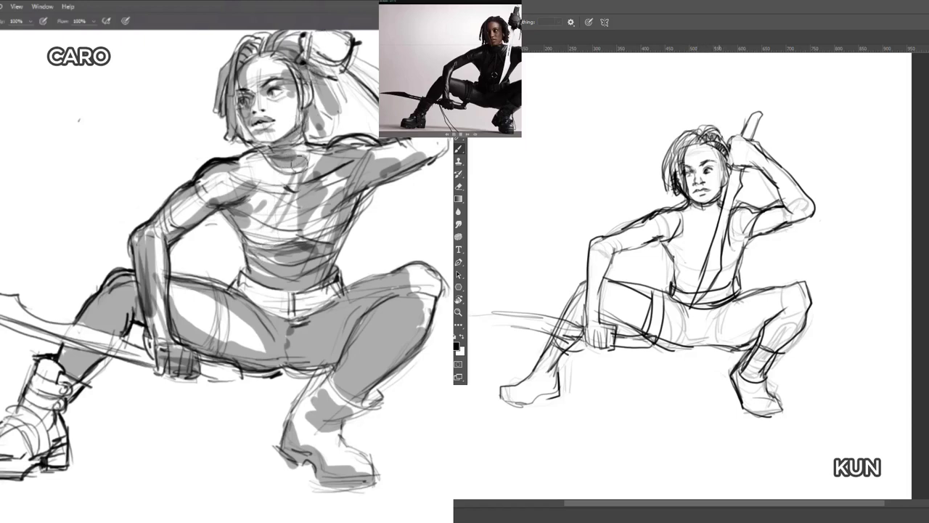
{"action": "left_click_drag", "start_coordinate": [298, 137], "coordinate": [267, 255]}
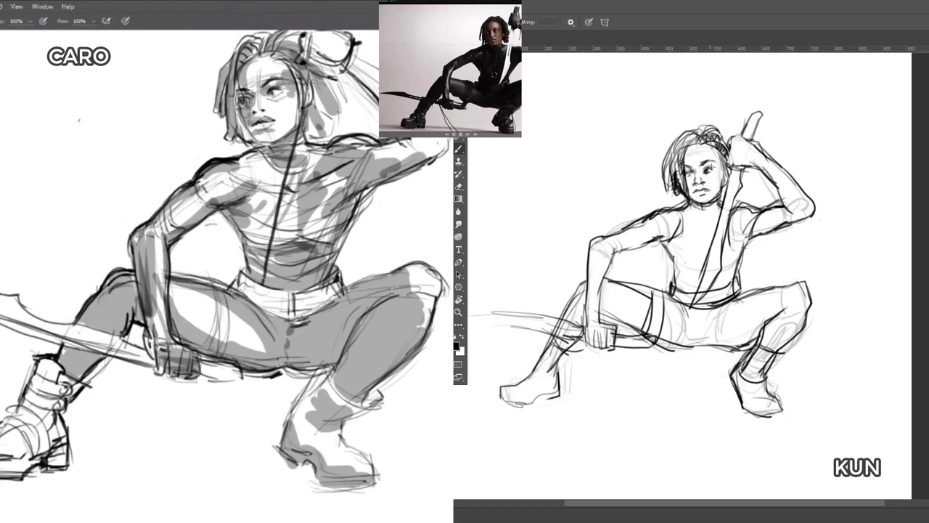
{"action": "key", "text": "ctrl+z"}
{"action": "left_click_drag", "start_coordinate": [308, 73], "coordinate": [251, 286]}
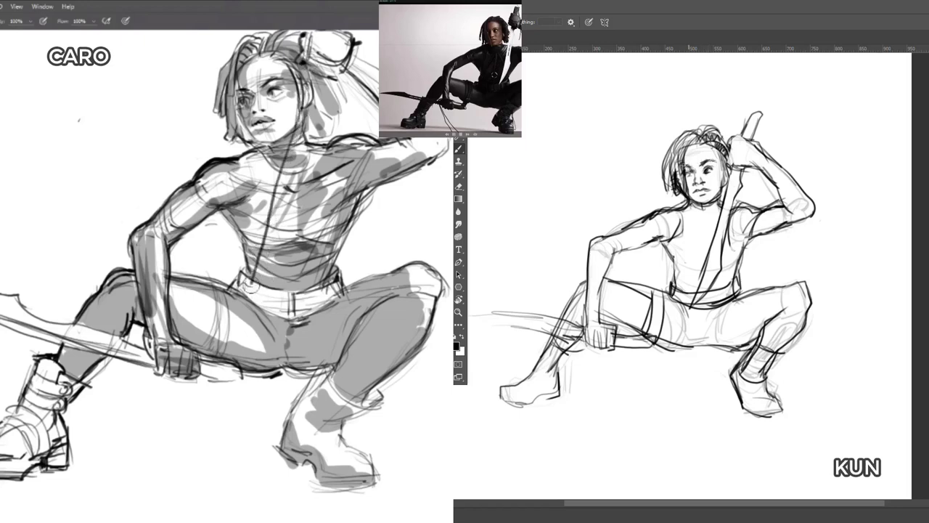
{"action": "key", "text": "ctrl+z"}
- Draw the angular sword blade from the raised fist down to the waist in the left sketch, and darken the forehead locks in the right sketch
{"action": "mouse_move", "coordinate": [308, 56]}
{"action": "left_mouse_down"}
{"action": "mouse_move", "coordinate": [247, 305]}
{"action": "mouse_move", "coordinate": [301, 249]}
{"action": "mouse_move", "coordinate": [292, 187]}
{"action": "left_mouse_up"}
{"action": "left_click_drag", "start_coordinate": [291, 187], "coordinate": [329, 79]}
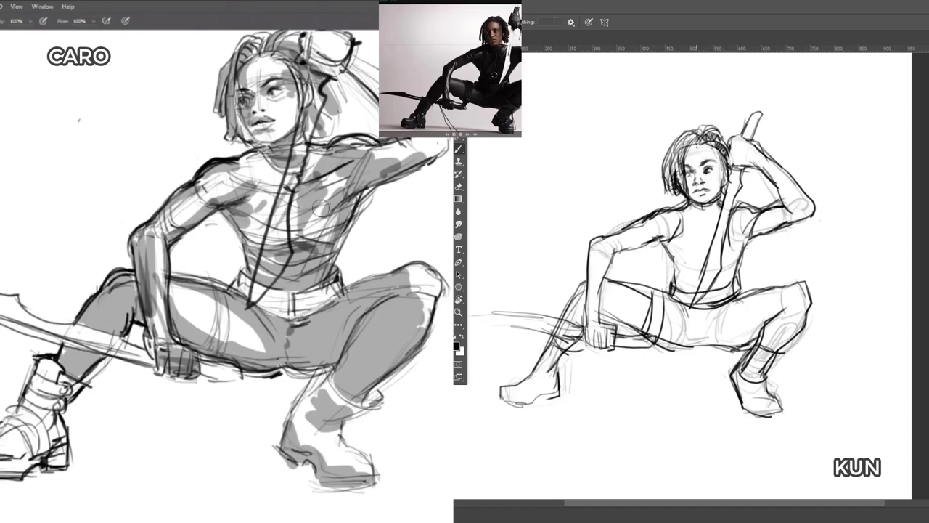
{"action": "left_click_drag", "start_coordinate": [697, 142], "coordinate": [680, 163]}
- Draw the high collar and the curved armhole seams of the top in the right sketch
{"action": "left_click_drag", "start_coordinate": [322, 171], "coordinate": [328, 174]}
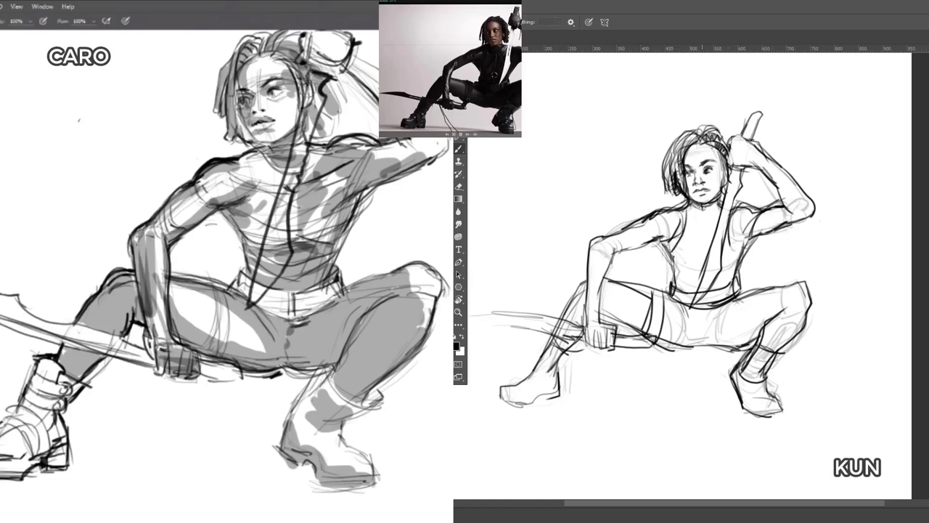
{"action": "left_click_drag", "start_coordinate": [702, 208], "coordinate": [688, 230]}
{"action": "left_click_drag", "start_coordinate": [717, 206], "coordinate": [710, 220]}
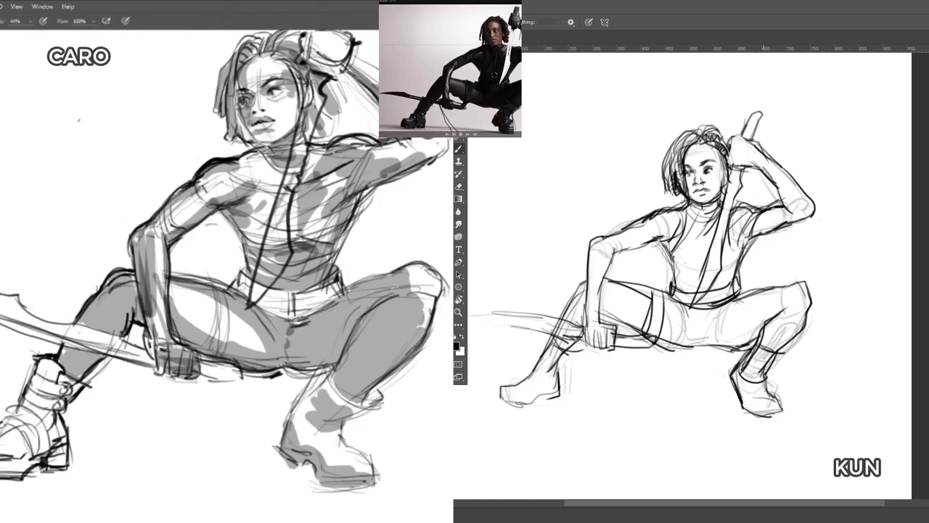
- Shade the raised elbow and forearm, and deepen the chest shadows at reduced brush opacity in the left sketch
{"action": "left_click_drag", "start_coordinate": [380, 150], "coordinate": [438, 148]}
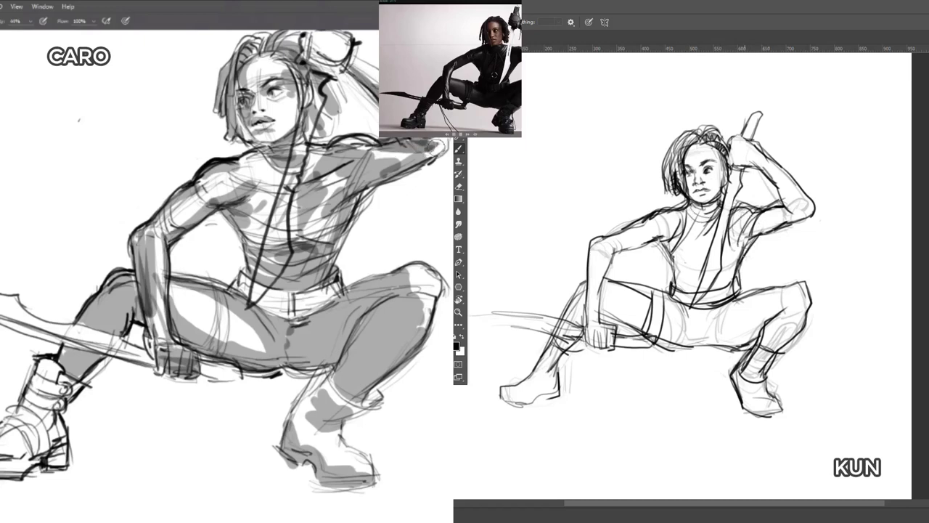
{"action": "left_click_drag", "start_coordinate": [365, 63], "coordinate": [376, 73]}
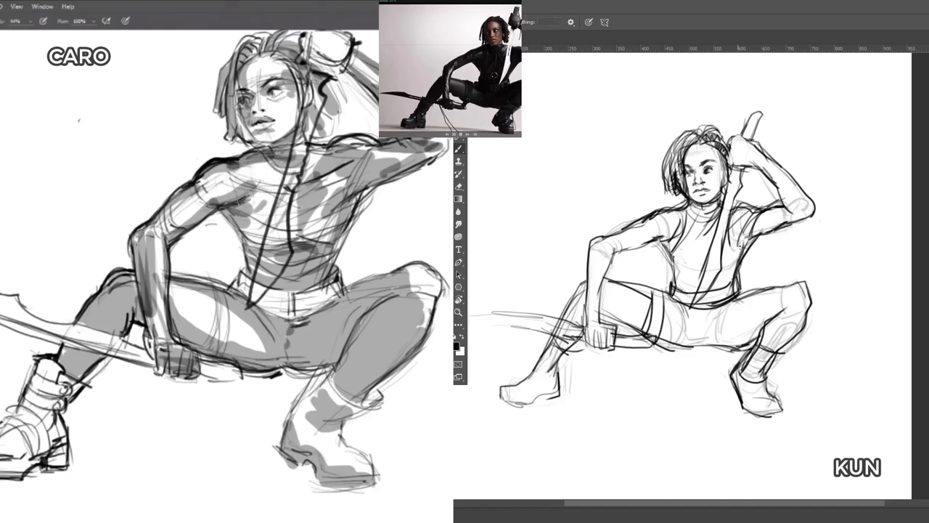
{"action": "mouse_move", "coordinate": [239, 209]}
{"action": "left_mouse_down"}
{"action": "mouse_move", "coordinate": [258, 226]}
{"action": "mouse_move", "coordinate": [317, 213]}
{"action": "mouse_move", "coordinate": [301, 217]}
{"action": "mouse_move", "coordinate": [317, 171]}
{"action": "left_mouse_up"}
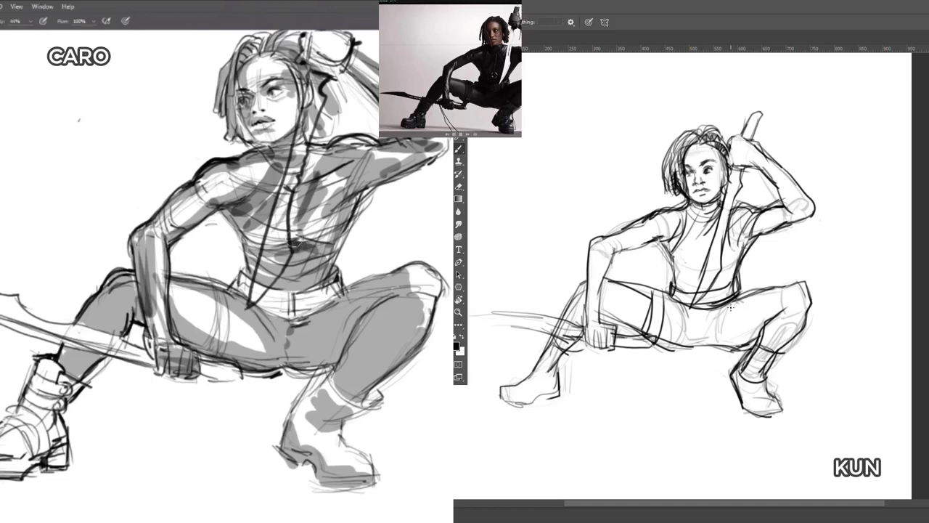
- Draw the strap around the boot top in the right sketch, and deepen the waist and crotch shadows in the left sketch
{"action": "left_click_drag", "start_coordinate": [763, 338], "coordinate": [789, 348]}
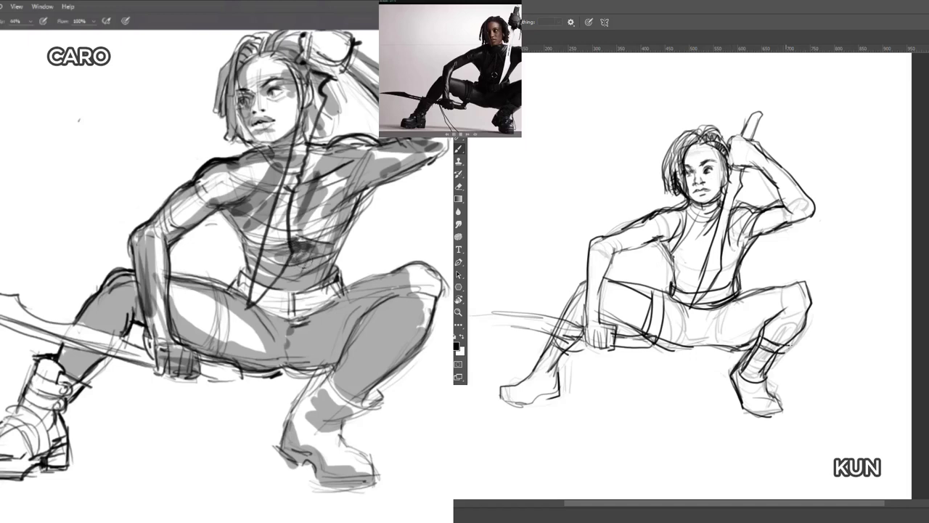
{"action": "left_click_drag", "start_coordinate": [299, 253], "coordinate": [318, 249]}
{"action": "left_click_drag", "start_coordinate": [768, 342], "coordinate": [792, 347]}
{"action": "mouse_move", "coordinate": [292, 274]}
{"action": "left_mouse_down"}
{"action": "mouse_move", "coordinate": [324, 265]}
{"action": "mouse_move", "coordinate": [285, 289]}
{"action": "mouse_move", "coordinate": [336, 267]}
{"action": "left_mouse_up"}
{"action": "left_click_drag", "start_coordinate": [295, 327], "coordinate": [340, 303]}
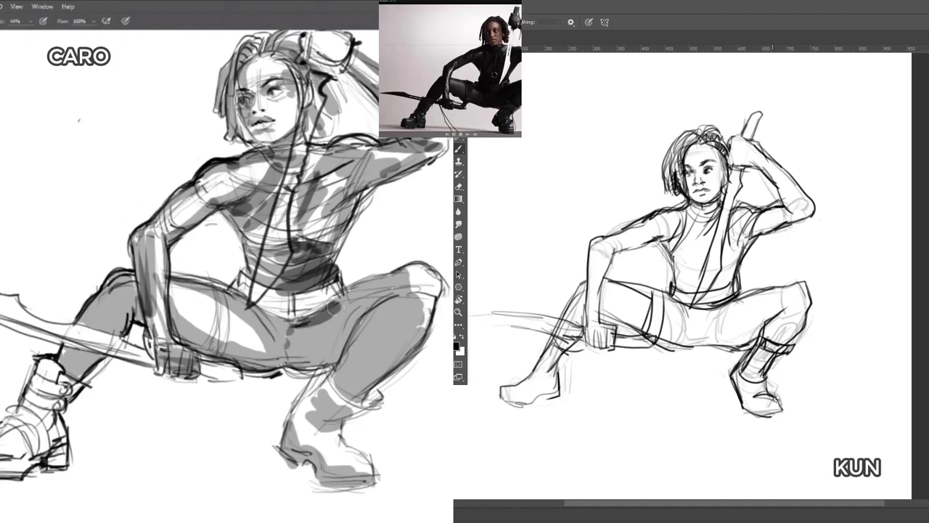
- Deepen the hip and thigh shadows in the left sketch, and draw chunky soles and heels on both boots in the right sketch
{"action": "mouse_move", "coordinate": [257, 309]}
{"action": "left_mouse_down"}
{"action": "mouse_move", "coordinate": [330, 309]}
{"action": "mouse_move", "coordinate": [273, 341]}
{"action": "mouse_move", "coordinate": [337, 319]}
{"action": "mouse_move", "coordinate": [297, 357]}
{"action": "mouse_move", "coordinate": [324, 355]}
{"action": "mouse_move", "coordinate": [314, 359]}
{"action": "mouse_move", "coordinate": [376, 302]}
{"action": "left_mouse_up"}
{"action": "left_click_drag", "start_coordinate": [781, 415], "coordinate": [758, 424]}
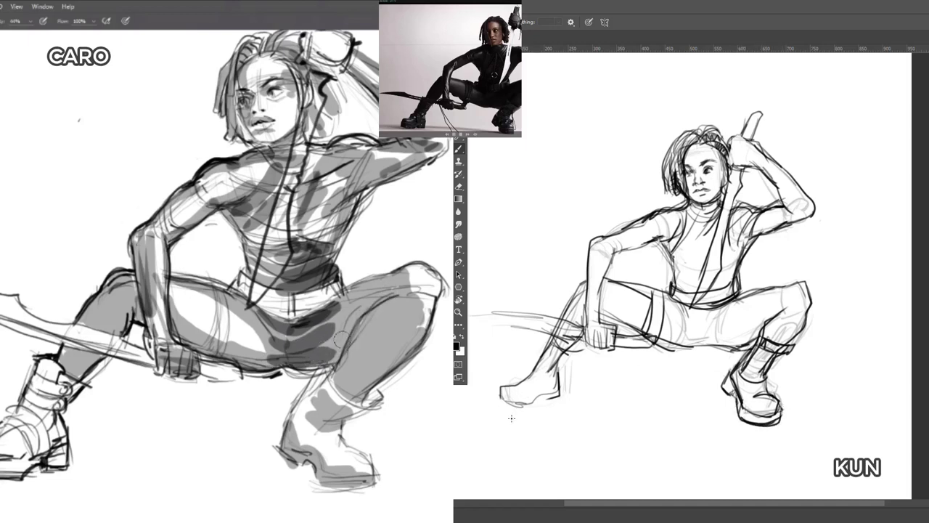
{"action": "mouse_move", "coordinate": [341, 338]}
{"action": "left_mouse_down"}
{"action": "mouse_move", "coordinate": [328, 357]}
{"action": "mouse_move", "coordinate": [388, 289]}
{"action": "mouse_move", "coordinate": [325, 347]}
{"action": "mouse_move", "coordinate": [341, 311]}
{"action": "mouse_move", "coordinate": [385, 279]}
{"action": "mouse_move", "coordinate": [399, 276]}
{"action": "mouse_move", "coordinate": [410, 293]}
{"action": "left_mouse_up"}
{"action": "left_click_drag", "start_coordinate": [536, 398], "coordinate": [560, 396]}
{"action": "left_click_drag", "start_coordinate": [502, 391], "coordinate": [500, 401]}
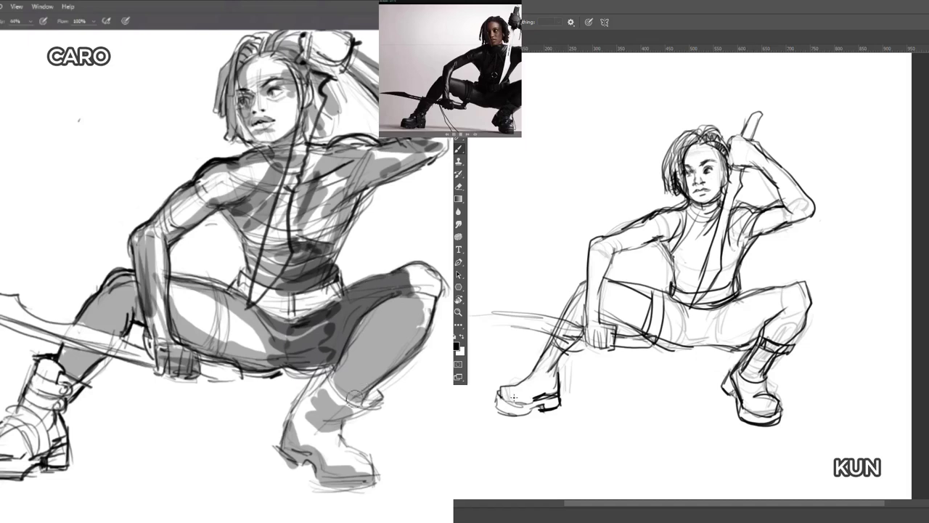
- Shade the folds and sole of one boot and the cuff of the other in the left sketch, and refine the knee in the right sketch
{"action": "left_click_drag", "start_coordinate": [353, 397], "coordinate": [380, 378]}
{"action": "mouse_move", "coordinate": [284, 443]}
{"action": "left_mouse_down"}
{"action": "mouse_move", "coordinate": [305, 451]}
{"action": "mouse_move", "coordinate": [304, 468]}
{"action": "mouse_move", "coordinate": [328, 485]}
{"action": "mouse_move", "coordinate": [370, 495]}
{"action": "mouse_move", "coordinate": [335, 472]}
{"action": "mouse_move", "coordinate": [374, 479]}
{"action": "mouse_move", "coordinate": [355, 497]}
{"action": "mouse_move", "coordinate": [319, 483]}
{"action": "mouse_move", "coordinate": [378, 470]}
{"action": "mouse_move", "coordinate": [326, 450]}
{"action": "mouse_move", "coordinate": [332, 439]}
{"action": "mouse_move", "coordinate": [312, 418]}
{"action": "mouse_move", "coordinate": [369, 392]}
{"action": "mouse_move", "coordinate": [336, 382]}
{"action": "mouse_move", "coordinate": [374, 400]}
{"action": "left_mouse_up"}
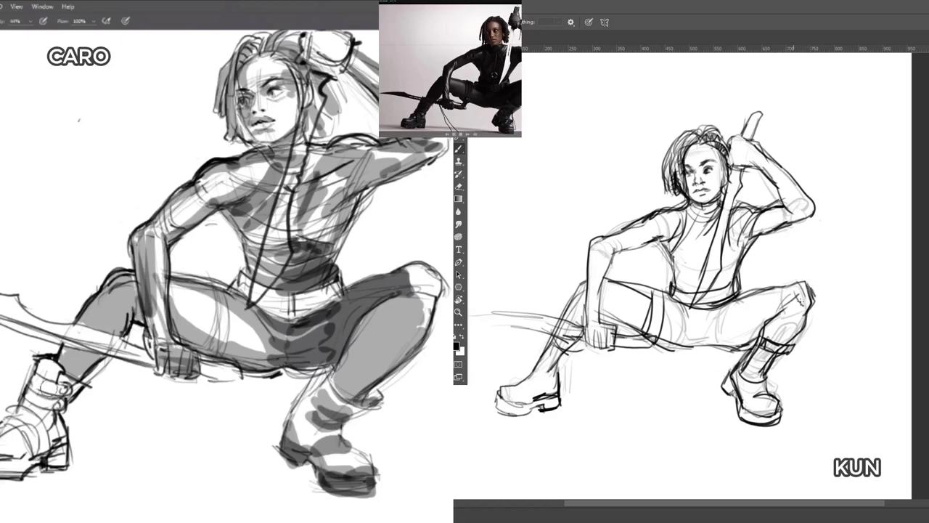
{"action": "mouse_move", "coordinate": [42, 403]}
{"action": "left_mouse_down"}
{"action": "mouse_move", "coordinate": [65, 398]}
{"action": "mouse_move", "coordinate": [48, 386]}
{"action": "mouse_move", "coordinate": [58, 375]}
{"action": "left_mouse_up"}
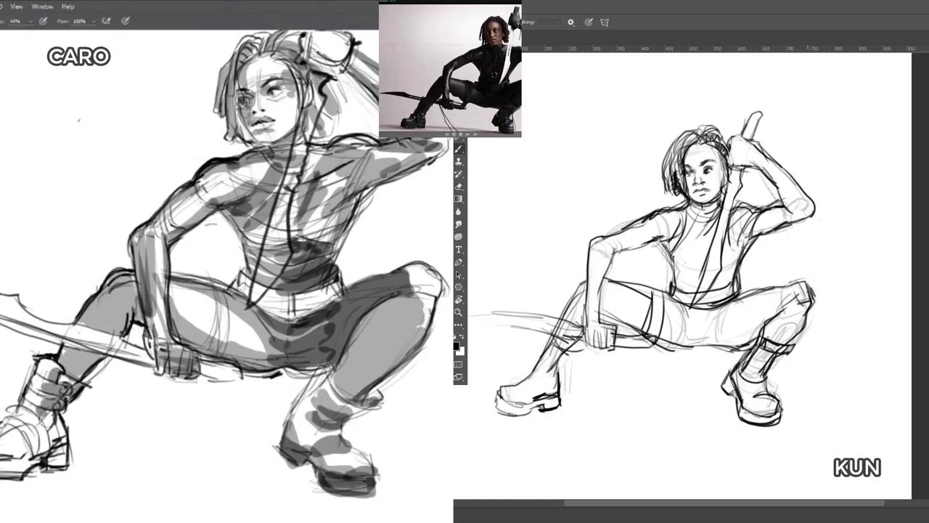
- Shade the straps, folds and uppers of both boots in the left sketch, and define the raised fist and wrist in the right sketch
{"action": "mouse_move", "coordinate": [45, 417]}
{"action": "left_mouse_down"}
{"action": "mouse_move", "coordinate": [70, 469]}
{"action": "mouse_move", "coordinate": [11, 483]}
{"action": "mouse_move", "coordinate": [29, 459]}
{"action": "mouse_move", "coordinate": [26, 440]}
{"action": "mouse_move", "coordinate": [15, 454]}
{"action": "mouse_move", "coordinate": [19, 426]}
{"action": "left_mouse_up"}
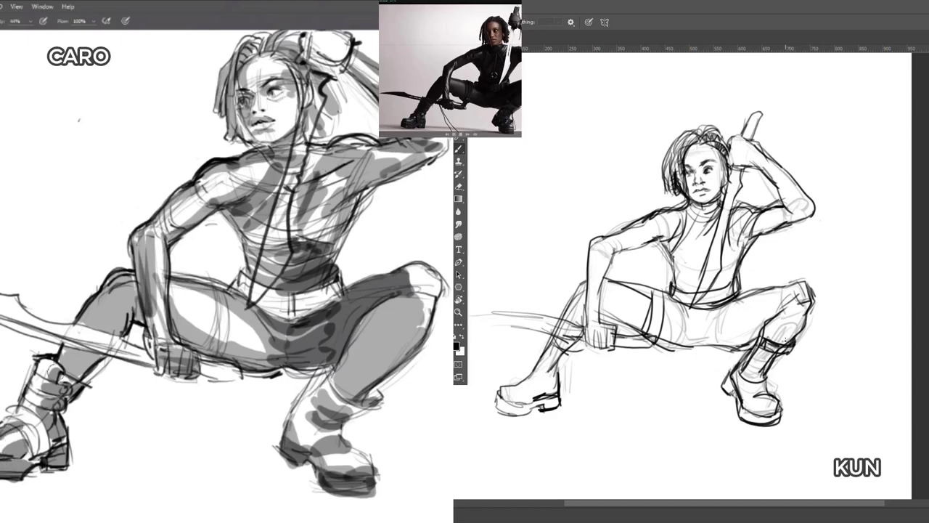
{"action": "mouse_move", "coordinate": [58, 372]}
{"action": "left_mouse_down"}
{"action": "mouse_move", "coordinate": [39, 377]}
{"action": "mouse_move", "coordinate": [50, 364]}
{"action": "mouse_move", "coordinate": [18, 397]}
{"action": "mouse_move", "coordinate": [43, 439]}
{"action": "left_mouse_up"}
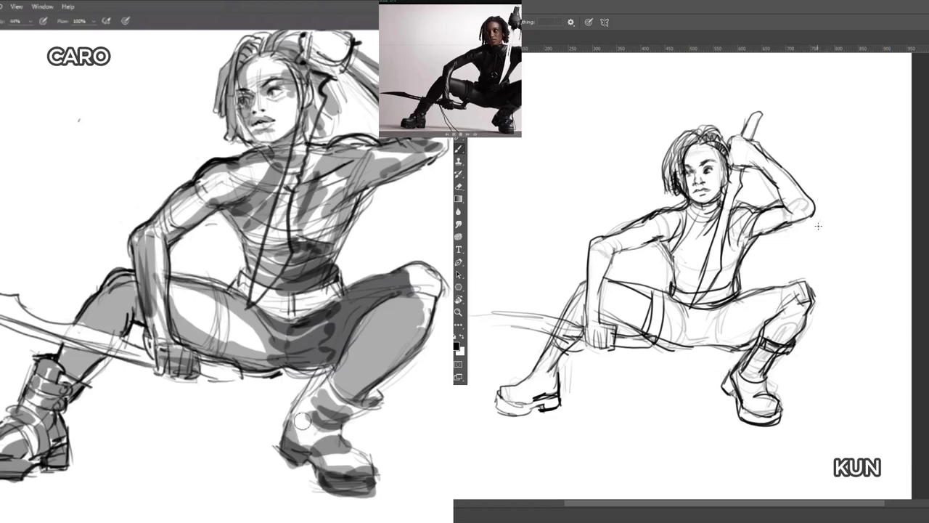
{"action": "mouse_move", "coordinate": [302, 419]}
{"action": "left_mouse_down"}
{"action": "mouse_move", "coordinate": [307, 427]}
{"action": "mouse_move", "coordinate": [301, 407]}
{"action": "mouse_move", "coordinate": [304, 416]}
{"action": "mouse_move", "coordinate": [326, 384]}
{"action": "mouse_move", "coordinate": [356, 412]}
{"action": "mouse_move", "coordinate": [344, 454]}
{"action": "mouse_move", "coordinate": [353, 463]}
{"action": "mouse_move", "coordinate": [331, 460]}
{"action": "mouse_move", "coordinate": [353, 449]}
{"action": "mouse_move", "coordinate": [357, 456]}
{"action": "mouse_move", "coordinate": [350, 452]}
{"action": "left_mouse_up"}
{"action": "key", "text": "e"}
{"action": "mouse_move", "coordinate": [734, 149]}
{"action": "left_mouse_down"}
{"action": "mouse_move", "coordinate": [743, 136]}
{"action": "mouse_move", "coordinate": [737, 156]}
{"action": "mouse_move", "coordinate": [732, 142]}
{"action": "left_mouse_up"}
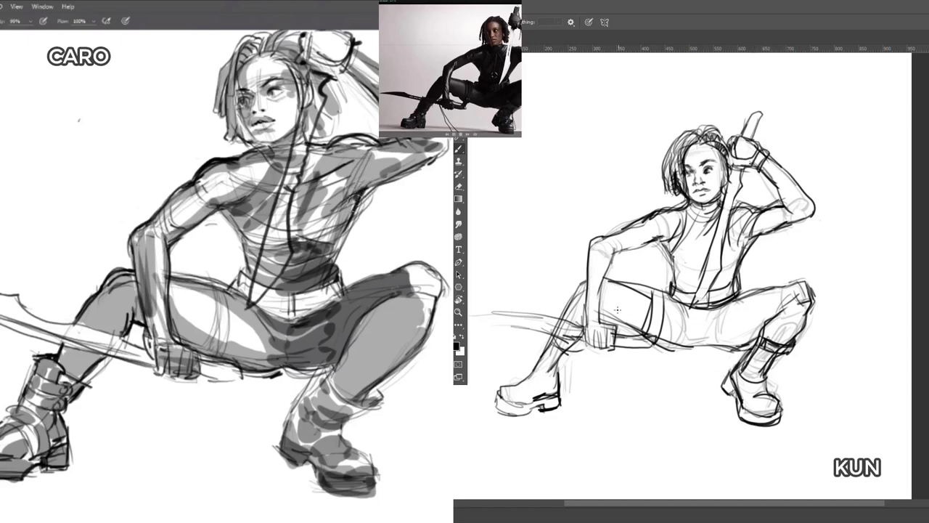
- Thicken the torso side and raised underarm contours in the left sketch, and draw the cuff on the lowered hand in the right sketch
{"action": "left_click_drag", "start_coordinate": [365, 188], "coordinate": [336, 250]}
{"action": "left_click_drag", "start_coordinate": [587, 323], "coordinate": [603, 324]}
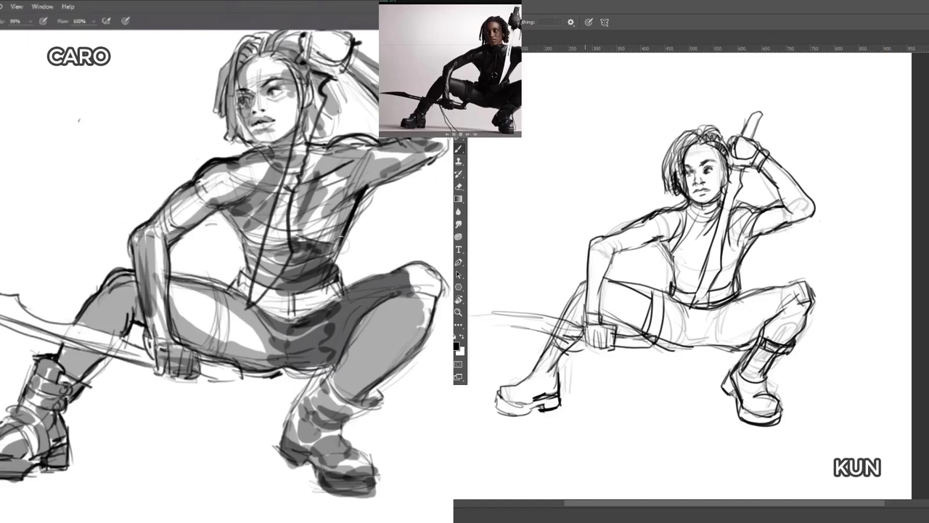
{"action": "left_click_drag", "start_coordinate": [341, 240], "coordinate": [333, 279]}
{"action": "mouse_move", "coordinate": [352, 221]}
{"action": "left_mouse_down"}
{"action": "mouse_move", "coordinate": [329, 277]}
{"action": "mouse_move", "coordinate": [343, 244]}
{"action": "left_mouse_up"}
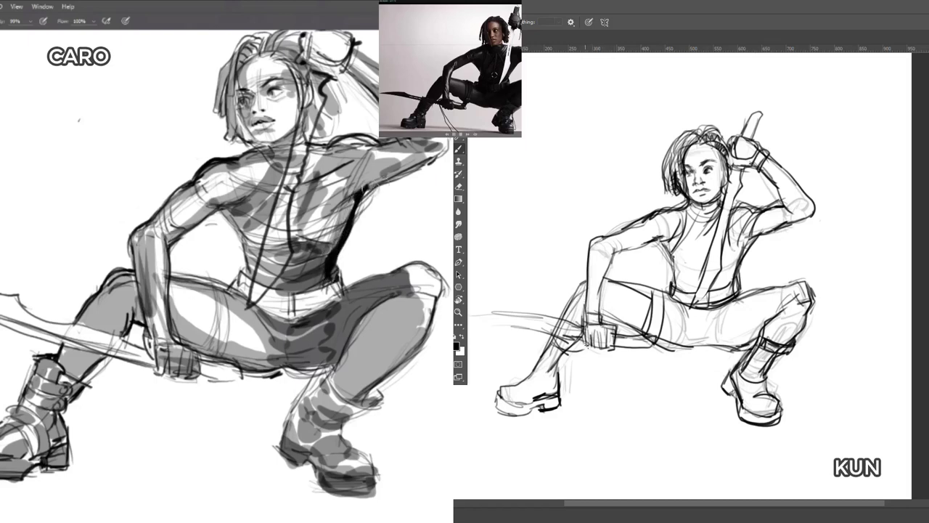
{"action": "left_click_drag", "start_coordinate": [366, 191], "coordinate": [447, 151]}
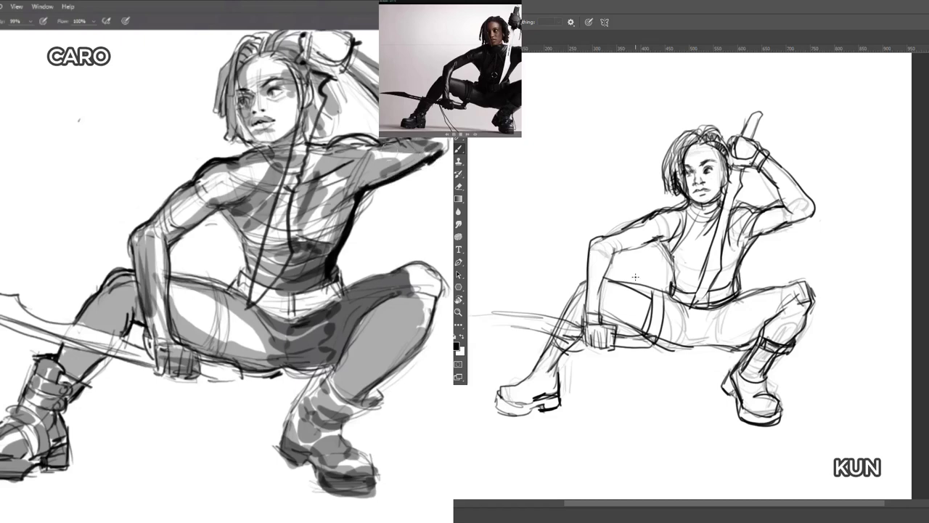
- Erase the stray sword lines crossing the shin in the right sketch, and thicken the raised shoulder's top contour in the left sketch
{"action": "key", "text": "e"}
{"action": "mouse_move", "coordinate": [369, 152]}
{"action": "left_mouse_down"}
{"action": "mouse_move", "coordinate": [404, 139]}
{"action": "mouse_move", "coordinate": [322, 148]}
{"action": "left_mouse_up"}
{"action": "mouse_move", "coordinate": [557, 324]}
{"action": "left_mouse_down"}
{"action": "mouse_move", "coordinate": [550, 326]}
{"action": "mouse_move", "coordinate": [567, 324]}
{"action": "left_mouse_up"}
{"action": "left_click_drag", "start_coordinate": [326, 148], "coordinate": [368, 140]}
{"action": "mouse_move", "coordinate": [564, 325]}
{"action": "left_mouse_down"}
{"action": "mouse_move", "coordinate": [555, 331]}
{"action": "mouse_move", "coordinate": [573, 335]}
{"action": "left_mouse_up"}
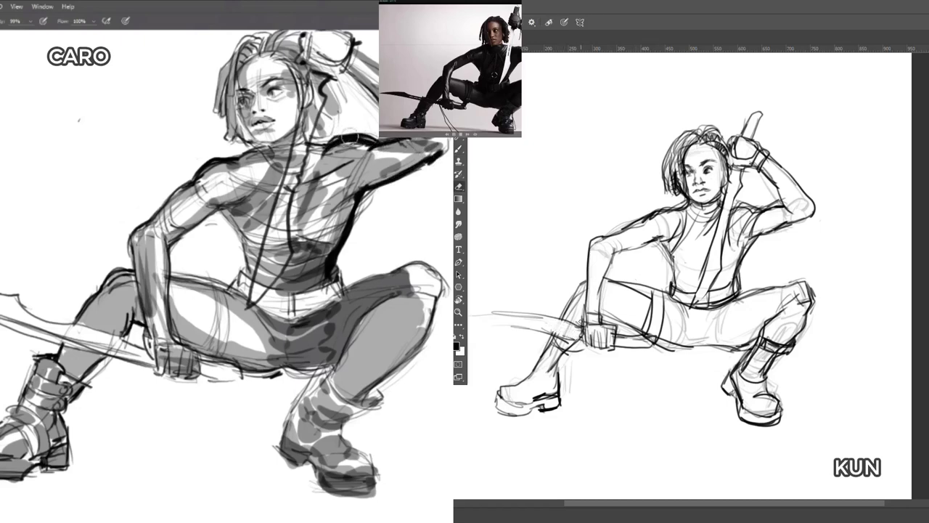
{"action": "key", "text": "b"}
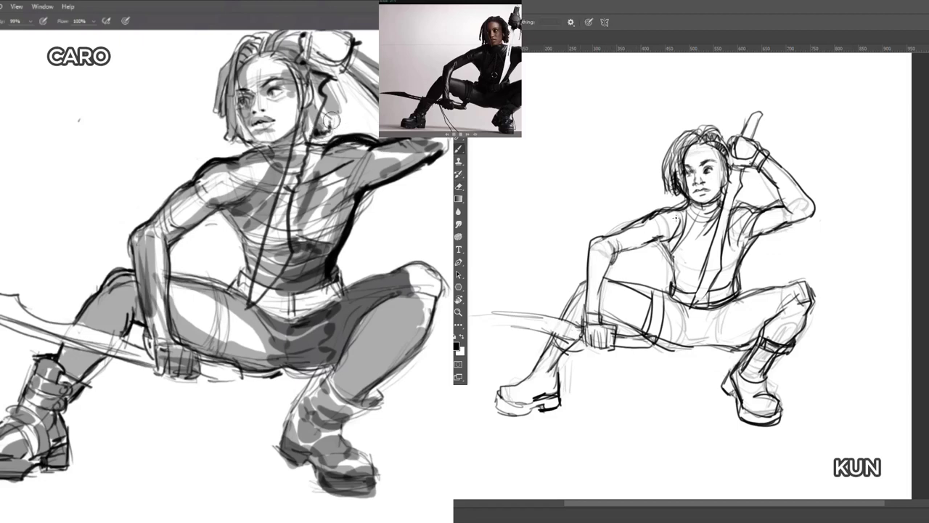
- Add dark accents to the hair in the left sketch, and strengthen the thigh strap and hip folds in the right sketch
{"action": "left_click_drag", "start_coordinate": [338, 111], "coordinate": [326, 77]}
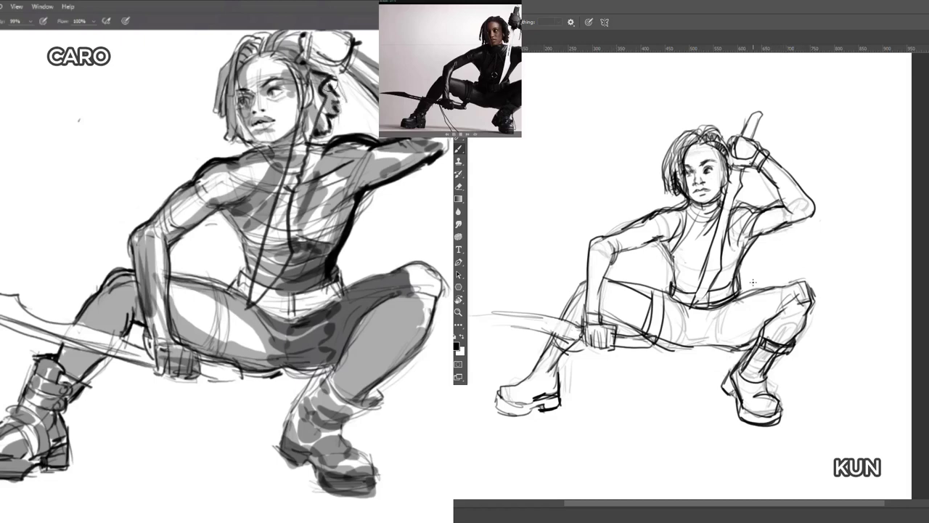
{"action": "mouse_move", "coordinate": [240, 125]}
{"action": "left_mouse_down"}
{"action": "mouse_move", "coordinate": [251, 139]}
{"action": "mouse_move", "coordinate": [241, 120]}
{"action": "mouse_move", "coordinate": [236, 129]}
{"action": "left_mouse_up"}
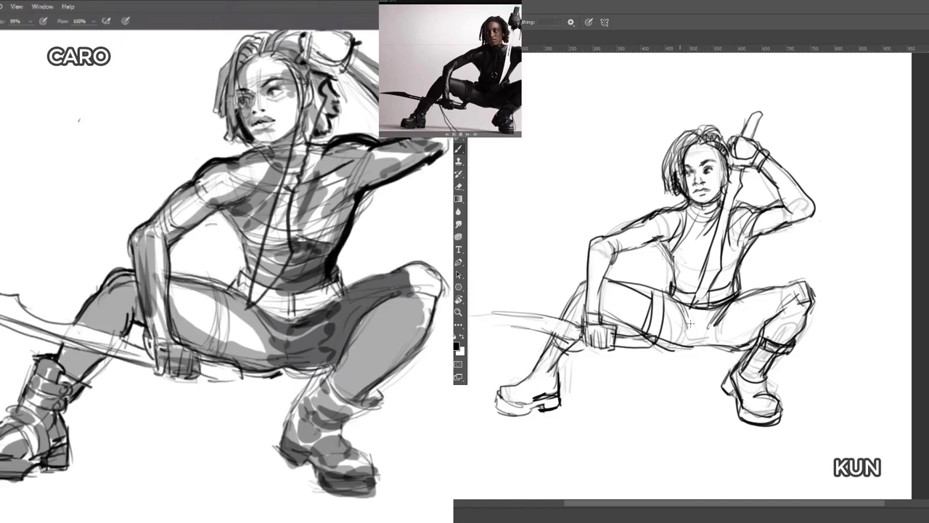
{"action": "left_click_drag", "start_coordinate": [685, 306], "coordinate": [688, 319]}
{"action": "left_click_drag", "start_coordinate": [243, 48], "coordinate": [247, 61]}
{"action": "left_click_drag", "start_coordinate": [663, 297], "coordinate": [649, 328]}
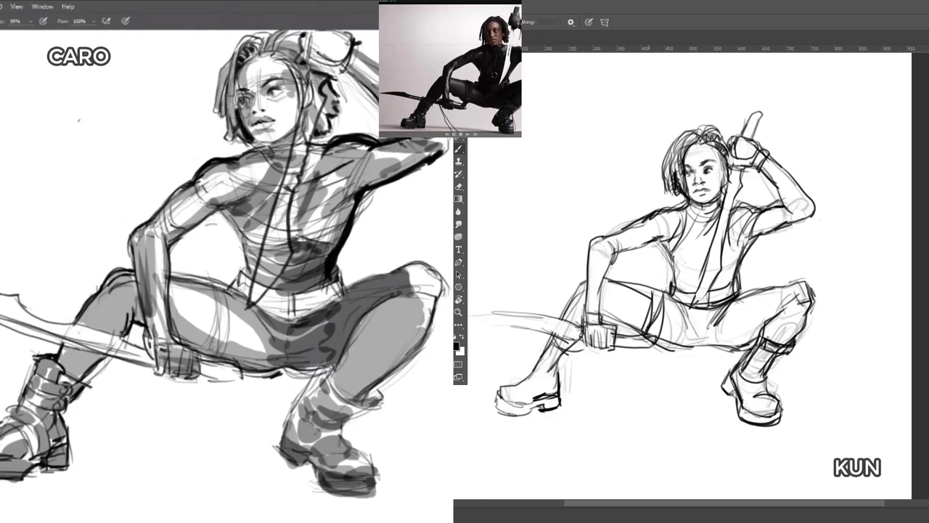
{"action": "mouse_move", "coordinate": [669, 295]}
{"action": "left_mouse_down"}
{"action": "mouse_move", "coordinate": [662, 335]}
{"action": "mouse_move", "coordinate": [648, 336]}
{"action": "mouse_move", "coordinate": [644, 321]}
{"action": "left_mouse_up"}
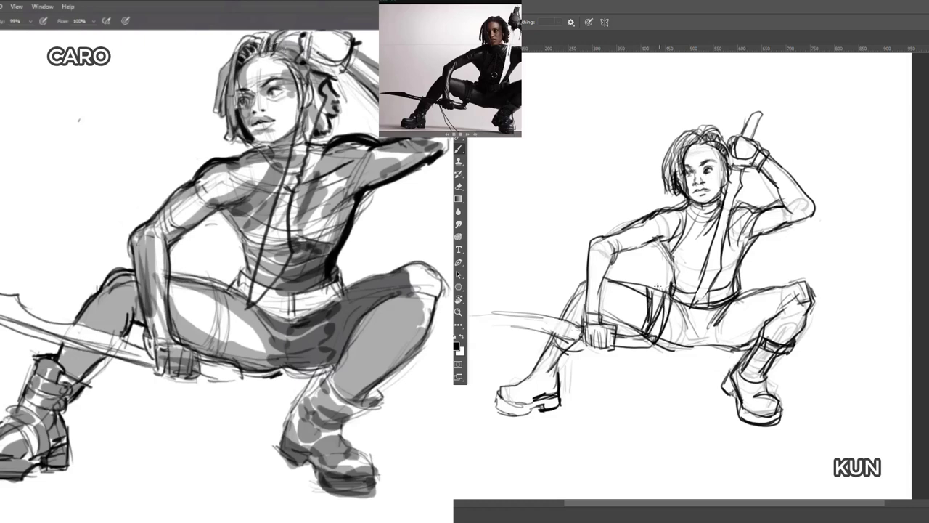
{"action": "left_click_drag", "start_coordinate": [271, 47], "coordinate": [254, 61]}
- Darken the lowered arm's inner contour and the adjoining torso side in the left sketch, and add upper-arm sleeve lines in the right sketch
{"action": "mouse_move", "coordinate": [212, 215]}
{"action": "left_mouse_down"}
{"action": "mouse_move", "coordinate": [235, 207]}
{"action": "mouse_move", "coordinate": [170, 243]}
{"action": "left_mouse_up"}
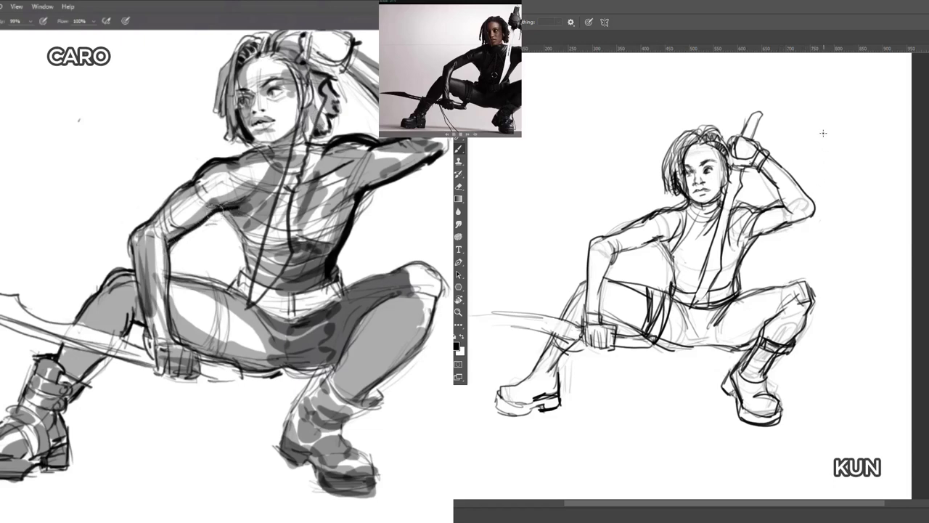
{"action": "mouse_move", "coordinate": [809, 198]}
{"action": "left_mouse_down"}
{"action": "mouse_move", "coordinate": [817, 211]}
{"action": "mouse_move", "coordinate": [789, 222]}
{"action": "left_mouse_up"}
{"action": "left_click_drag", "start_coordinate": [218, 210], "coordinate": [236, 238]}
{"action": "left_click_drag", "start_coordinate": [782, 209], "coordinate": [787, 224]}
{"action": "mouse_move", "coordinate": [223, 213]}
{"action": "left_mouse_down"}
{"action": "mouse_move", "coordinate": [247, 241]}
{"action": "mouse_move", "coordinate": [256, 277]}
{"action": "mouse_move", "coordinate": [234, 281]}
{"action": "mouse_move", "coordinate": [227, 295]}
{"action": "left_mouse_up"}
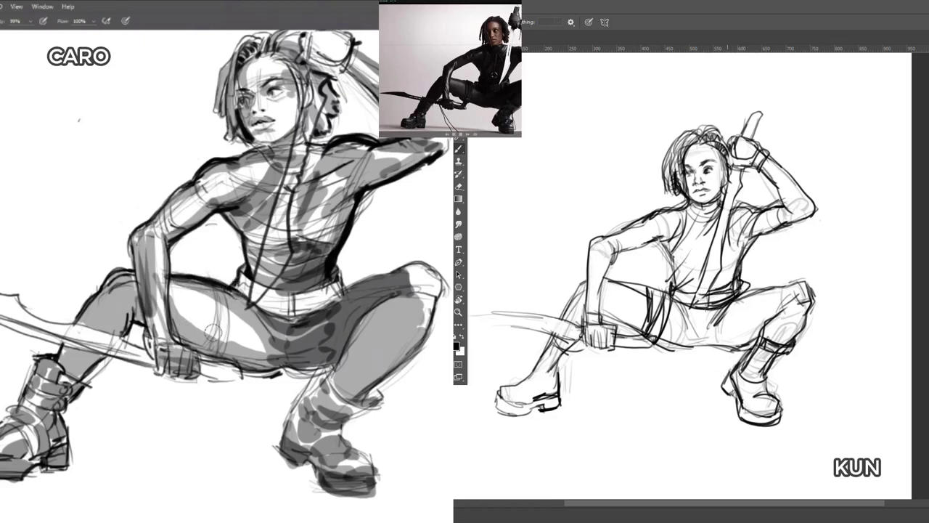
- Thicken the underside of the hips and the outline of the raised knee and thigh in the left sketch
{"action": "left_click_drag", "start_coordinate": [239, 379], "coordinate": [319, 373]}
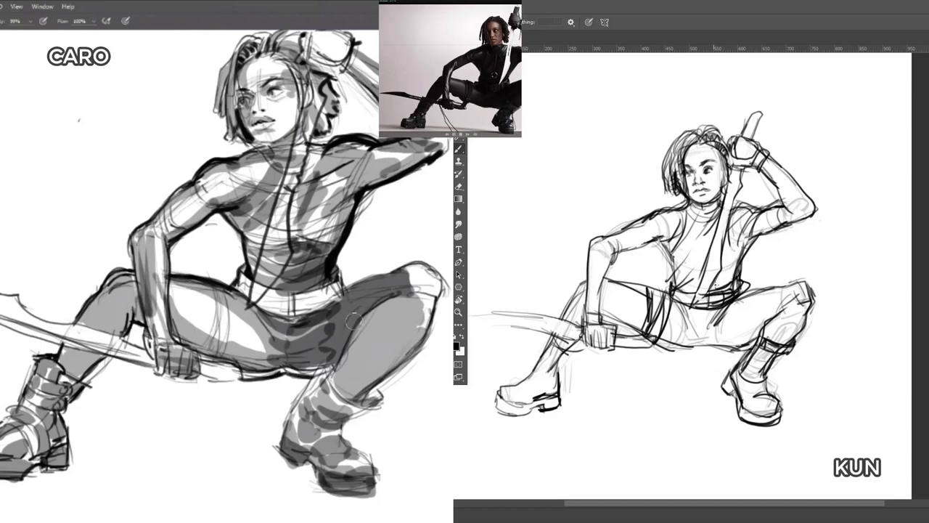
{"action": "mouse_move", "coordinate": [316, 312]}
{"action": "left_mouse_down"}
{"action": "mouse_move", "coordinate": [388, 272]}
{"action": "mouse_move", "coordinate": [434, 260]}
{"action": "mouse_move", "coordinate": [444, 296]}
{"action": "left_mouse_up"}
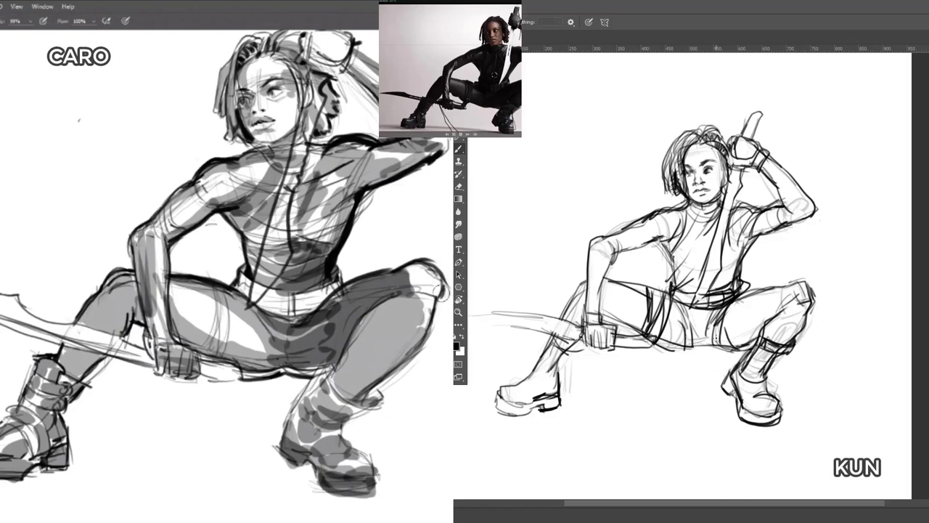
{"action": "mouse_move", "coordinate": [443, 296]}
{"action": "left_mouse_down"}
{"action": "mouse_move", "coordinate": [417, 356]}
{"action": "mouse_move", "coordinate": [395, 372]}
{"action": "mouse_move", "coordinate": [404, 358]}
{"action": "left_mouse_up"}
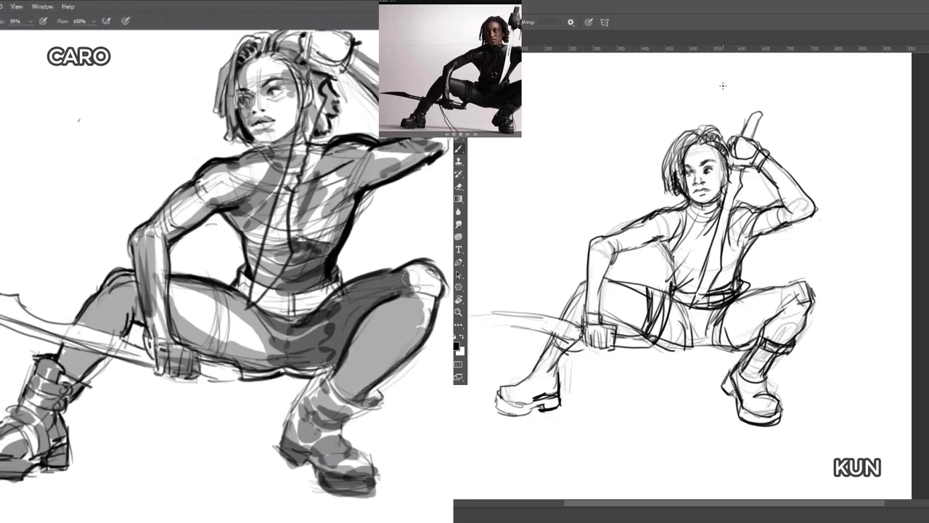
{"action": "left_click_drag", "start_coordinate": [439, 286], "coordinate": [435, 314]}
{"action": "mouse_move", "coordinate": [417, 269]}
{"action": "left_mouse_down"}
{"action": "mouse_move", "coordinate": [434, 277]}
{"action": "mouse_move", "coordinate": [418, 267]}
{"action": "mouse_move", "coordinate": [403, 278]}
{"action": "left_mouse_up"}
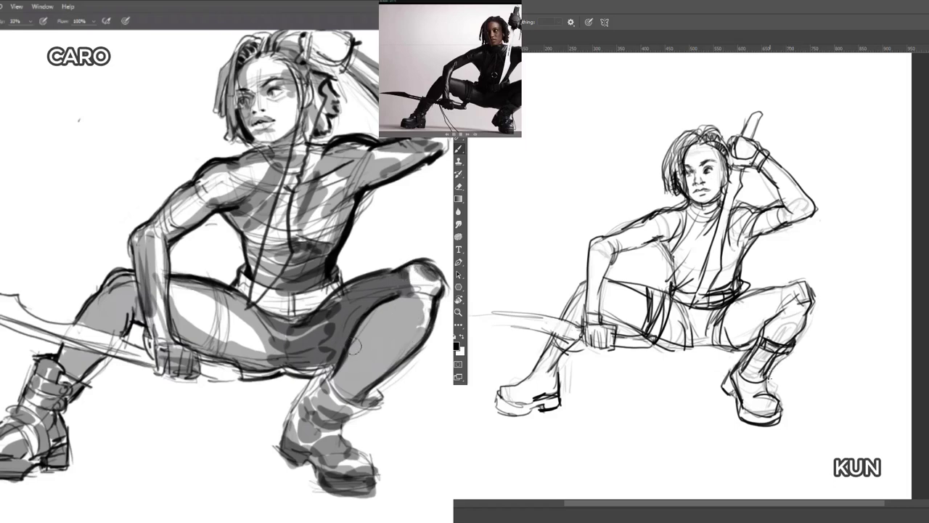
- Deepen the bent leg's inner shadows down to the boot top in the left sketch, and clean up the knee in the right sketch
{"action": "left_click_drag", "start_coordinate": [392, 309], "coordinate": [367, 328]}
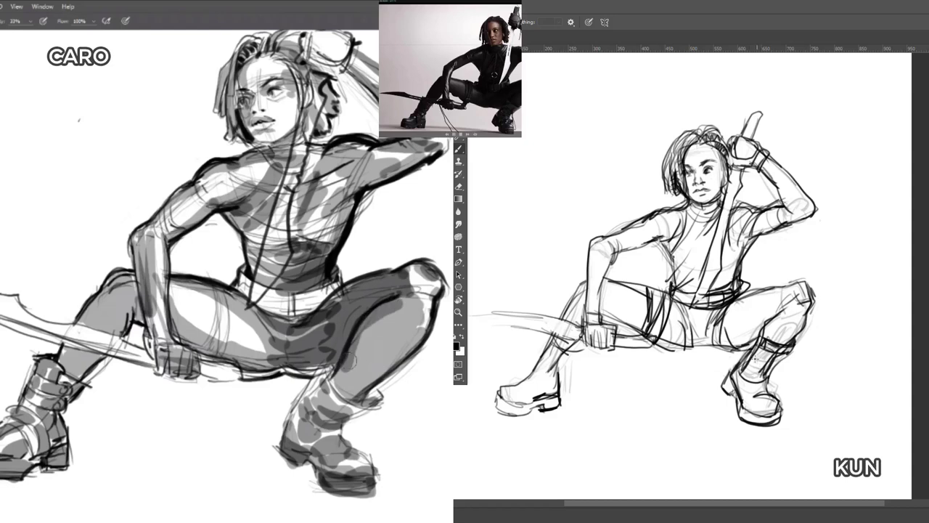
{"action": "left_click_drag", "start_coordinate": [348, 392], "coordinate": [368, 380]}
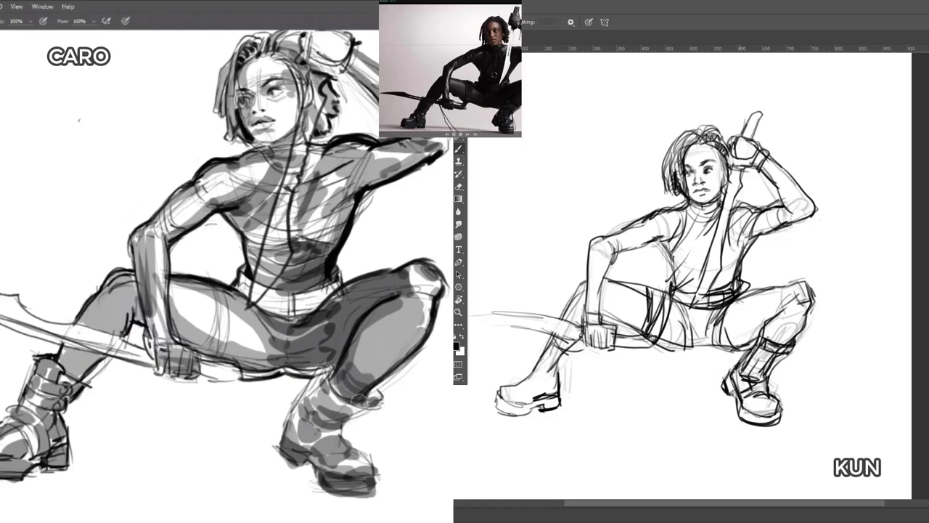
{"action": "mouse_move", "coordinate": [341, 388]}
{"action": "left_mouse_down"}
{"action": "mouse_move", "coordinate": [370, 401]}
{"action": "mouse_move", "coordinate": [364, 394]}
{"action": "left_mouse_up"}
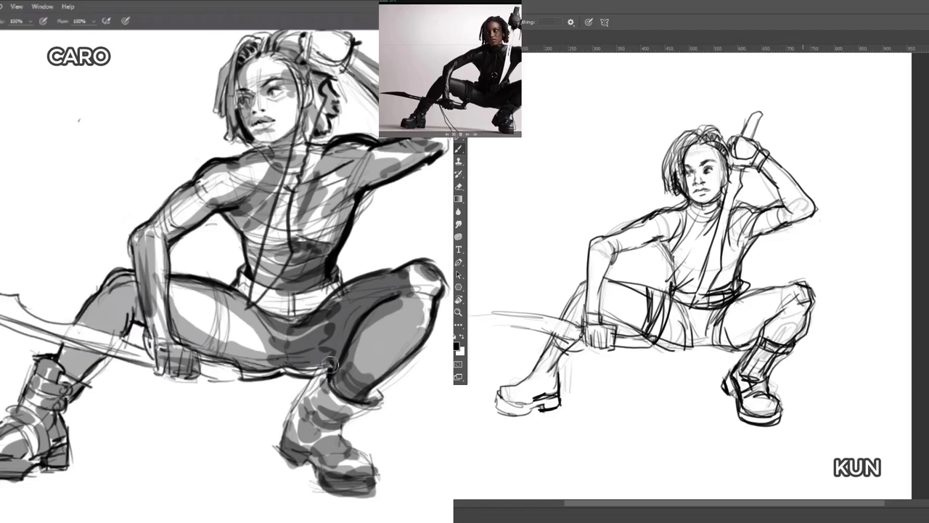
{"action": "key", "text": "e"}
{"action": "left_click_drag", "start_coordinate": [812, 287], "coordinate": [796, 280]}
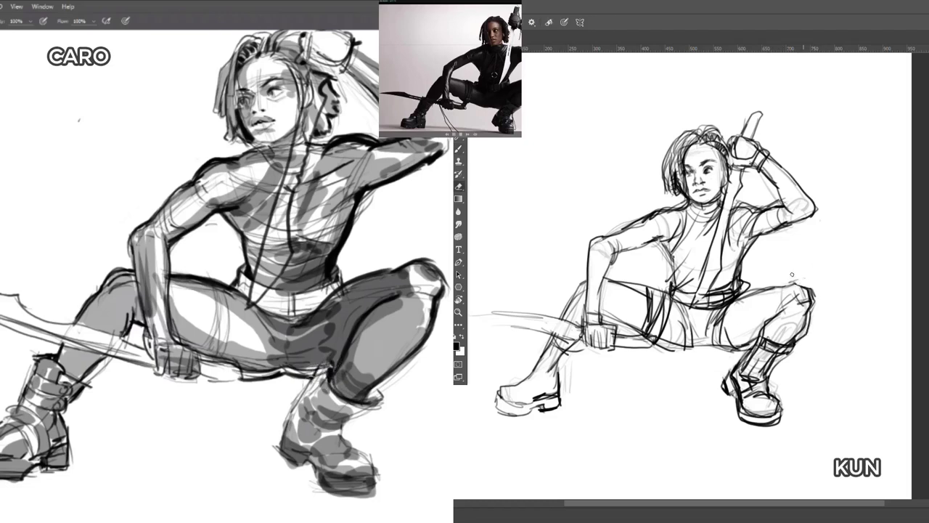
- Outline the near boot's sole, heel and cuff boldly in the left sketch, and reinforce the shin and sword-tip lines in the right sketch
{"action": "mouse_move", "coordinate": [309, 379]}
{"action": "left_mouse_down"}
{"action": "mouse_move", "coordinate": [281, 429]}
{"action": "mouse_move", "coordinate": [308, 453]}
{"action": "mouse_move", "coordinate": [289, 464]}
{"action": "mouse_move", "coordinate": [336, 484]}
{"action": "mouse_move", "coordinate": [312, 485]}
{"action": "mouse_move", "coordinate": [363, 499]}
{"action": "left_mouse_up"}
{"action": "key", "text": "b"}
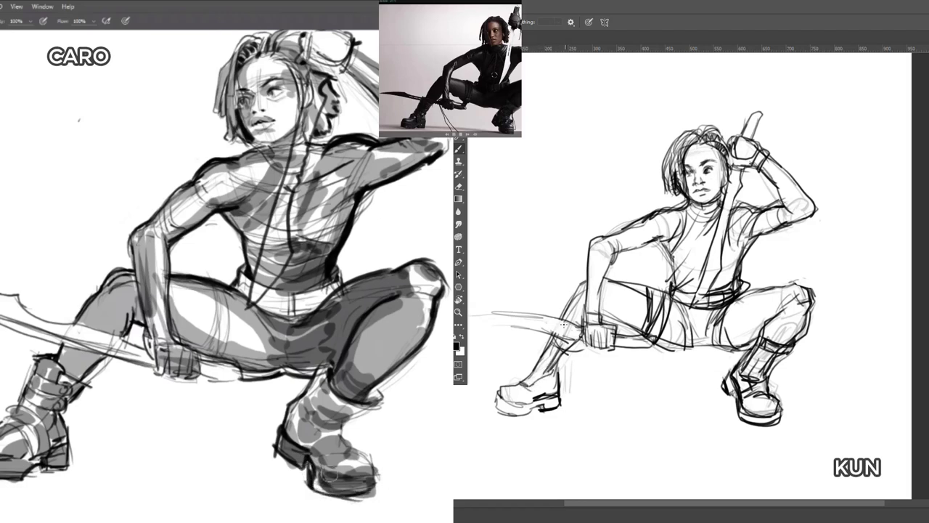
{"action": "left_click_drag", "start_coordinate": [328, 473], "coordinate": [377, 470]}
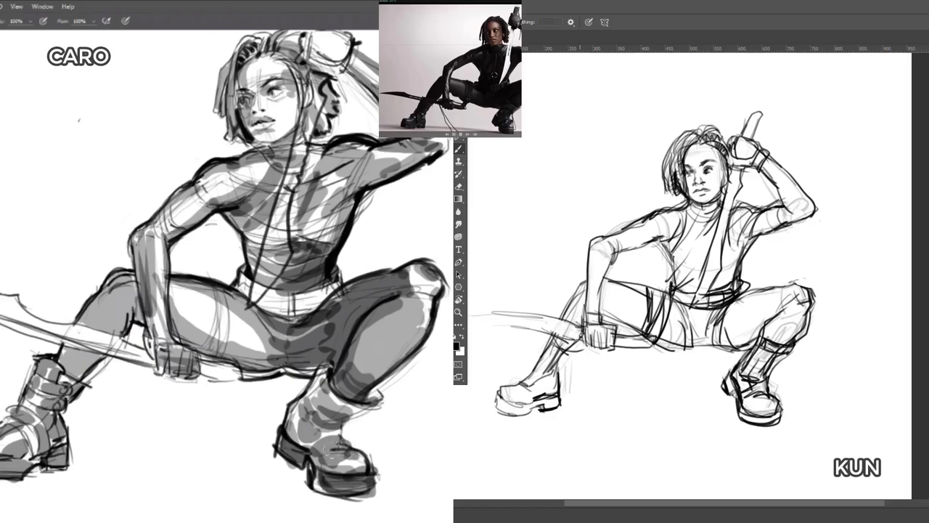
{"action": "left_click_drag", "start_coordinate": [543, 351], "coordinate": [530, 374]}
{"action": "left_click_drag", "start_coordinate": [340, 427], "coordinate": [347, 438]}
{"action": "left_click_drag", "start_coordinate": [552, 315], "coordinate": [555, 309]}
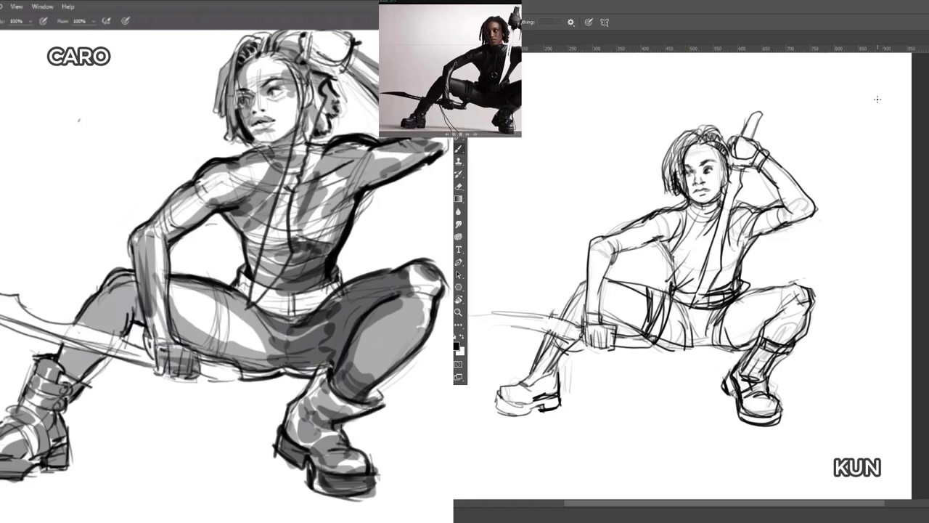
{"action": "left_click_drag", "start_coordinate": [704, 290], "coordinate": [690, 309]}
{"action": "left_click_drag", "start_coordinate": [313, 86], "coordinate": [291, 190]}
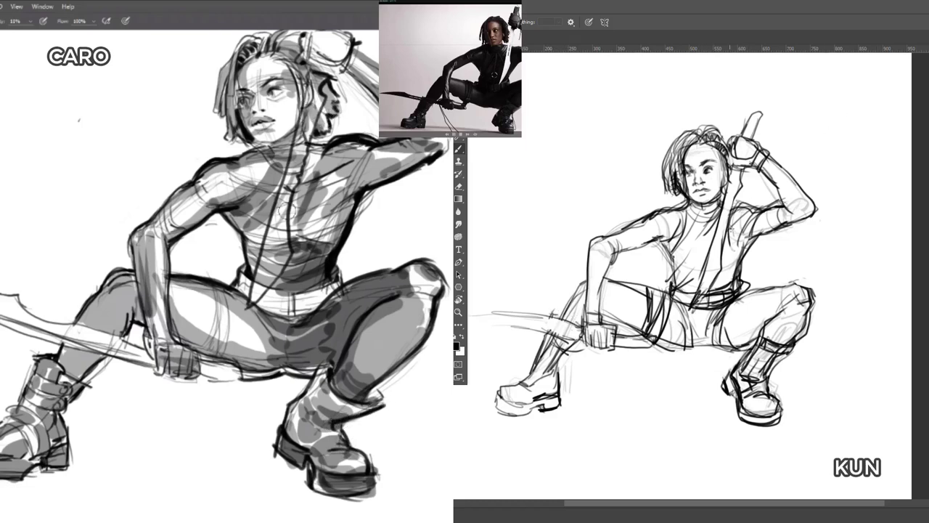
{"action": "key", "text": "ctrl+z"}
{"action": "key", "text": "ctrl+z"}
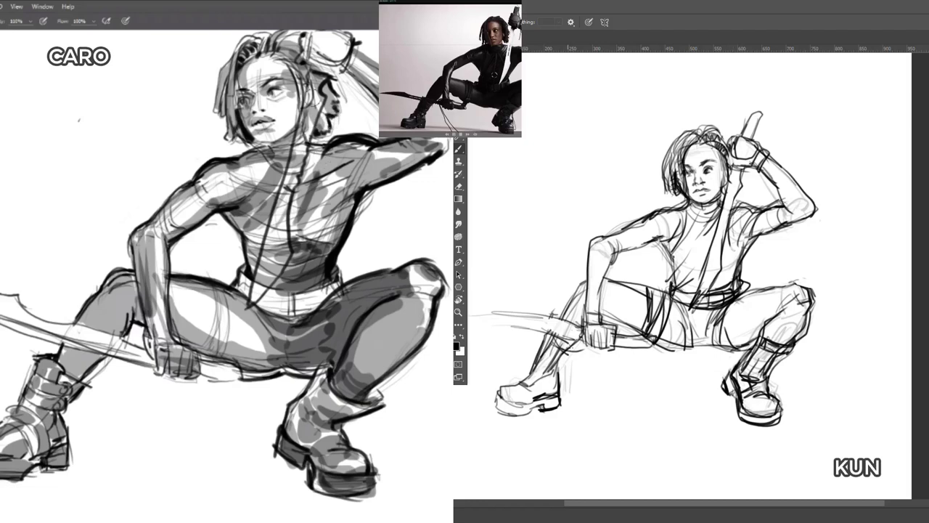
{"action": "left_click_drag", "start_coordinate": [315, 74], "coordinate": [289, 181]}
{"action": "key", "text": "ctrl+z"}
{"action": "left_click_drag", "start_coordinate": [318, 77], "coordinate": [279, 212]}
{"action": "left_click_drag", "start_coordinate": [318, 96], "coordinate": [293, 148]}
{"action": "key", "text": "ctrl+z"}
{"action": "key", "text": "ctrl+z"}
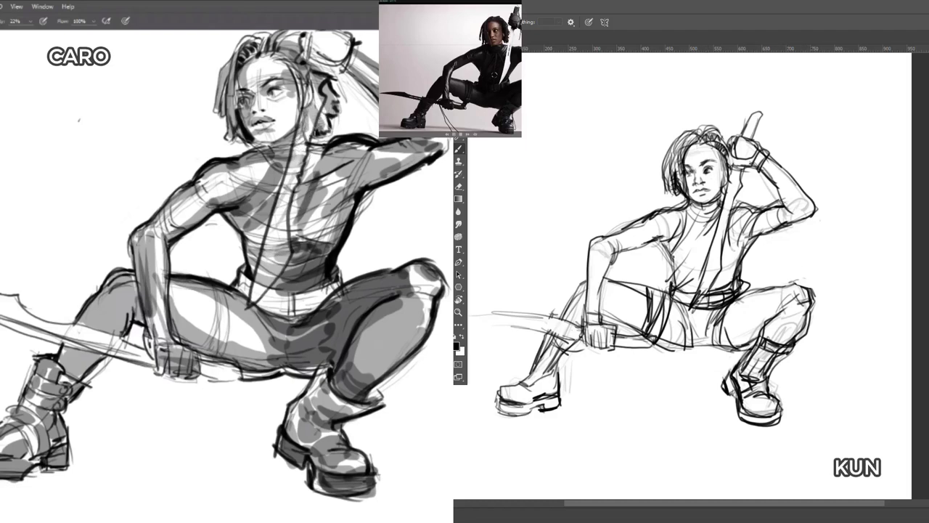
- Fill the sword blade across the torso with a light tone in the left sketch, and choose a gray brush colour for the right sketch
{"action": "mouse_move", "coordinate": [312, 91]}
{"action": "left_mouse_down"}
{"action": "mouse_move", "coordinate": [297, 161]}
{"action": "mouse_move", "coordinate": [315, 95]}
{"action": "left_mouse_up"}
{"action": "left_click_drag", "start_coordinate": [284, 180], "coordinate": [252, 296]}
{"action": "left_click", "coordinate": [457, 347]}
{"action": "key", "text": "ctrl+z"}
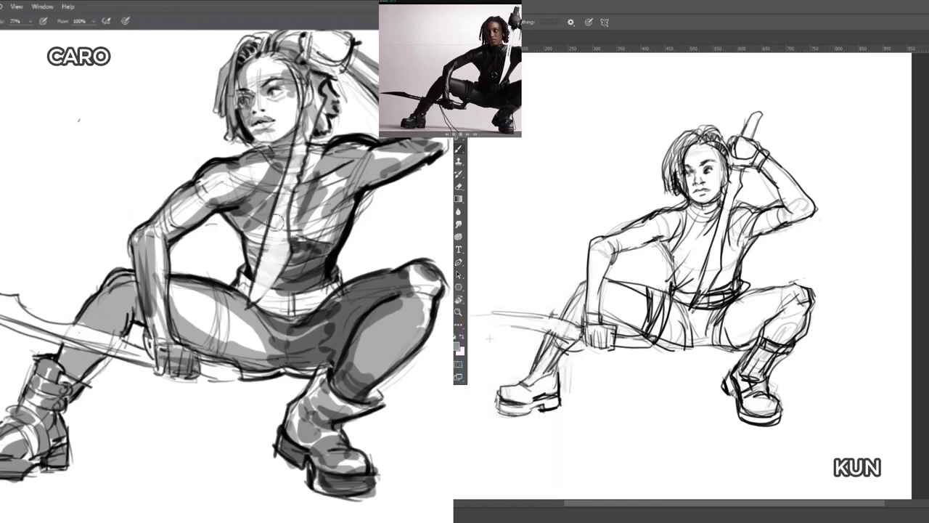
{"action": "left_click", "coordinate": [457, 348]}
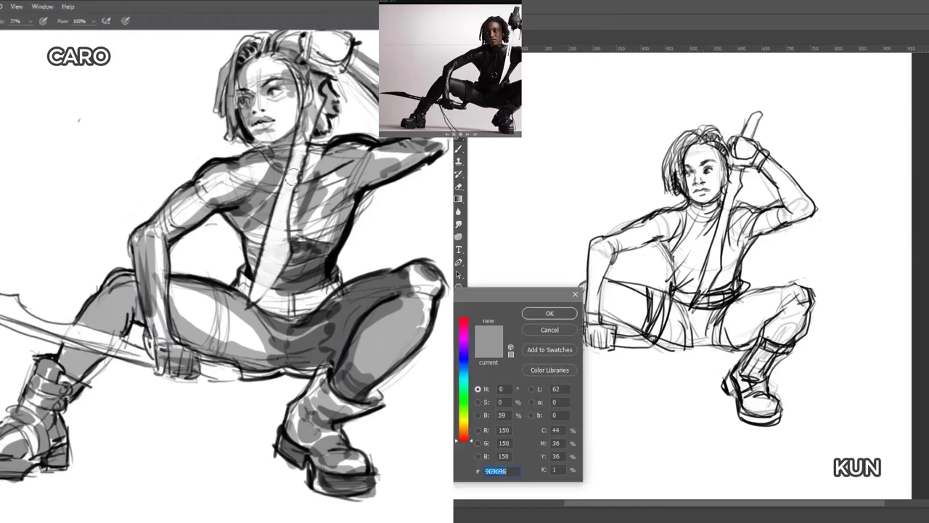
{"action": "left_click", "coordinate": [528, 316]}
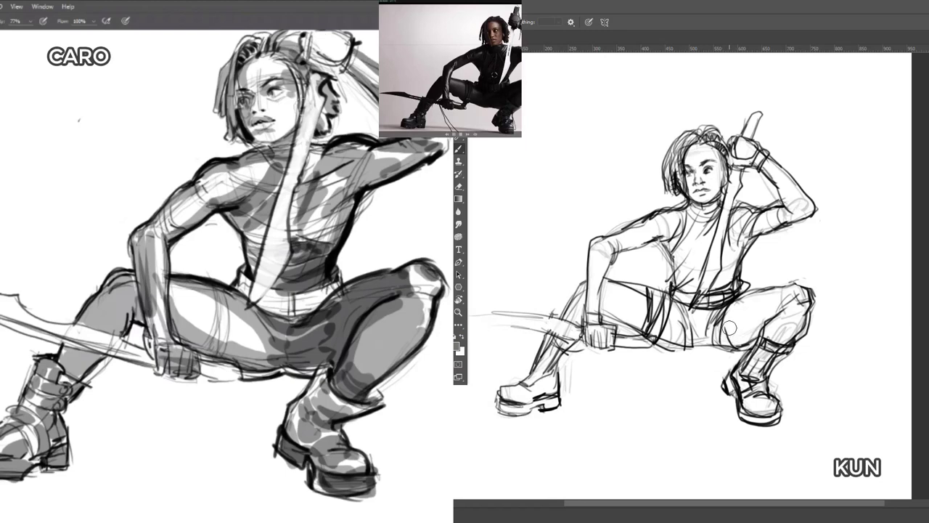
- Shade the shorts, inner thigh, waist and both arms with gray in the right sketch
{"action": "mouse_move", "coordinate": [693, 313]}
{"action": "left_mouse_down"}
{"action": "mouse_move", "coordinate": [683, 337]}
{"action": "mouse_move", "coordinate": [738, 342]}
{"action": "mouse_move", "coordinate": [791, 278]}
{"action": "mouse_move", "coordinate": [763, 310]}
{"action": "mouse_move", "coordinate": [734, 318]}
{"action": "mouse_move", "coordinate": [731, 332]}
{"action": "mouse_move", "coordinate": [759, 313]}
{"action": "mouse_move", "coordinate": [773, 316]}
{"action": "mouse_move", "coordinate": [742, 303]}
{"action": "mouse_move", "coordinate": [719, 332]}
{"action": "left_mouse_up"}
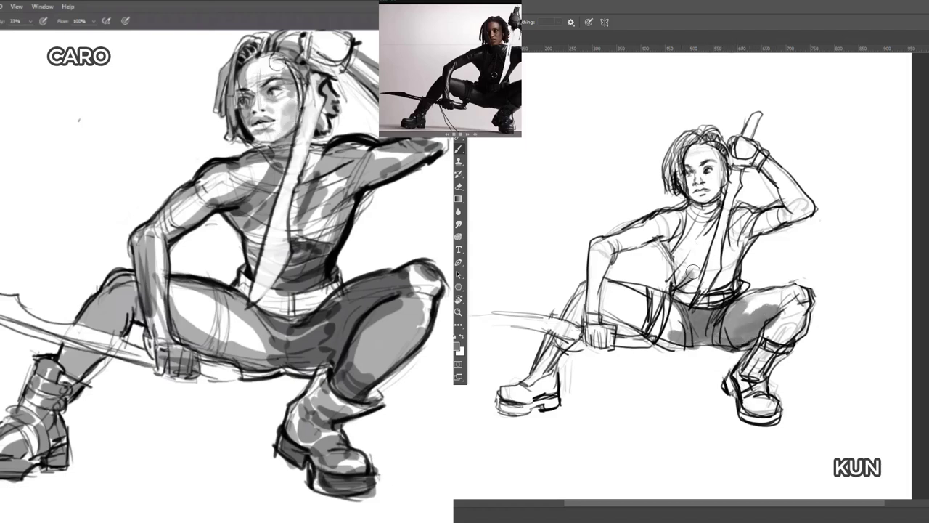
{"action": "mouse_move", "coordinate": [693, 271]}
{"action": "left_mouse_down"}
{"action": "mouse_move", "coordinate": [698, 286]}
{"action": "mouse_move", "coordinate": [722, 283]}
{"action": "mouse_move", "coordinate": [684, 265]}
{"action": "left_mouse_up"}
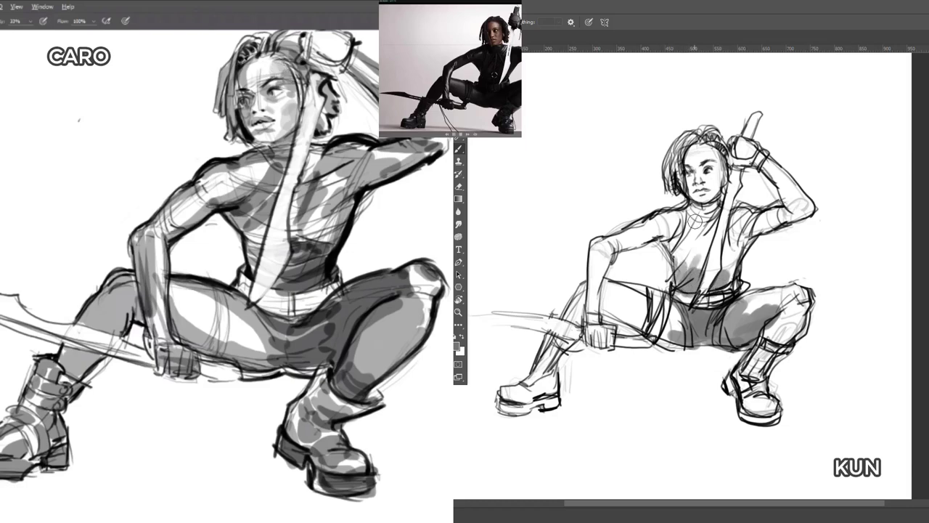
{"action": "mouse_move", "coordinate": [678, 229]}
{"action": "left_mouse_down"}
{"action": "mouse_move", "coordinate": [625, 248]}
{"action": "mouse_move", "coordinate": [645, 225]}
{"action": "mouse_move", "coordinate": [595, 248]}
{"action": "mouse_move", "coordinate": [589, 289]}
{"action": "mouse_move", "coordinate": [614, 250]}
{"action": "mouse_move", "coordinate": [597, 296]}
{"action": "mouse_move", "coordinate": [604, 307]}
{"action": "mouse_move", "coordinate": [612, 264]}
{"action": "mouse_move", "coordinate": [598, 278]}
{"action": "mouse_move", "coordinate": [591, 265]}
{"action": "mouse_move", "coordinate": [593, 314]}
{"action": "left_mouse_up"}
{"action": "mouse_move", "coordinate": [757, 236]}
{"action": "left_mouse_down"}
{"action": "mouse_move", "coordinate": [734, 258]}
{"action": "mouse_move", "coordinate": [730, 275]}
{"action": "mouse_move", "coordinate": [750, 233]}
{"action": "mouse_move", "coordinate": [809, 212]}
{"action": "left_mouse_up"}
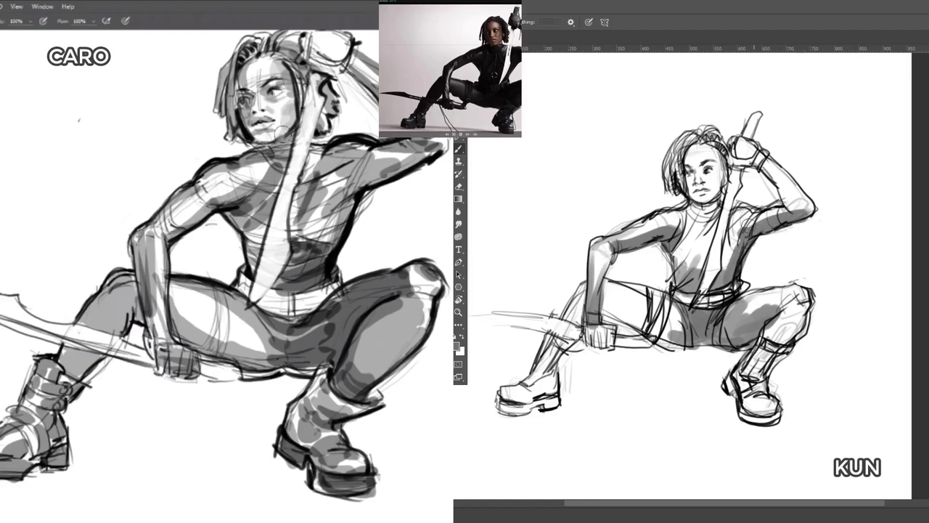
{"action": "left_click_drag", "start_coordinate": [753, 220], "coordinate": [742, 244]}
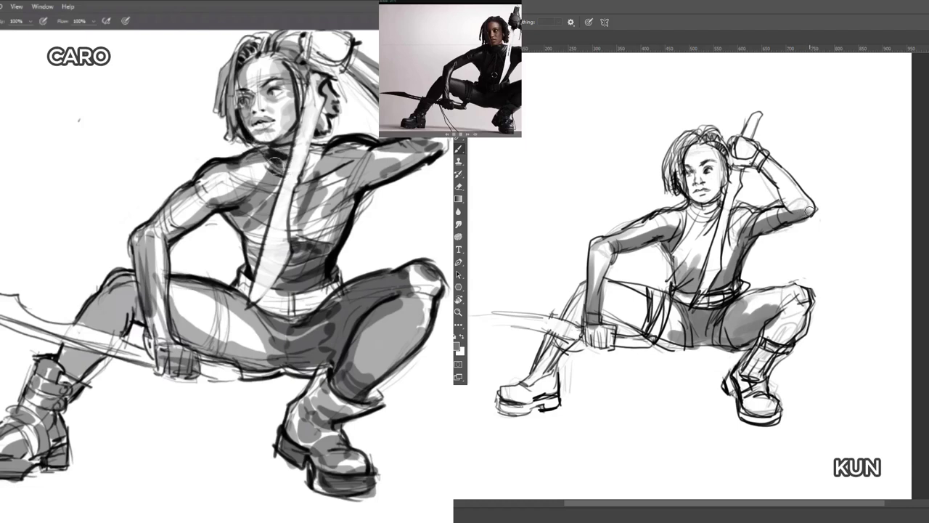
- Shade the turtleneck collar and upper chest with gray in both sketches, using 80% brush opacity for the left chest strokes
{"action": "left_click_drag", "start_coordinate": [267, 164], "coordinate": [274, 166]}
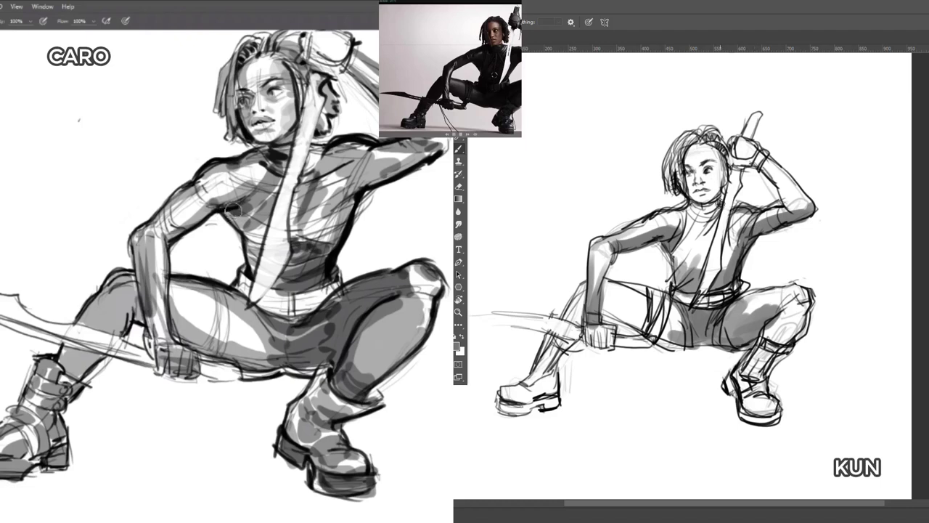
{"action": "left_click_drag", "start_coordinate": [716, 204], "coordinate": [698, 208]}
{"action": "key", "text": "8"}
{"action": "left_click_drag", "start_coordinate": [232, 222], "coordinate": [247, 206]}
{"action": "mouse_move", "coordinate": [714, 216]}
{"action": "left_mouse_down"}
{"action": "mouse_move", "coordinate": [694, 211]}
{"action": "mouse_move", "coordinate": [711, 216]}
{"action": "mouse_move", "coordinate": [683, 235]}
{"action": "mouse_move", "coordinate": [659, 216]}
{"action": "left_mouse_up"}
- Set the brush opacity to 44% and darken the left sketch's shoulder, and shade the lowered and raised arms in the right sketch
{"action": "key", "text": "4"}
{"action": "key", "text": "4"}
{"action": "mouse_move", "coordinate": [602, 244]}
{"action": "left_mouse_down"}
{"action": "mouse_move", "coordinate": [591, 278]}
{"action": "mouse_move", "coordinate": [597, 243]}
{"action": "mouse_move", "coordinate": [672, 211]}
{"action": "left_mouse_up"}
{"action": "left_click_drag", "start_coordinate": [206, 186], "coordinate": [220, 186]}
{"action": "mouse_move", "coordinate": [768, 170]}
{"action": "left_mouse_down"}
{"action": "mouse_move", "coordinate": [789, 203]}
{"action": "mouse_move", "coordinate": [800, 189]}
{"action": "mouse_move", "coordinate": [809, 198]}
{"action": "mouse_move", "coordinate": [780, 166]}
{"action": "left_mouse_up"}
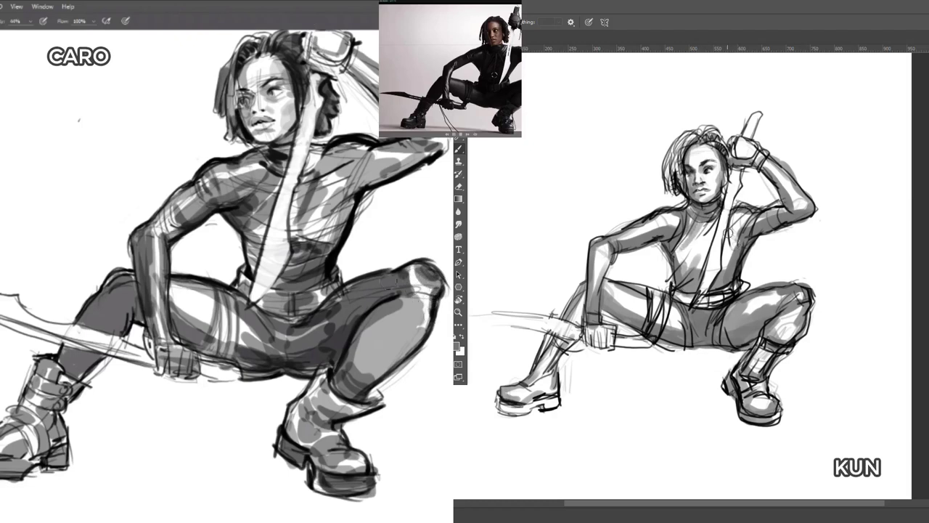
- Darken the bent leg's shin and inner knee in the left sketch, and deepen the lowered forearm's shading in the right sketch
{"action": "left_click_drag", "start_coordinate": [363, 324], "coordinate": [349, 383]}
{"action": "mouse_move", "coordinate": [370, 321]}
{"action": "left_mouse_down"}
{"action": "mouse_move", "coordinate": [350, 390]}
{"action": "mouse_move", "coordinate": [389, 349]}
{"action": "mouse_move", "coordinate": [394, 365]}
{"action": "mouse_move", "coordinate": [353, 386]}
{"action": "mouse_move", "coordinate": [377, 328]}
{"action": "mouse_move", "coordinate": [406, 324]}
{"action": "mouse_move", "coordinate": [410, 312]}
{"action": "mouse_move", "coordinate": [410, 347]}
{"action": "mouse_move", "coordinate": [398, 333]}
{"action": "mouse_move", "coordinate": [389, 314]}
{"action": "left_mouse_up"}
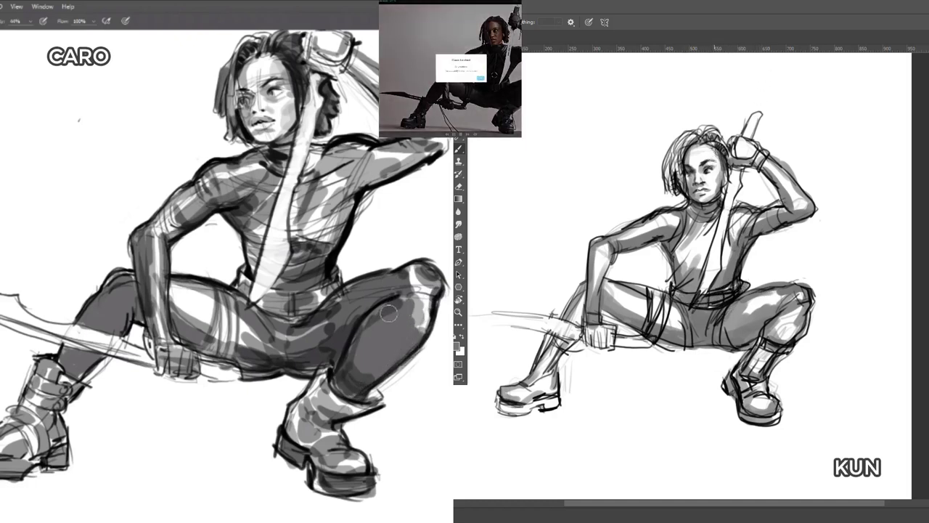
{"action": "left_click_drag", "start_coordinate": [610, 260], "coordinate": [603, 279]}
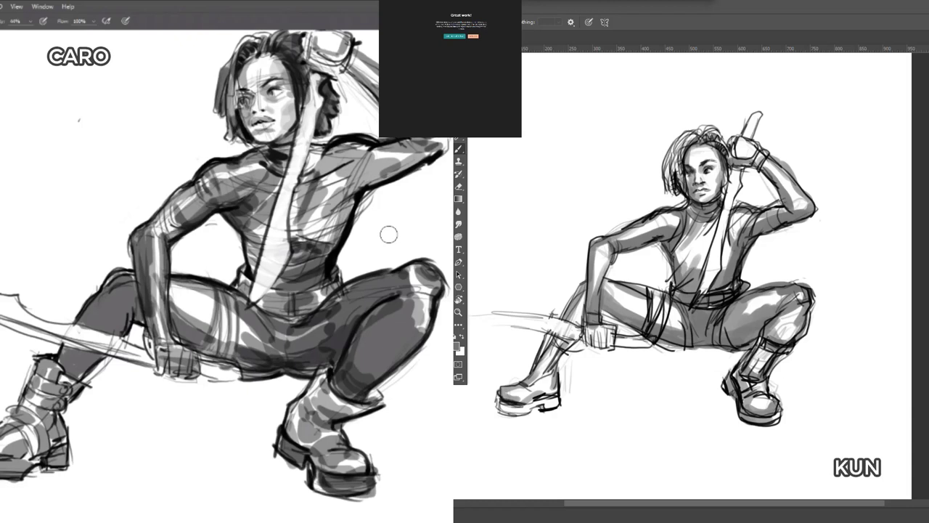
- Shade the raised arm, its glove and the adjoining chest with translucent gray in the left sketch
{"action": "mouse_move", "coordinate": [364, 175]}
{"action": "left_mouse_down"}
{"action": "mouse_move", "coordinate": [393, 175]}
{"action": "mouse_move", "coordinate": [403, 145]}
{"action": "mouse_move", "coordinate": [418, 143]}
{"action": "left_mouse_up"}
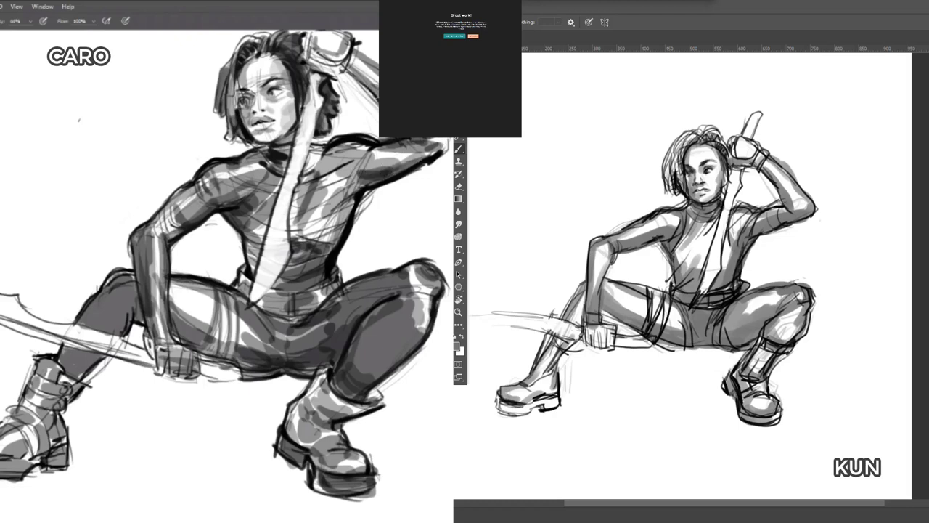
{"action": "left_click_drag", "start_coordinate": [344, 60], "coordinate": [376, 102]}
{"action": "left_click_drag", "start_coordinate": [363, 48], "coordinate": [377, 70]}
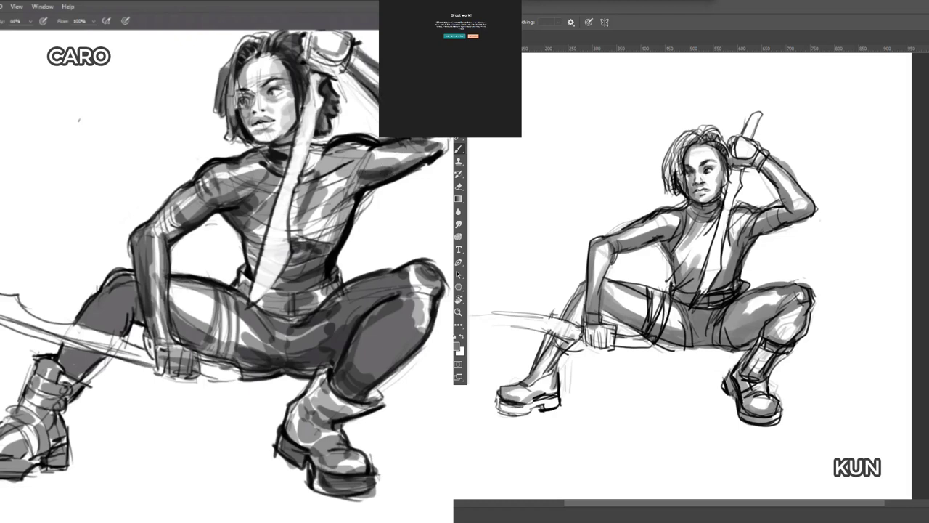
{"action": "mouse_move", "coordinate": [432, 147]}
{"action": "left_mouse_down"}
{"action": "mouse_move", "coordinate": [445, 141]}
{"action": "mouse_move", "coordinate": [447, 150]}
{"action": "left_mouse_up"}
{"action": "left_click_drag", "start_coordinate": [308, 56], "coordinate": [341, 71]}
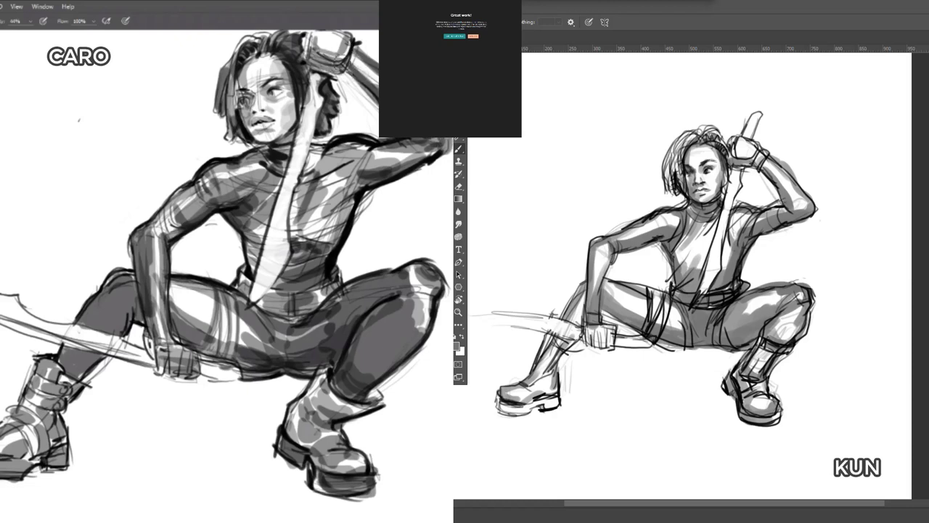
{"action": "mouse_move", "coordinate": [329, 160]}
{"action": "left_mouse_down"}
{"action": "mouse_move", "coordinate": [347, 166]}
{"action": "mouse_move", "coordinate": [352, 186]}
{"action": "left_mouse_up"}
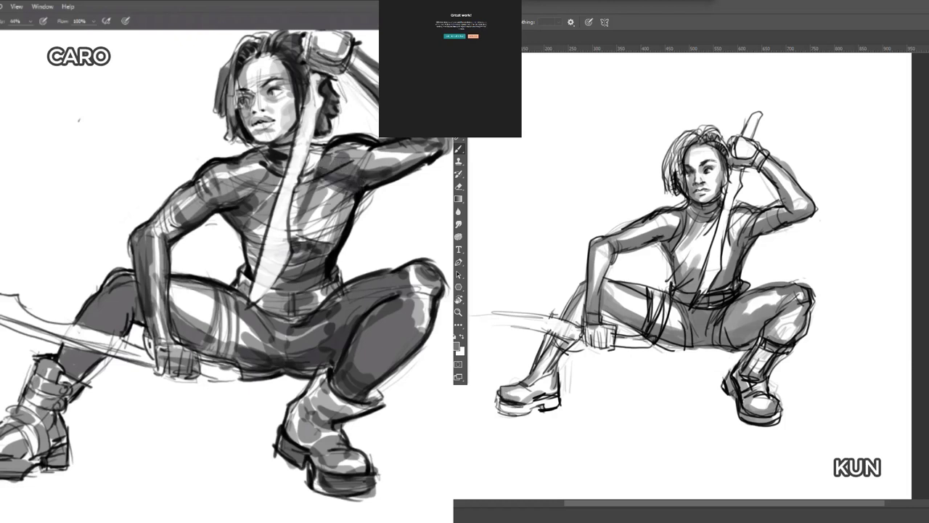